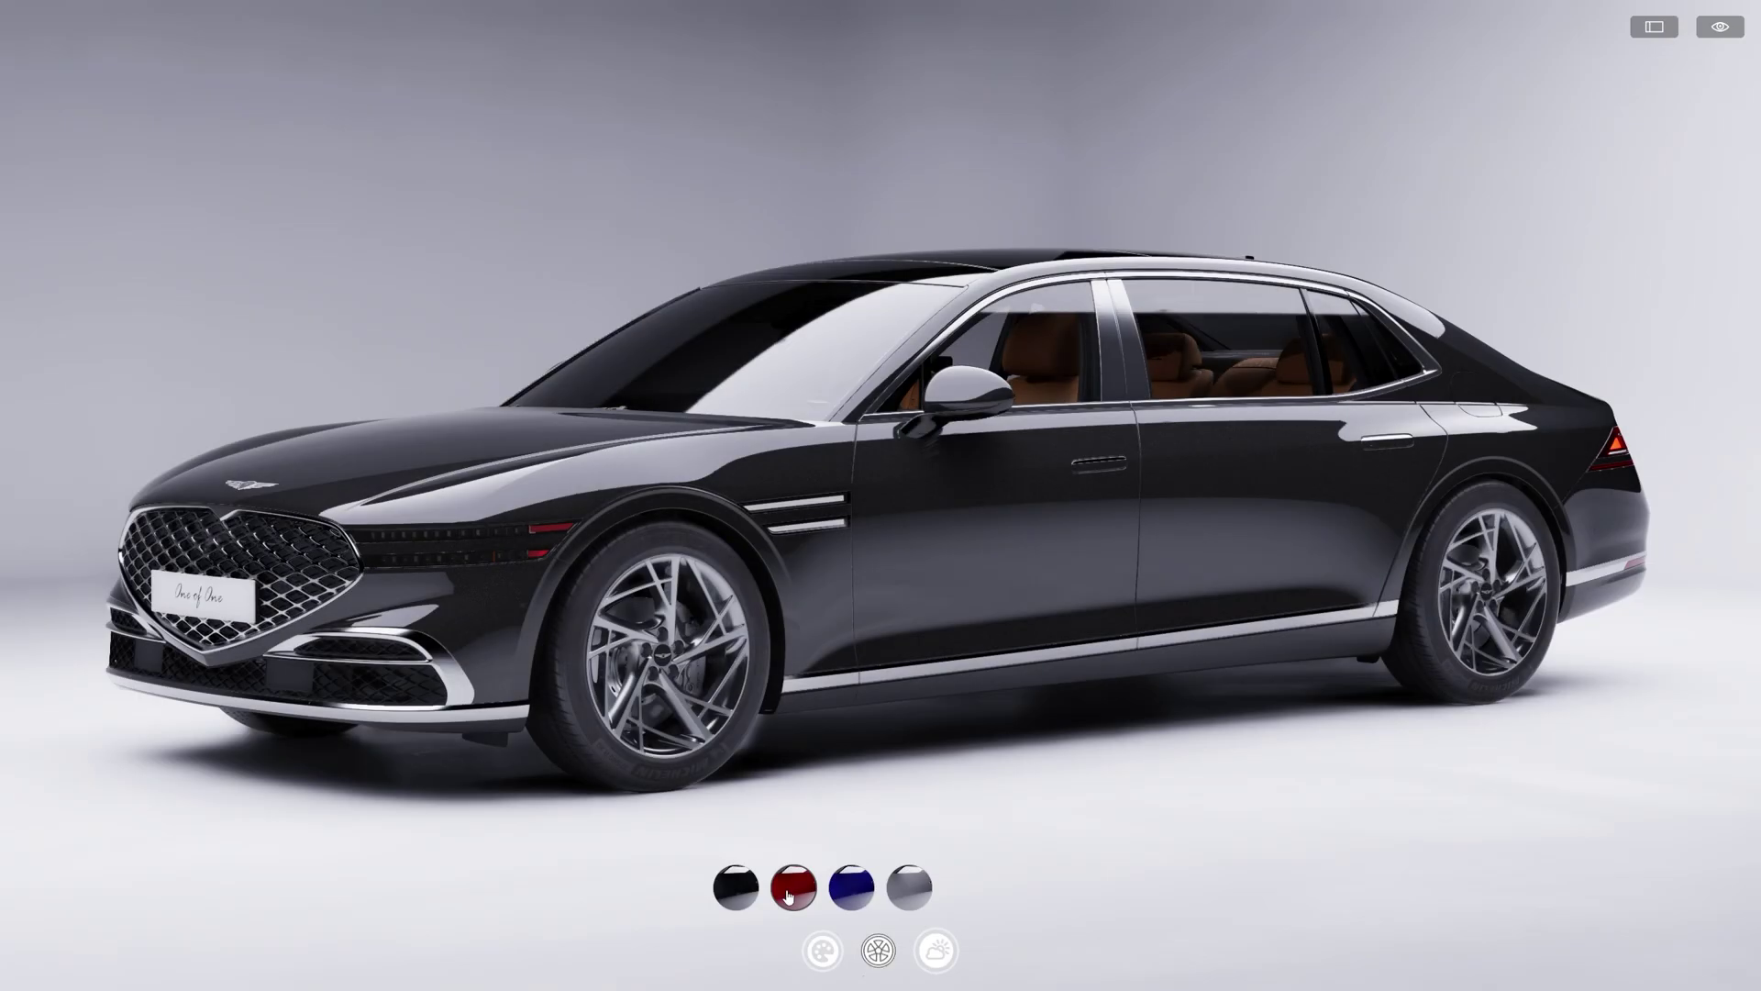
Try the red, blue and silver paint options on the sedan and switch its wheels to another rim design.
click(814, 894)
click(858, 896)
click(907, 894)
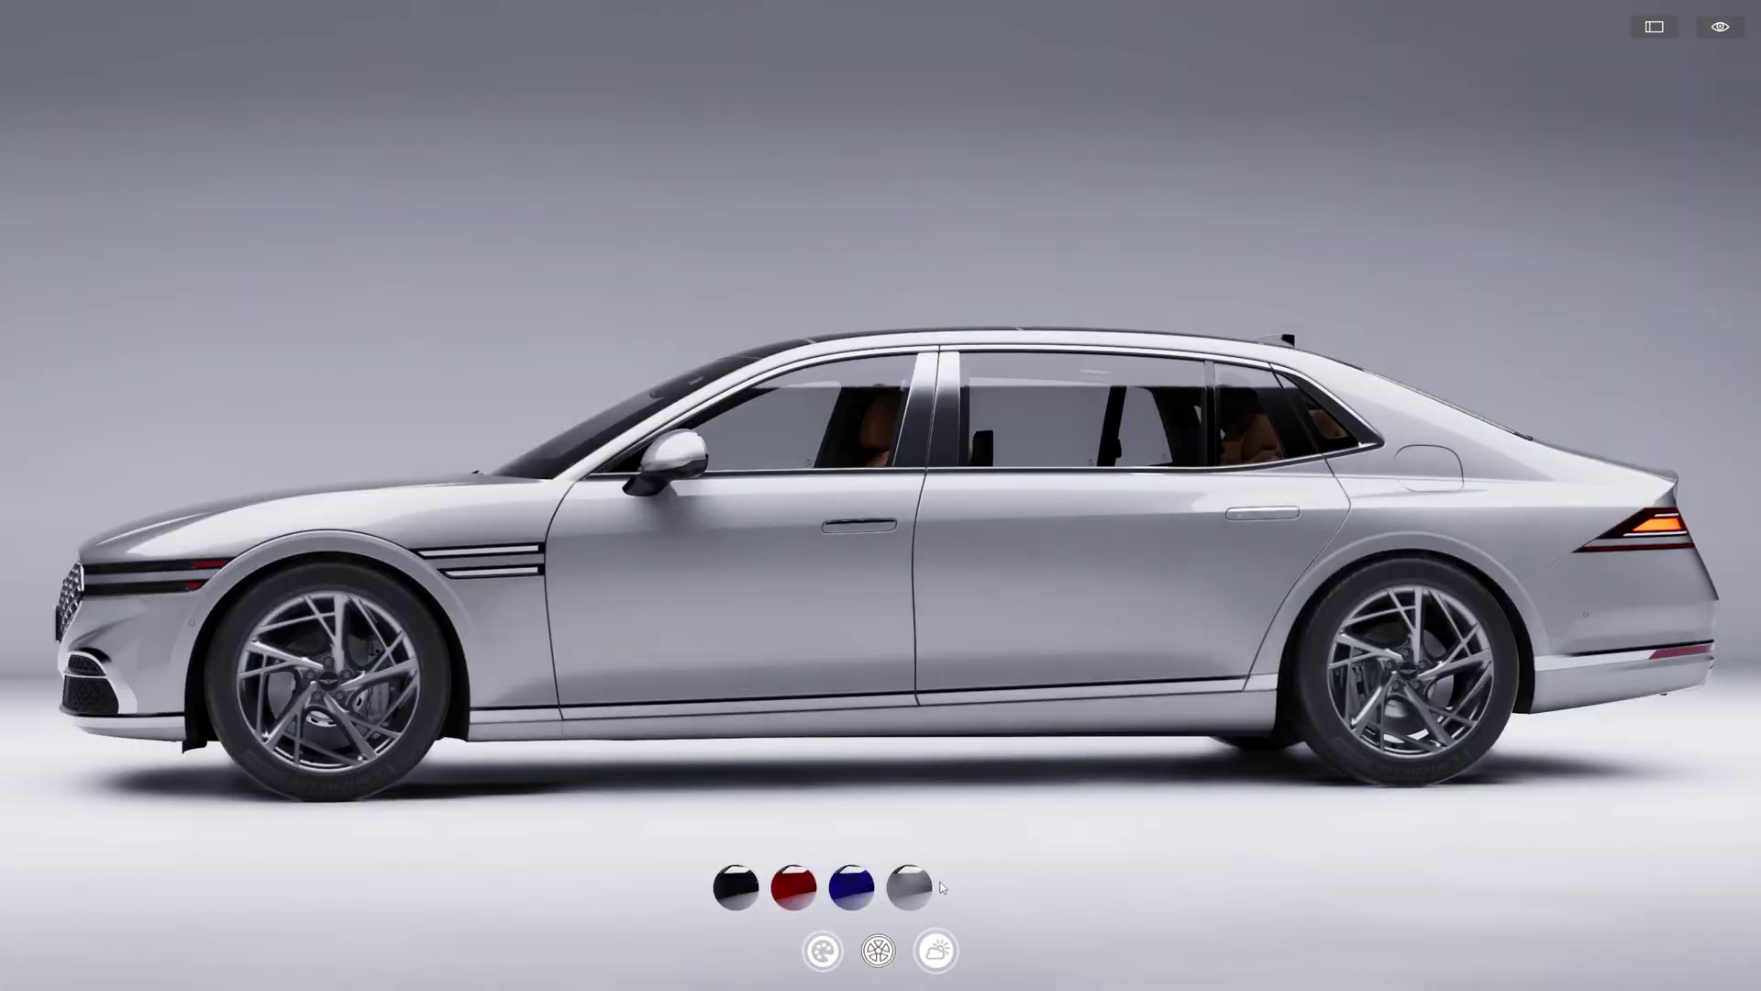
click(878, 952)
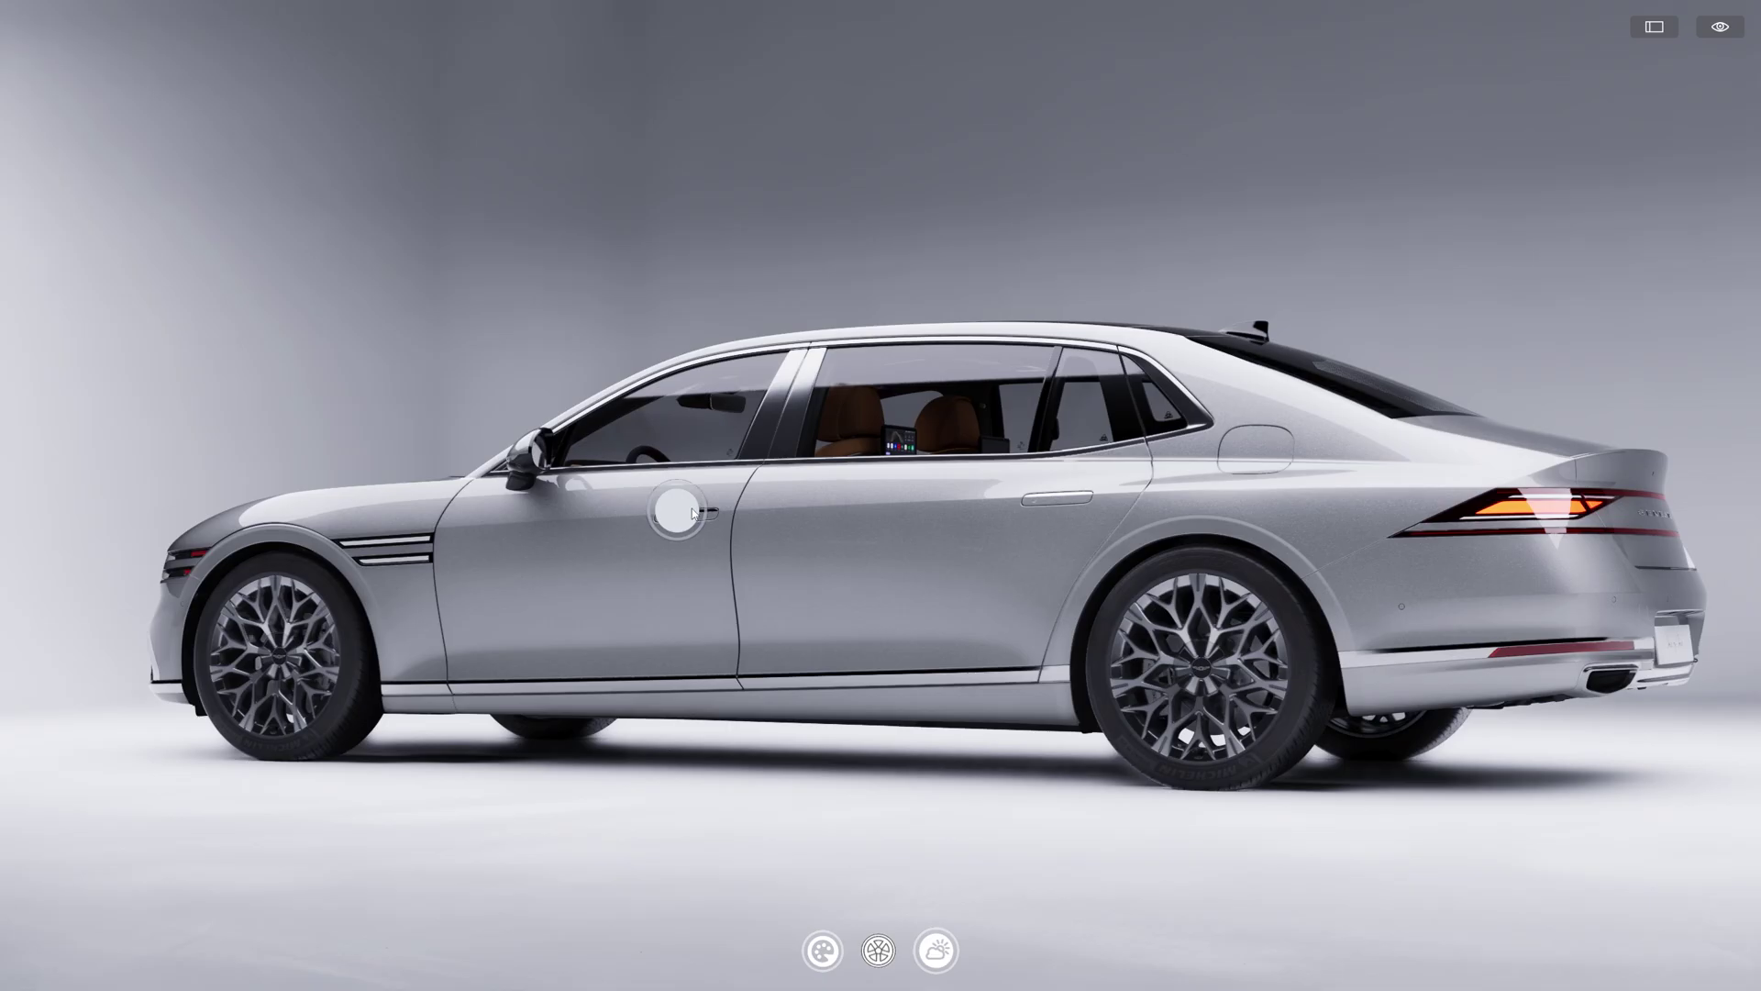
Open the car's front door and cycle the presentation through its environment and weather variants.
click(690, 512)
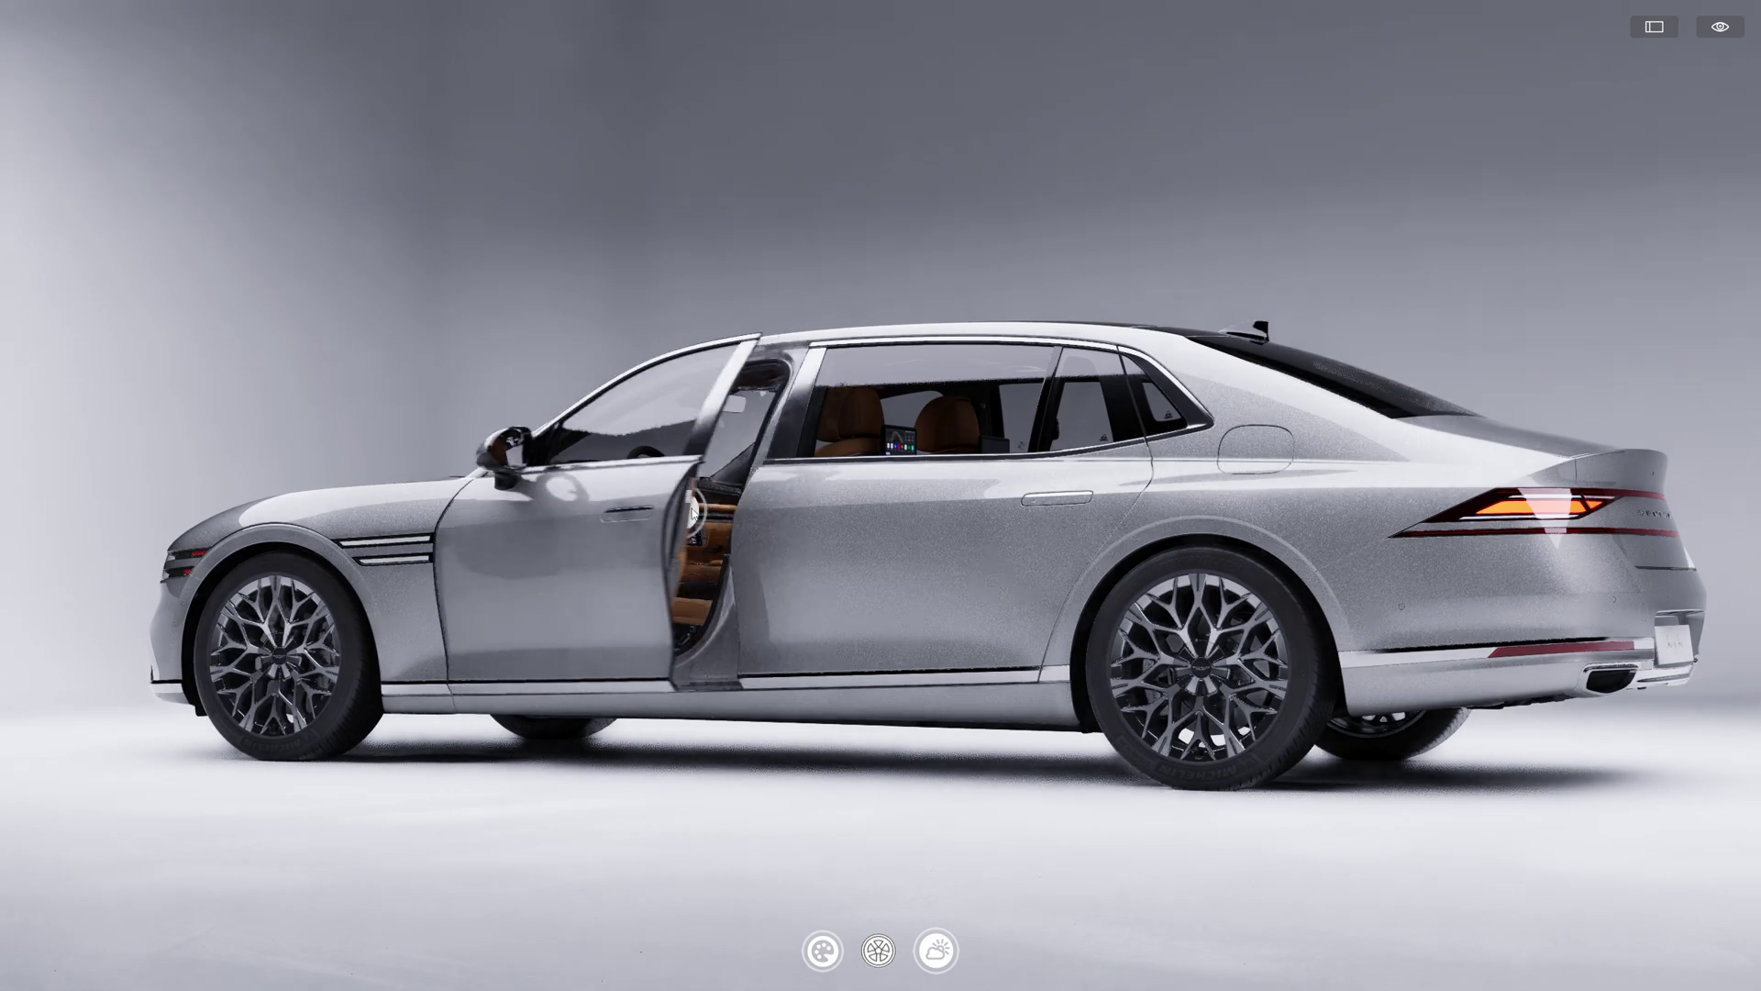
click(936, 950)
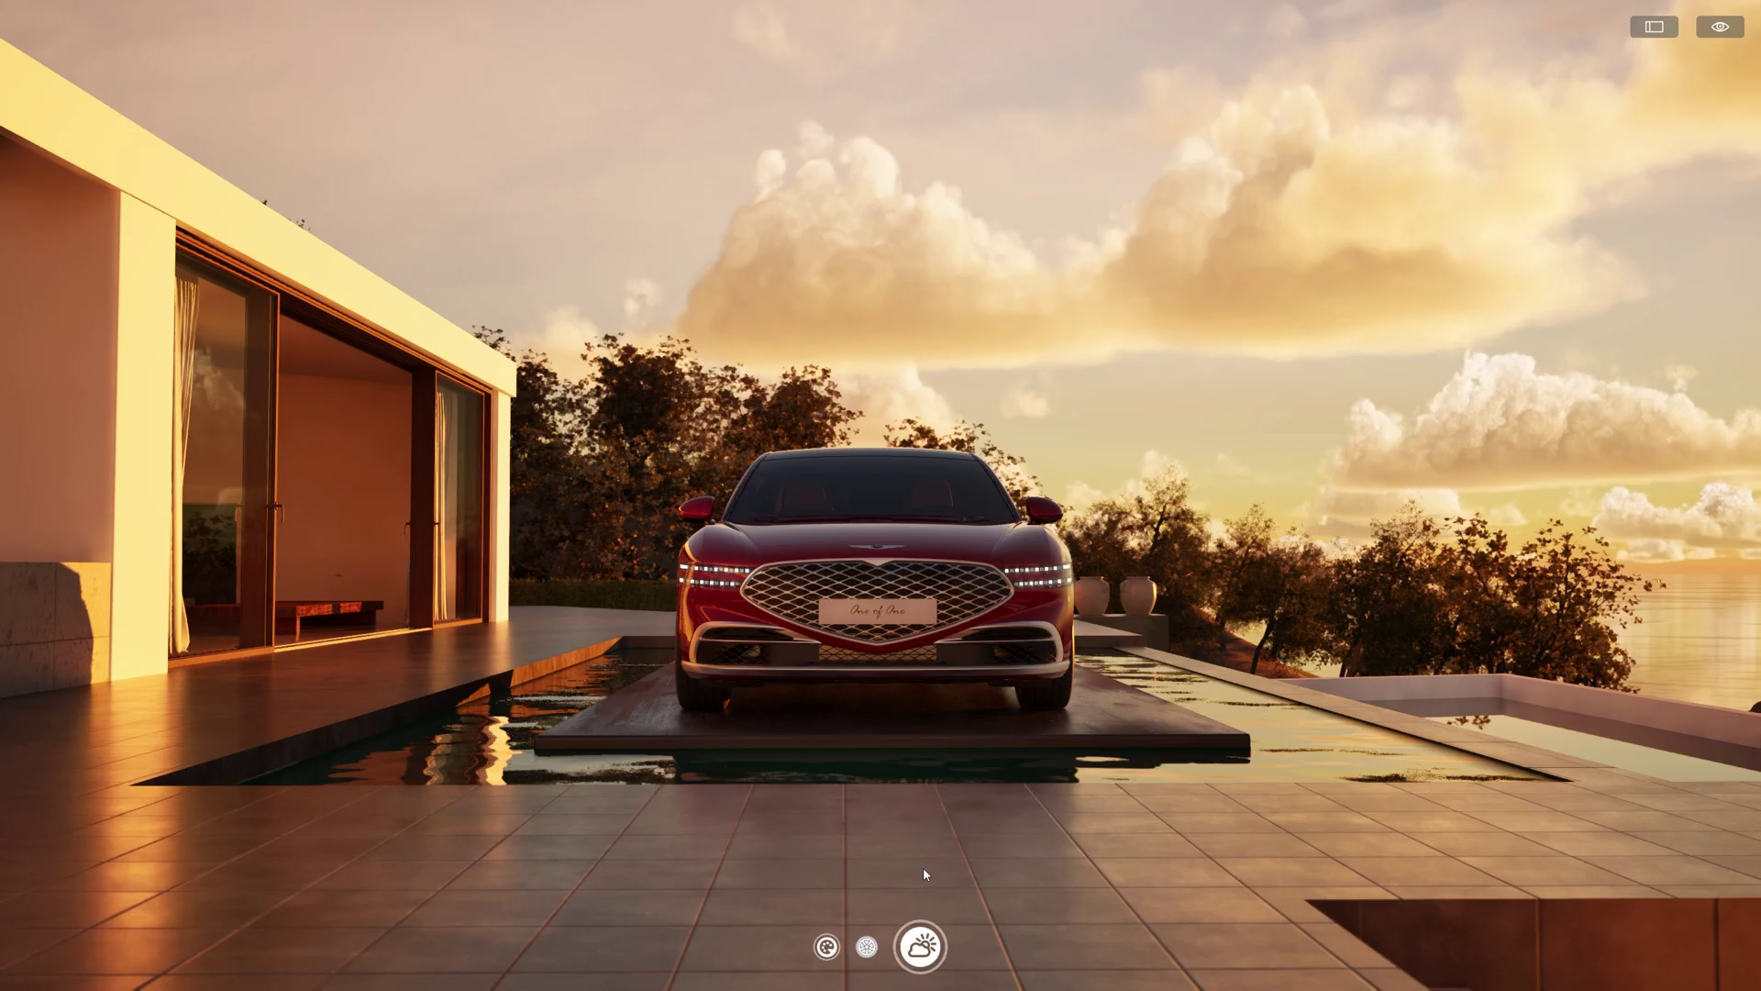
click(934, 945)
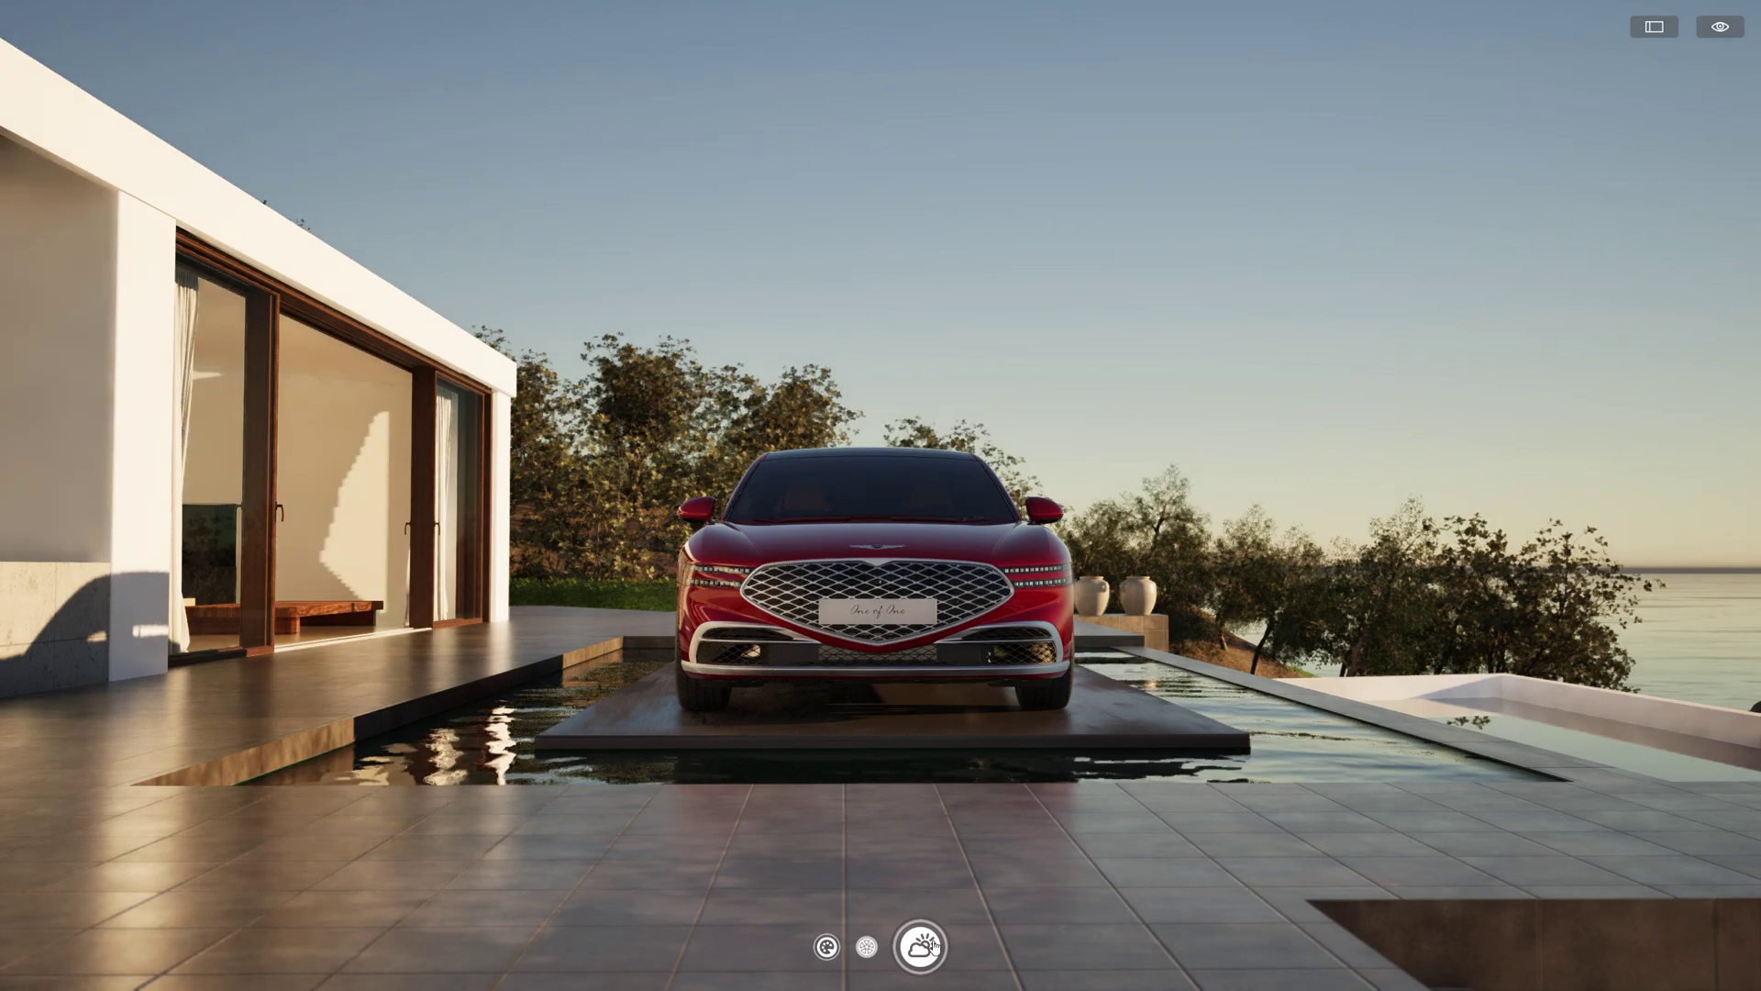
click(934, 944)
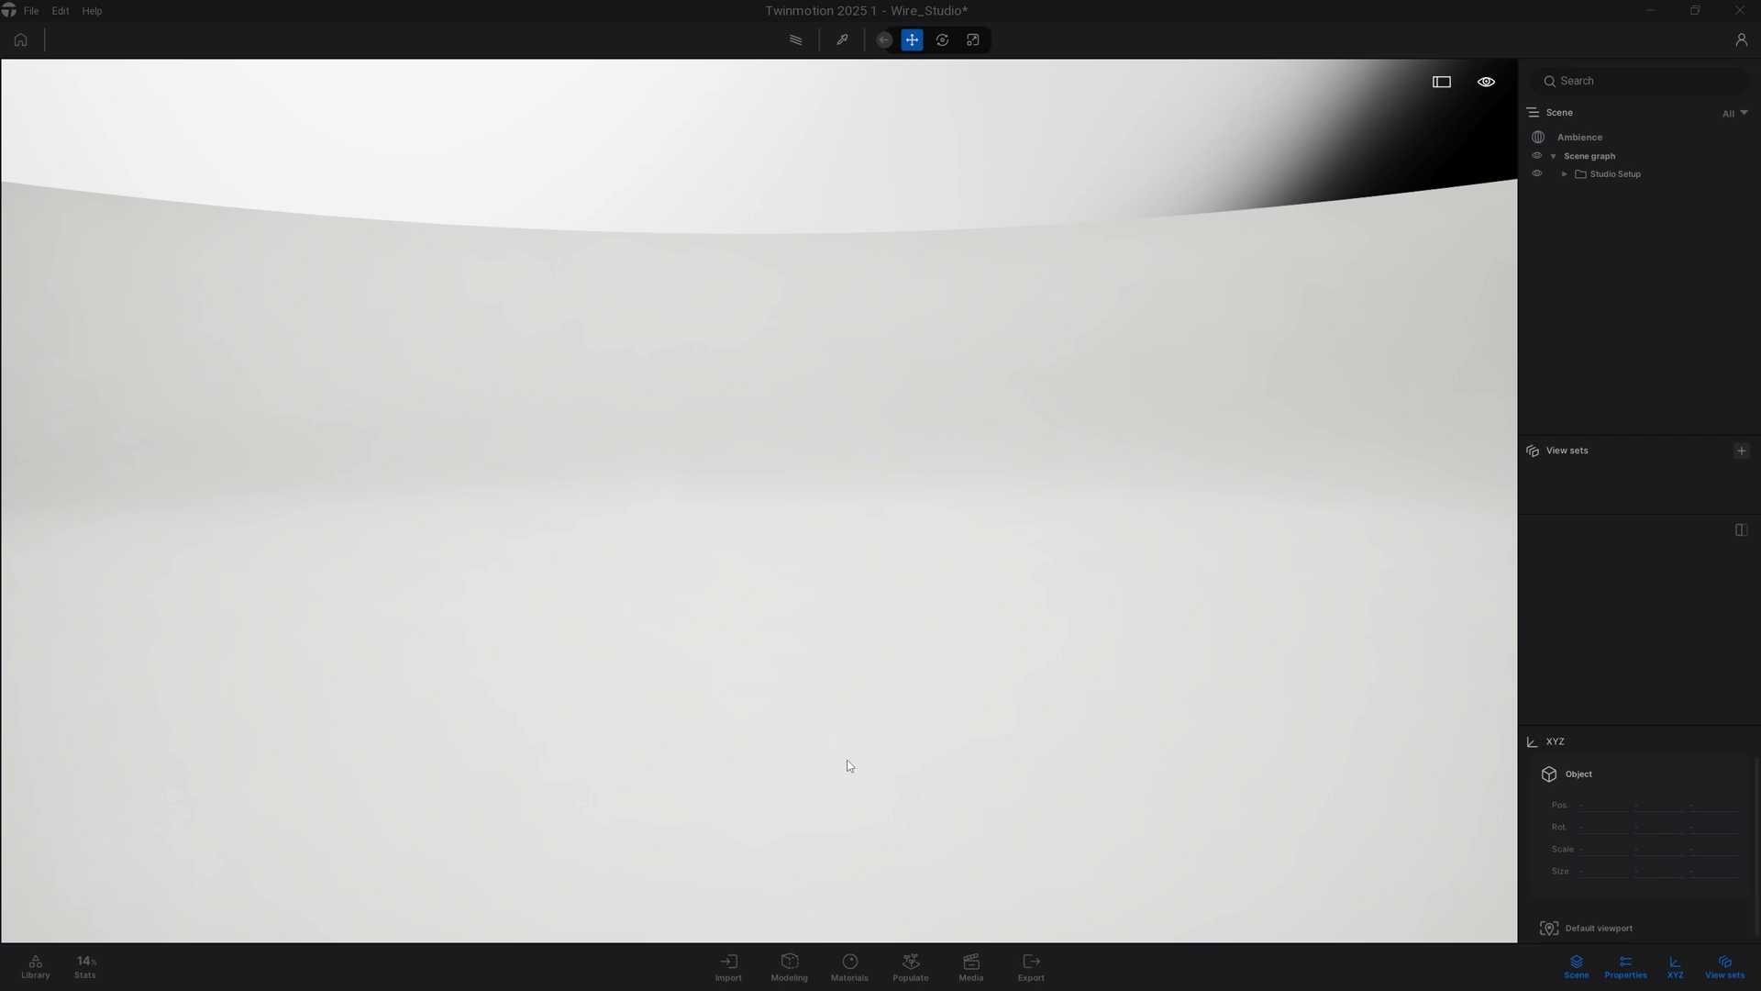
Choose RS4_EXT_LWB_NSM_Alias_dto.wire as the geometry to import, filtering the files to the Alias (*.wire) type.
click(731, 967)
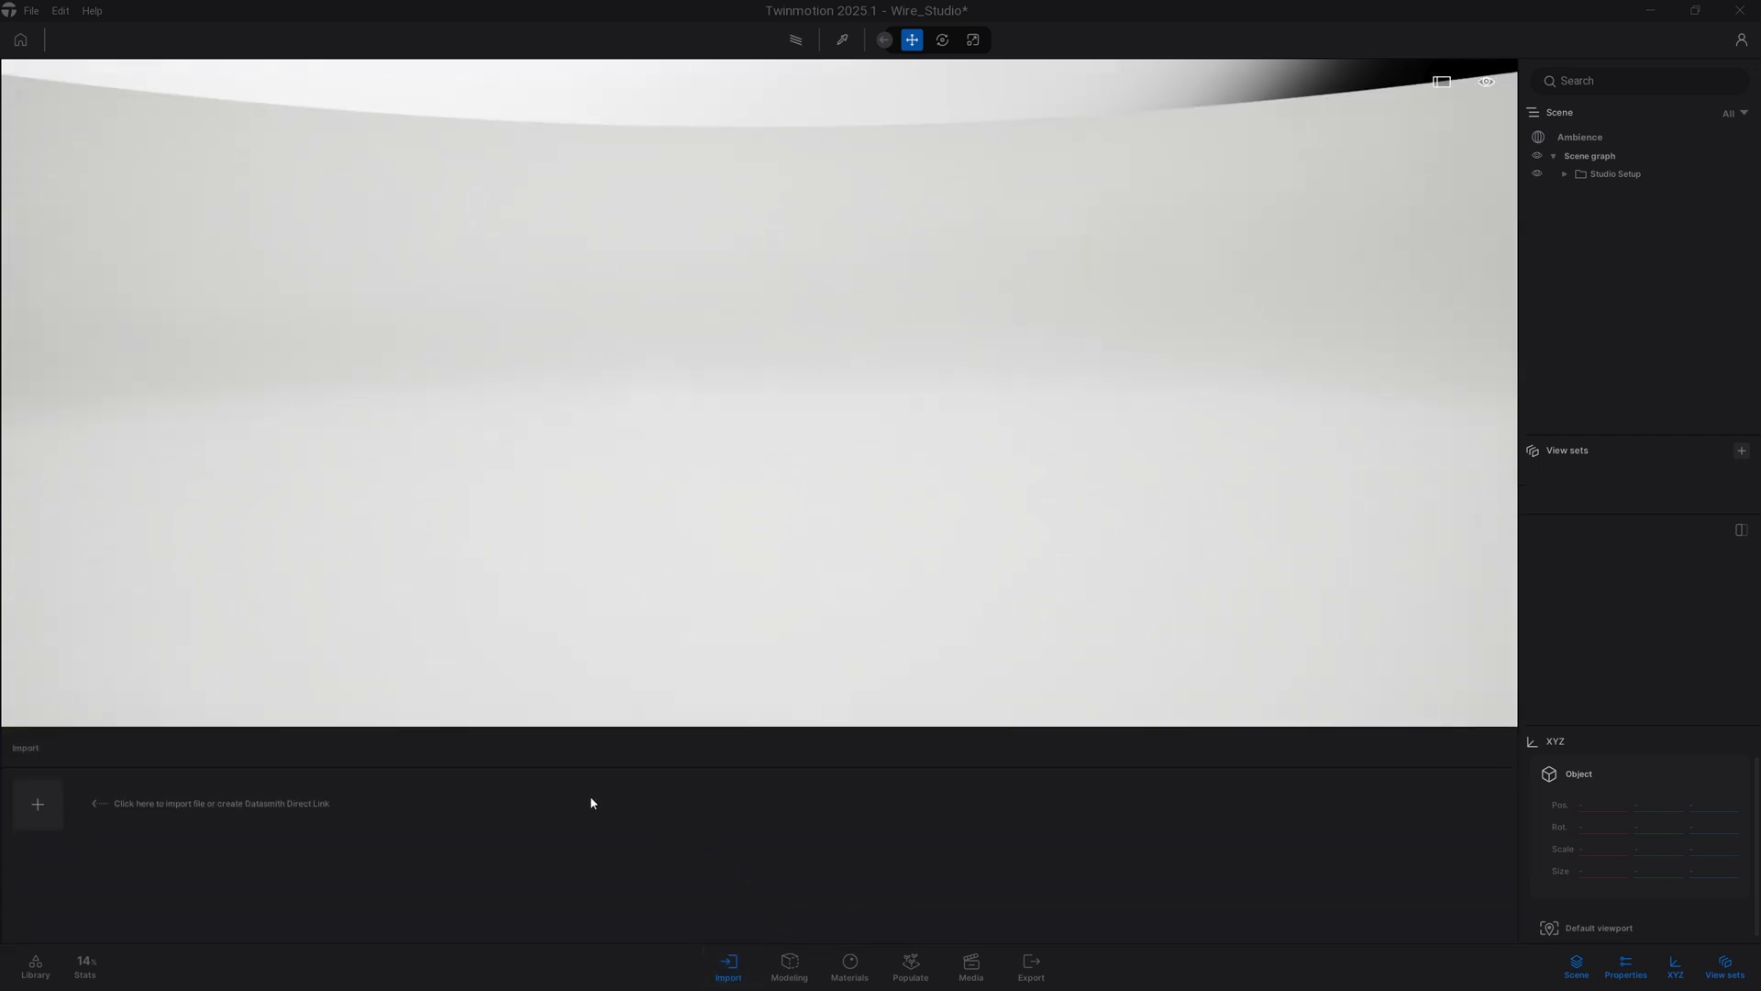
click(45, 811)
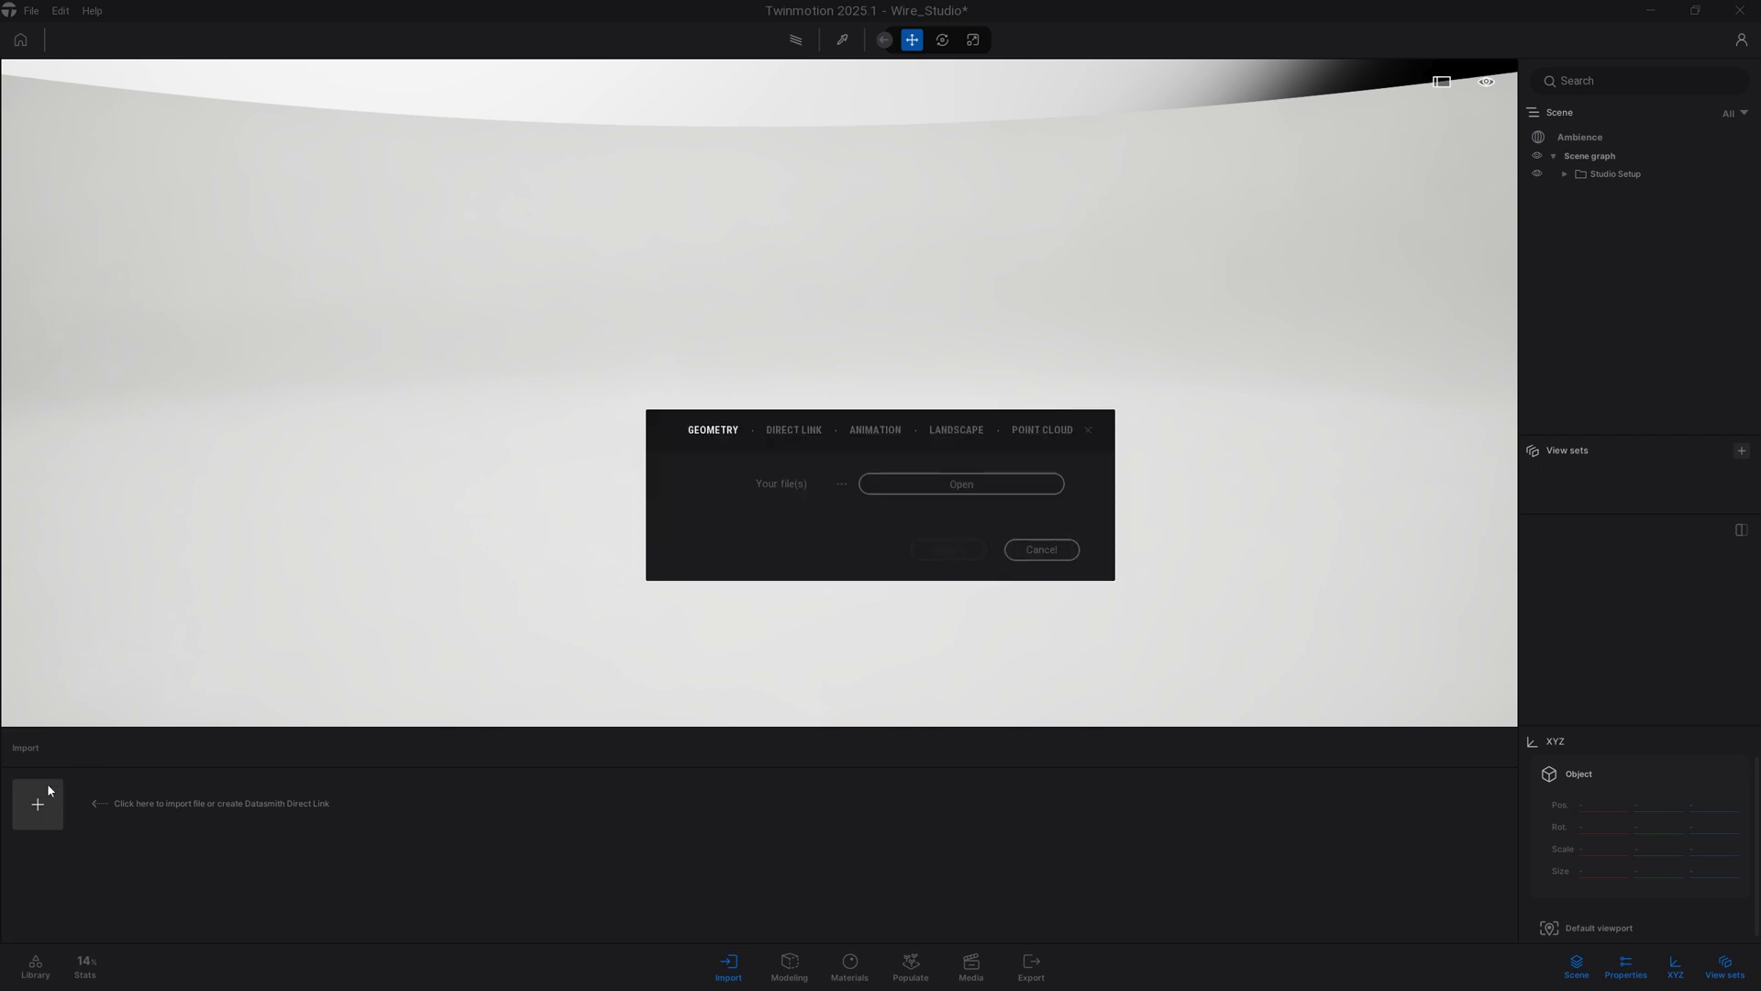
click(929, 488)
drag(987, 131, 750, 108)
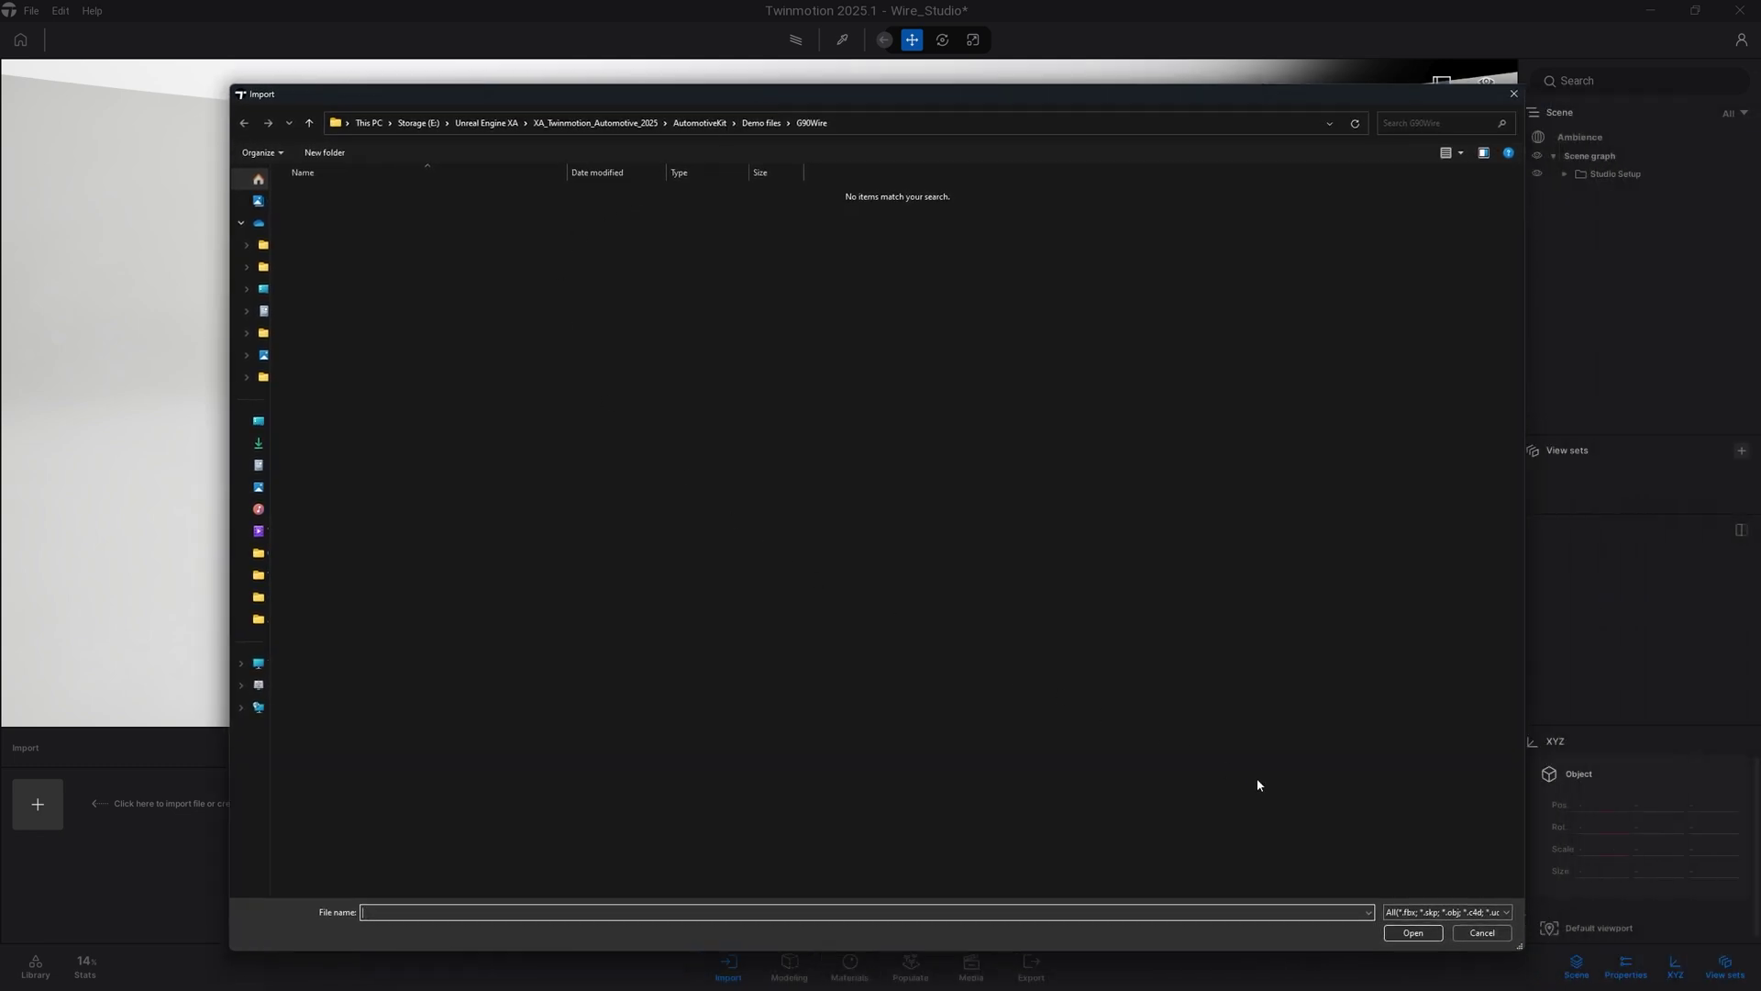
click(1420, 911)
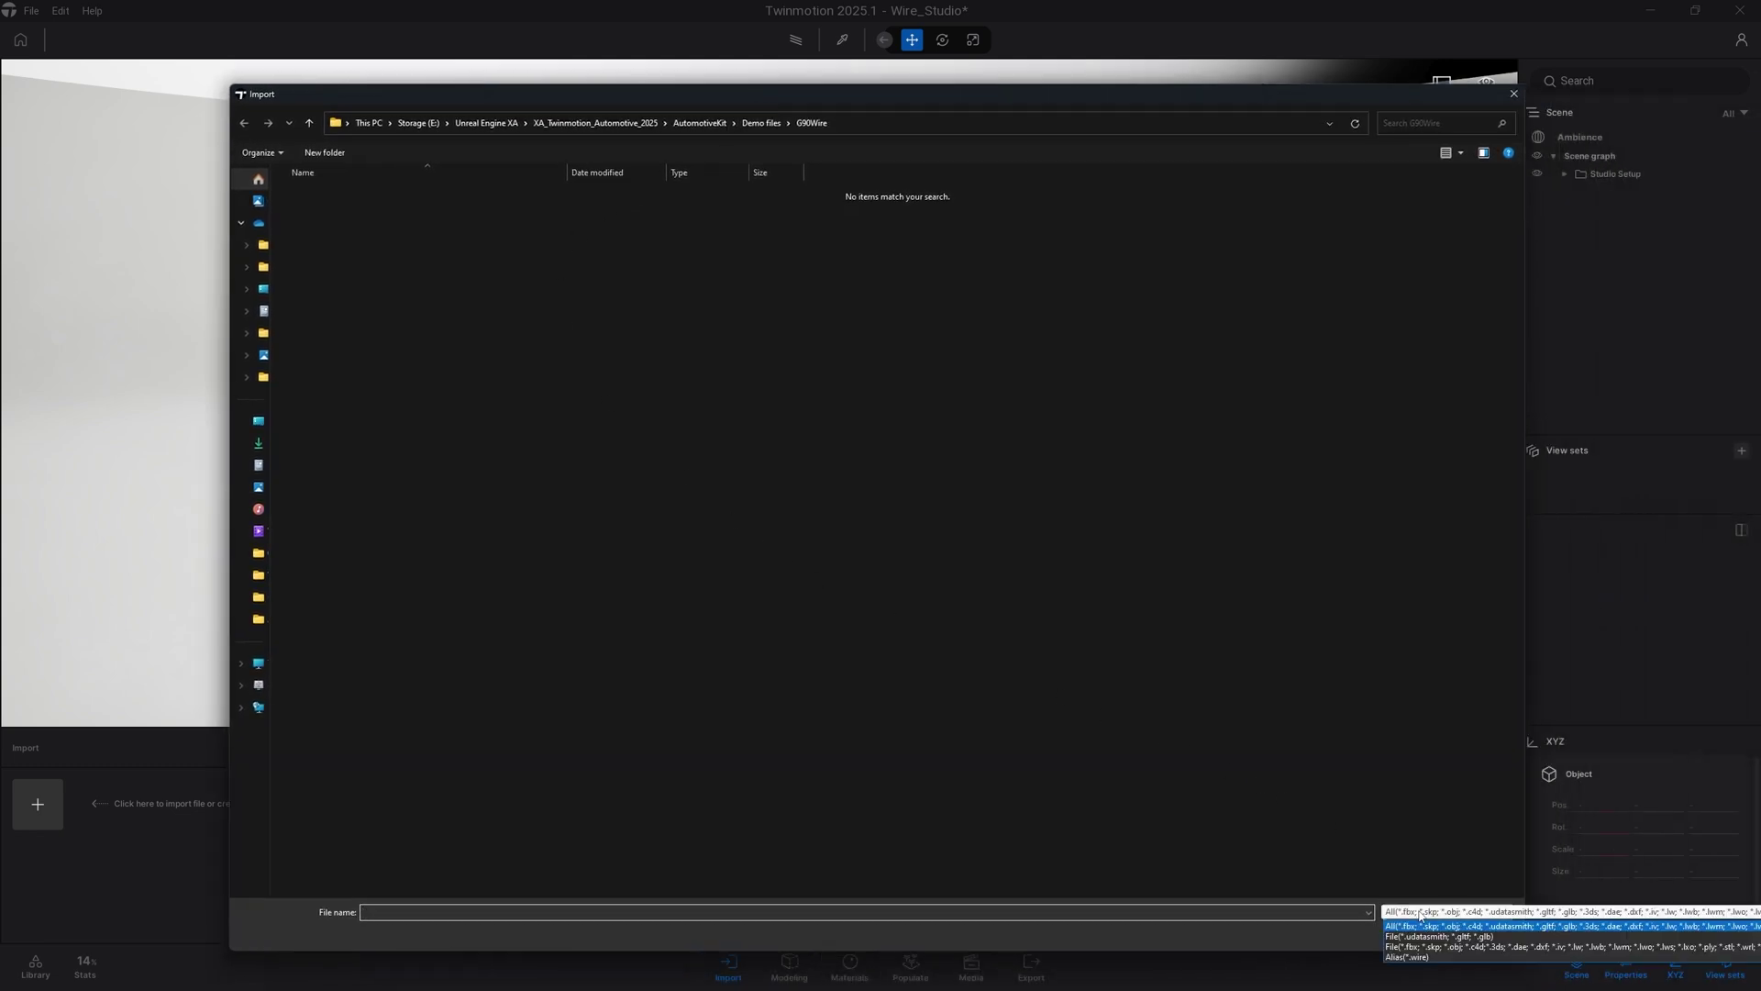
click(1410, 957)
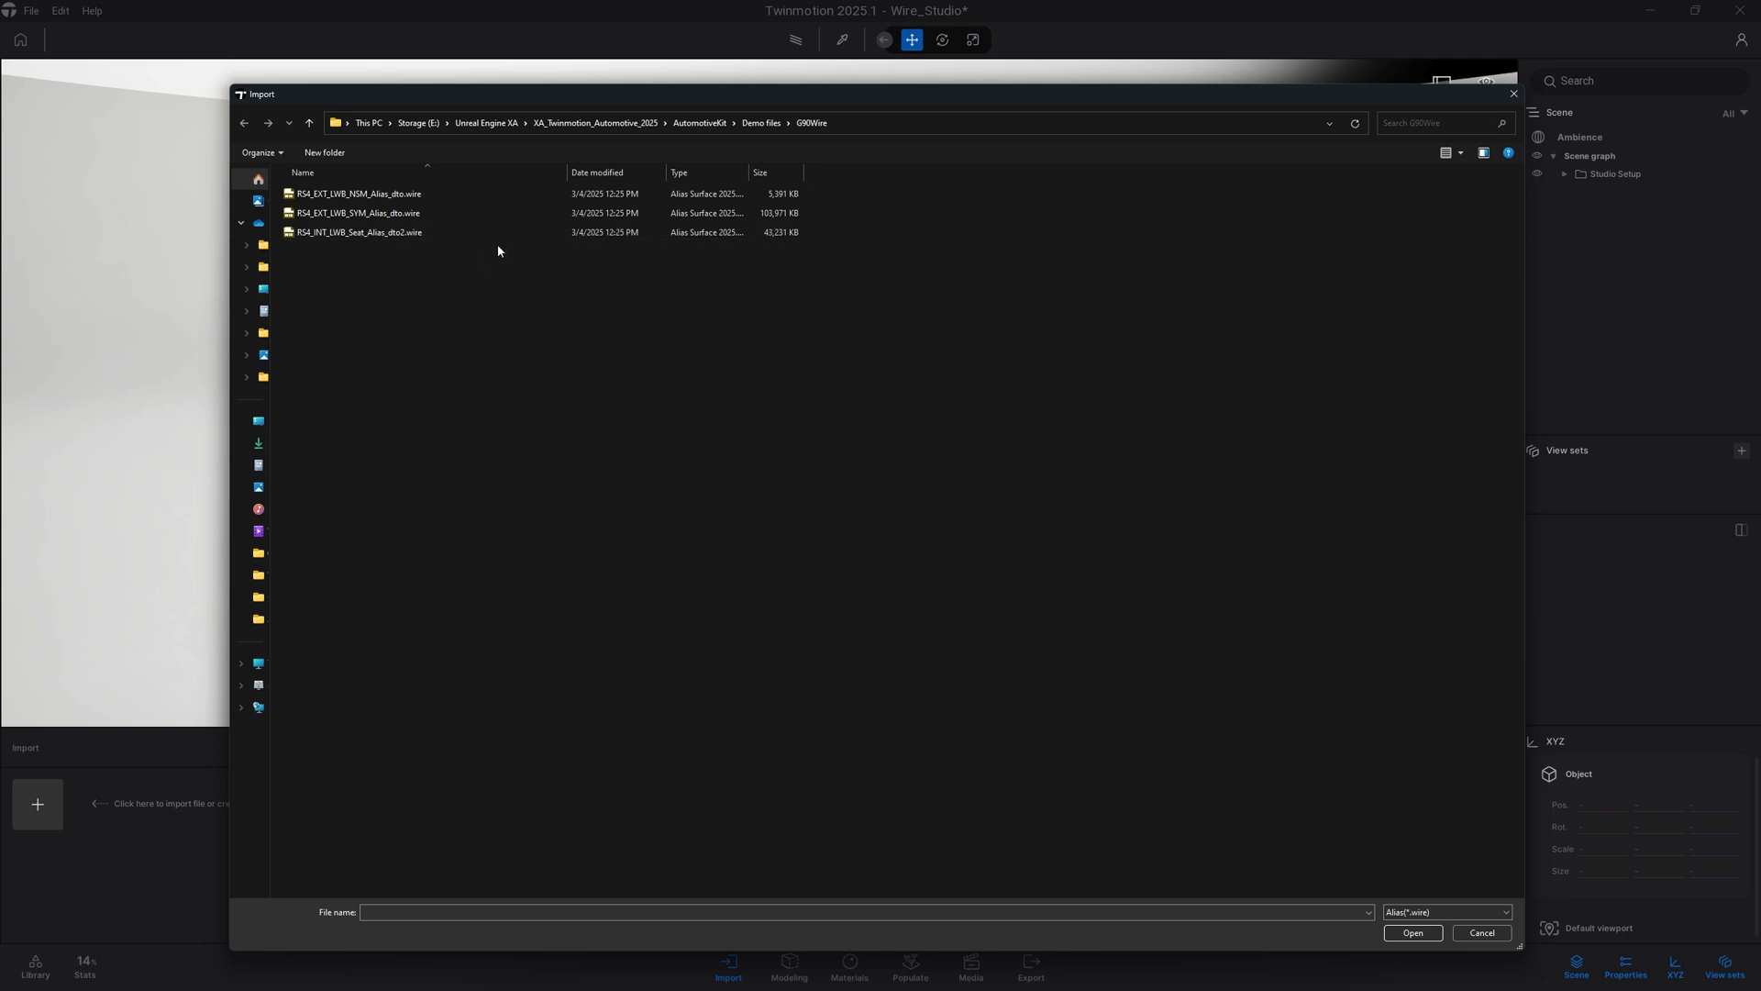
click(447, 193)
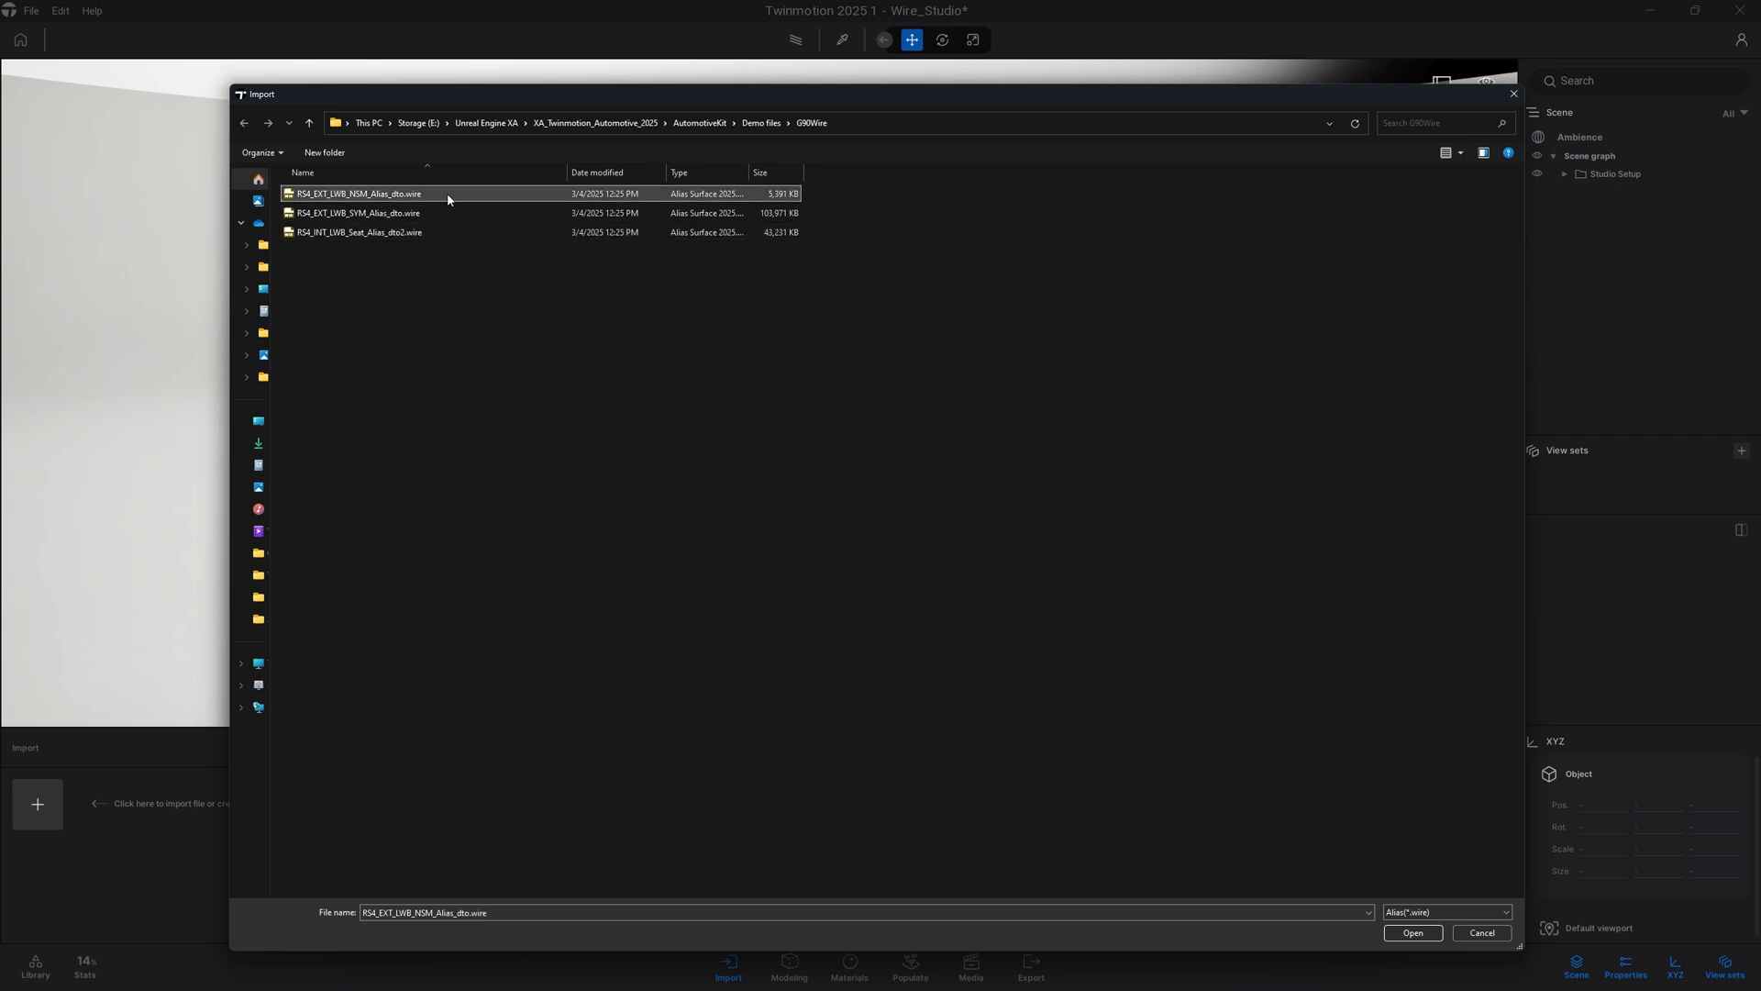
double_click(448, 193)
drag(806, 414, 708, 150)
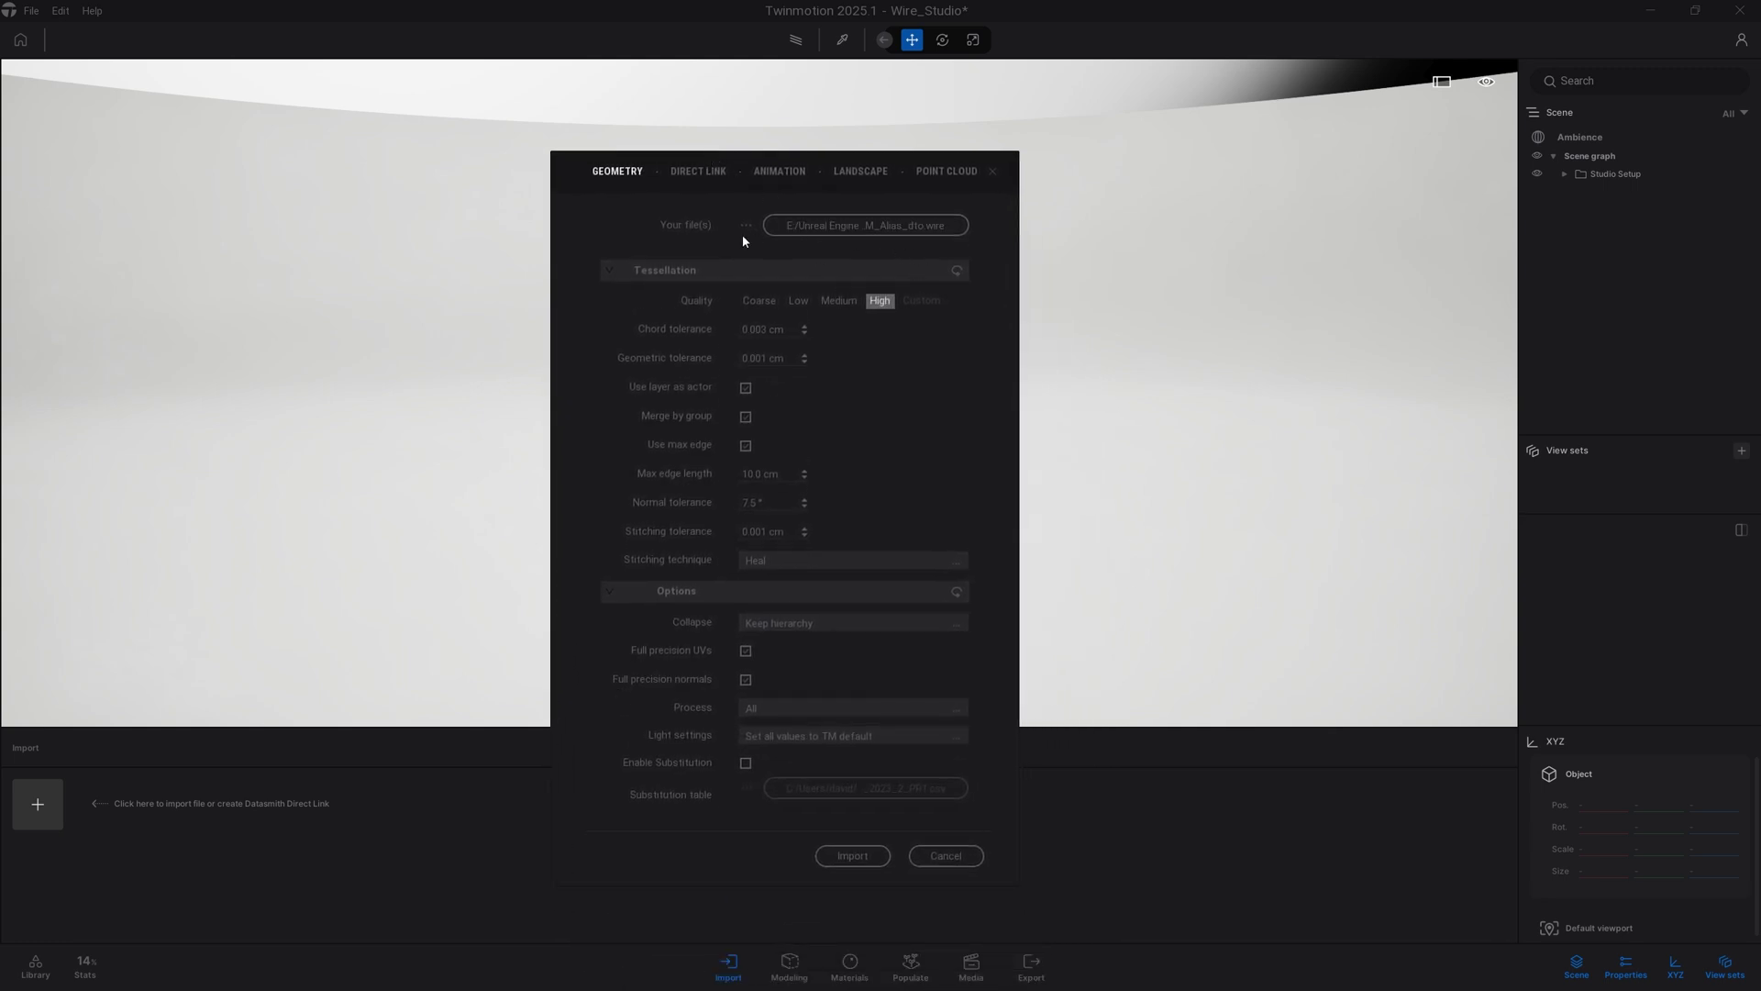
Go through the Coarse, Low and Medium tessellation presets, then import the wire file at High quality.
click(759, 303)
click(798, 302)
click(844, 303)
click(880, 302)
click(853, 855)
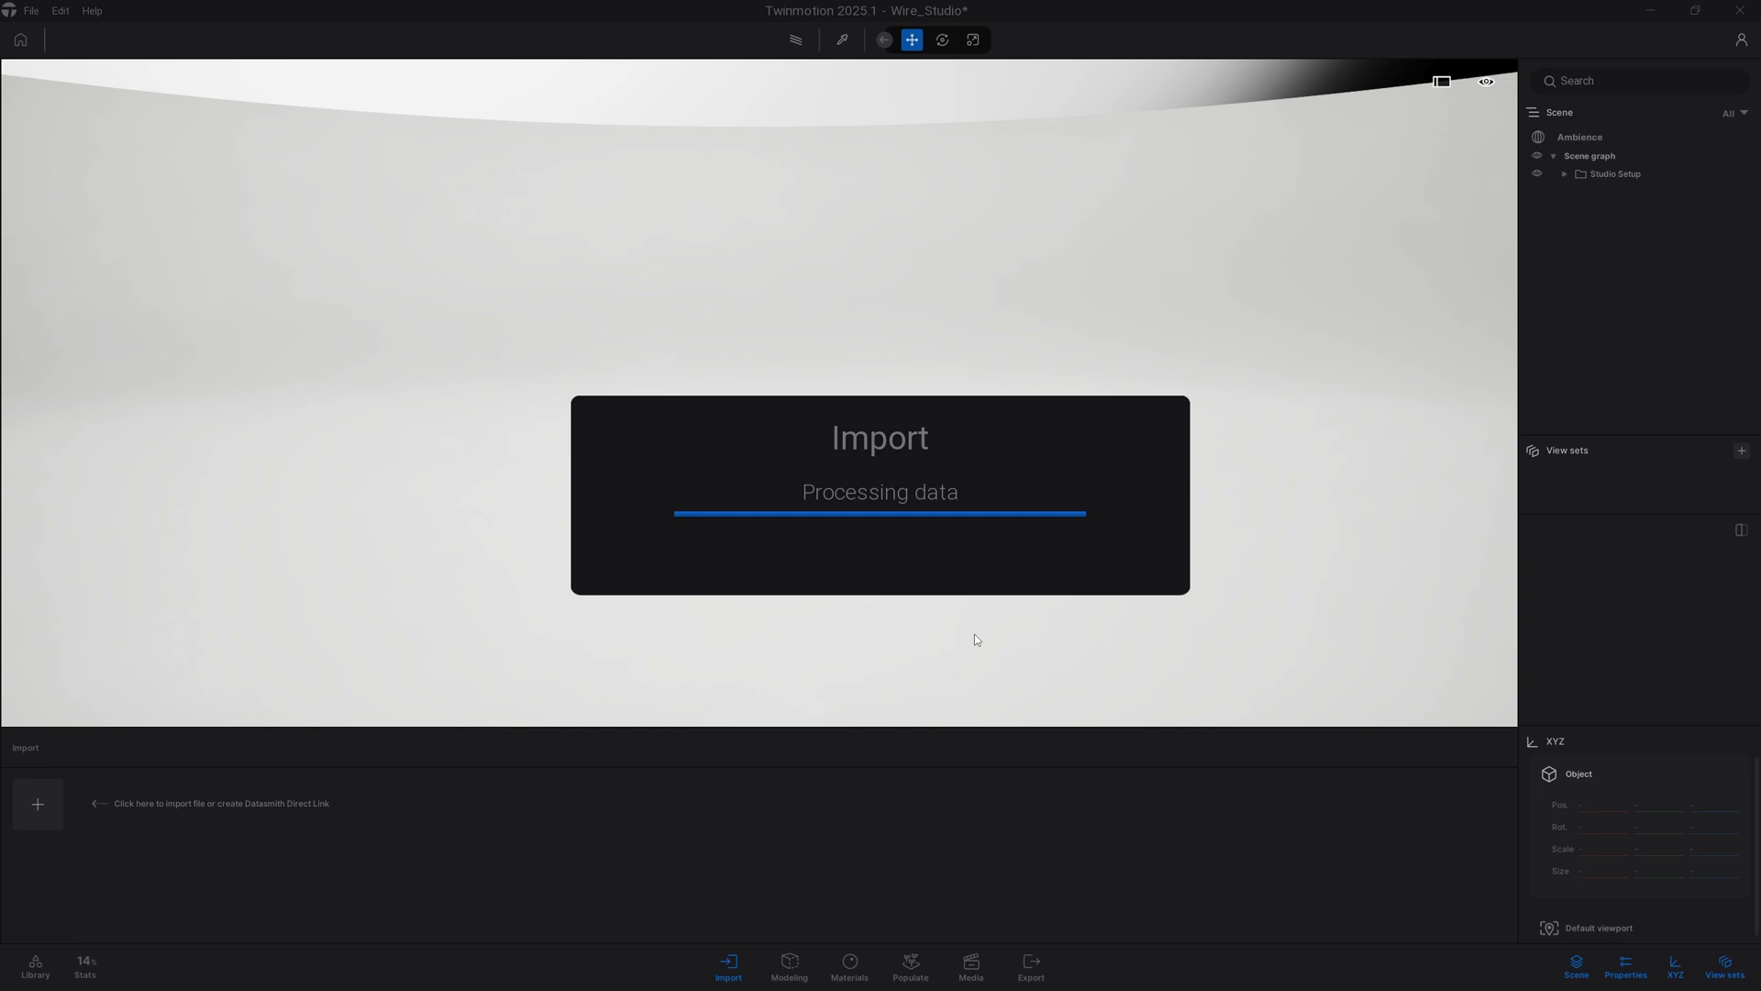
shift+middle_drag(974, 634, 904, 679)
right_drag(812, 607, 807, 605)
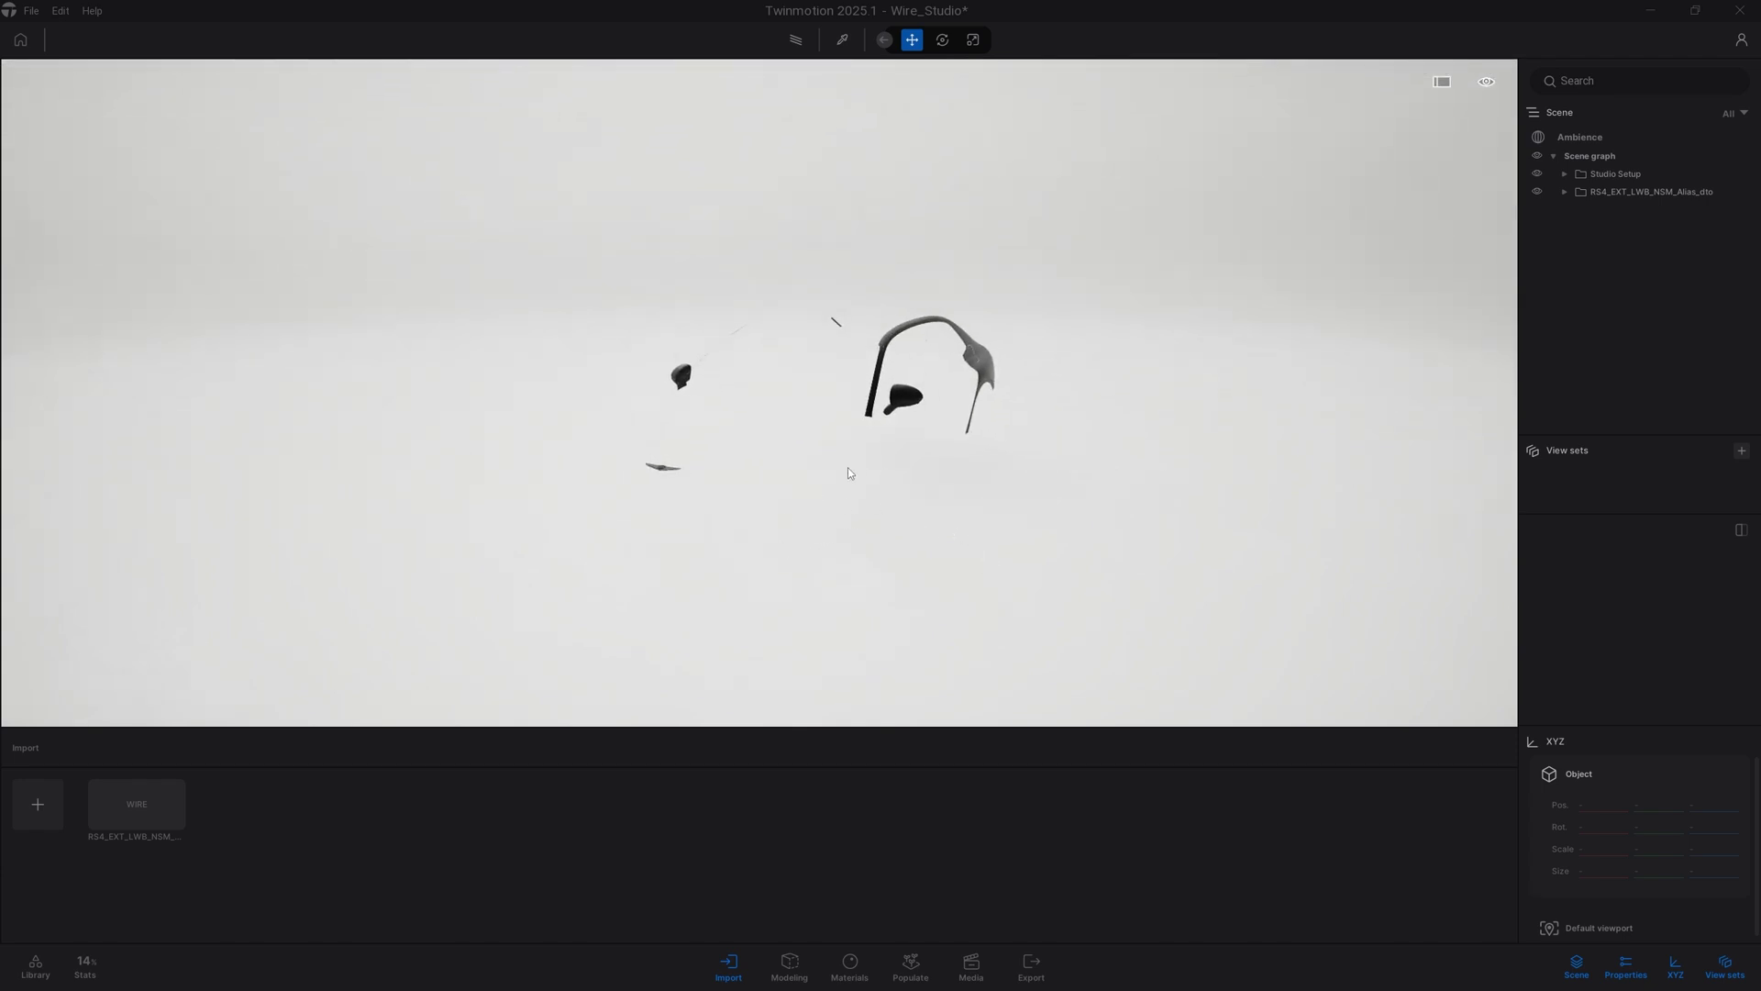
Import the geometry file RS4_EXT_LWB_SYM_Alias_dto.wire with High tessellation quality.
click(43, 806)
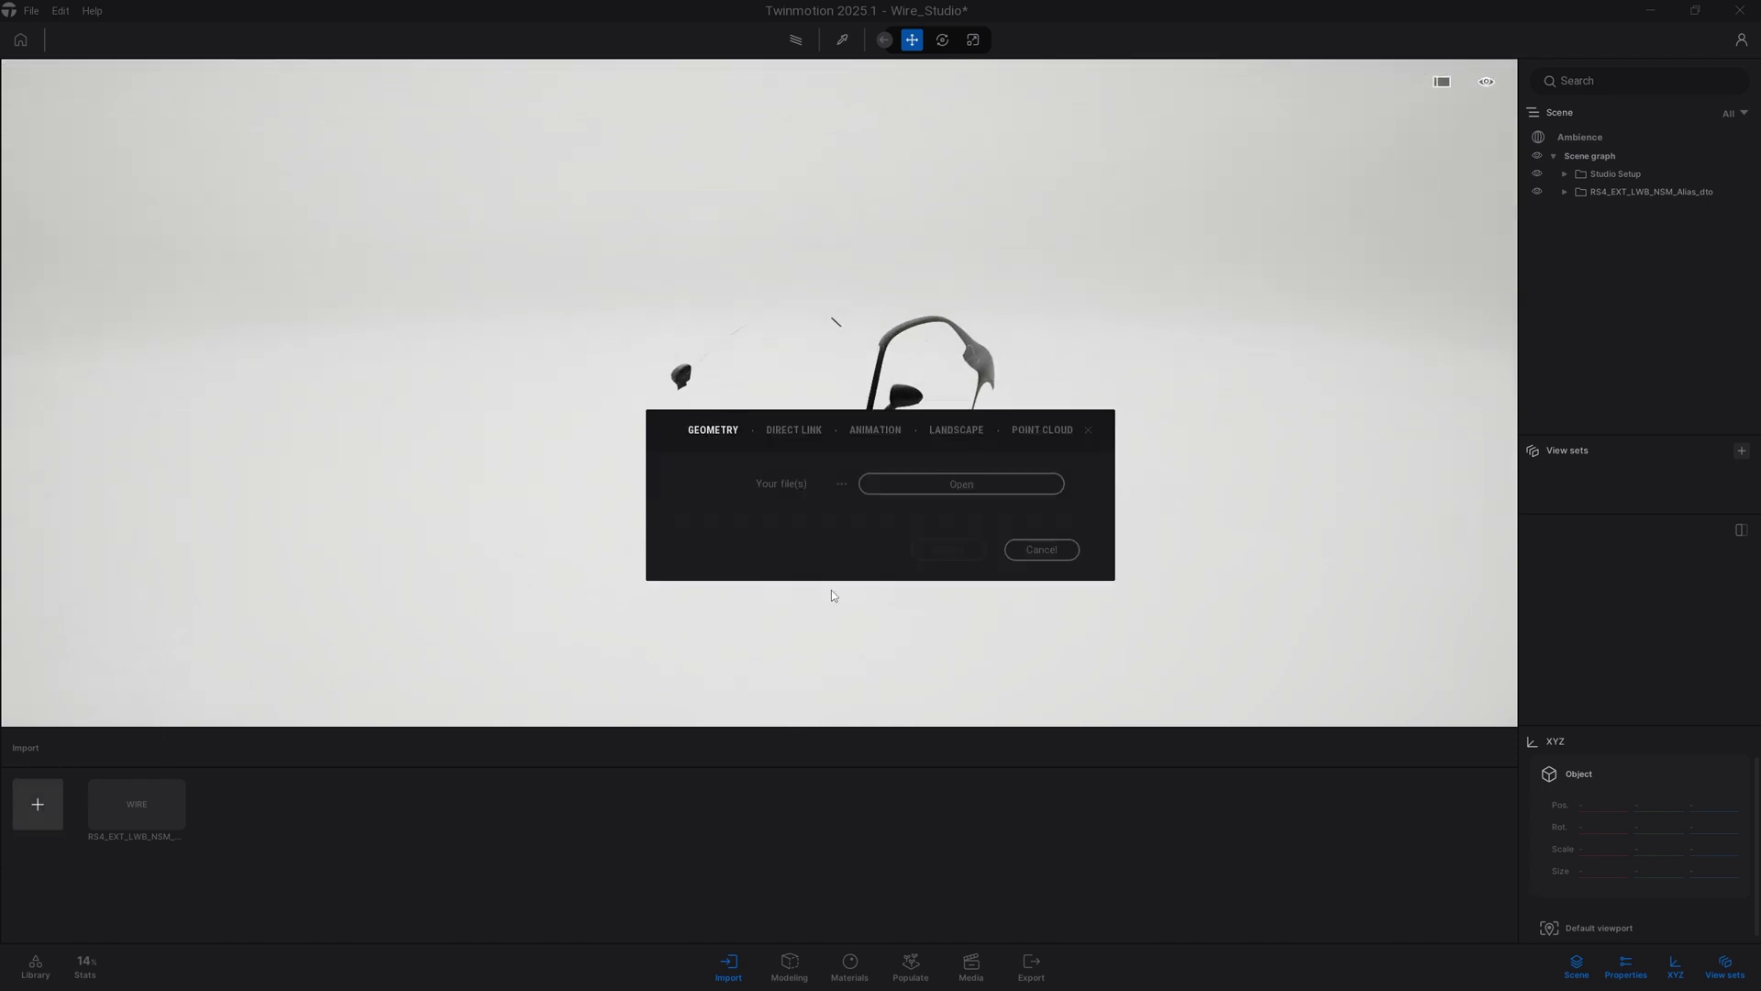
click(954, 488)
click(1431, 912)
click(1427, 953)
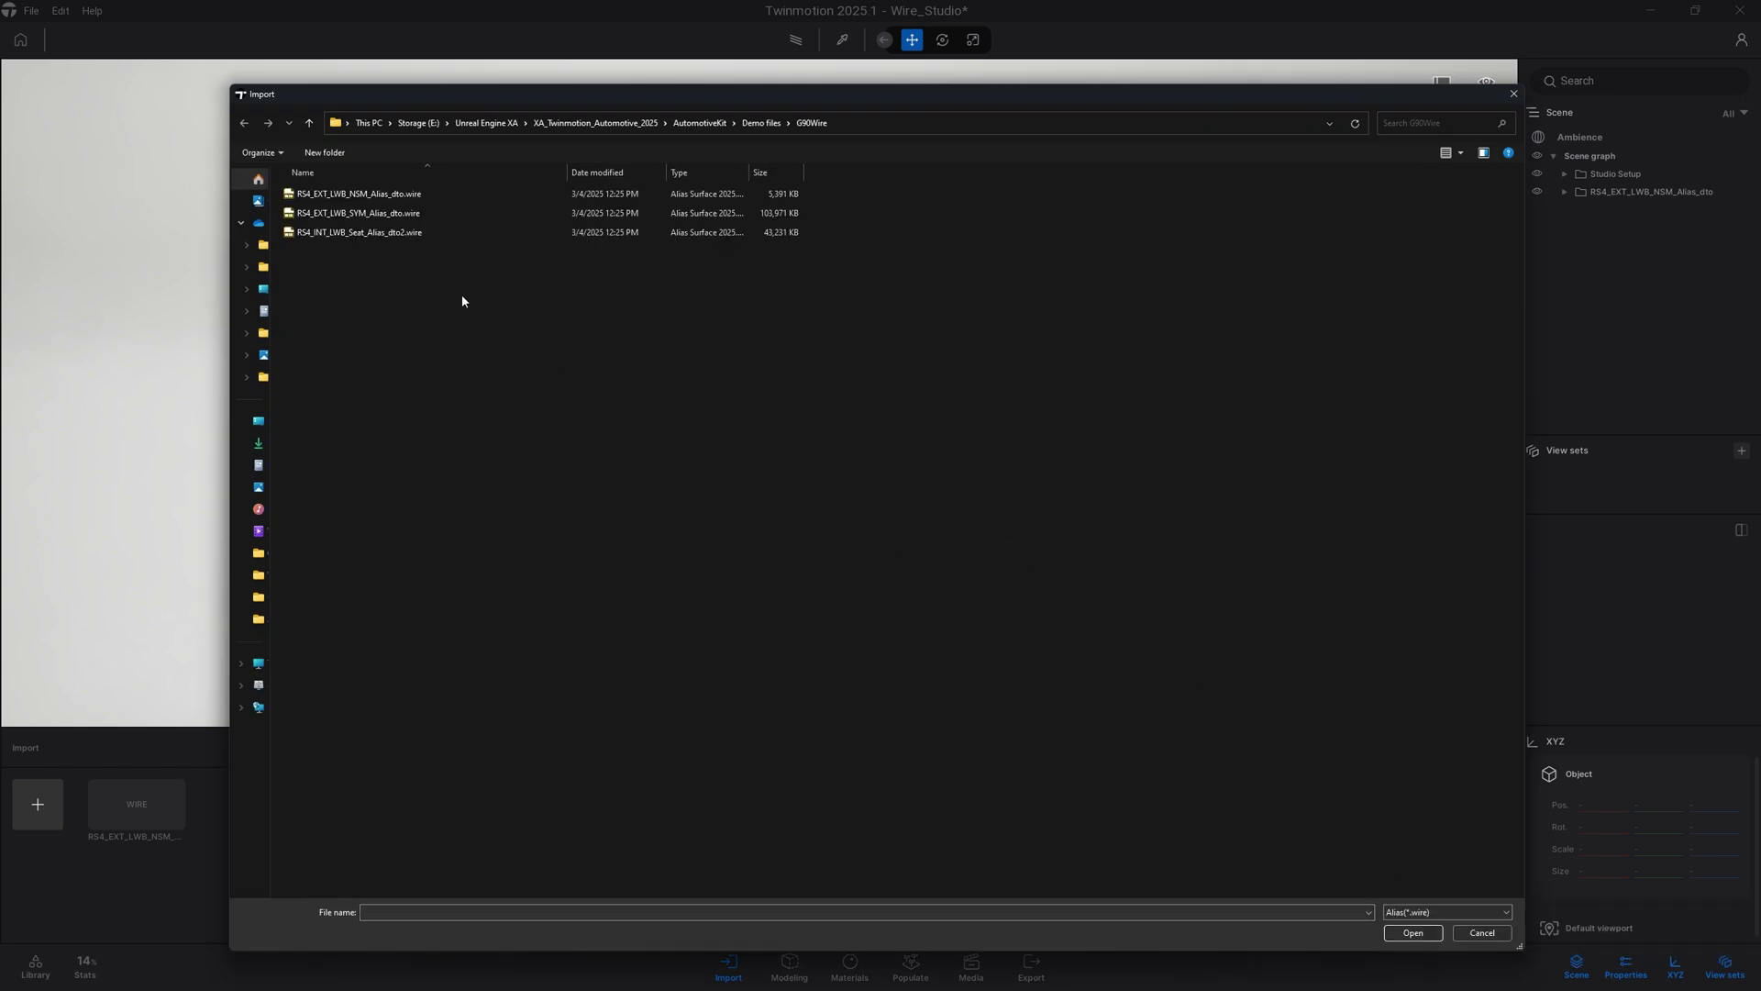
double_click(386, 215)
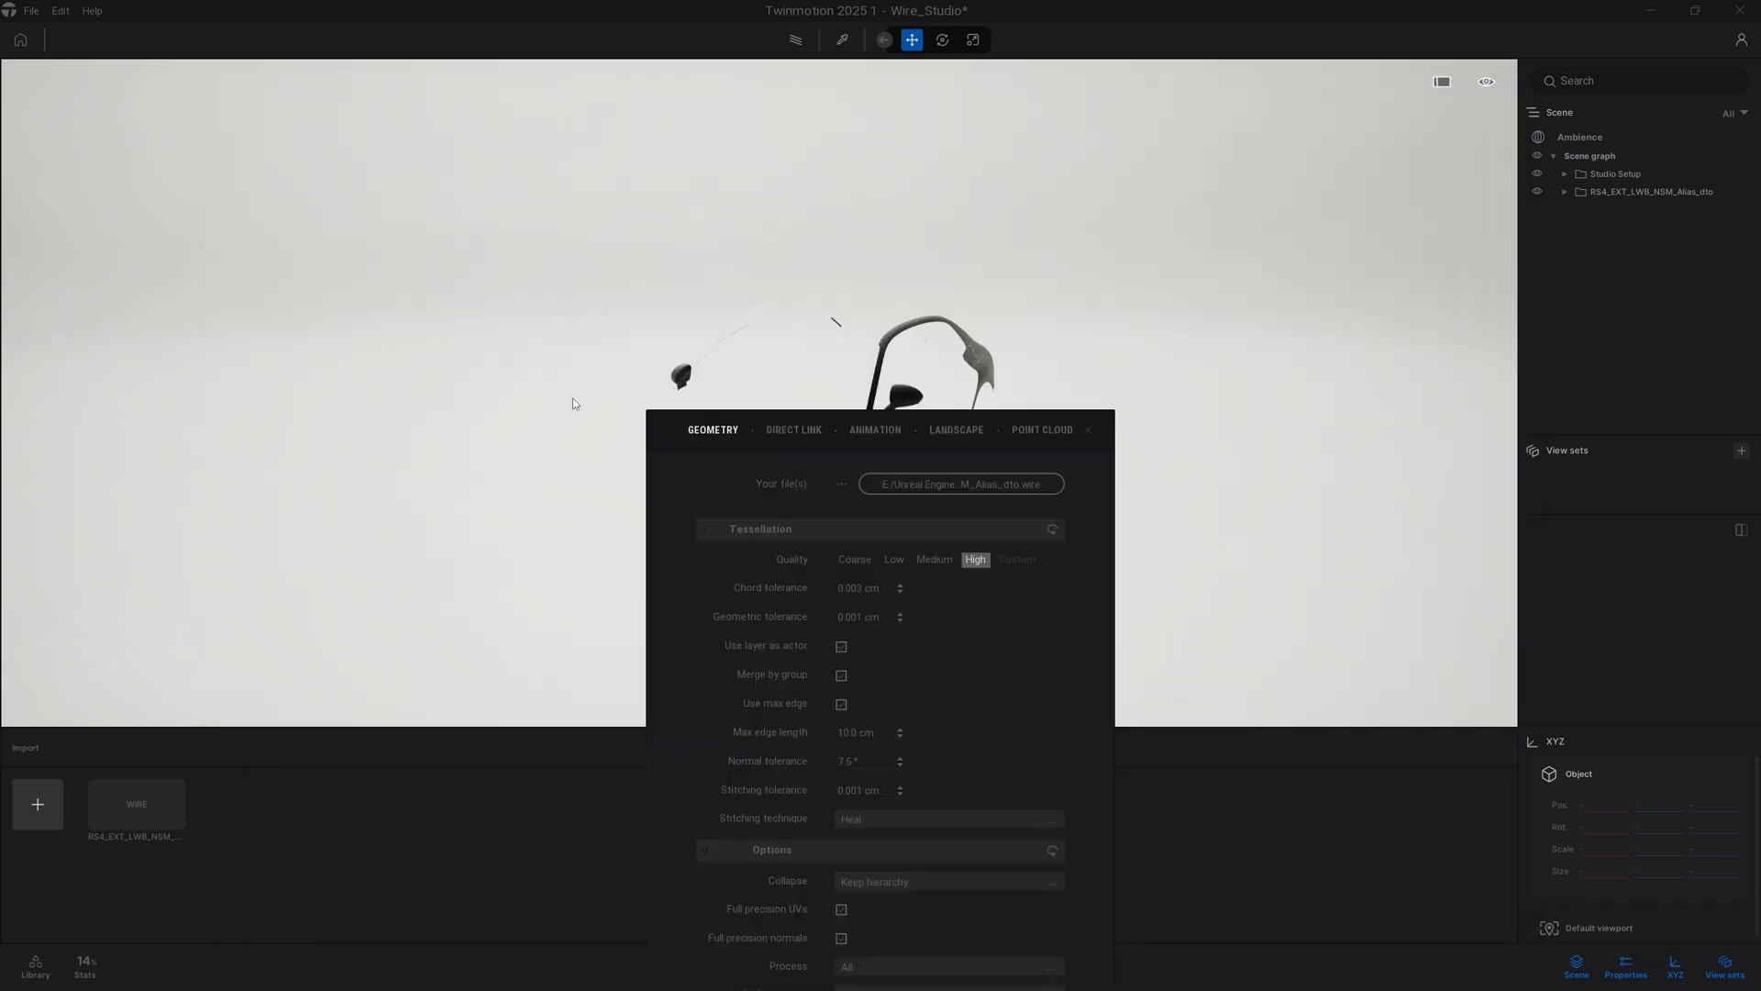
drag(843, 424, 807, 176)
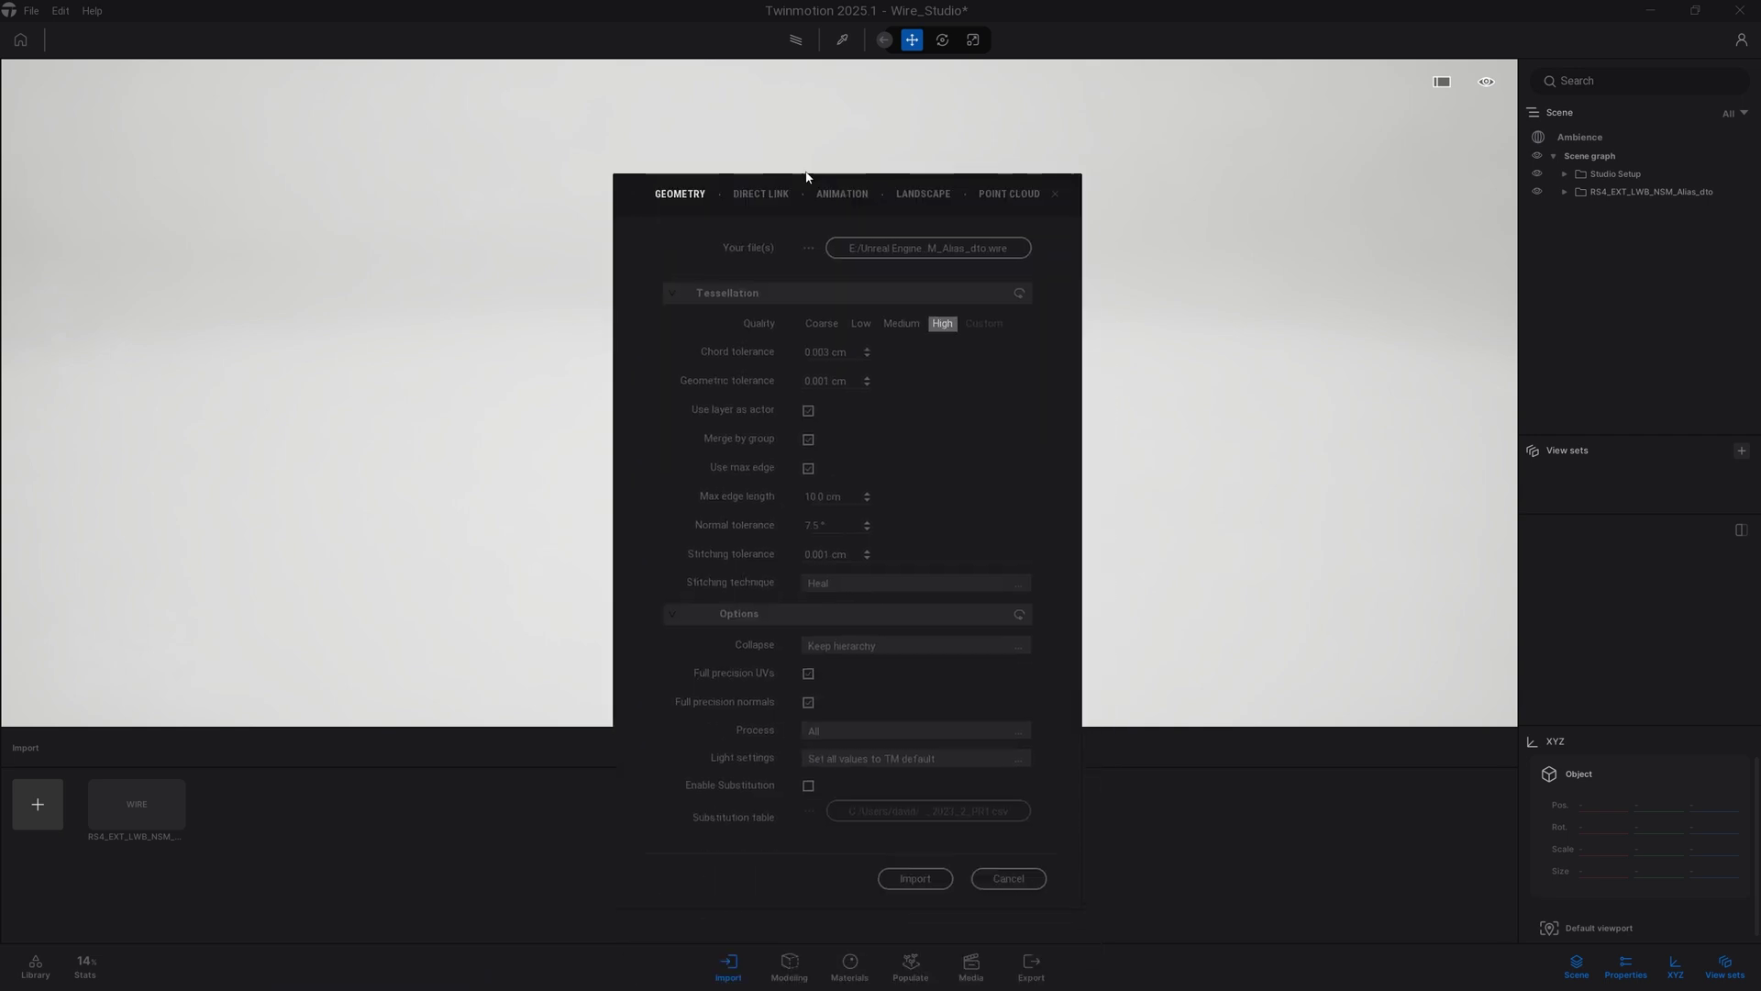
click(916, 848)
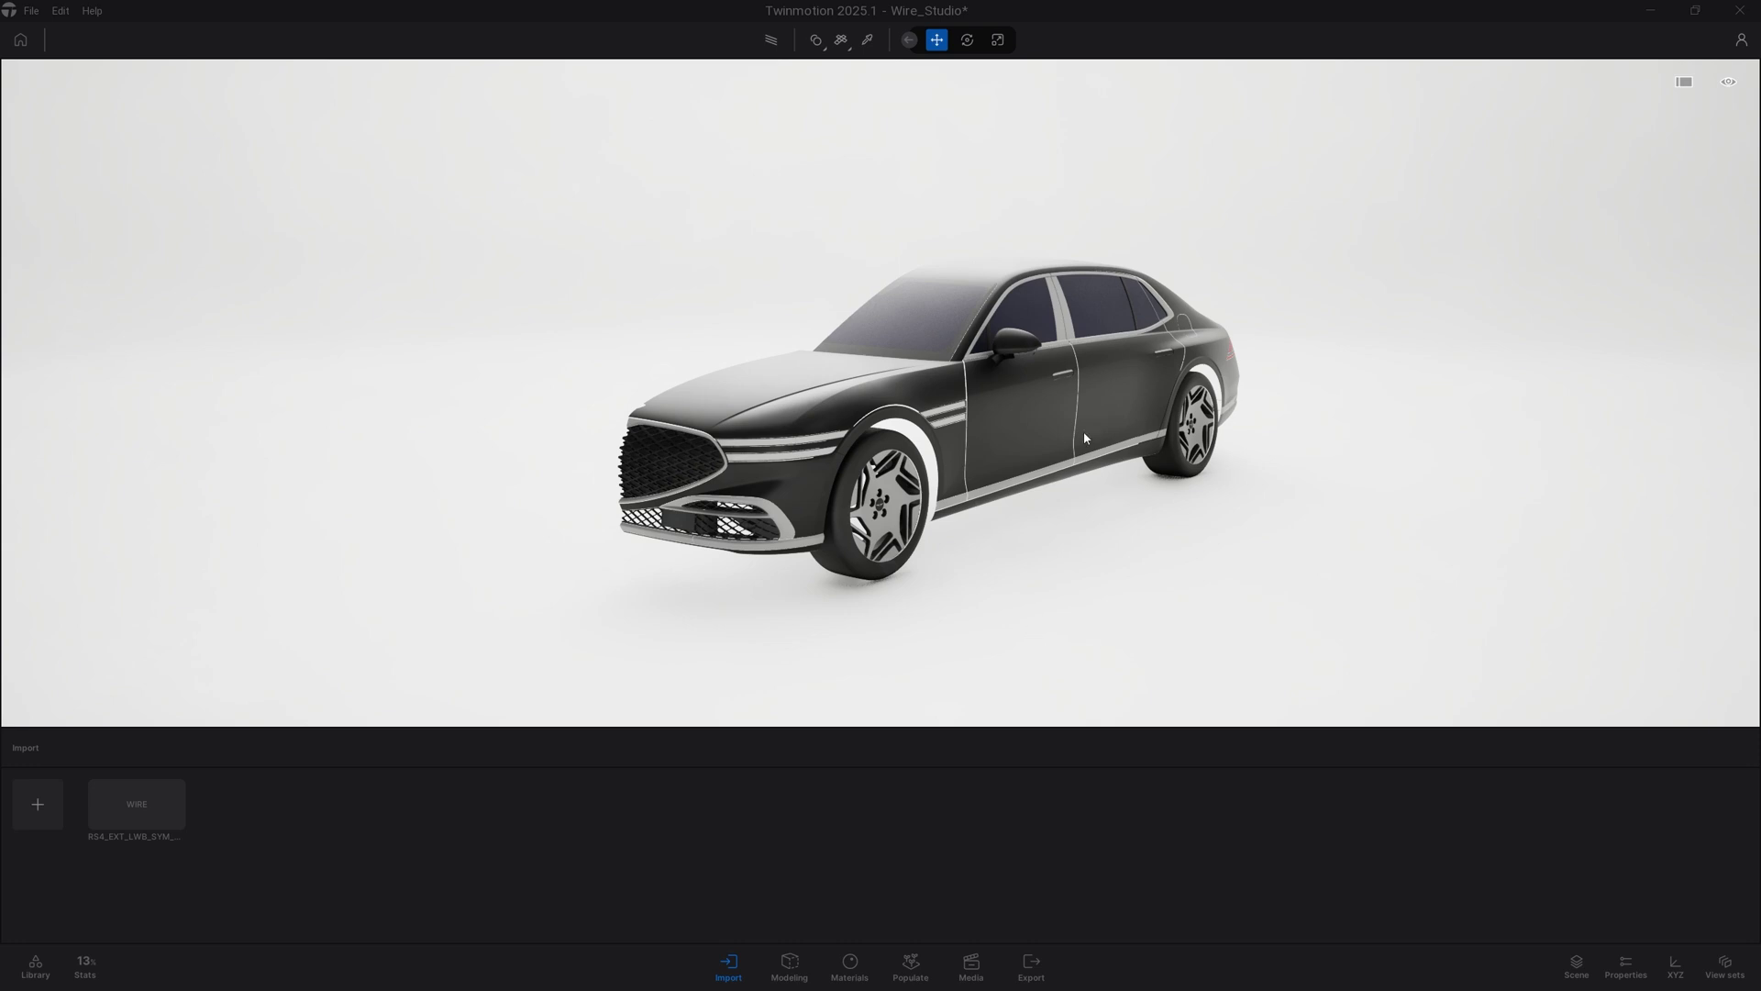
Bring up the Modeling tools with the scene graph and select the side mirror's whole MIRROR_NSM group.
scroll(1118, 461, up, 4)
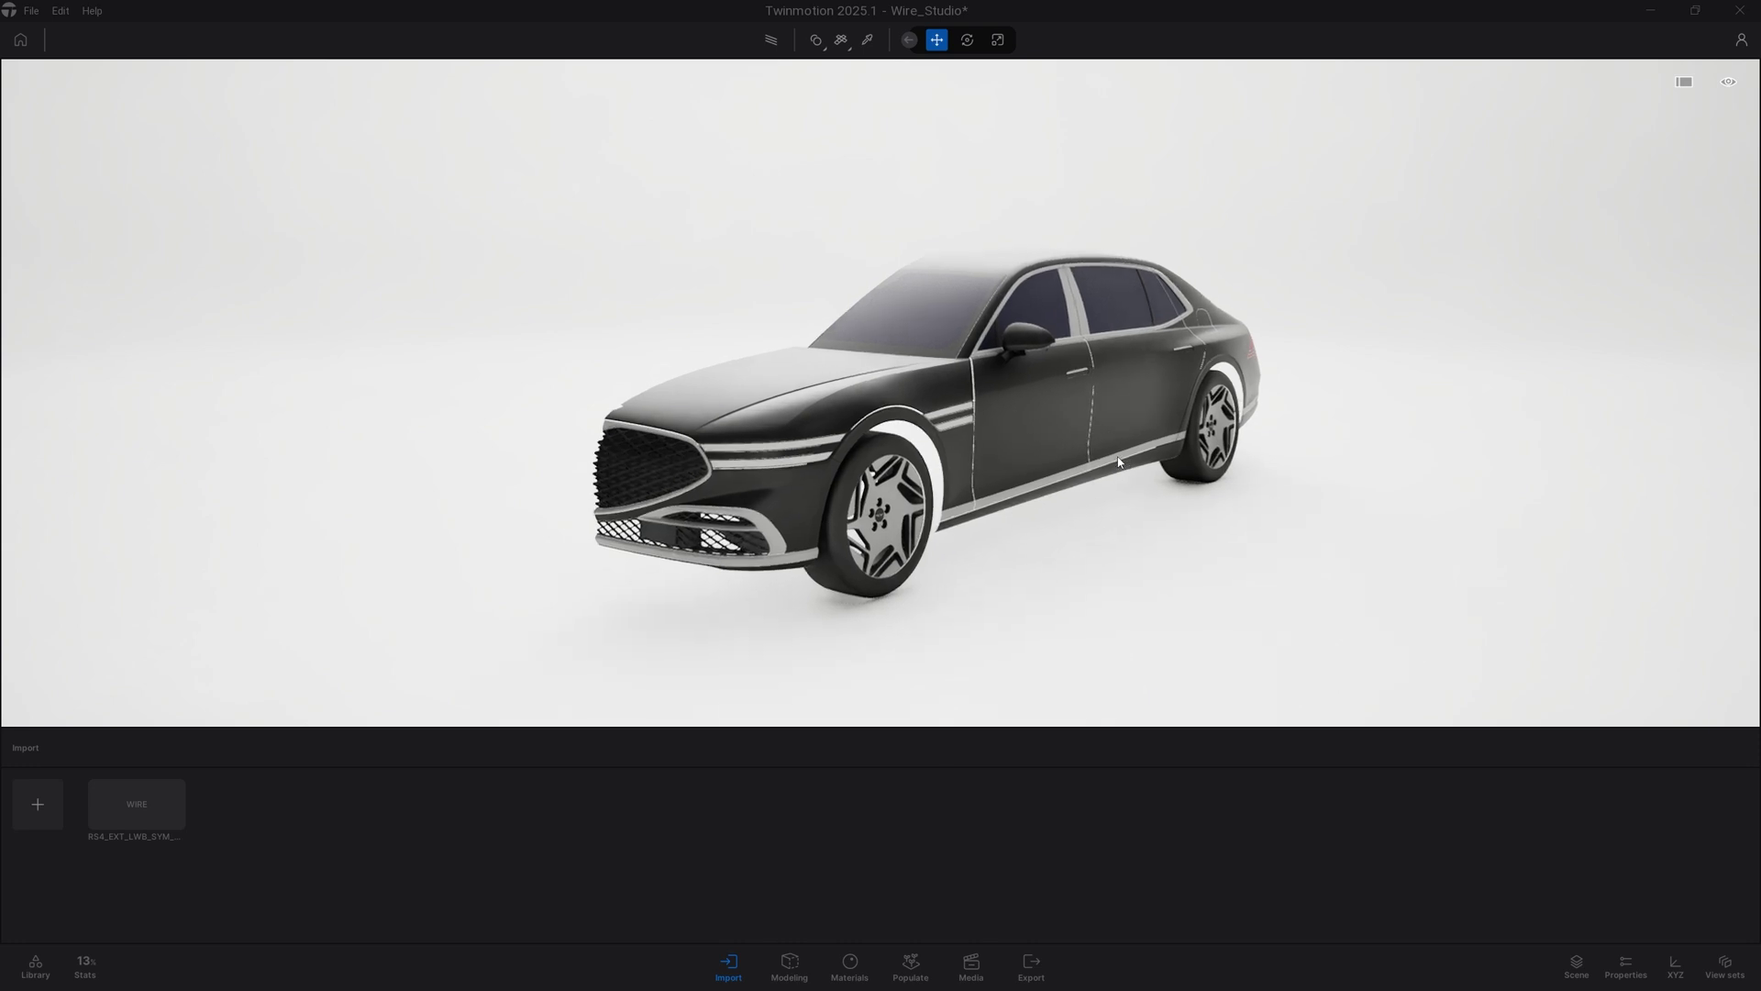
scroll(1160, 477, up, 2)
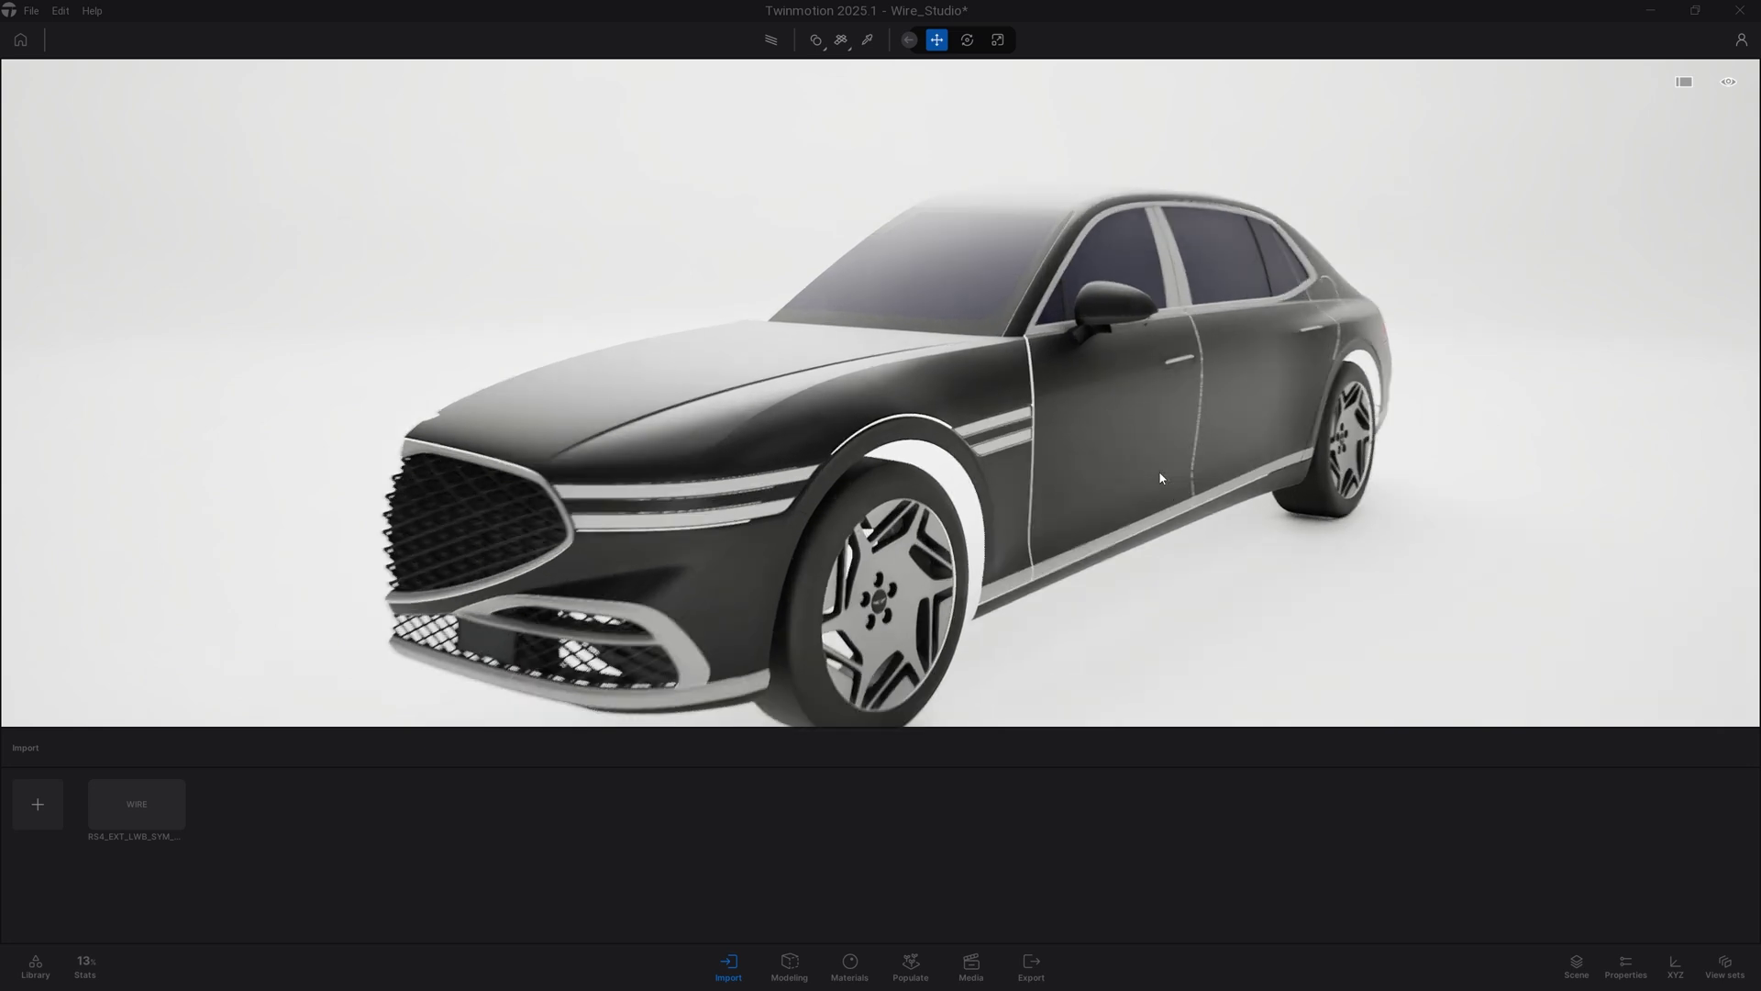
scroll(1207, 374, up, 2)
scroll(1207, 375, up, 5)
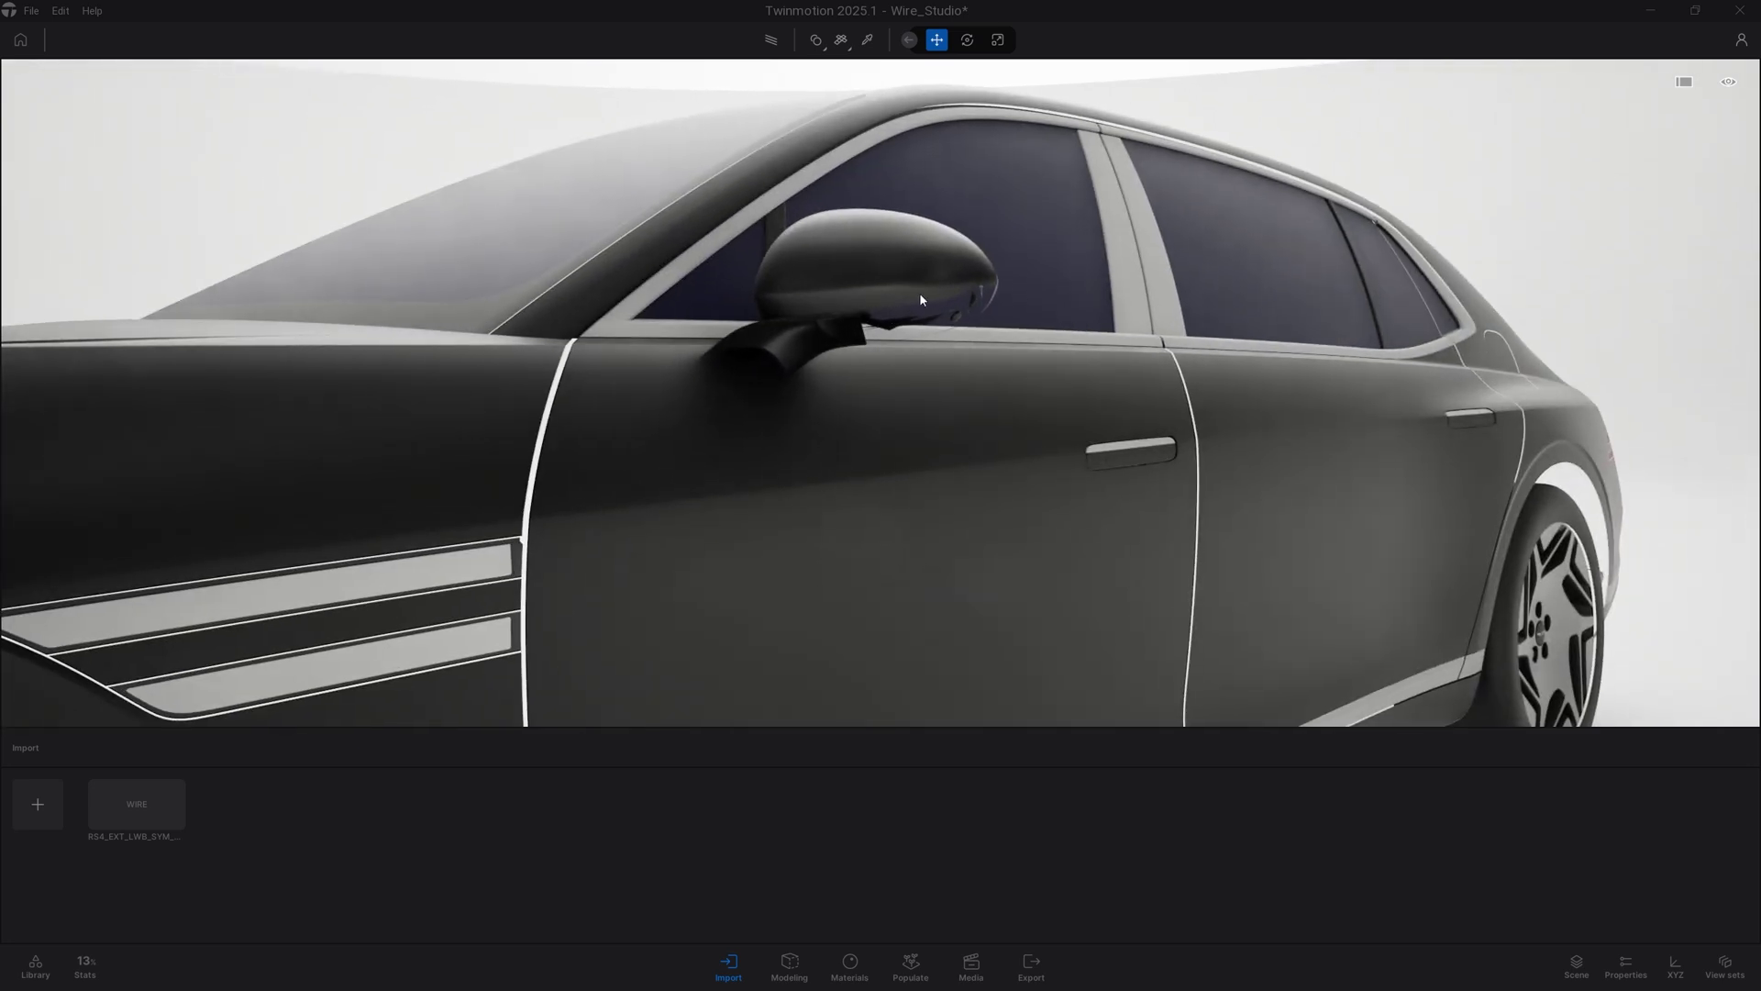
scroll(960, 327, up, 2)
shift+middle_drag(1055, 440, 973, 441)
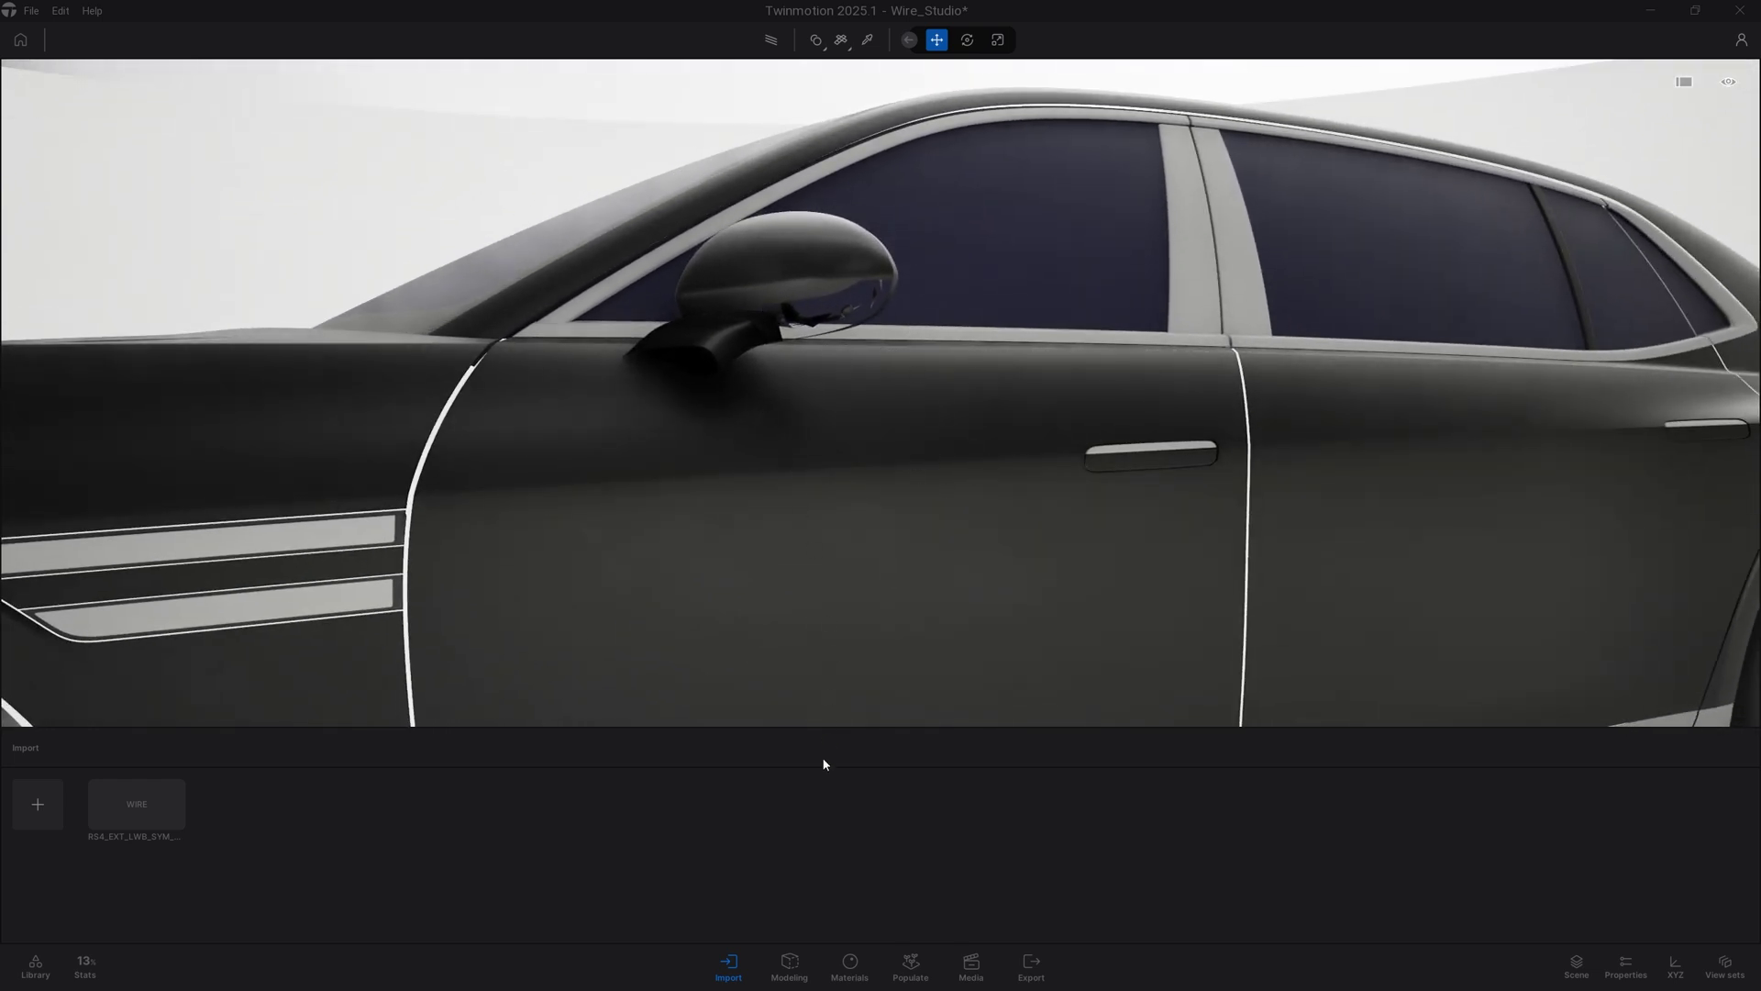
click(789, 971)
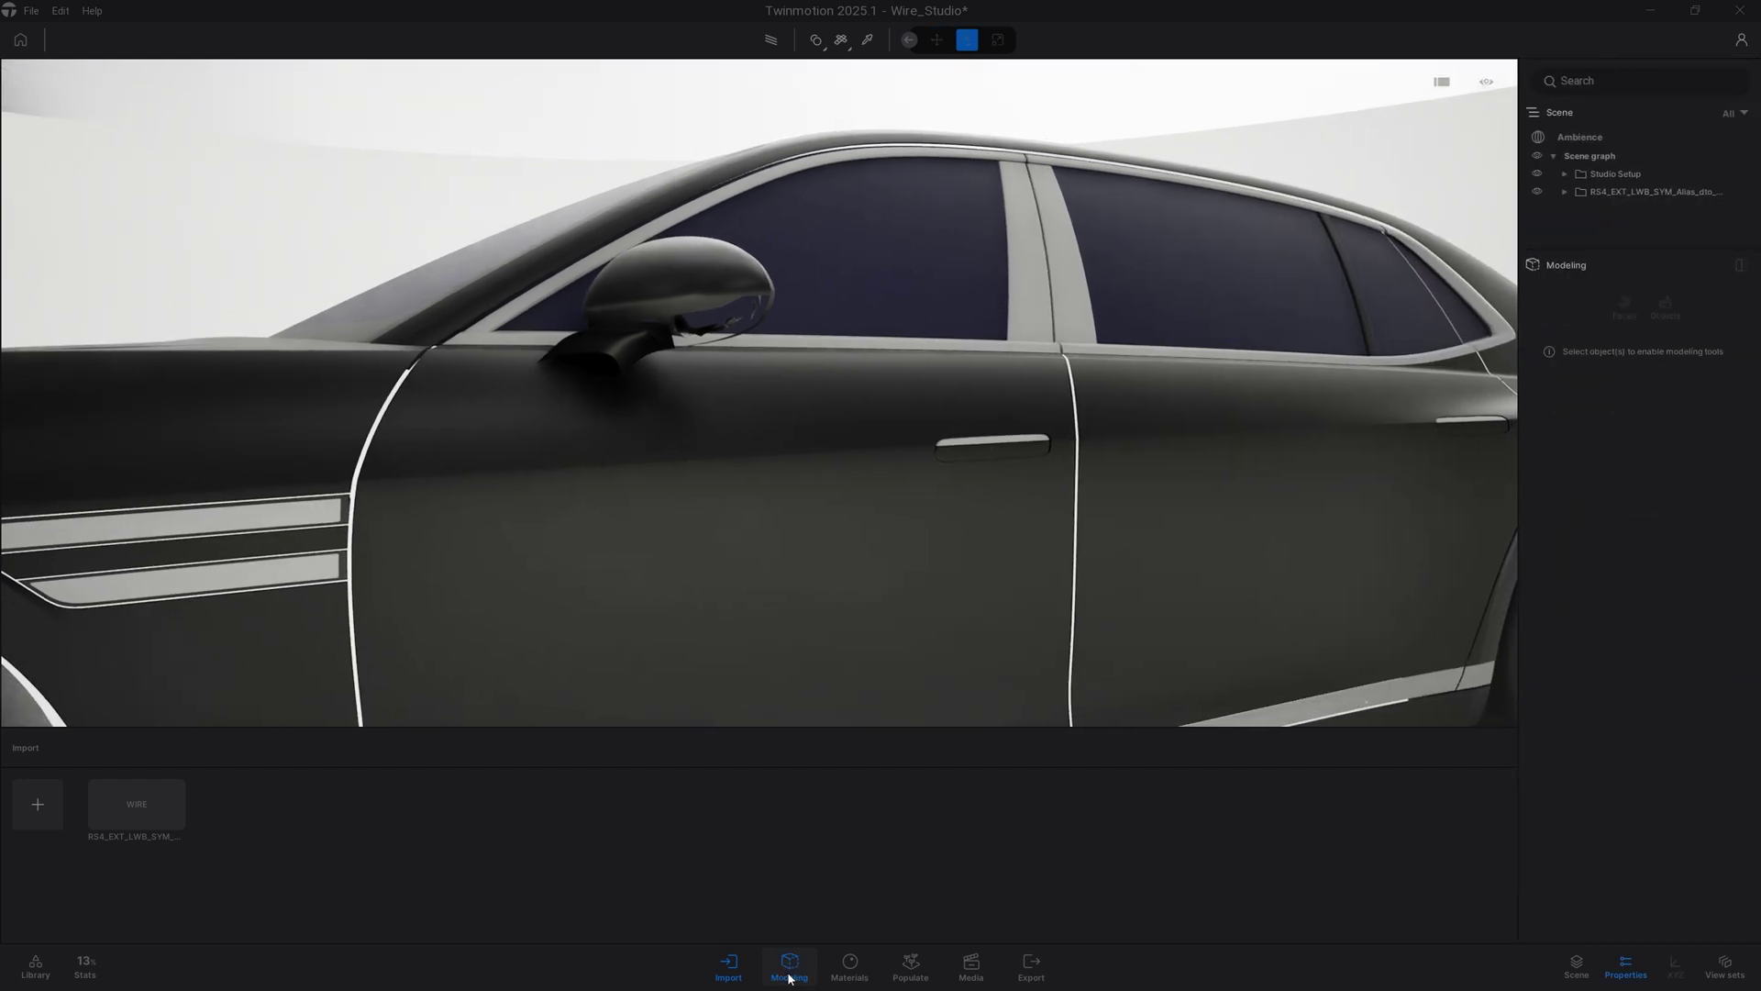
click(1577, 965)
scroll(679, 339, up, 3)
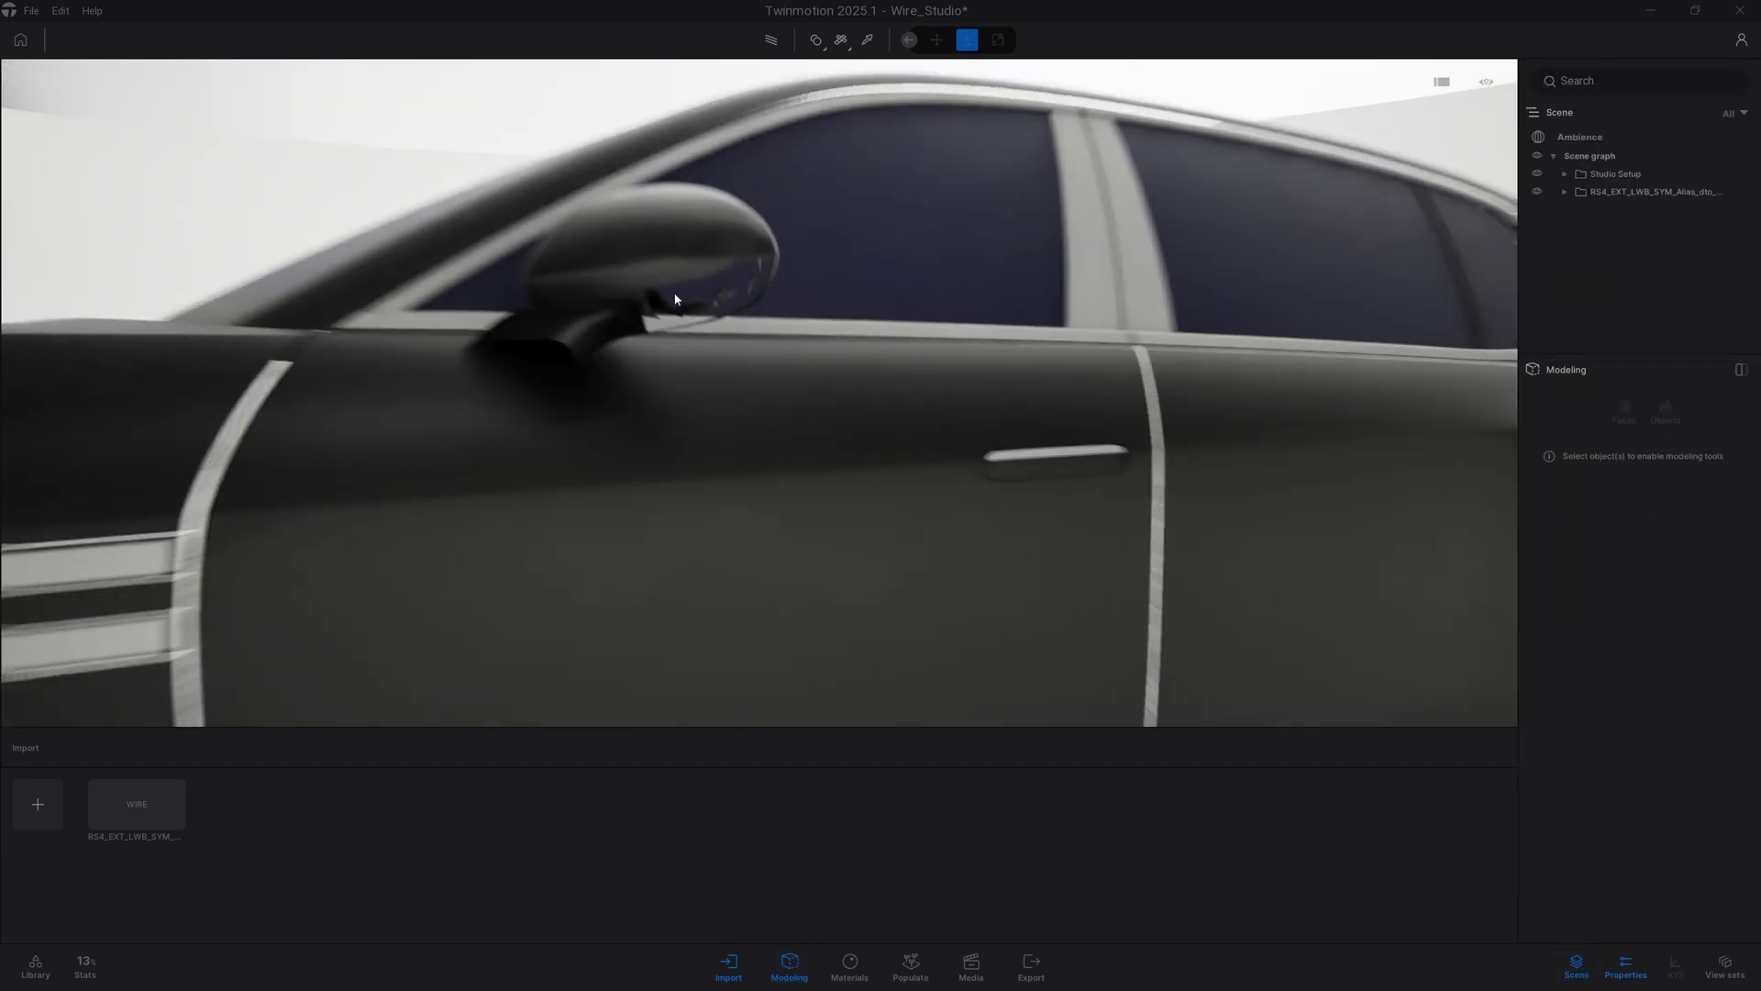
middle_drag(676, 301, 813, 504)
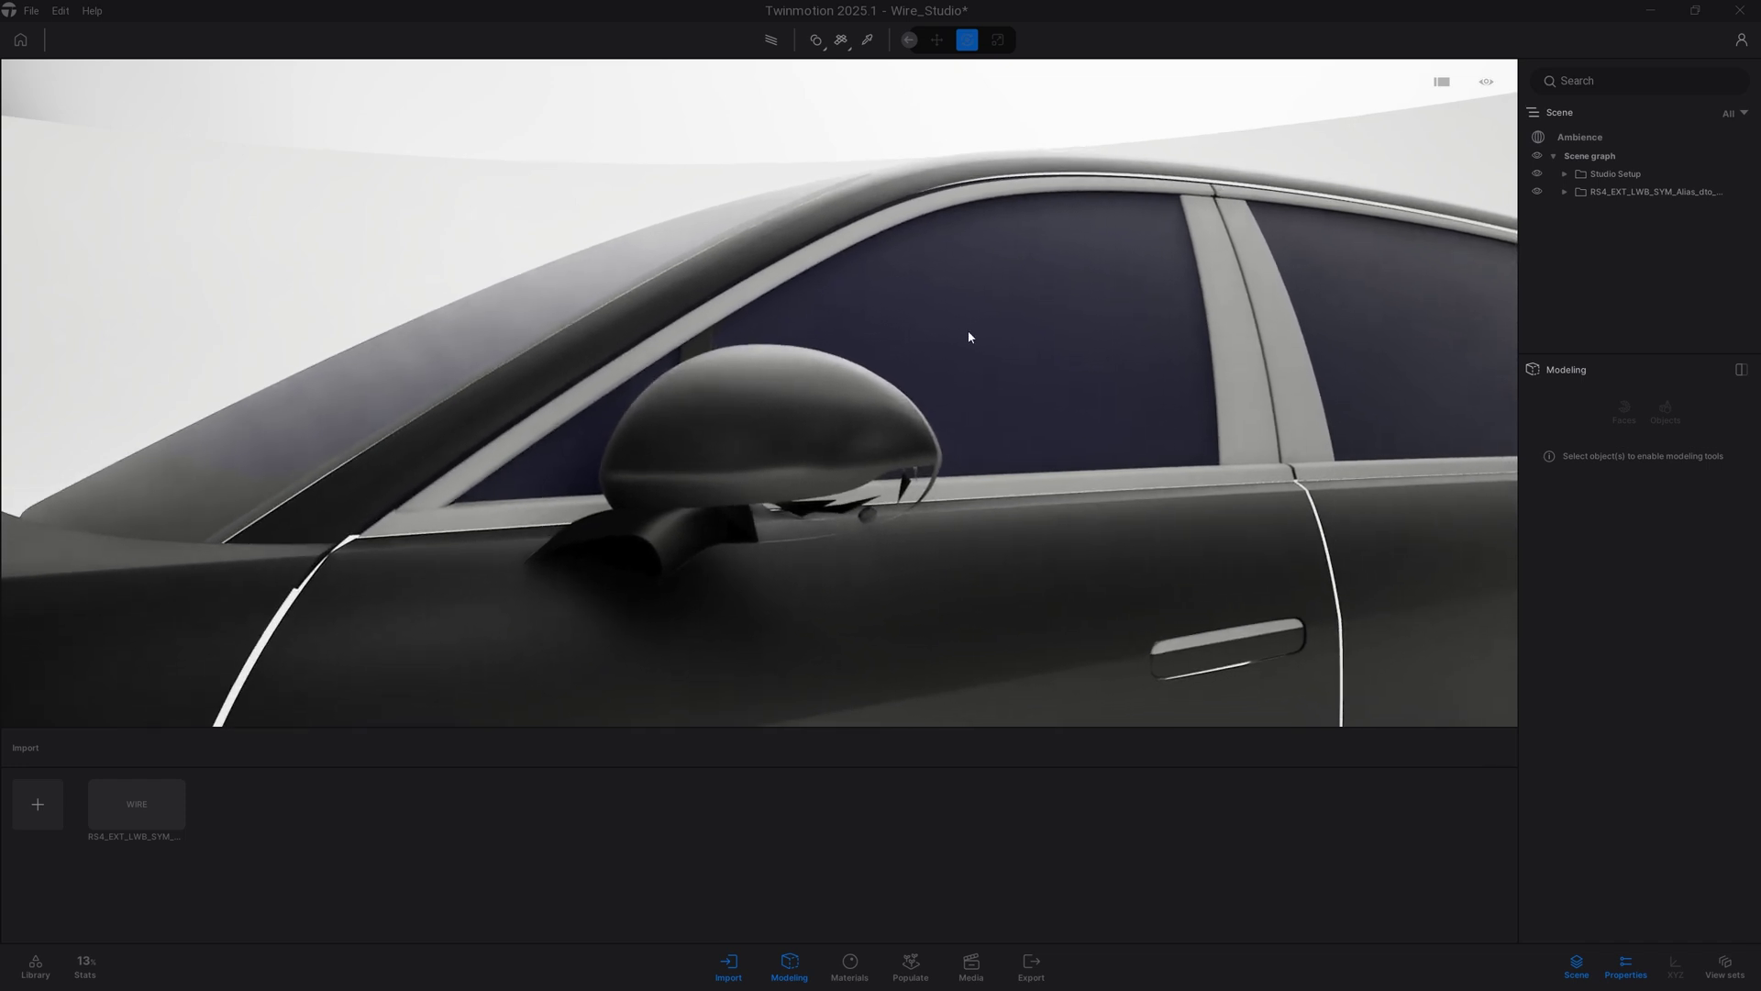
click(824, 421)
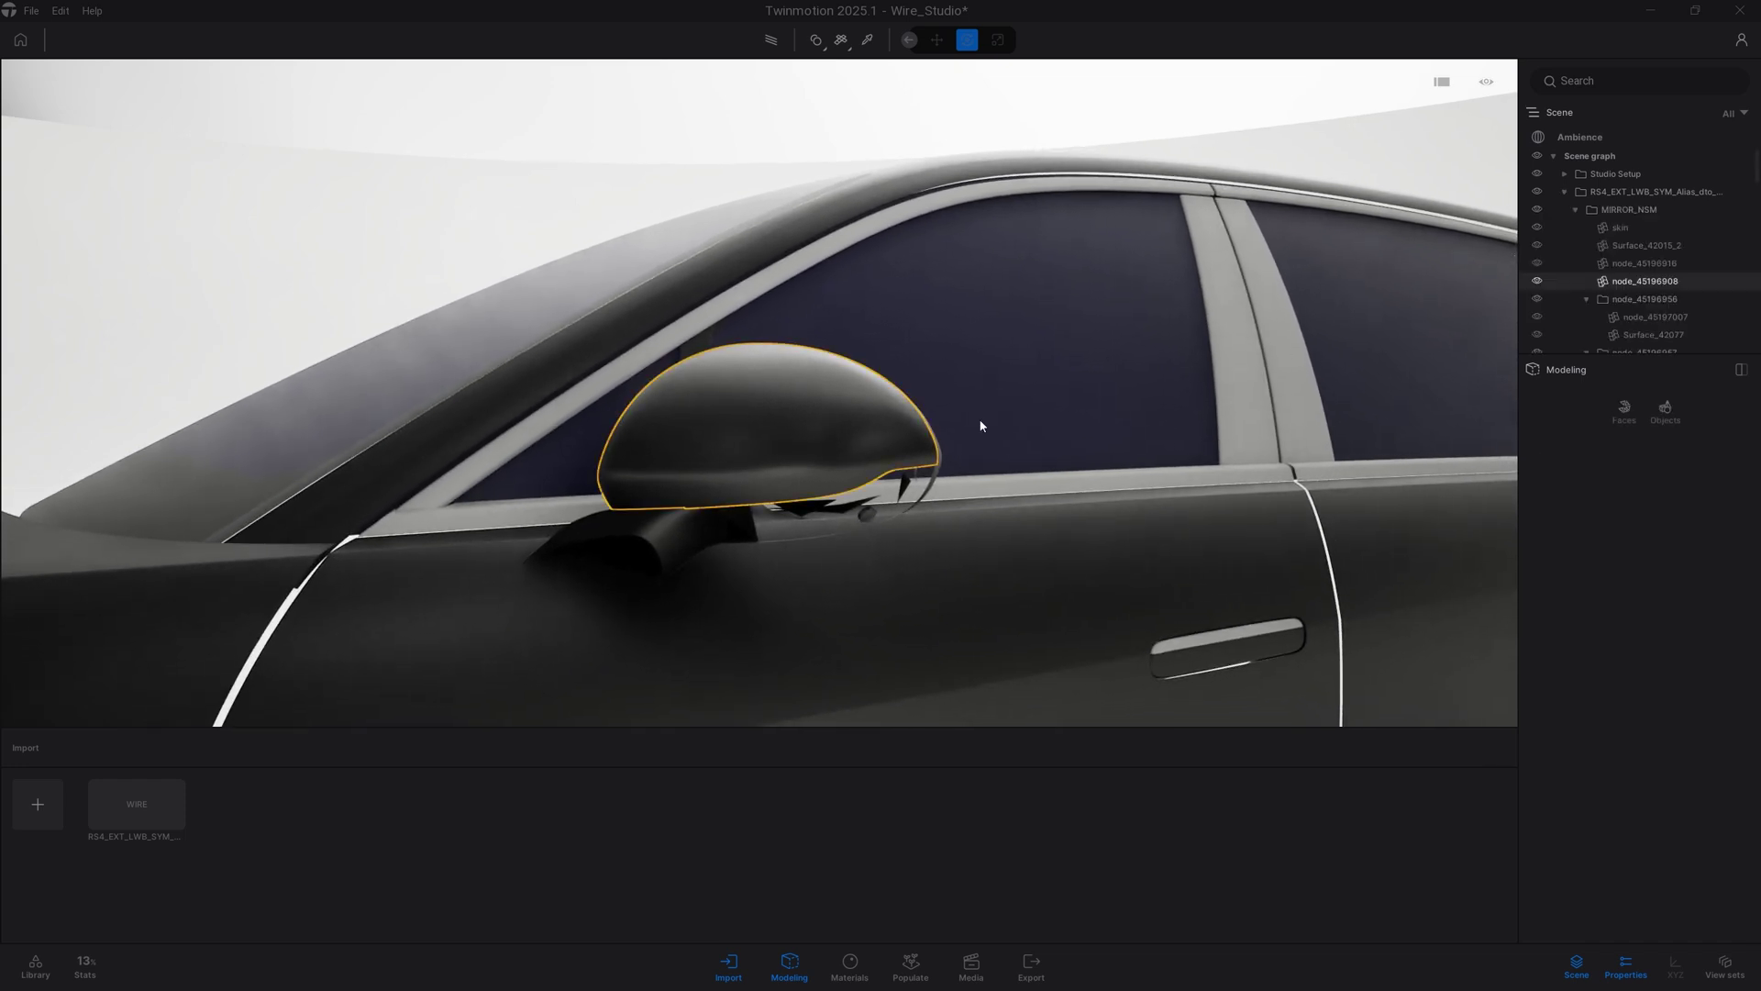
click(1637, 210)
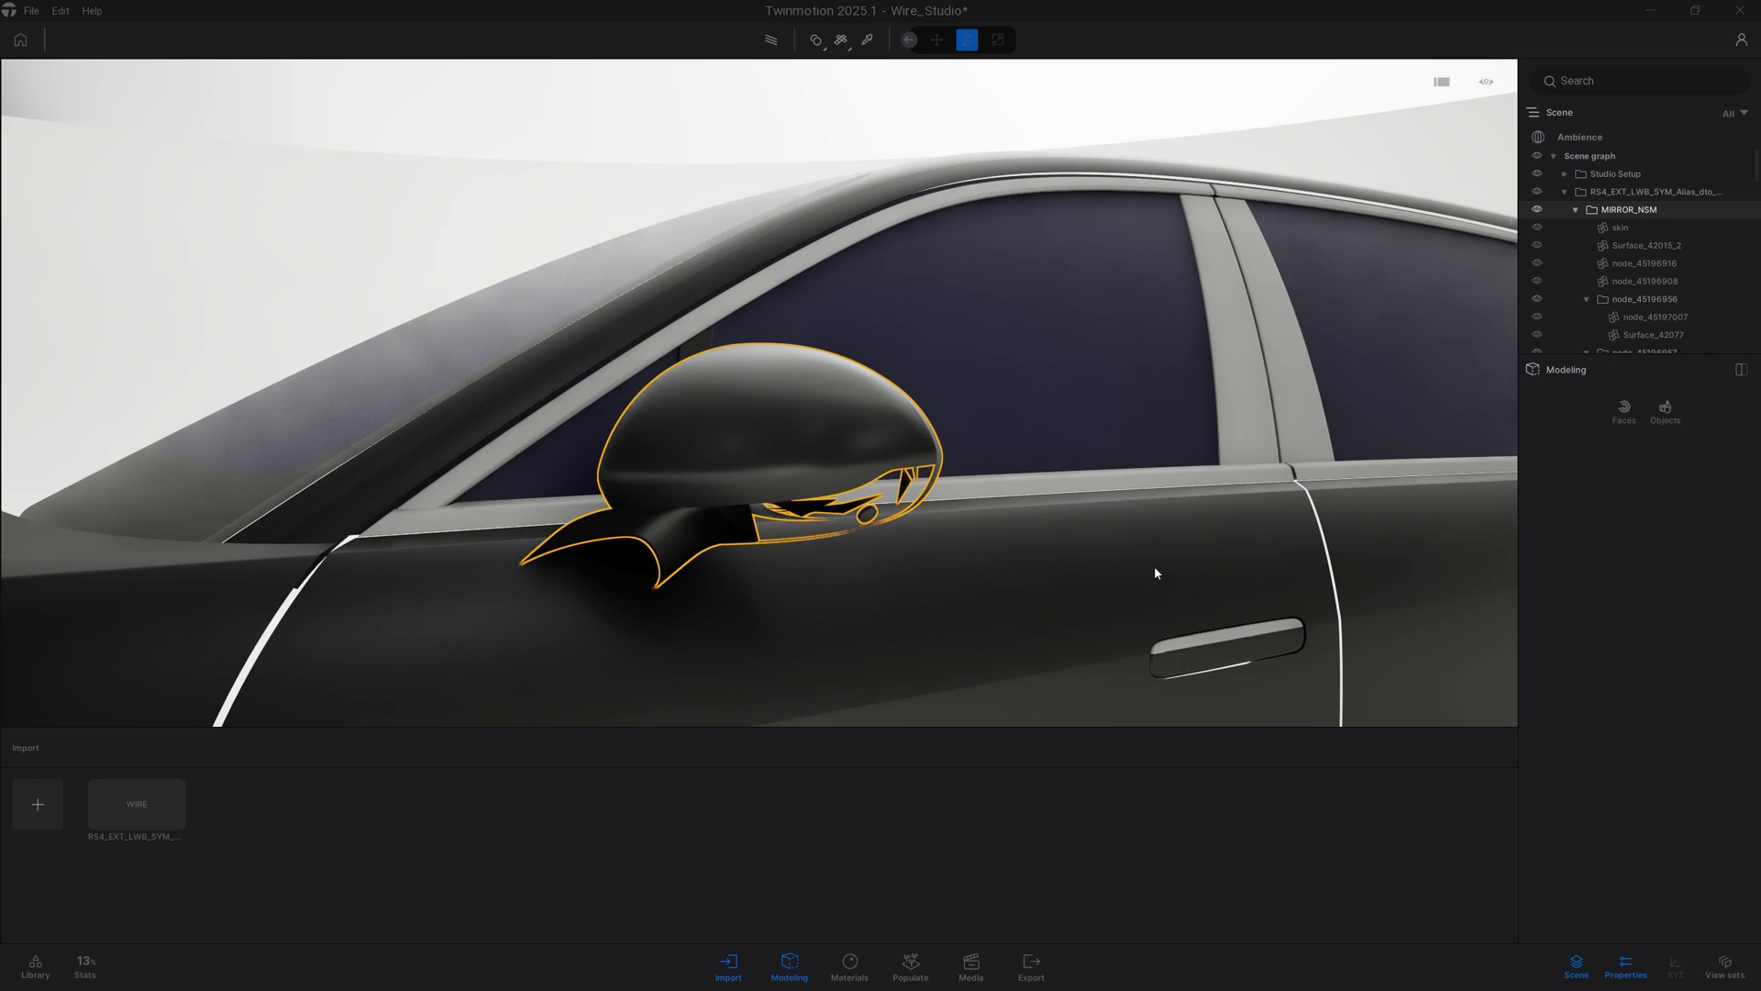
Enter Edit normals mode for the selected mirror's faces and inspect the underside of its housing.
click(1625, 412)
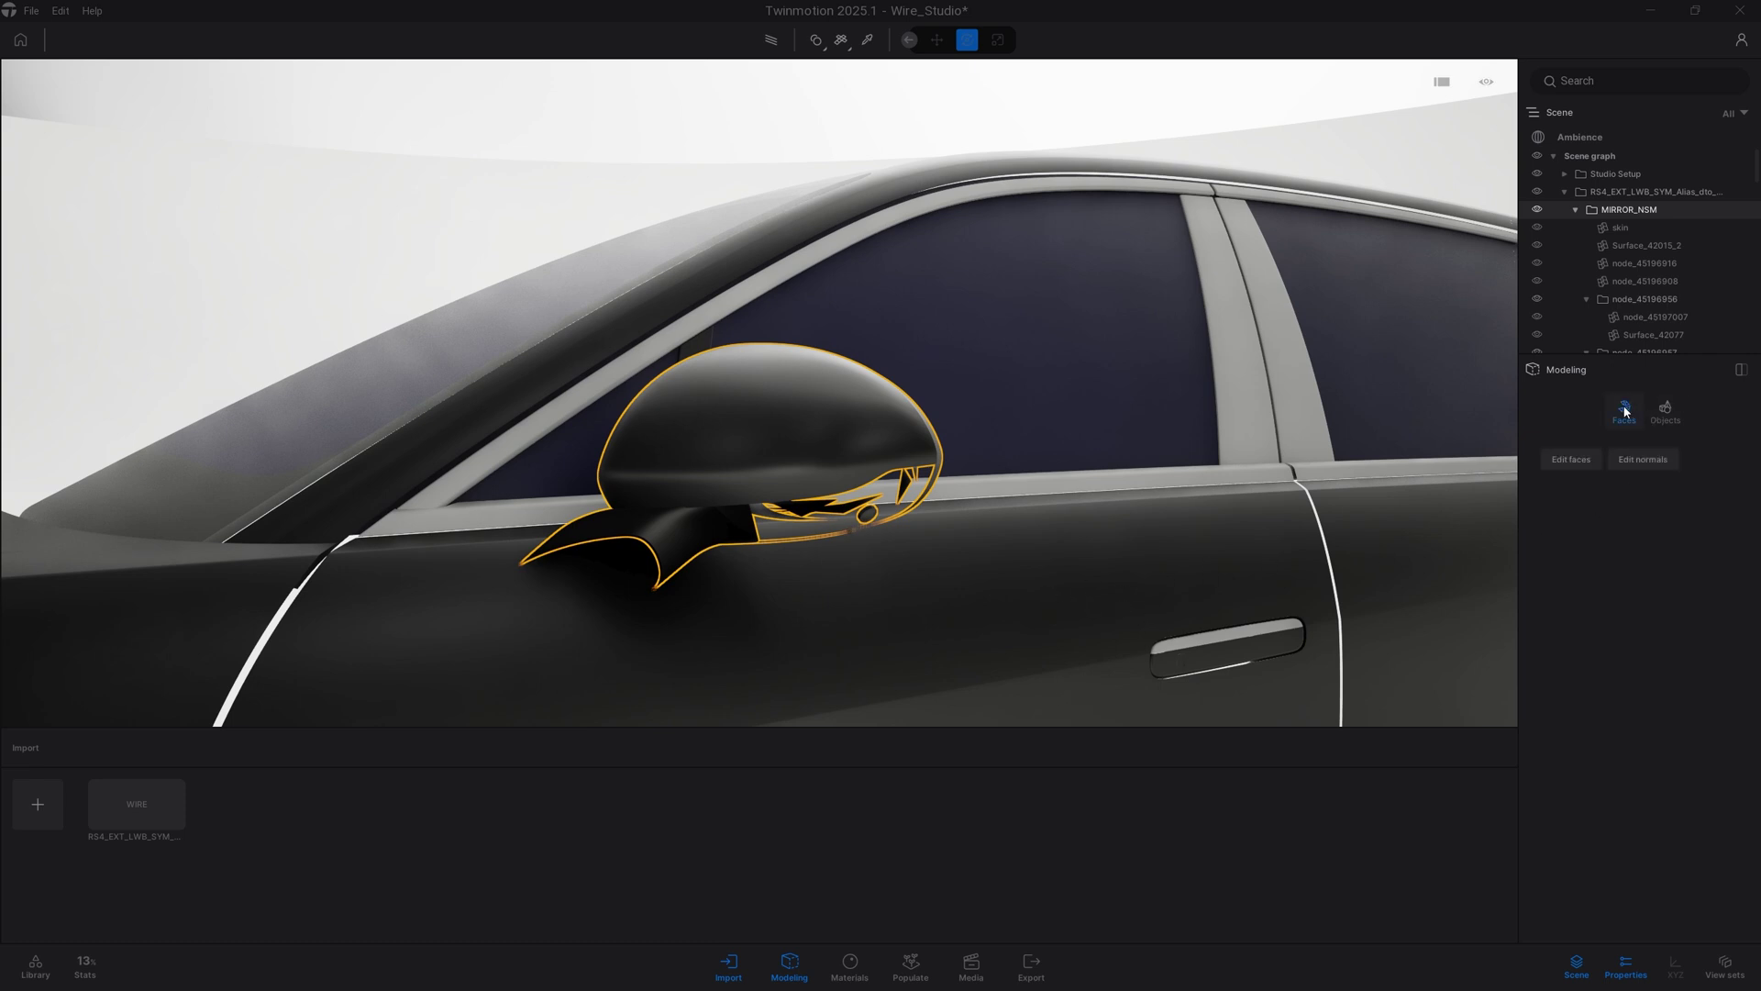
click(1640, 467)
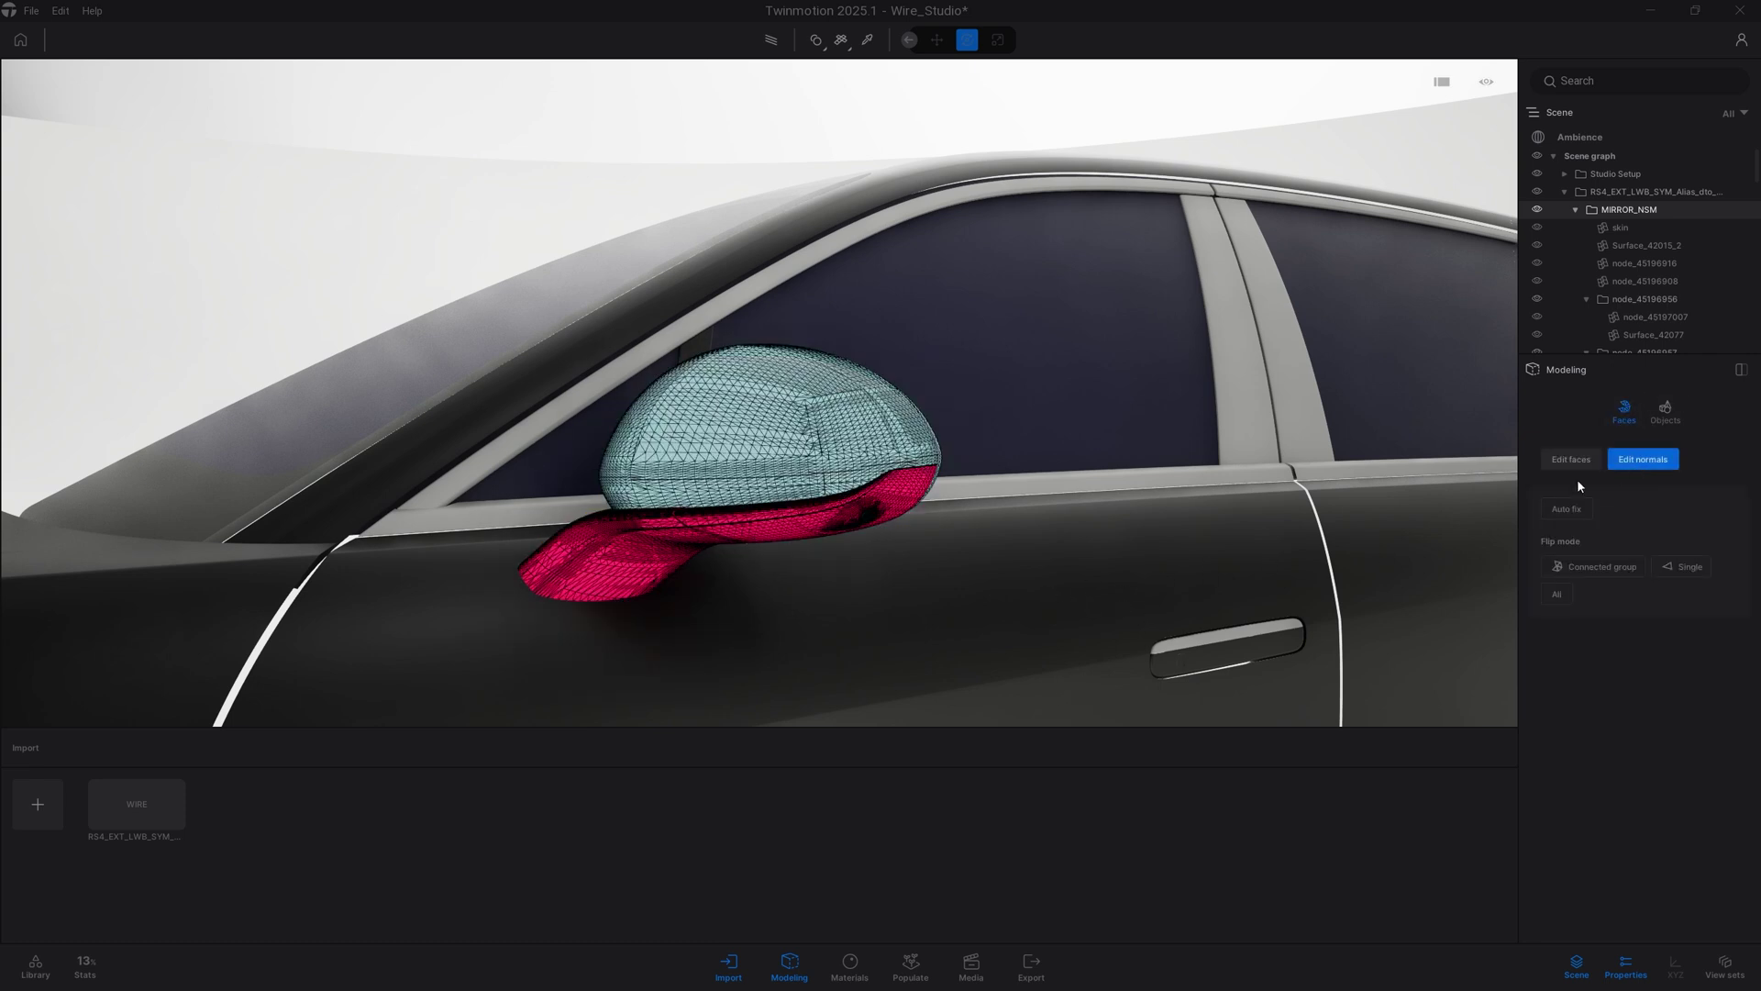
shift+middle_drag(976, 590, 908, 523)
right_drag(944, 528, 986, 543)
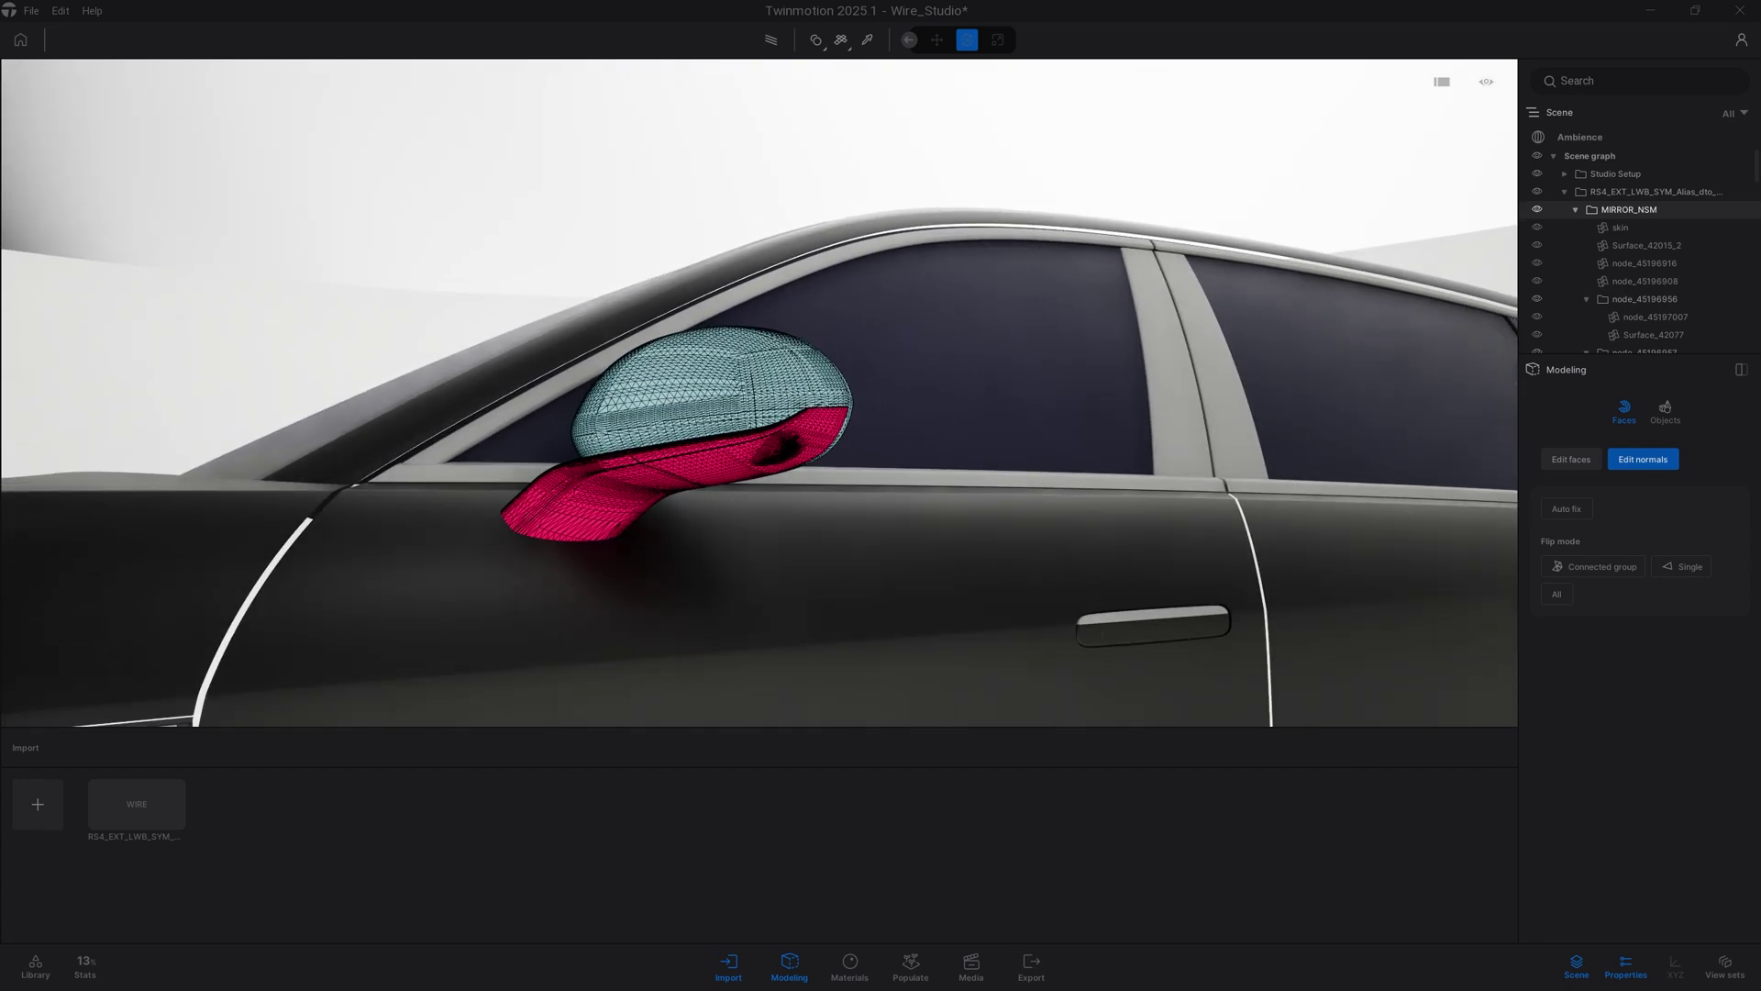
scroll(760, 431, up, 4)
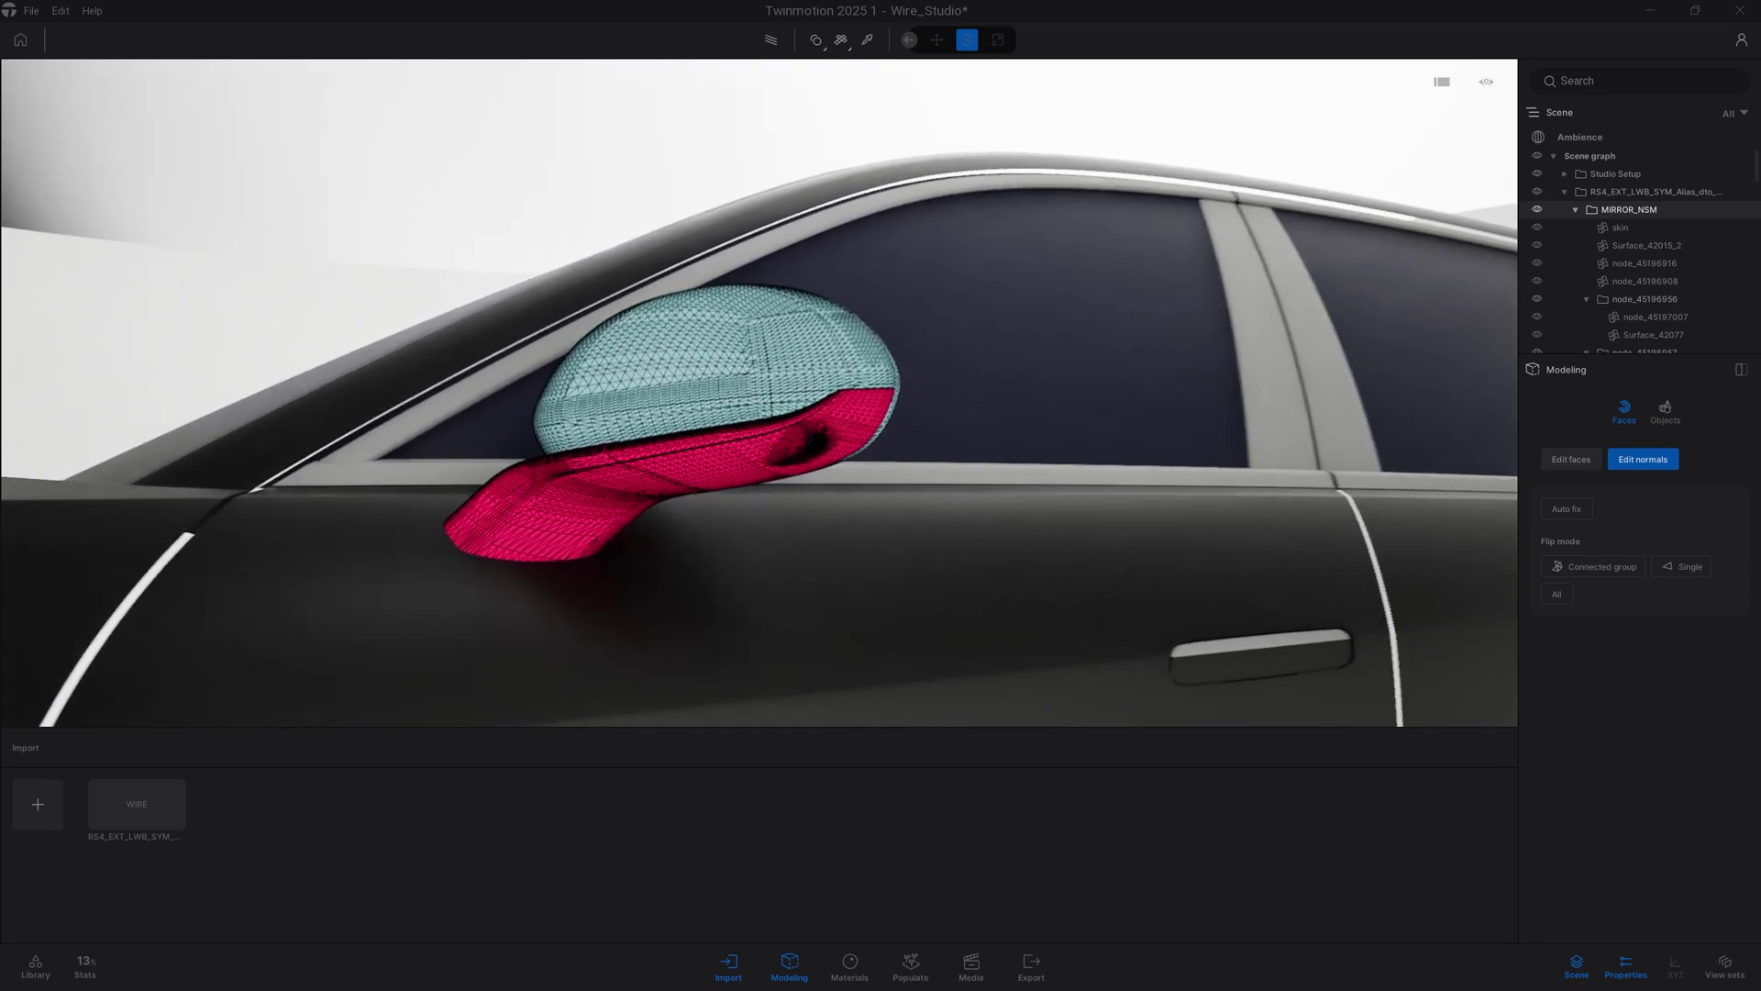
scroll(918, 415, up, 2)
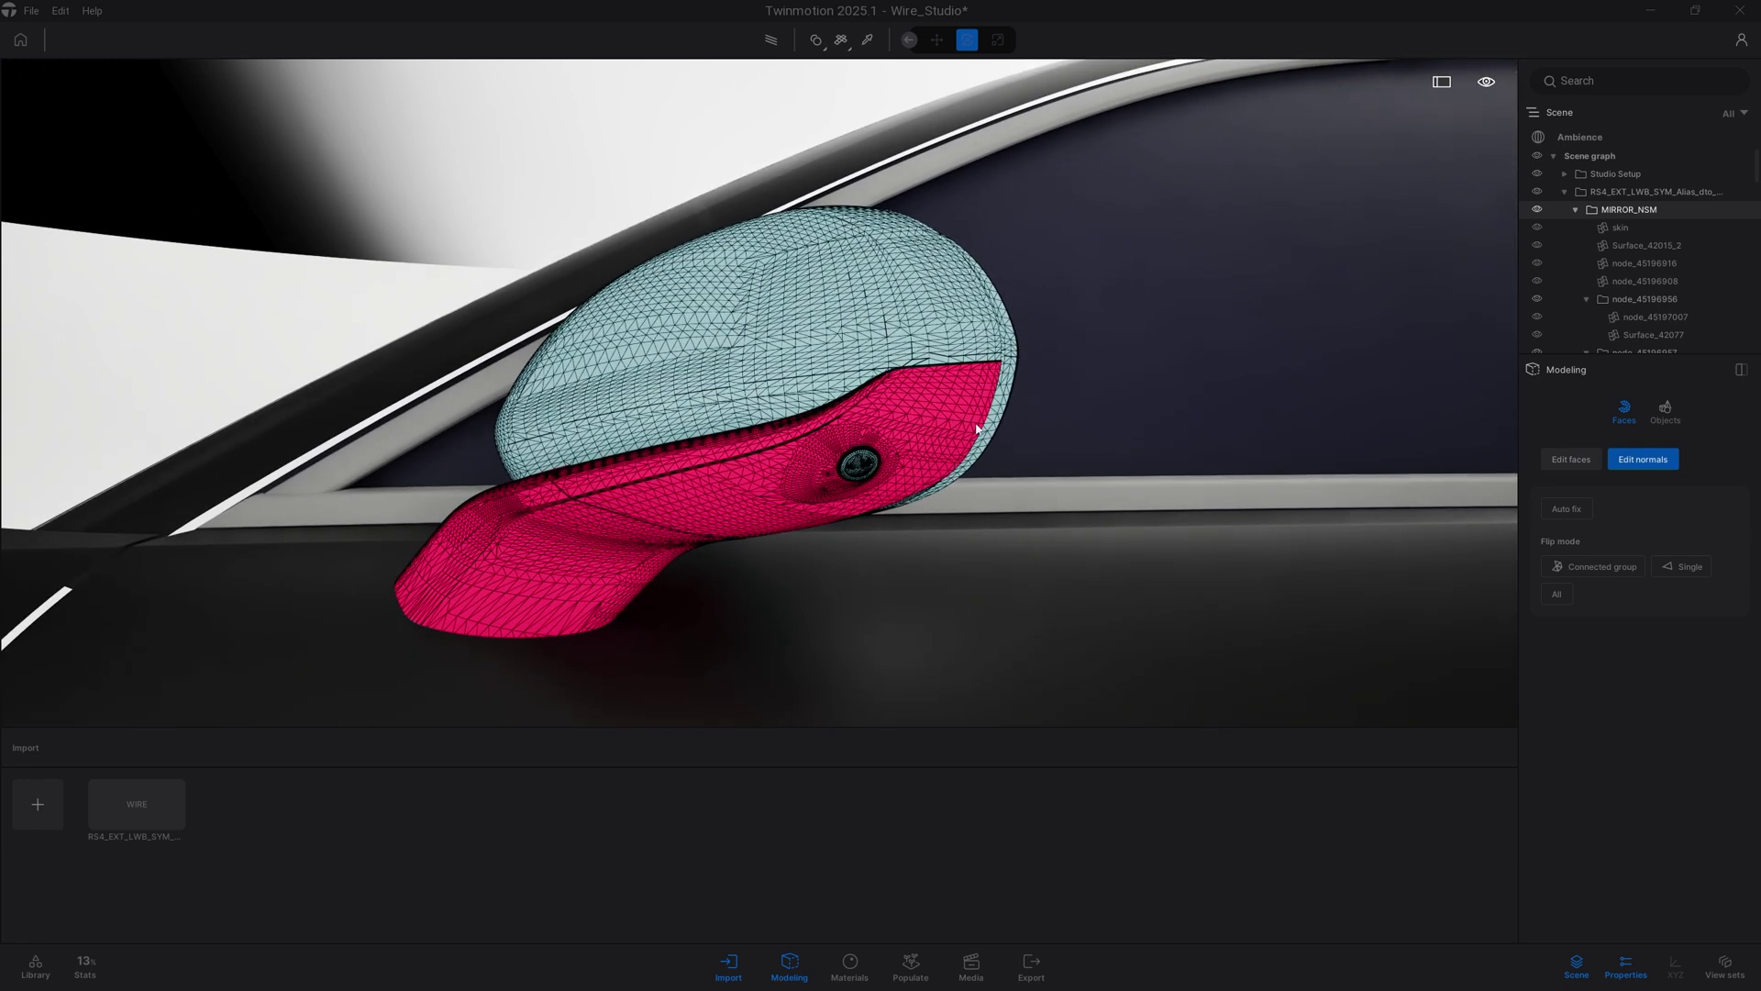
Flip a few individual faces on the mirror's underside in Single mode, then auto-fix the whole mirror's normals.
click(1691, 570)
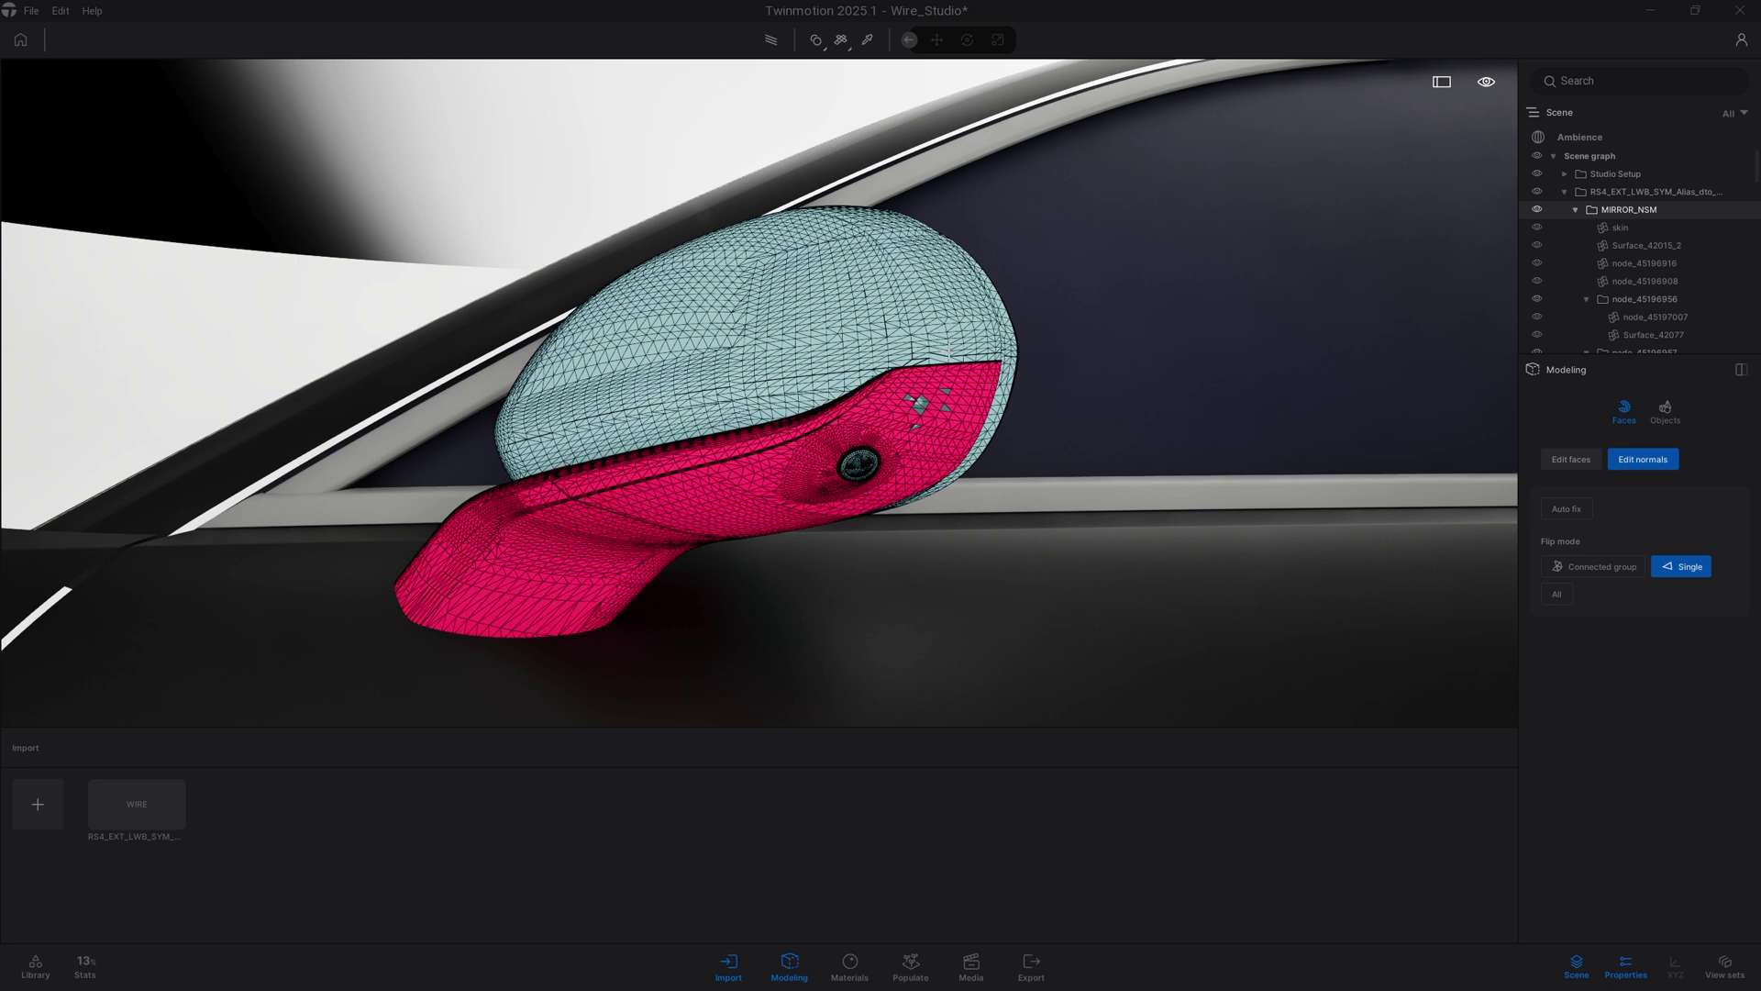
click(1566, 509)
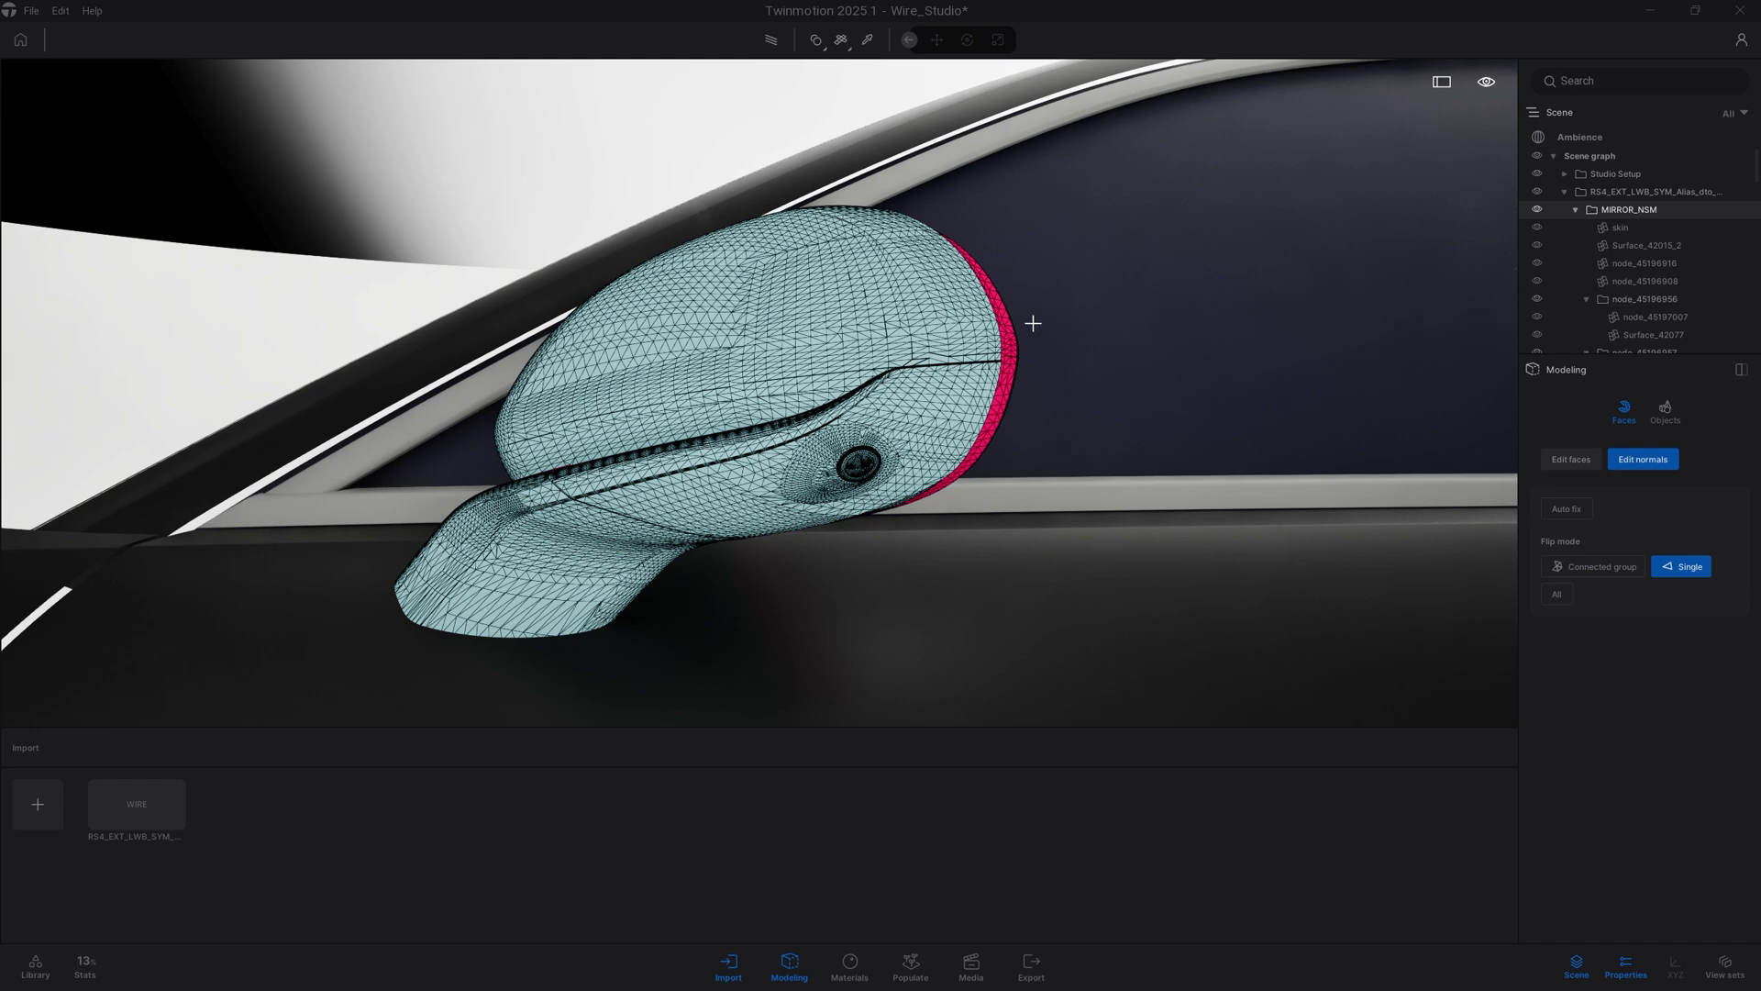
Flip the normals of the mirror housing's rear rim using the Connected group flip mode.
scroll(1033, 323, up, 2)
right_drag(691, 297, 434, 280)
shift+middle_drag(1320, 367, 944, 358)
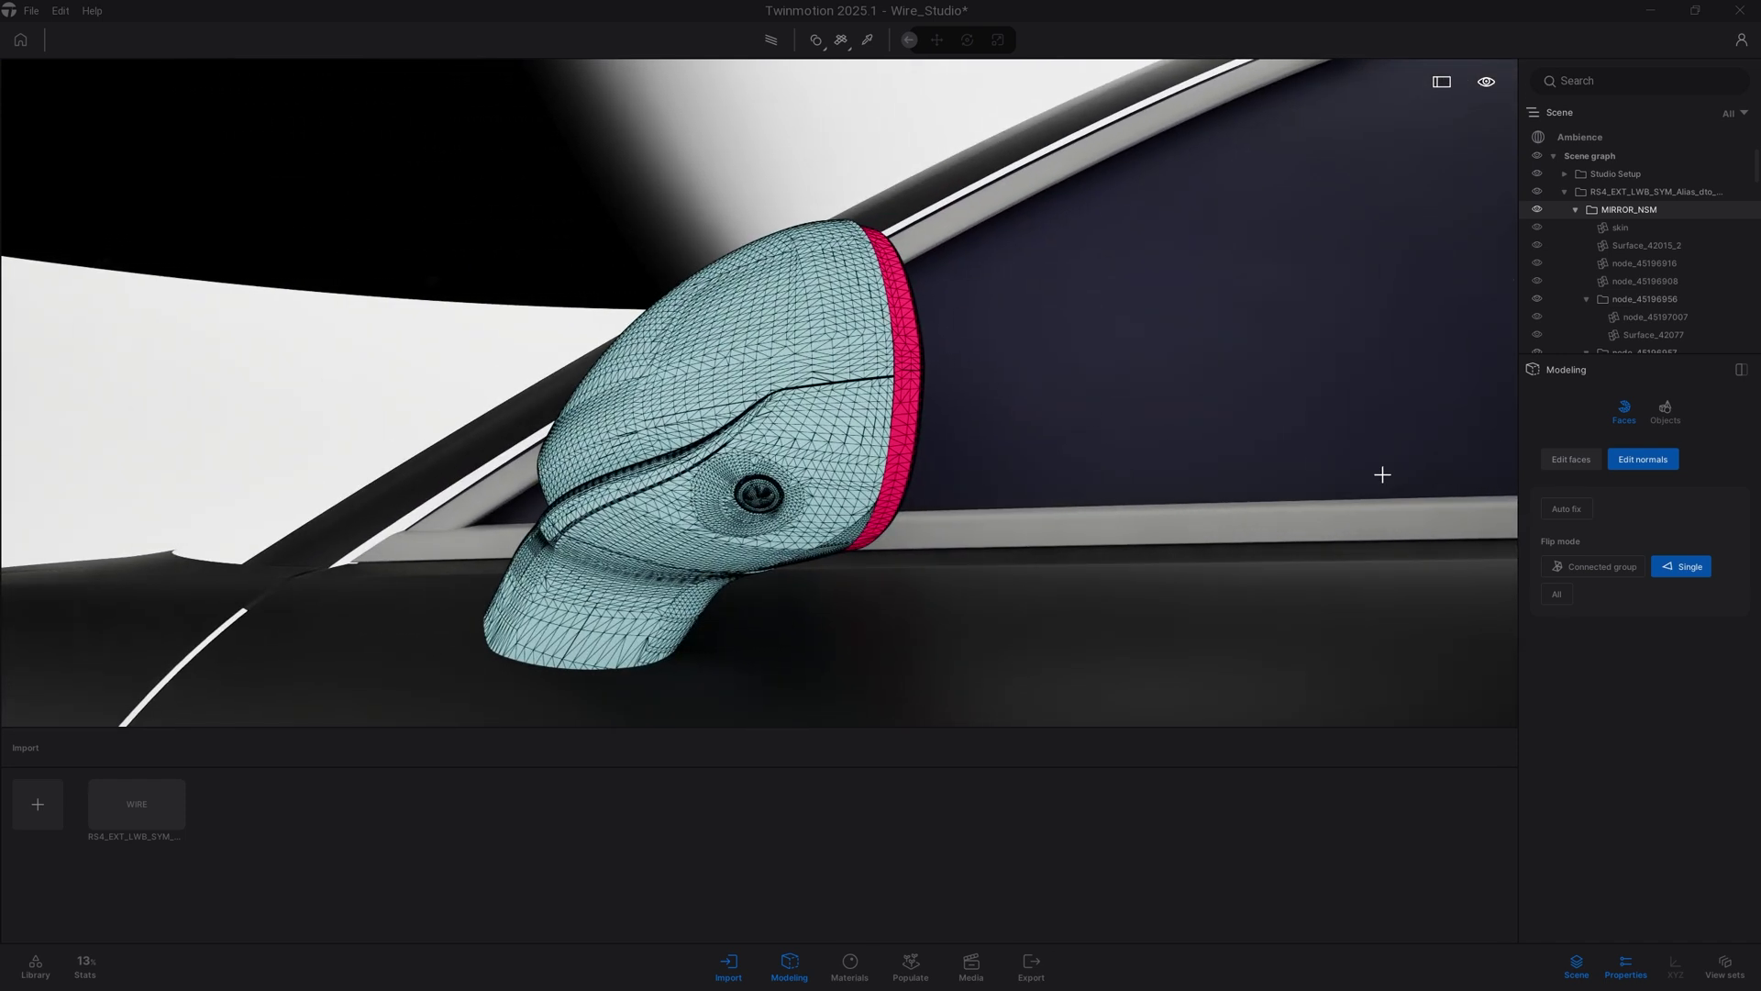
click(1596, 567)
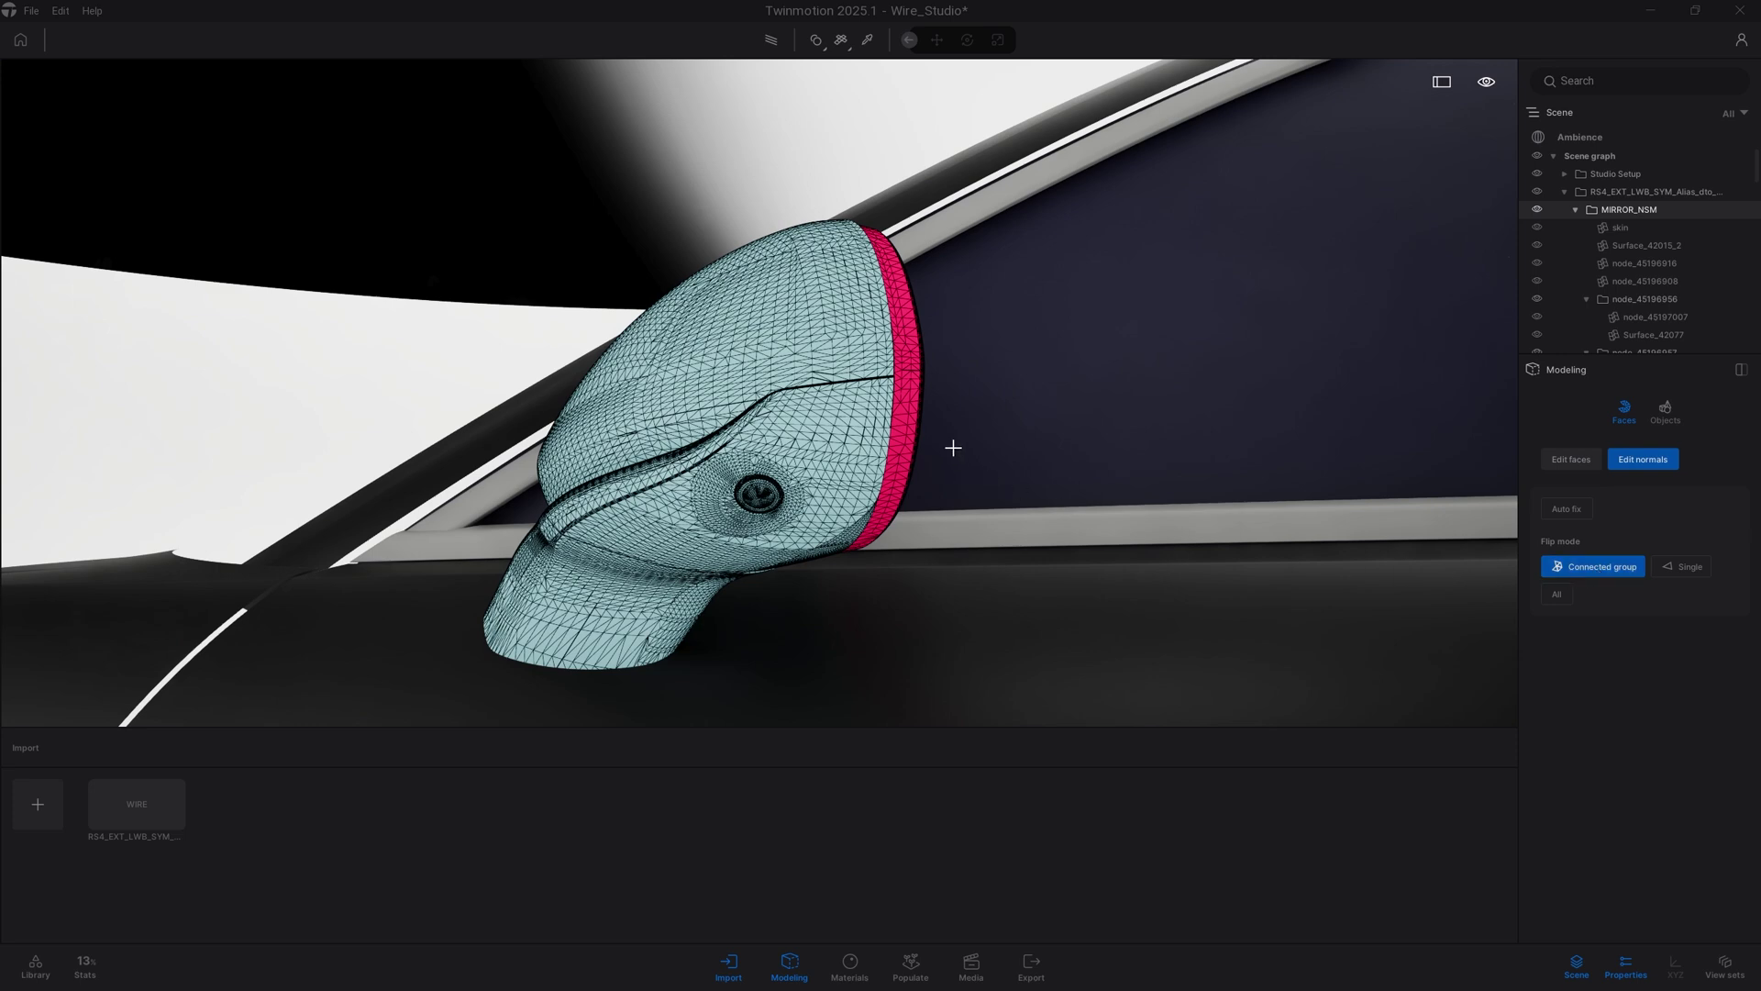
click(898, 286)
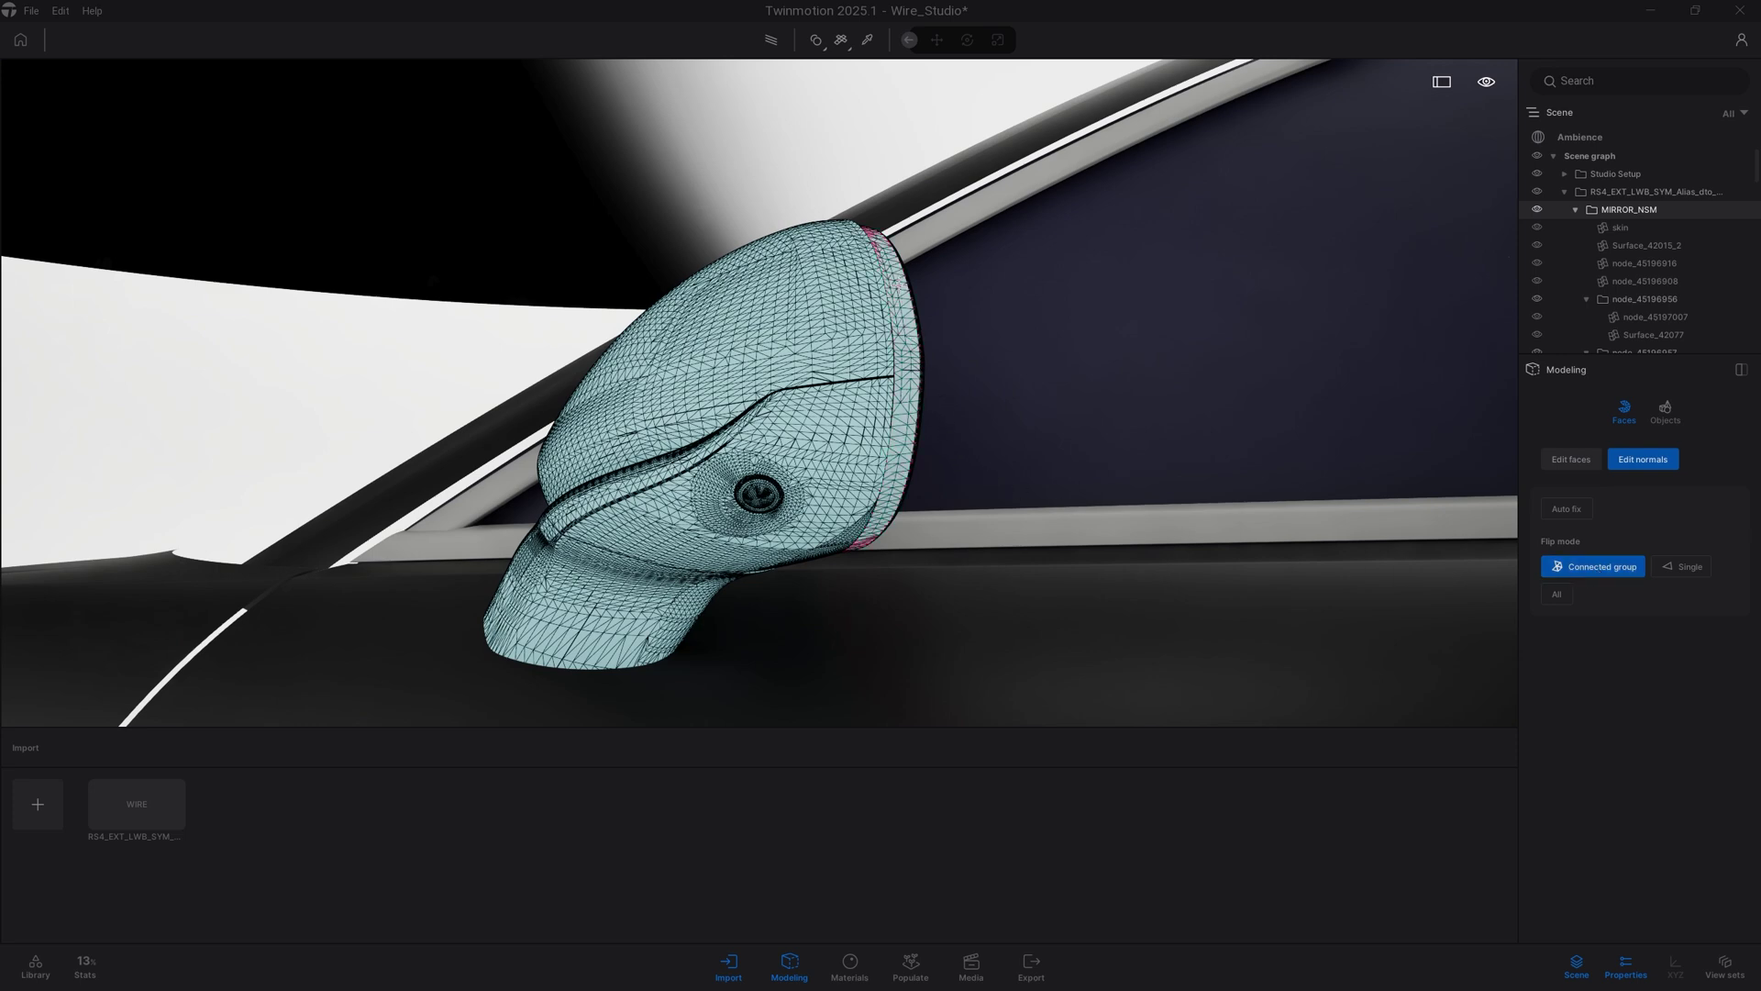
shift+middle_drag(997, 376, 1201, 375)
shift+middle_drag(936, 440, 1027, 444)
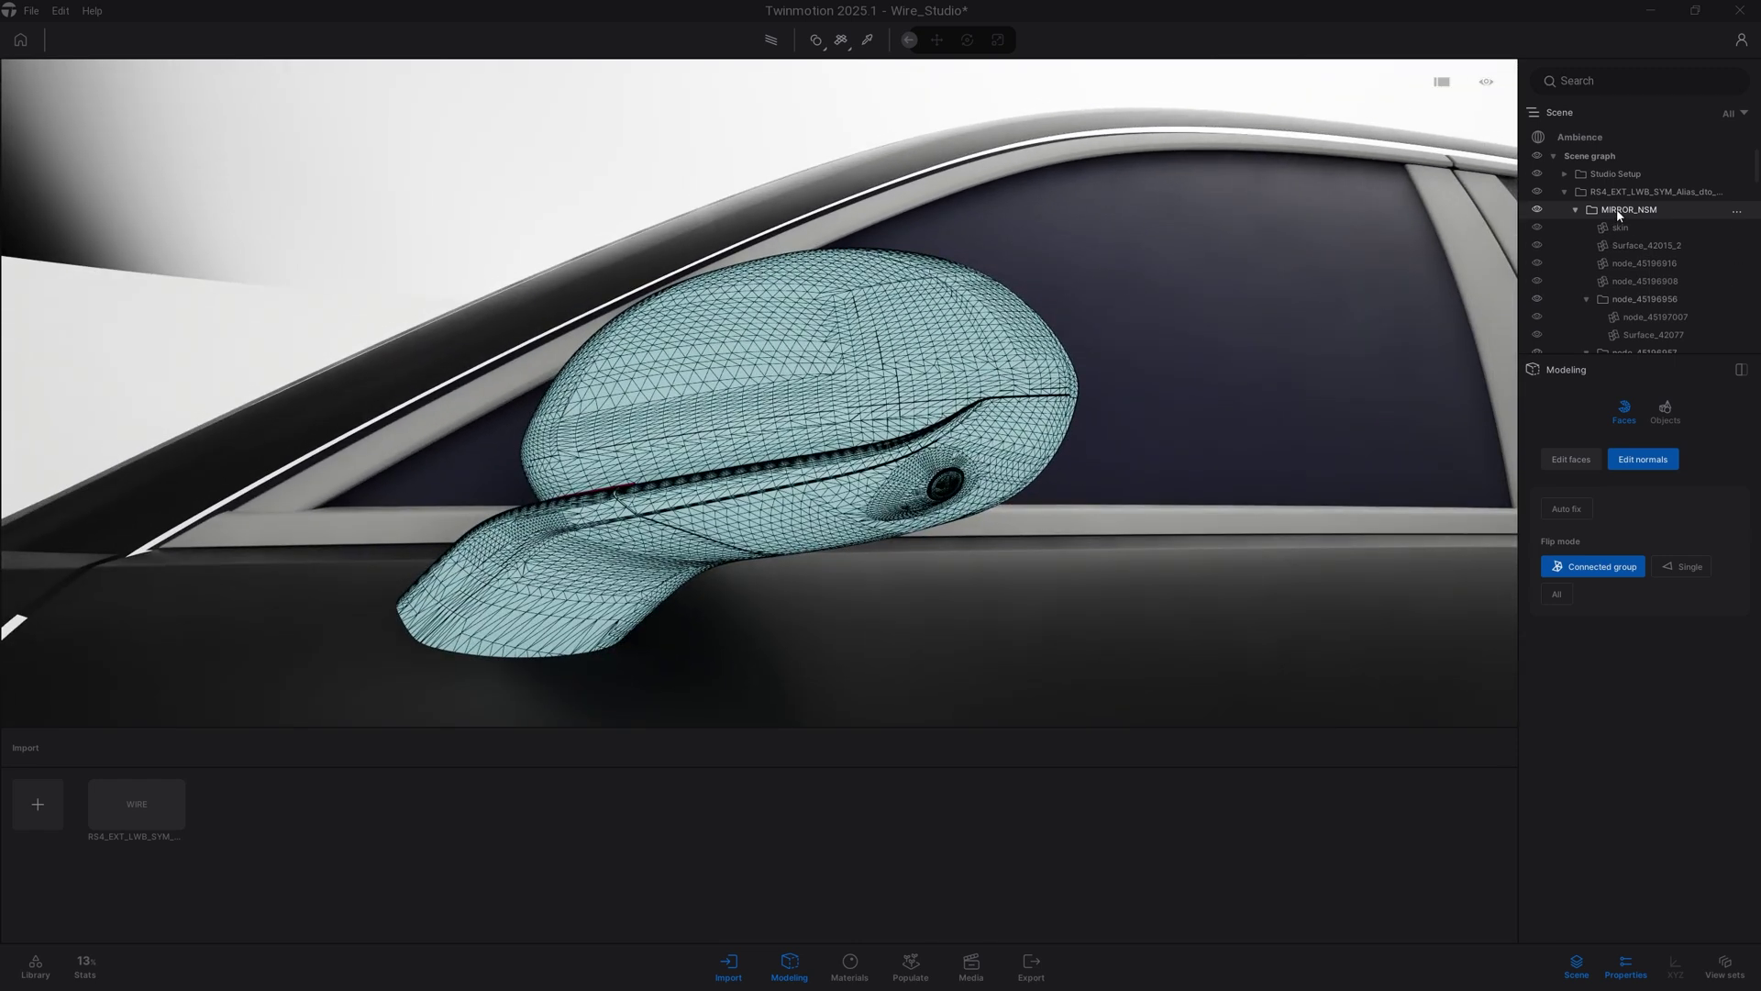
Collapse the MIRROR_NSM group and deselect the mirror to check the shading of its housing.
click(1576, 210)
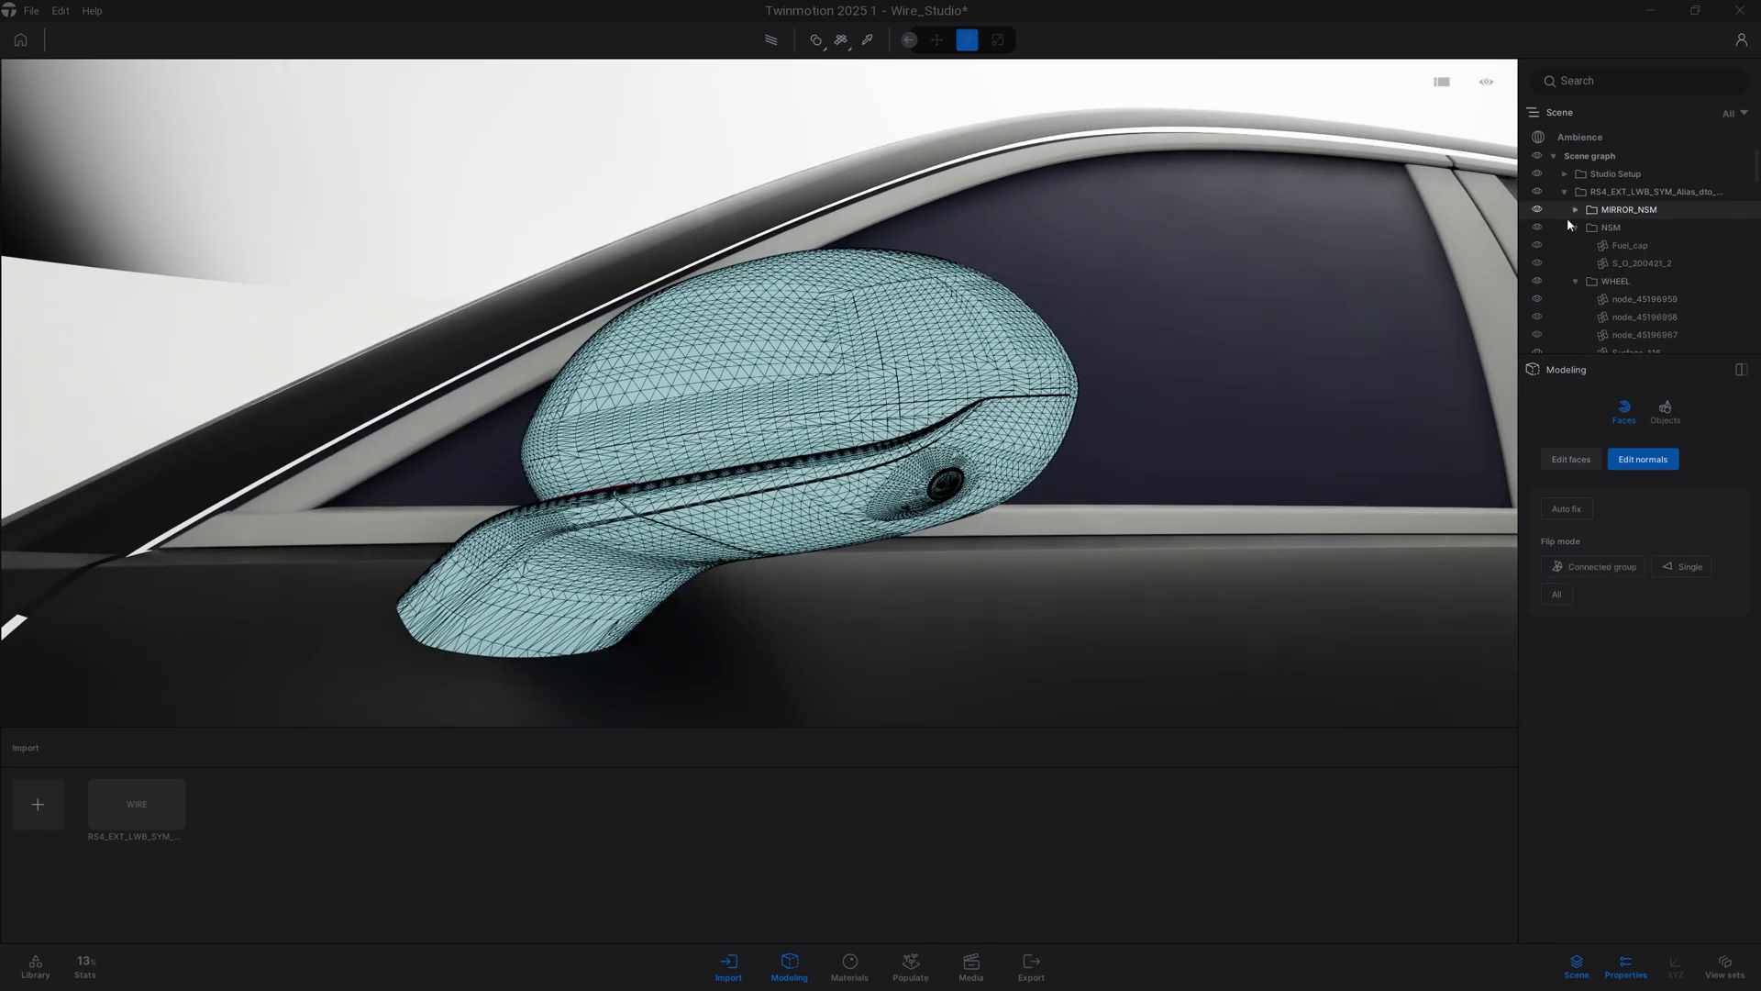
click(1356, 98)
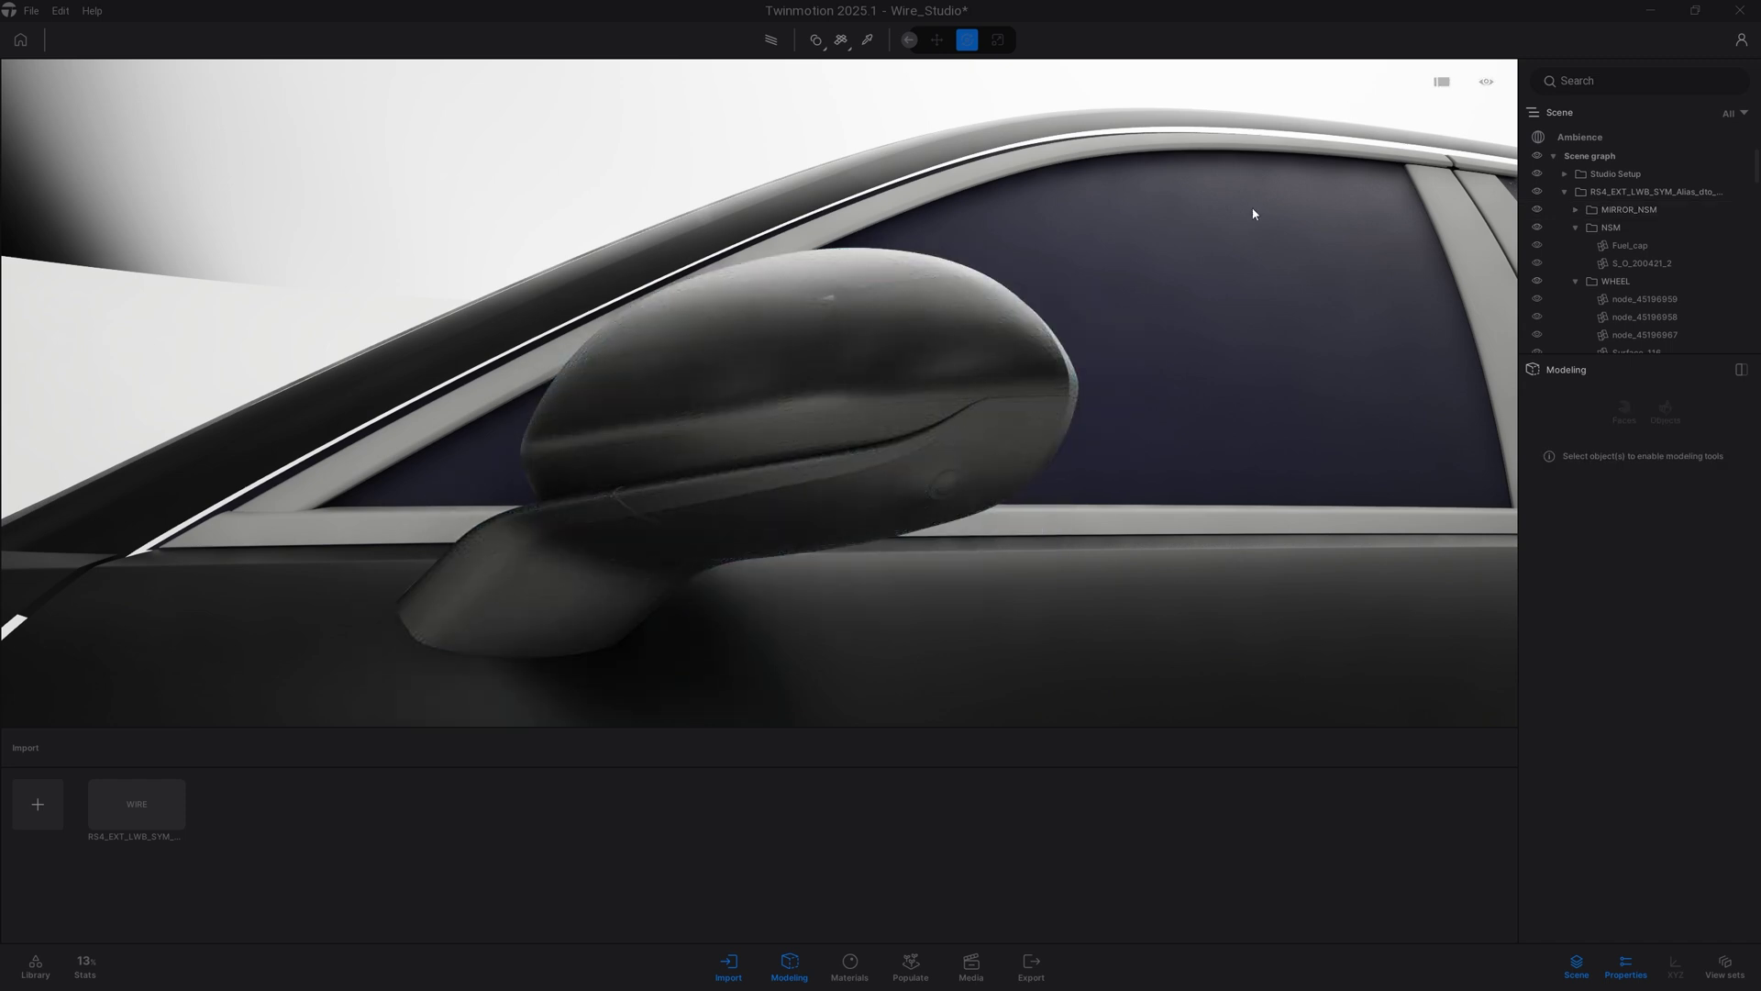
shift+middle_drag(951, 537, 761, 555)
scroll(960, 555, down, 5)
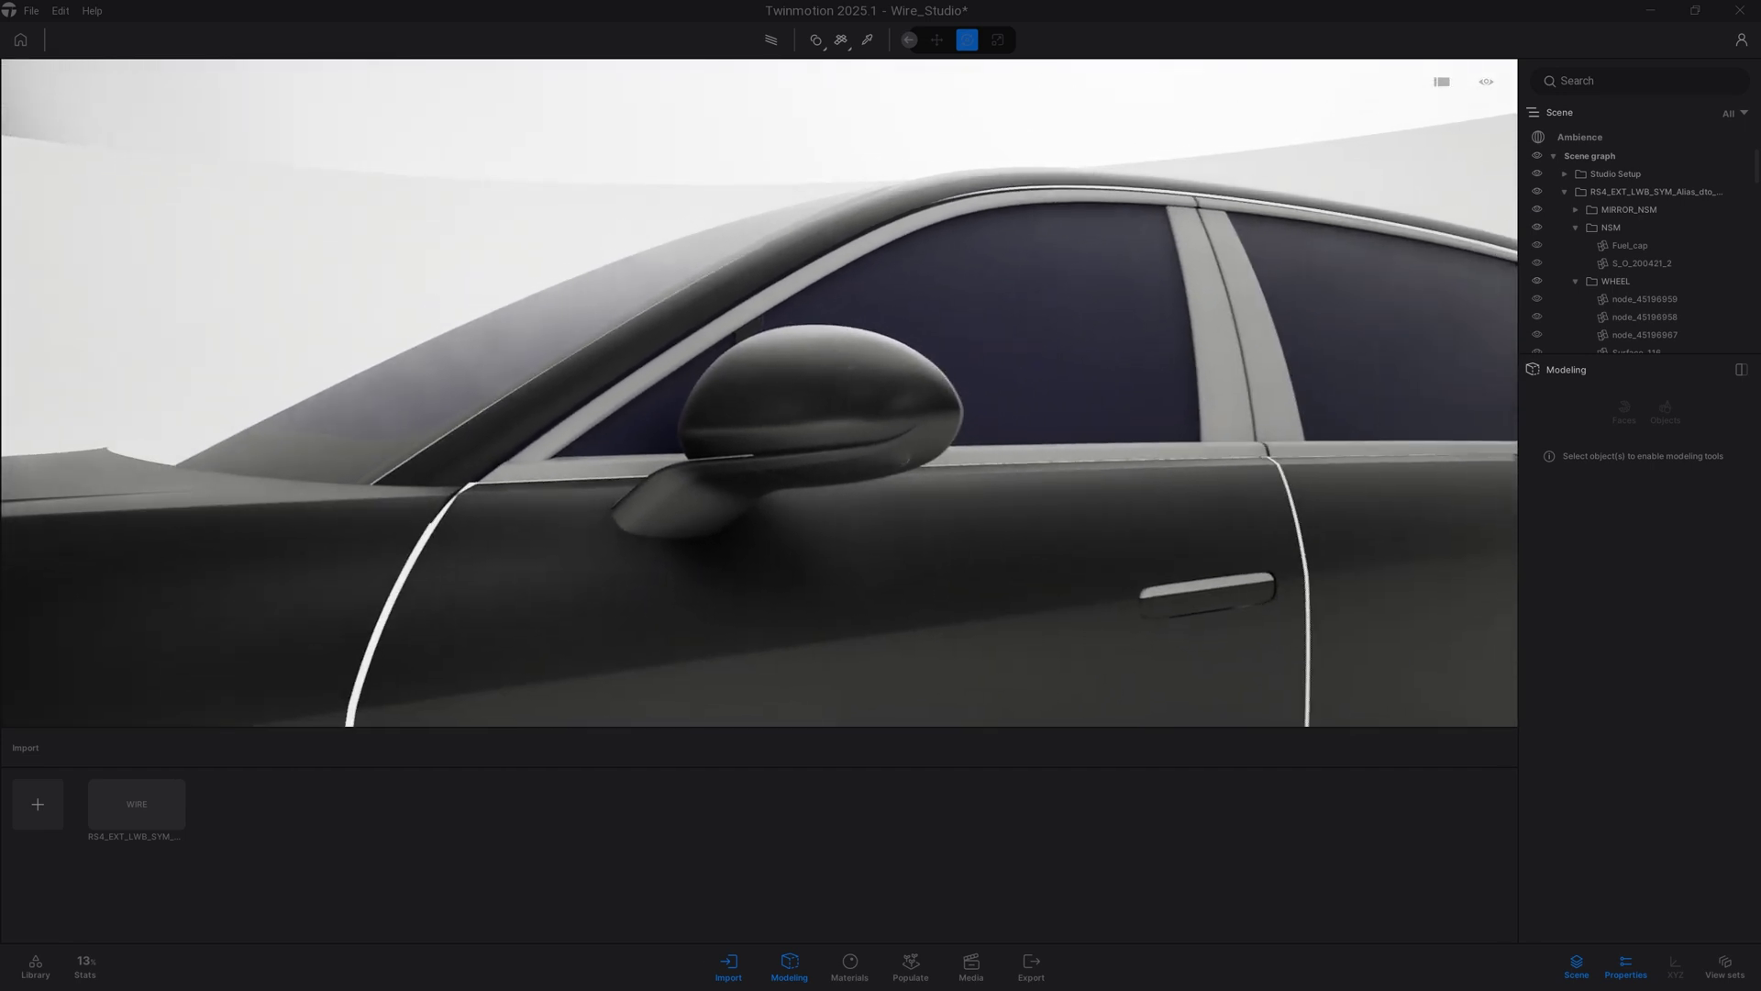
shift+middle_drag(966, 554, 1028, 542)
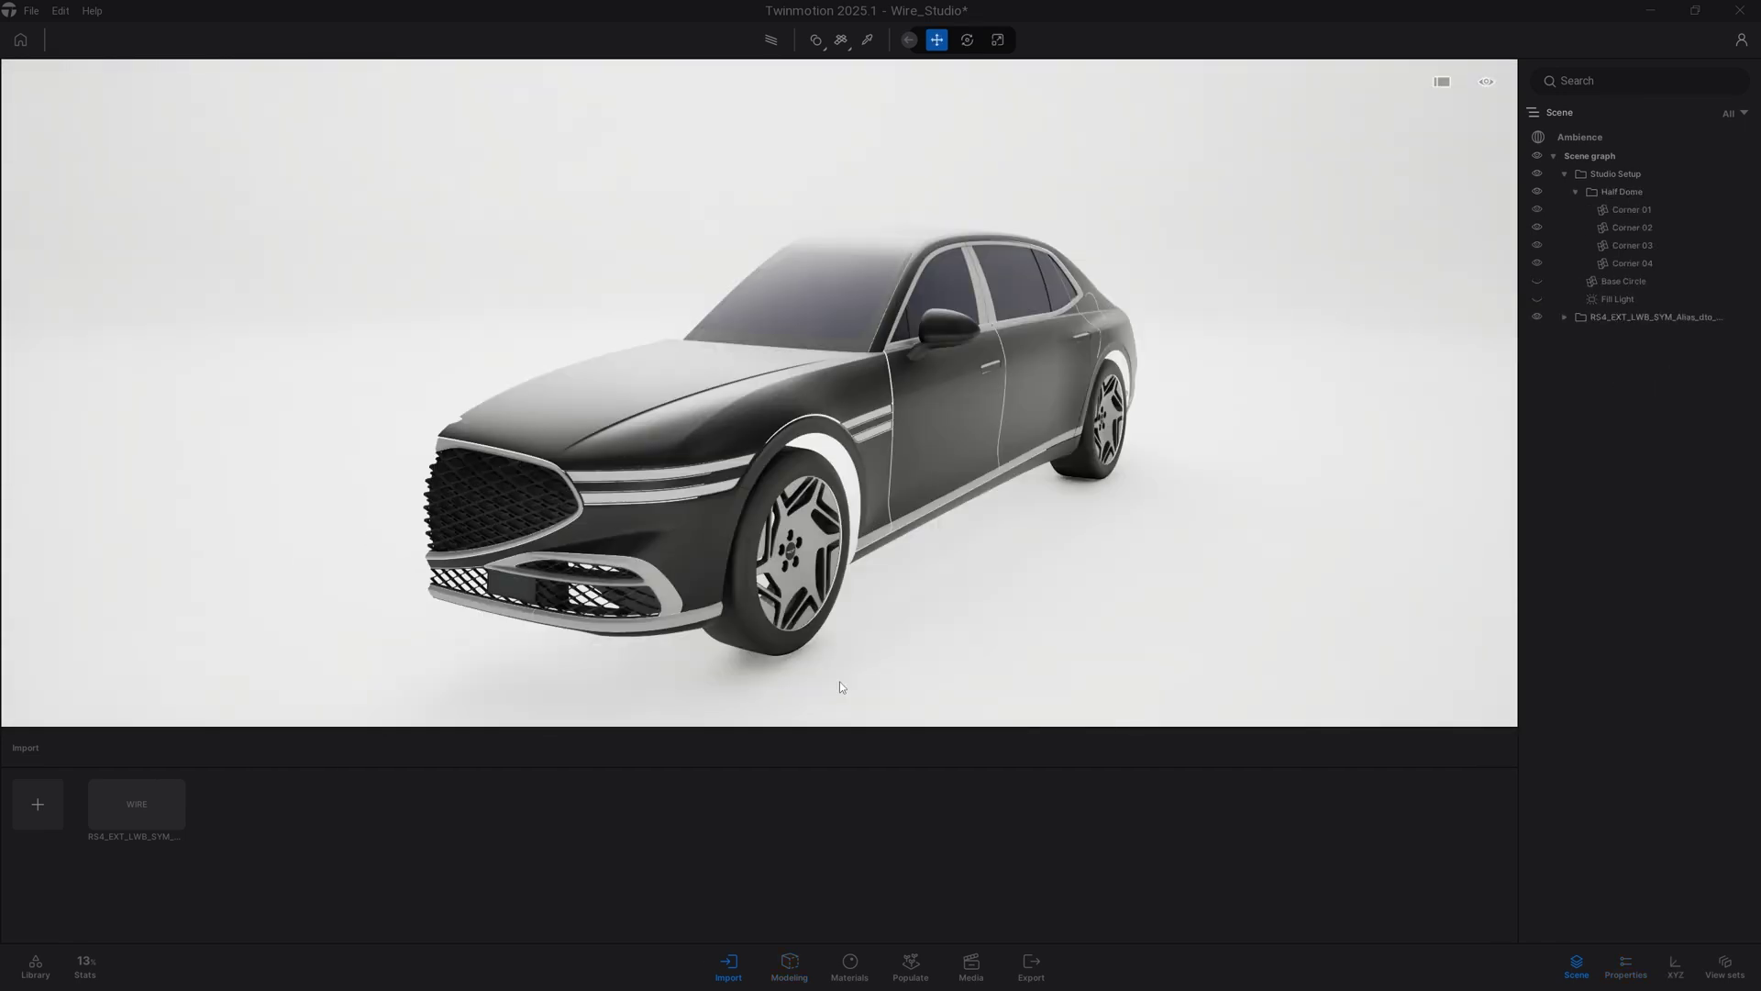
Import the seat geometry file RS4_INT_LWB_Seat_Alias_dto2.wire, filtering the file list to Alias (*.wire).
click(30, 813)
click(922, 485)
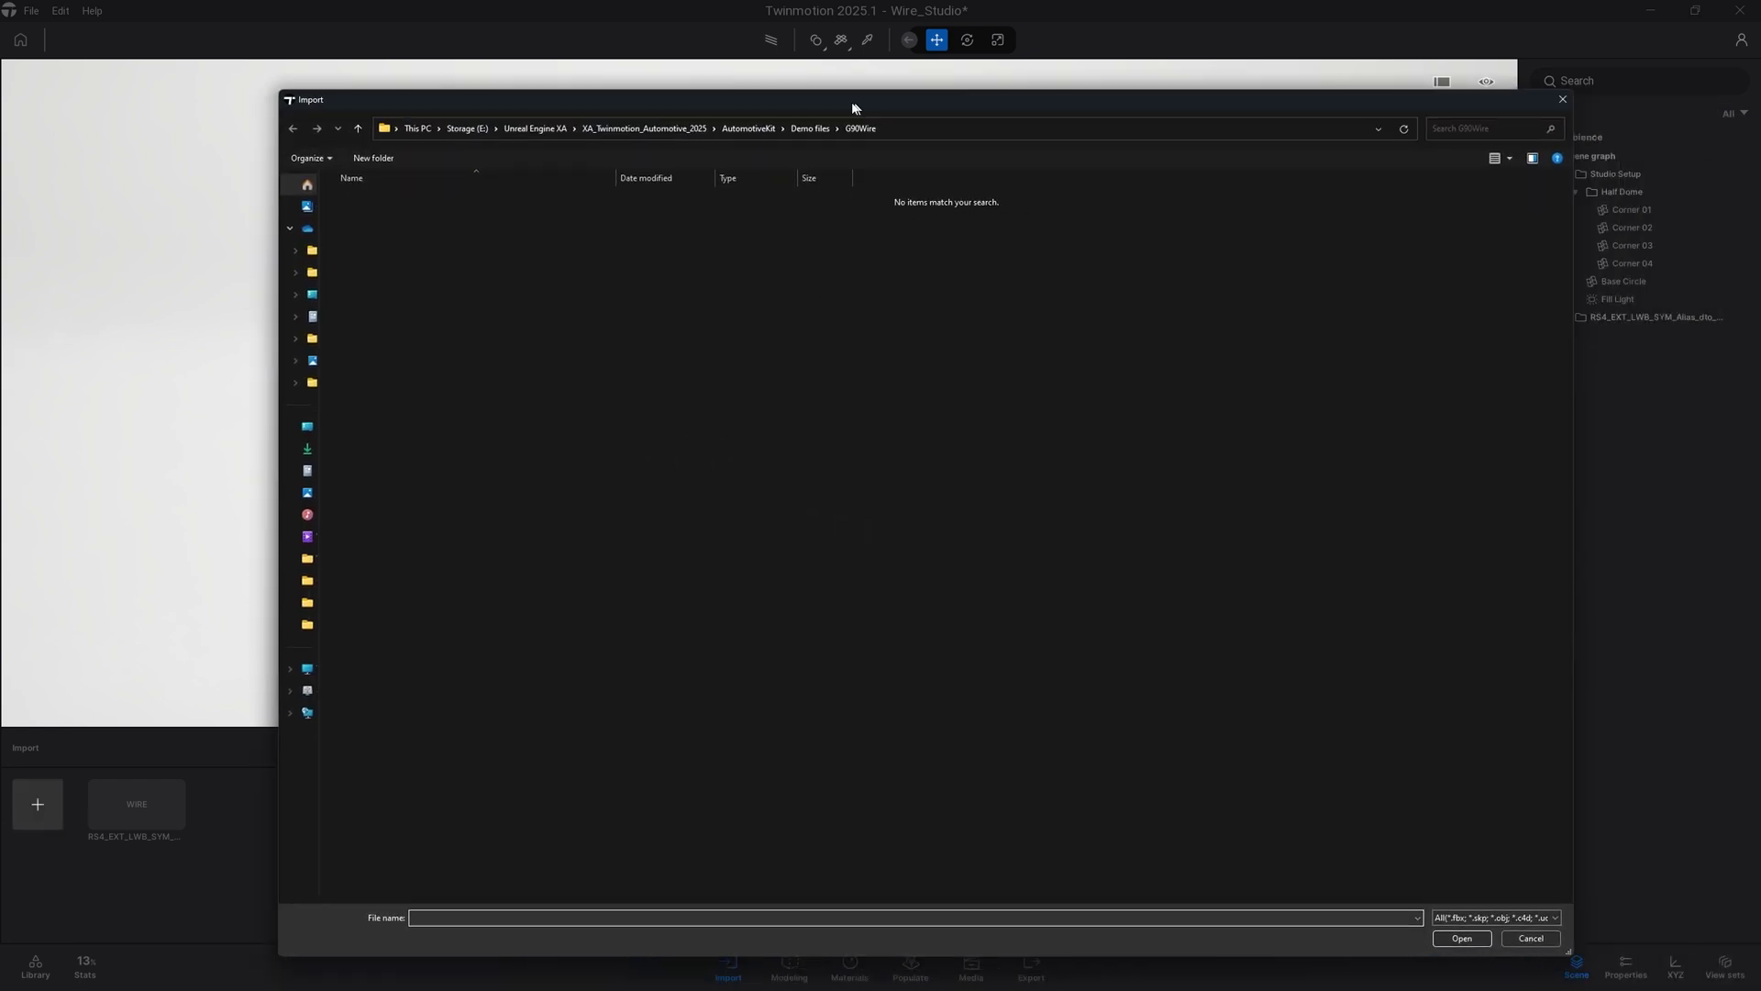
click(1441, 906)
click(1409, 950)
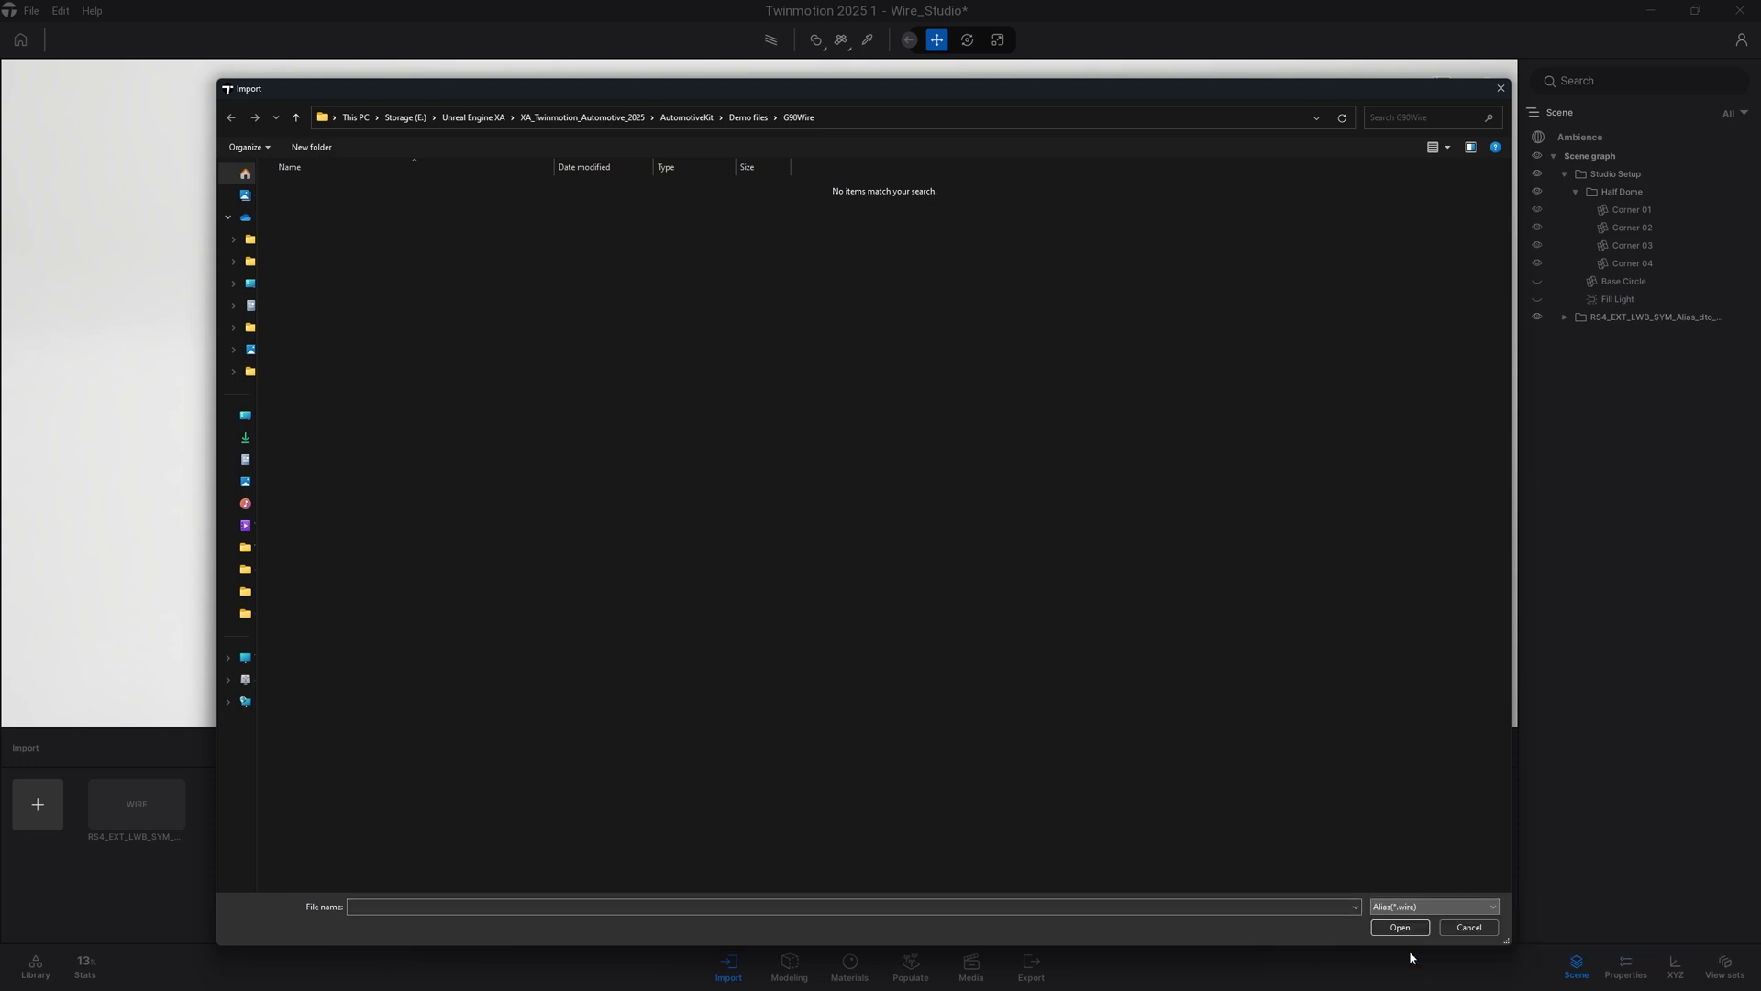
click(389, 230)
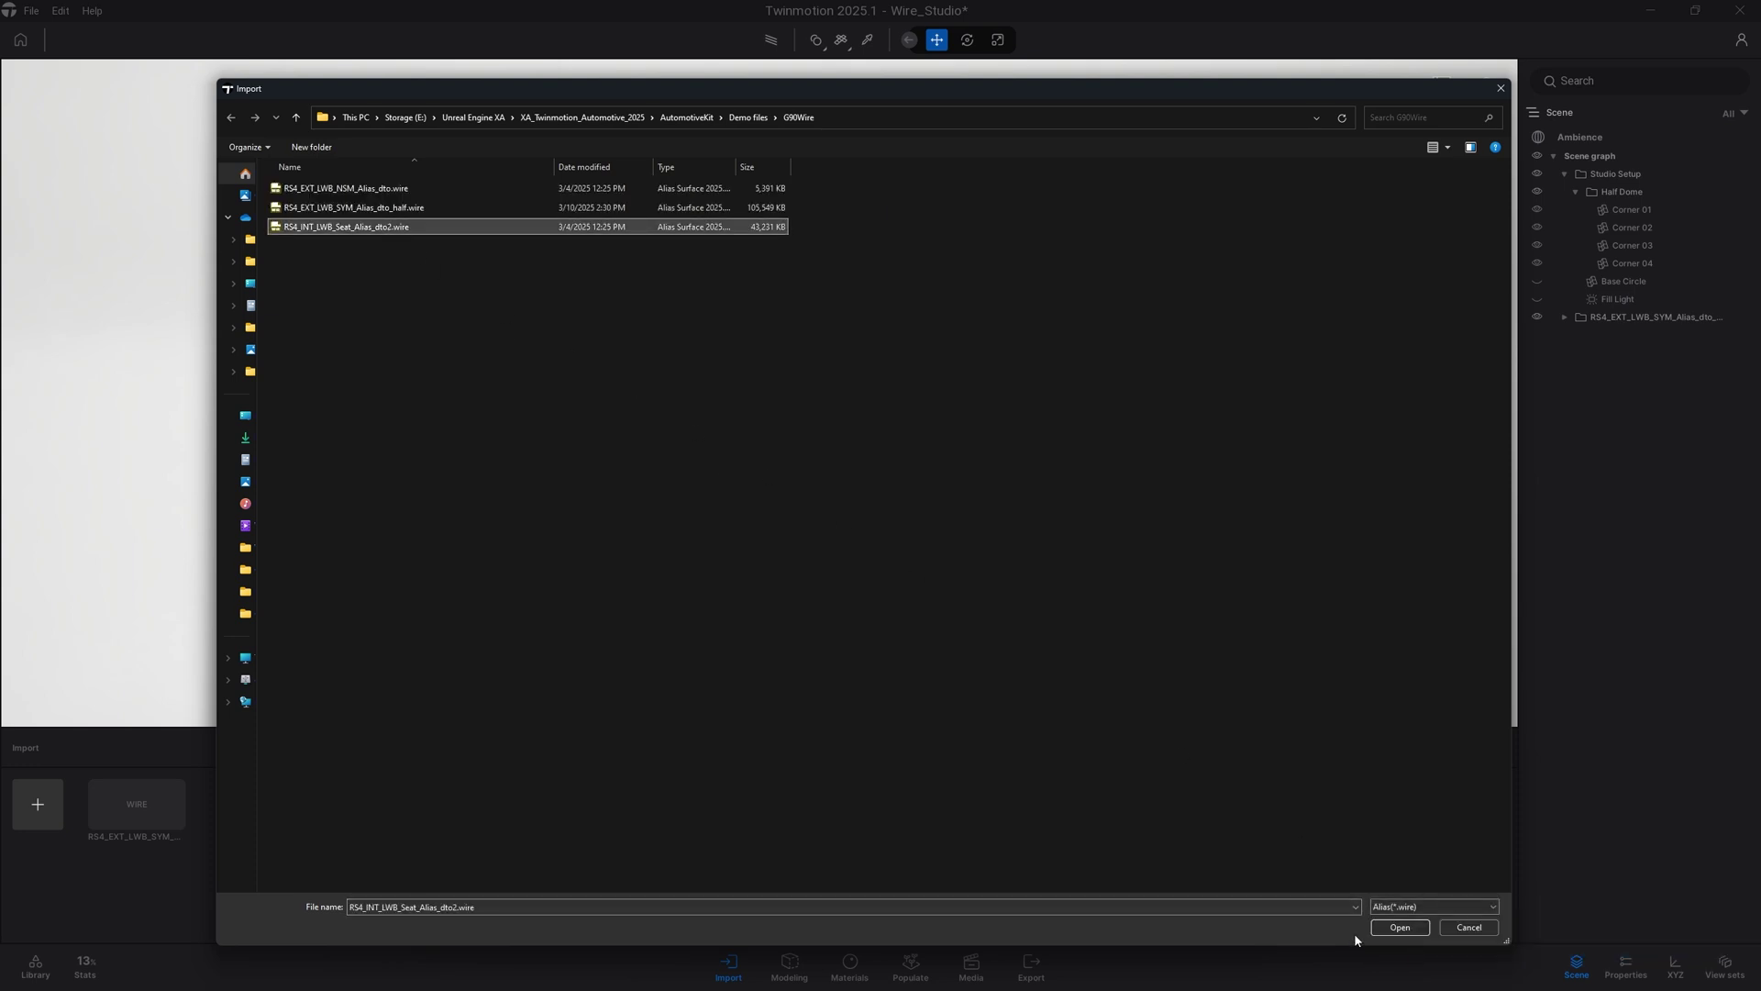
click(1398, 928)
drag(881, 417, 872, 230)
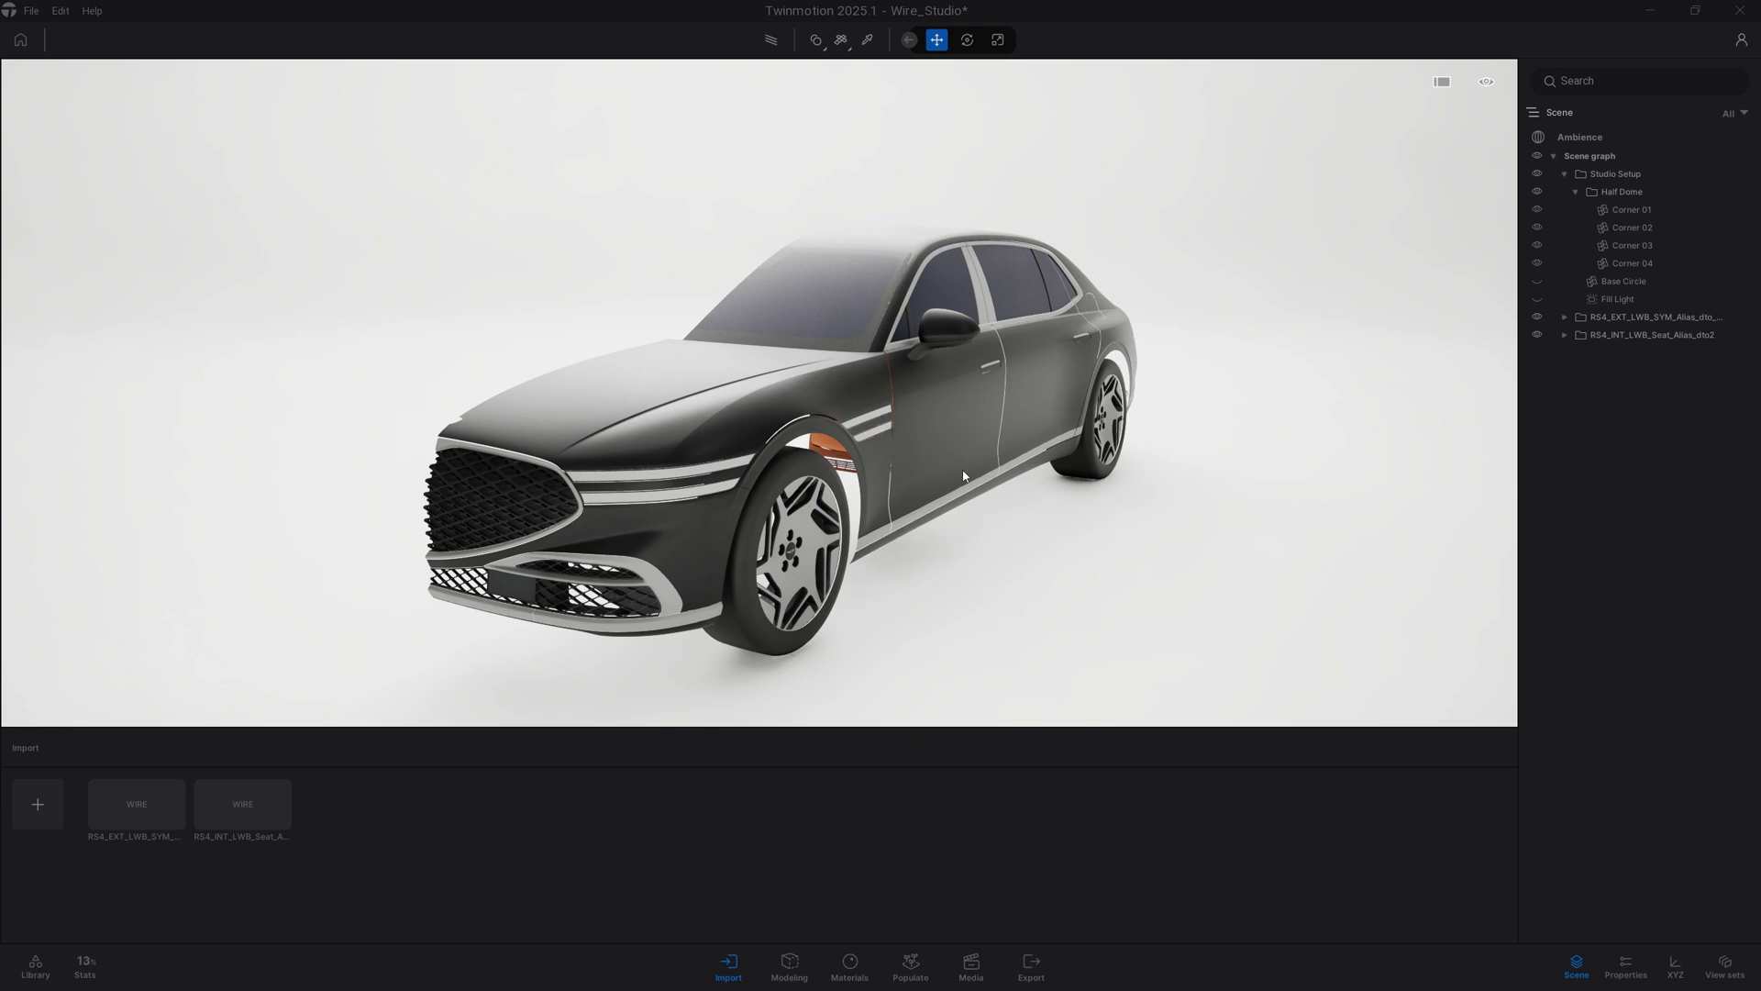
Hide the RS4_EXT_LWB_SYM exterior model and frame the imported seat in an enlarged viewport.
click(1537, 317)
right_drag(965, 465, 1009, 462)
key(w)
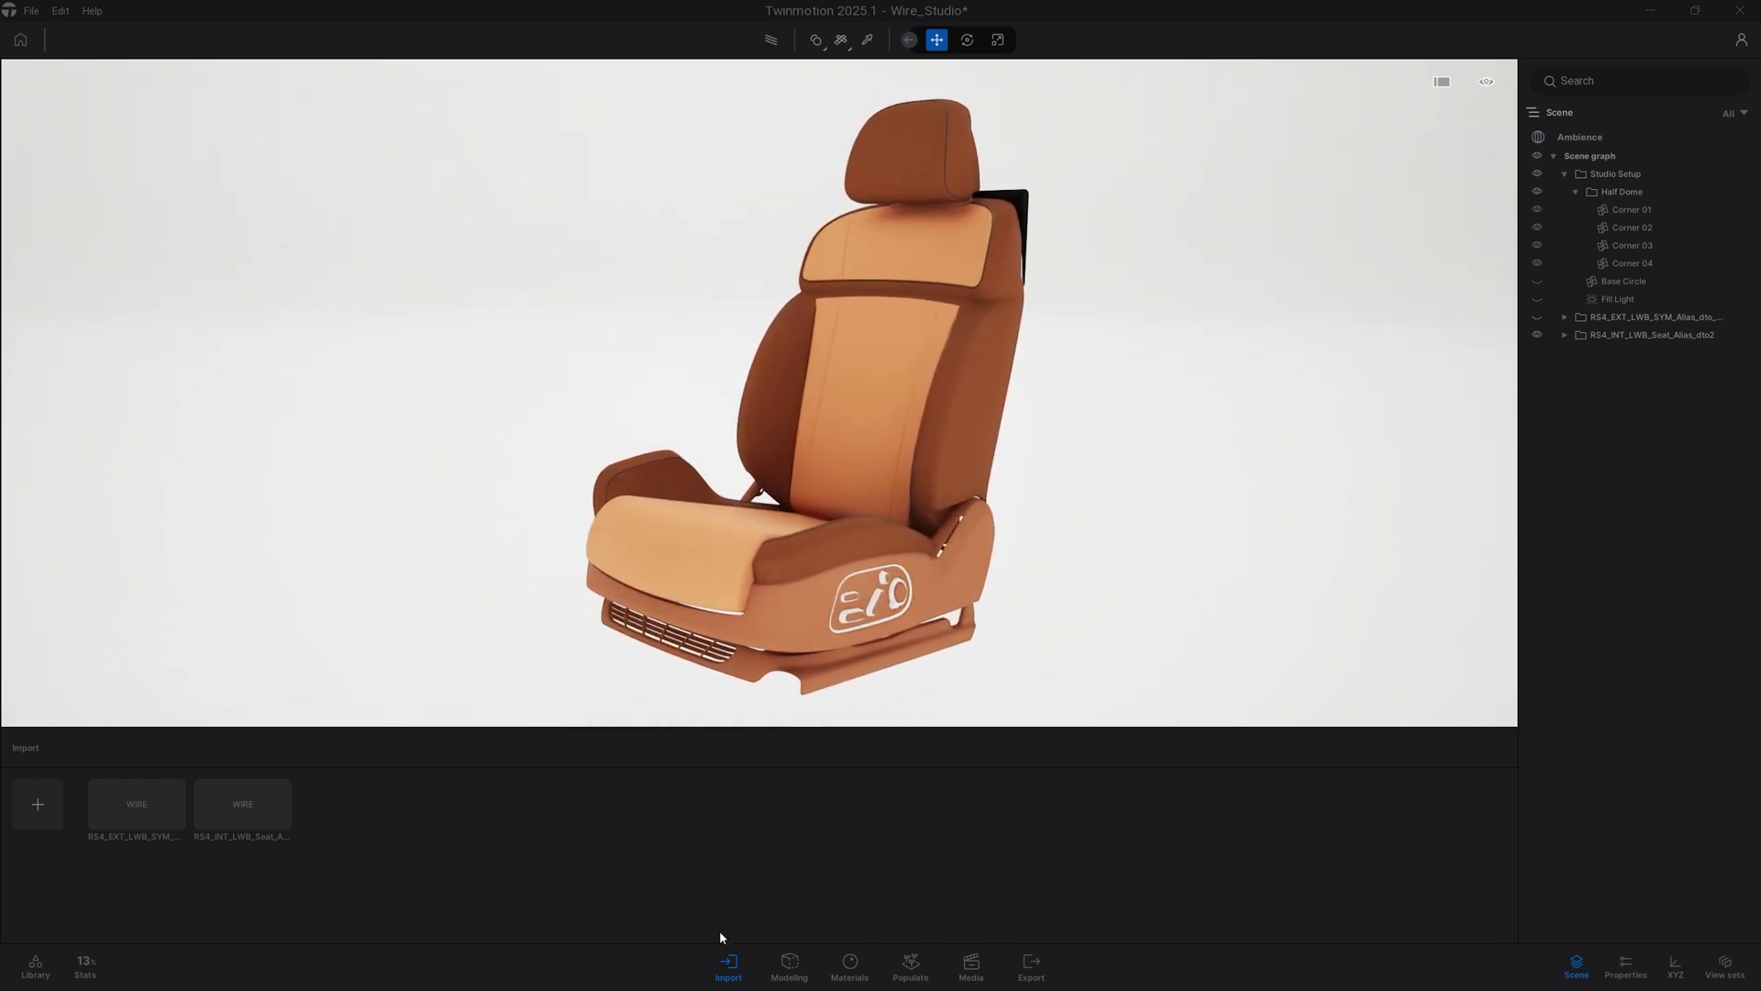
click(729, 971)
scroll(857, 807, up, 3)
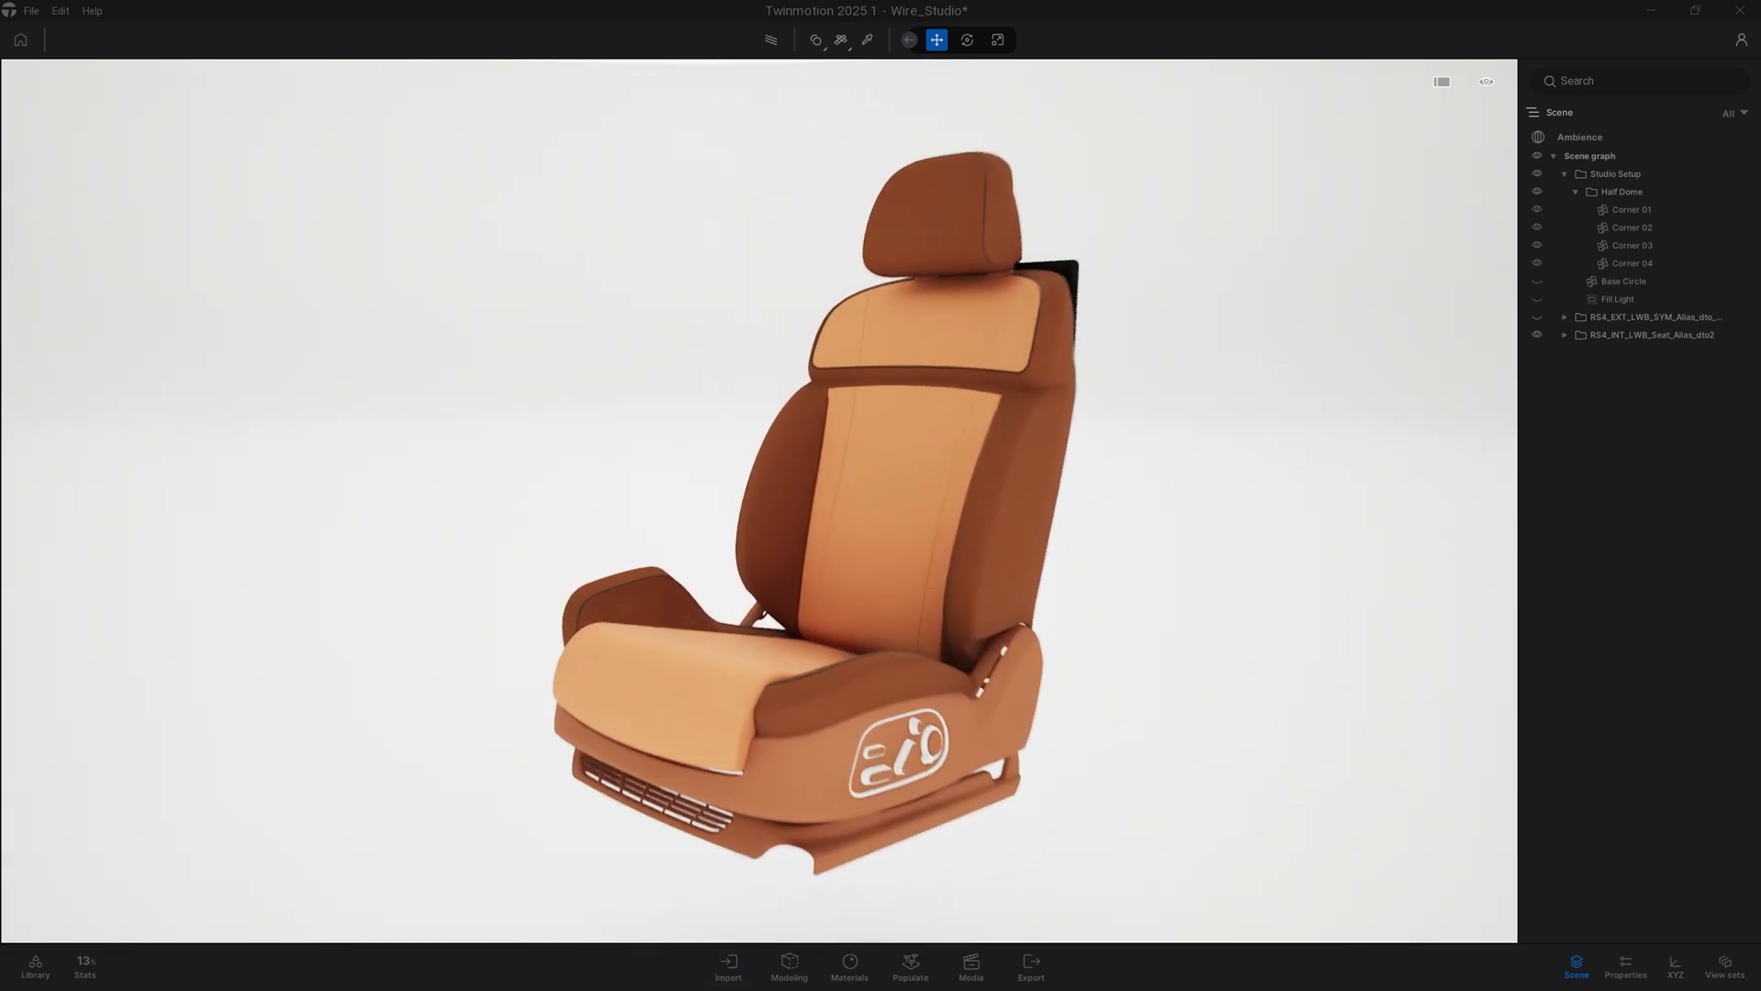
shift+middle_drag(982, 722, 937, 723)
drag(1004, 717, 977, 729)
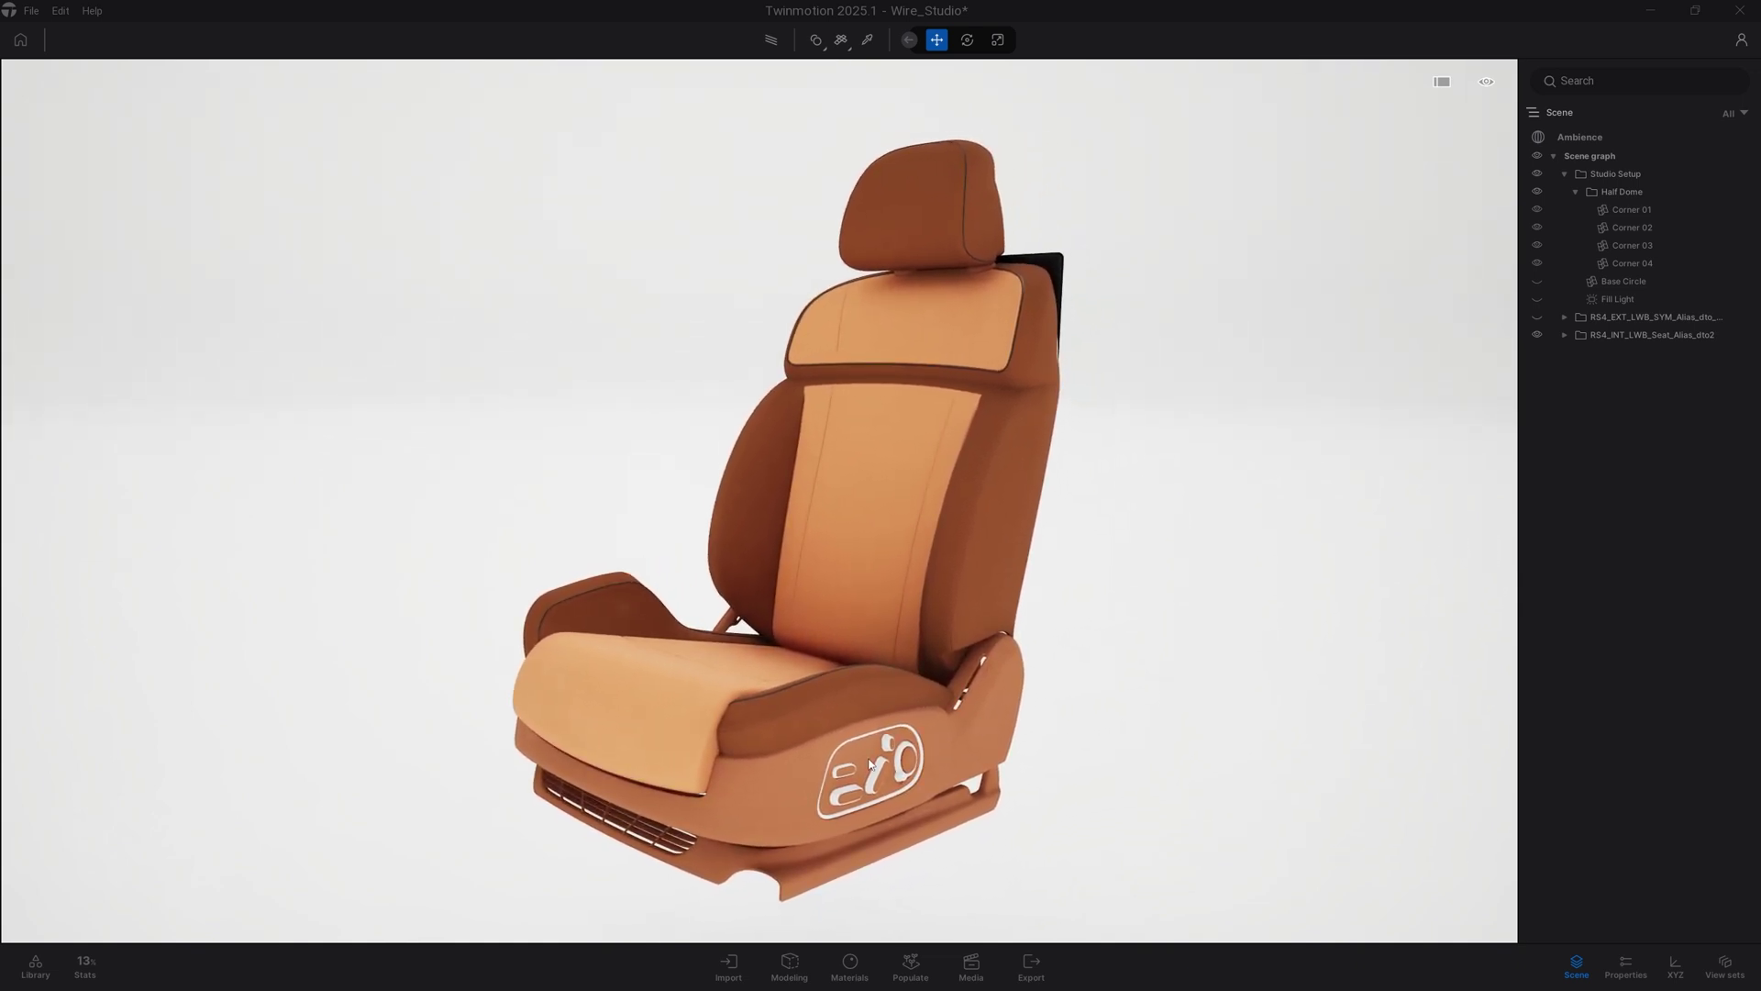
scroll(869, 764, up, 3)
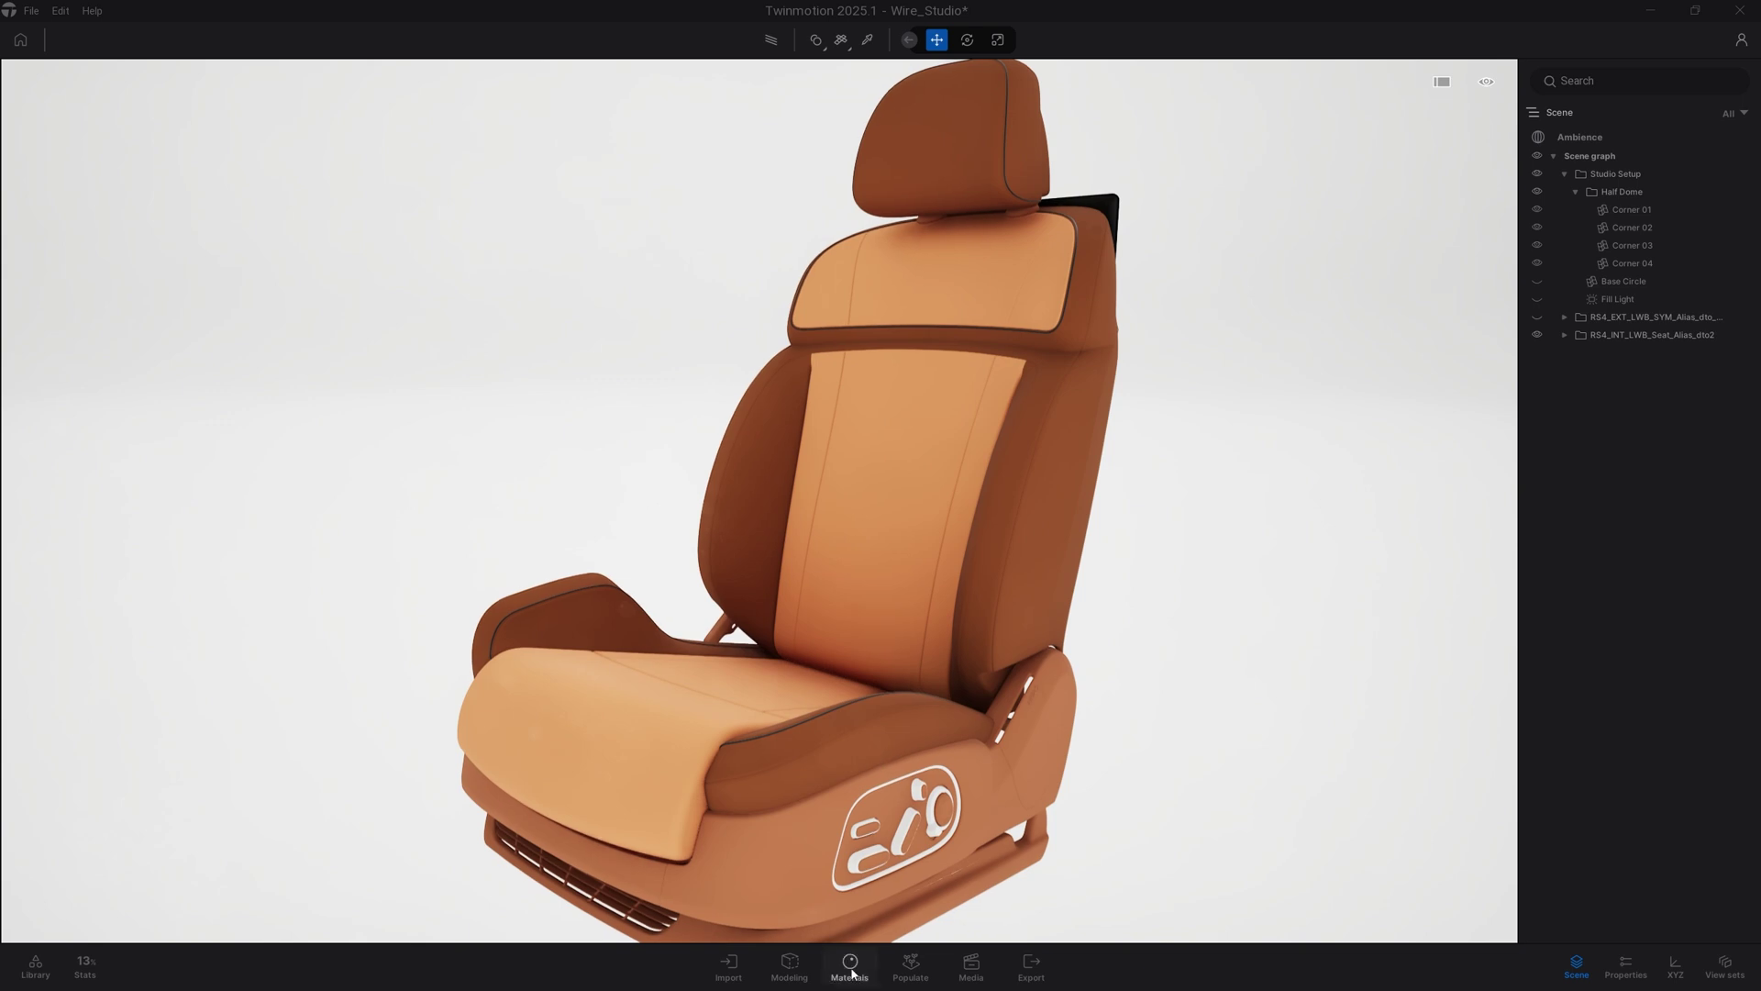
Apply the PaddedLeather material to the seat's light tan center inserts and inspect the quilting on the backrest and cushion.
click(851, 965)
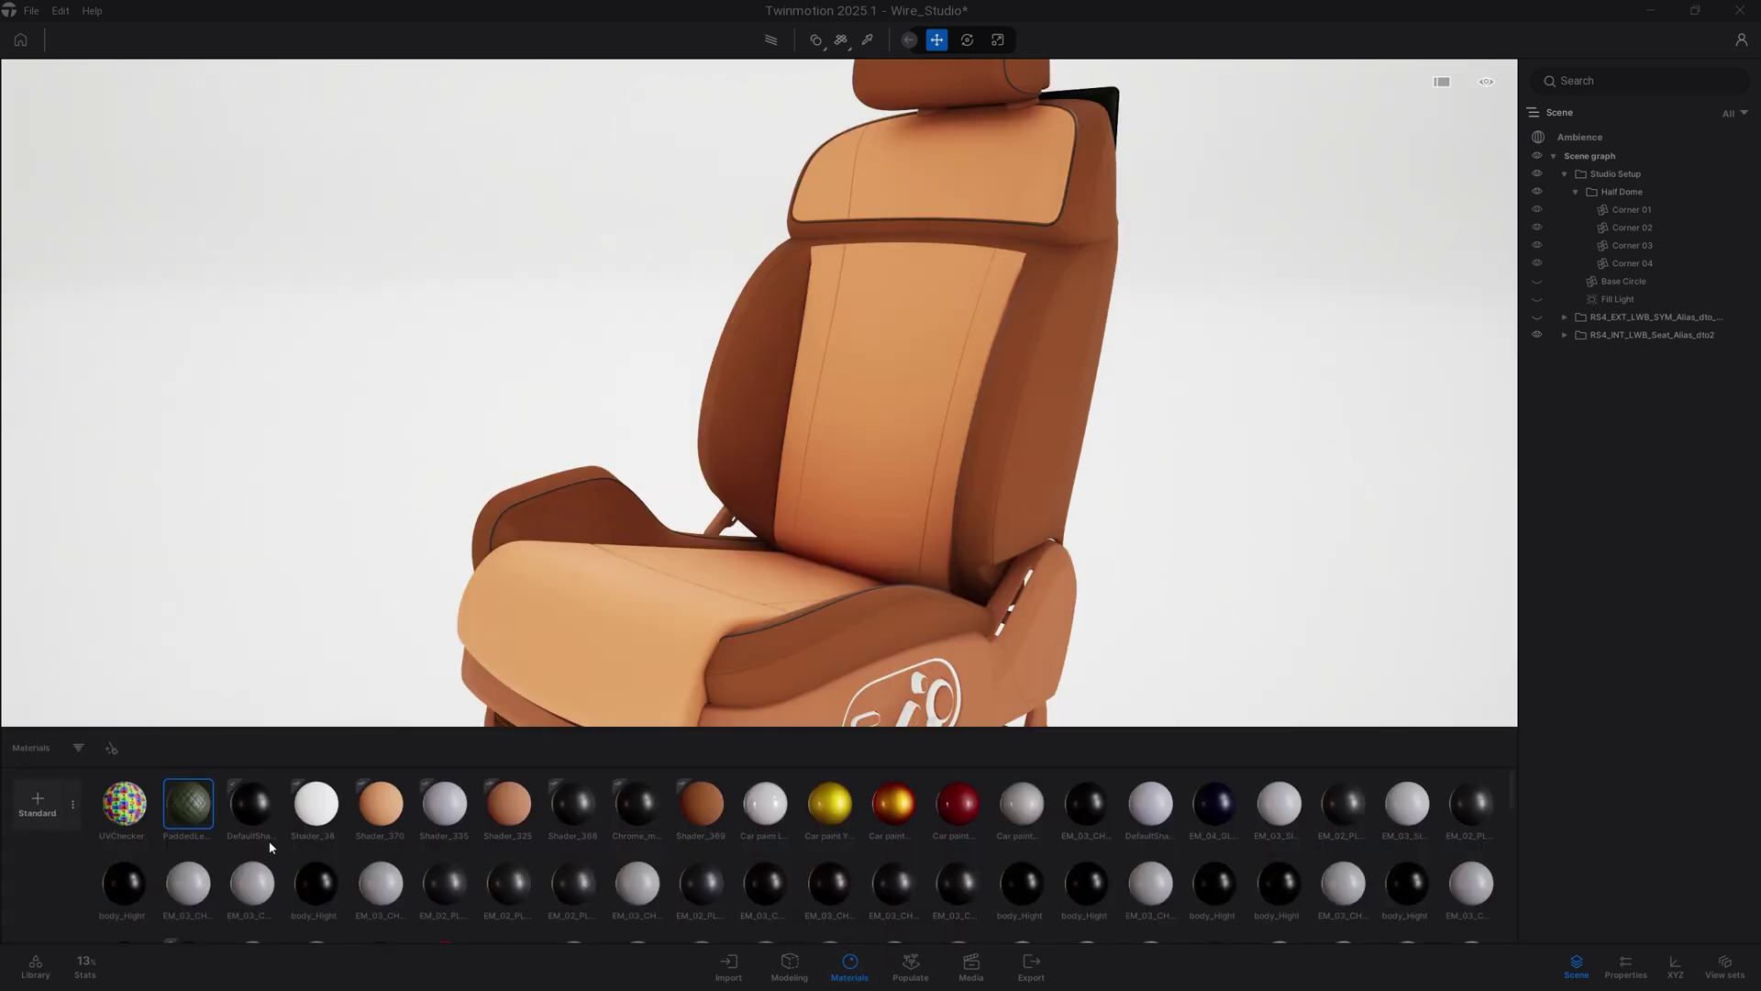
drag(187, 814, 862, 499)
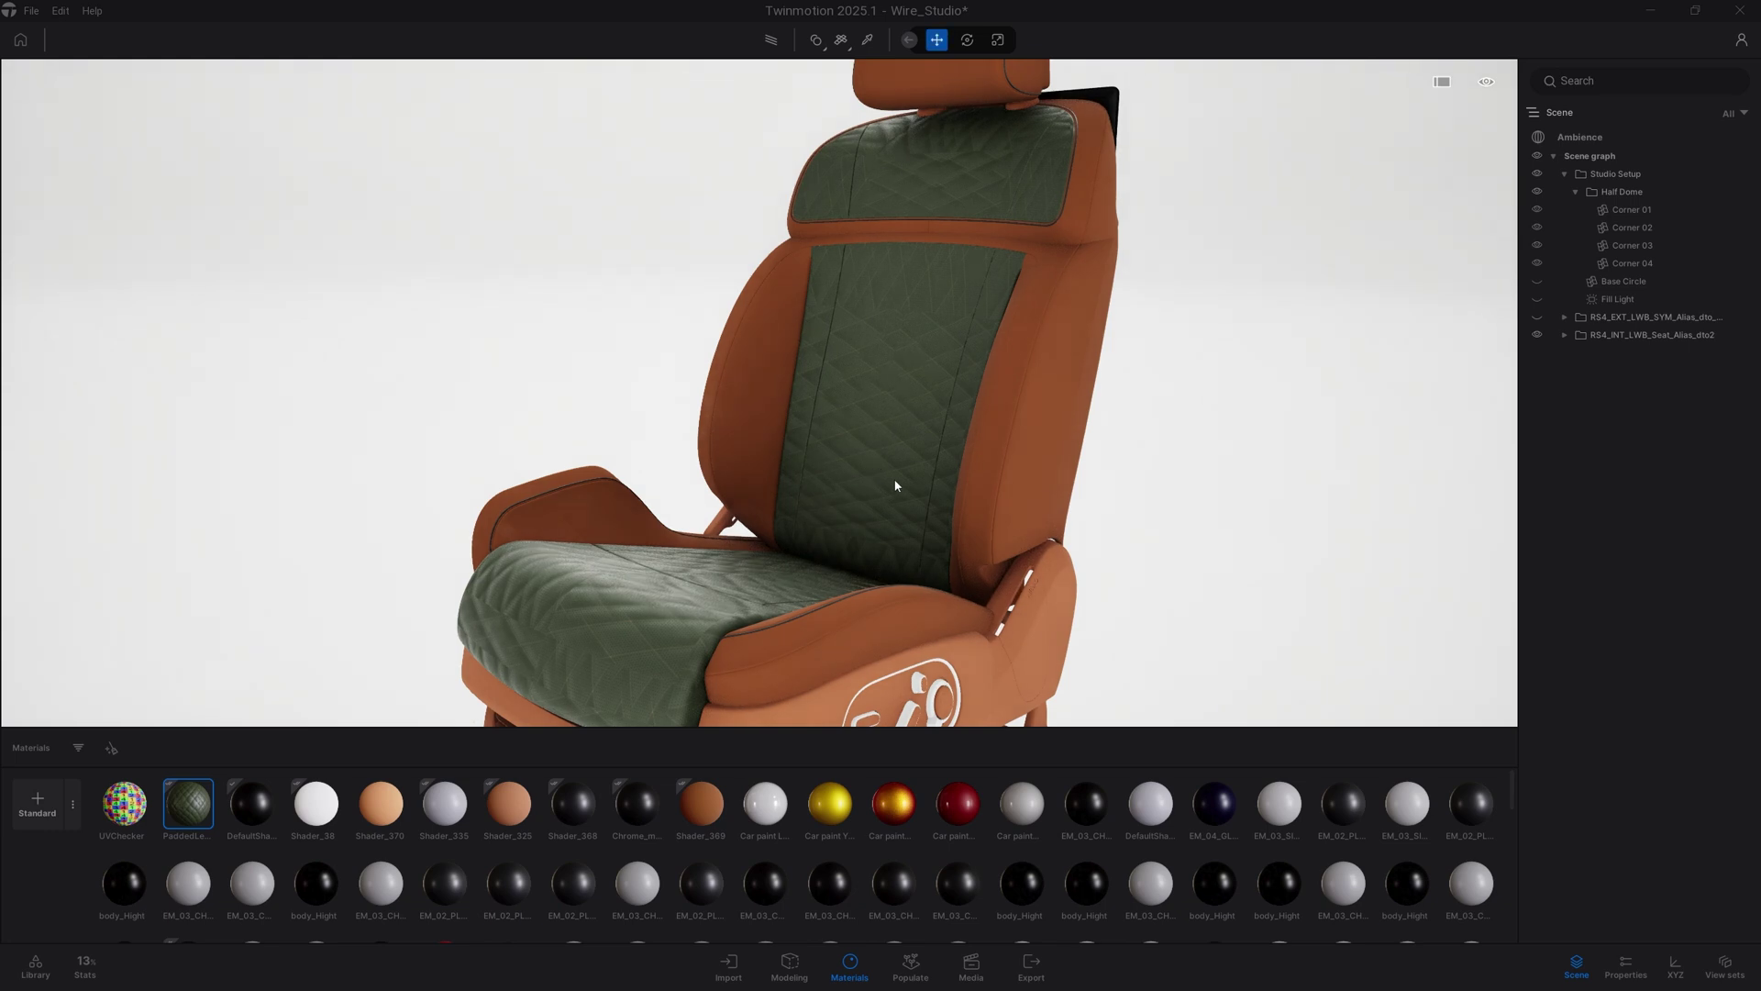
click(848, 966)
right_drag(954, 723, 987, 599)
key(w)
key(s)
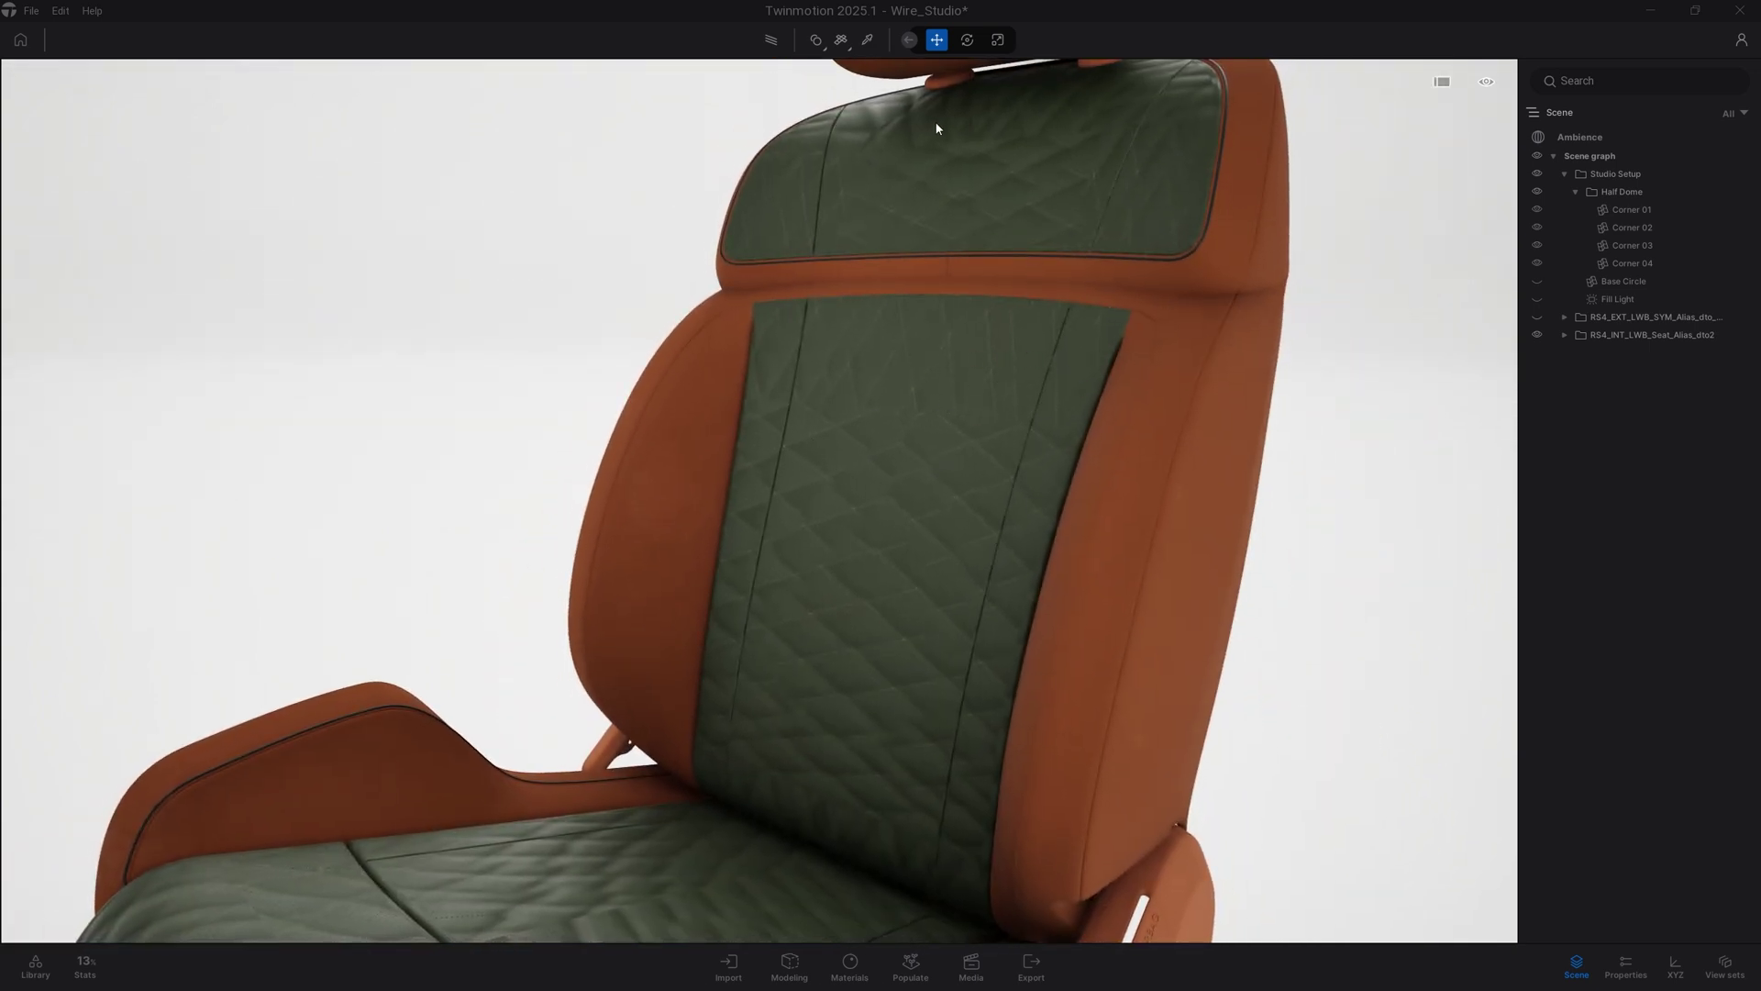
drag(1061, 307, 1030, 393)
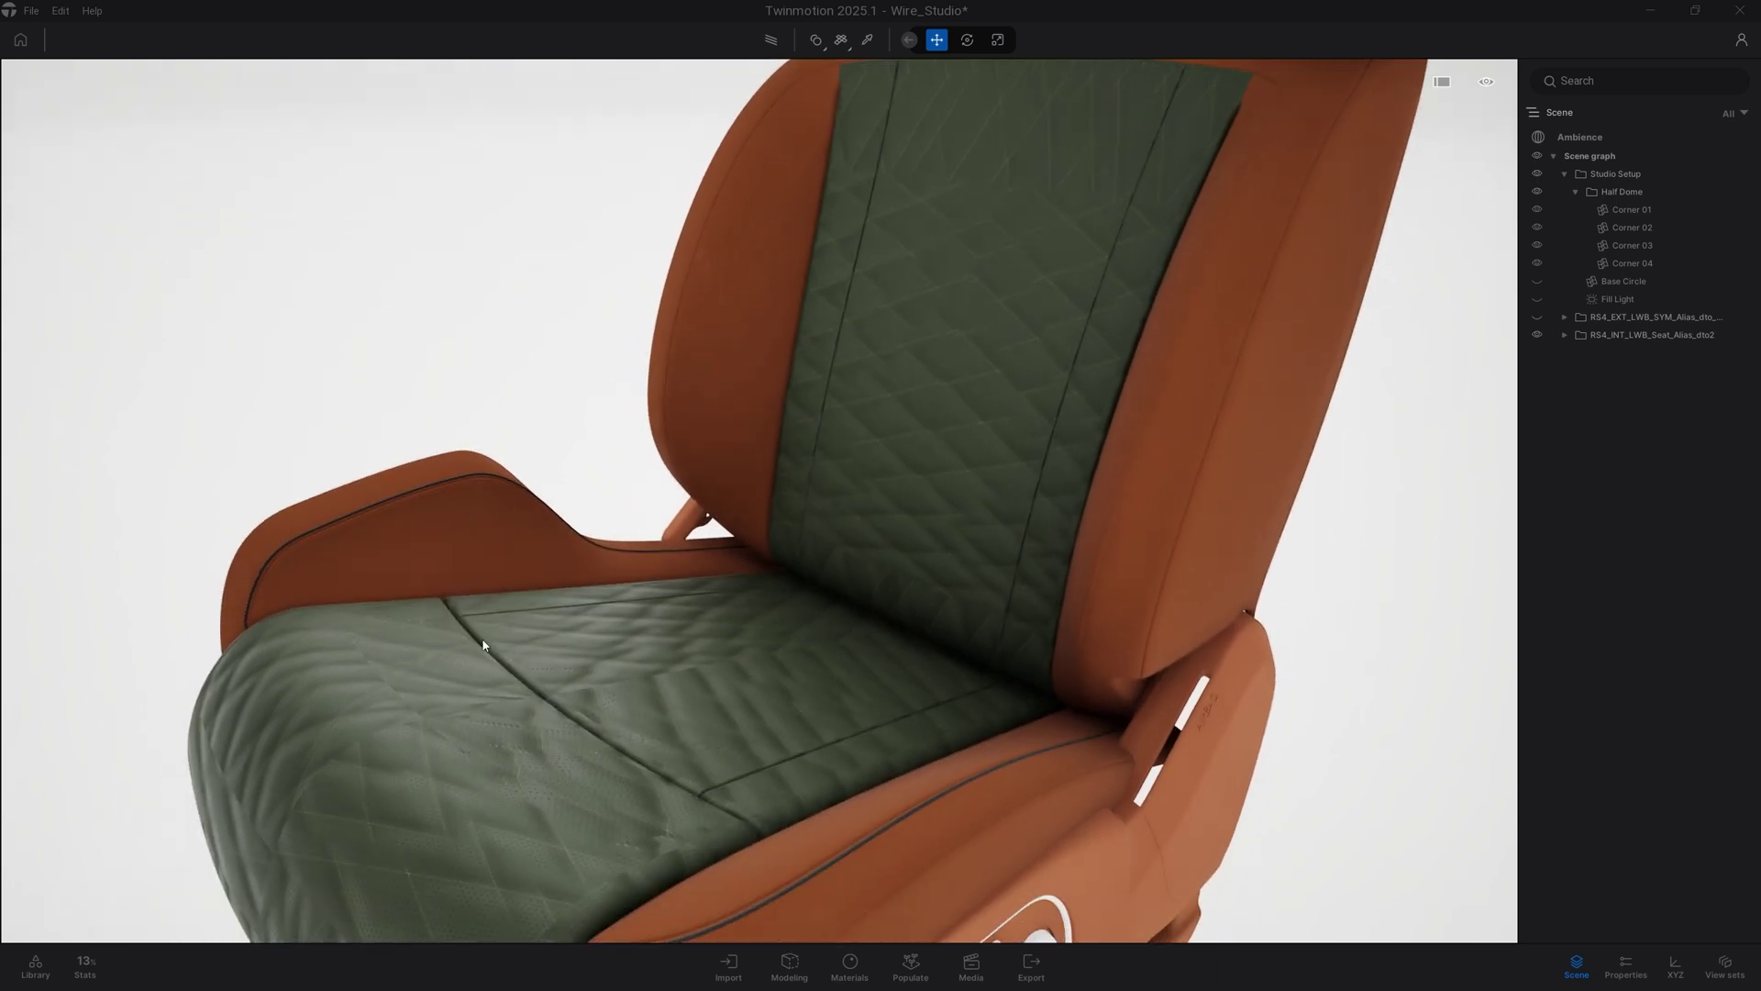
right_drag(881, 550, 903, 368)
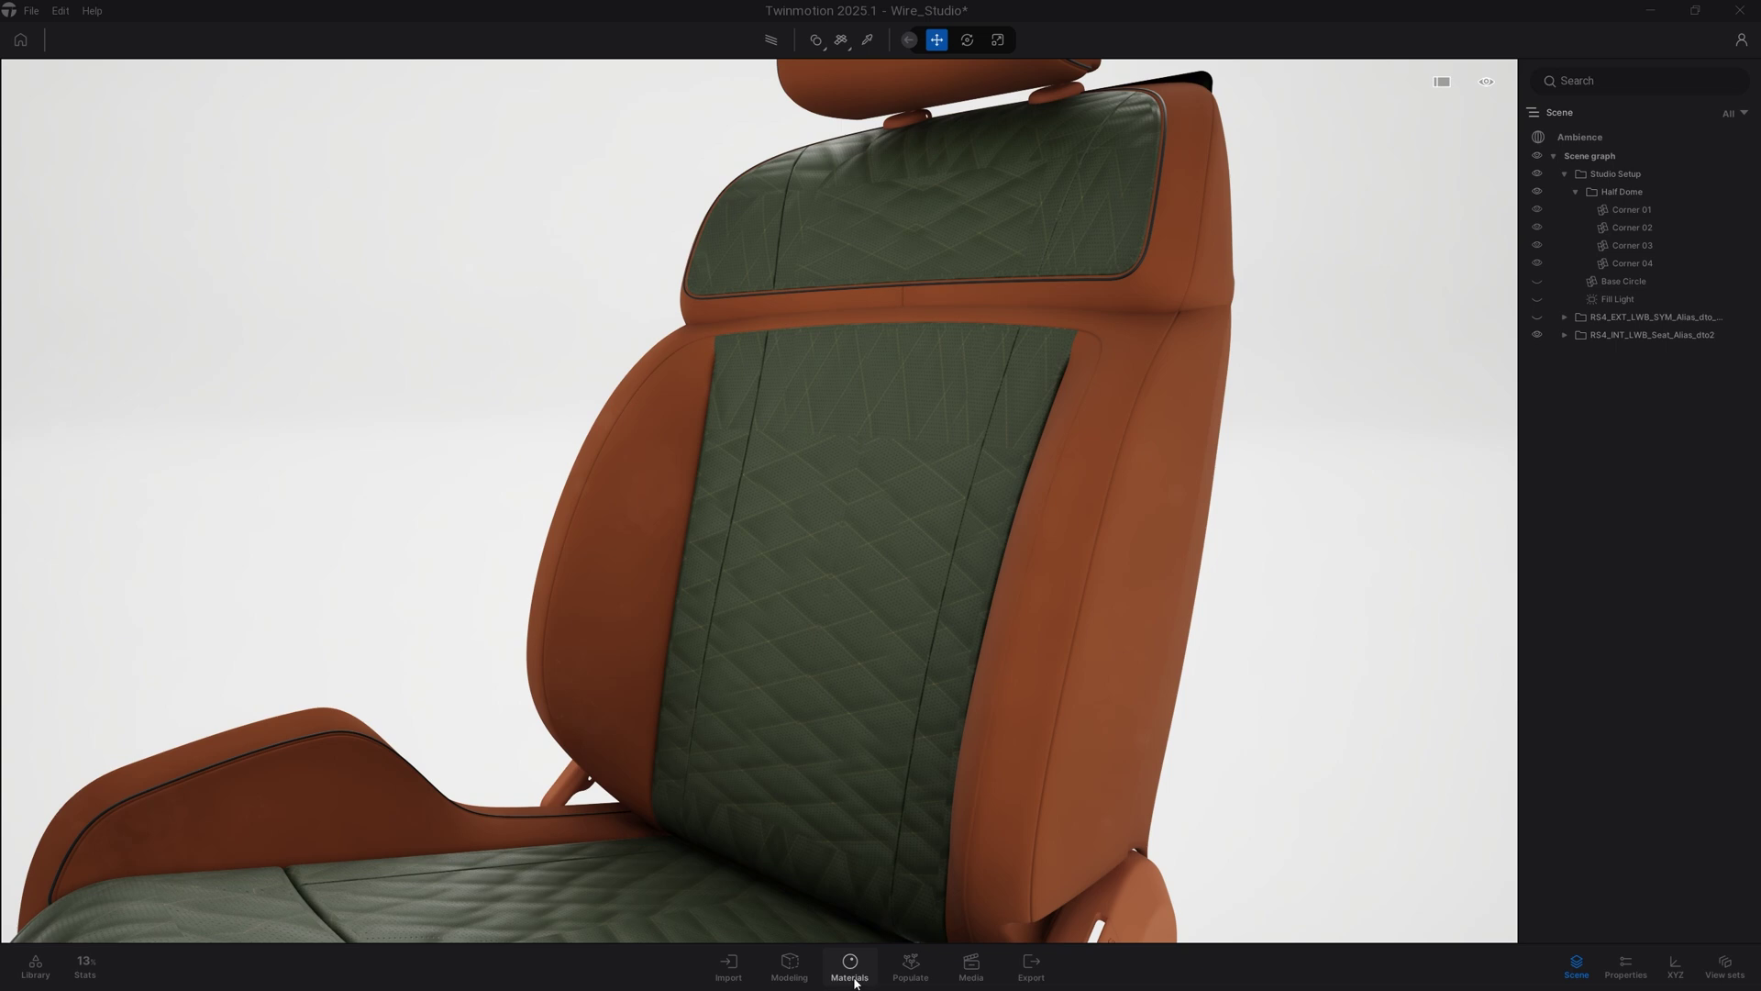
Replace the material on the seat's center inserts with UVChecker and set its UV scale to 0.33.
click(852, 974)
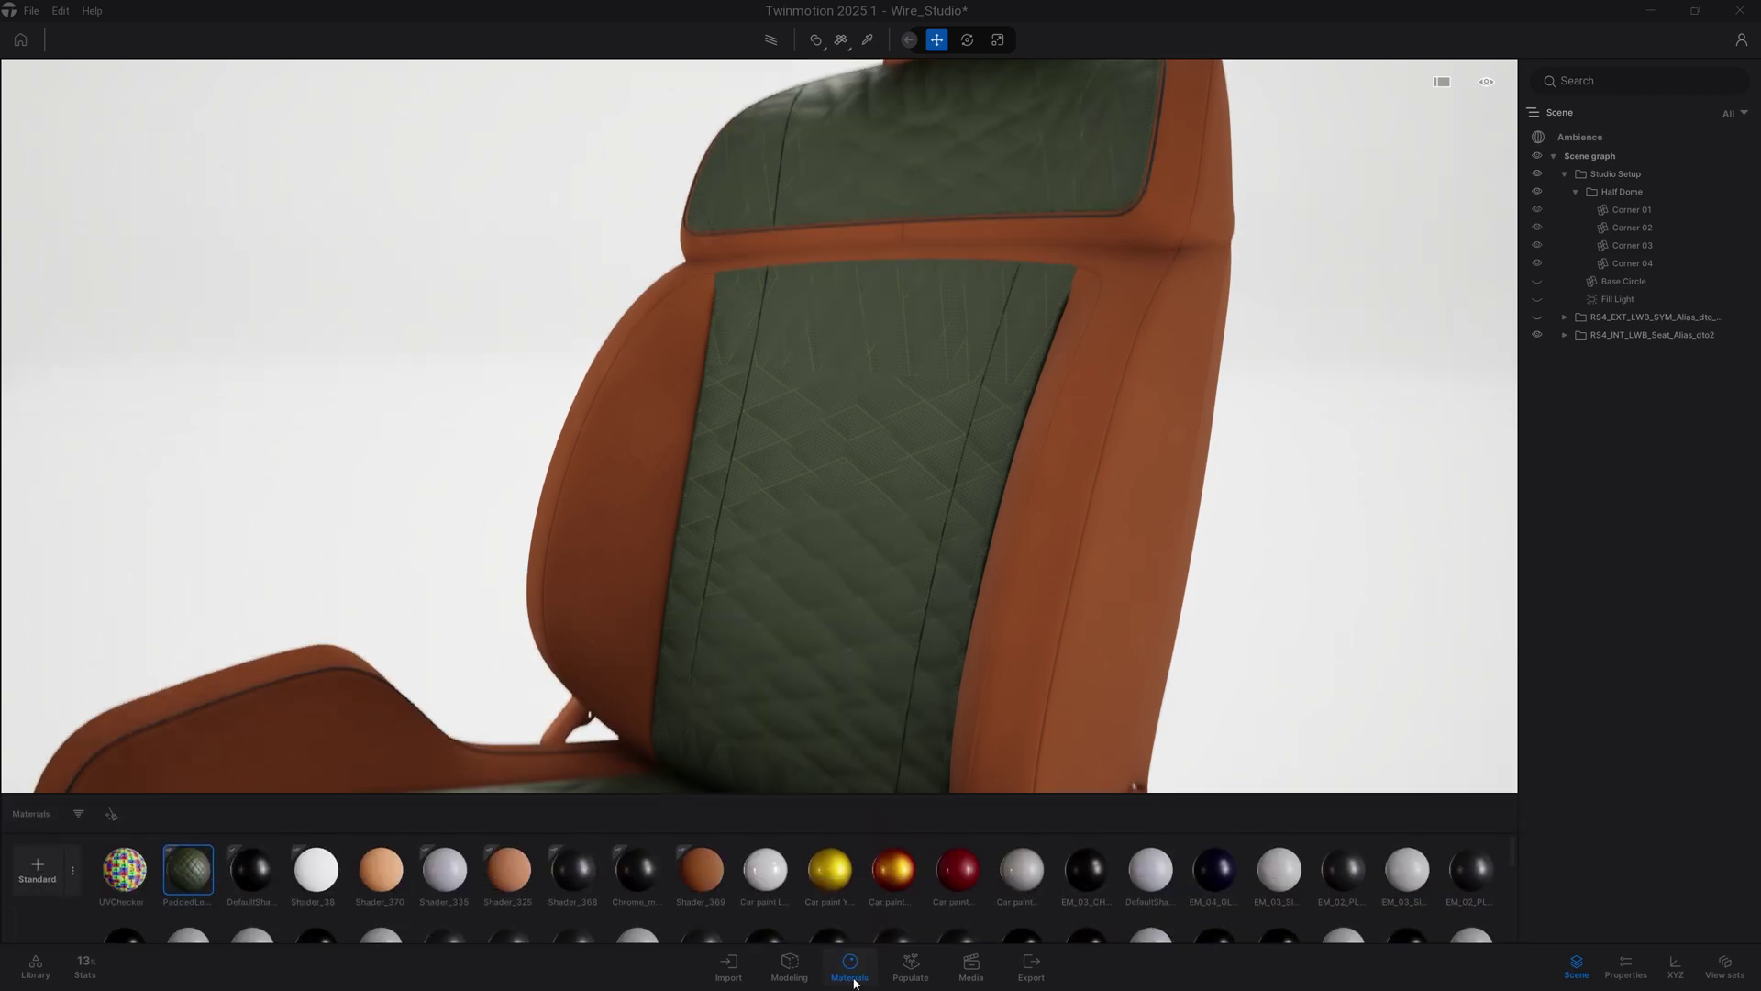
drag(123, 815, 863, 431)
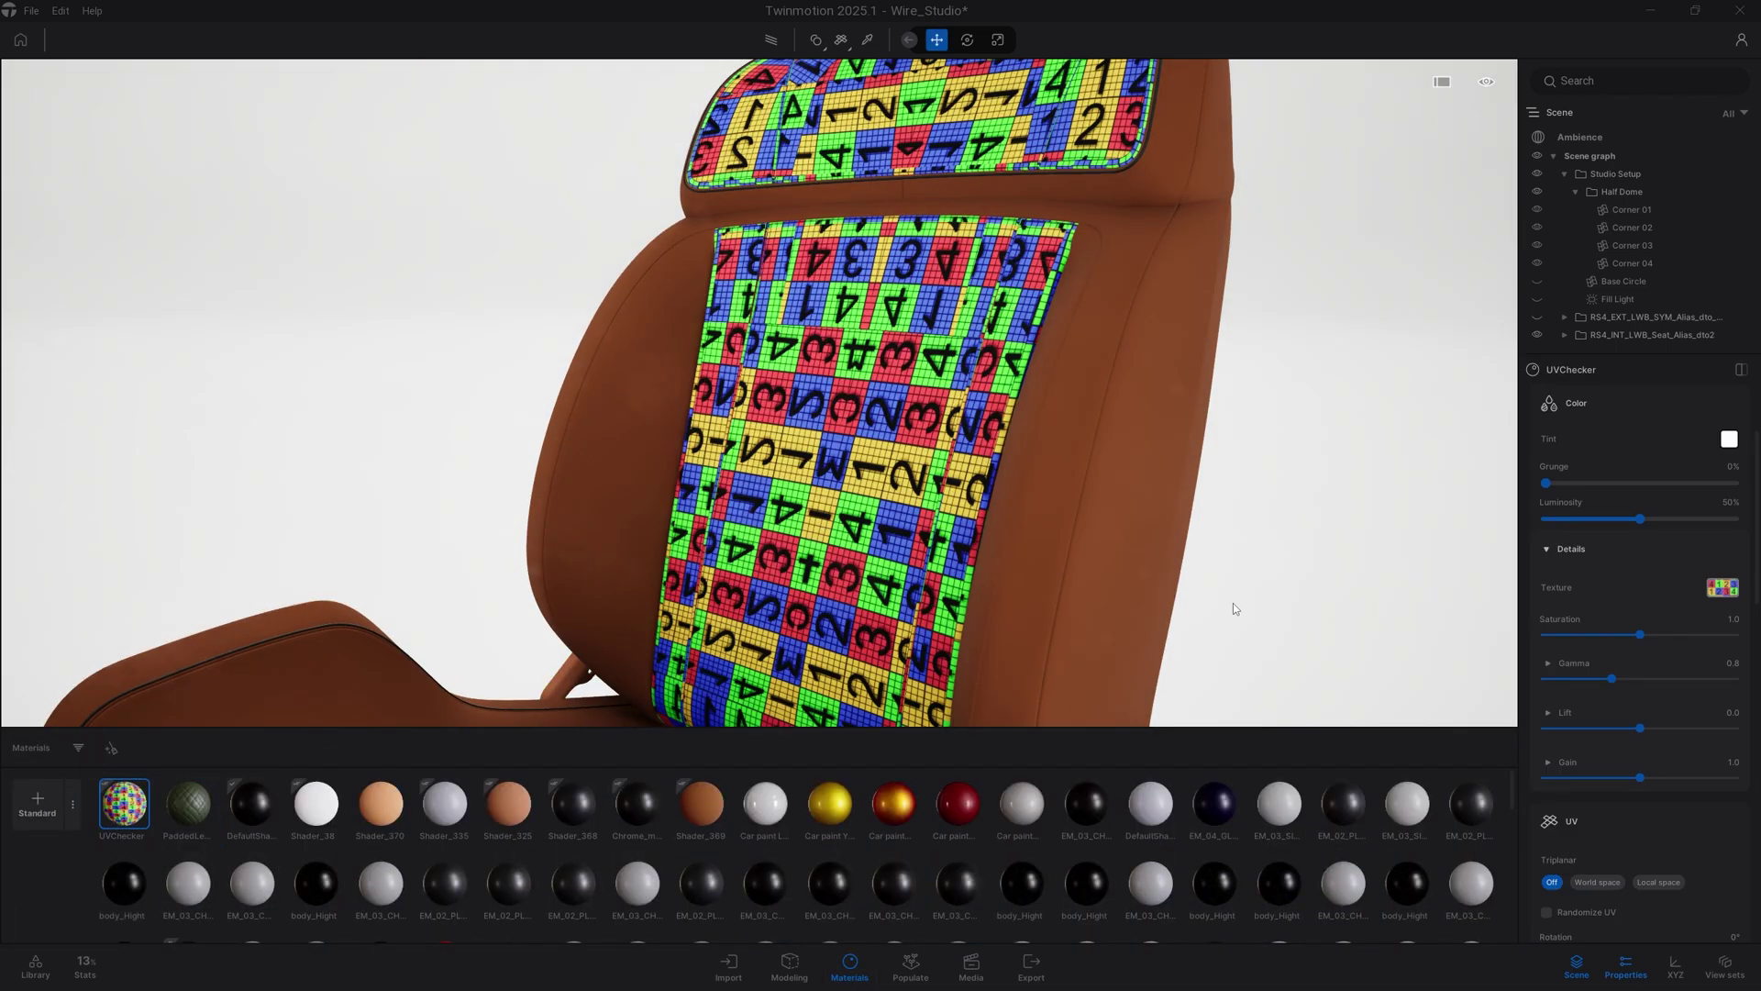
scroll(1242, 611, down, 5)
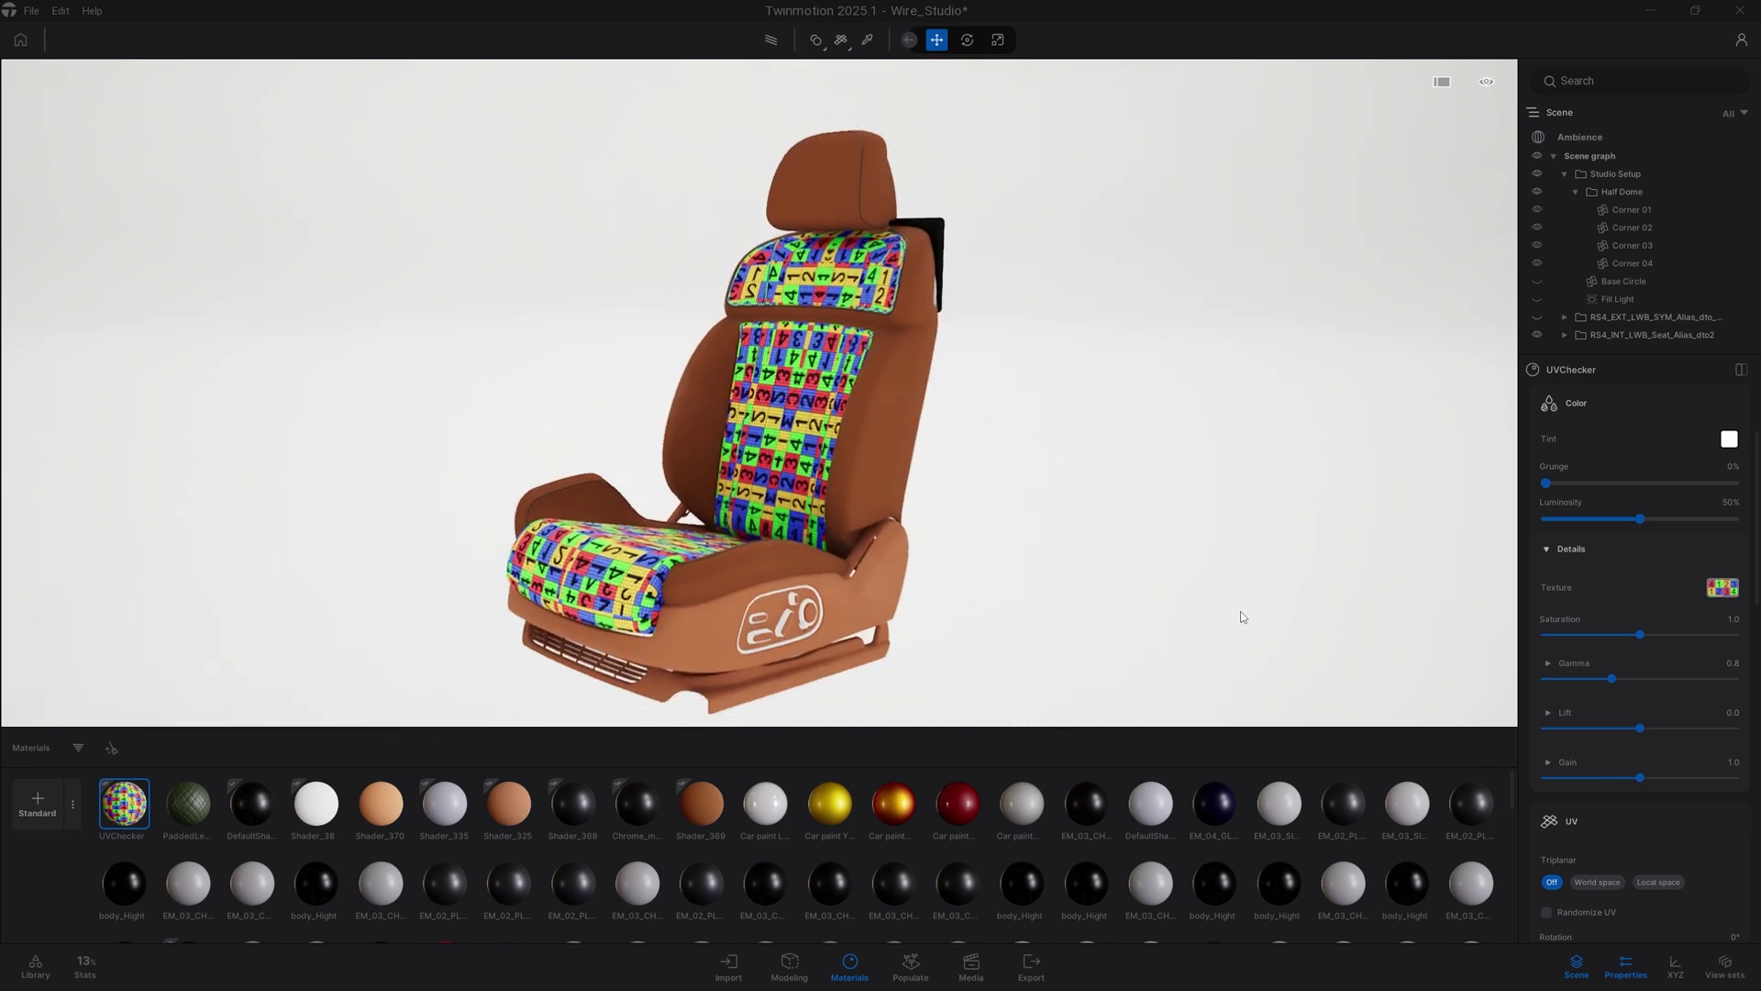
scroll(1621, 692, up, 3)
scroll(1606, 740, down, 4)
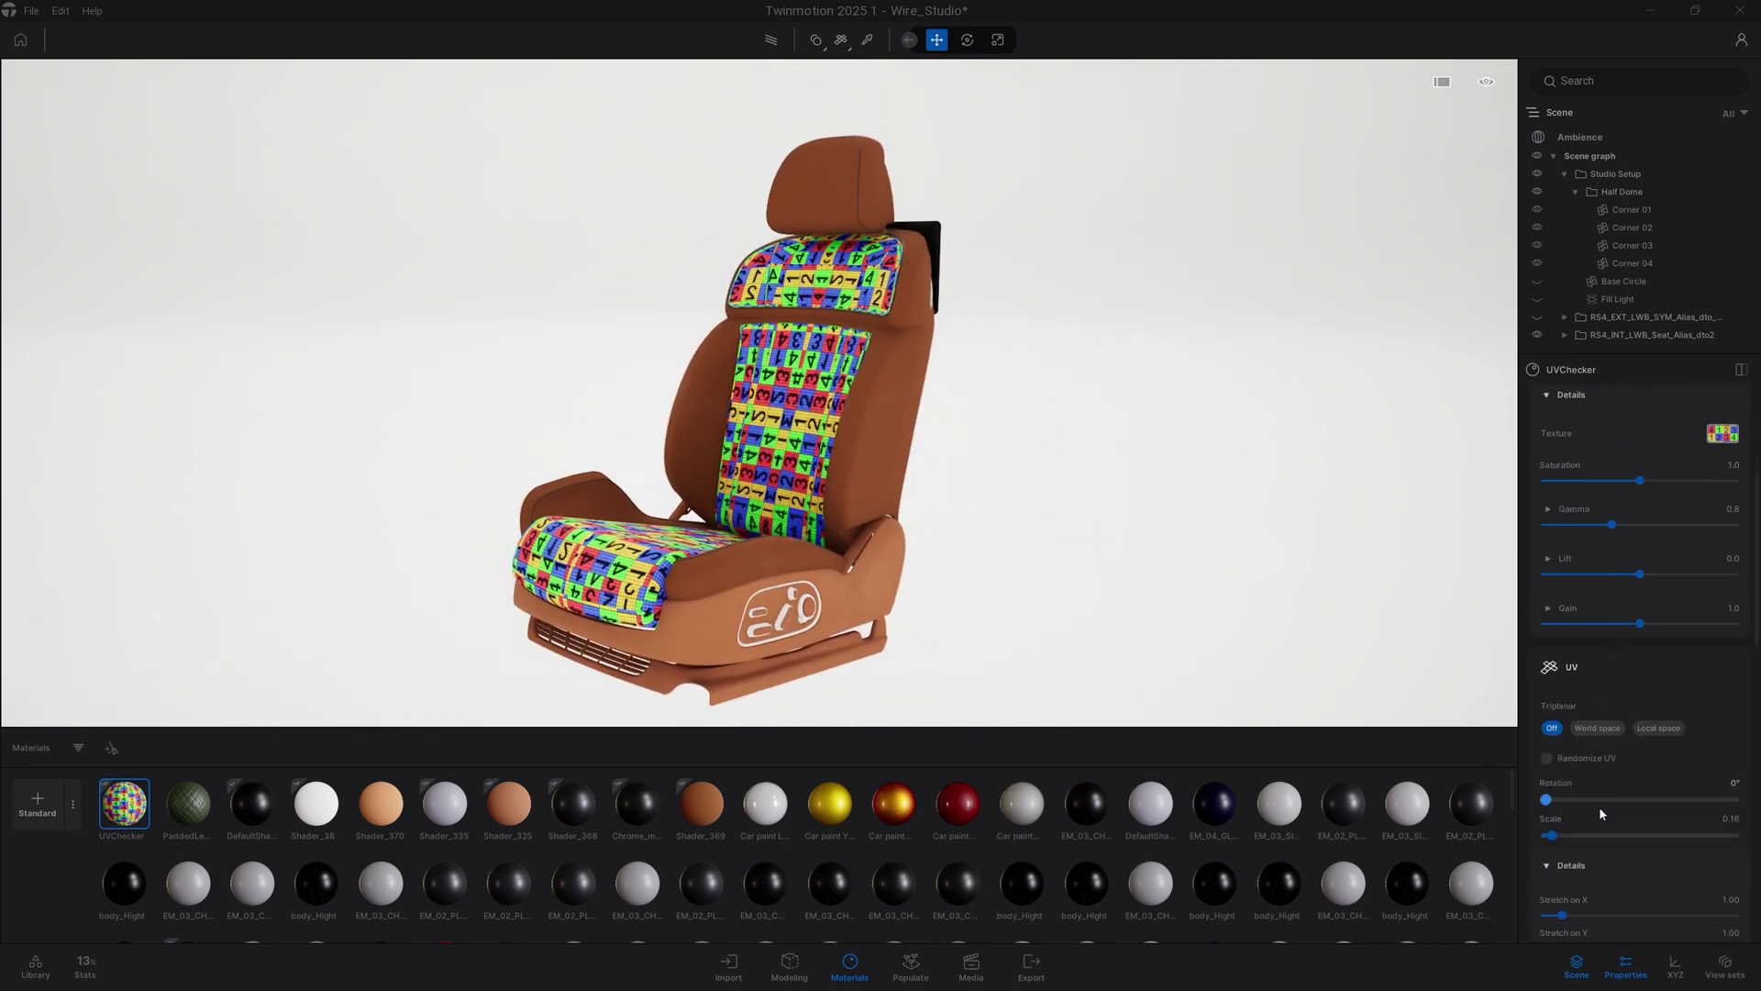
drag(1552, 771, 1575, 764)
mouse_move(1563, 570)
mouse_down()
mouse_move(1584, 570)
mouse_move(1570, 569)
mouse_up()
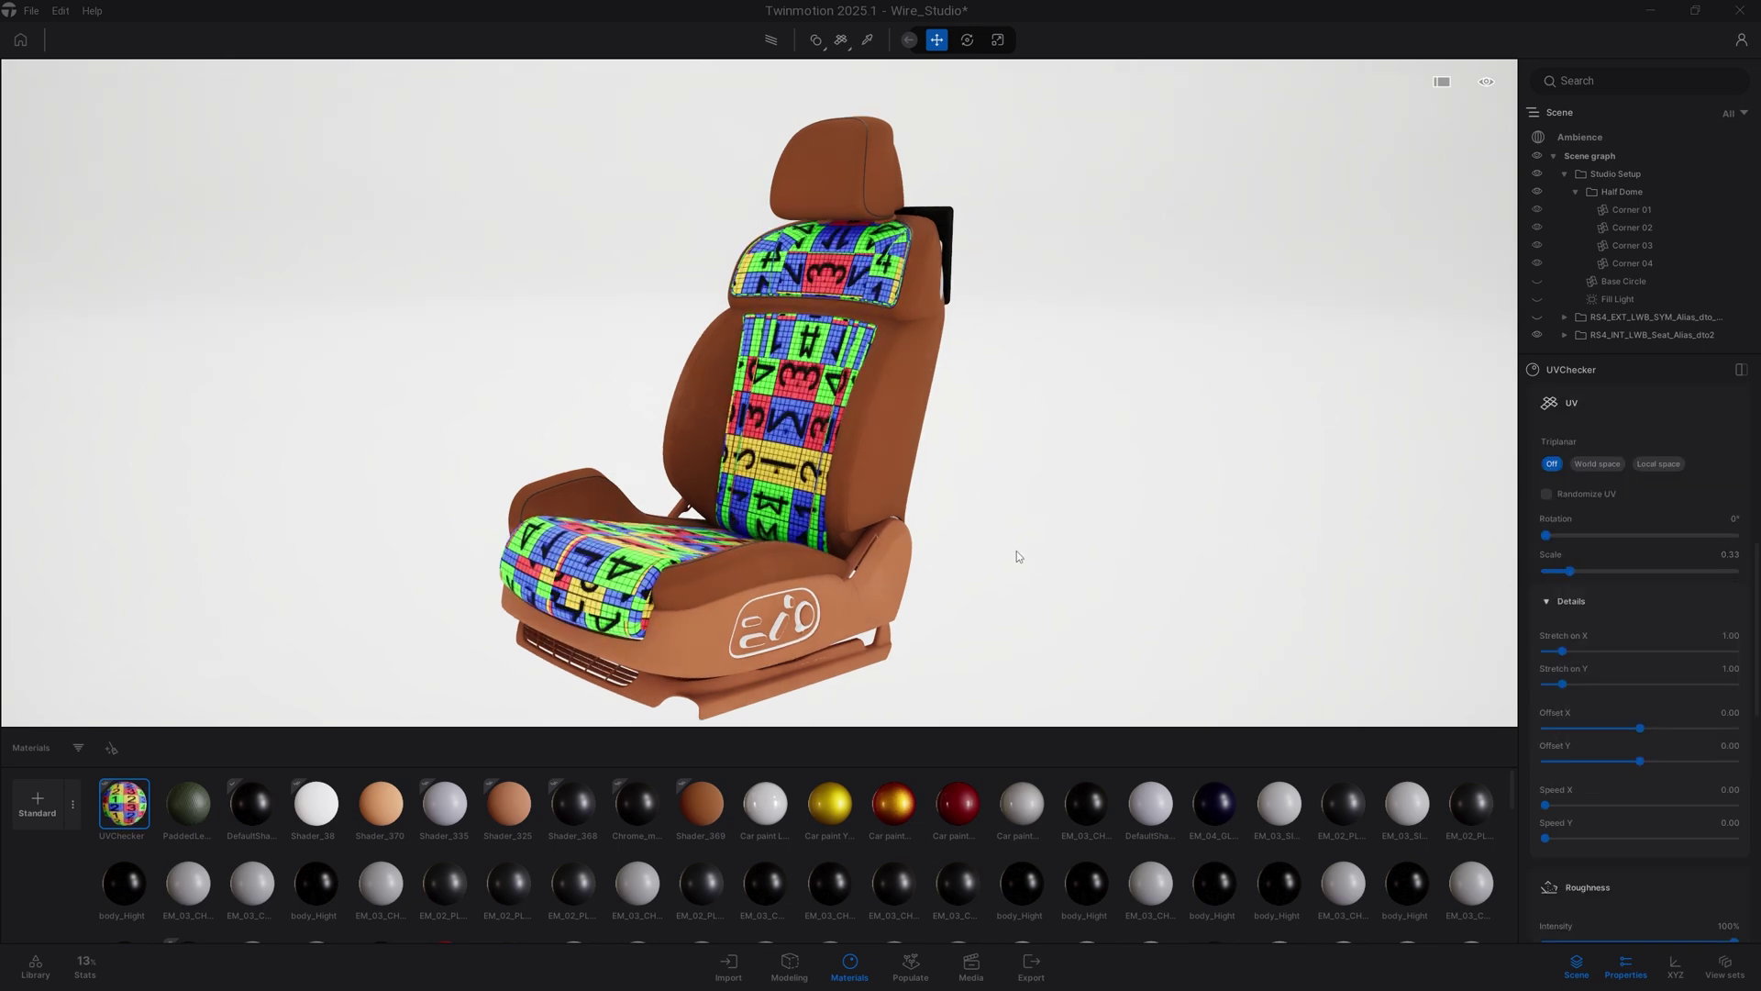
scroll(1016, 555, up, 5)
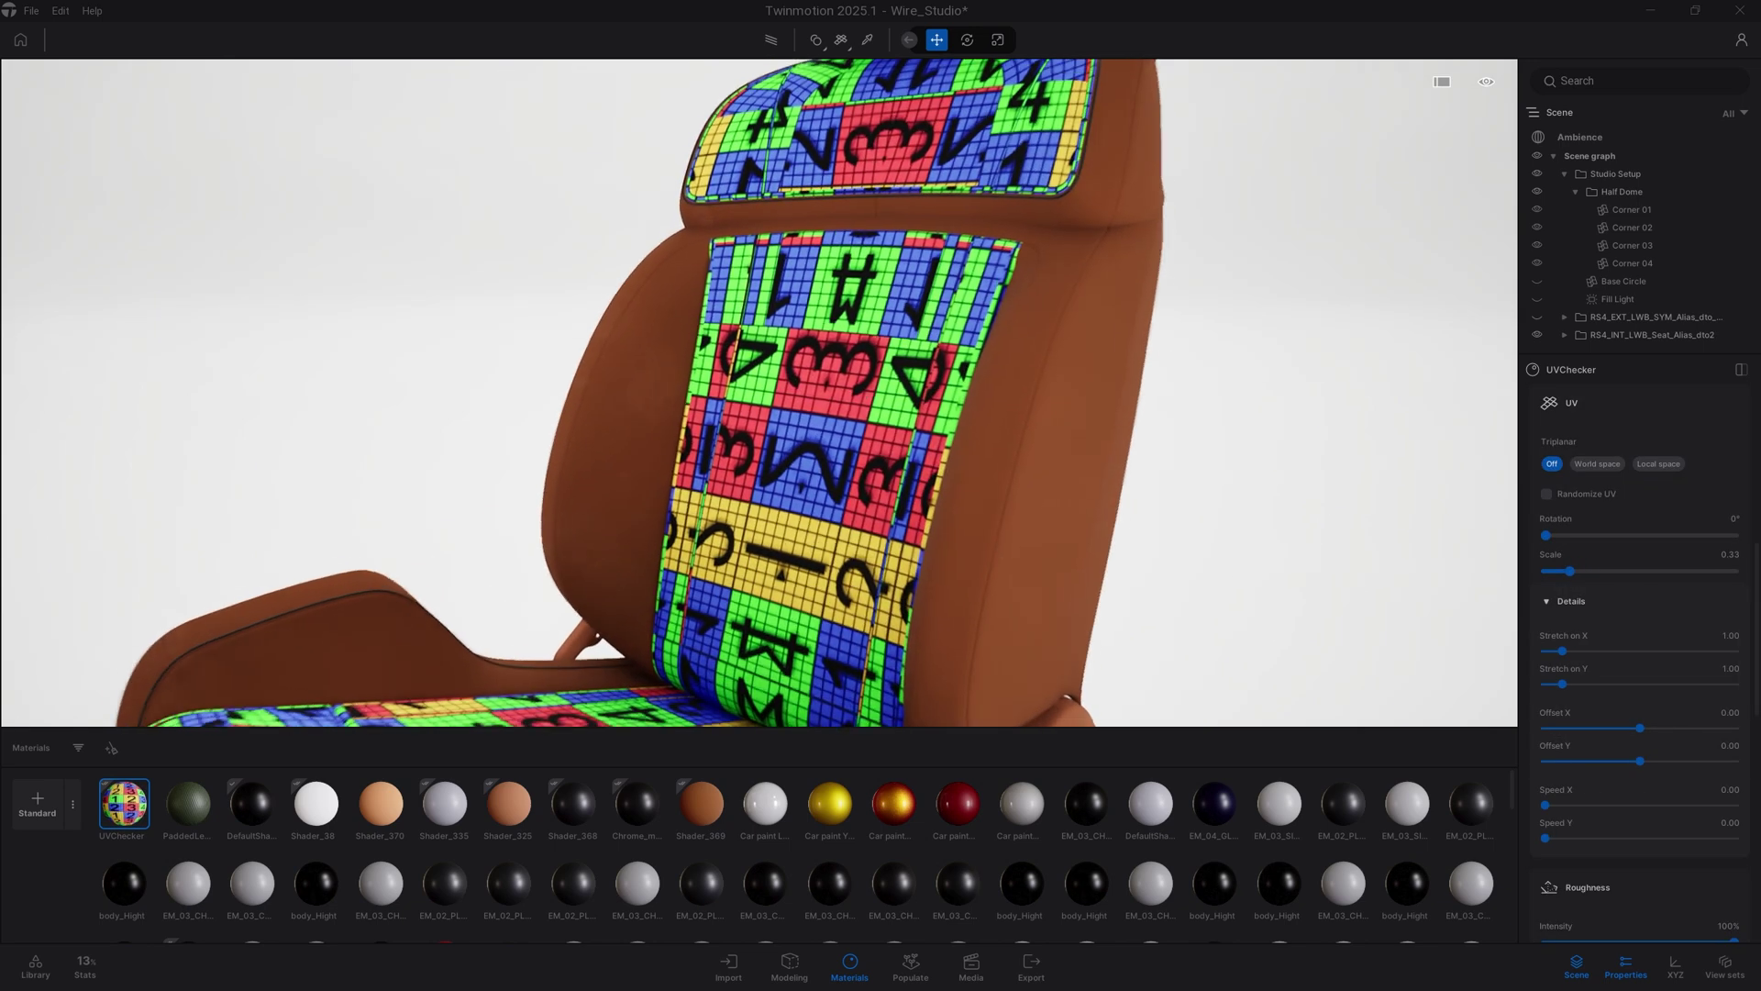
Put the PaddedLeather material back on the seat's center inserts and check its stitching on the backrest.
click(189, 804)
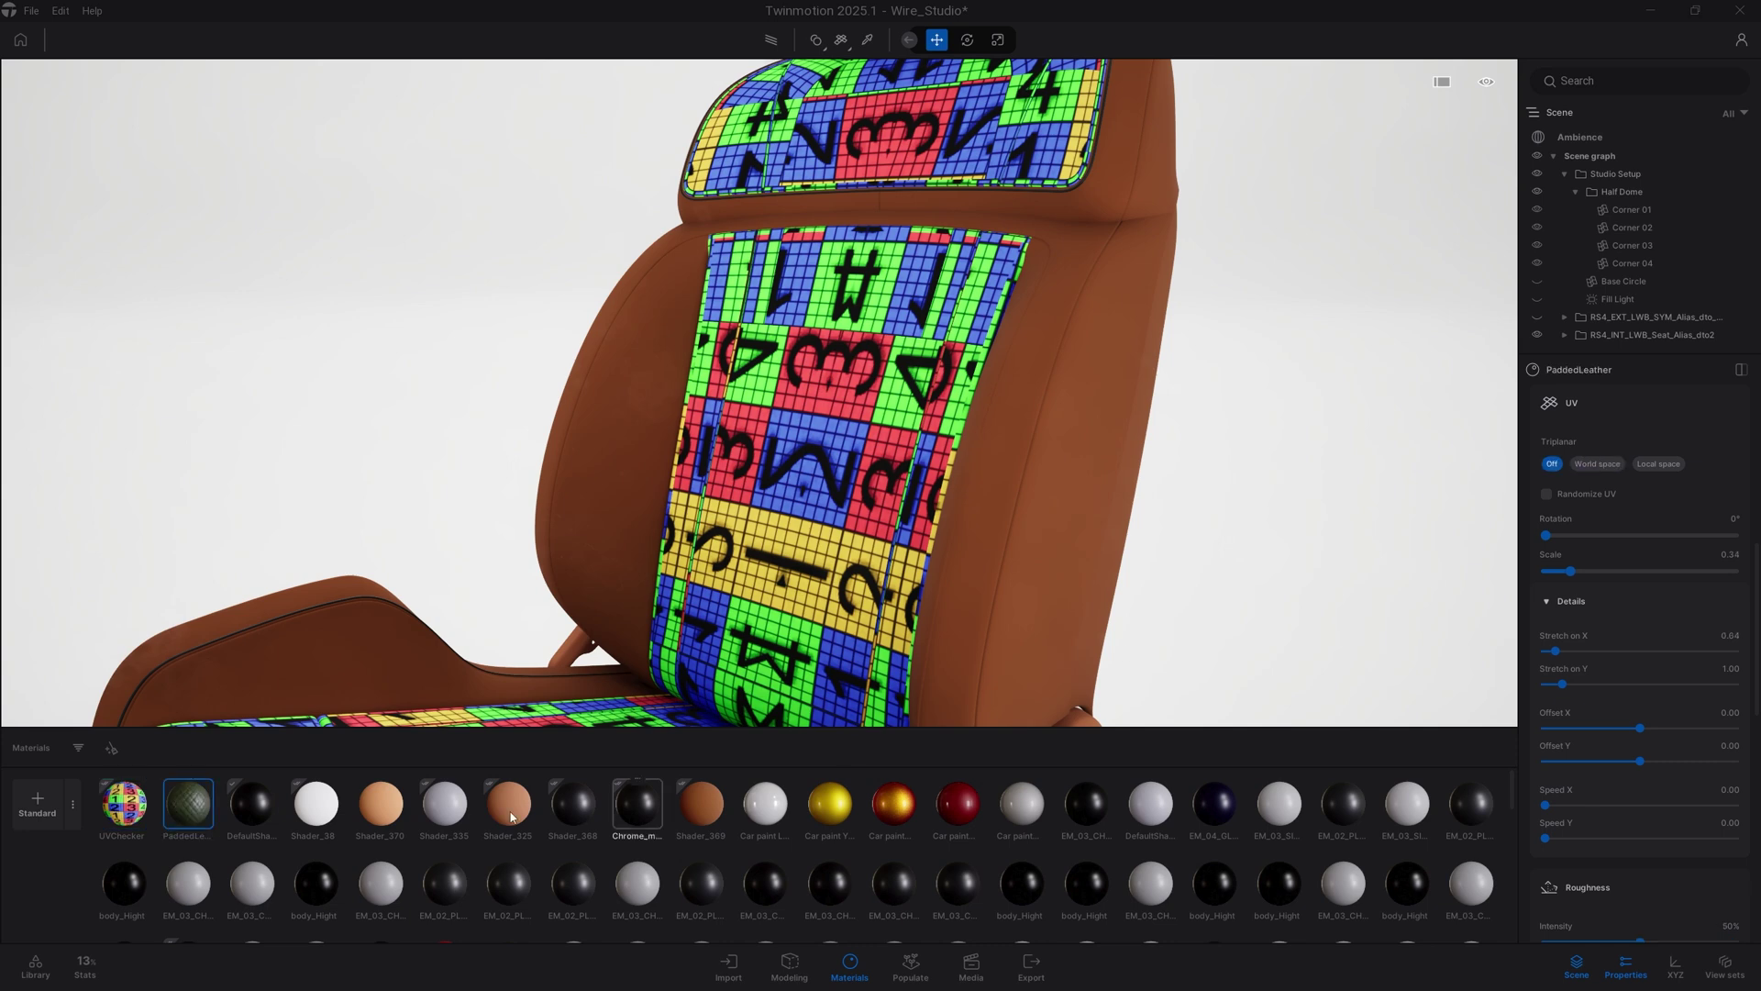
drag(181, 812, 769, 495)
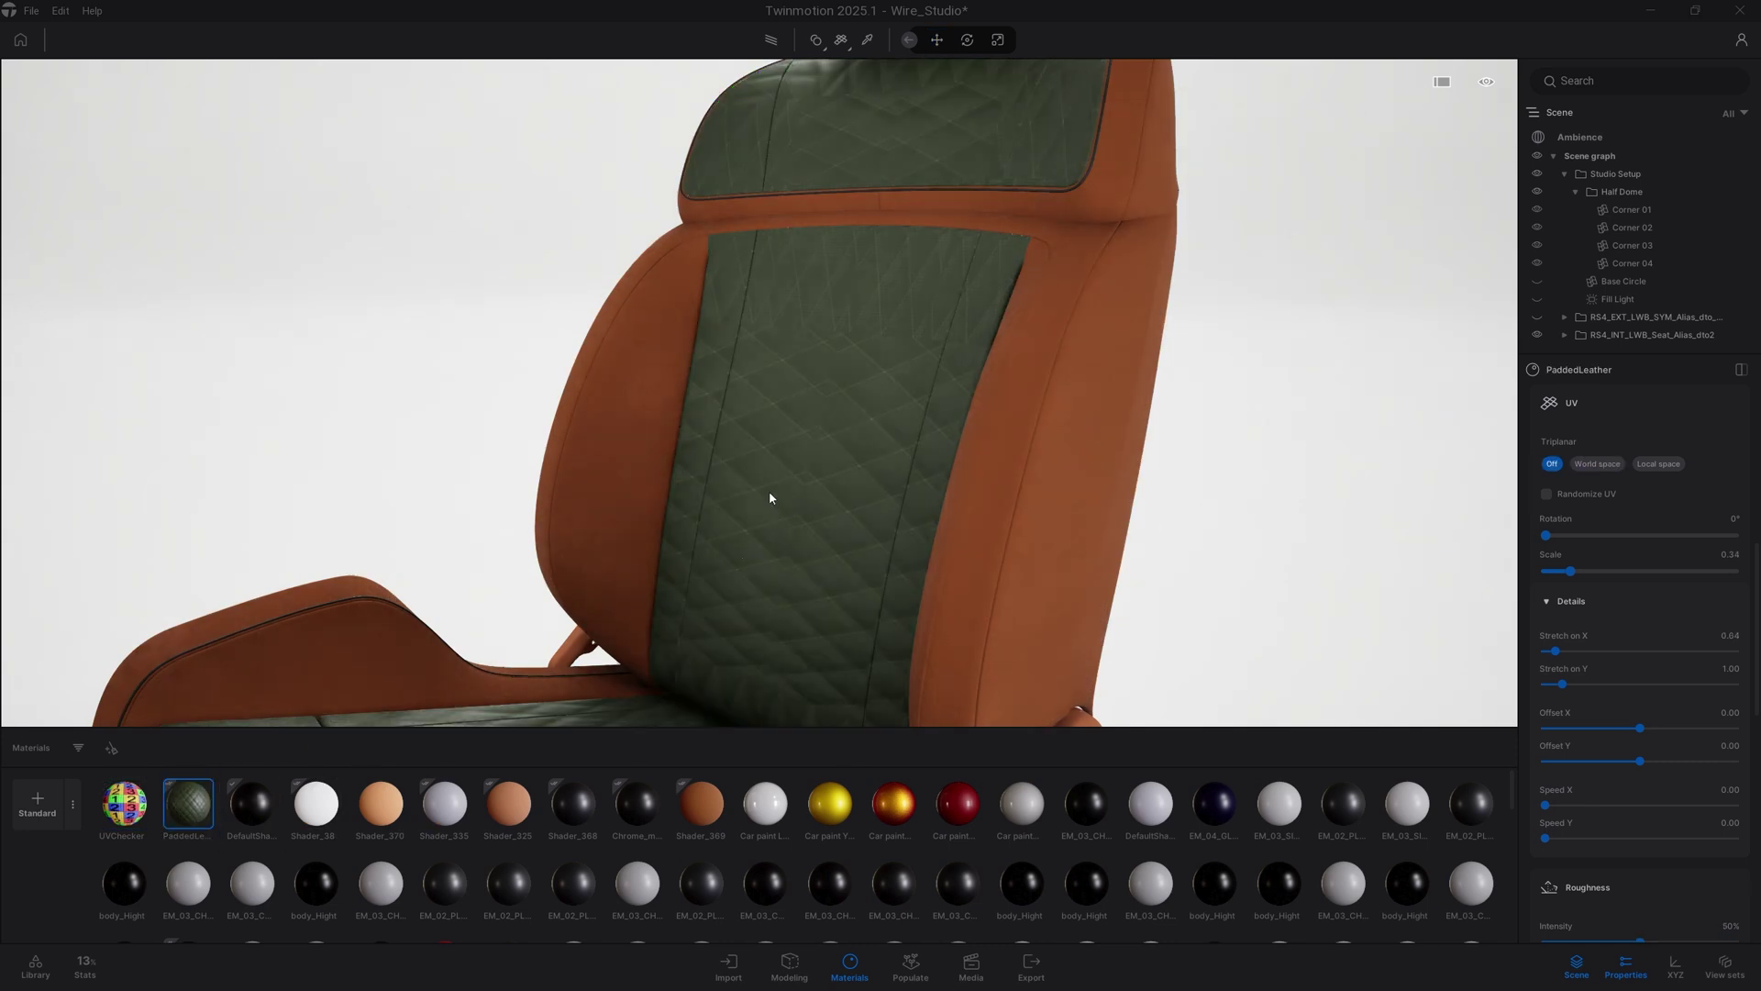
shift+middle_drag(843, 464, 798, 441)
scroll(826, 422, up, 2)
scroll(798, 440, up, 2)
scroll(828, 428, down, 5)
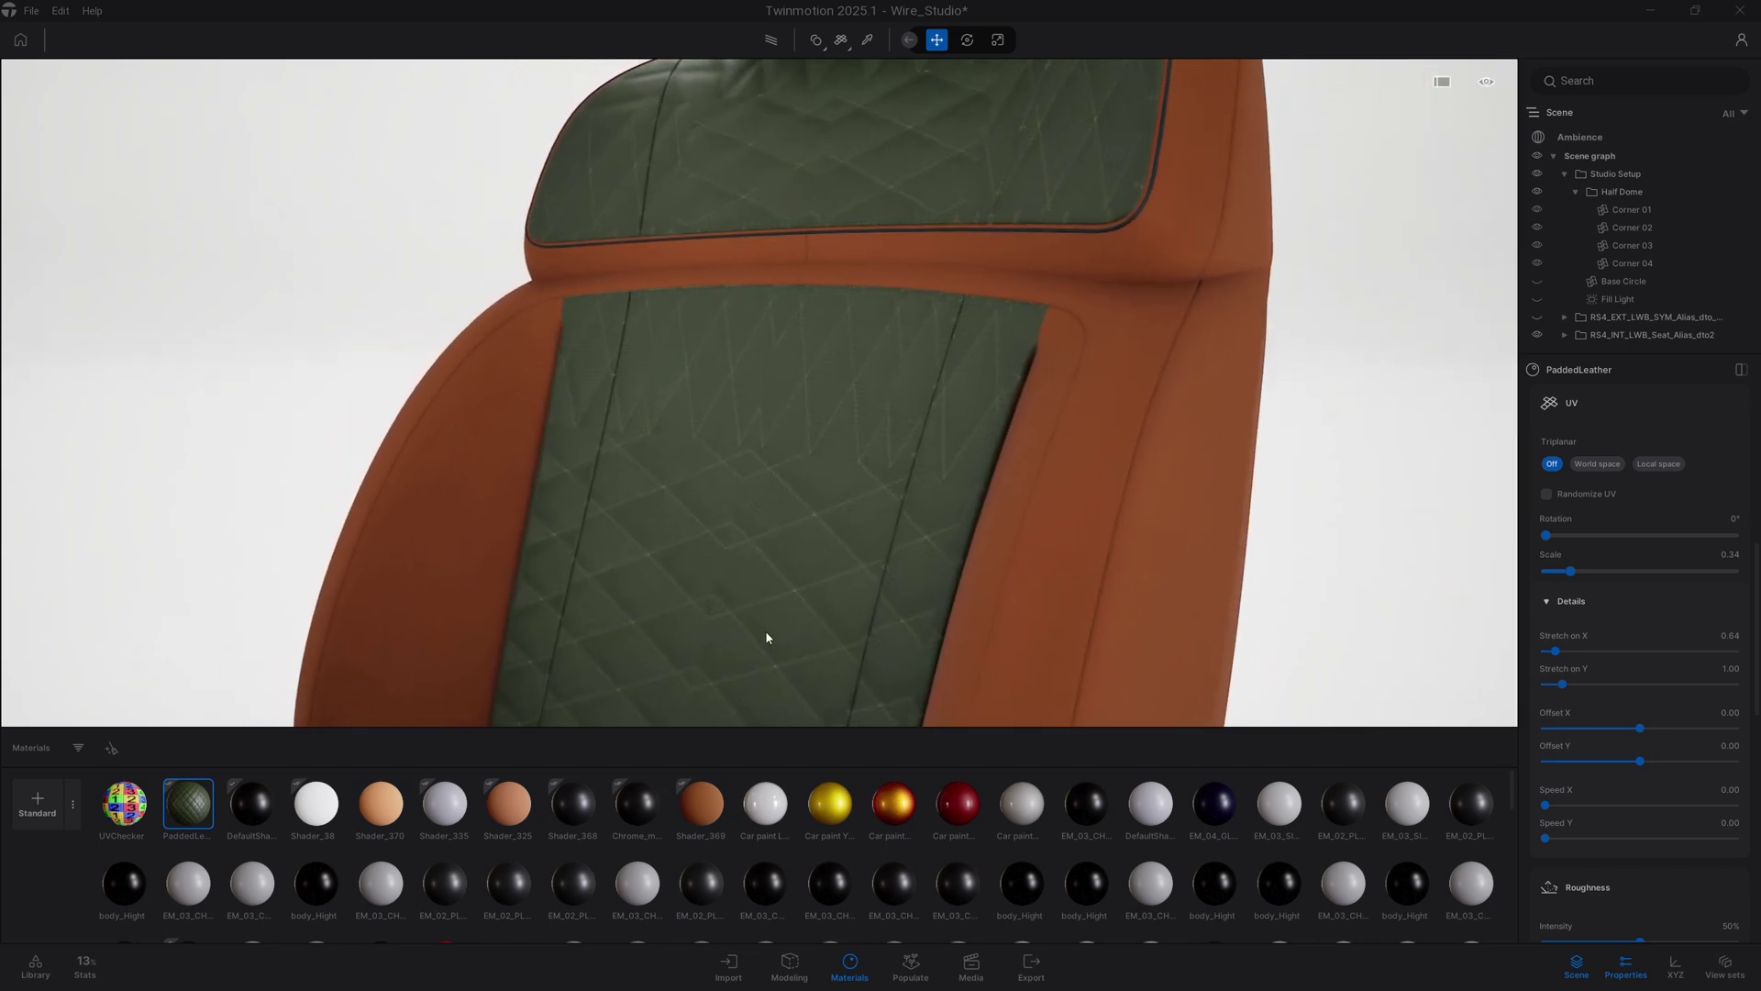
Set the PaddedLeather material's triplanar projection to World space, with the material list closed for a larger view.
click(848, 959)
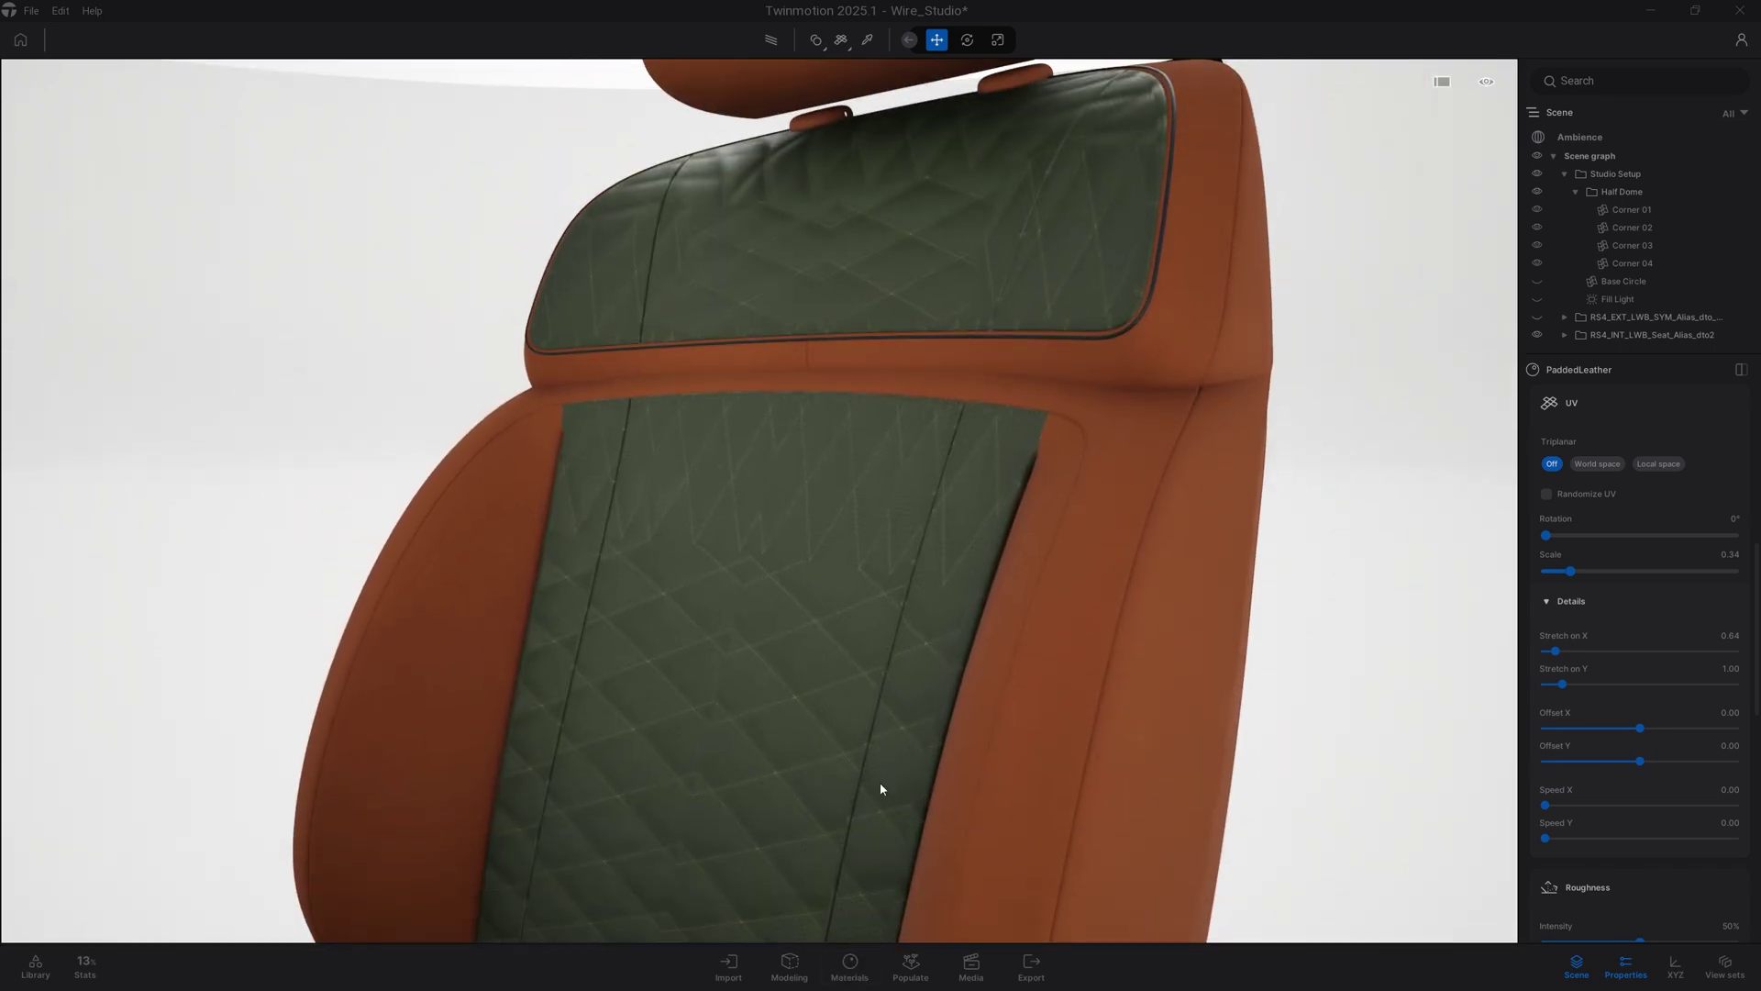
scroll(881, 787, up, 3)
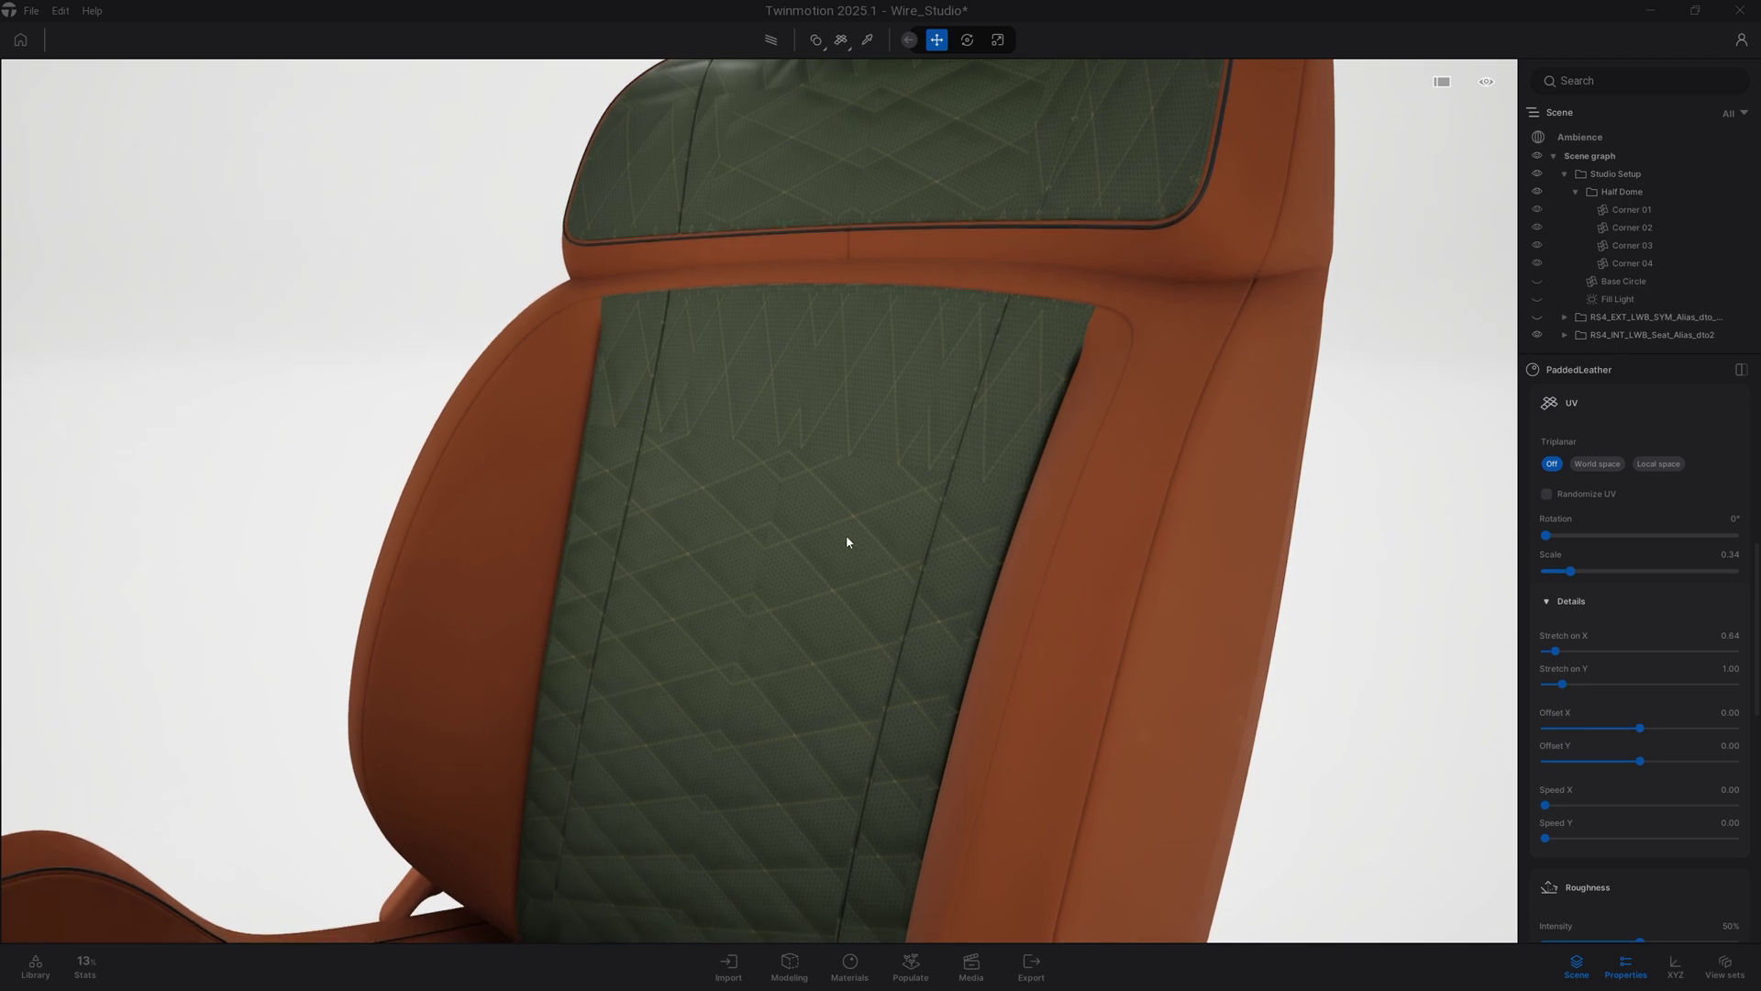
click(1596, 464)
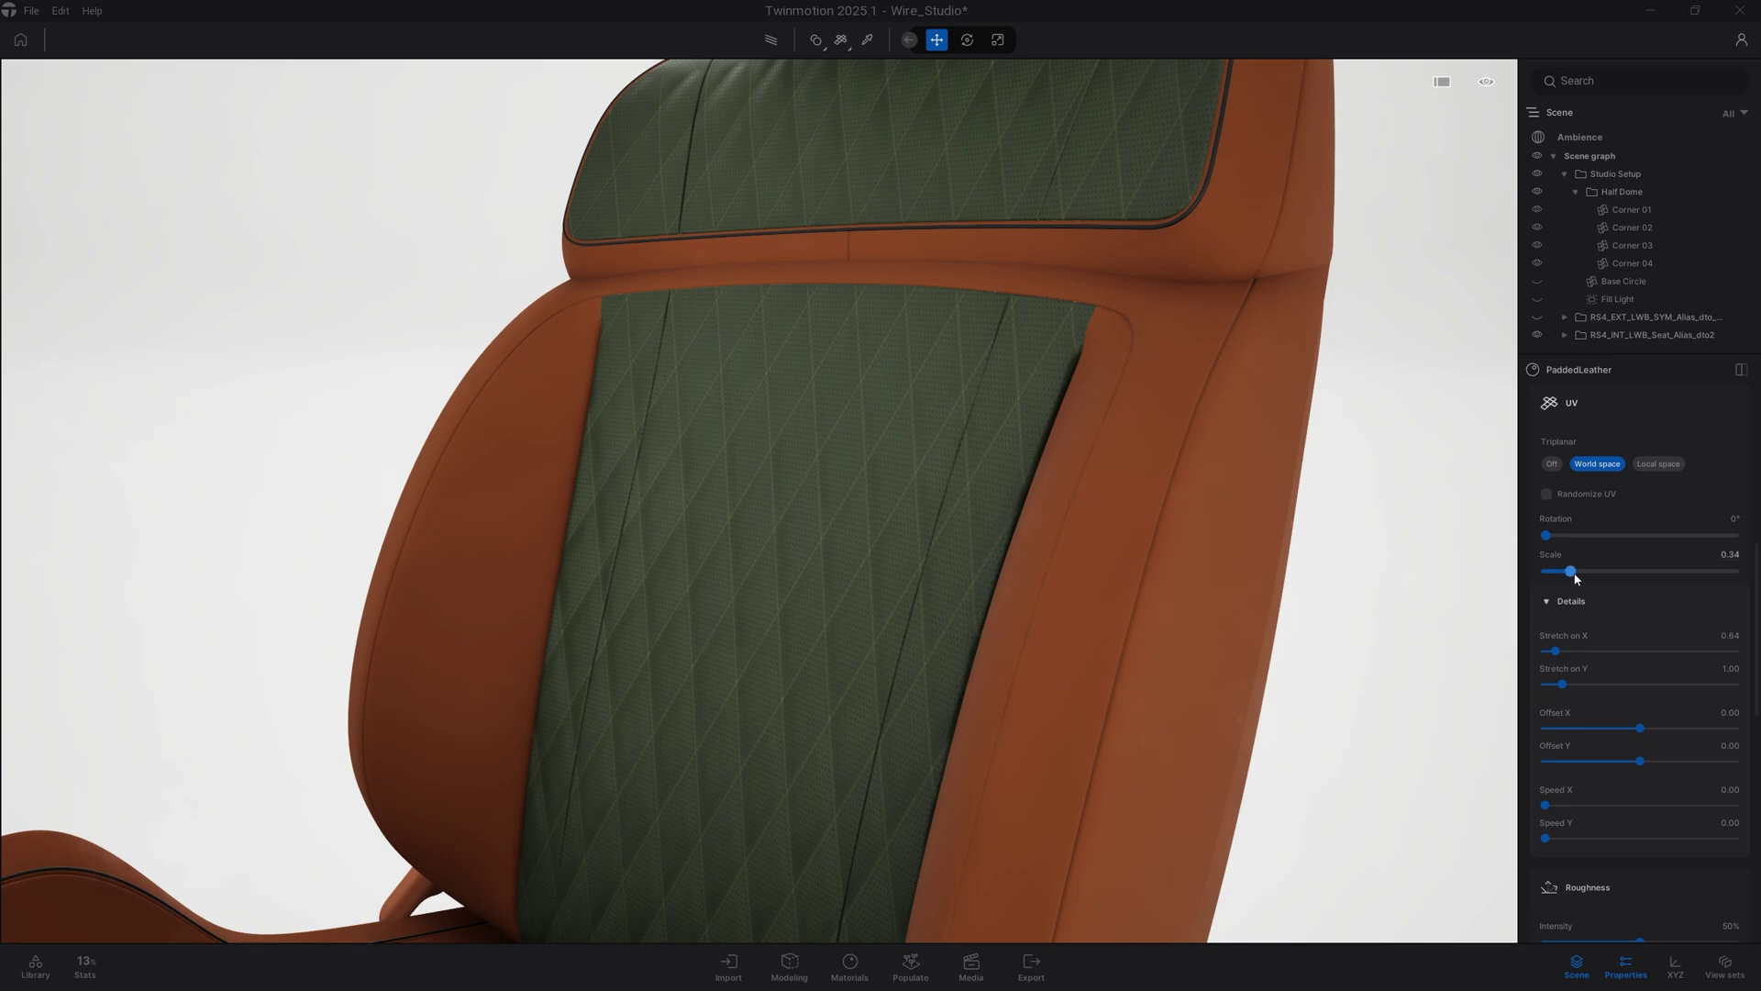
Set the PaddedLeather material's UV scale to 0.28.
drag(1571, 571, 1565, 570)
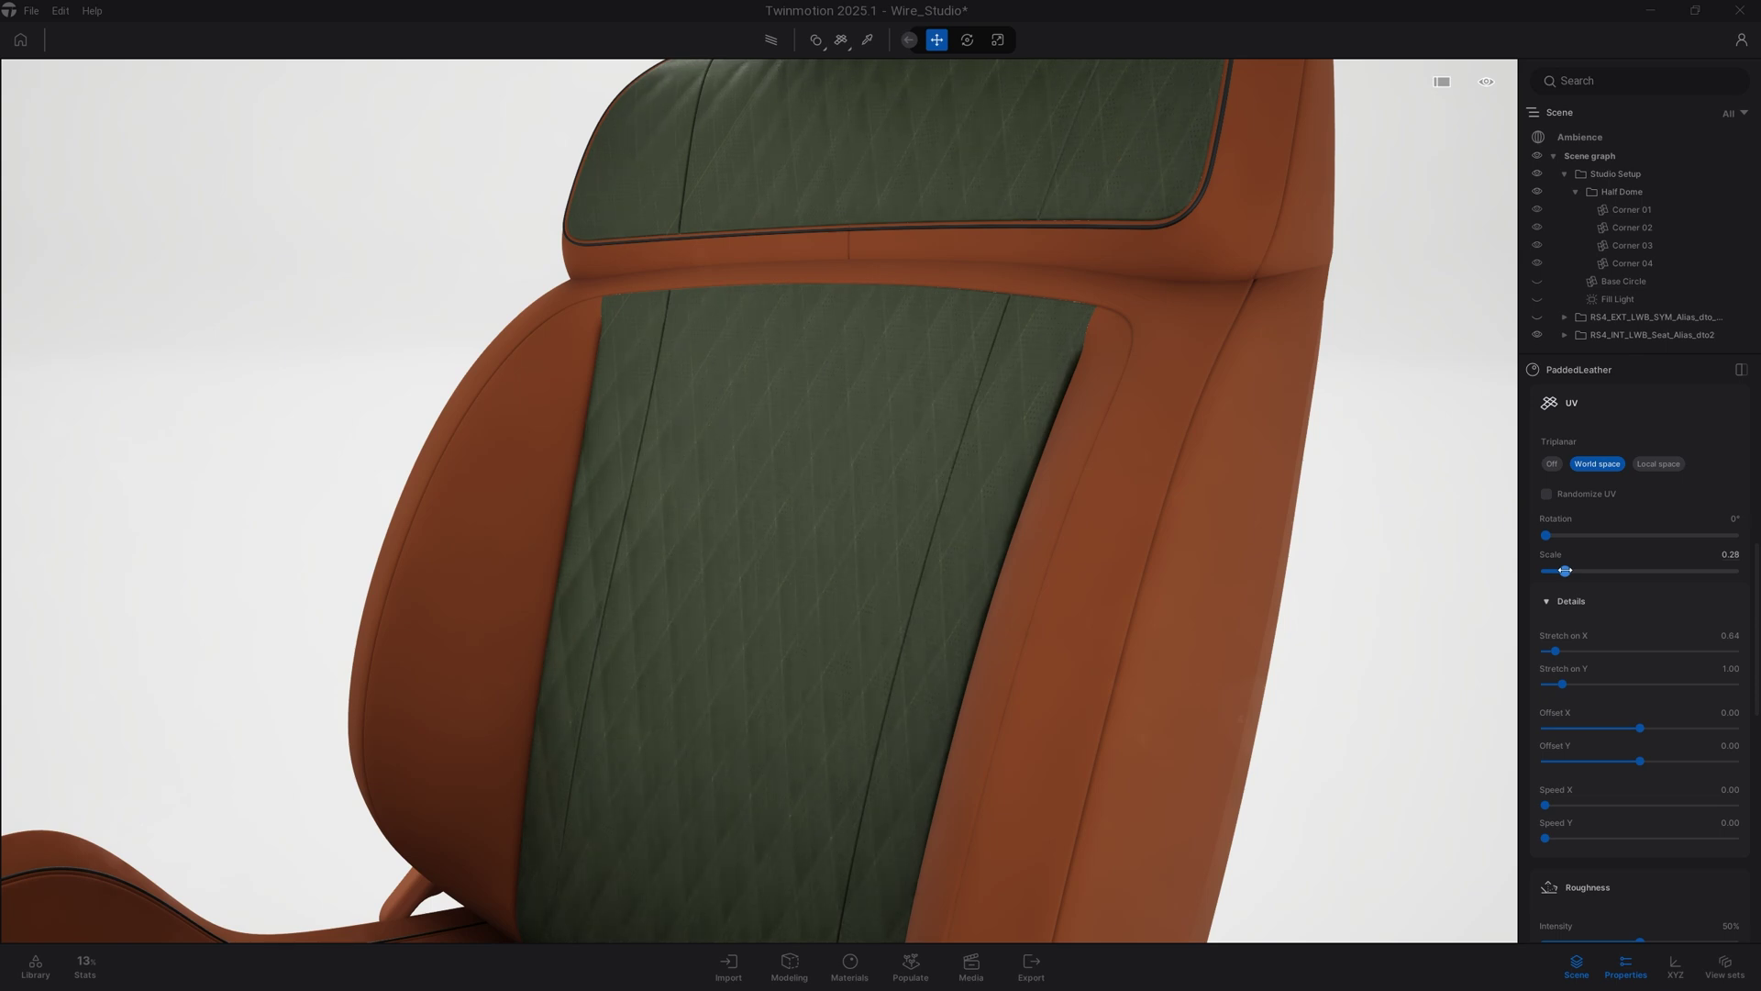
middle_drag(1090, 505, 1136, 477)
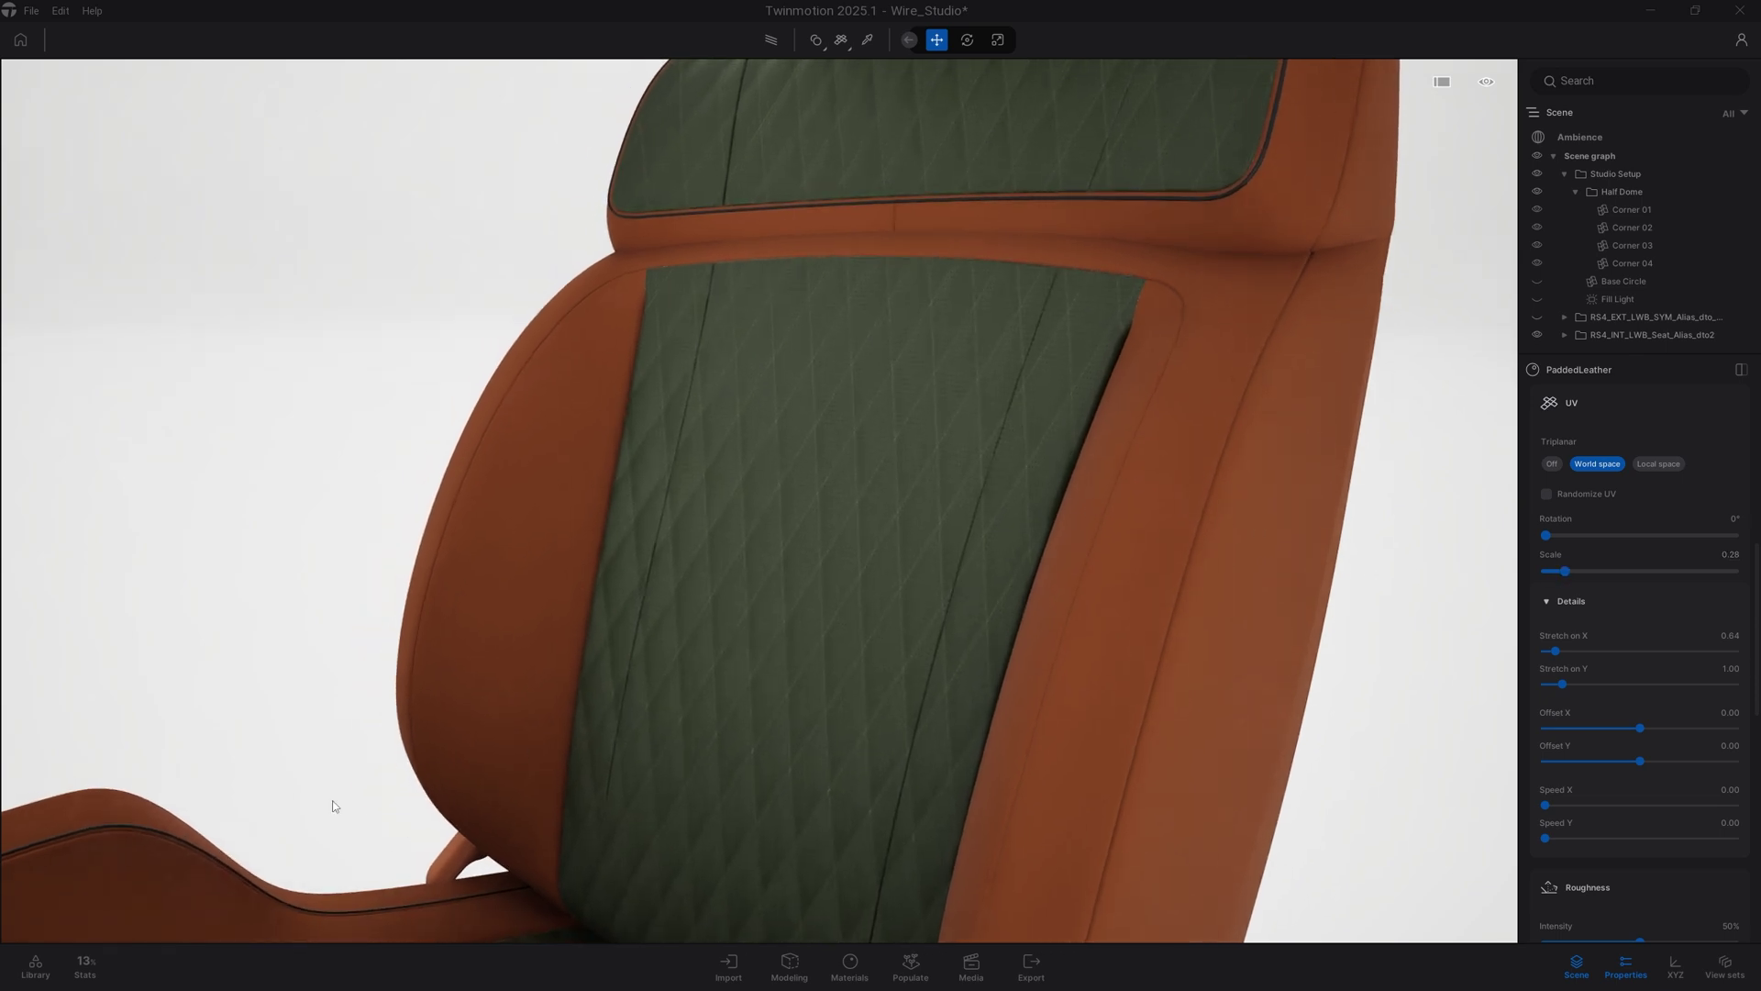
Apply the Full grain 03 leather to the seat's orange outer surfaces and set its triplanar projection to World space.
click(35, 968)
mouse_move(66, 240)
drag(66, 240, 727, 453)
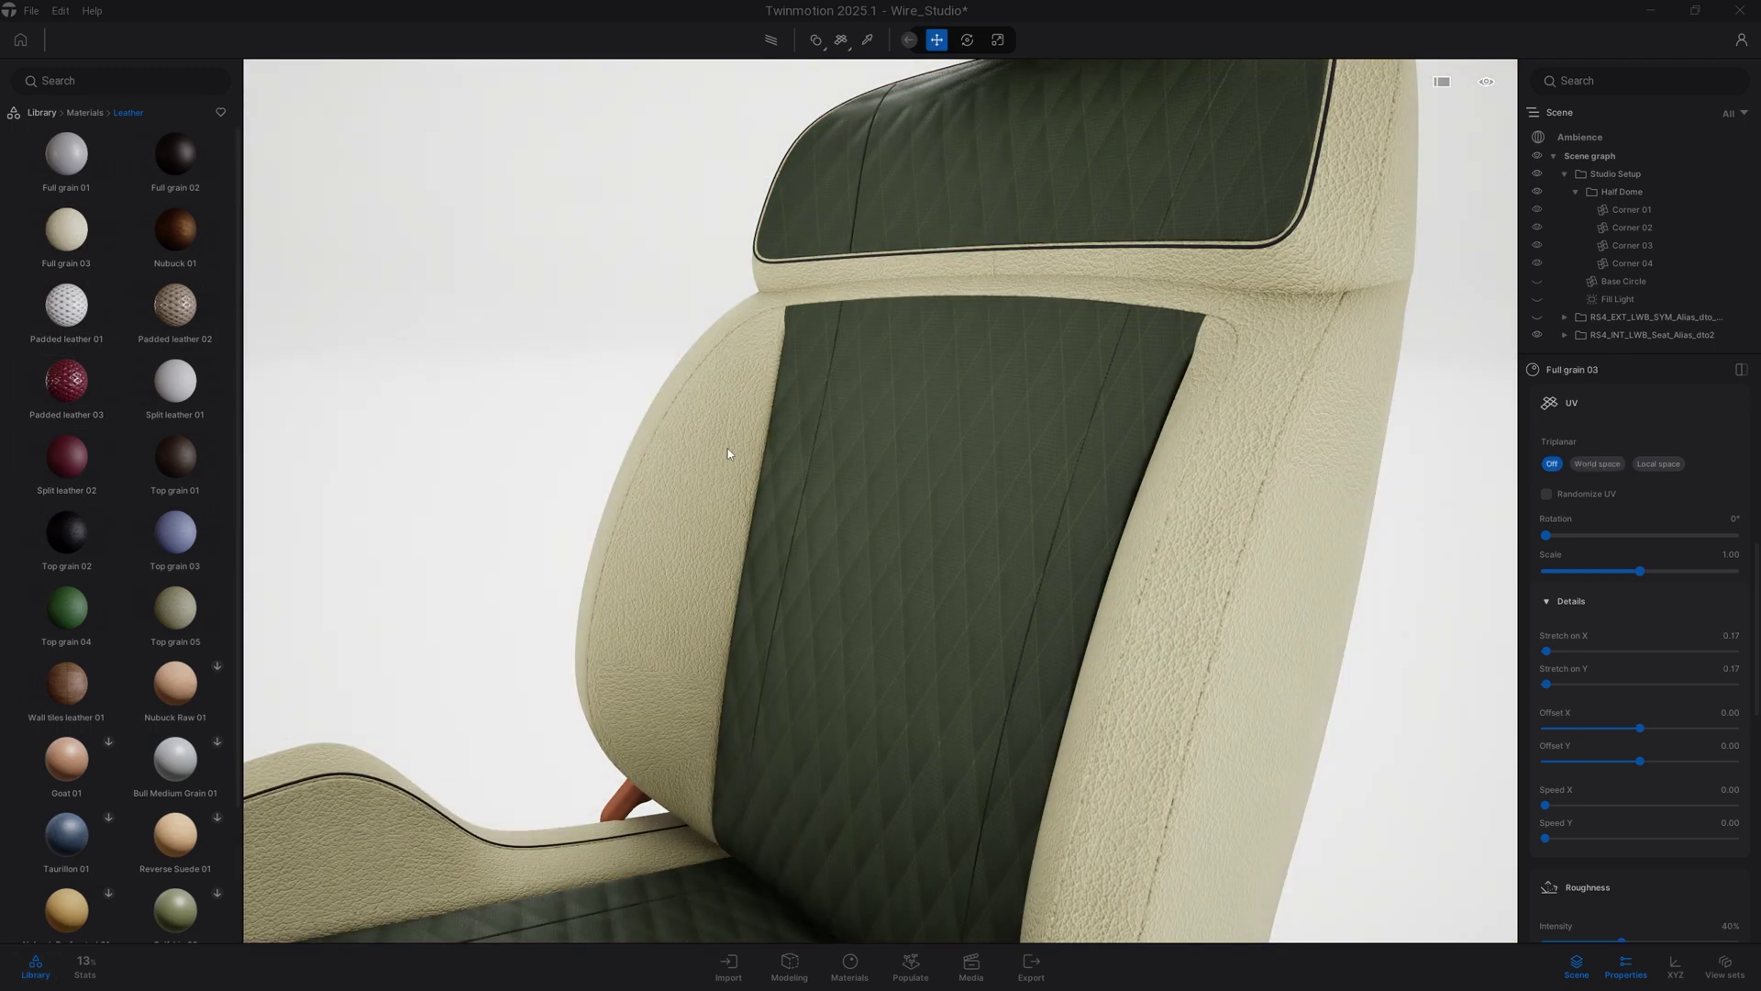
middle_drag(742, 471, 784, 403)
middle_drag(848, 514, 952, 443)
scroll(848, 514, up, 4)
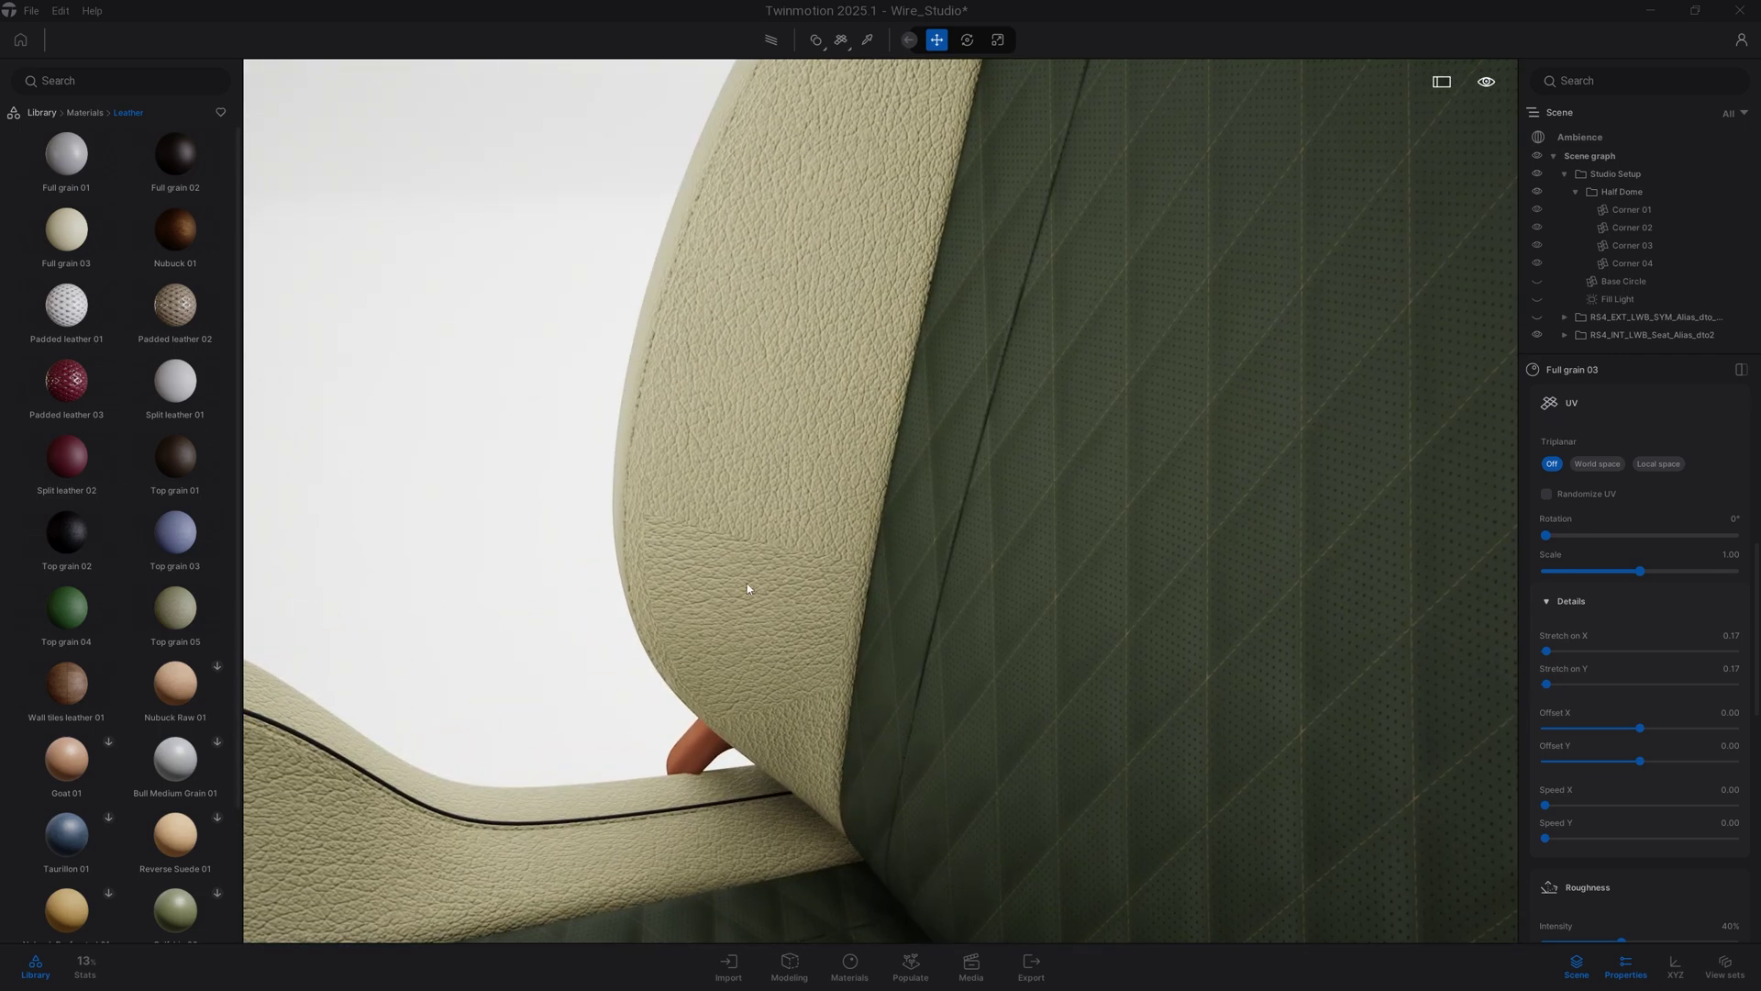
click(1598, 464)
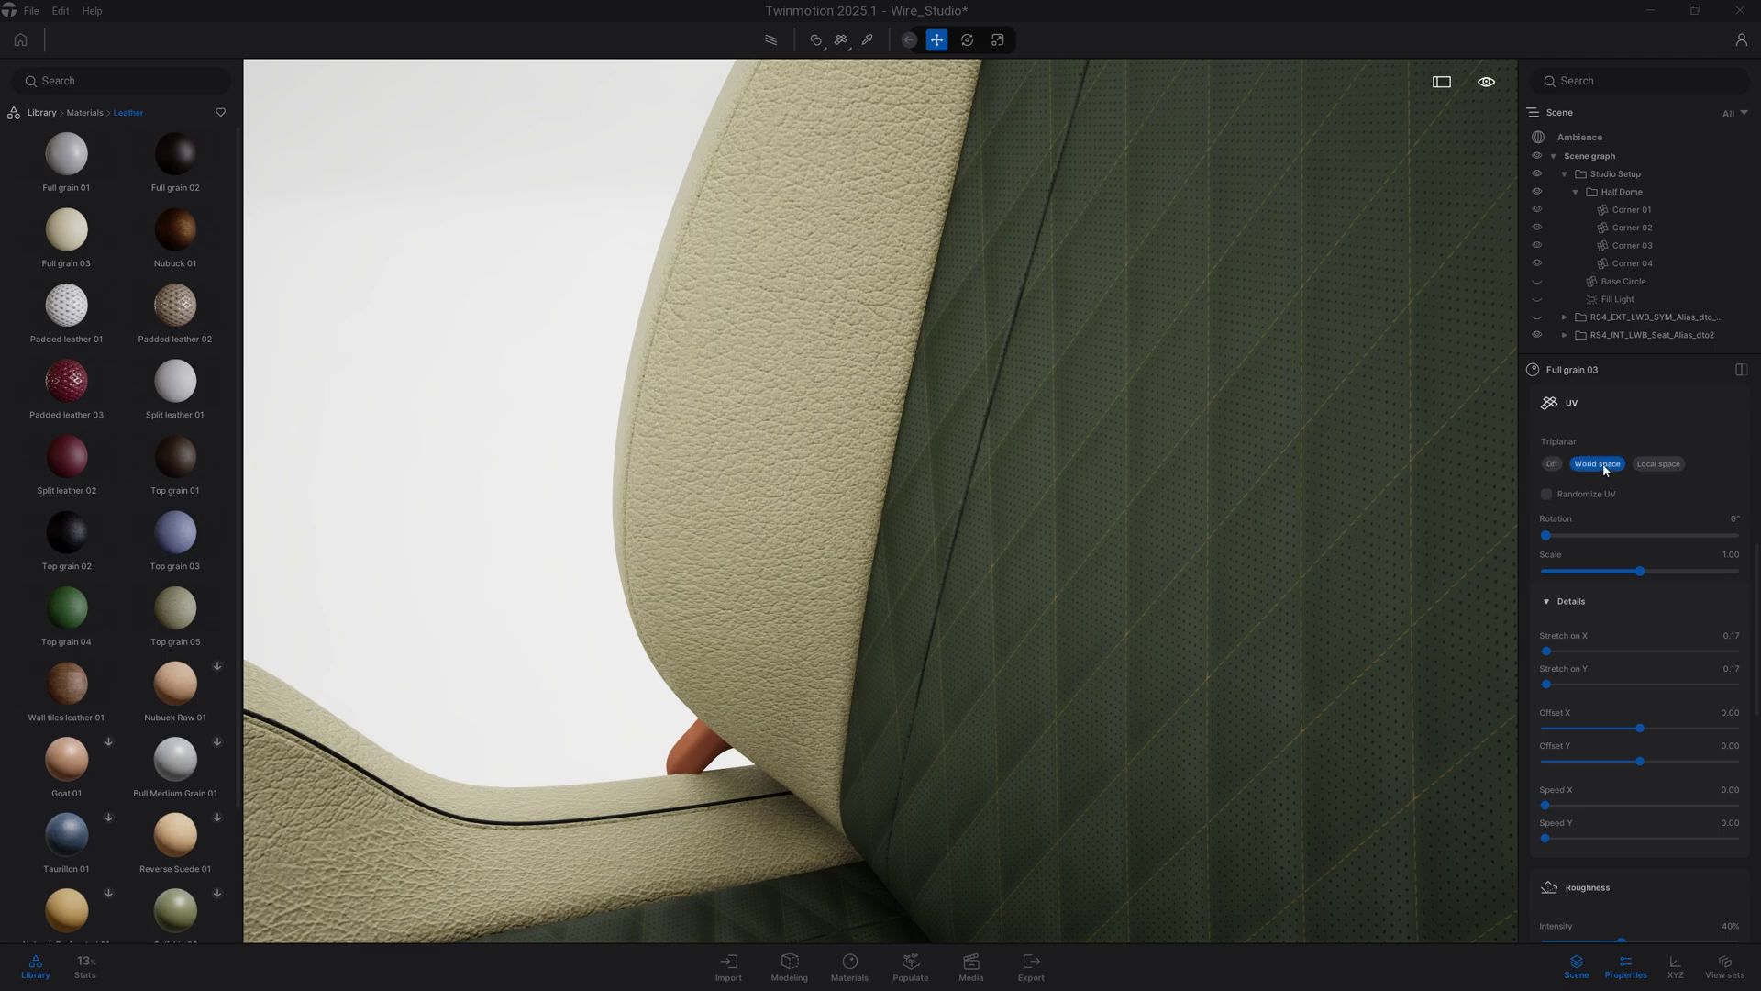
scroll(1646, 705, down, 3)
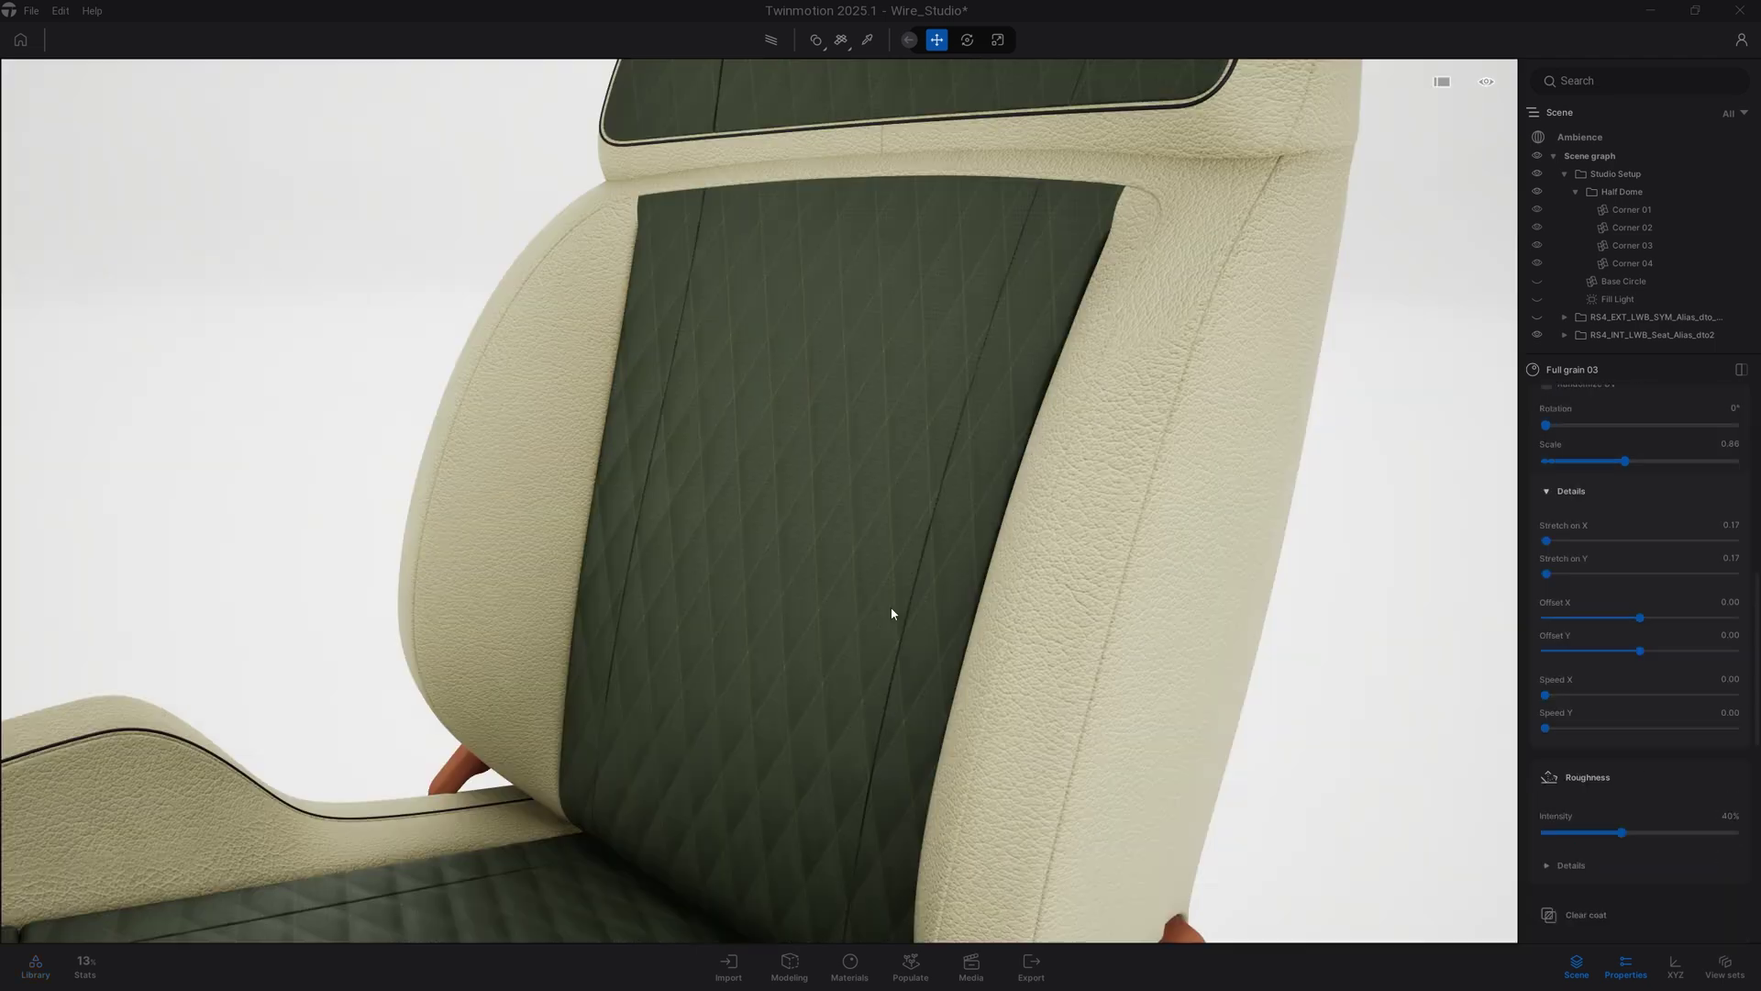
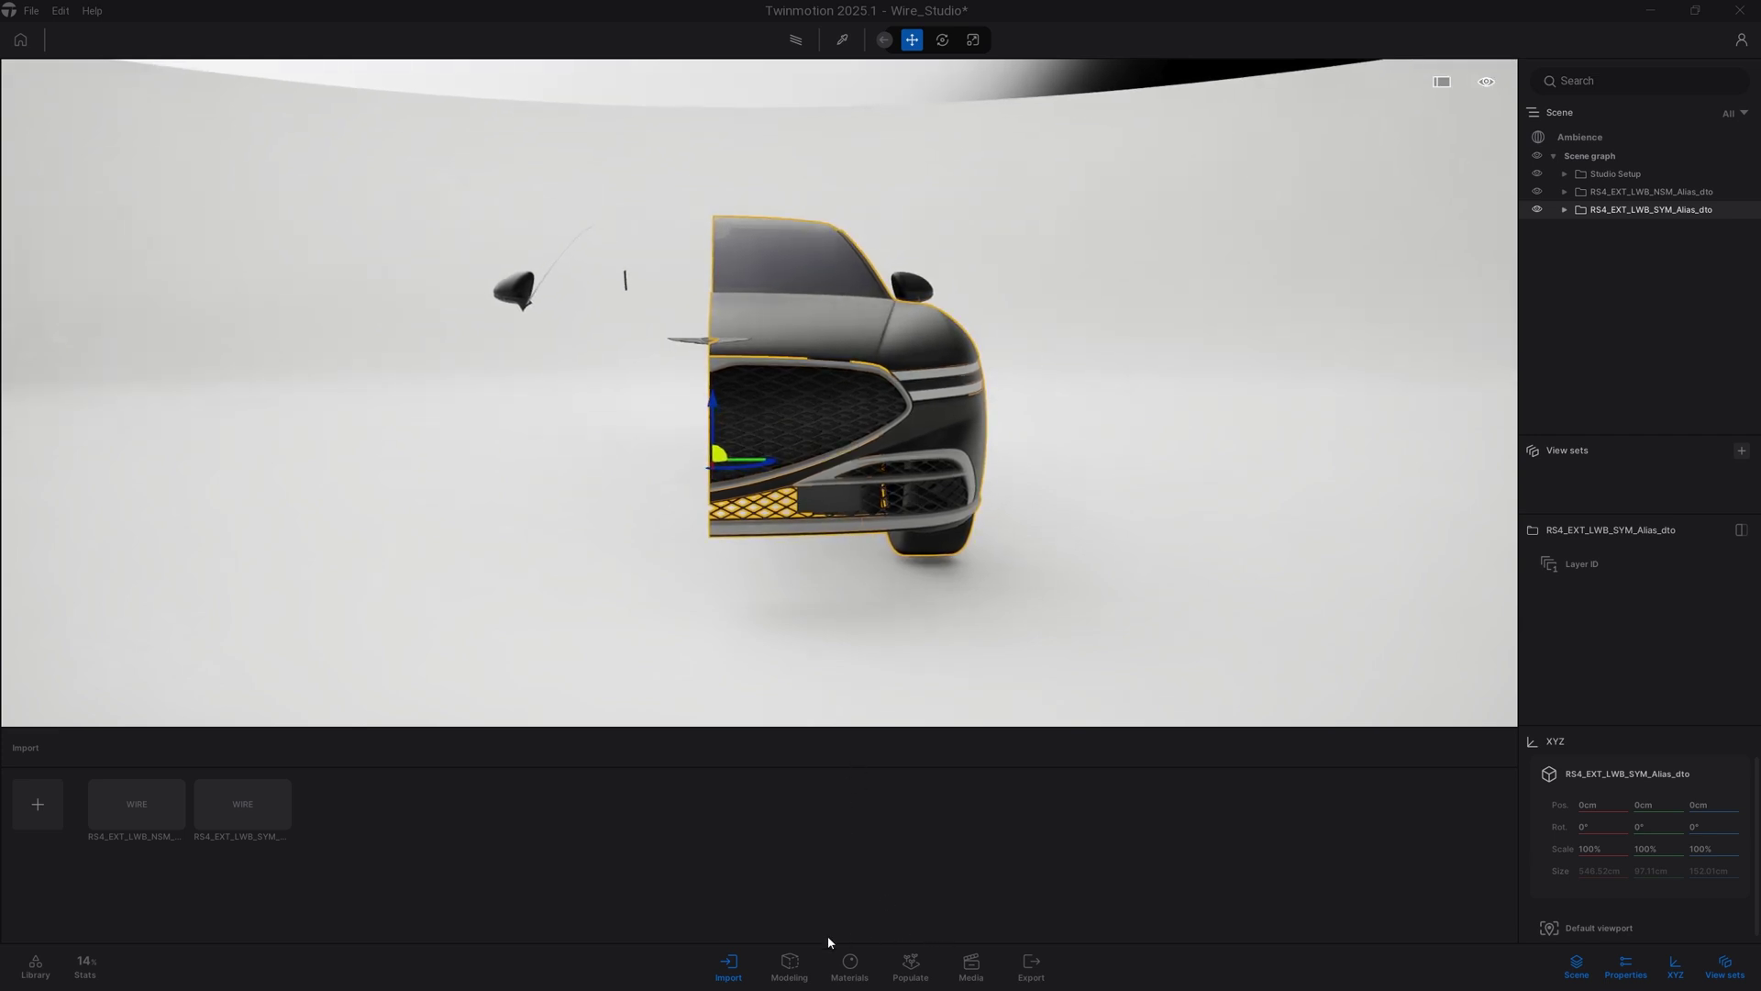
Set up a Mirror modeling operation on the half-car object RS4_EXT_LWB_SYM_Alias_dto with the mirror direction Right.
click(790, 965)
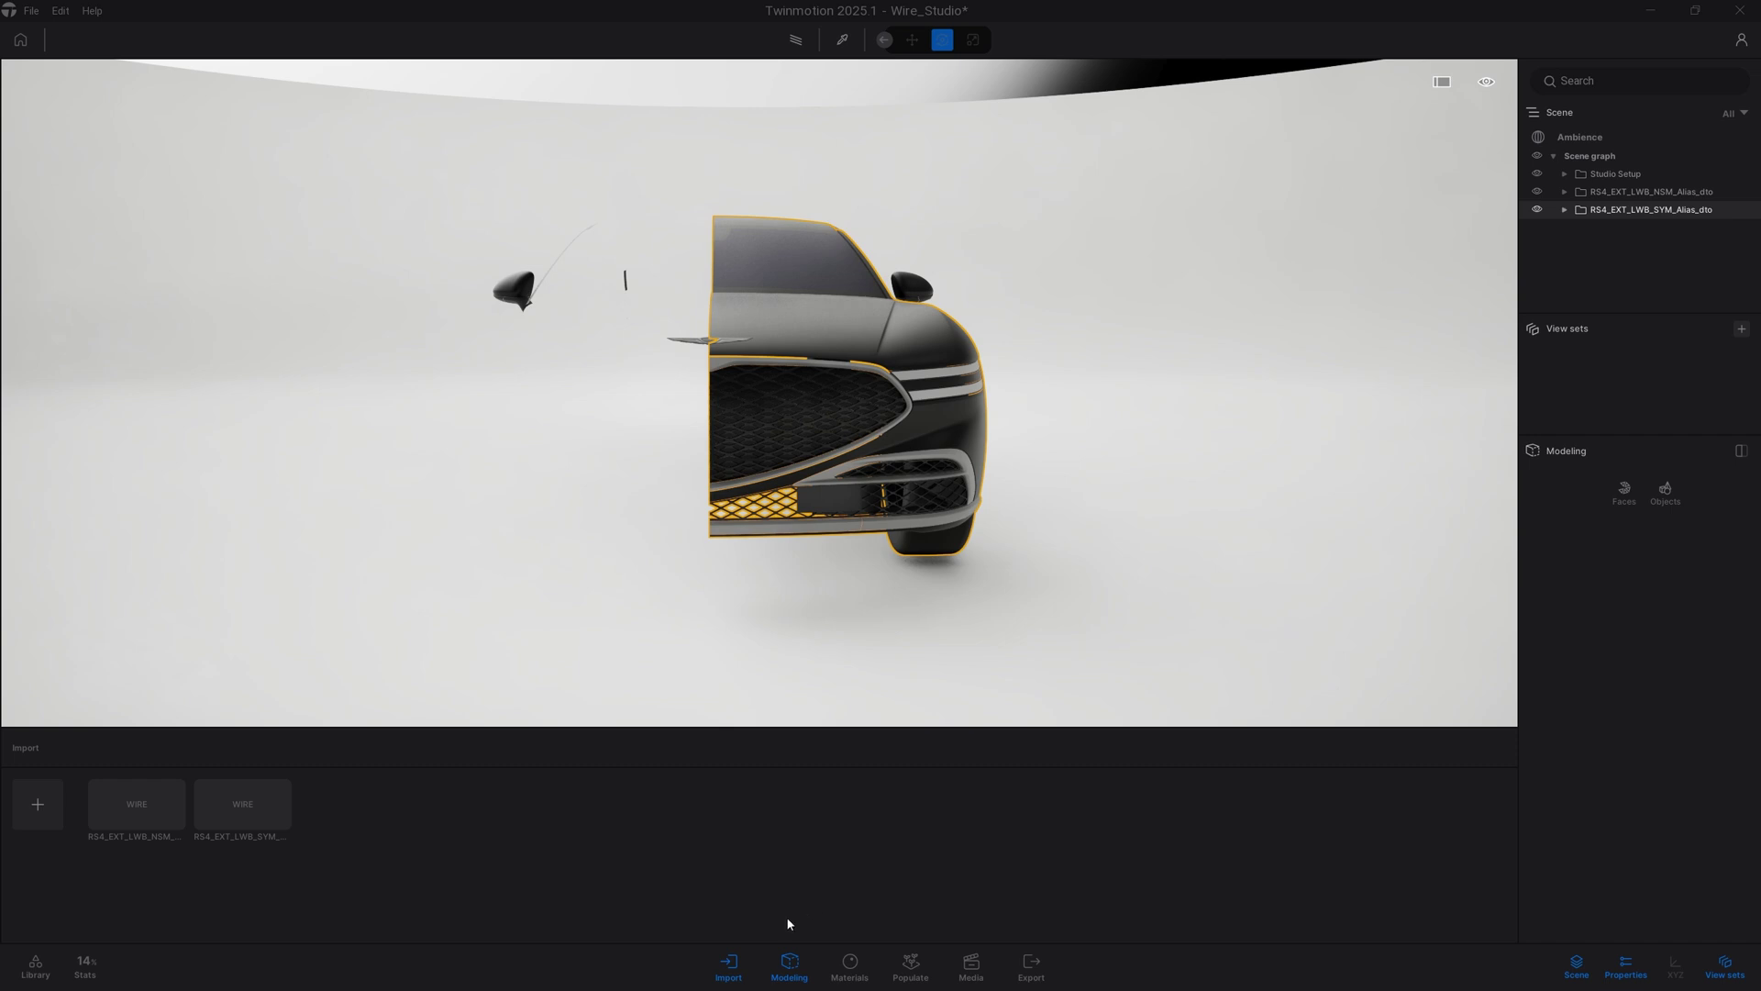
click(728, 964)
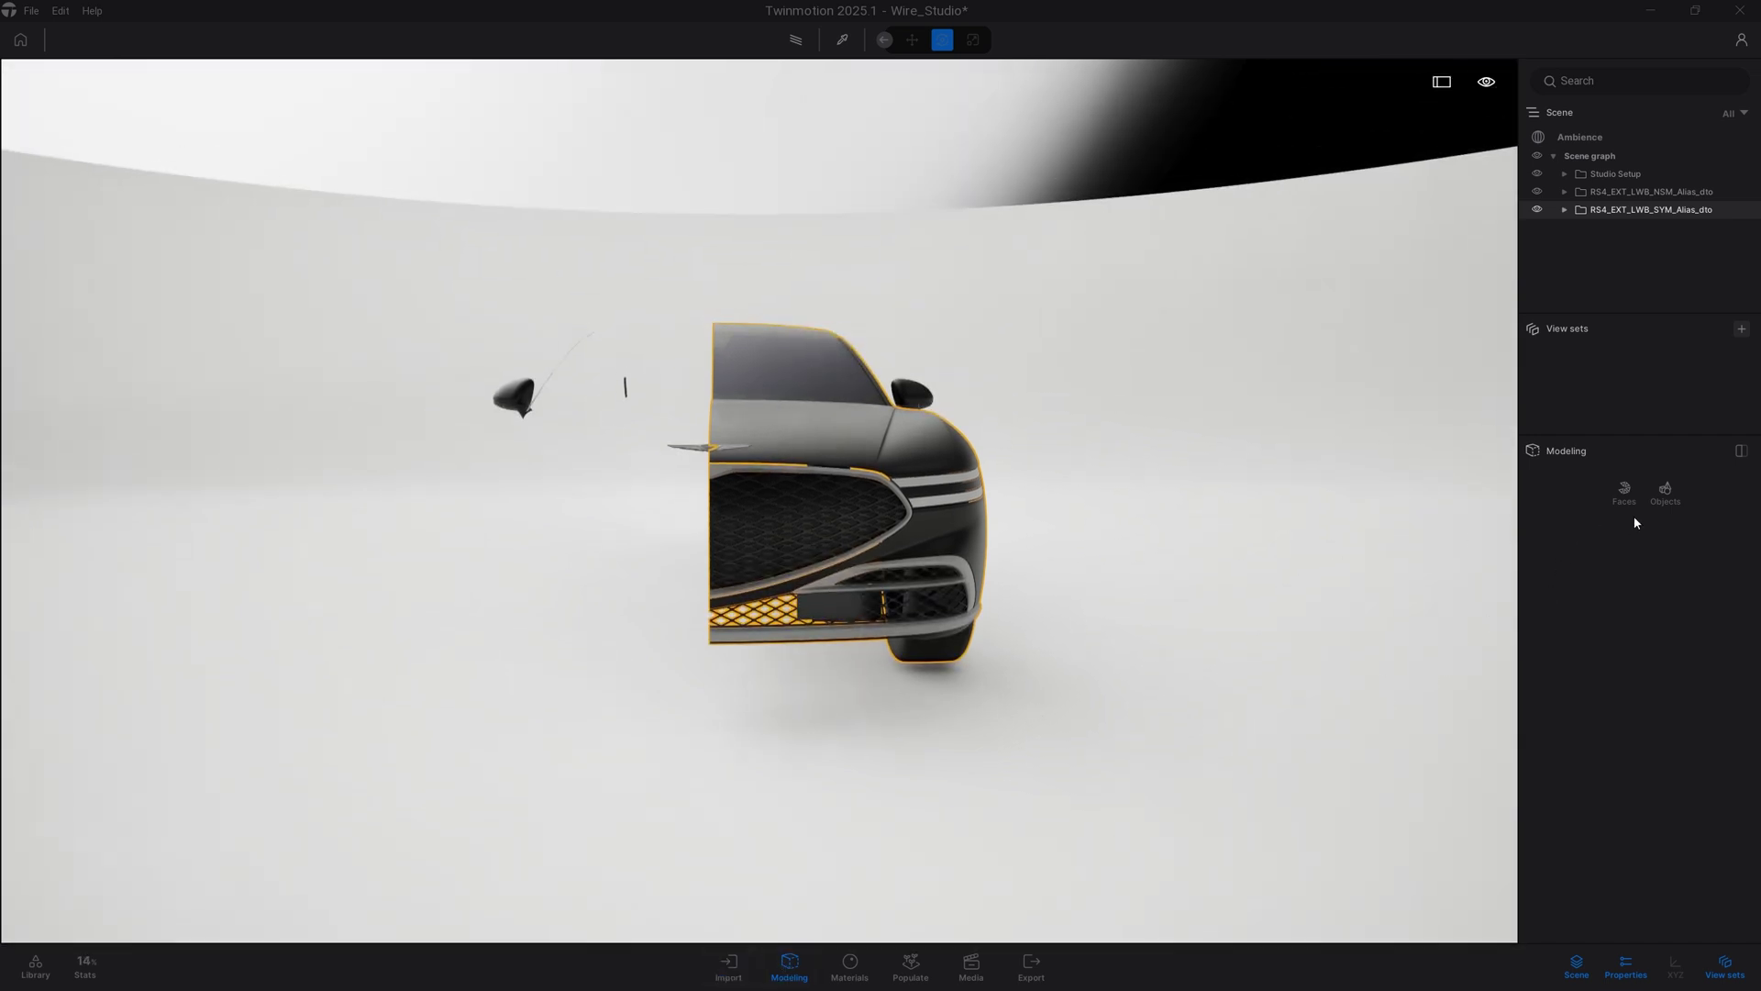
click(1662, 500)
click(1563, 543)
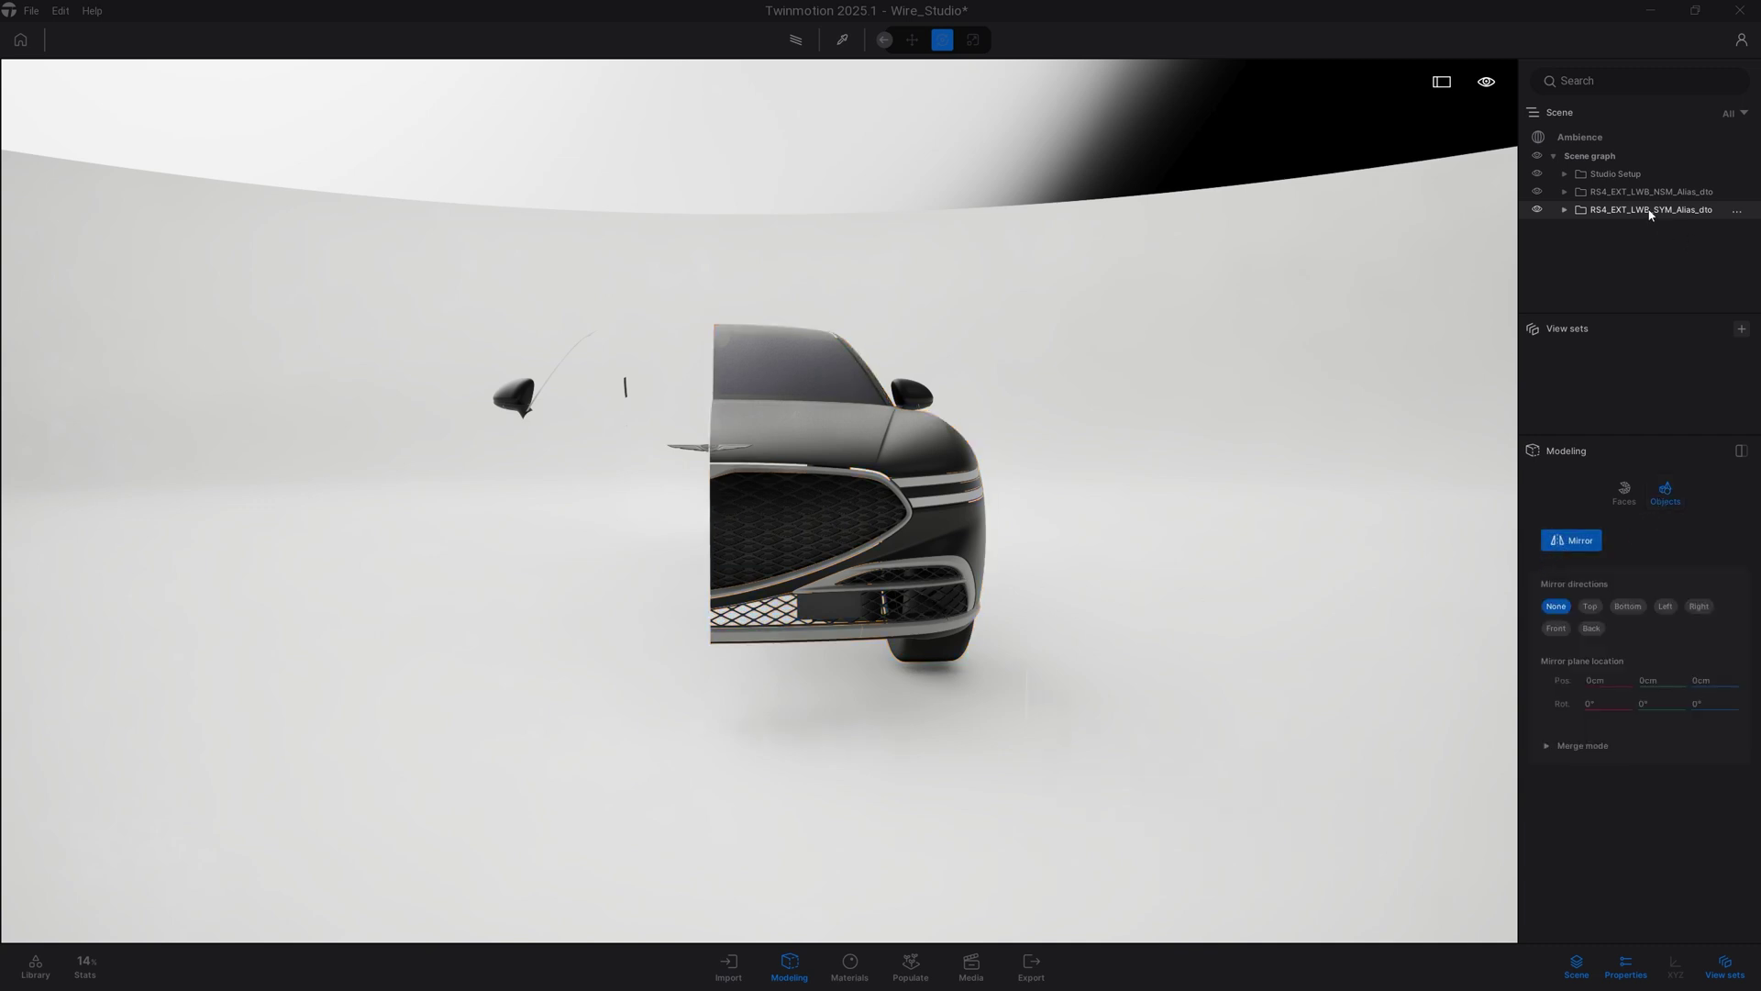
shift+middle_drag(1059, 600, 1014, 613)
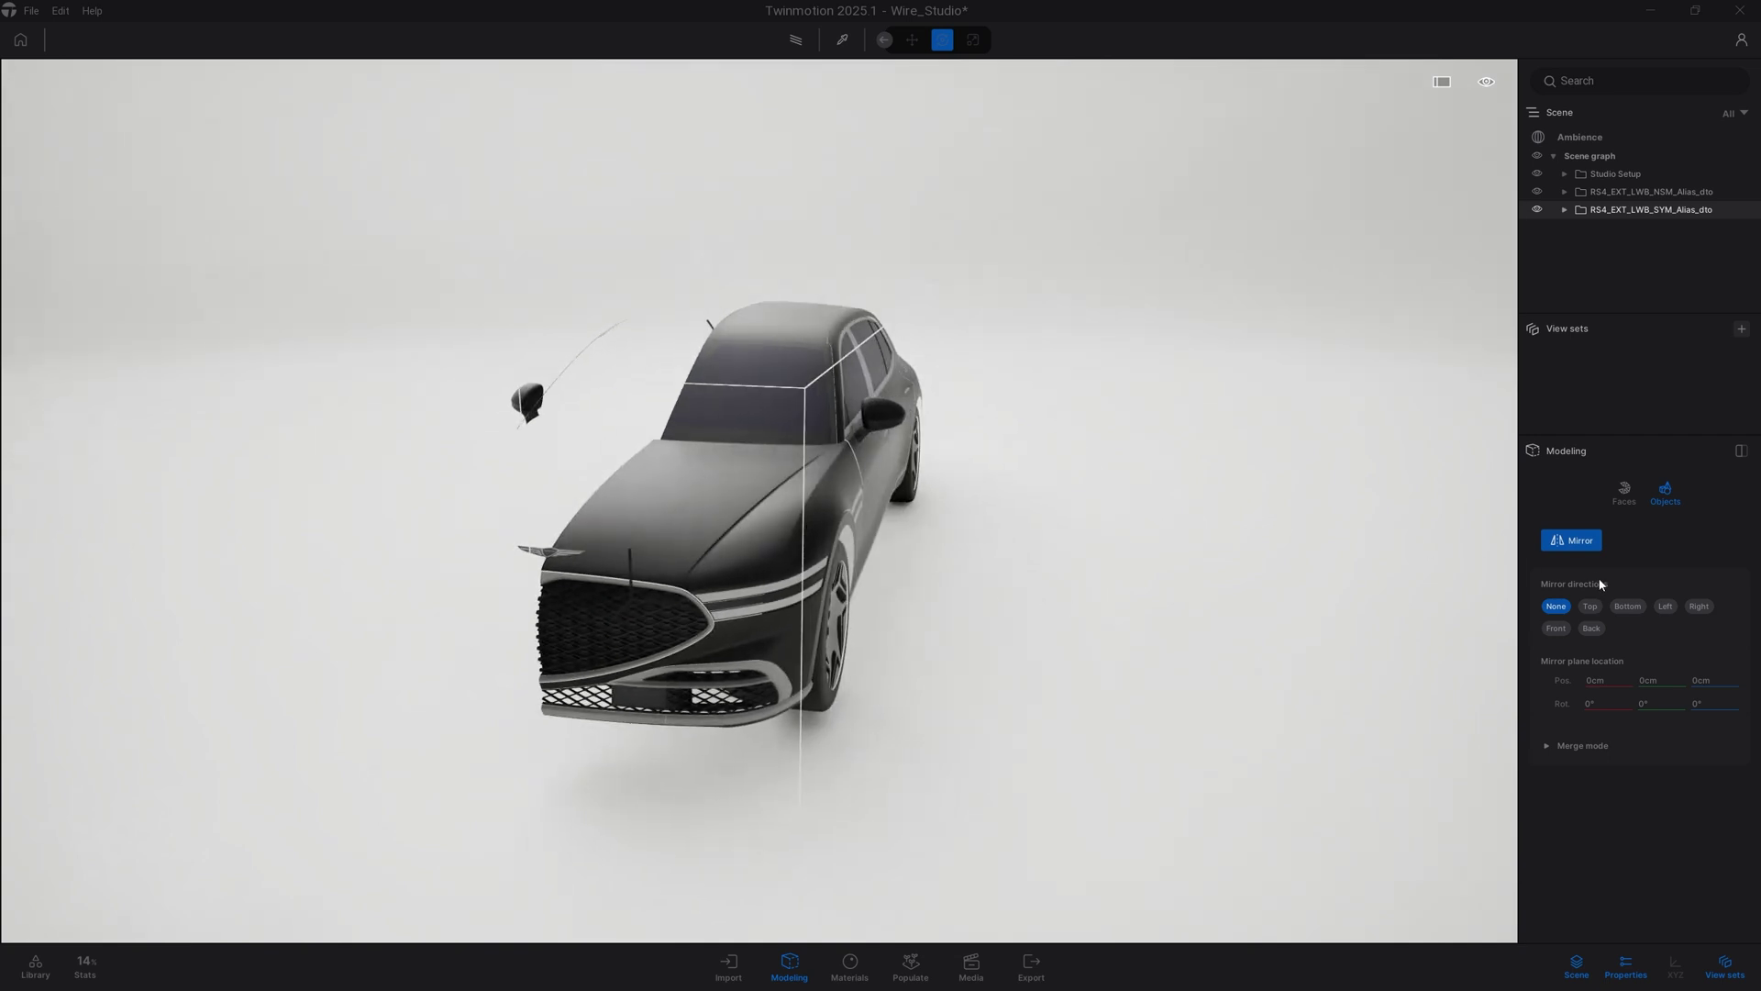
click(1698, 606)
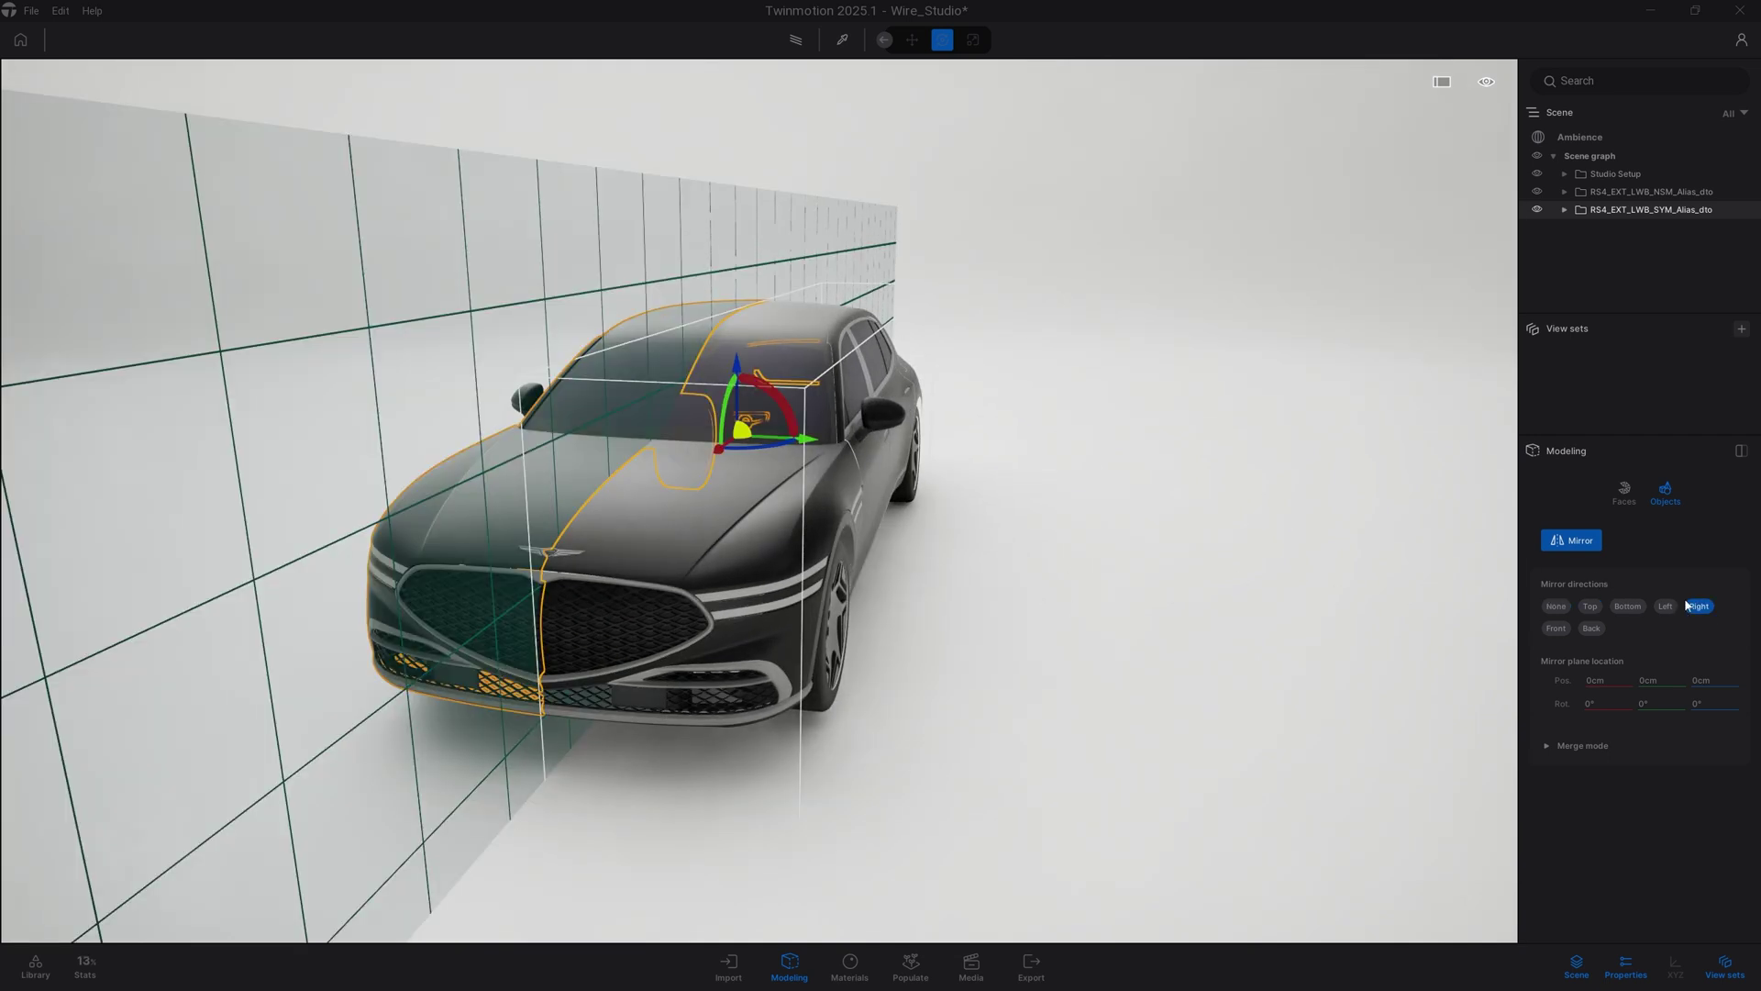
Inspect the mirrored car preview around the mirror plane, show the merge mode options and apply the mirror with merge mode Auto.
shift+middle_drag(959, 523, 1165, 523)
right_drag(973, 513, 847, 335)
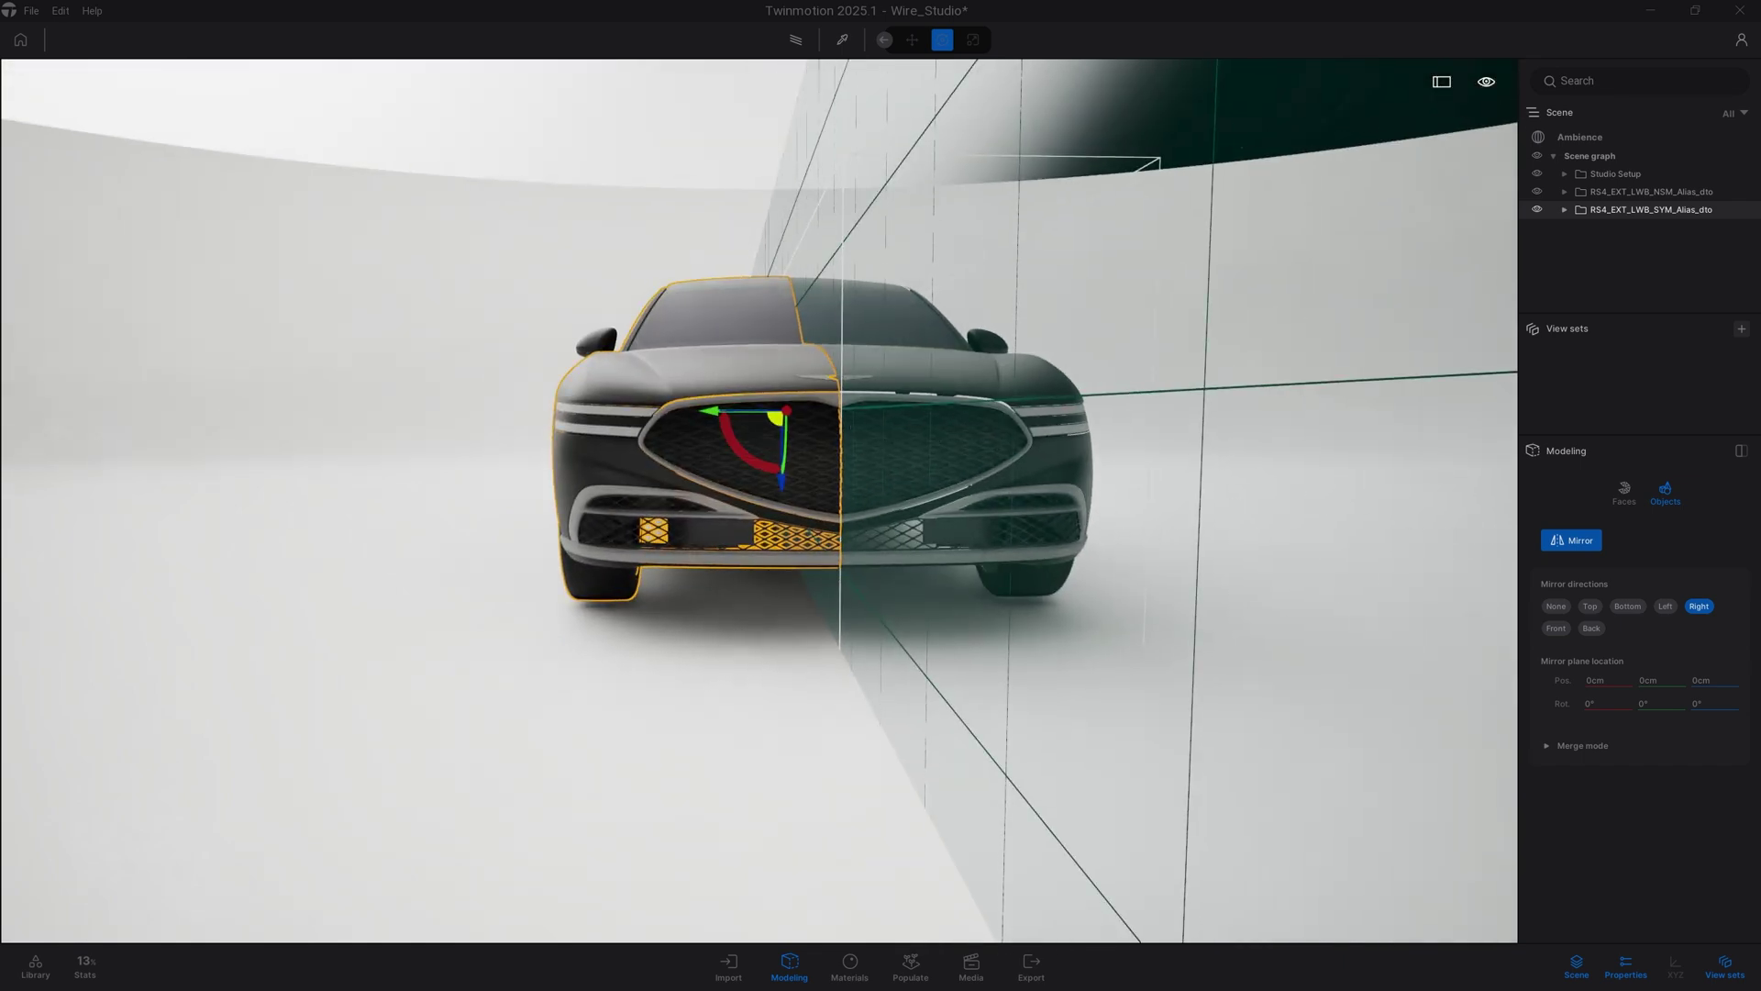
shift+middle_drag(847, 333, 725, 422)
middle_drag(994, 421, 825, 441)
right_drag(1082, 459, 720, 595)
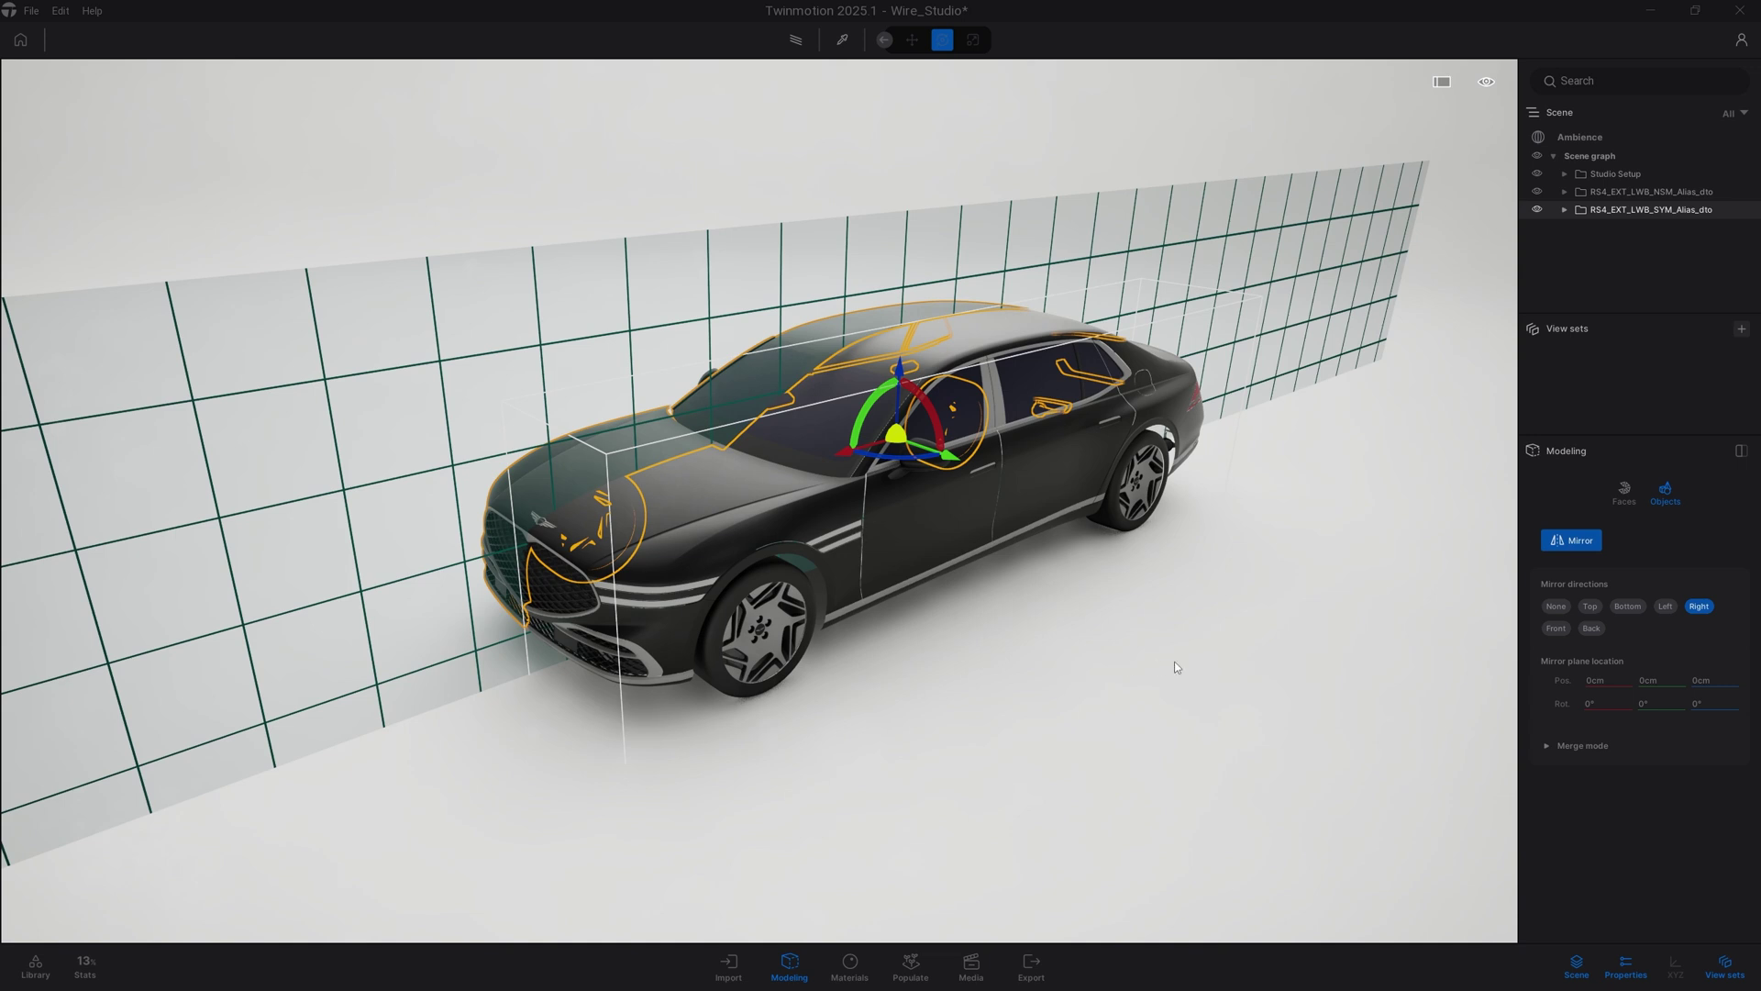
click(1547, 744)
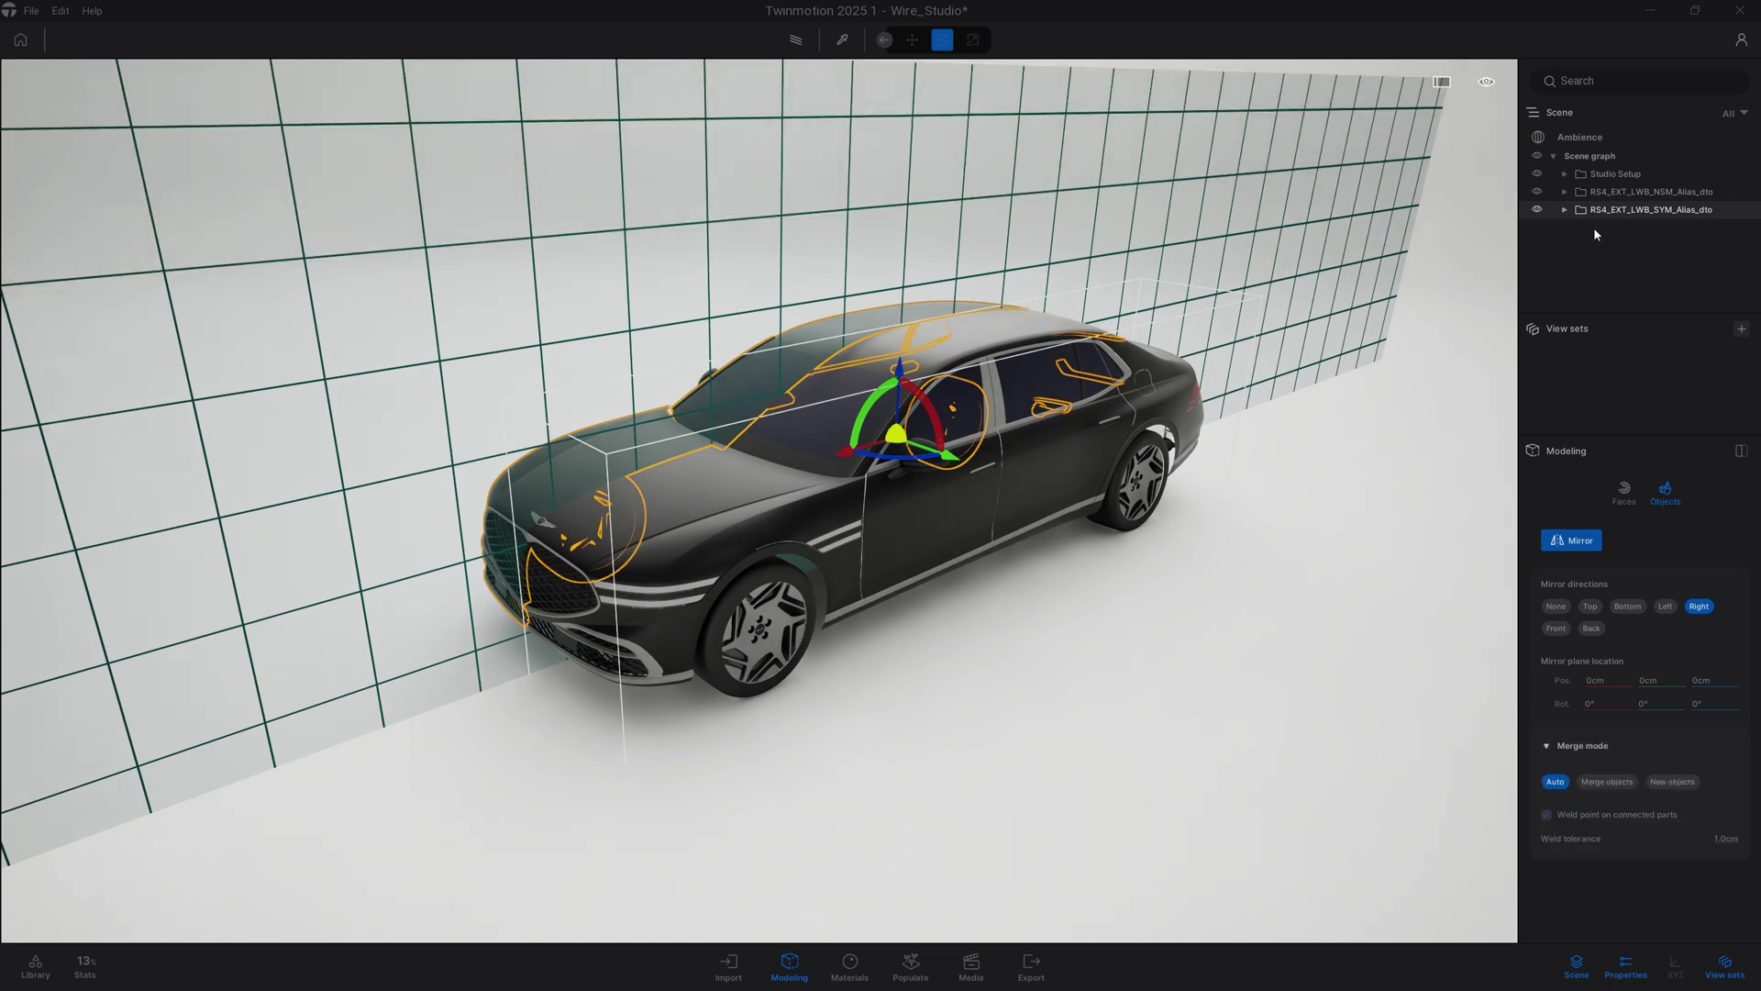
click(1587, 264)
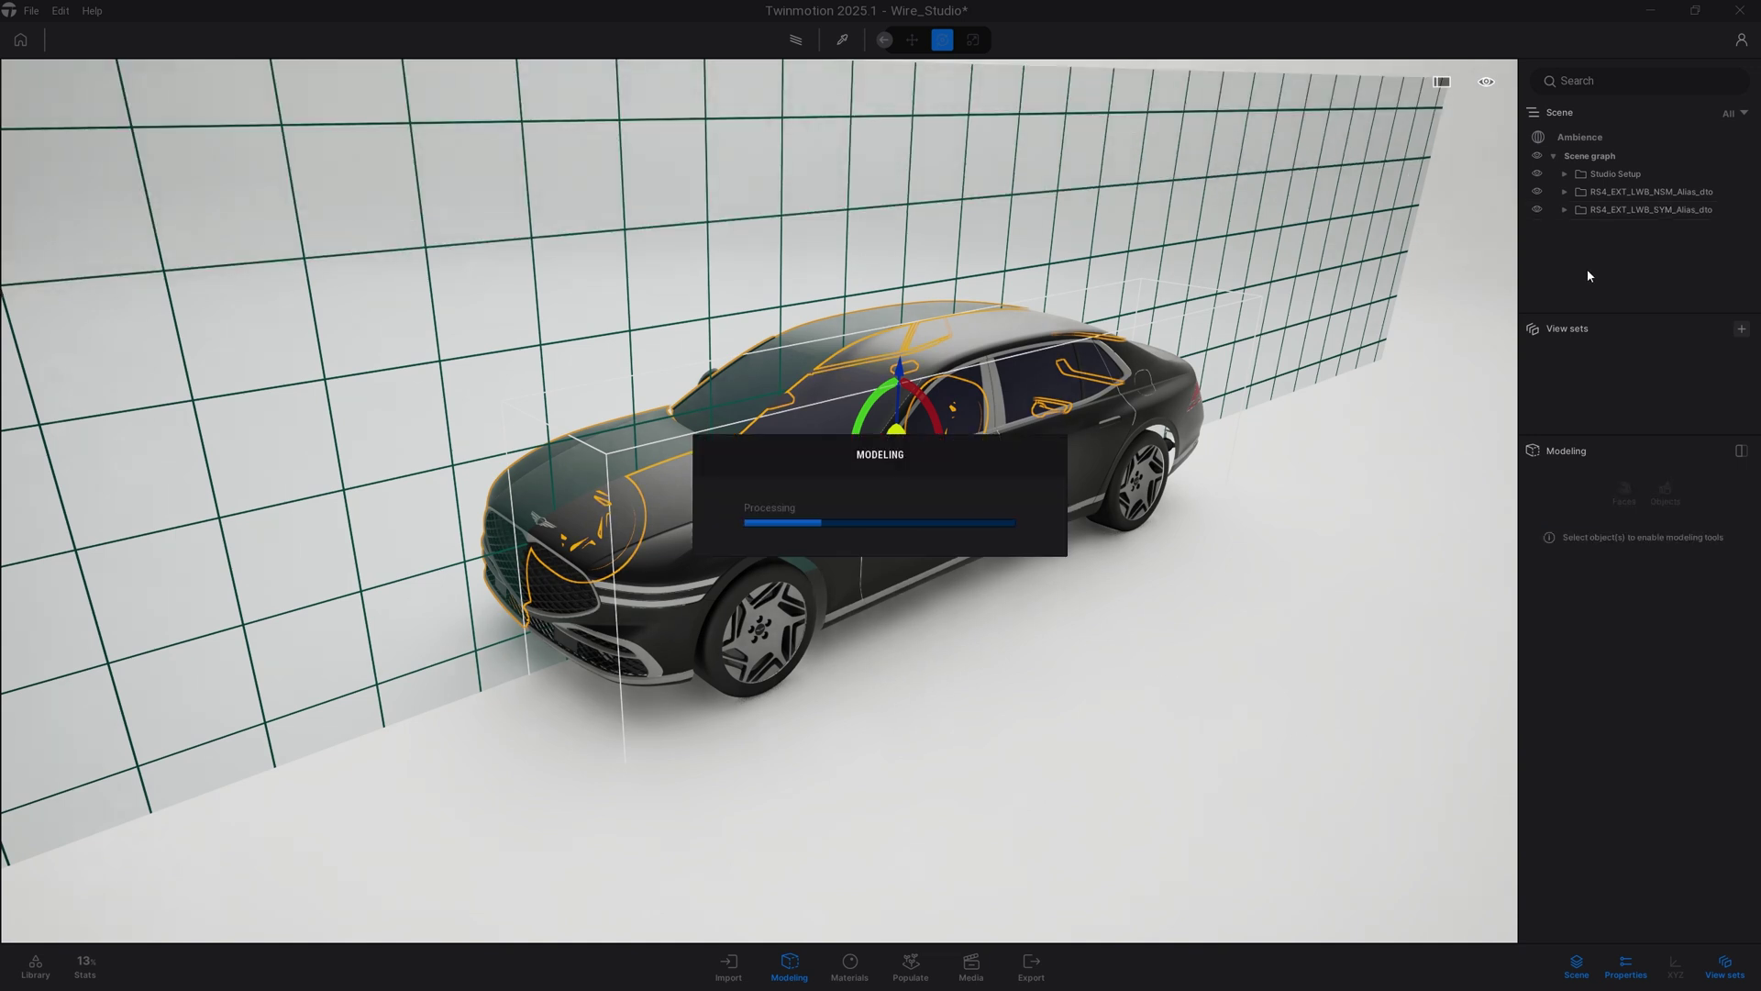
click(1212, 637)
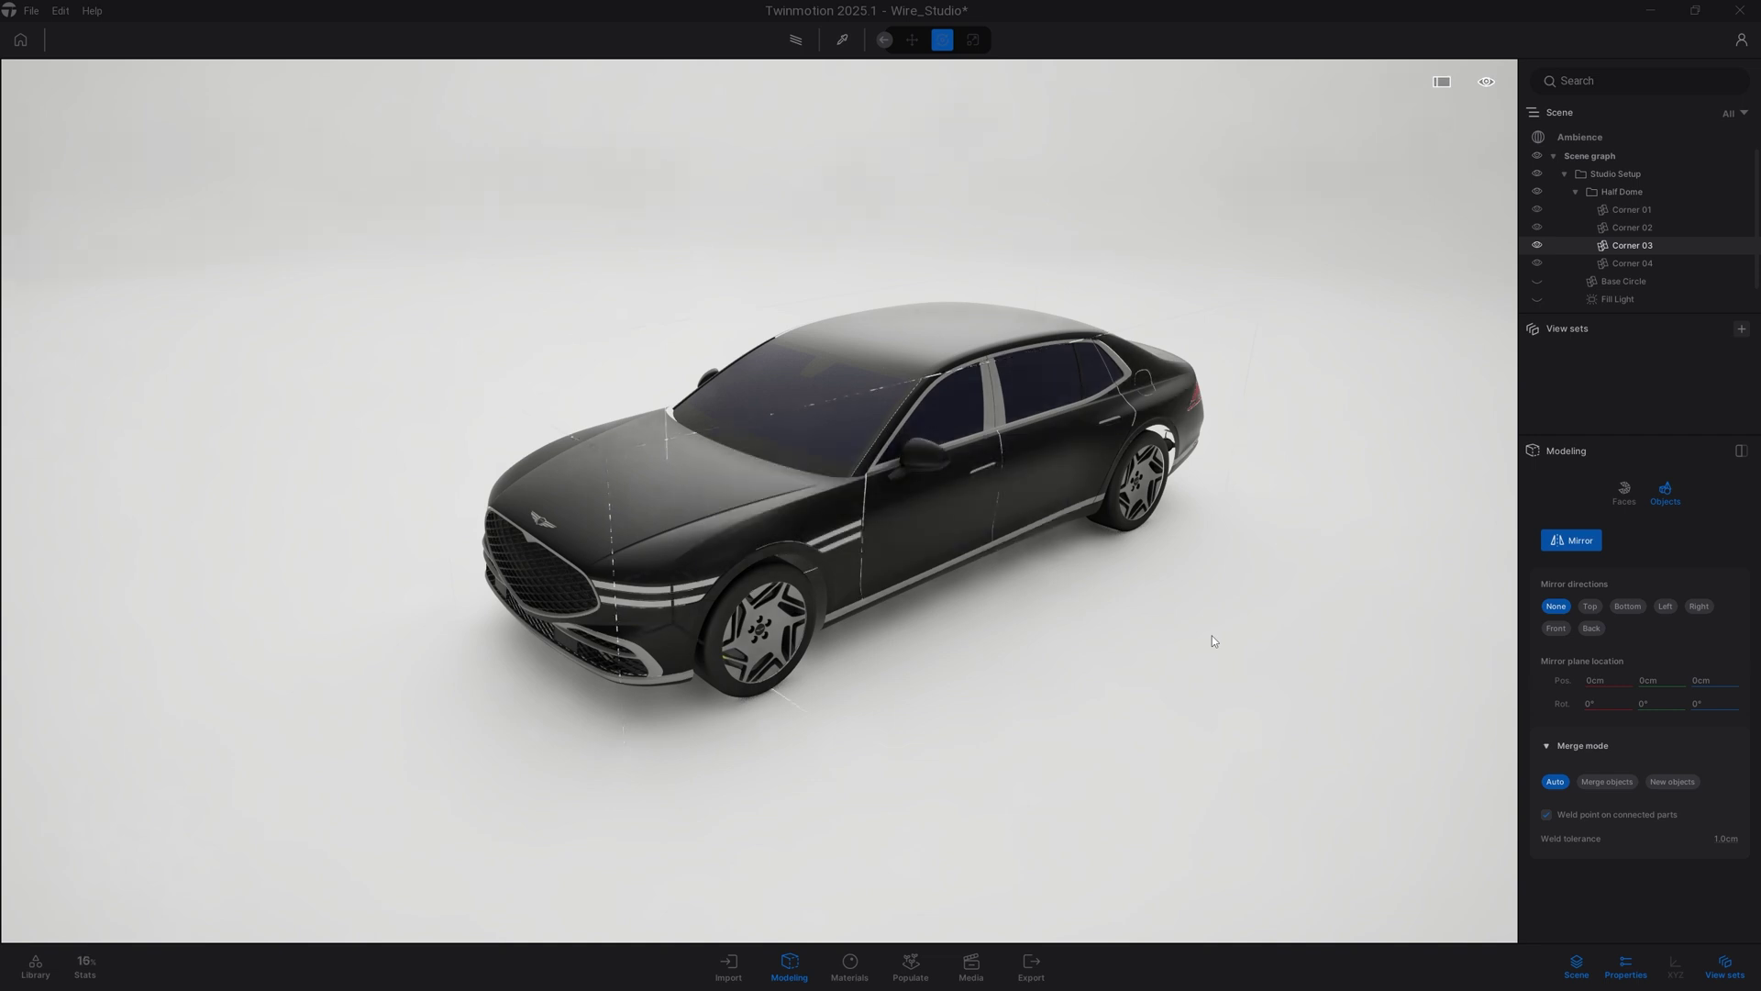
Apply the Car paint Grey material from the library to the mirrored car's body.
mouse_move(1119, 679)
shift+middle_down()
mouse_move(1349, 610)
mouse_move(1165, 674)
mouse_move(1116, 662)
shift+middle_up()
scroll(1116, 663, up, 2)
scroll(1116, 662, up, 1)
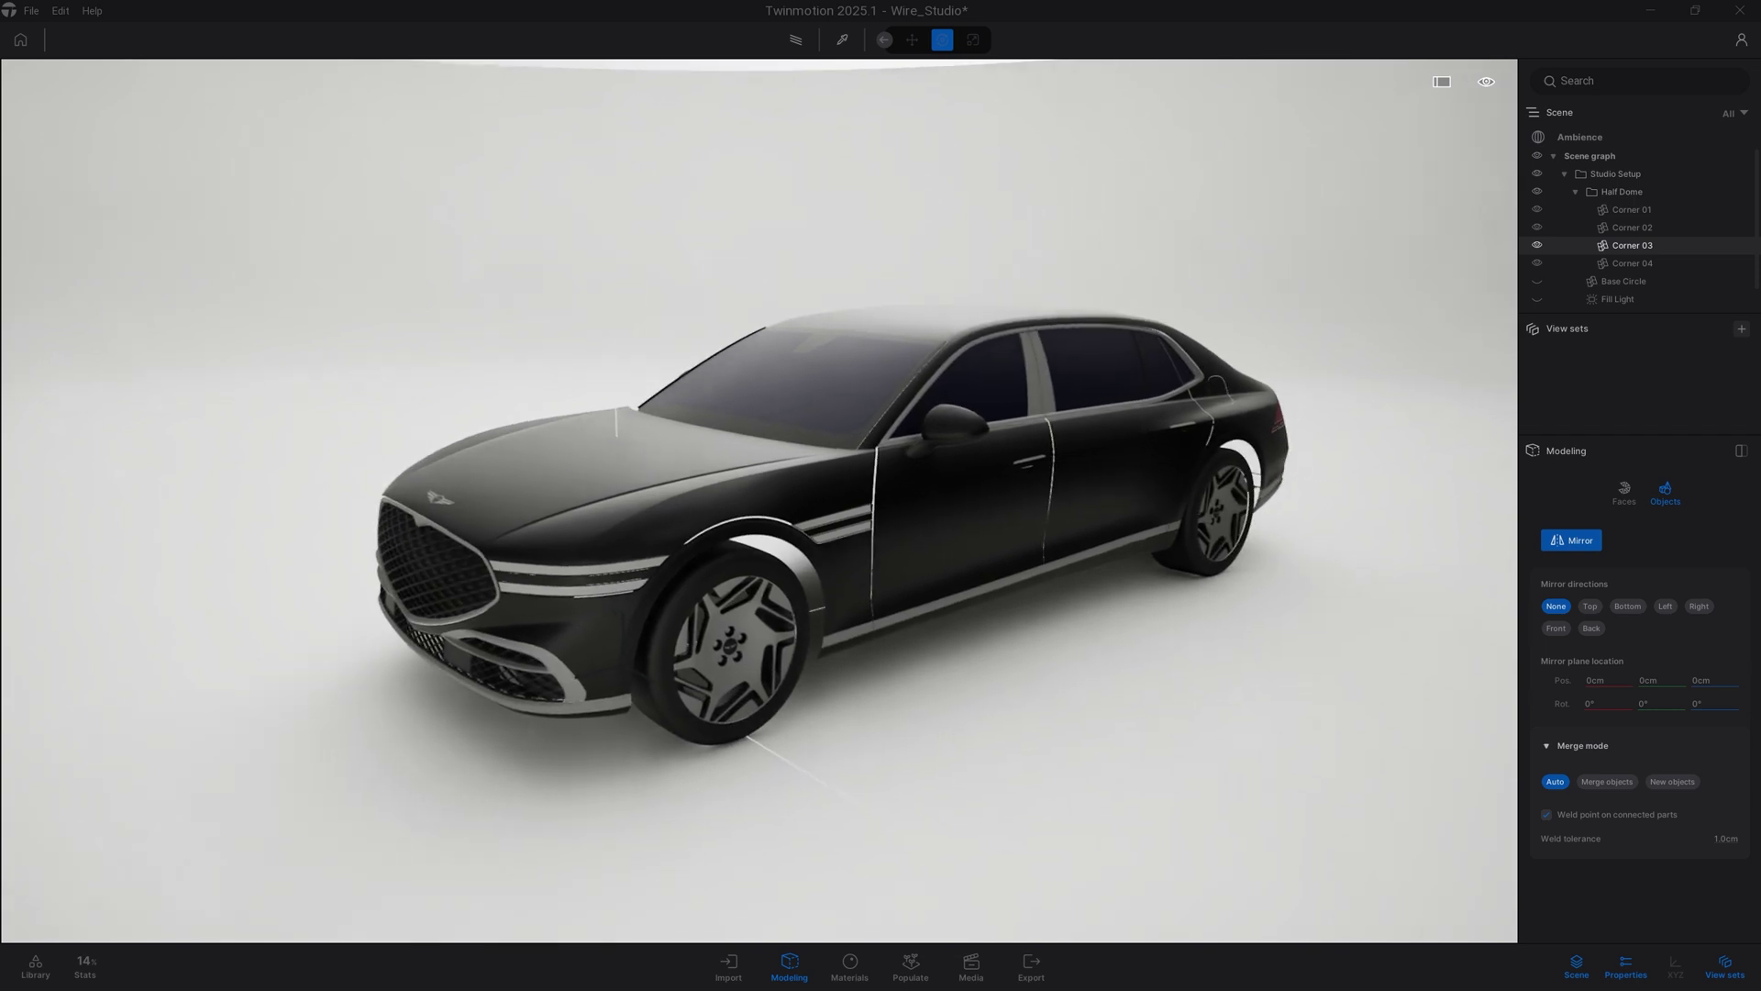
middle_drag(282, 727, 264, 718)
click(35, 965)
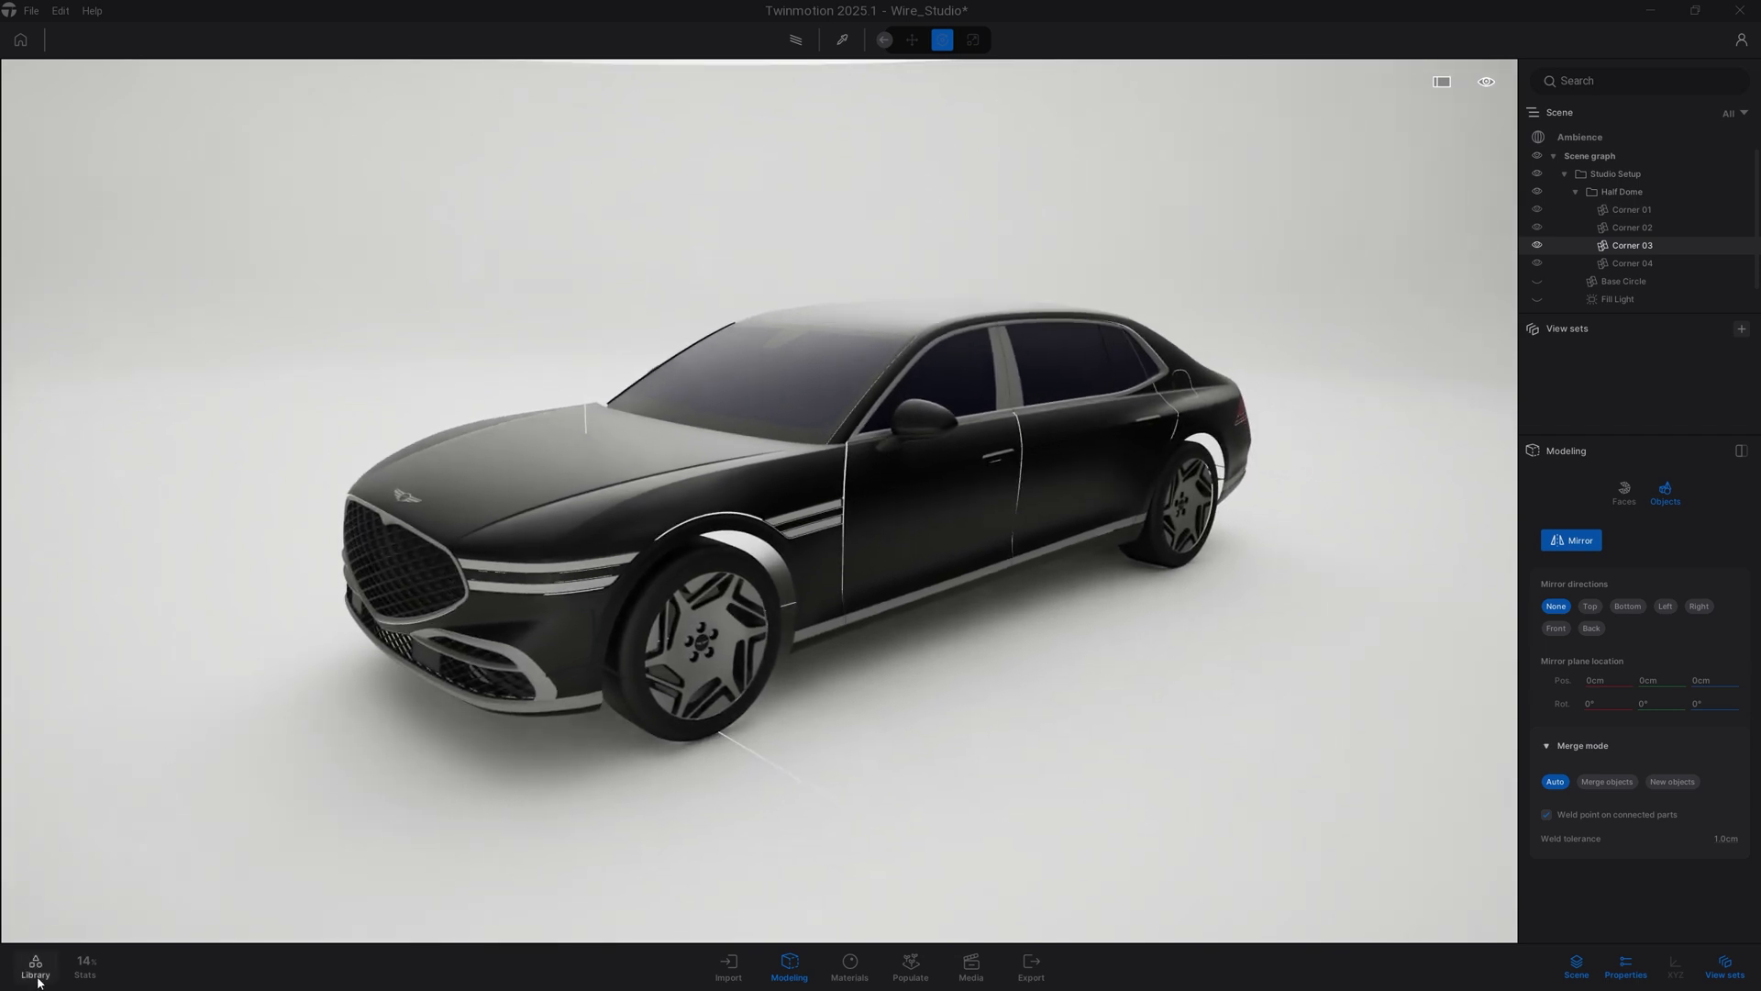
click(66, 163)
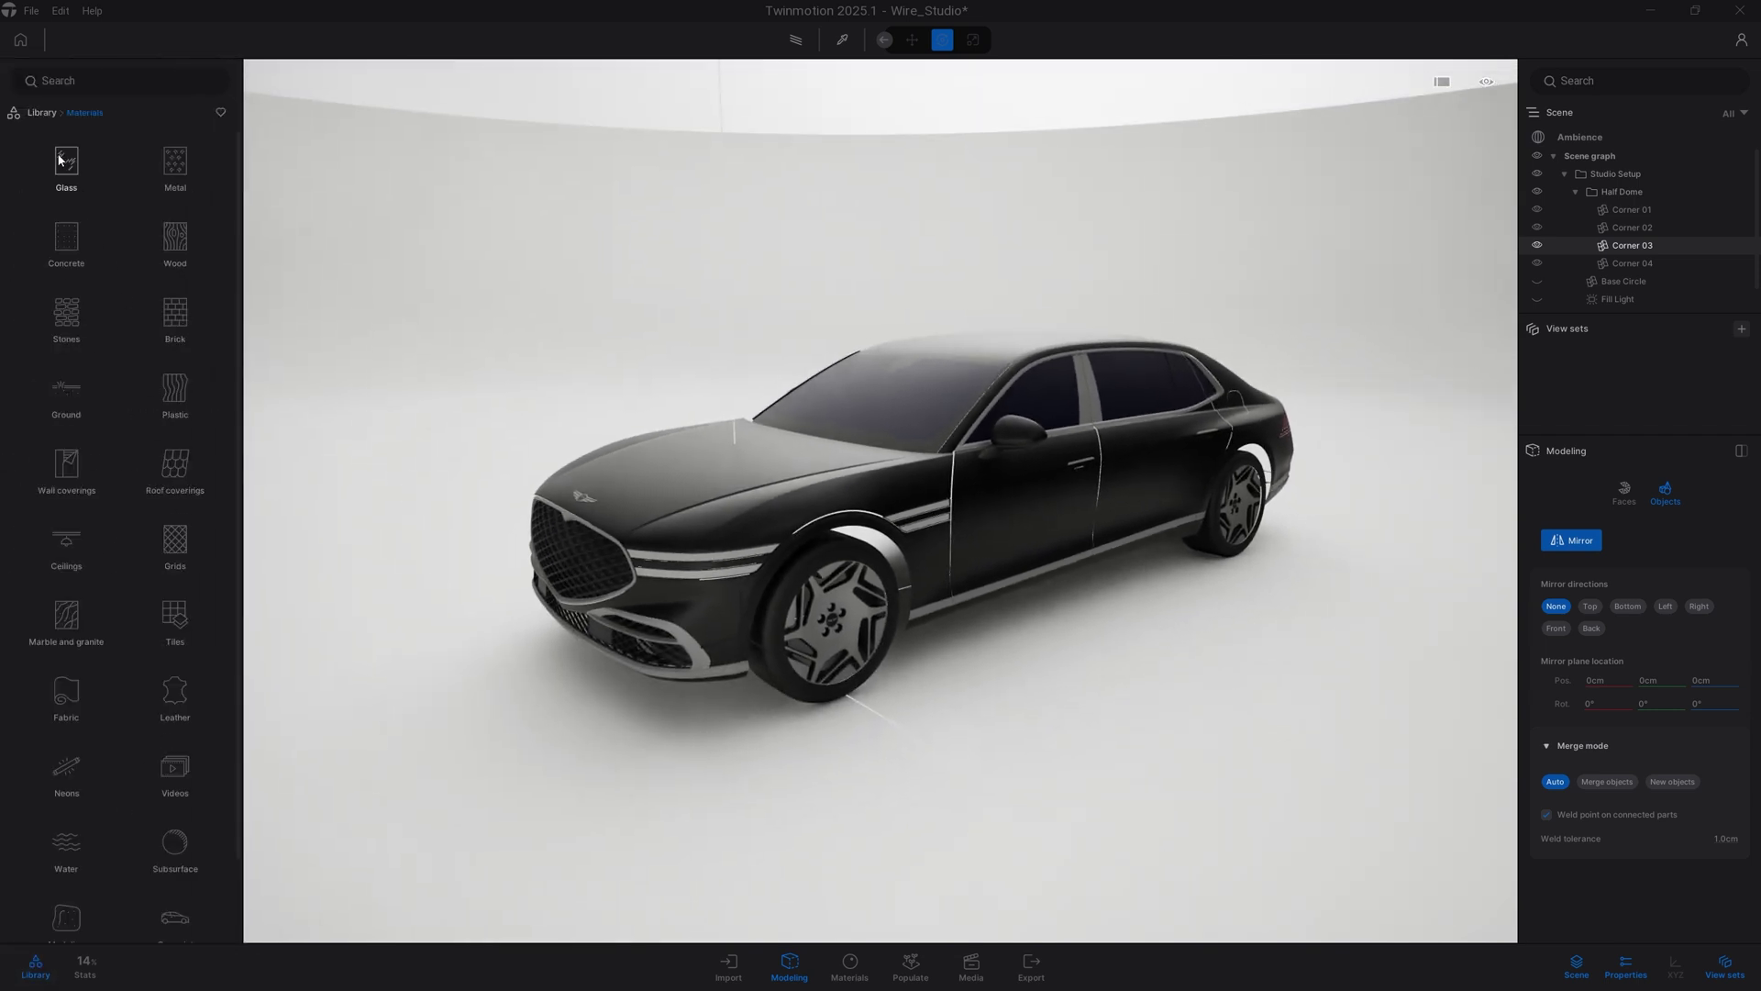
click(170, 830)
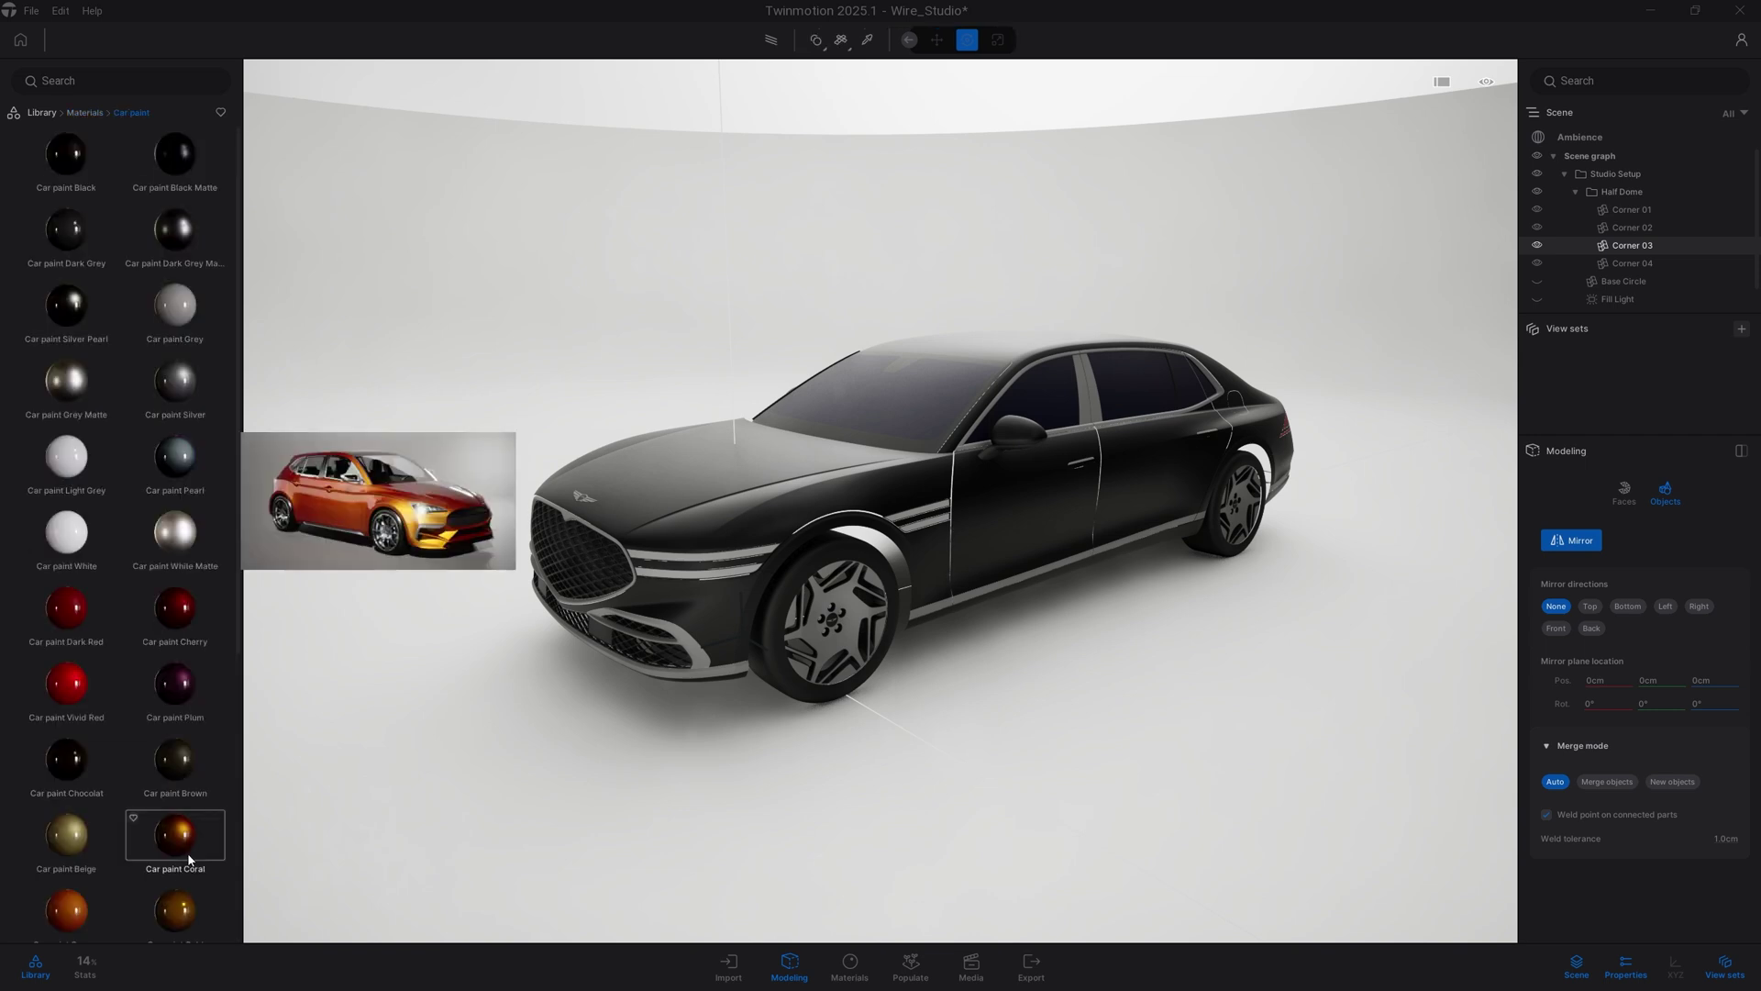
mouse_move(181, 310)
mouse_down()
mouse_move(635, 486)
mouse_move(824, 487)
mouse_up()
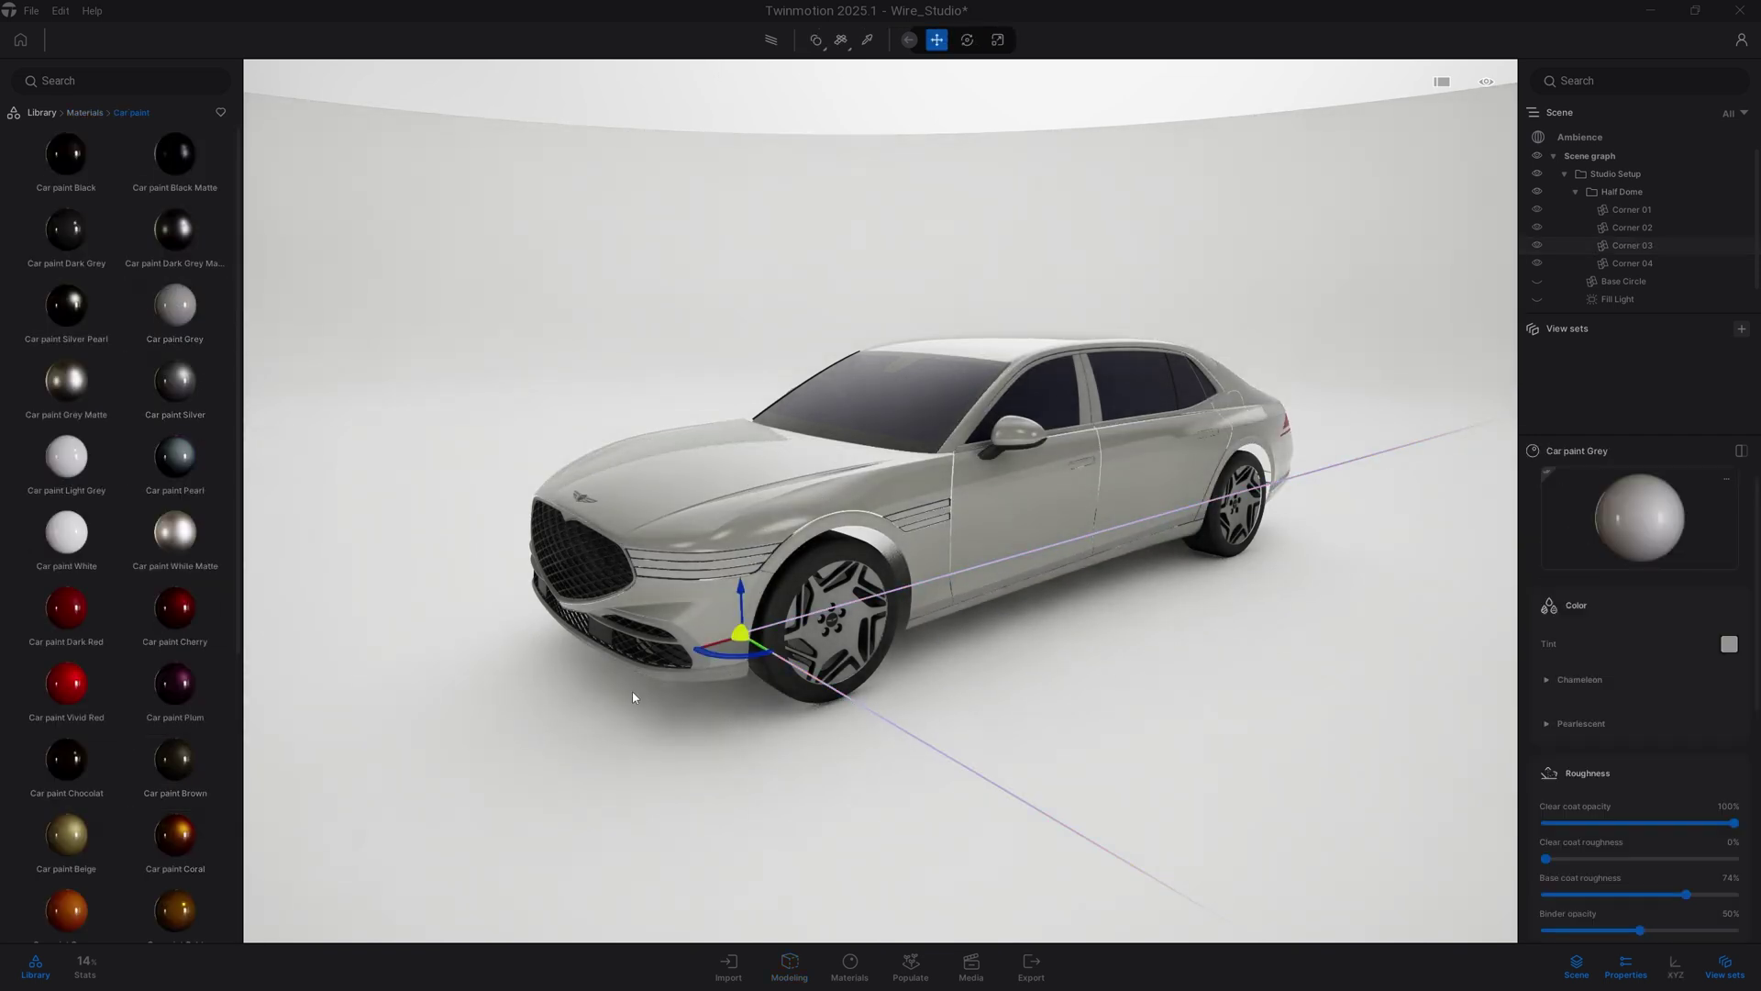
Try Car paint Dark Red on the car's body, and replace it with Car paint Coral.
shift+middle_drag(633, 696, 602, 723)
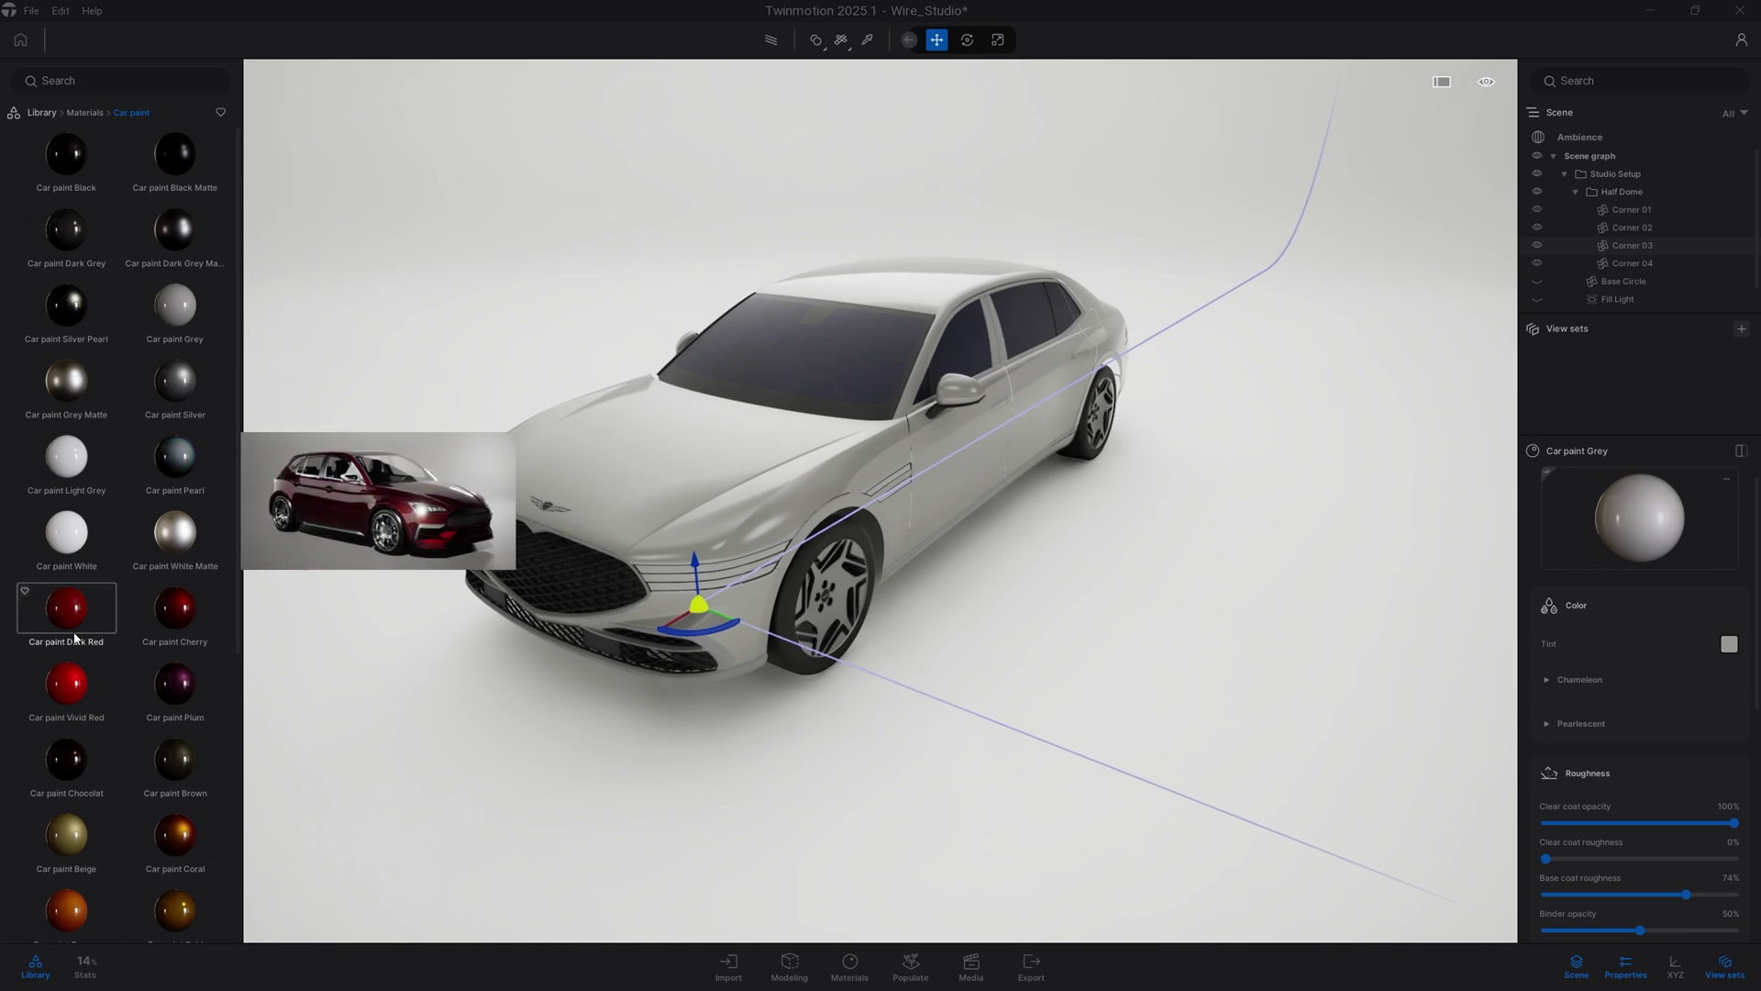
drag(66, 607, 753, 494)
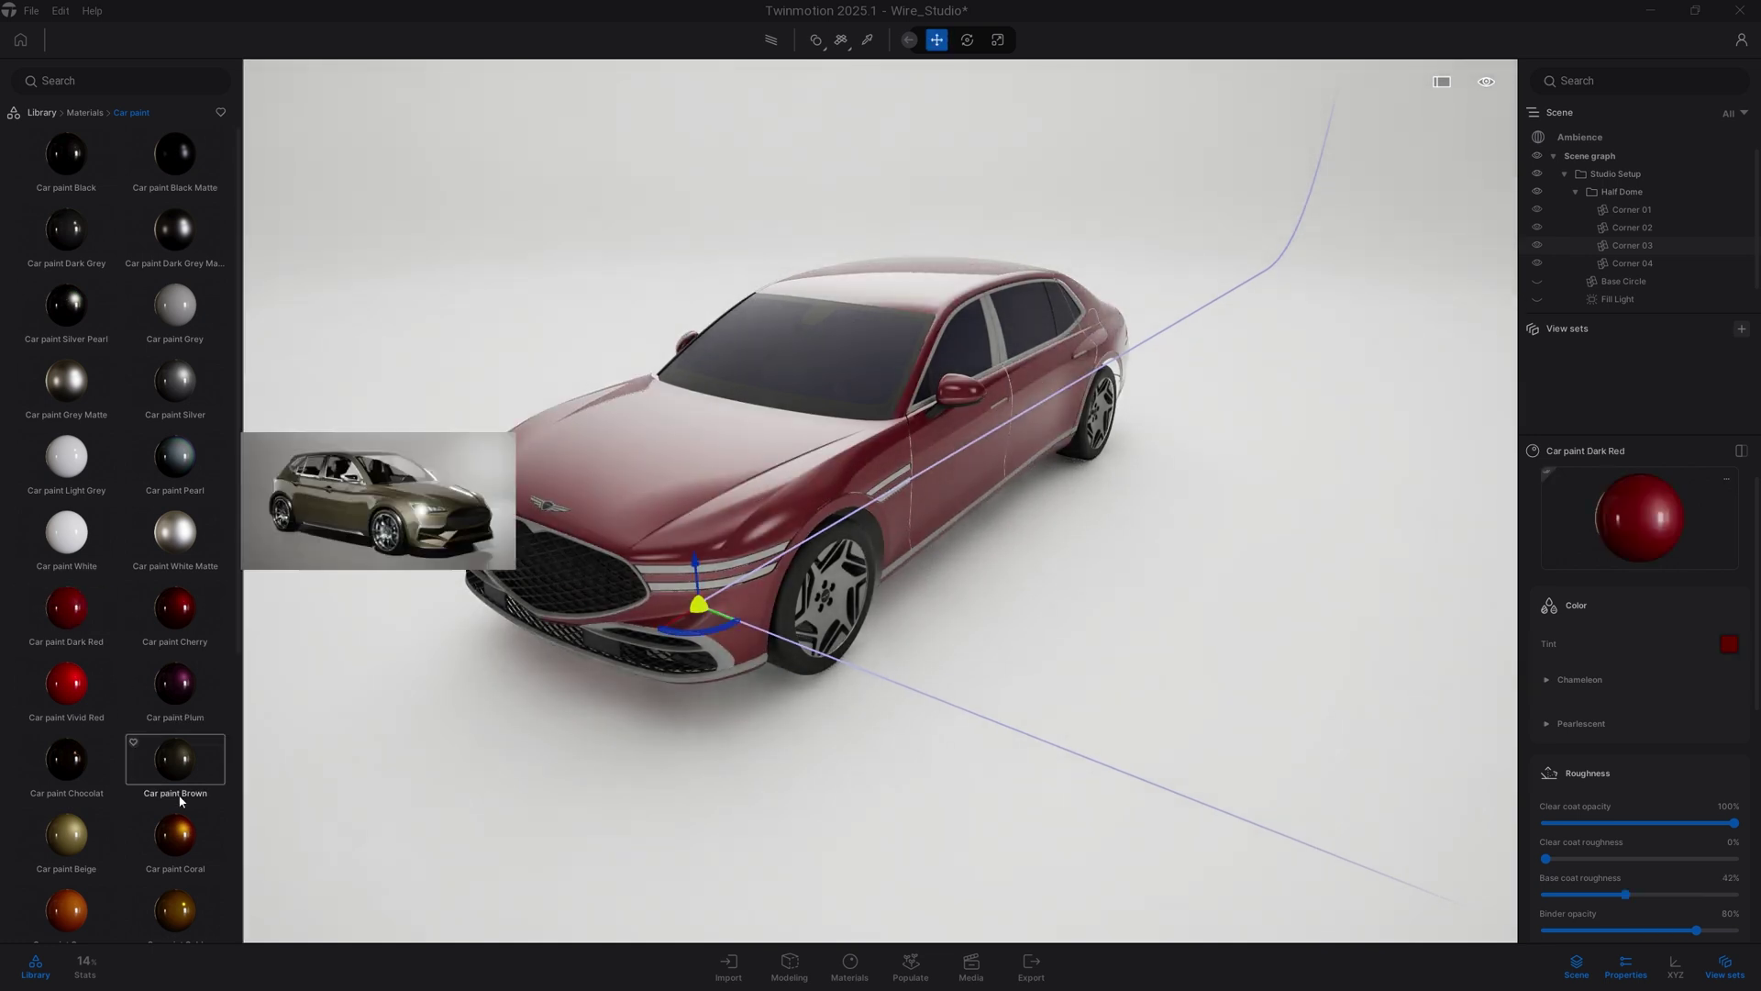
mouse_move(174, 833)
mouse_down()
mouse_move(662, 541)
mouse_move(680, 554)
mouse_up()
scroll(165, 825, down, 1)
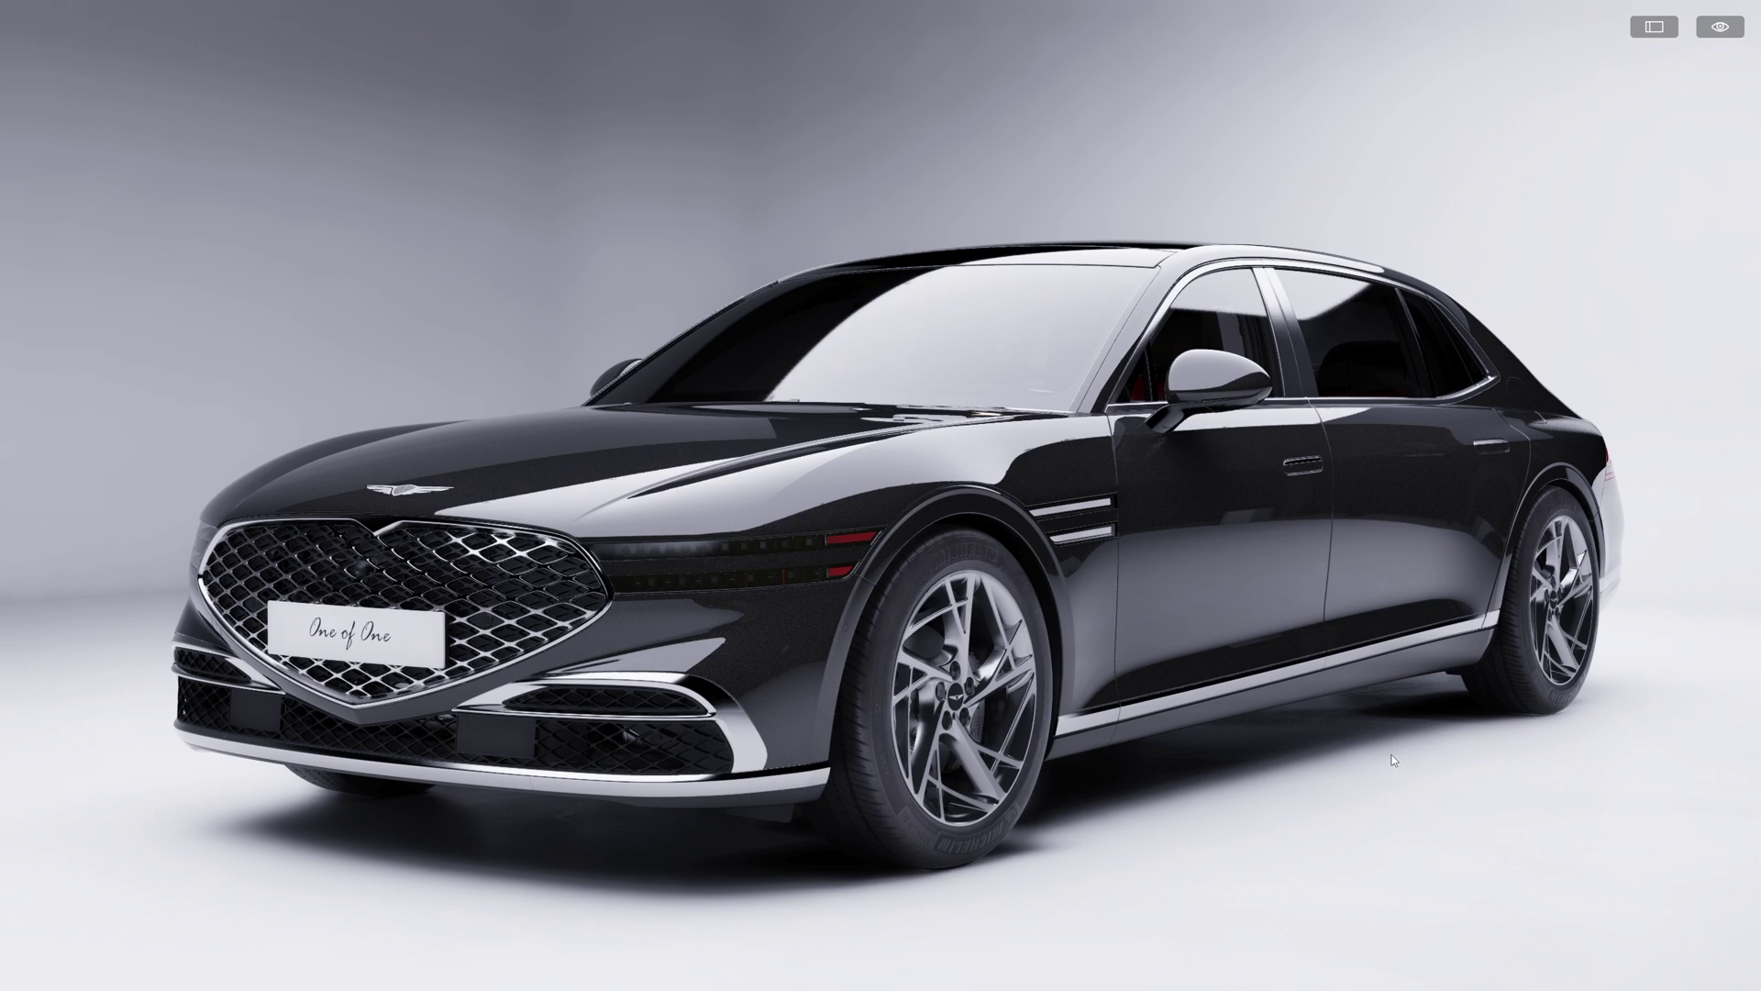
In the Tutorial_25_Config_000 scene, restore the full interface, create a Material switch configuration and rename its first state Black.
click(1654, 27)
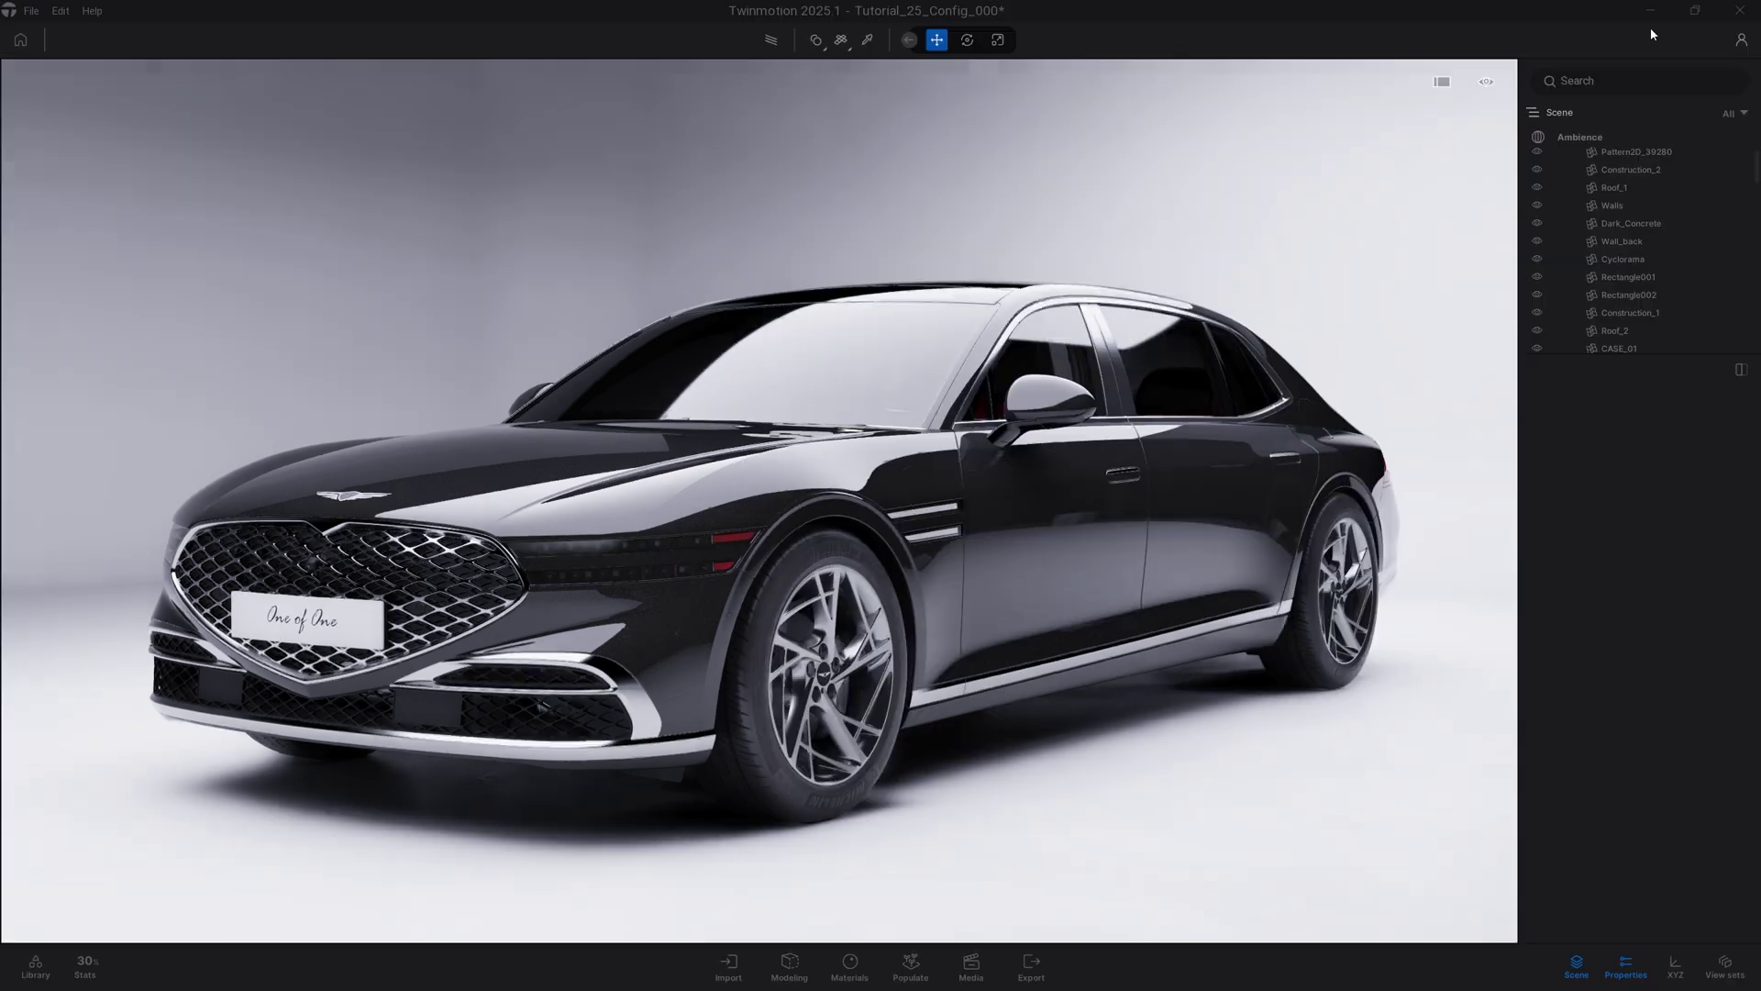
middle_drag(1156, 734, 1080, 779)
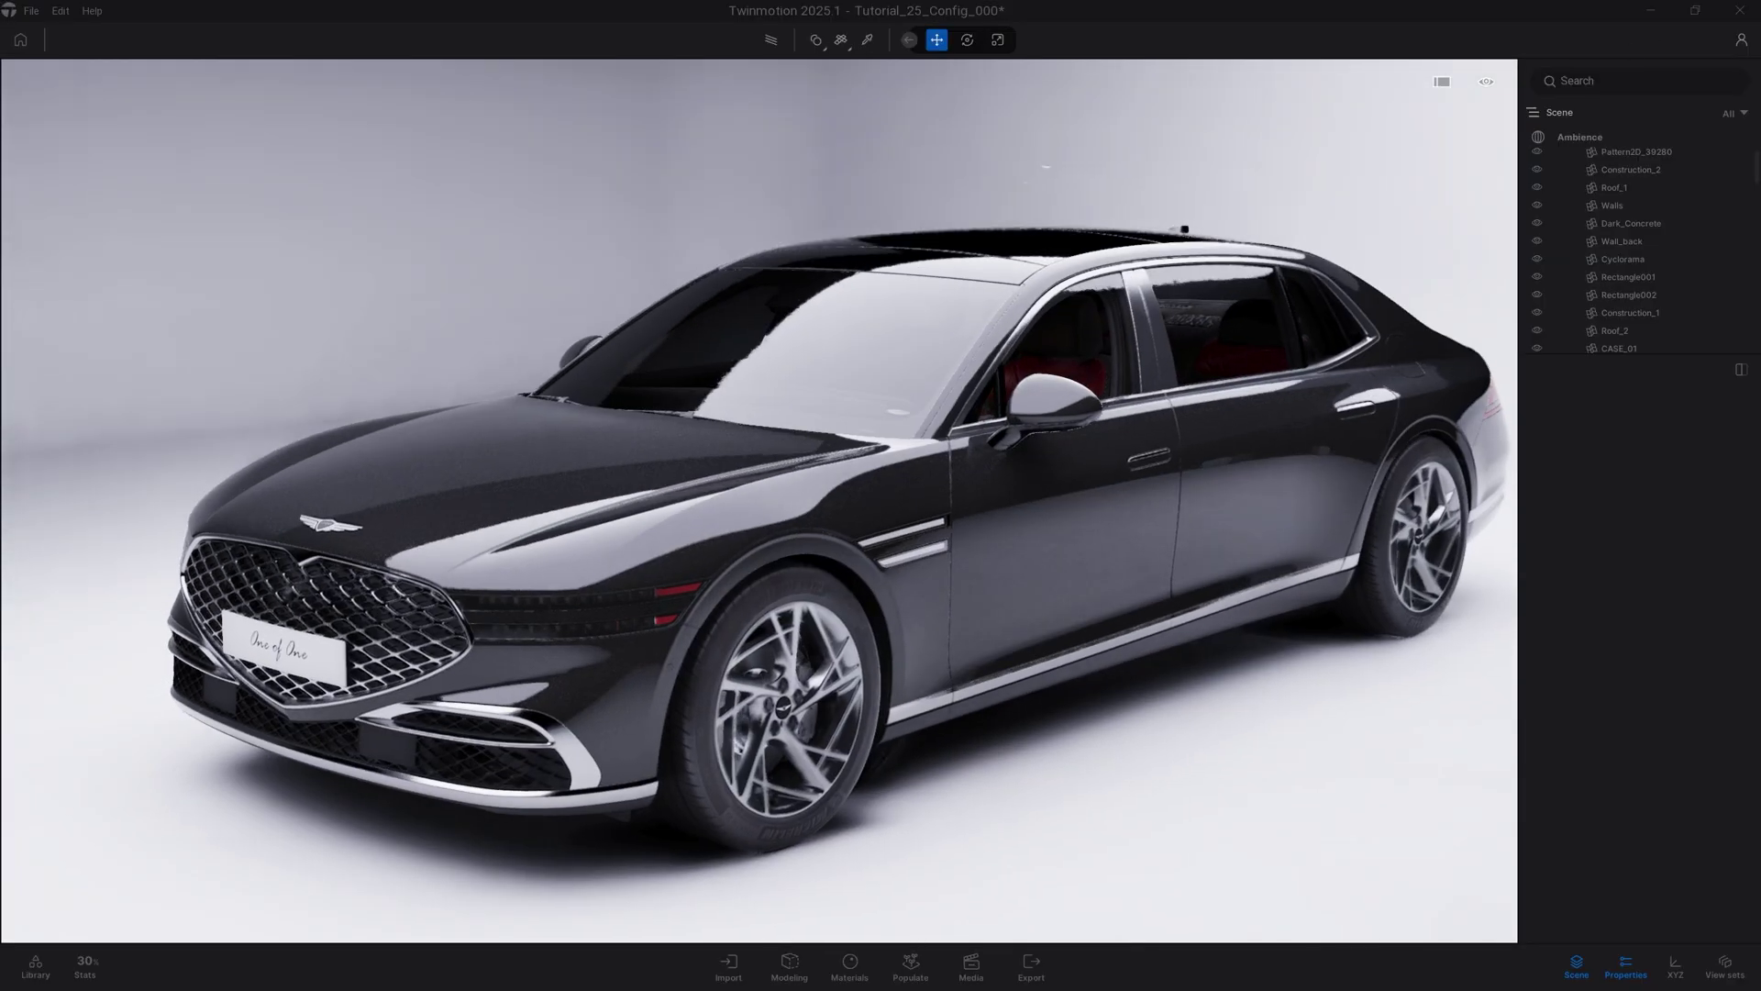
scroll(1080, 779, down, 2)
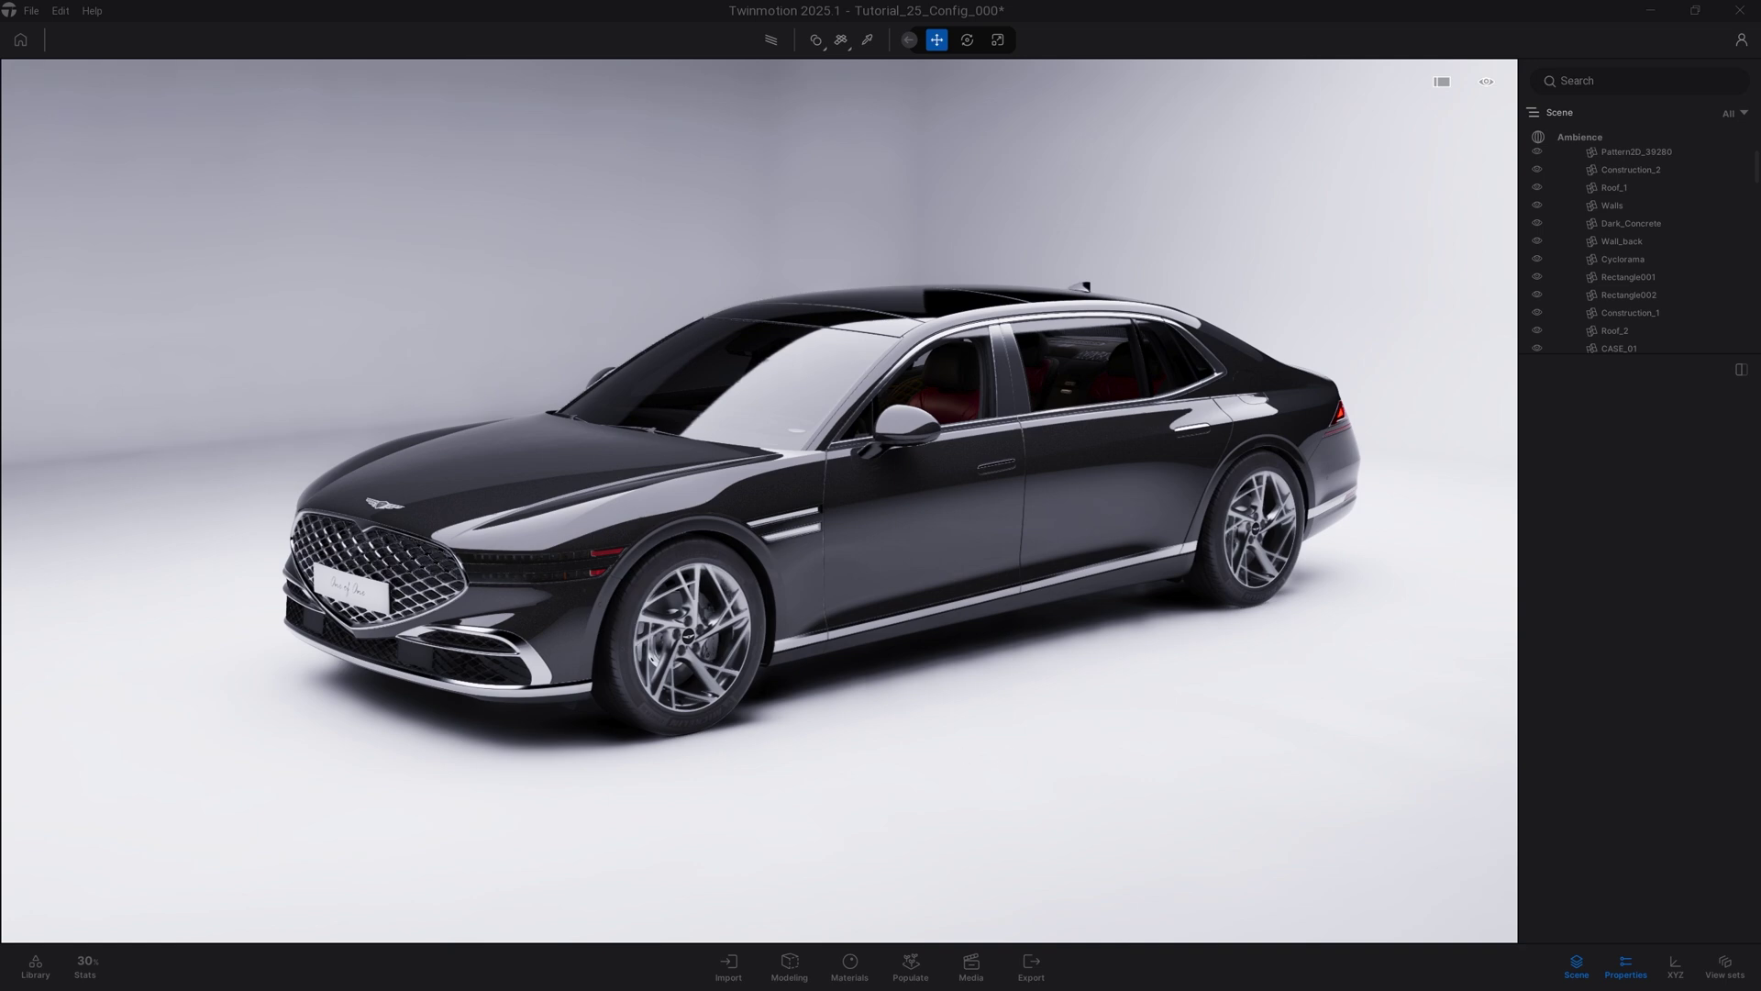
shift+middle_drag(960, 755, 986, 688)
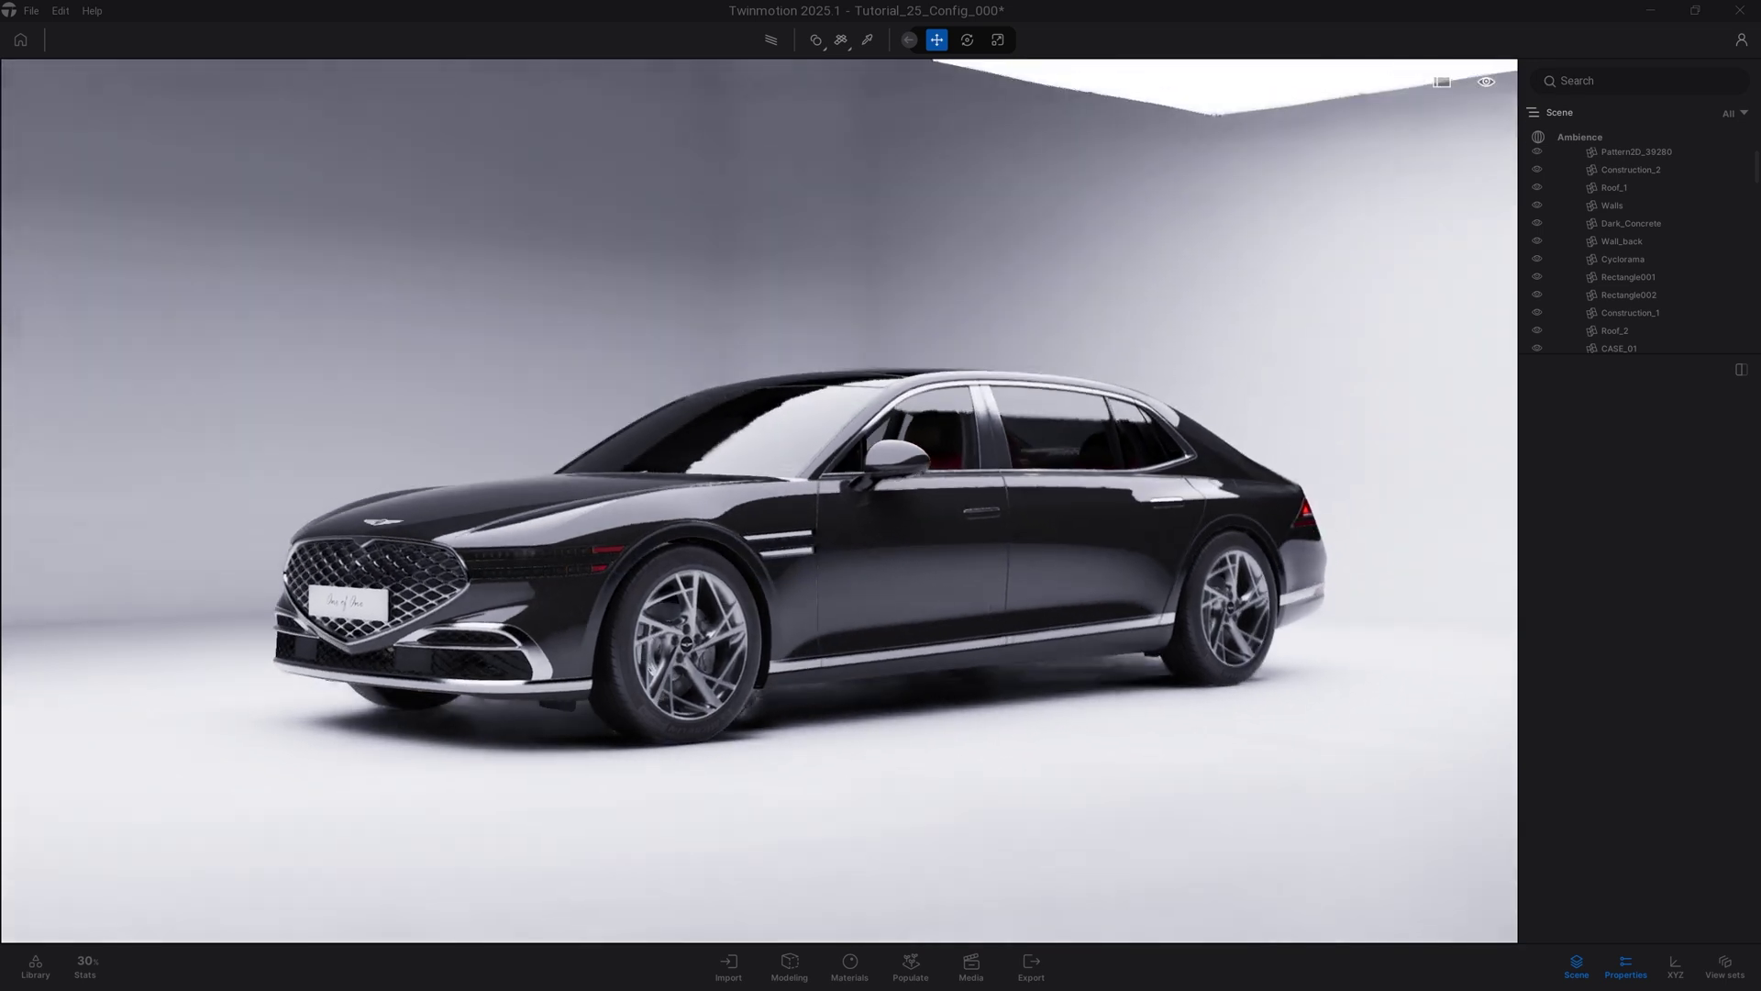
click(978, 971)
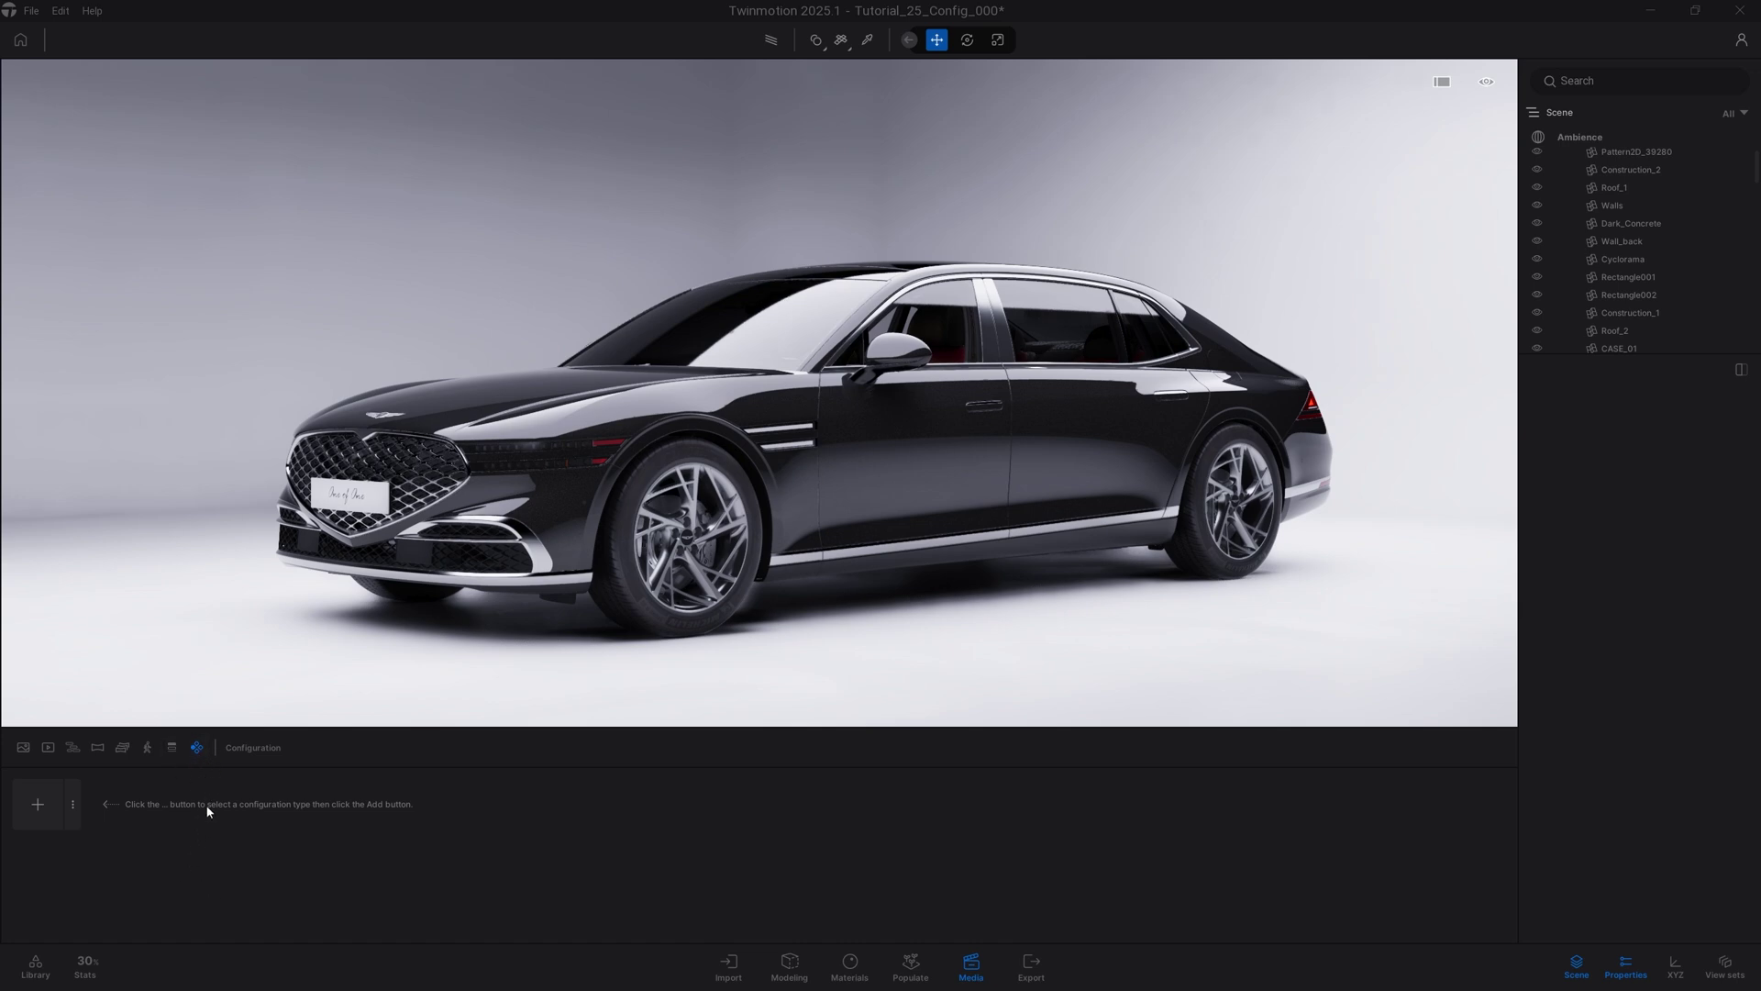
click(72, 813)
click(46, 877)
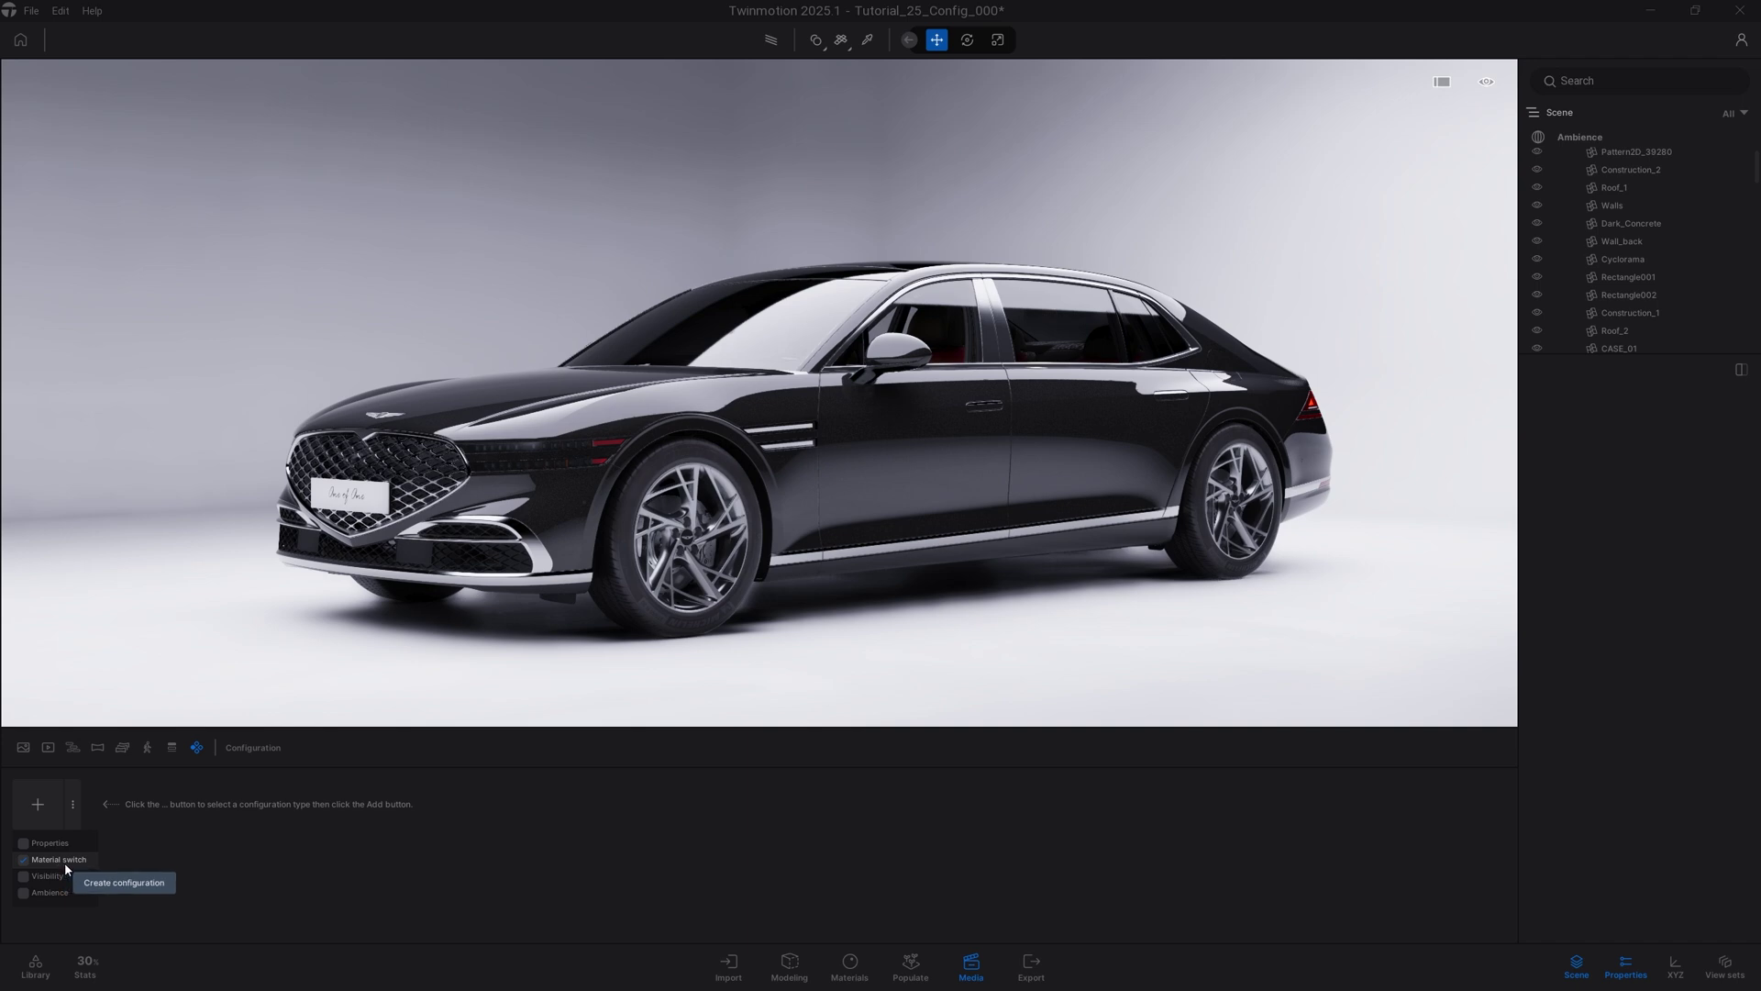
click(75, 803)
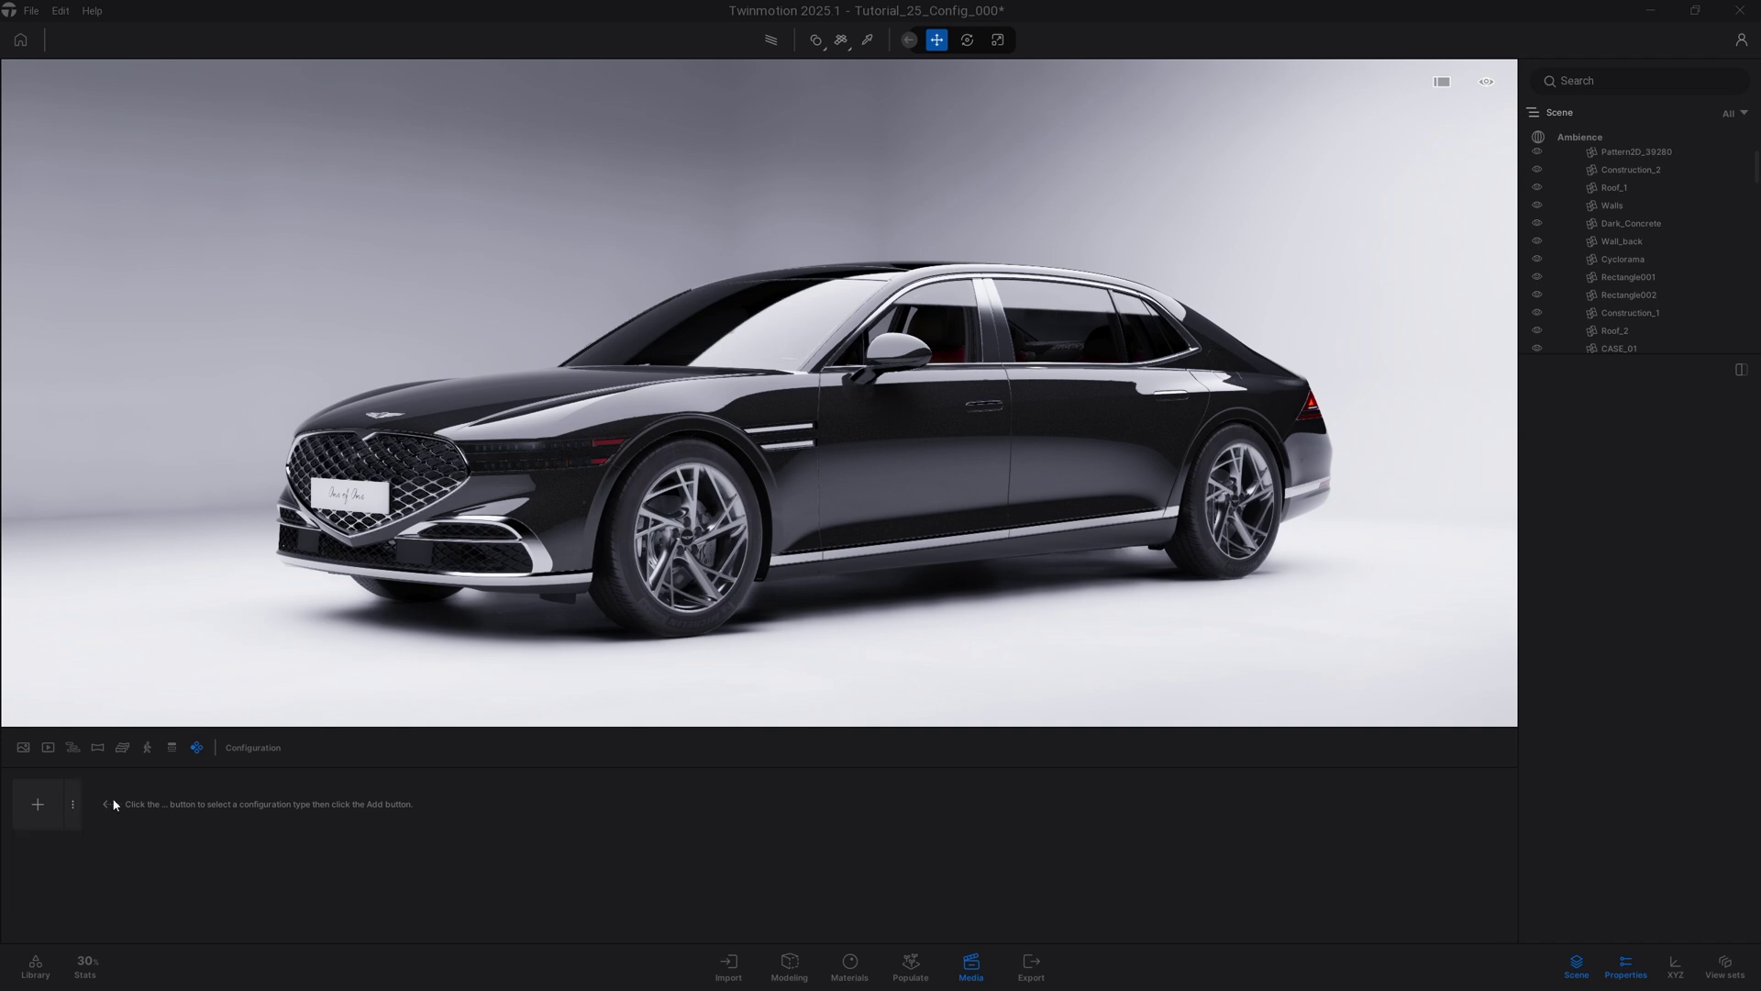
click(40, 805)
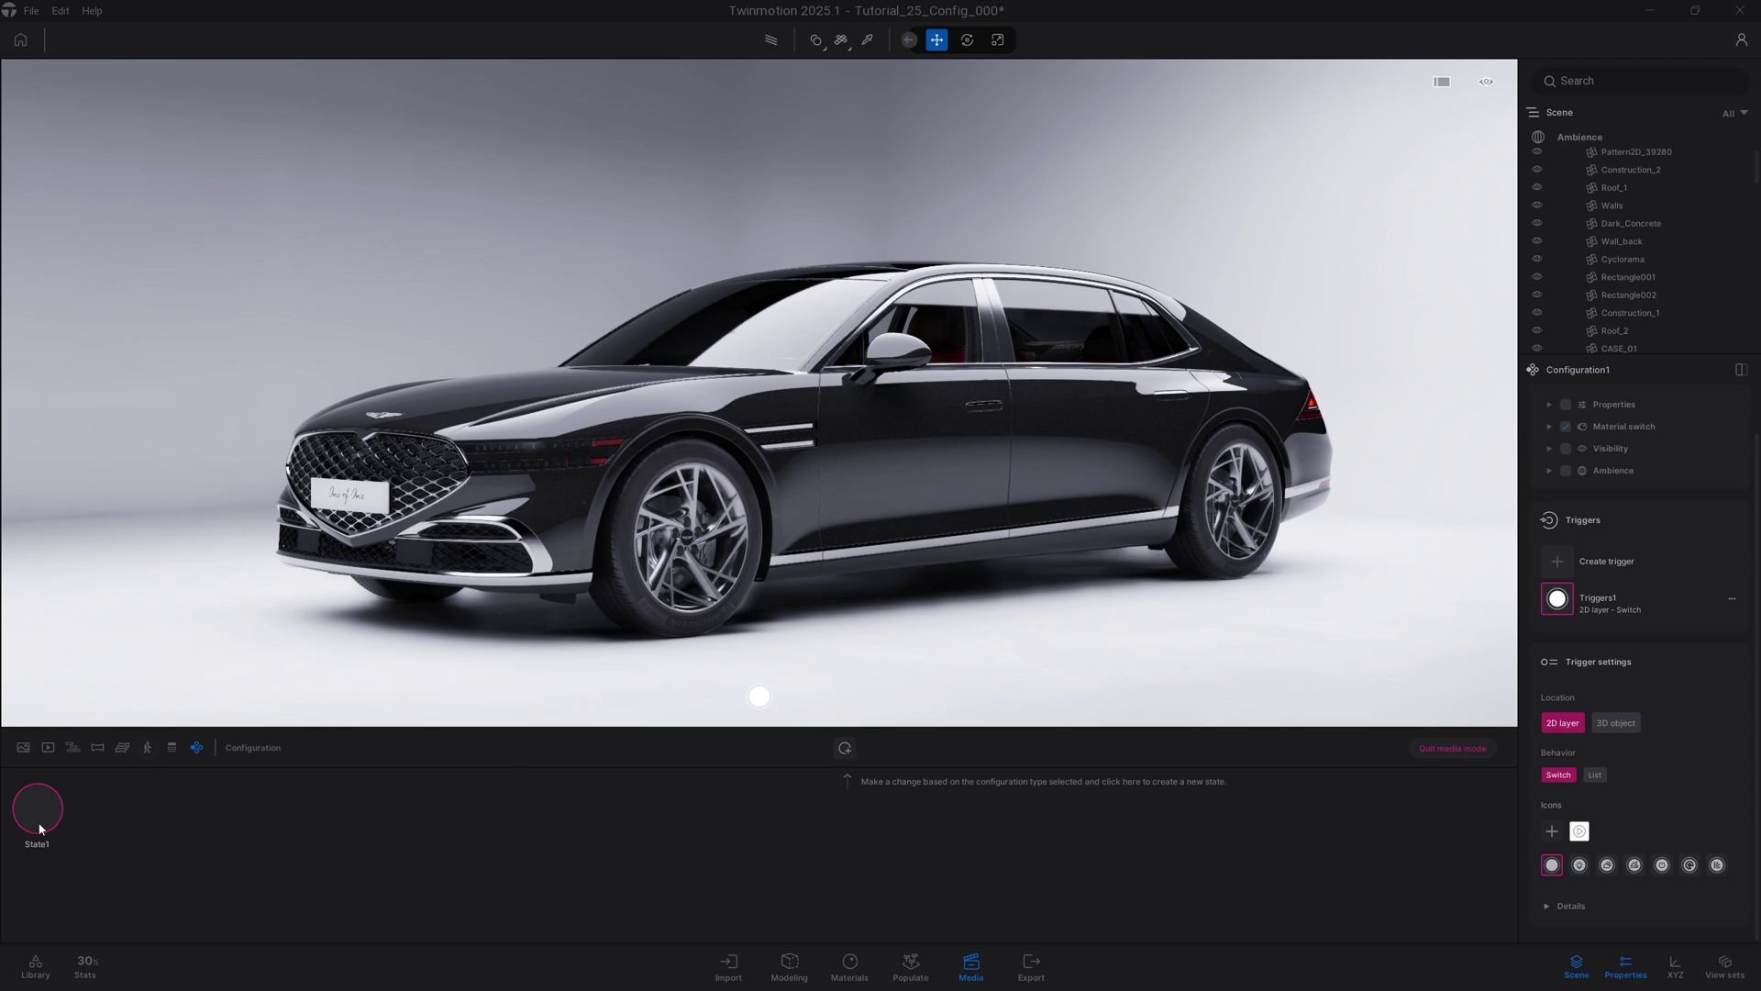
double_click(47, 797)
Apply the Car paint Cherry material from the library to the car's body.
click(35, 966)
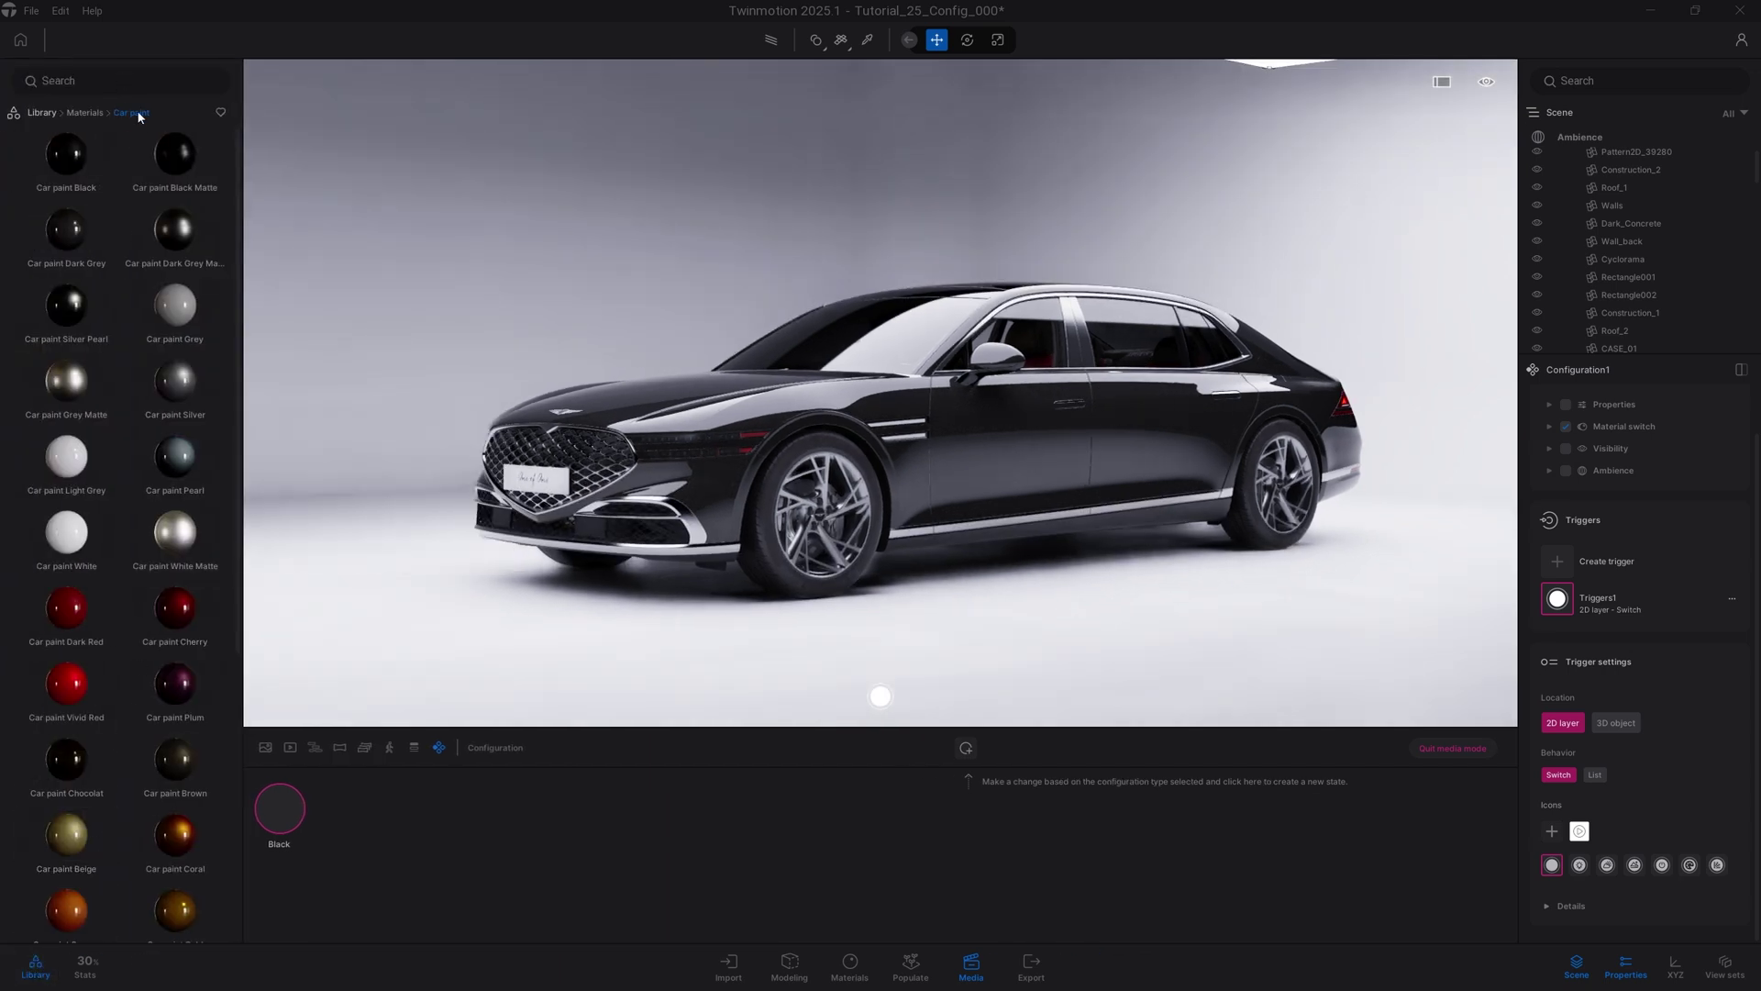
mouse_move(168, 614)
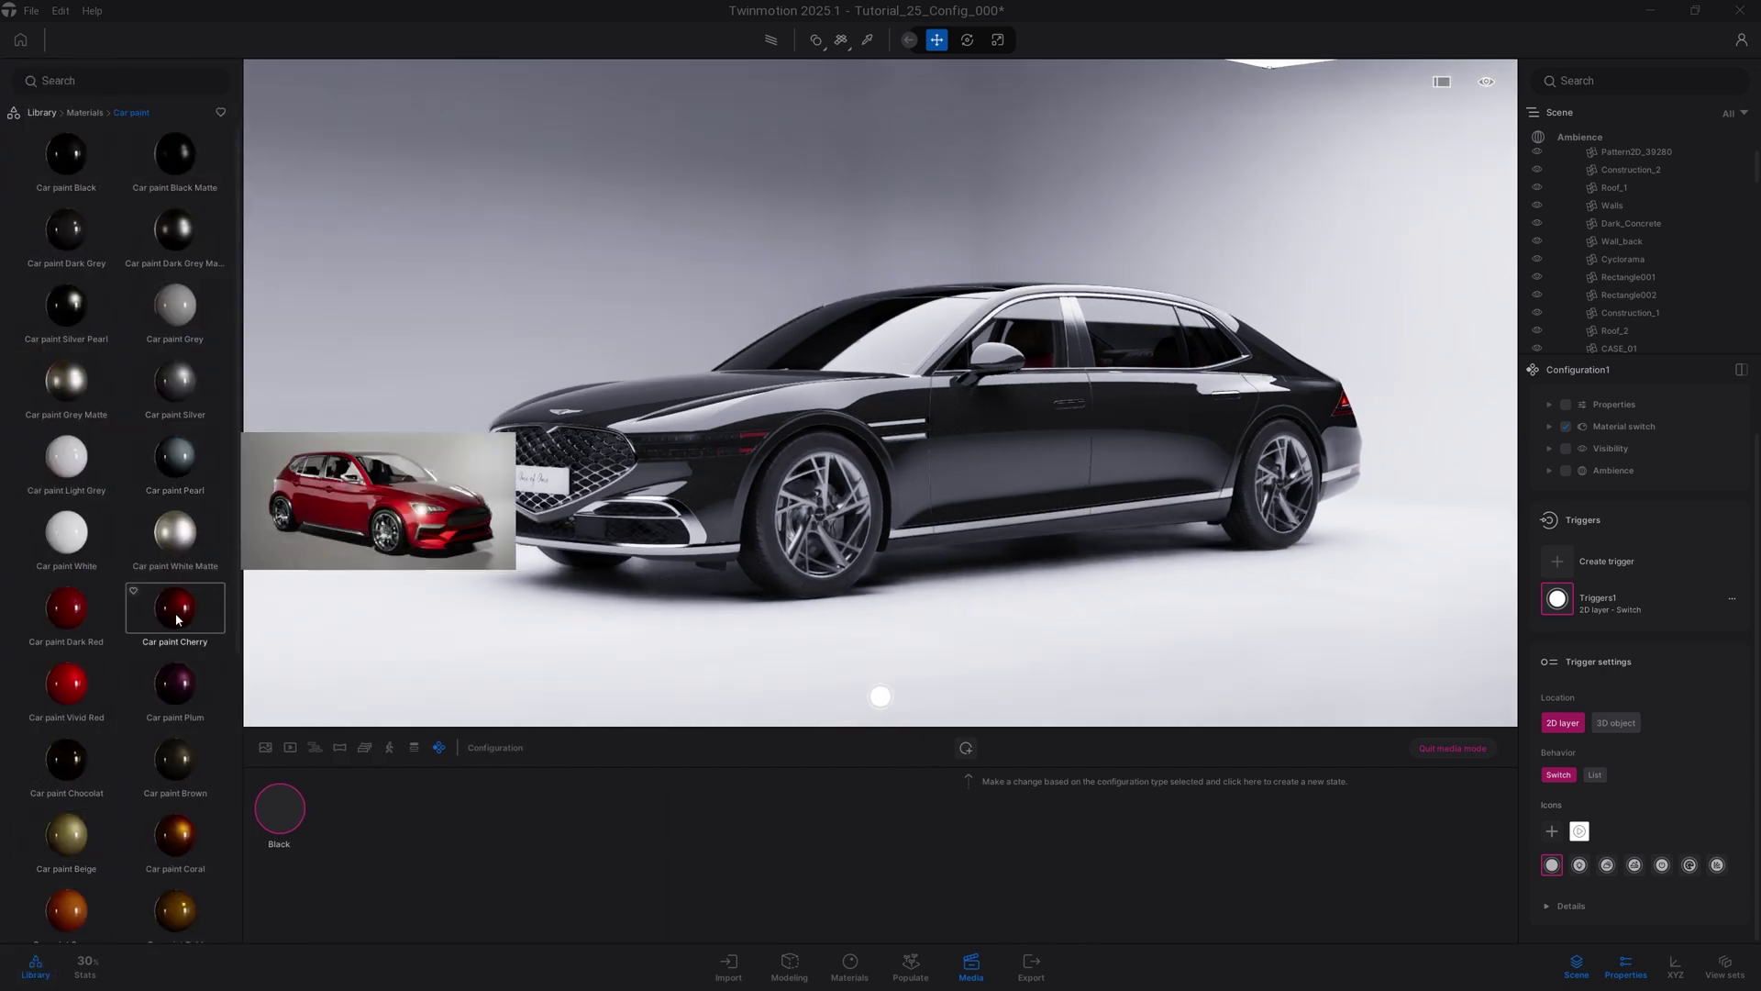
mouse_move(174, 613)
mouse_down()
mouse_move(221, 601)
mouse_move(642, 275)
mouse_move(827, 381)
mouse_up()
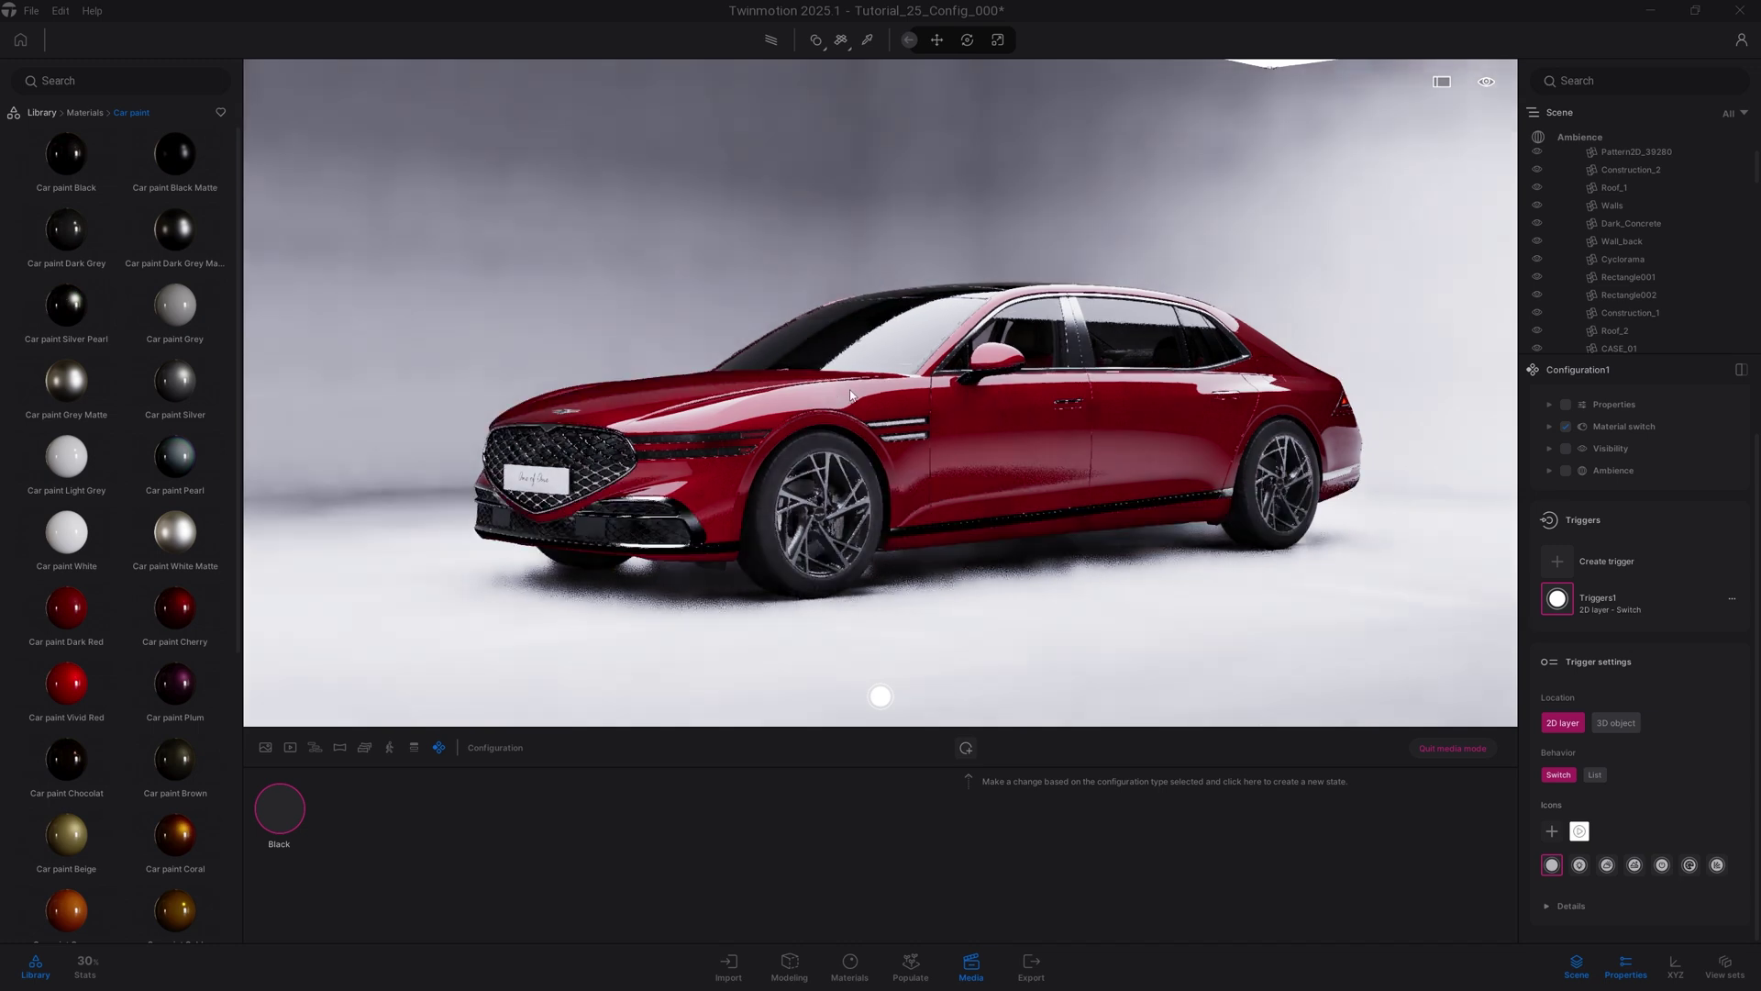
click(860, 397)
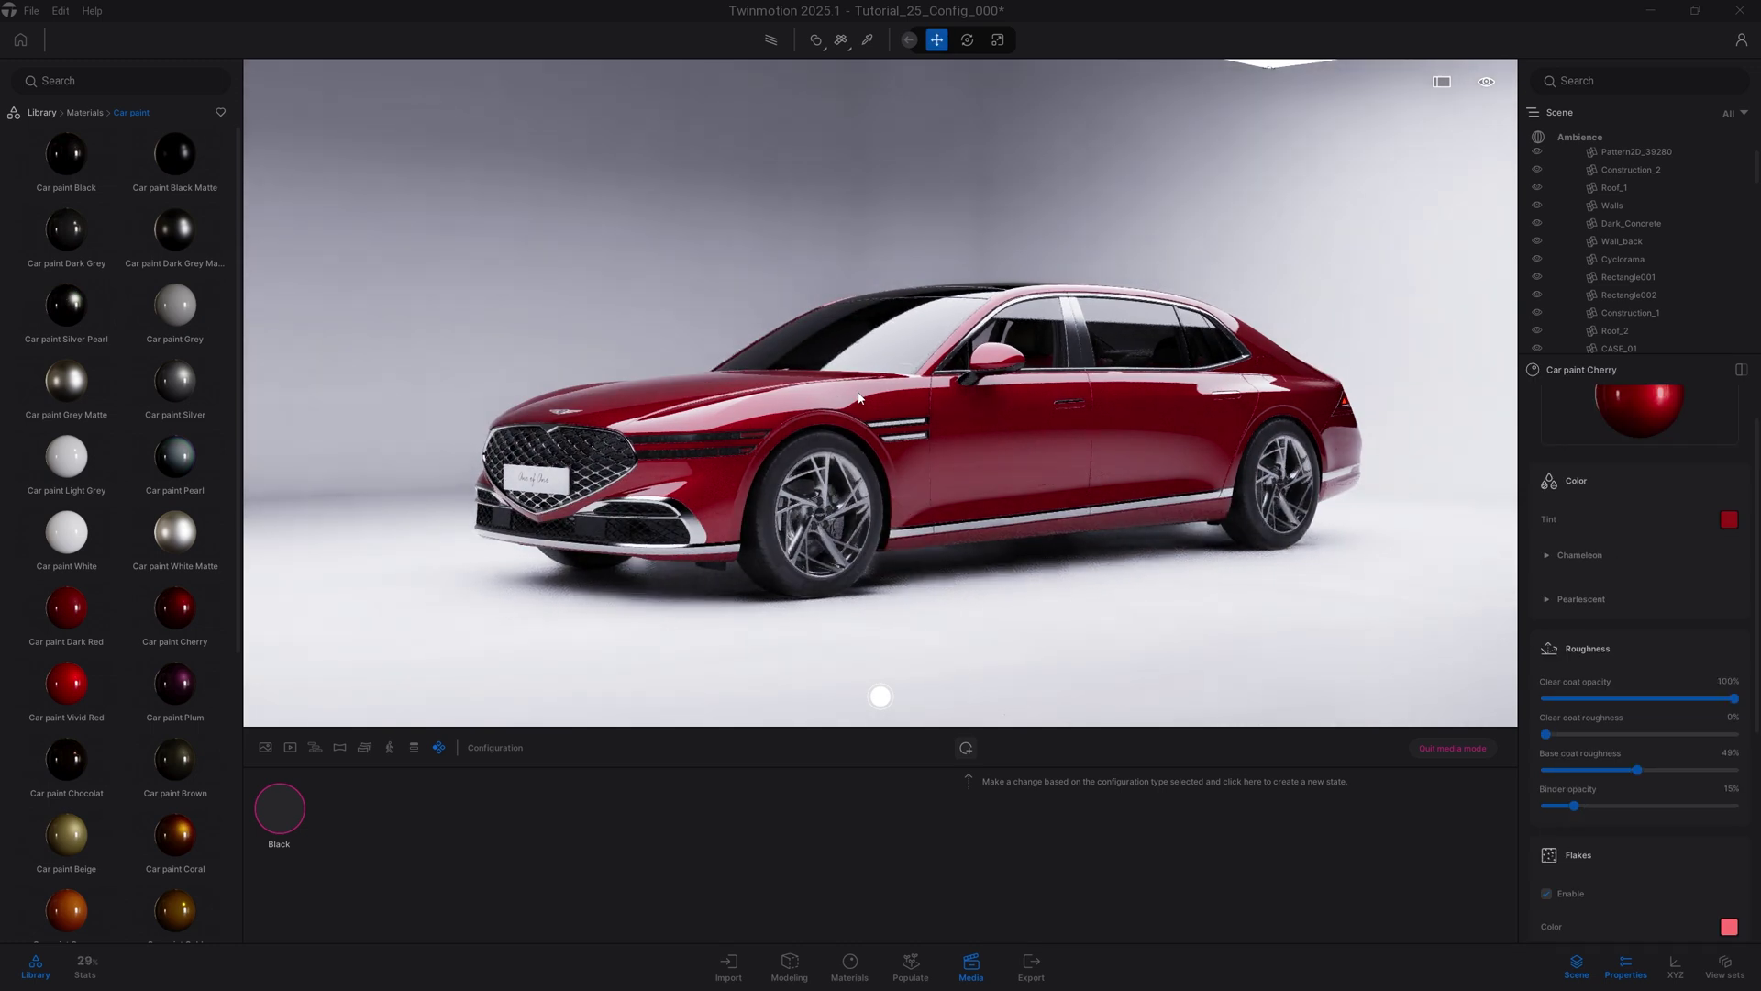
Create a second state in the material switch configuration from the cherry paint and name it Red.
click(966, 749)
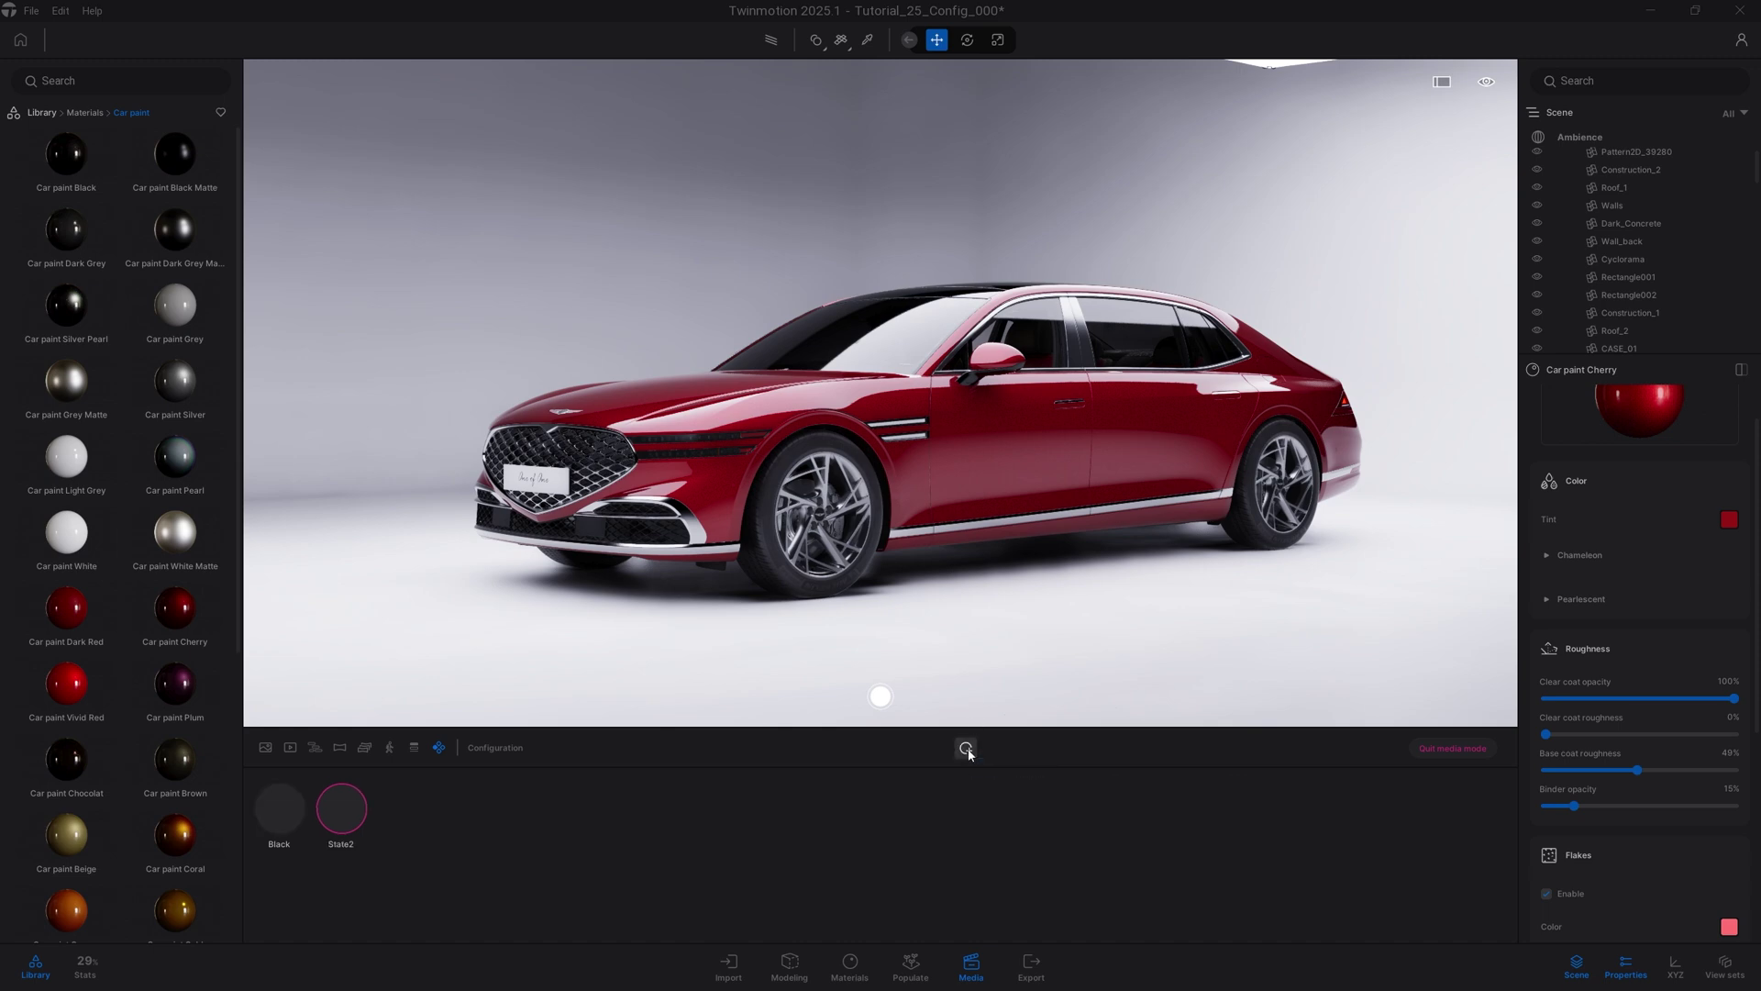
click(337, 778)
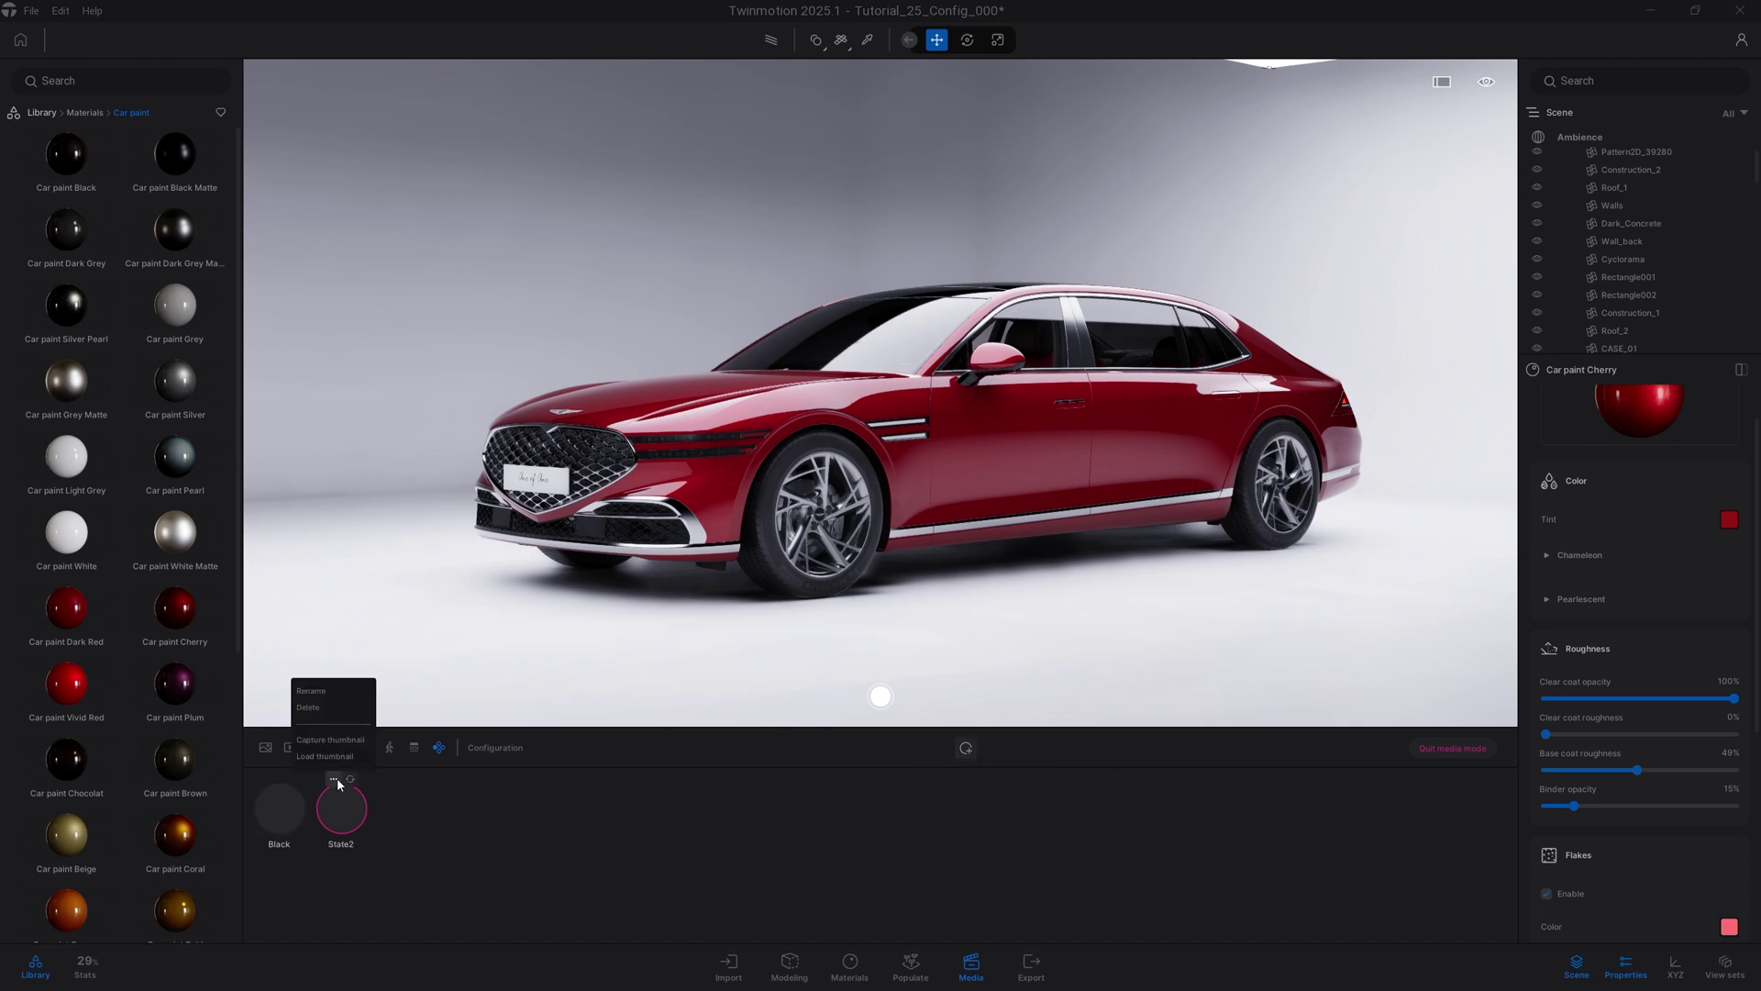
click(319, 691)
text(Red)
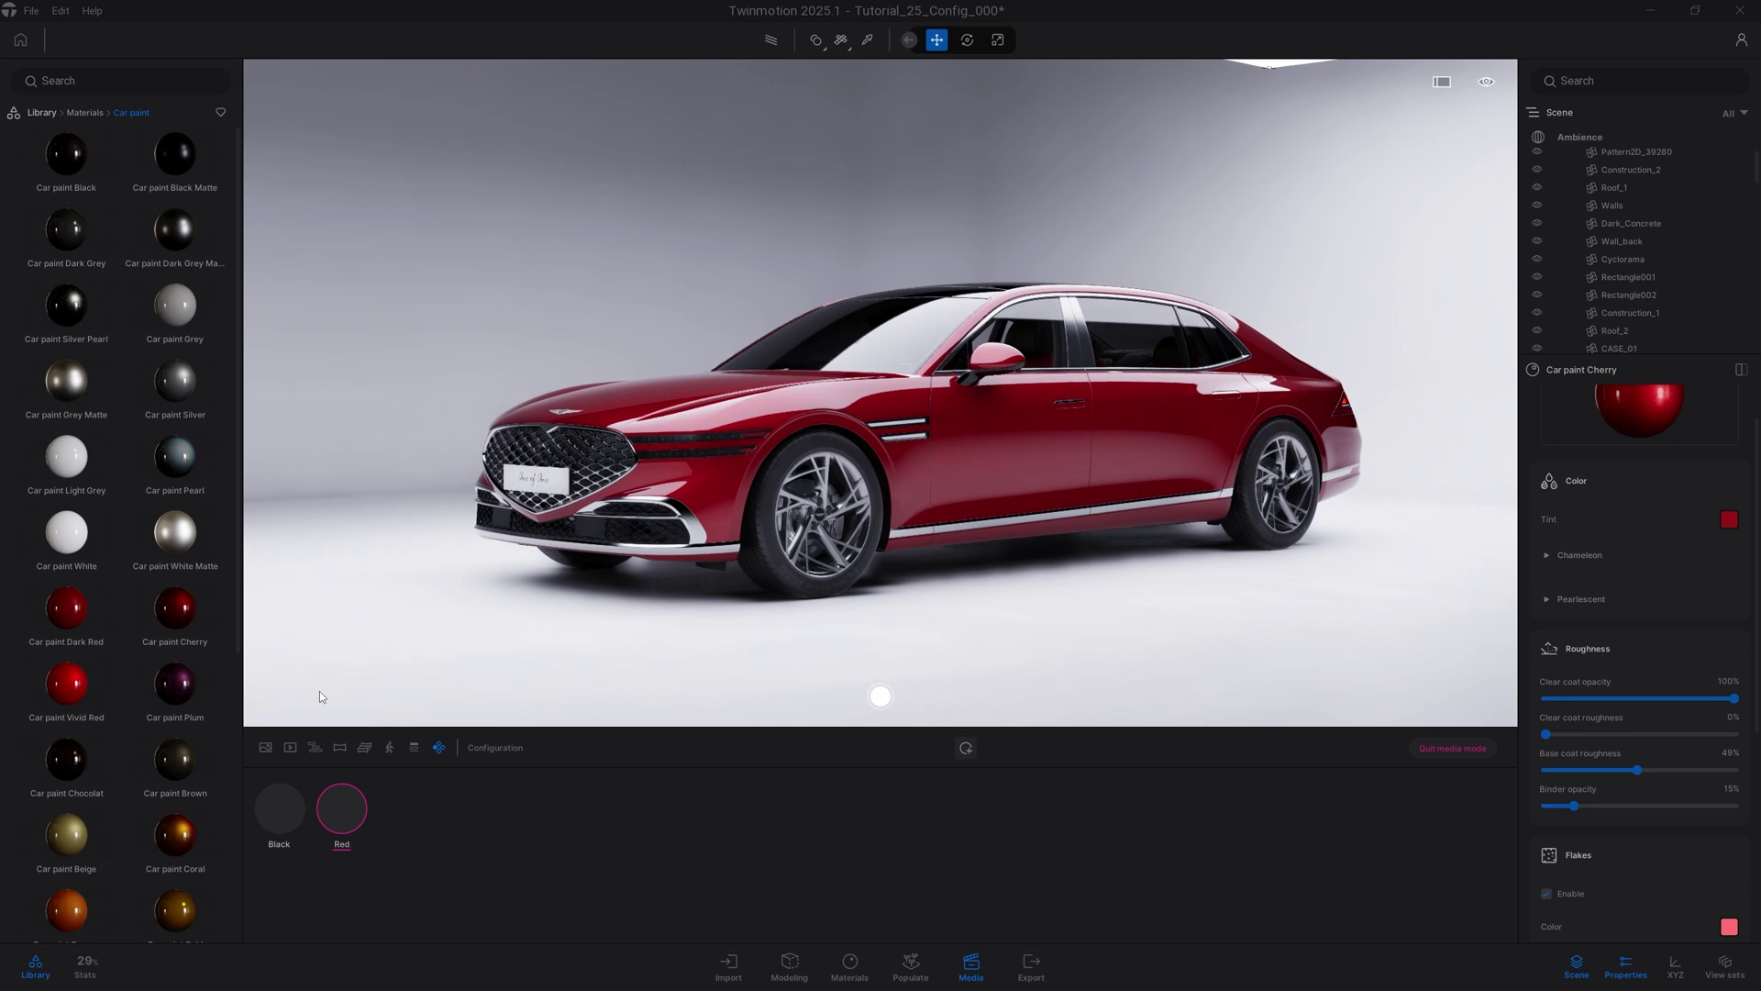
key(Return)
Apply the Car paint Dark Blue material from the library to the car's body.
scroll(141, 609, down, 2)
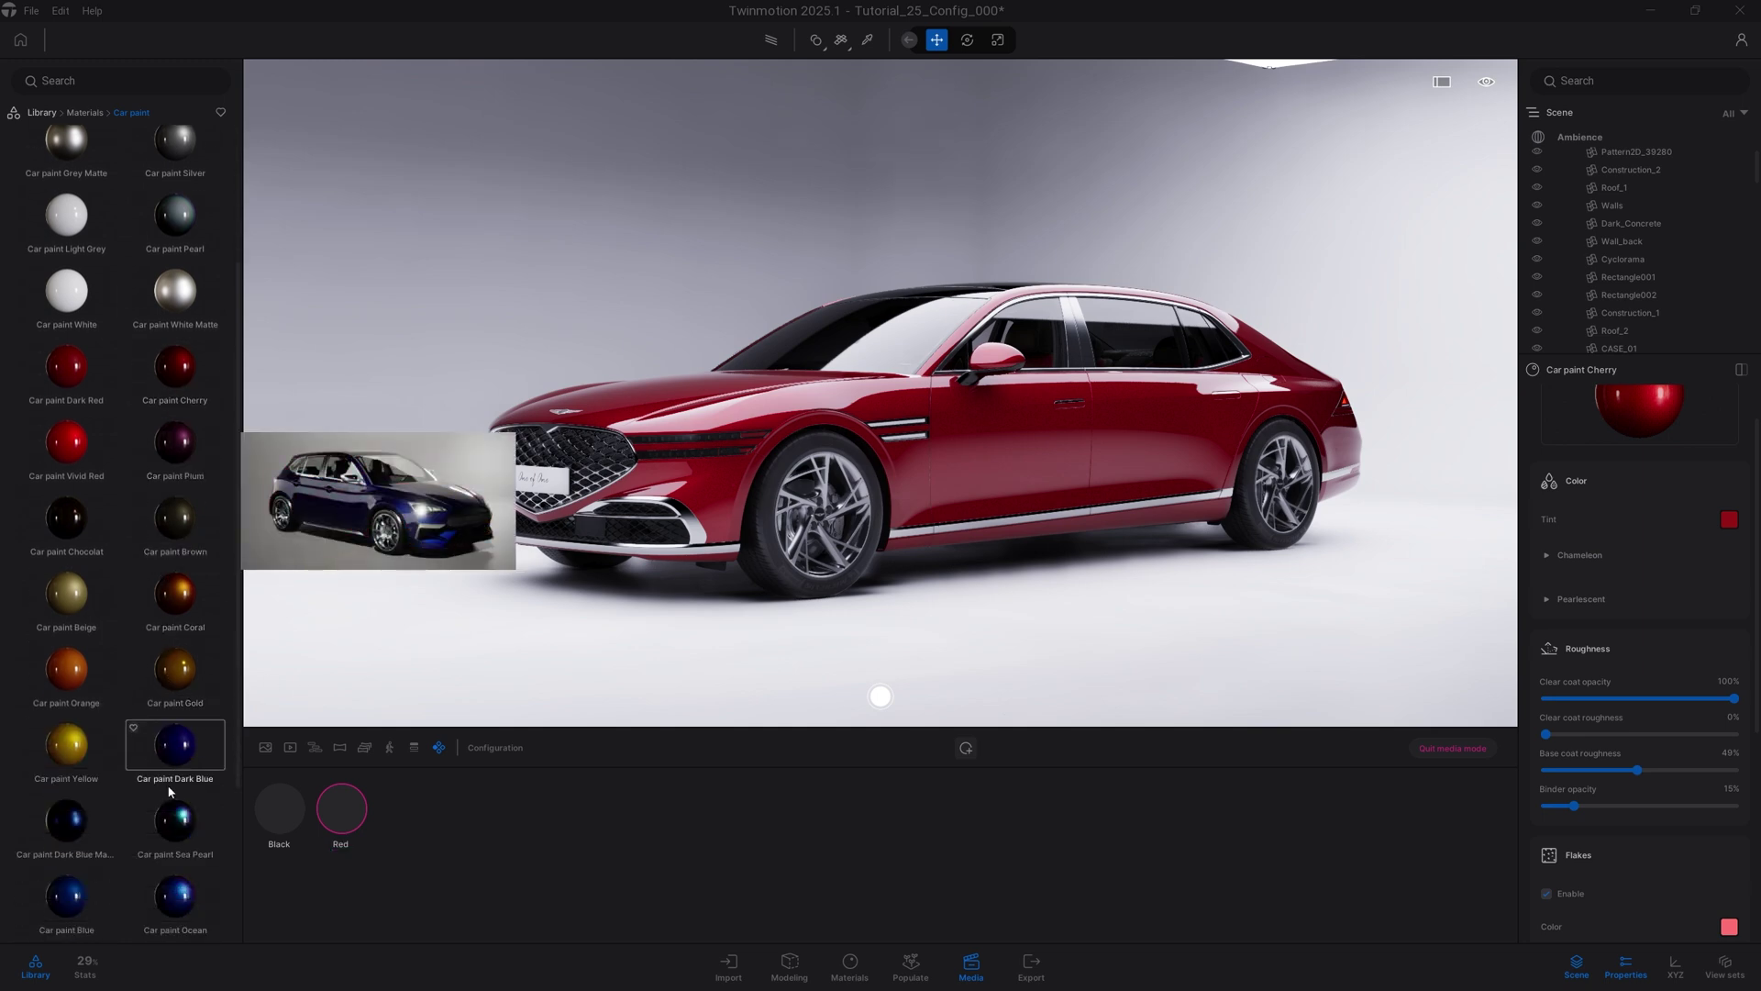
scroll(171, 794, down, 2)
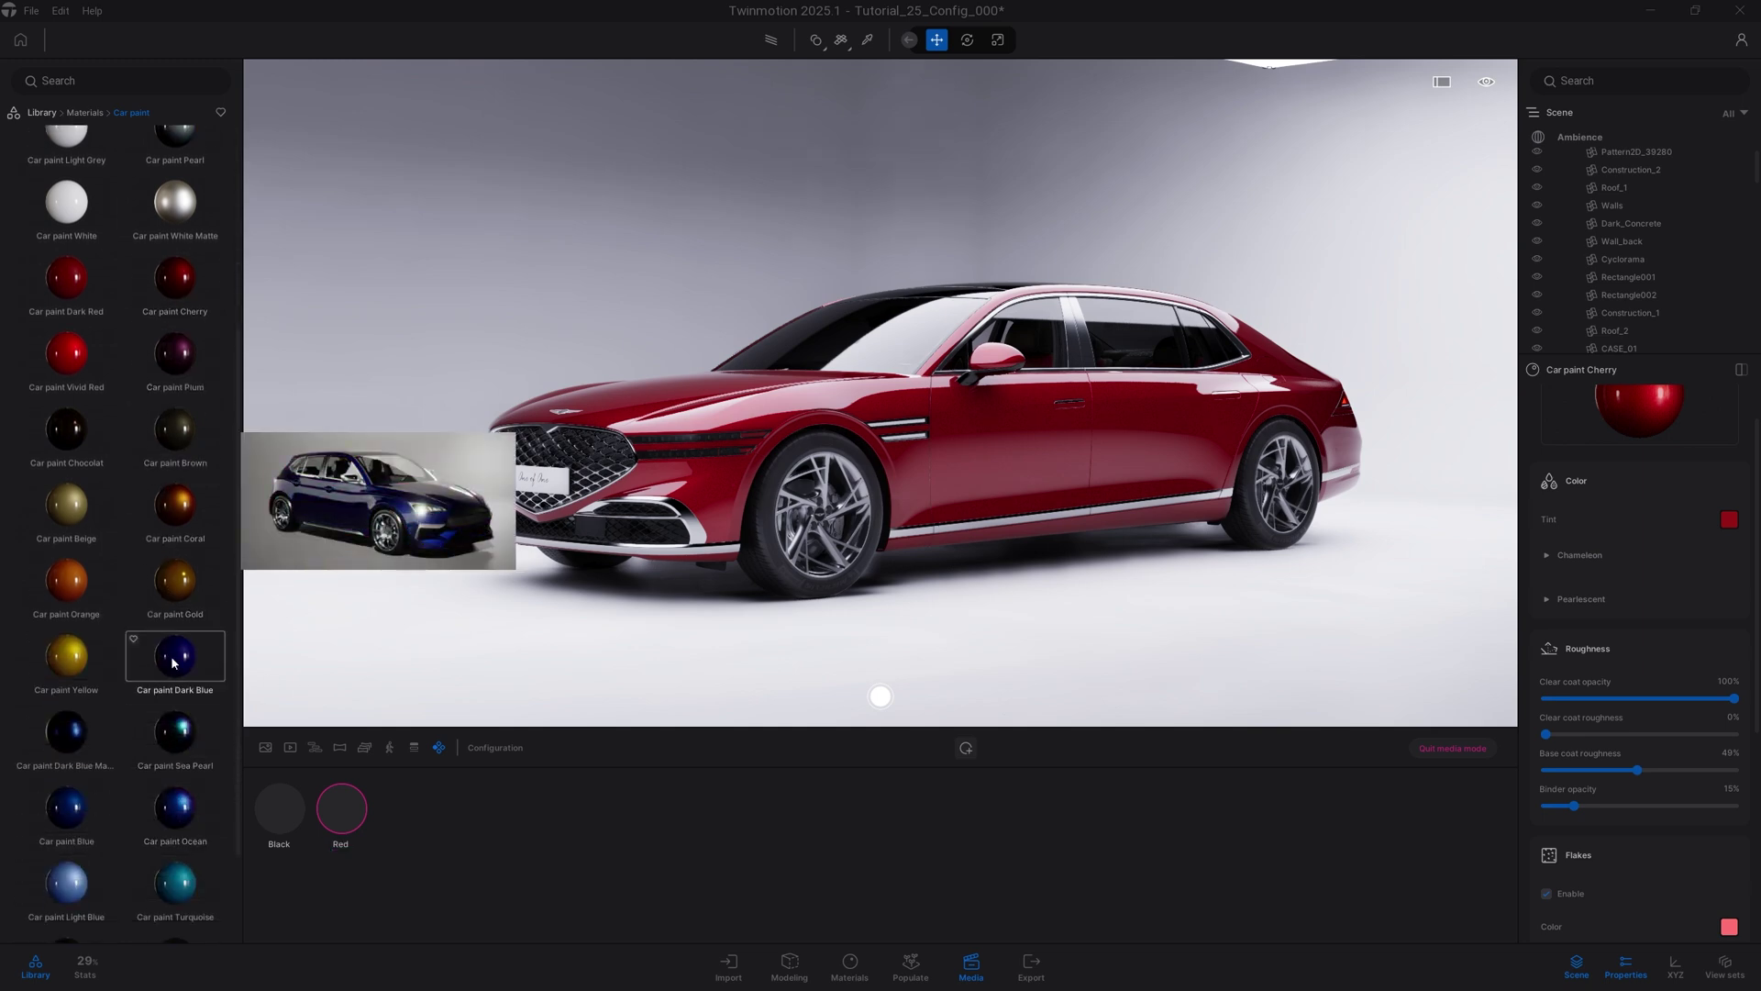
drag(170, 798, 716, 444)
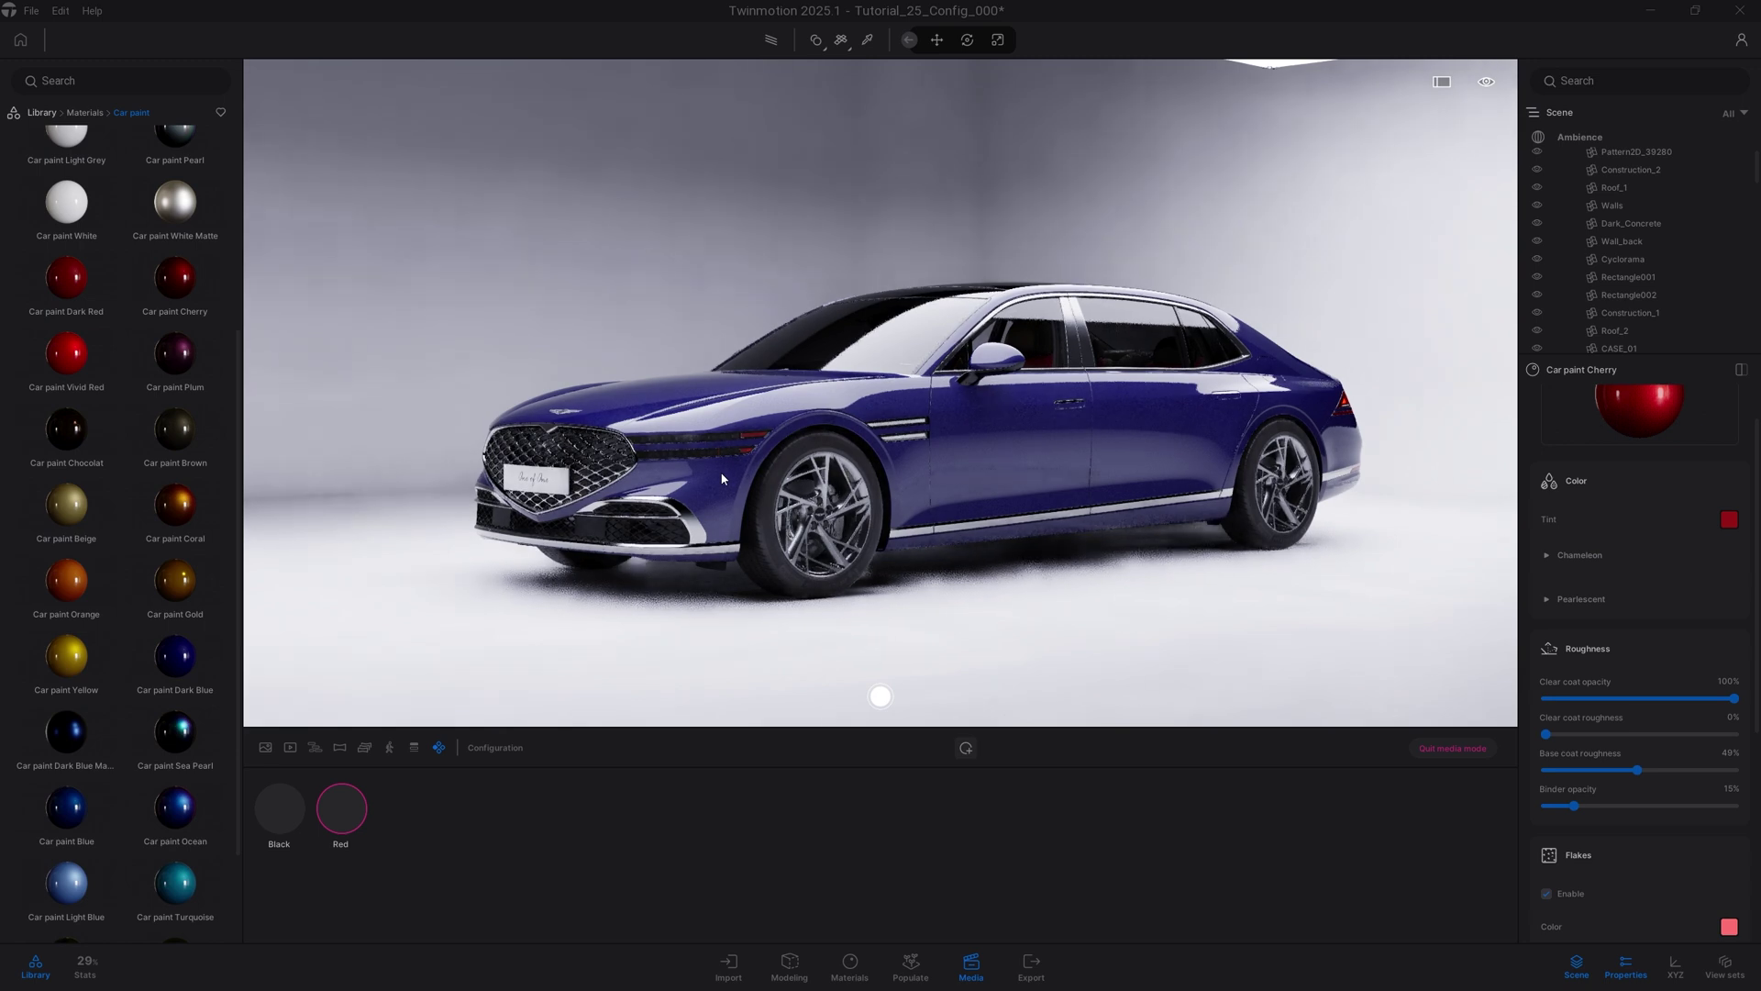
click(721, 479)
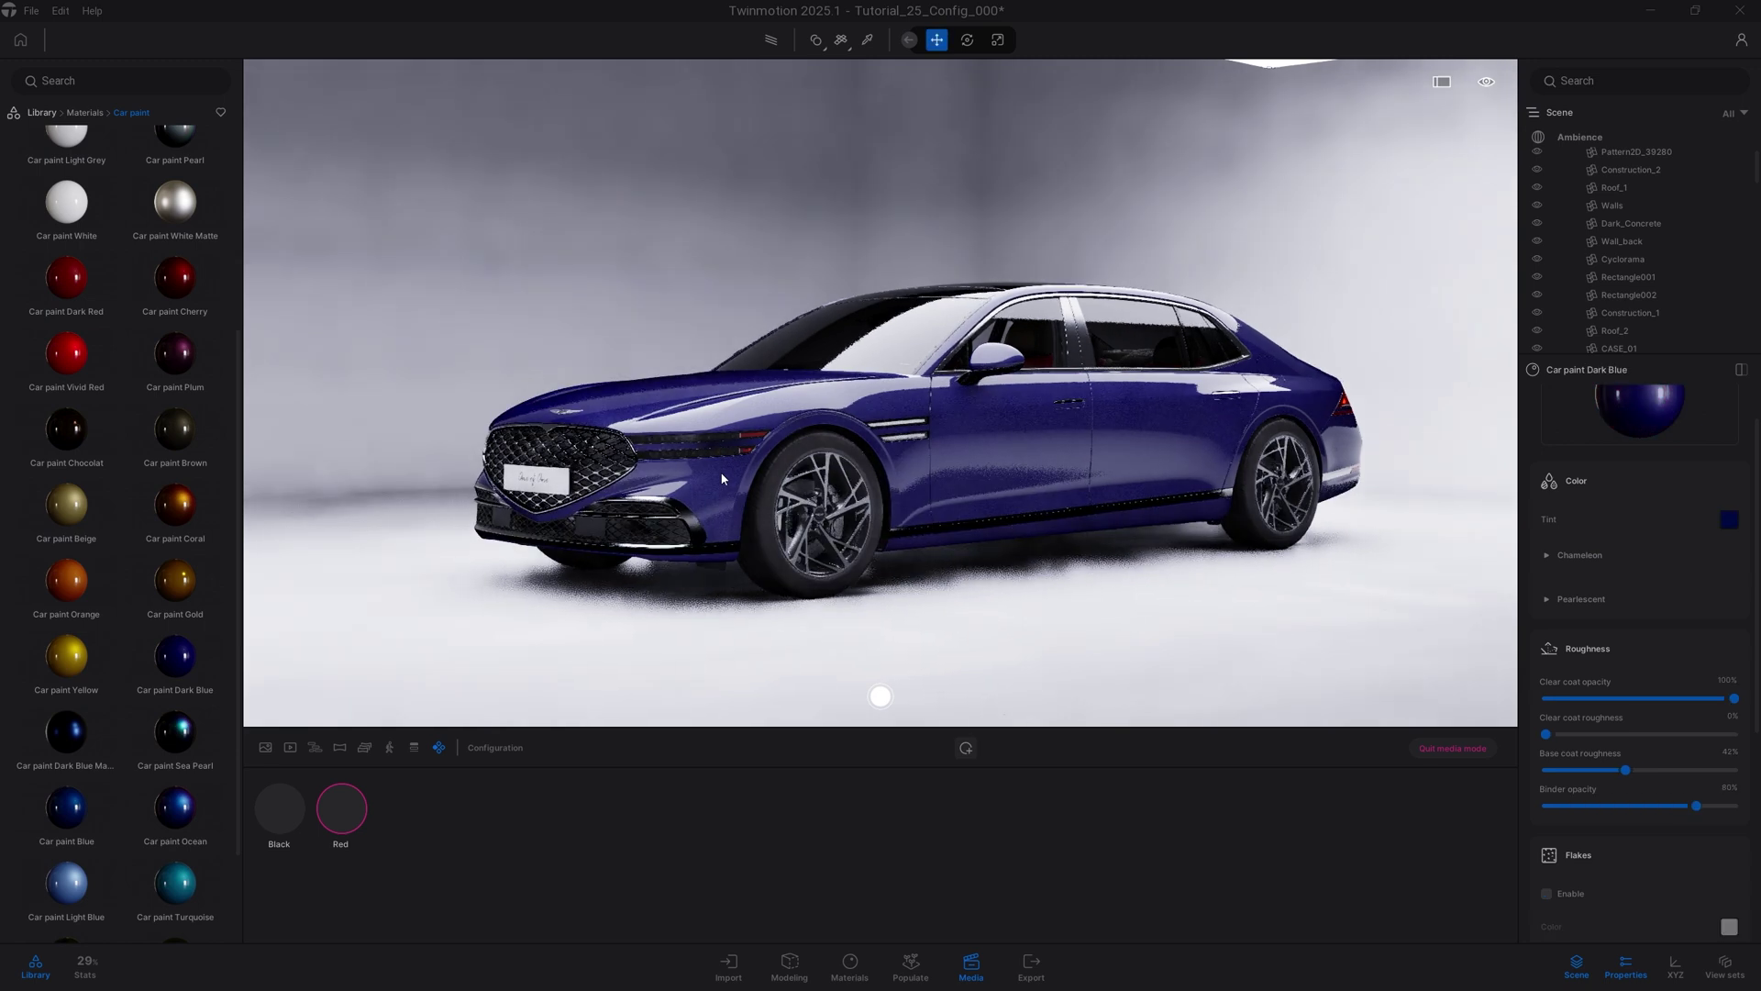
Create a third configuration state from the dark blue paint and rename it Blue.
click(965, 748)
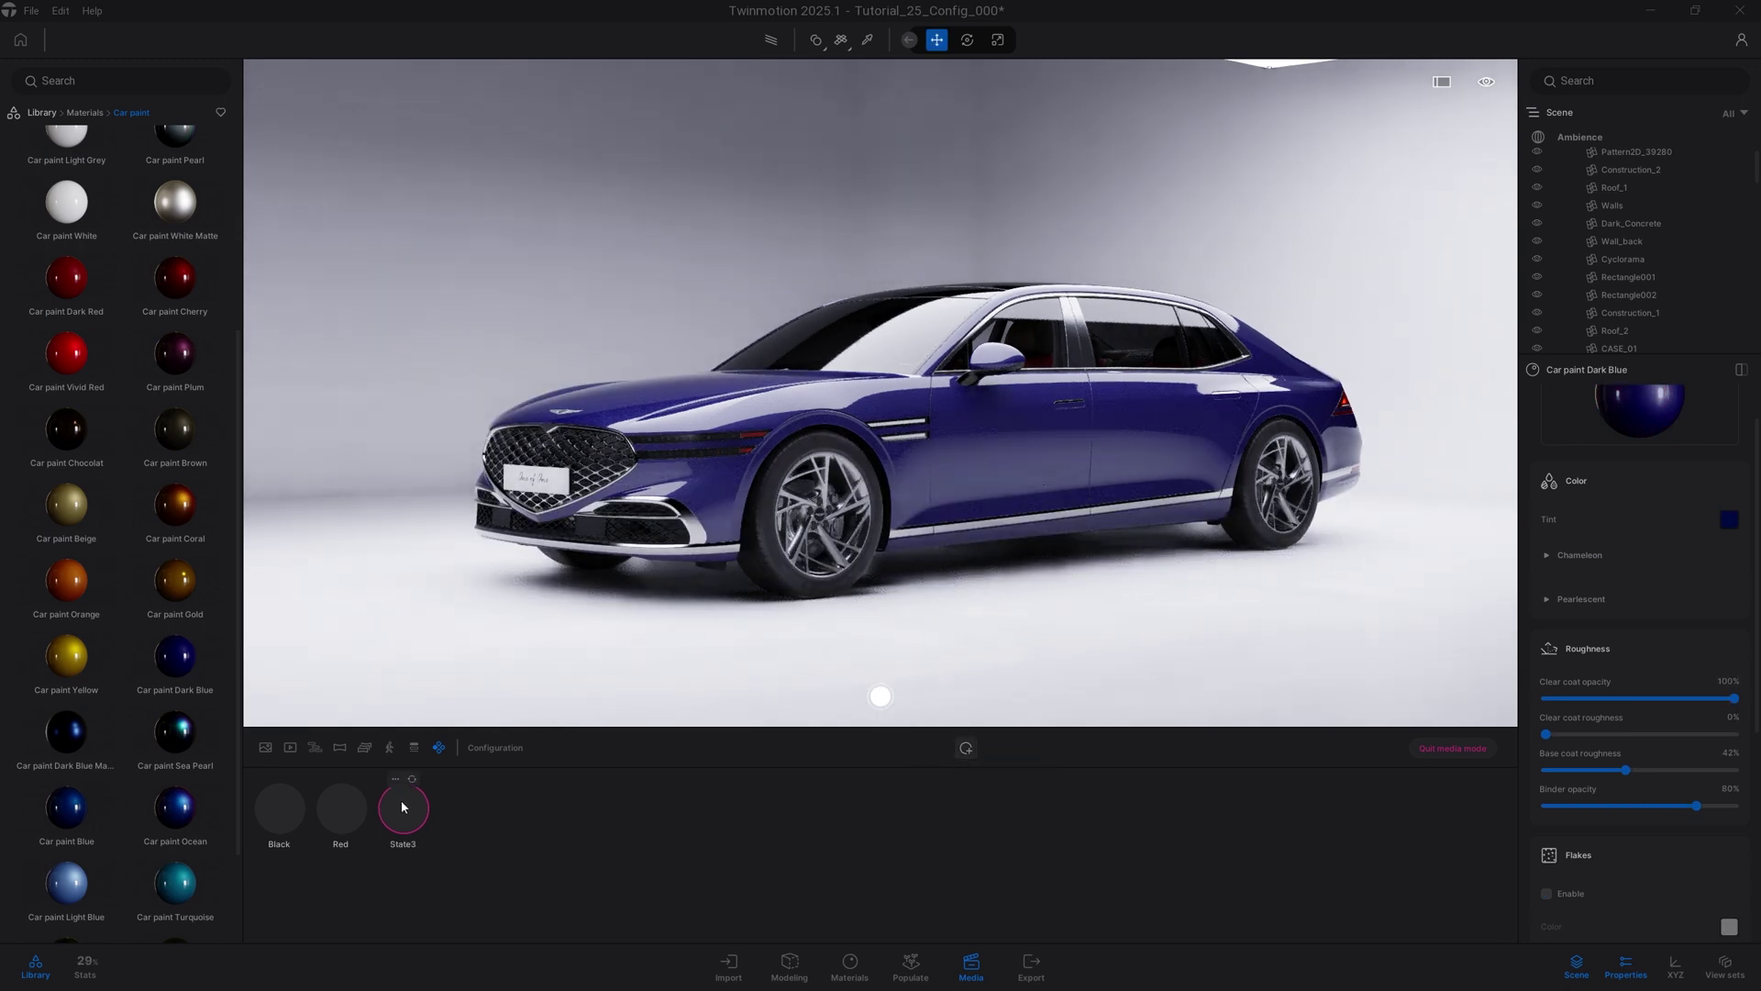
click(395, 778)
click(371, 690)
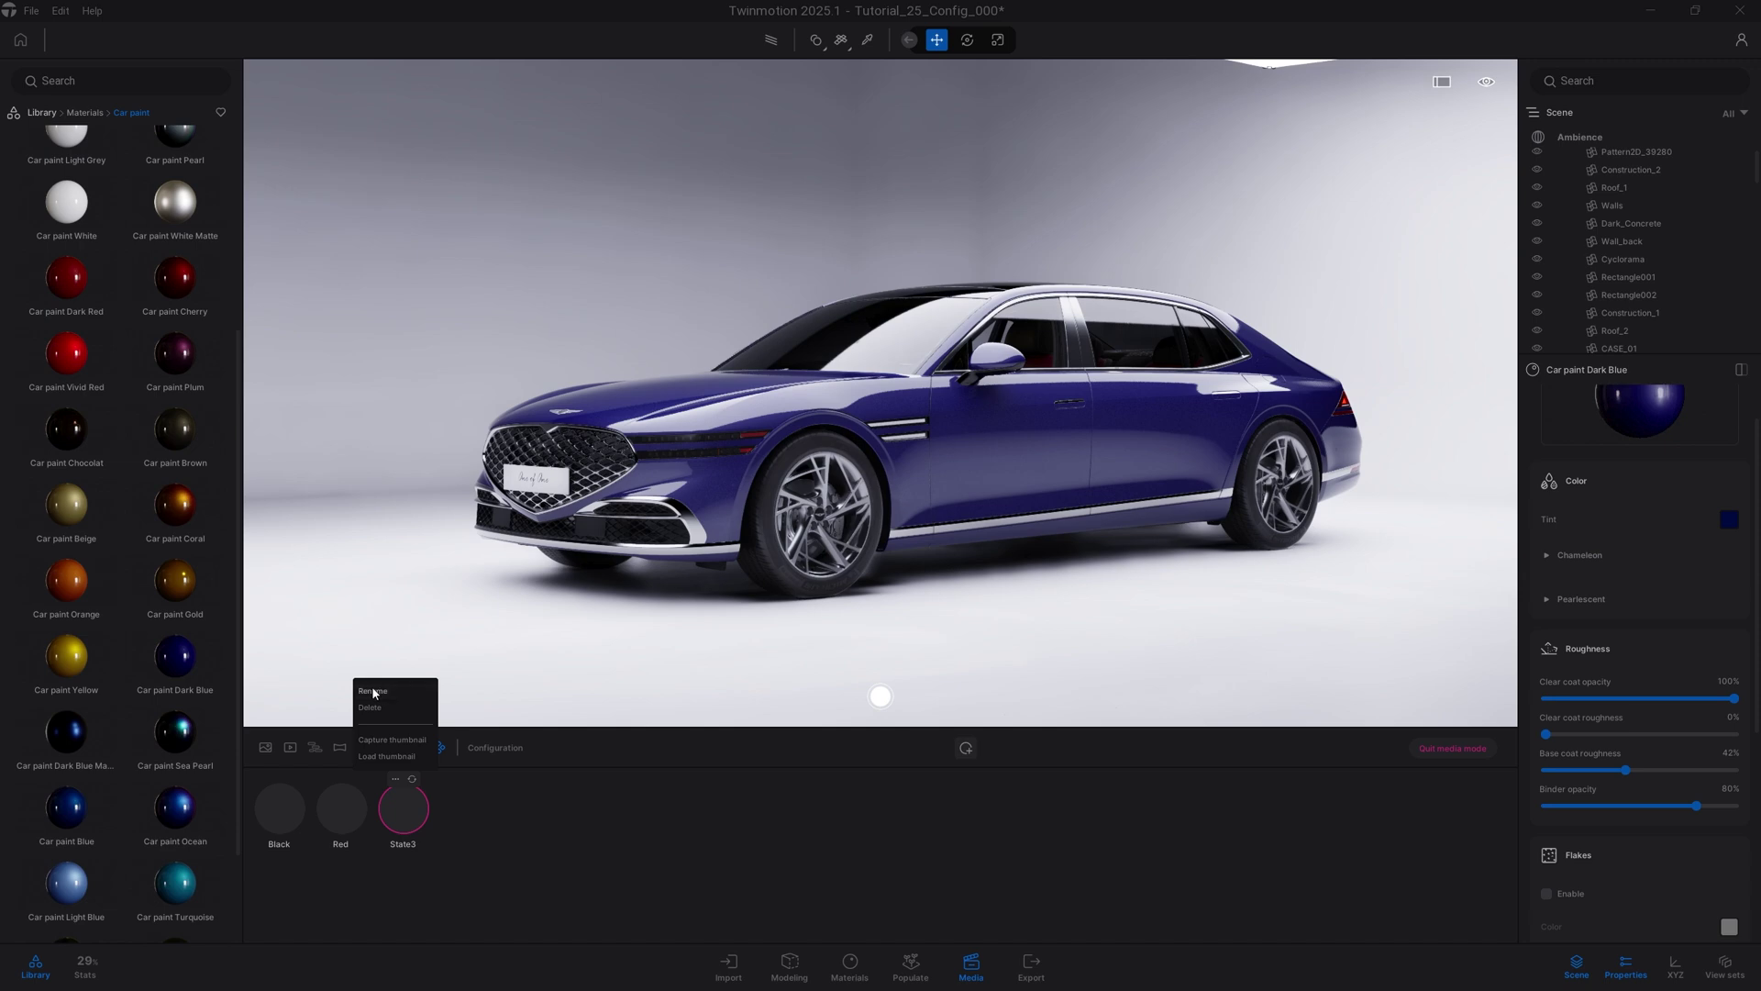
text(Blue)
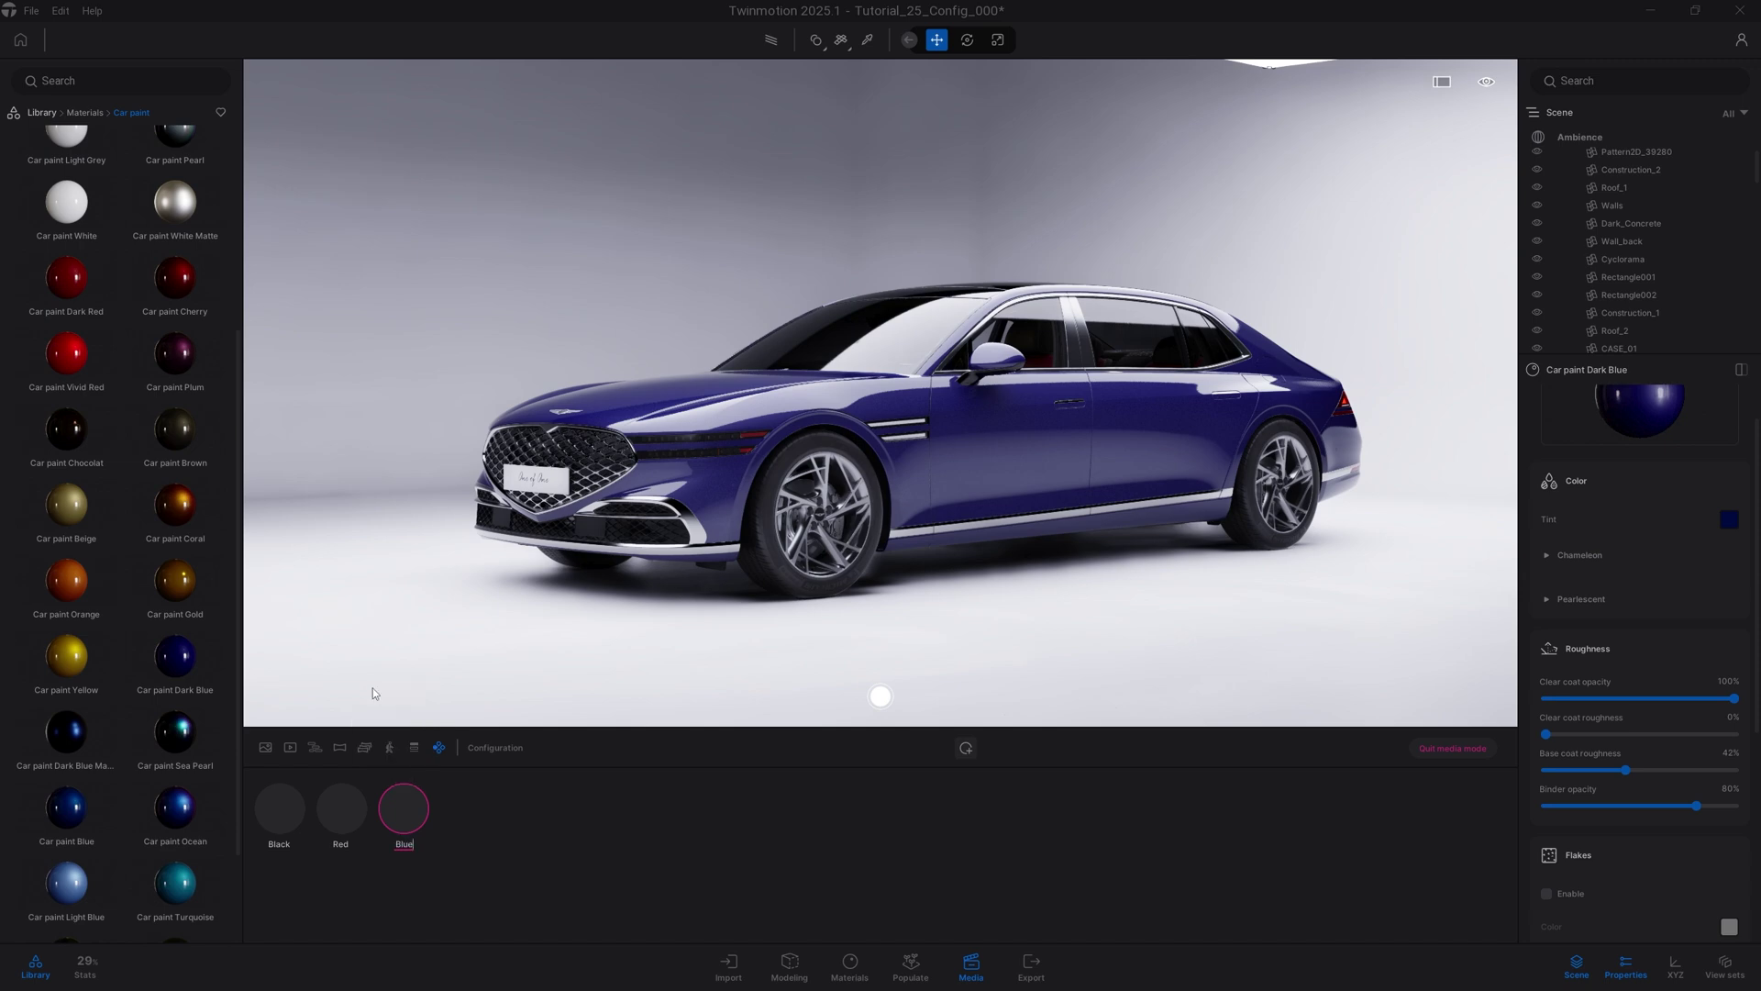
key(Return)
Apply the Car paint Silver material from the library to the car's body.
scroll(101, 662, down, 1)
mouse_move(101, 662)
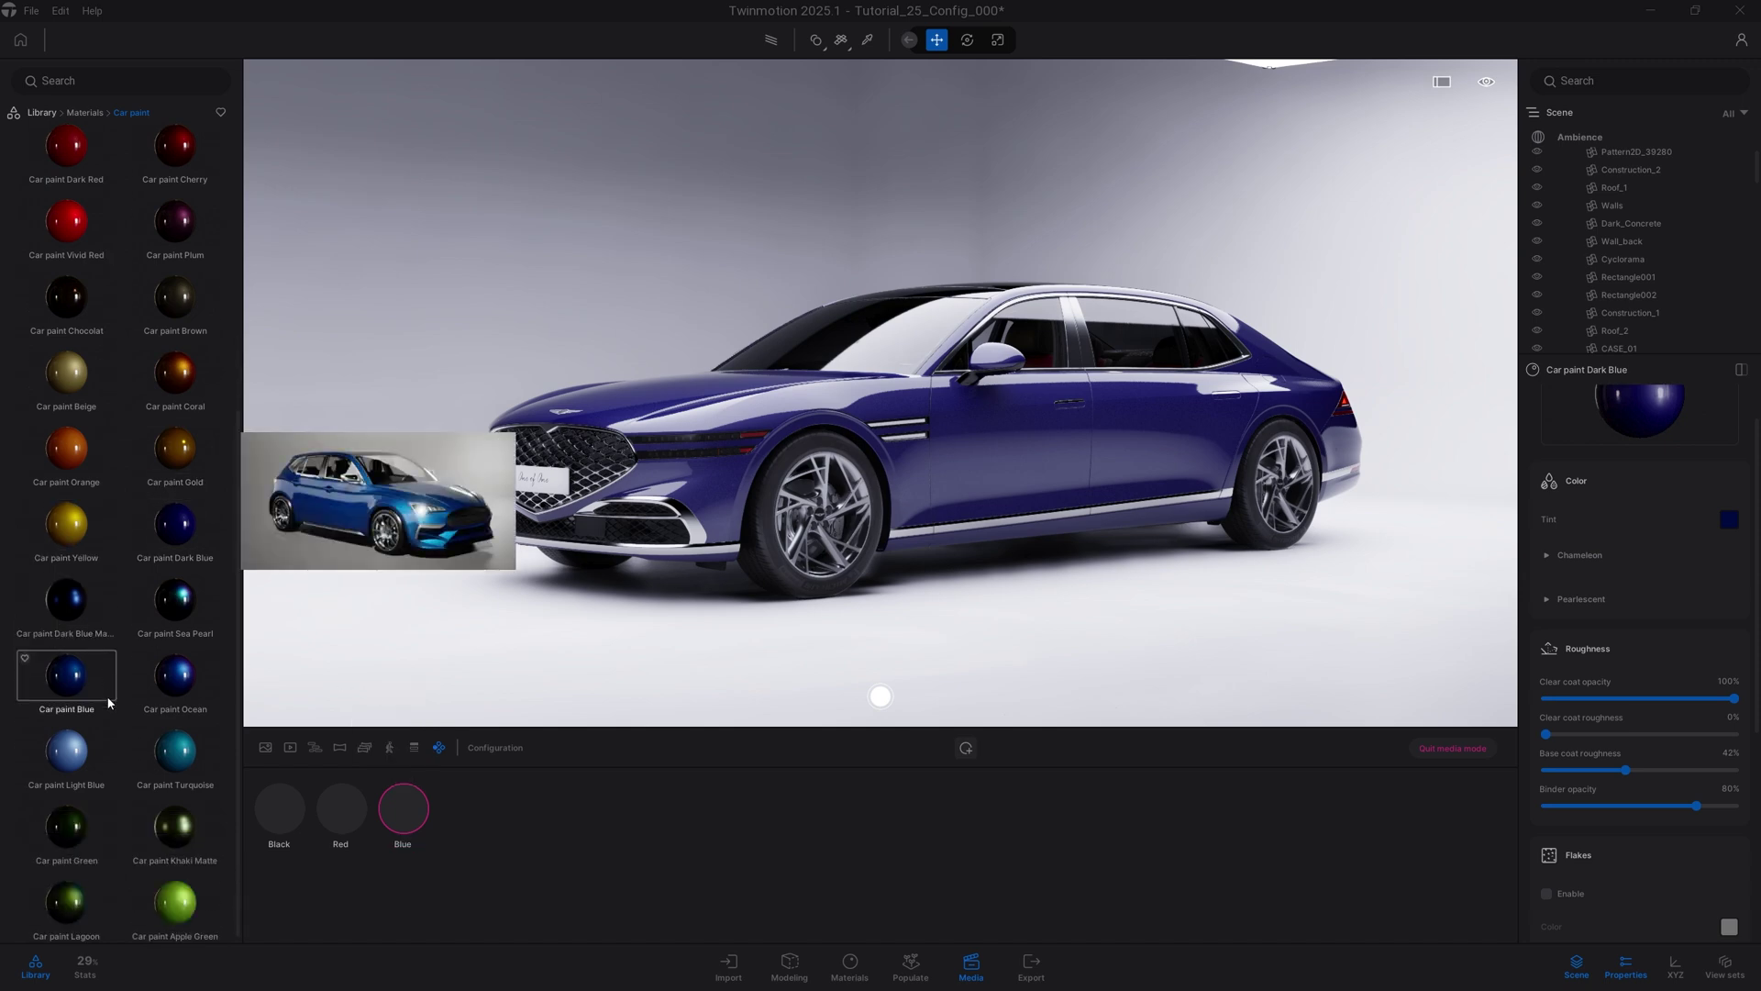
scroll(125, 685, up, 3)
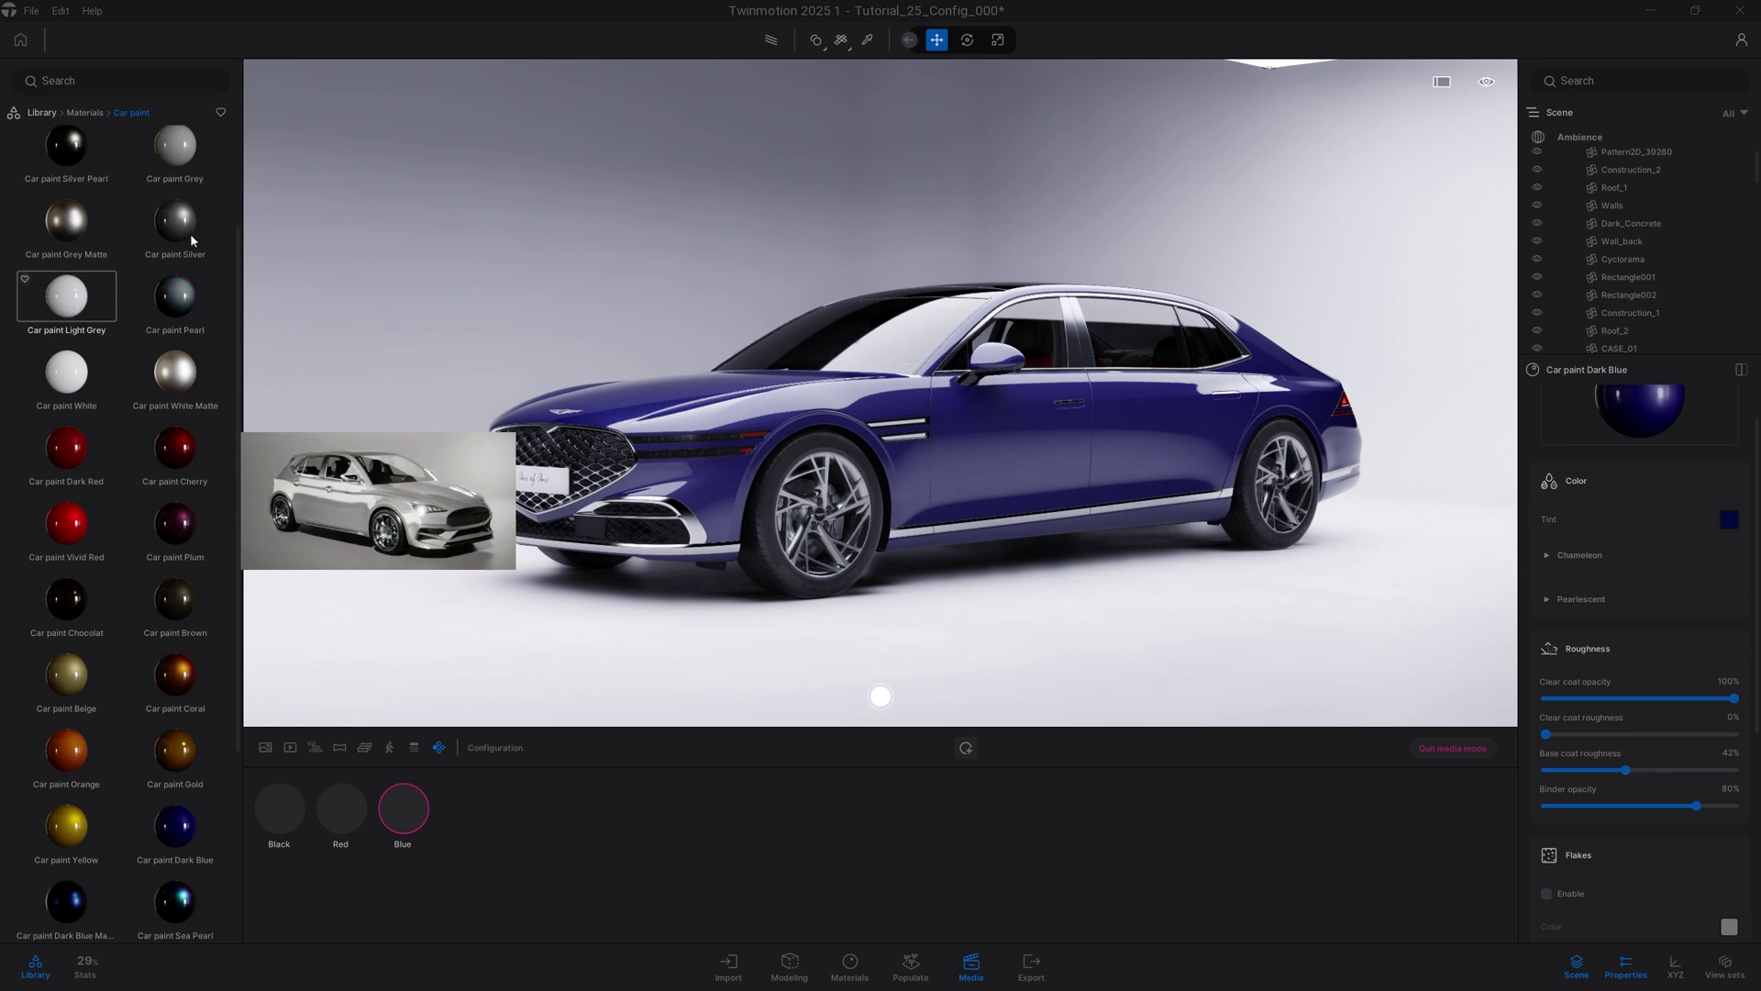
drag(67, 305, 735, 414)
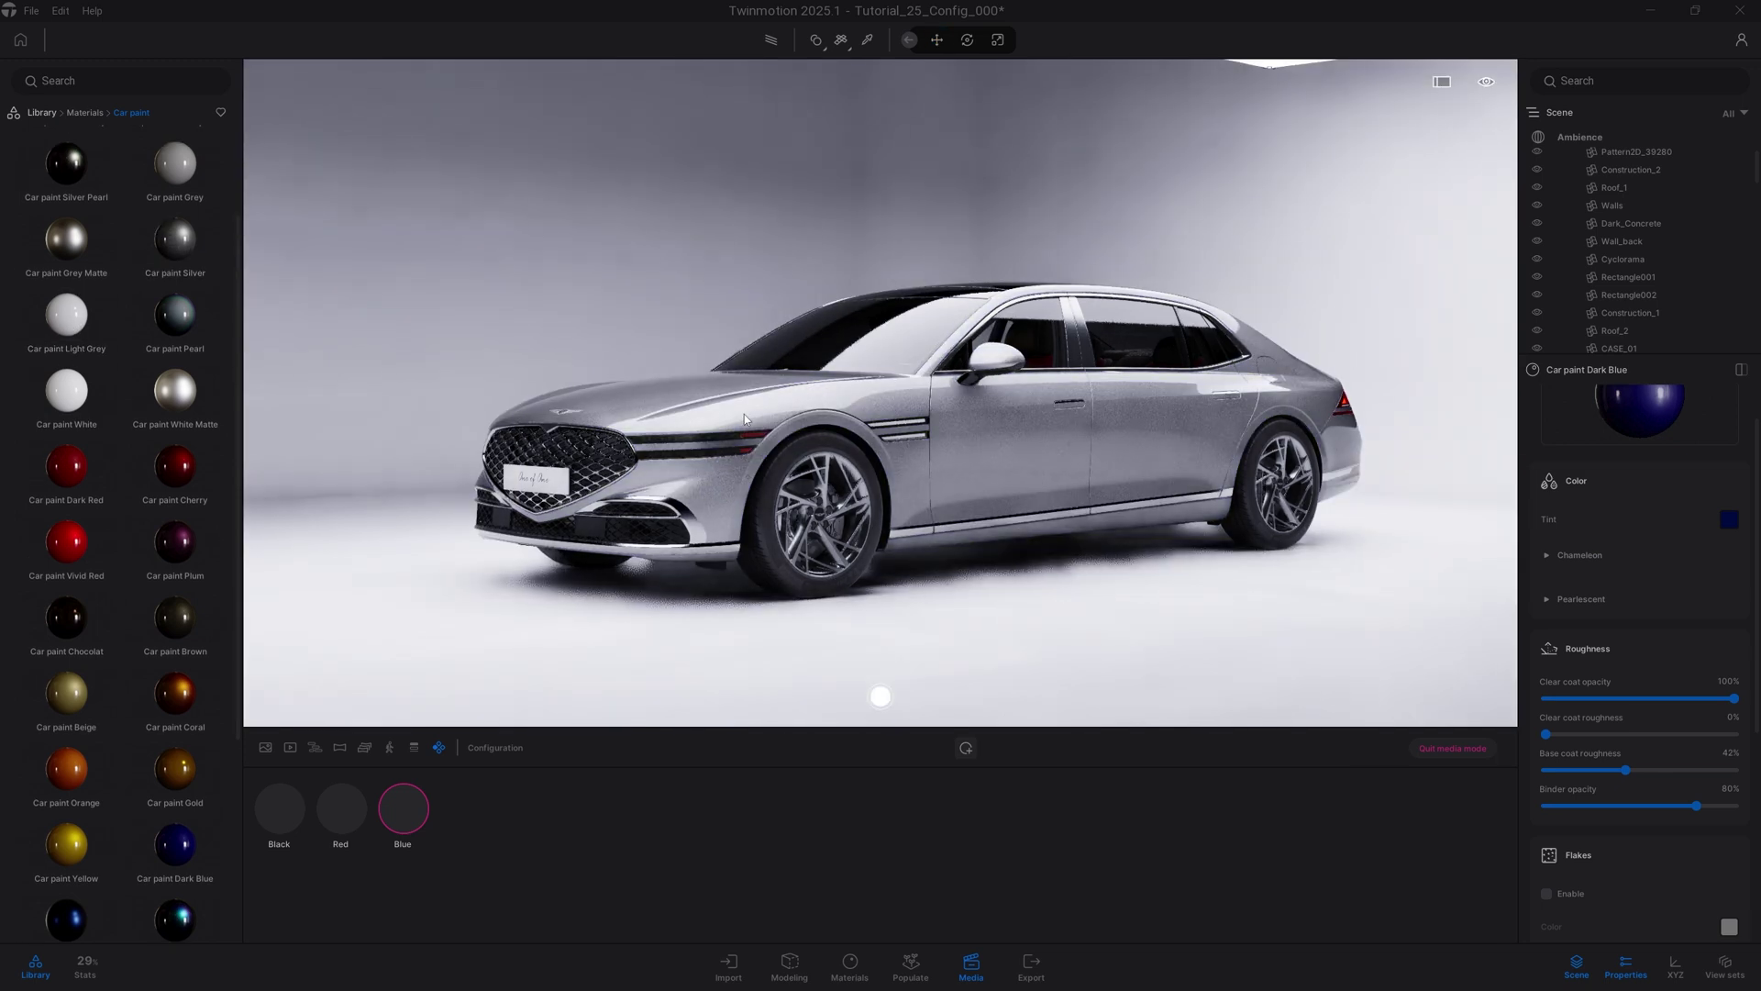
Create a fourth configuration state from the silver paint, rename it Silver and close the material library.
click(966, 750)
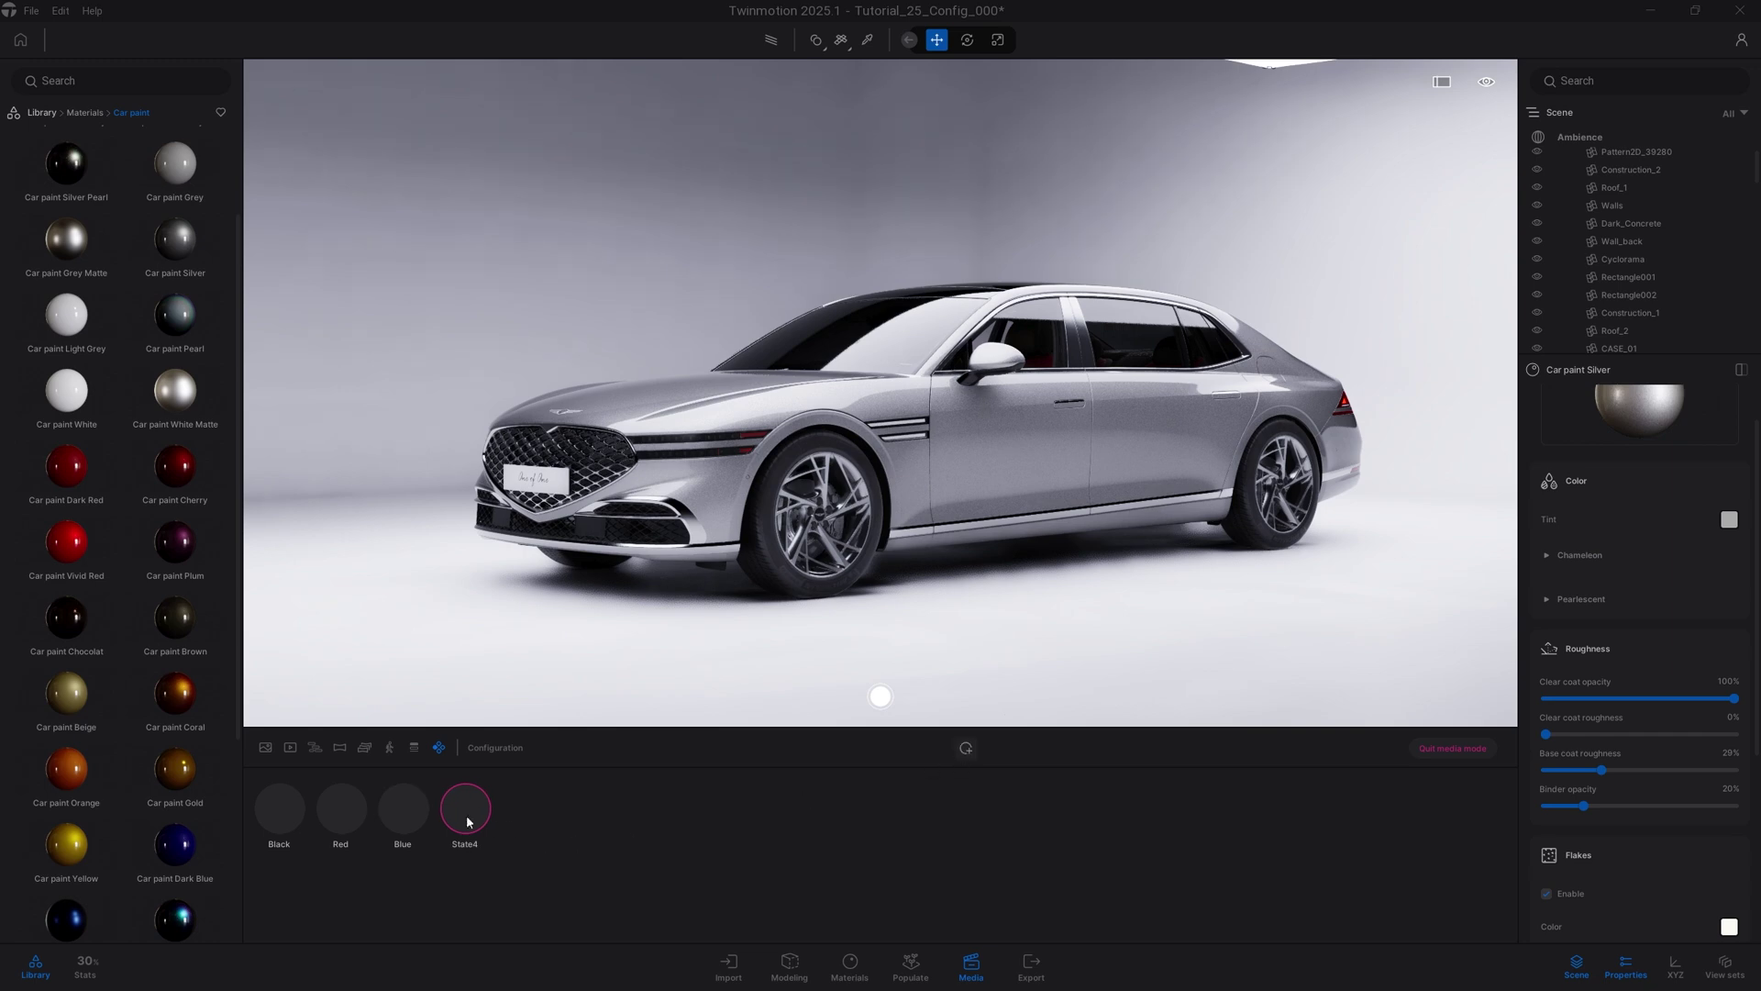
click(459, 780)
click(452, 689)
text(Silver)
key(Return)
click(32, 965)
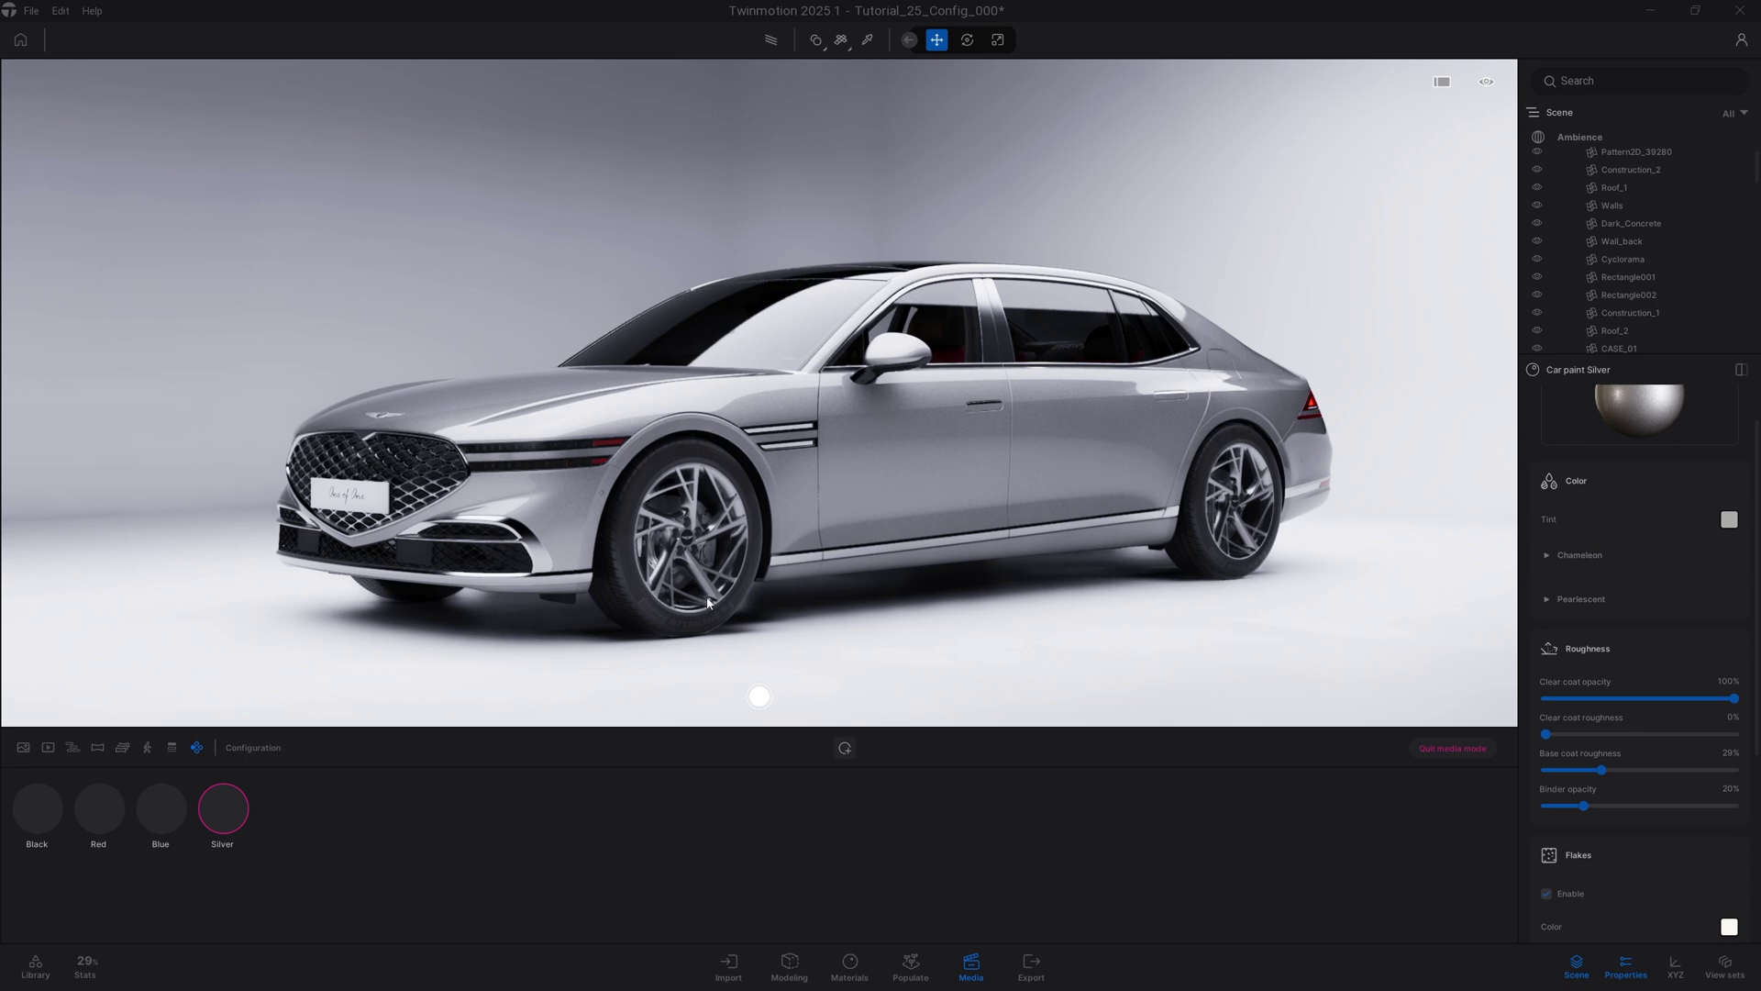
Preview the Black, Red, Blue and Silver states one after another and return to Black.
scroll(707, 602, up, 1)
click(50, 827)
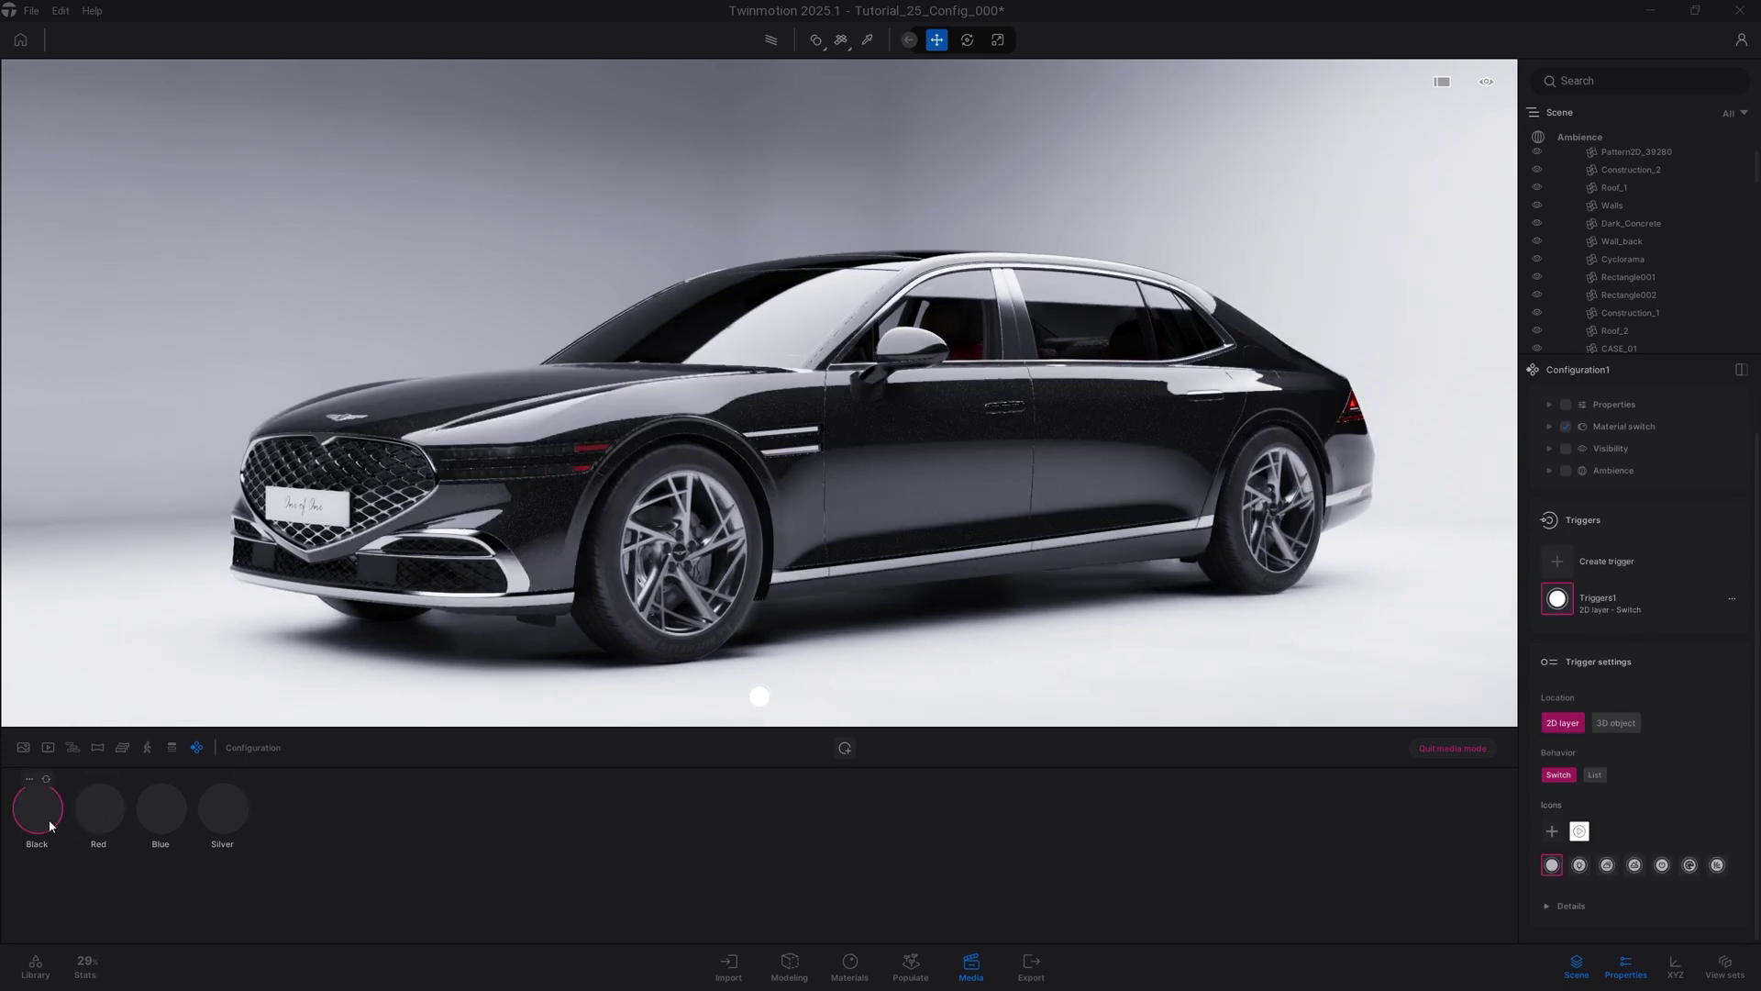
click(99, 819)
click(166, 822)
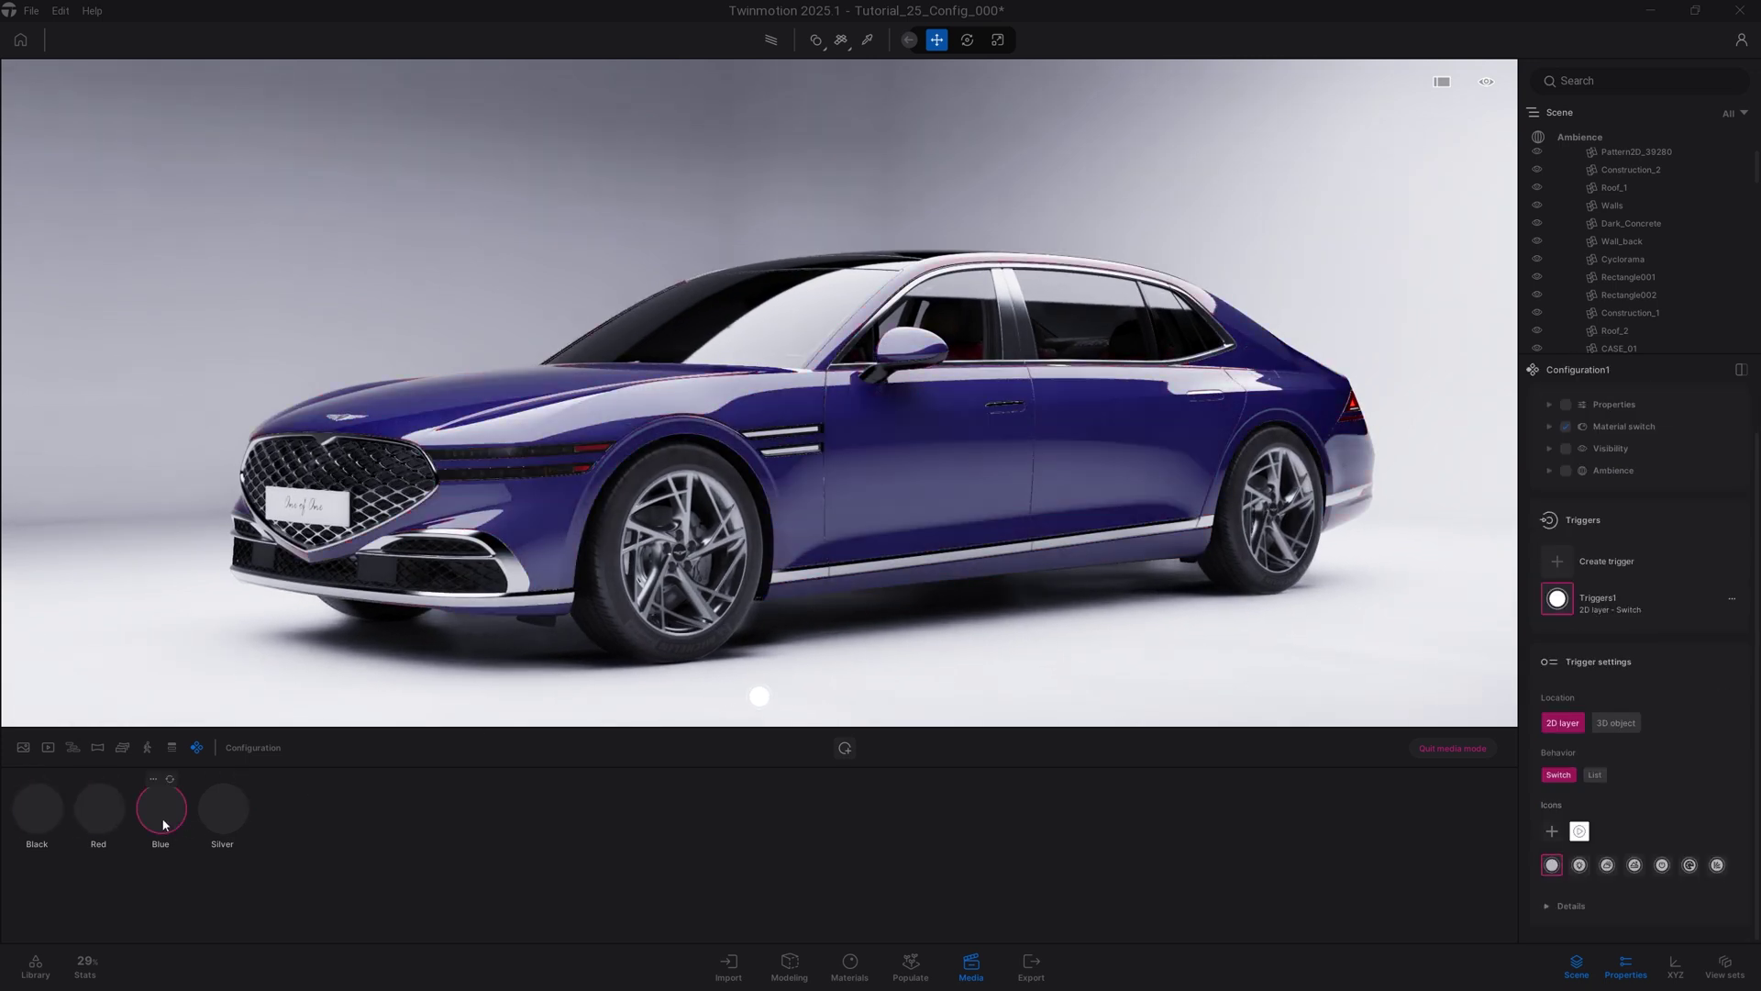
click(223, 822)
click(162, 823)
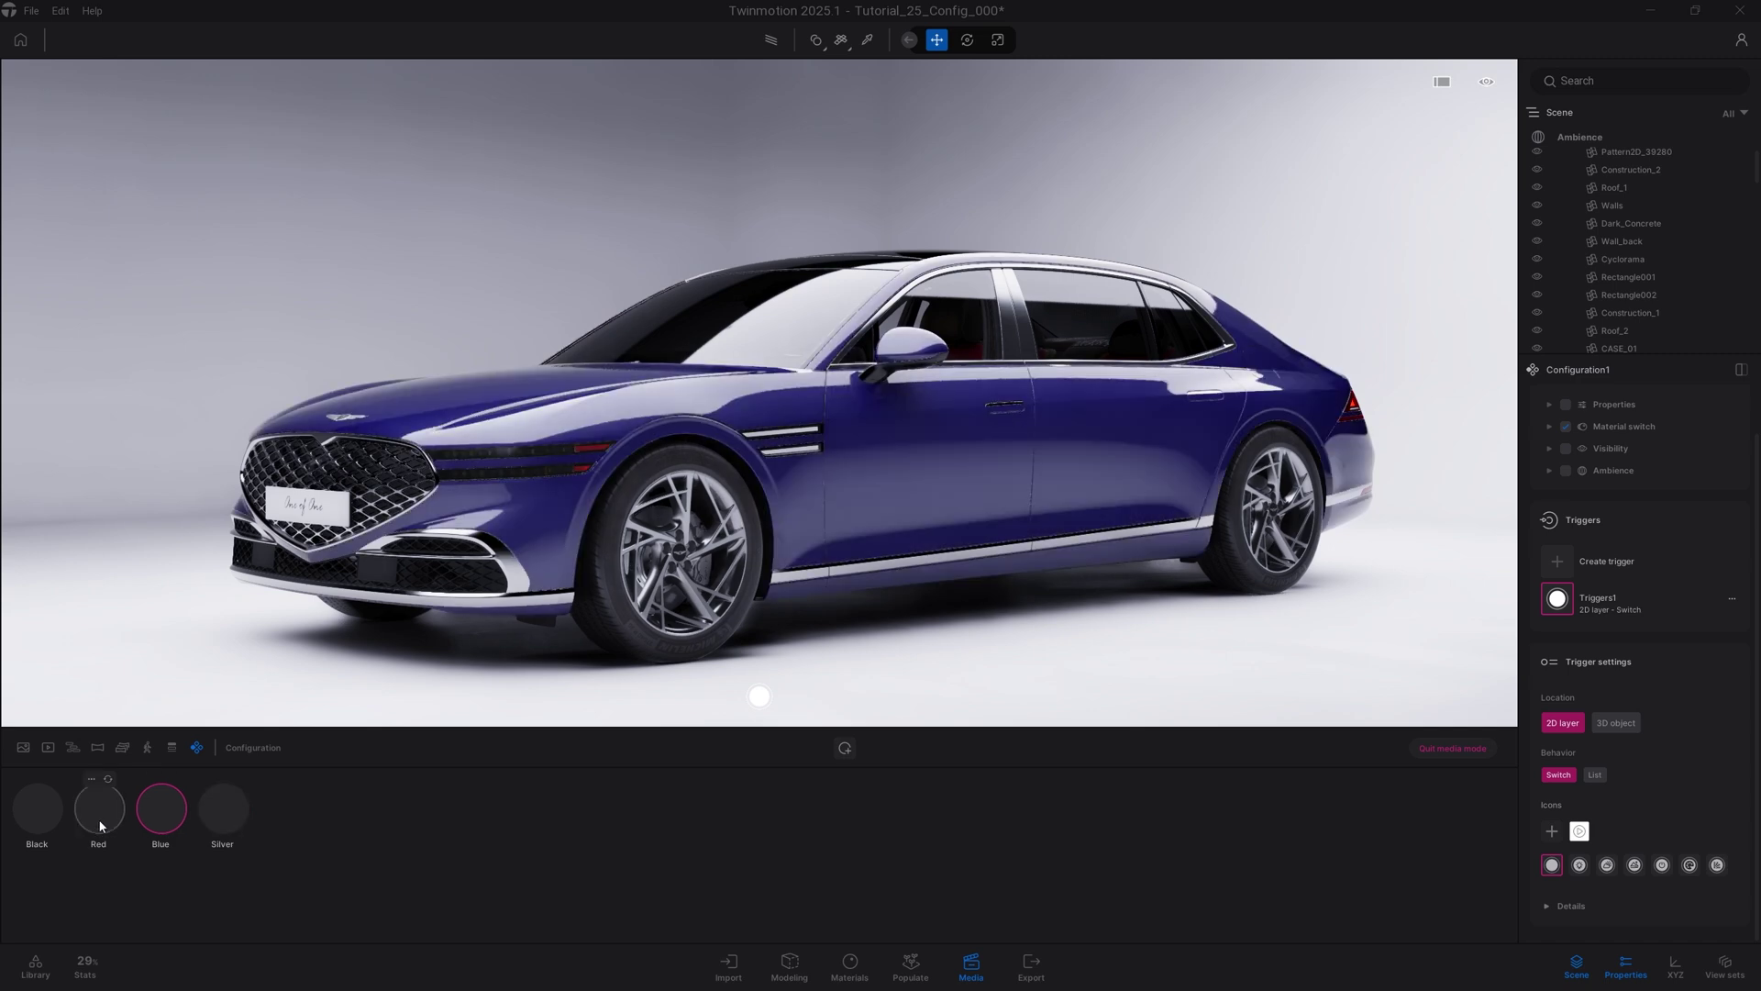
click(100, 821)
click(39, 812)
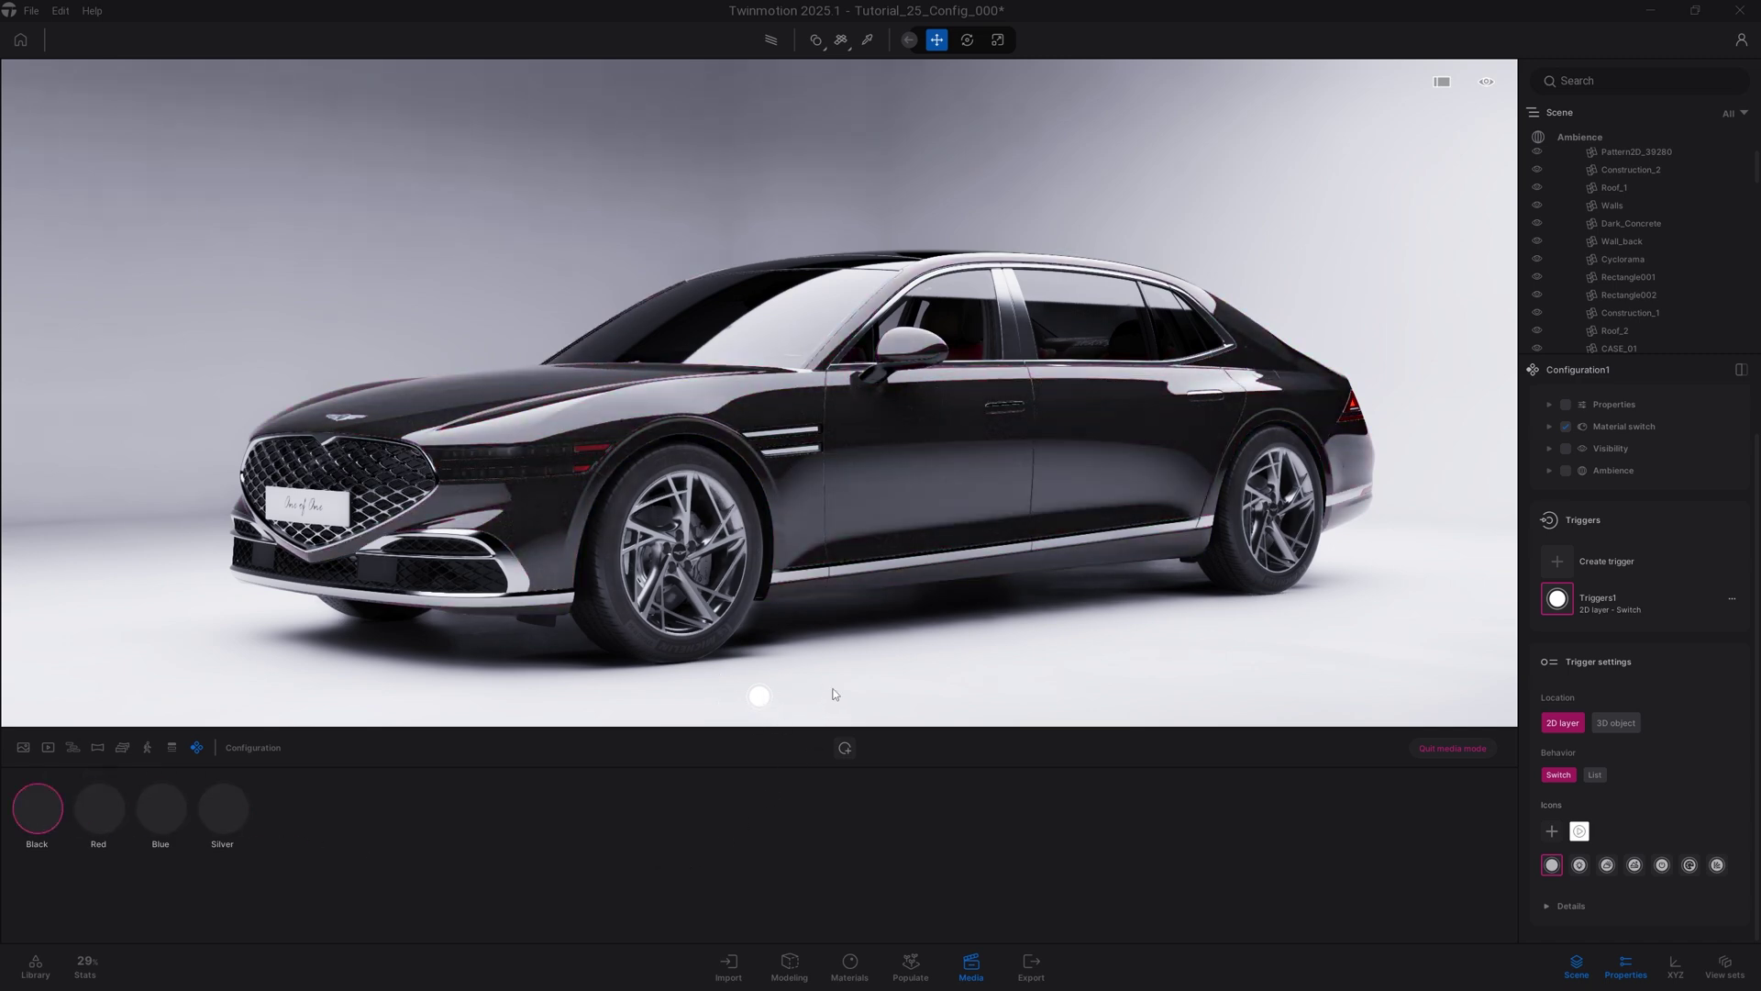
Hide the interface, cycle through the paint states with the trigger in the viewport, and restore the interface.
click(1442, 81)
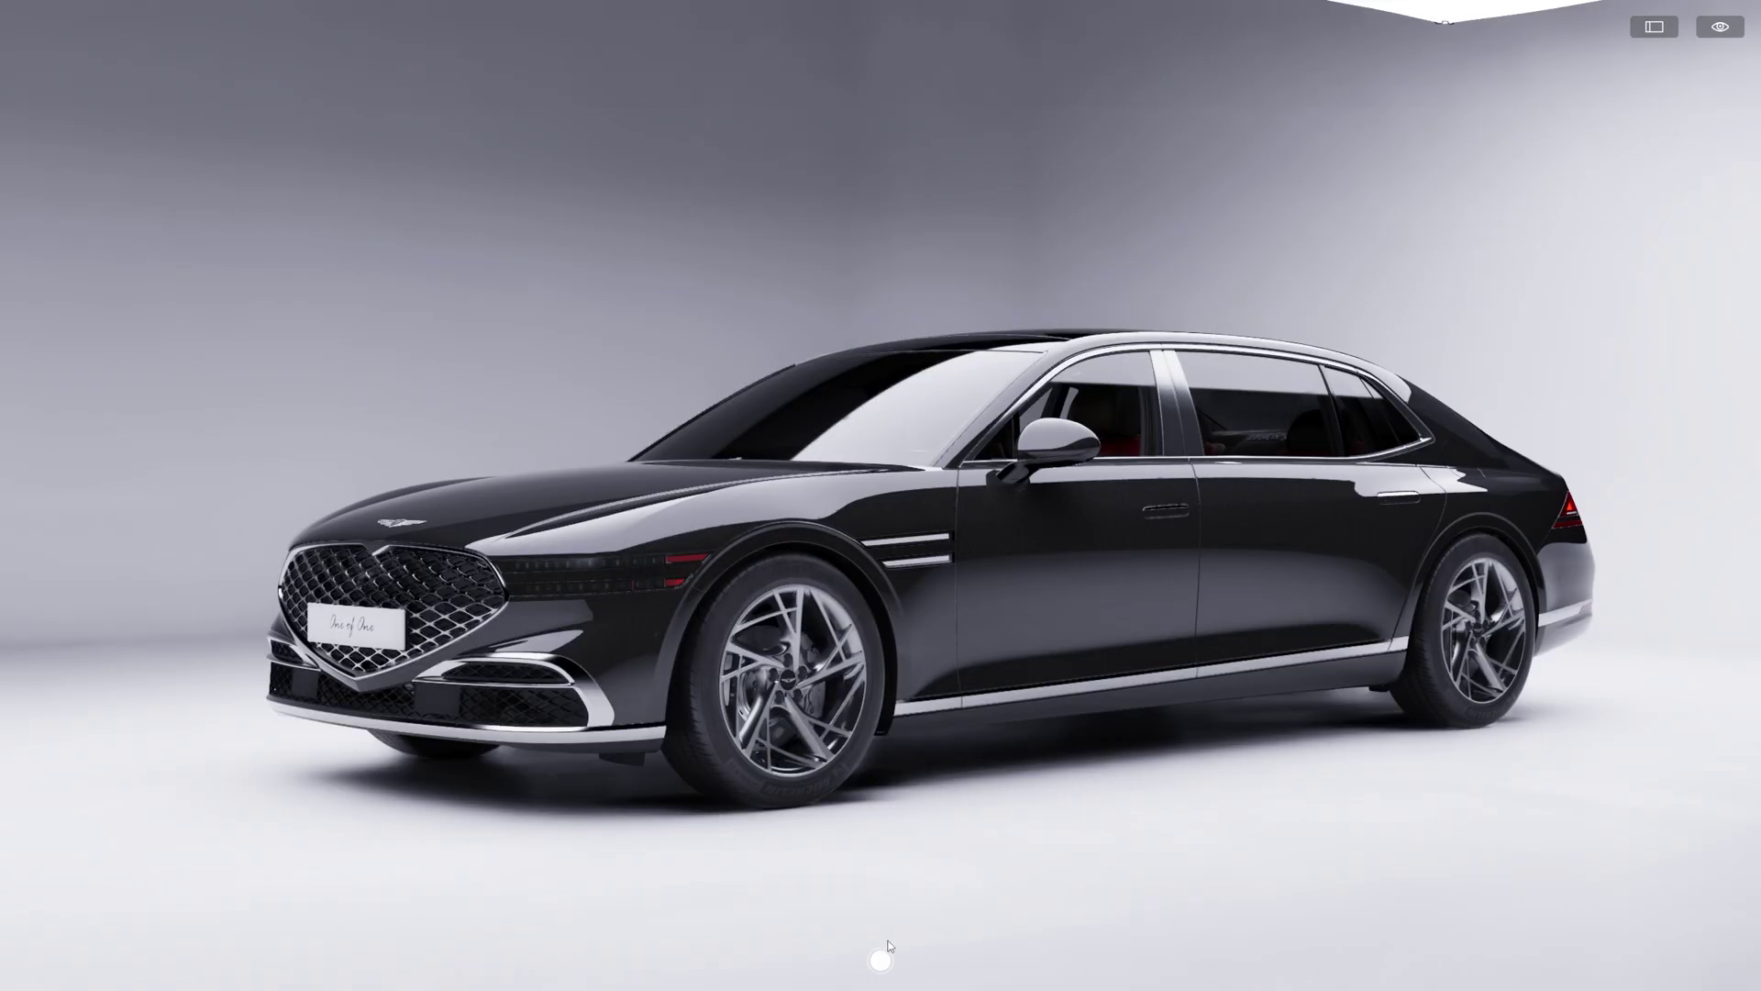
click(886, 963)
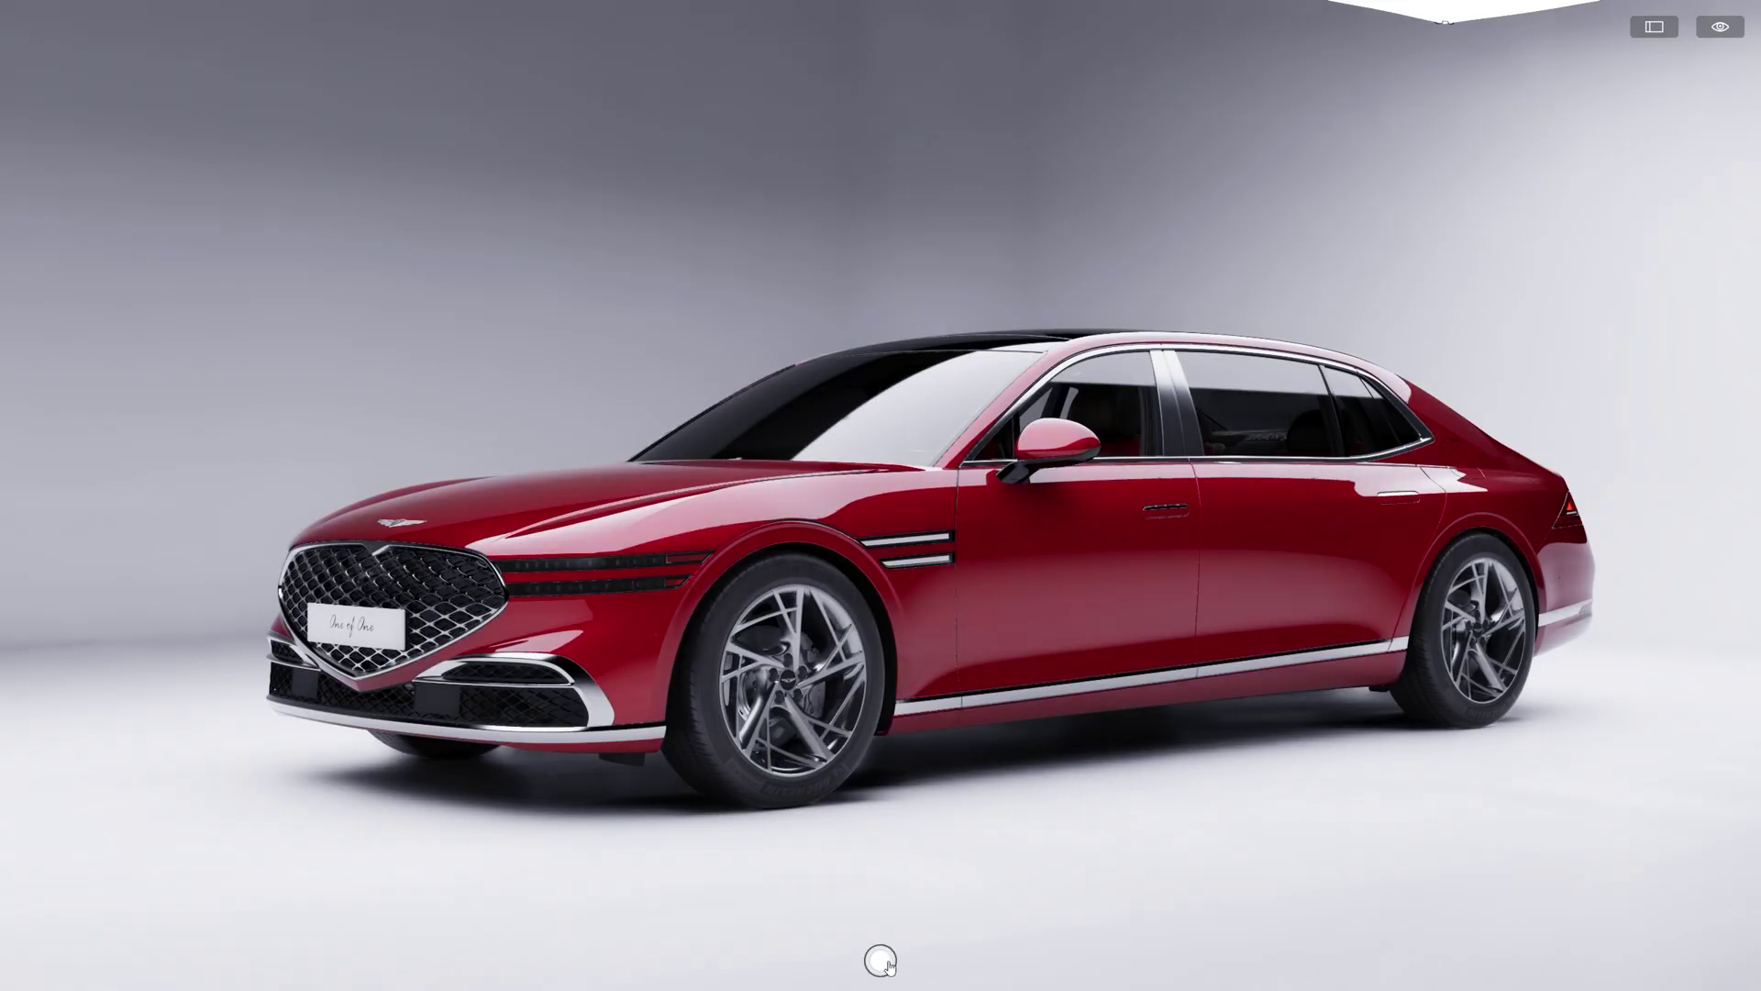
click(886, 963)
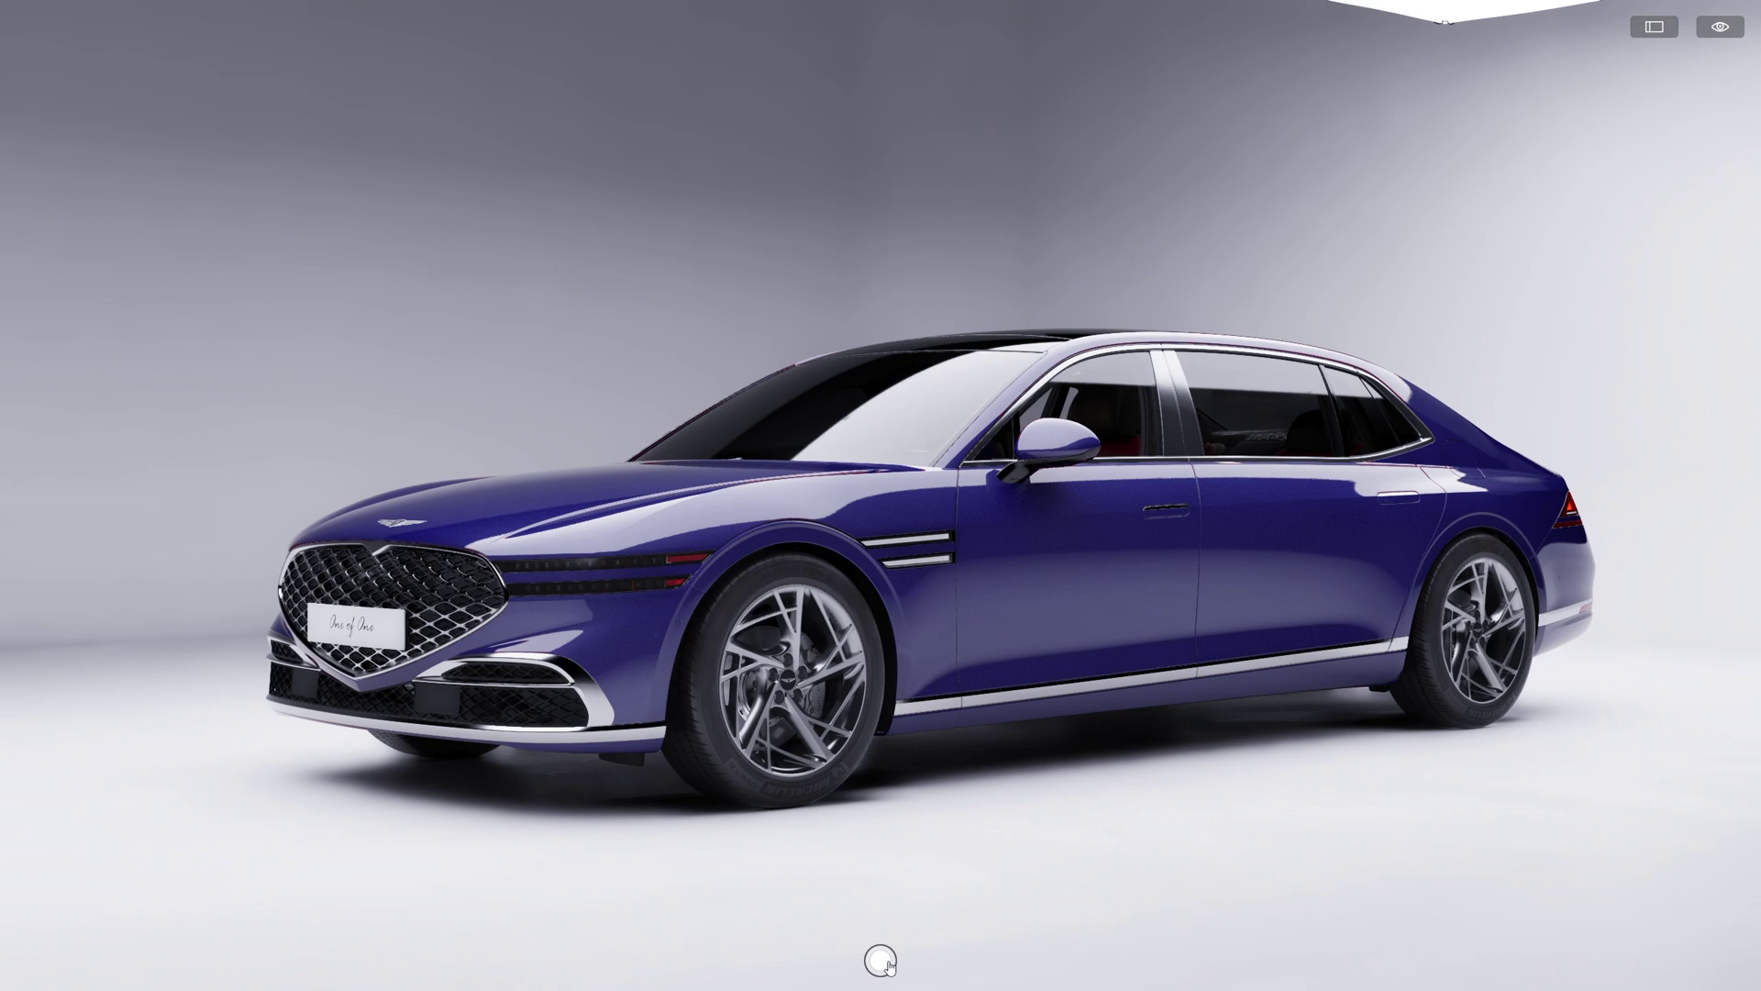
click(886, 964)
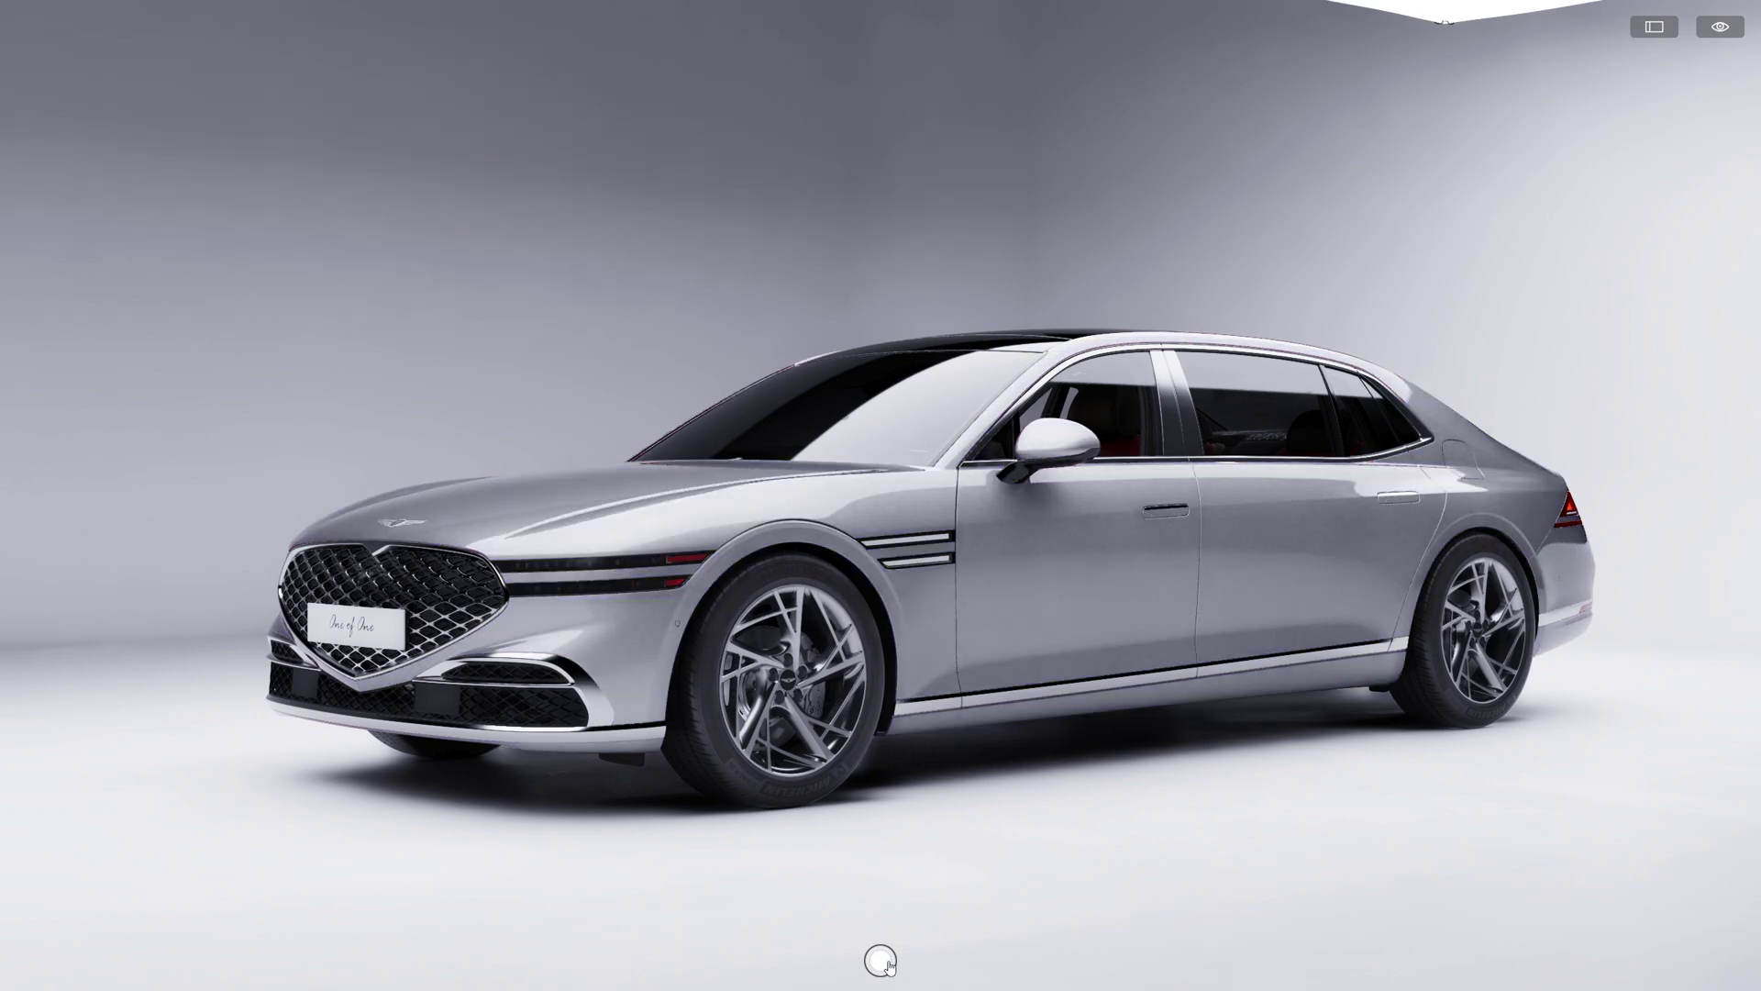
click(886, 964)
click(887, 963)
click(886, 963)
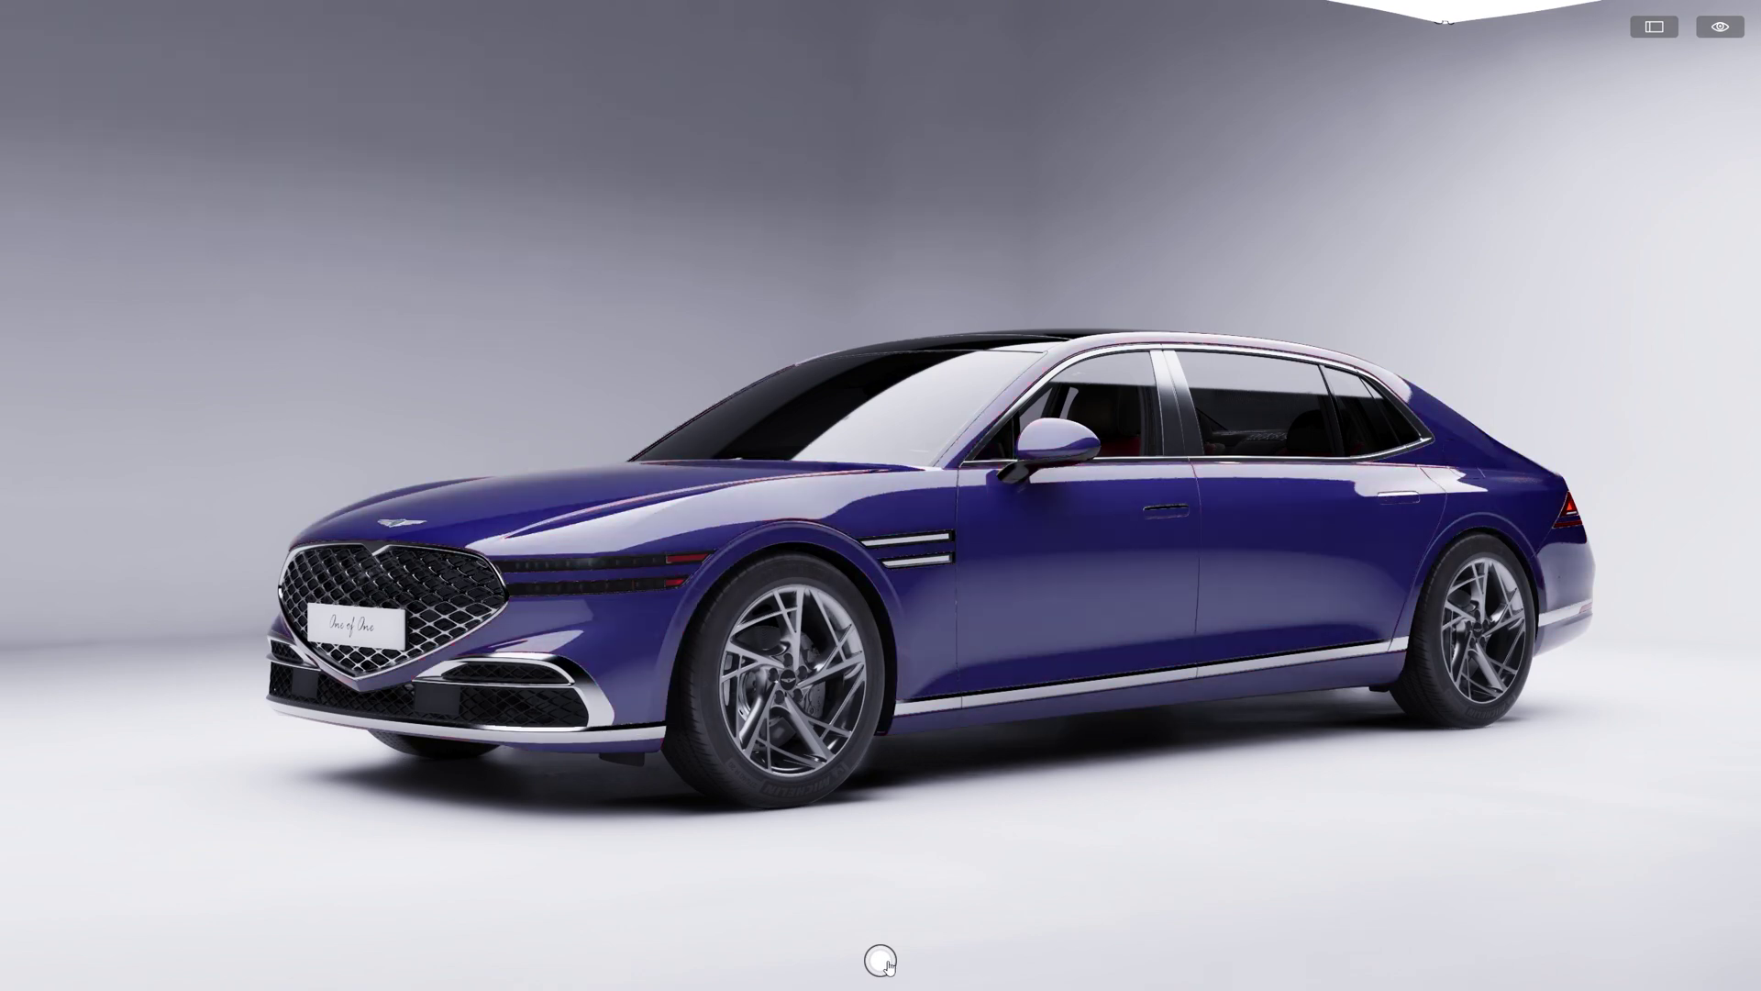
click(886, 964)
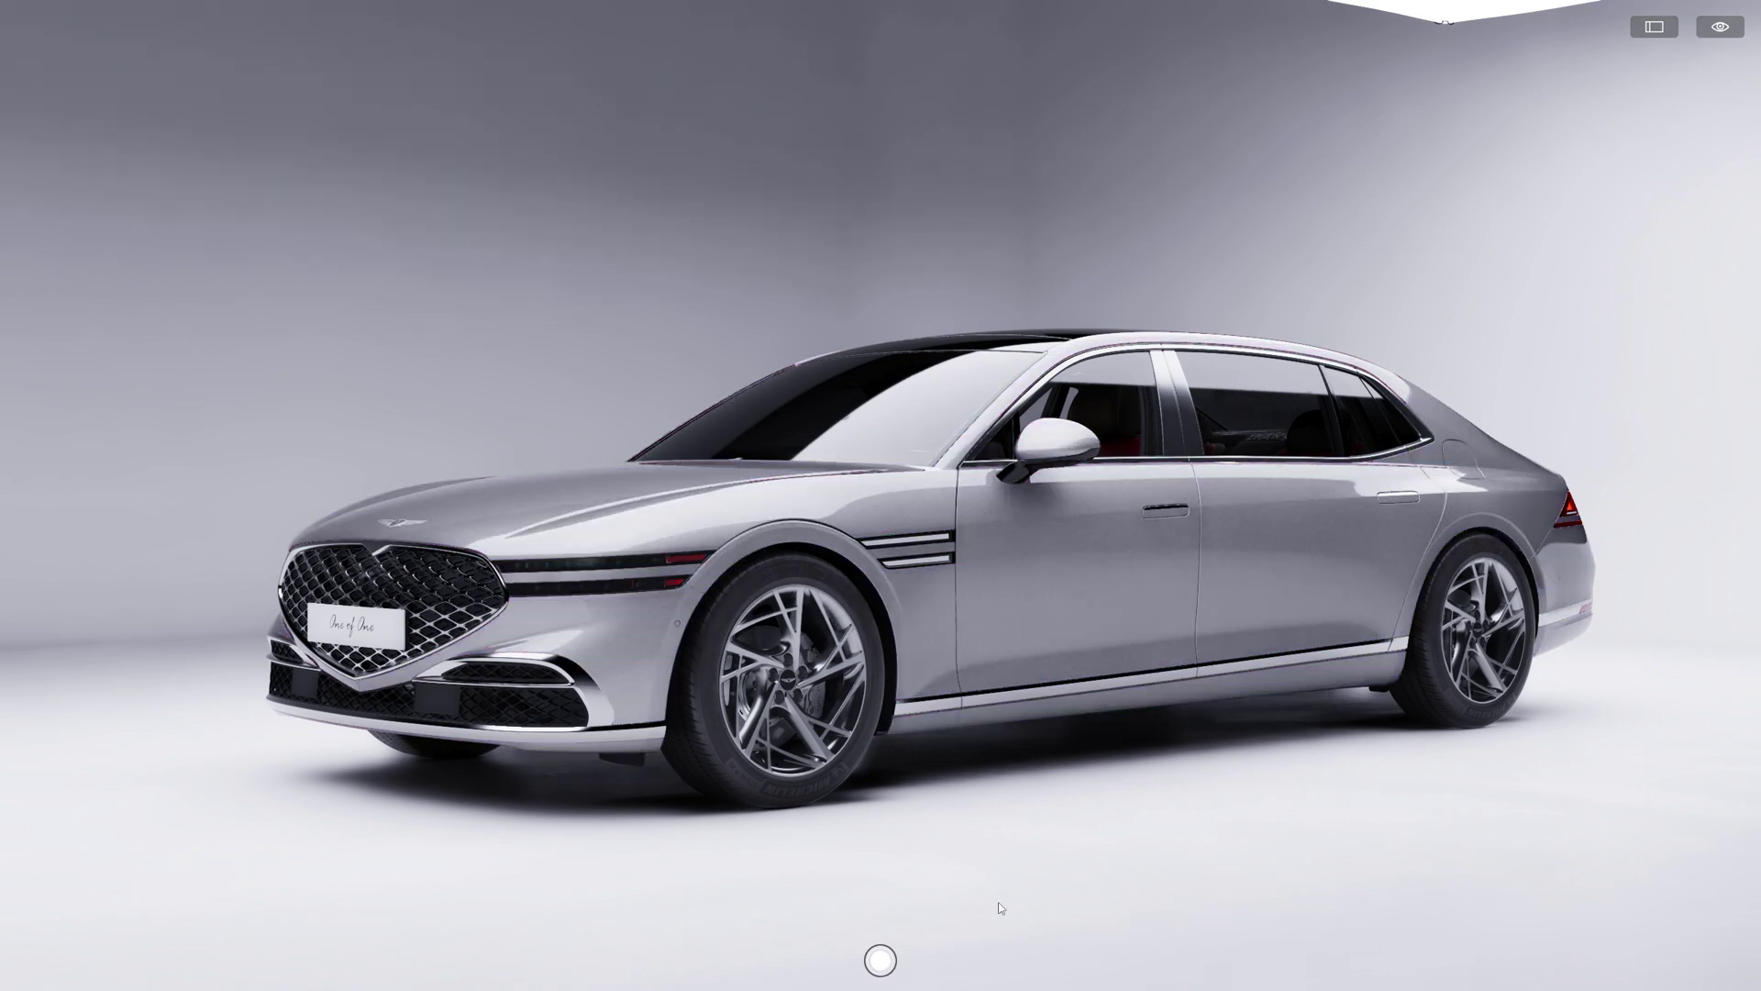
click(1657, 29)
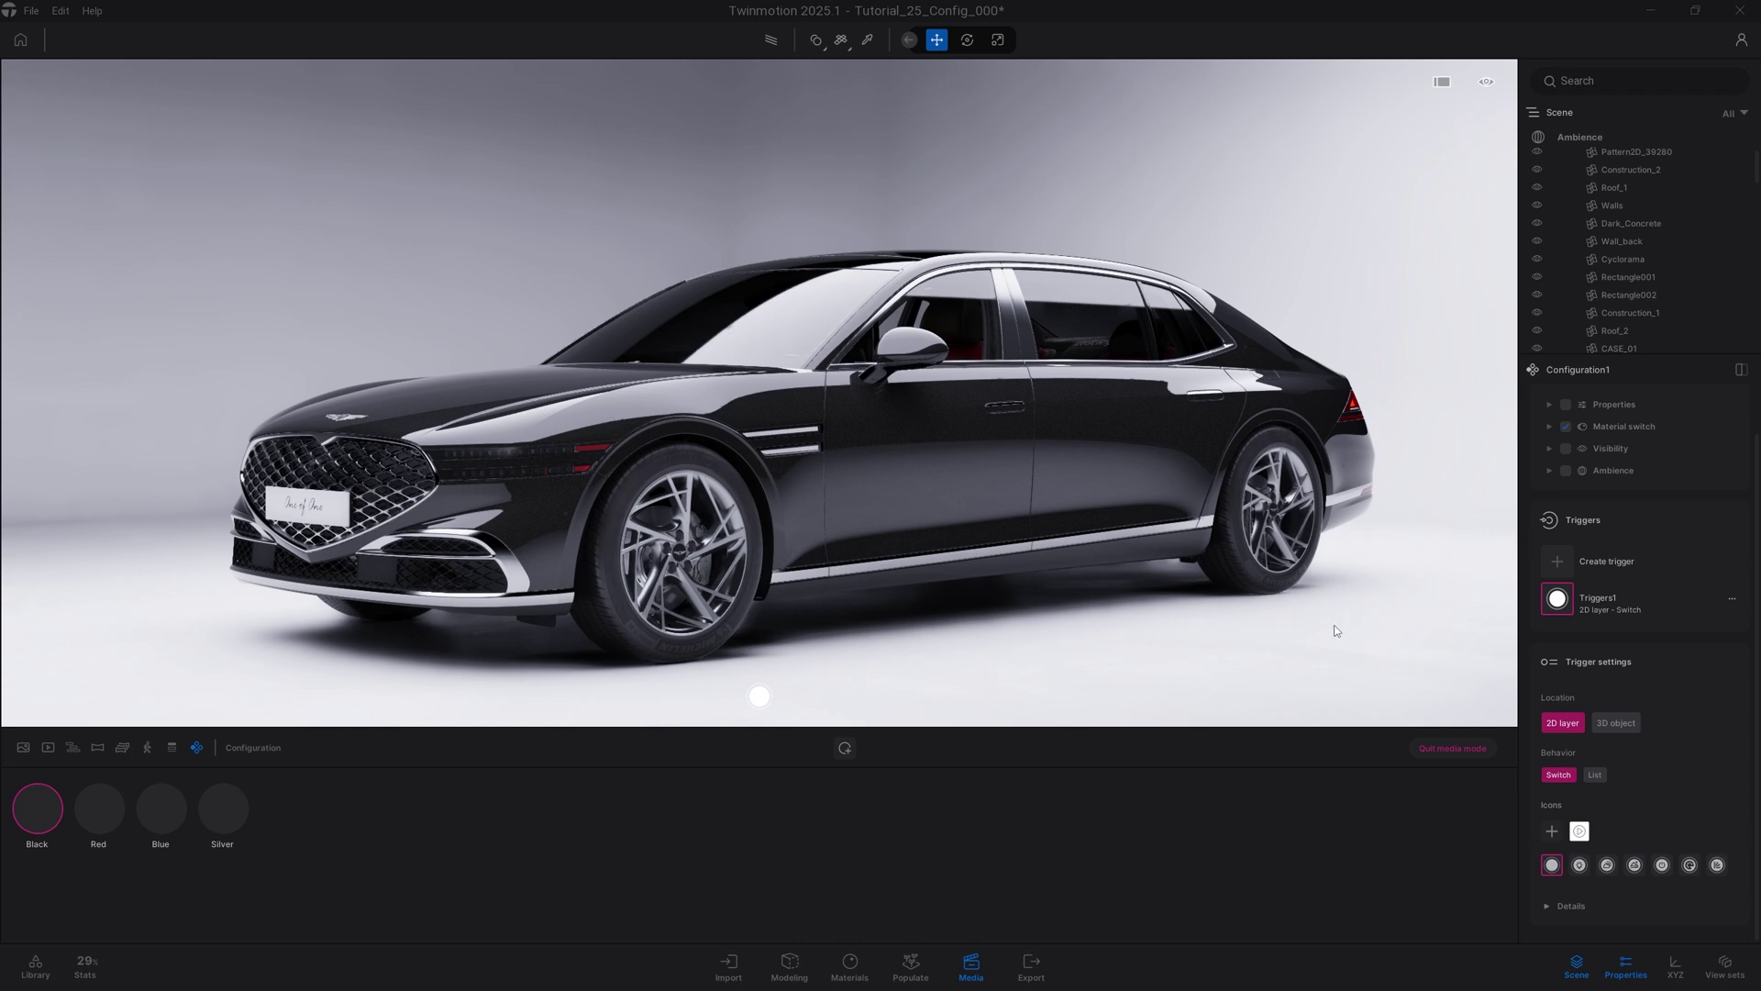
Set the trigger's behavior to List with the palette icon and enlarge the trigger size to 147%.
mouse_move(41, 800)
click(1593, 776)
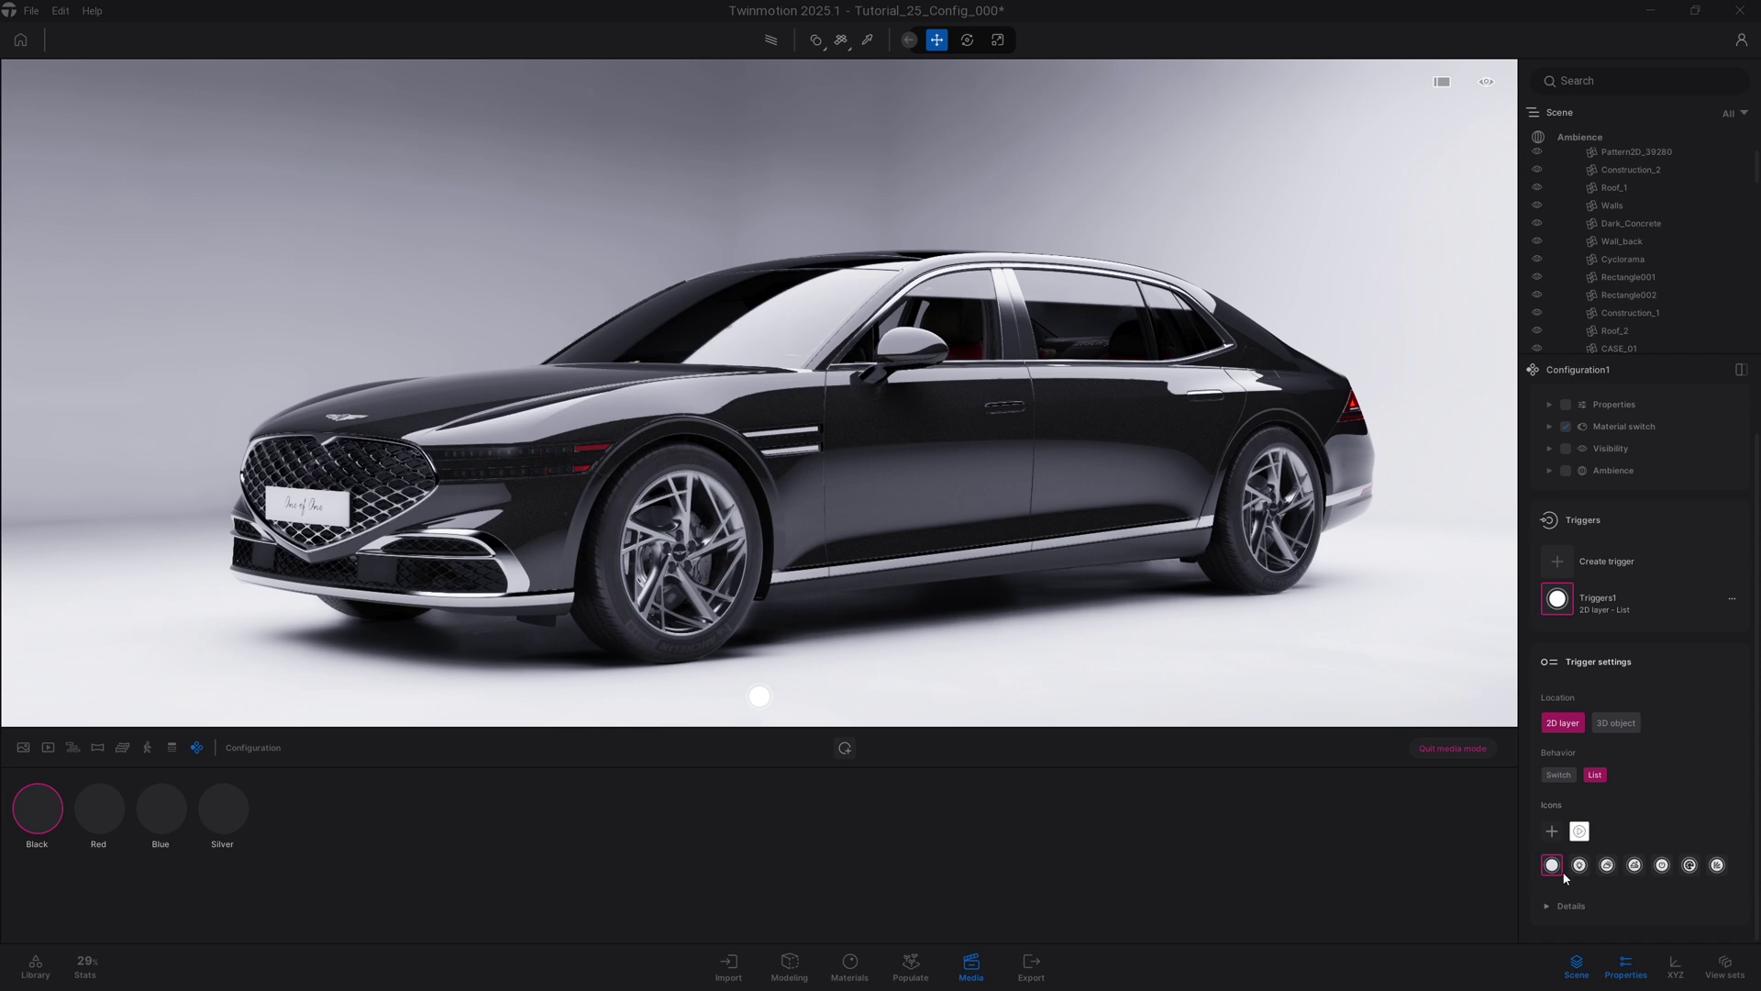
click(1689, 865)
click(1547, 907)
scroll(1615, 824, down, 3)
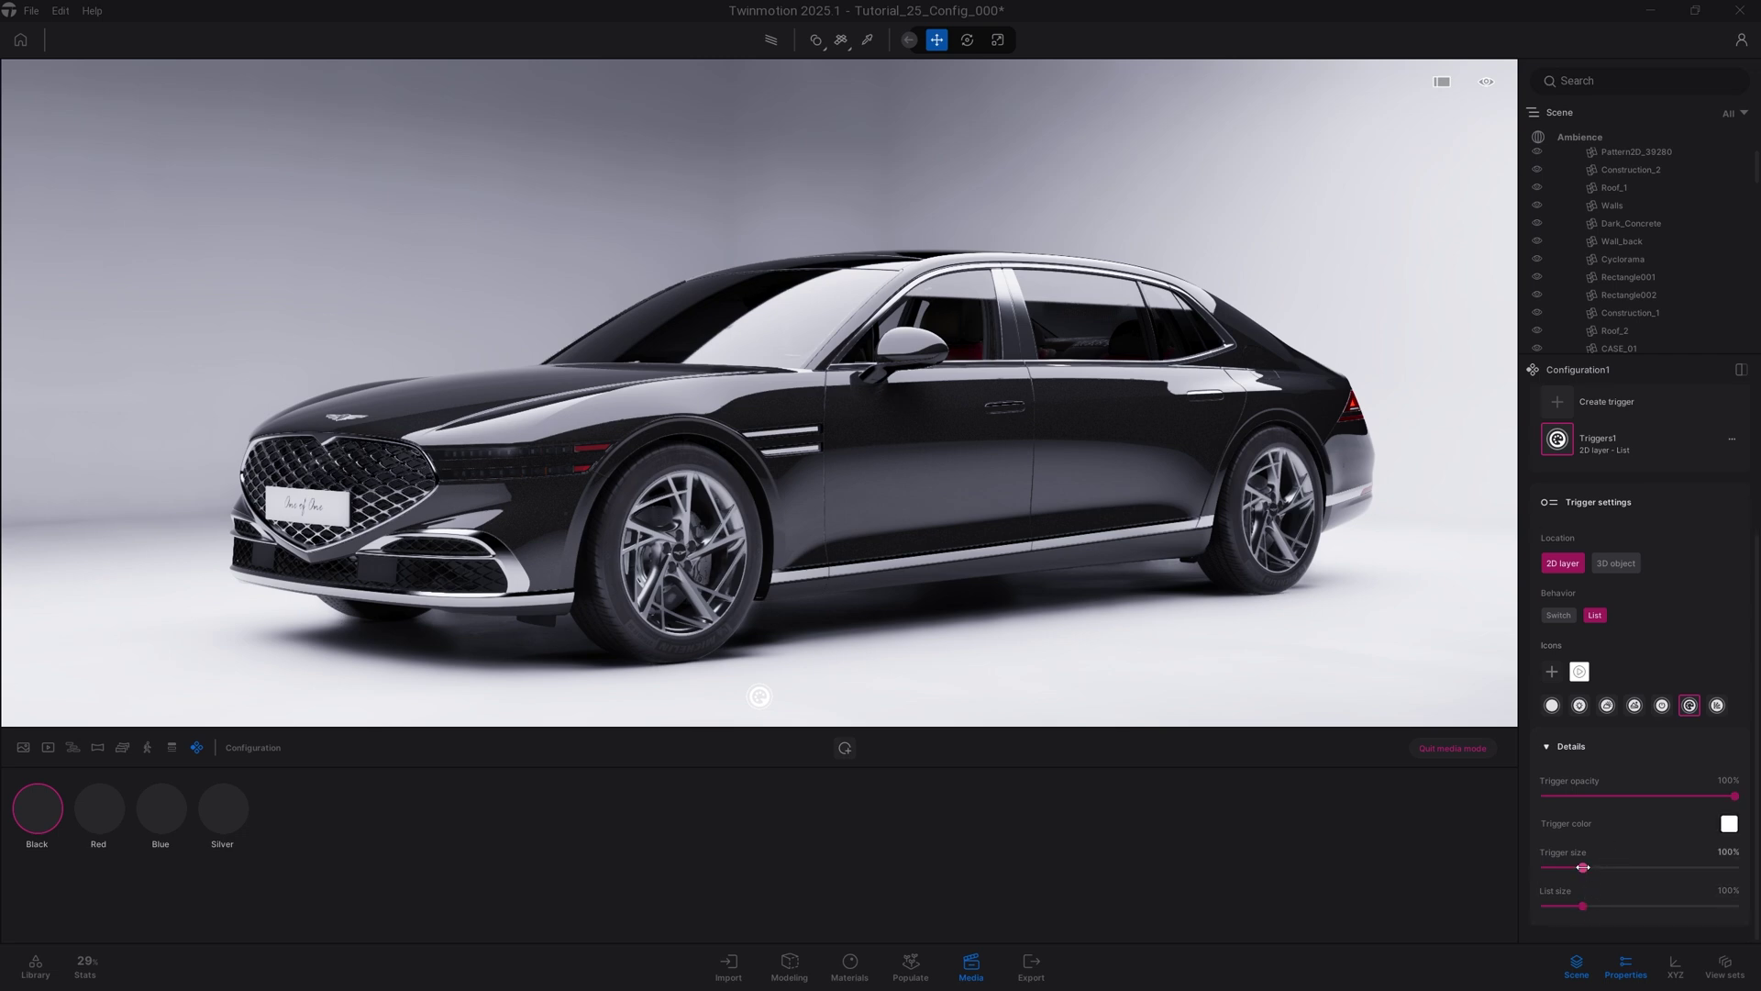
drag(1583, 867, 1601, 867)
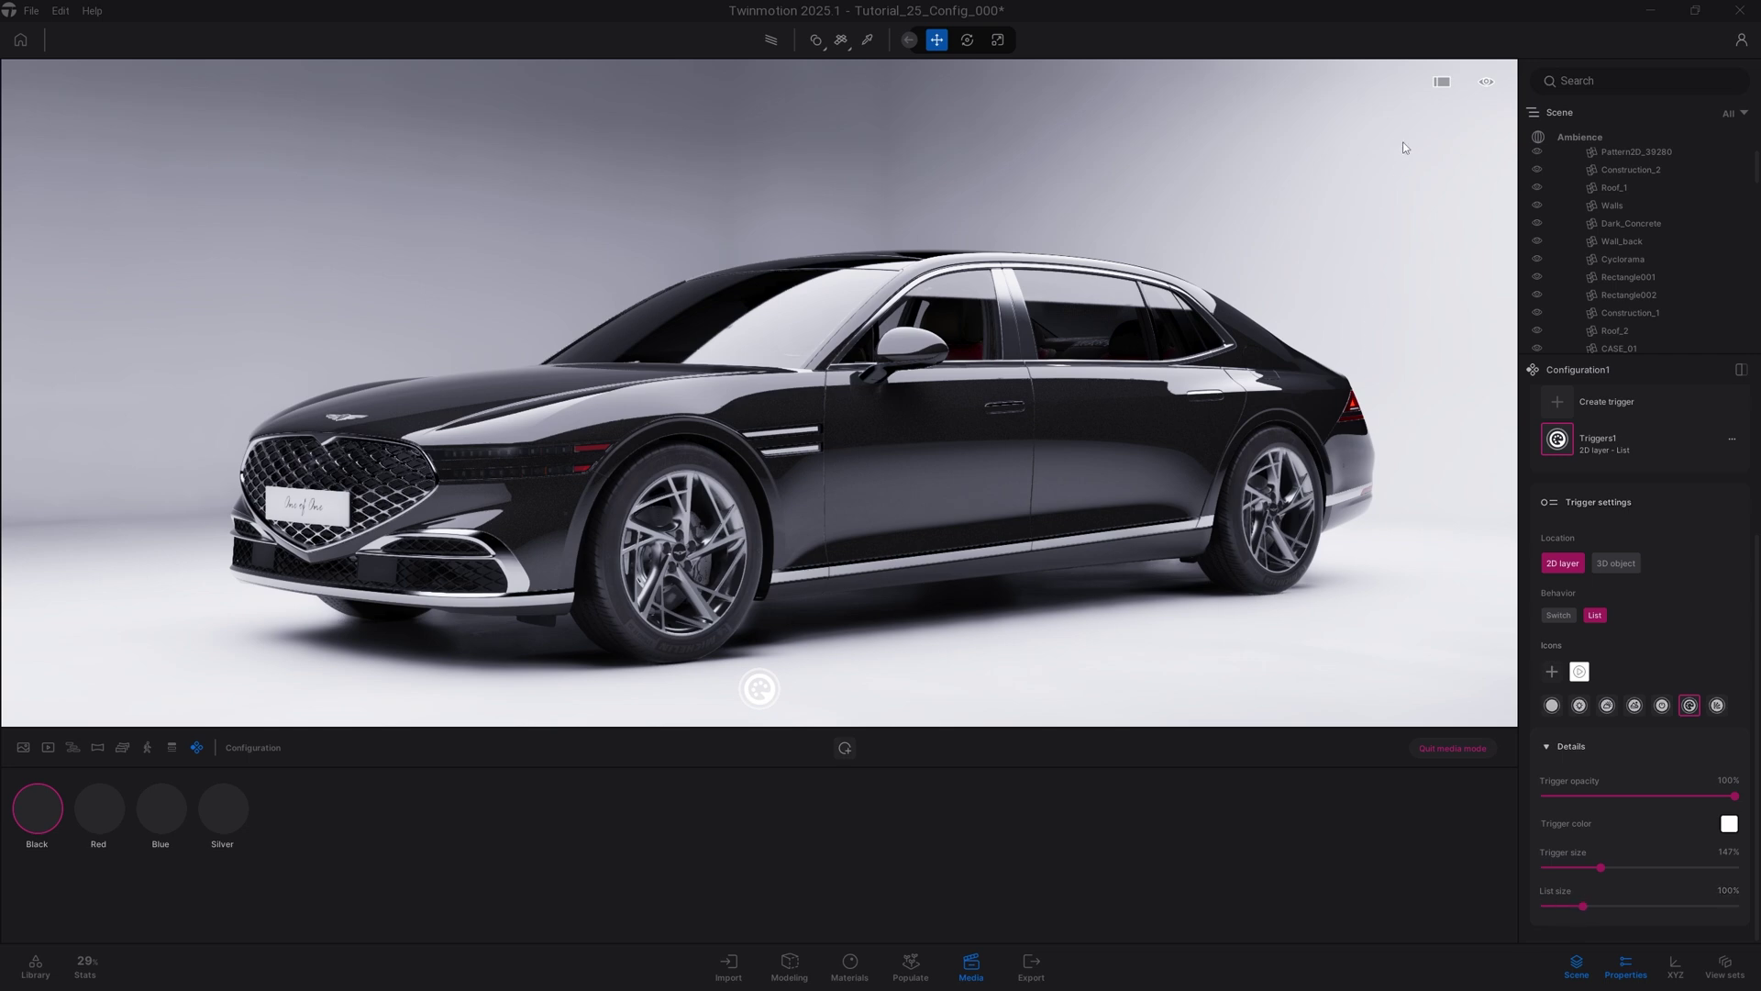
Hide the interface, open the palette trigger's list and switch the car through the Red, Blue, Silver and Black states, ending on Black.
click(1442, 83)
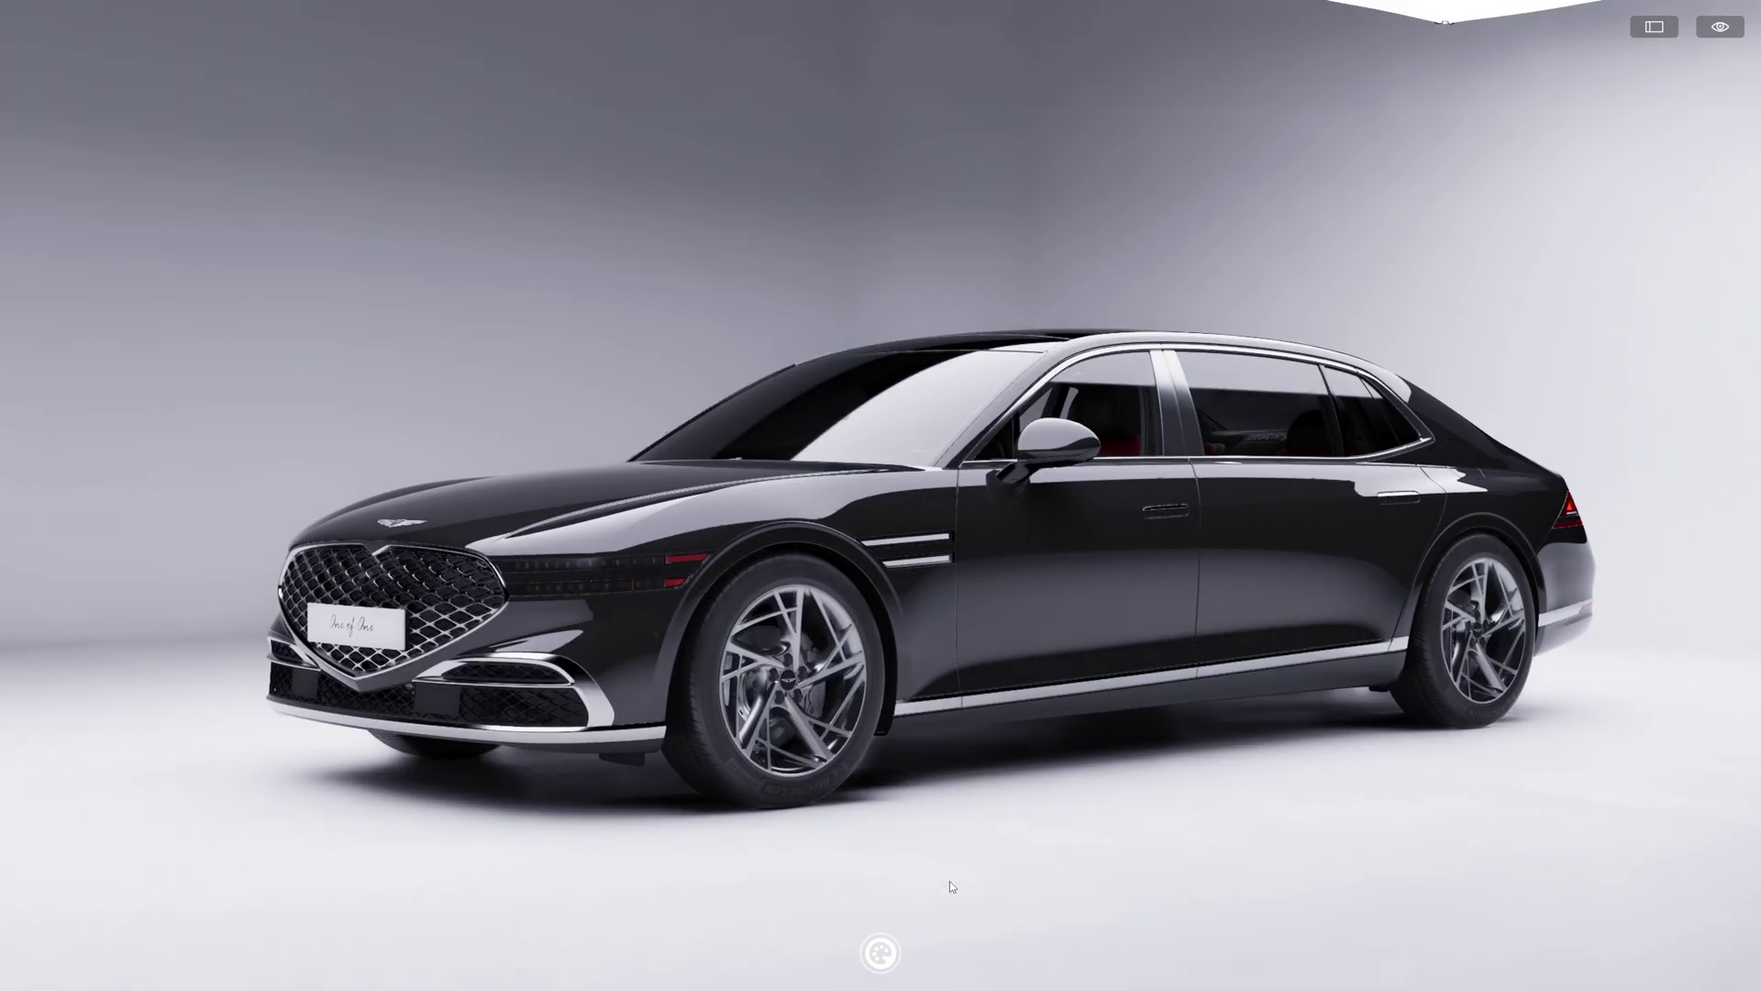
click(879, 954)
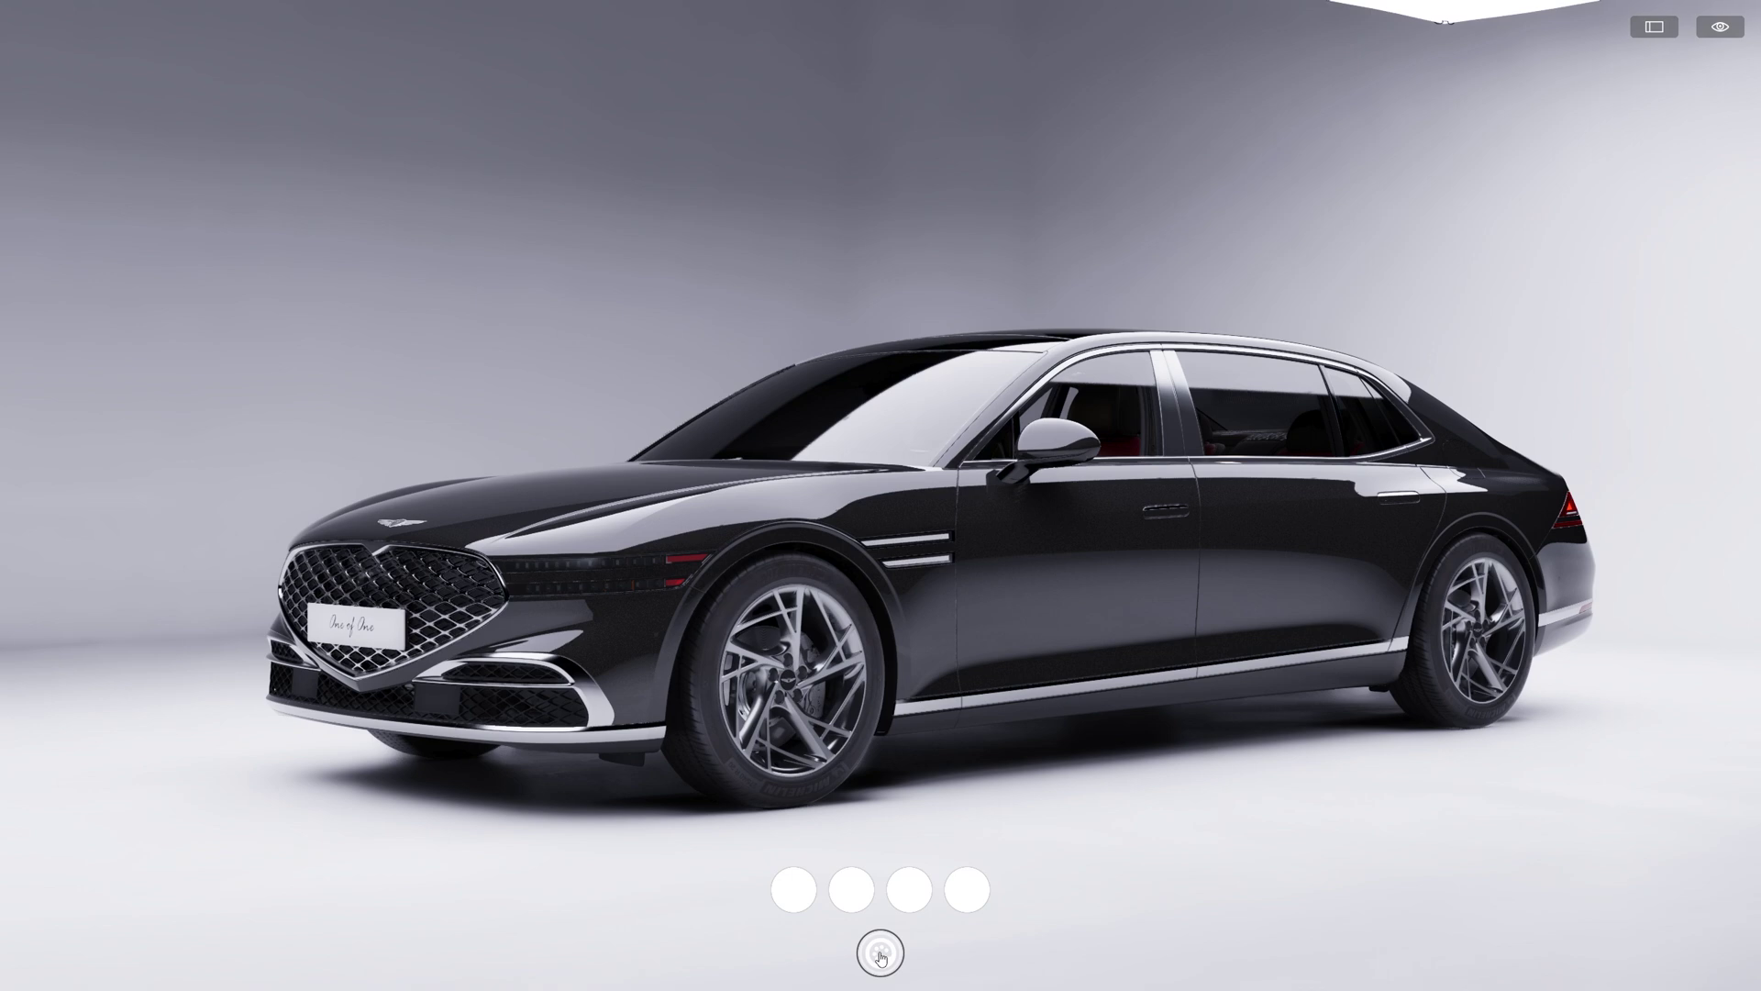
click(793, 888)
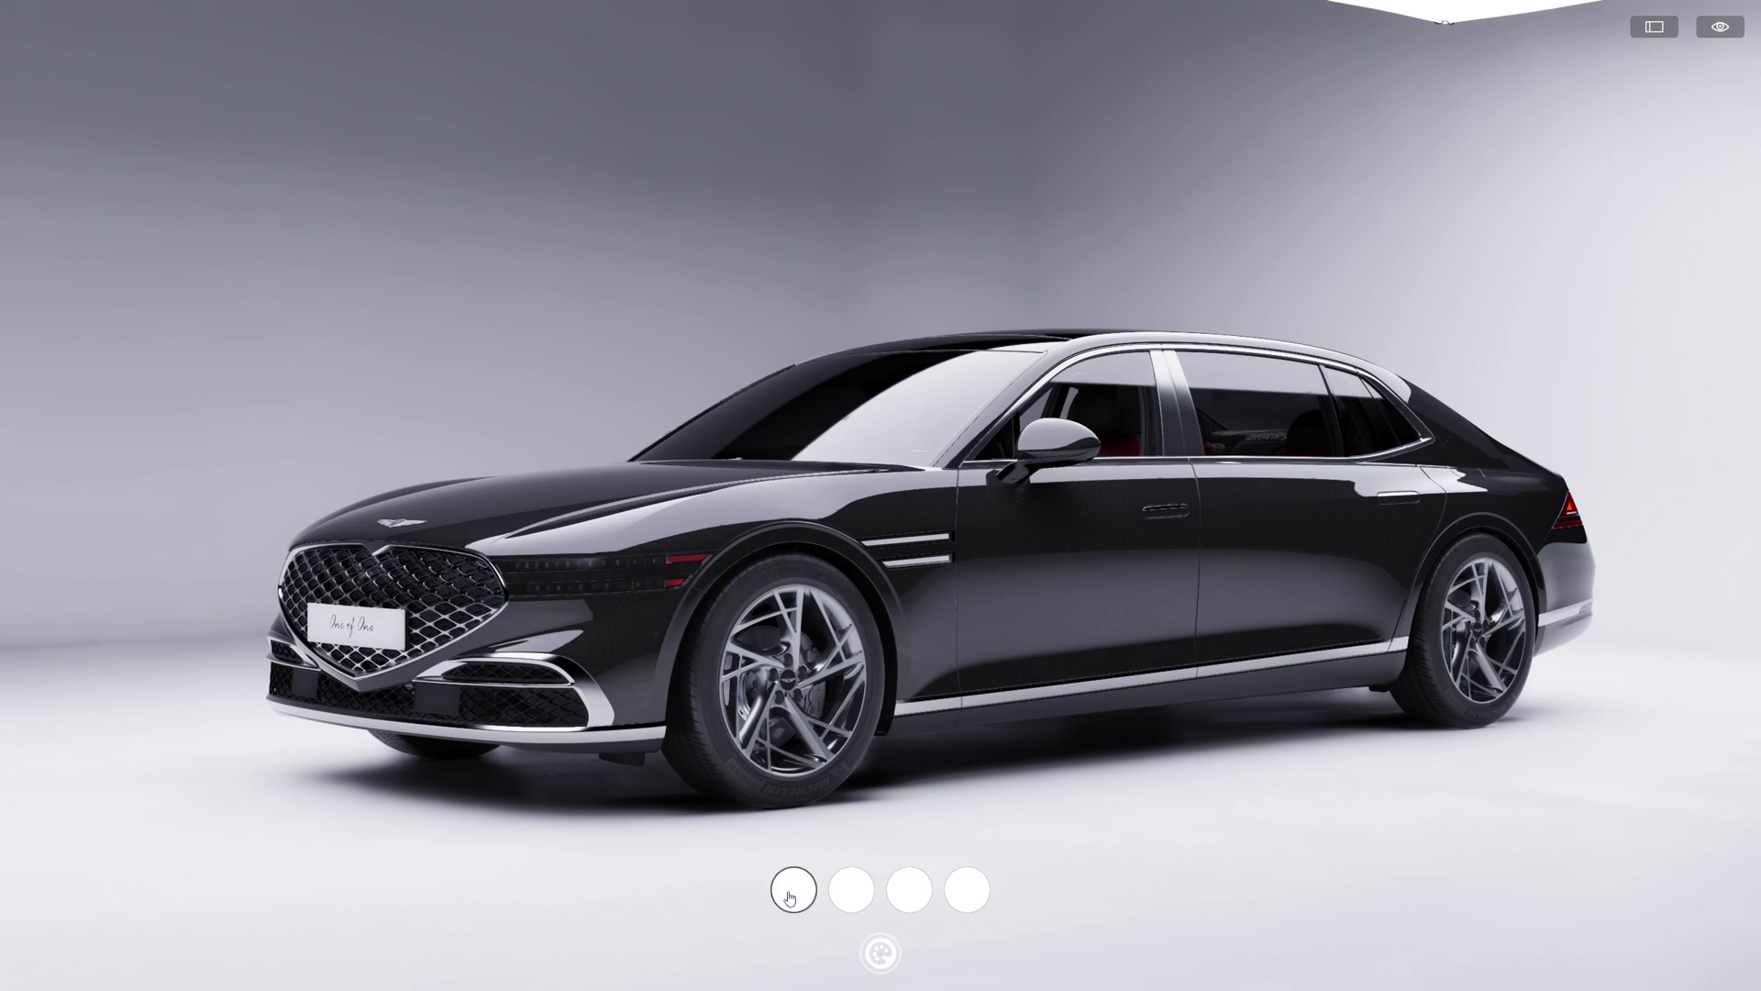
click(852, 897)
click(909, 892)
click(843, 903)
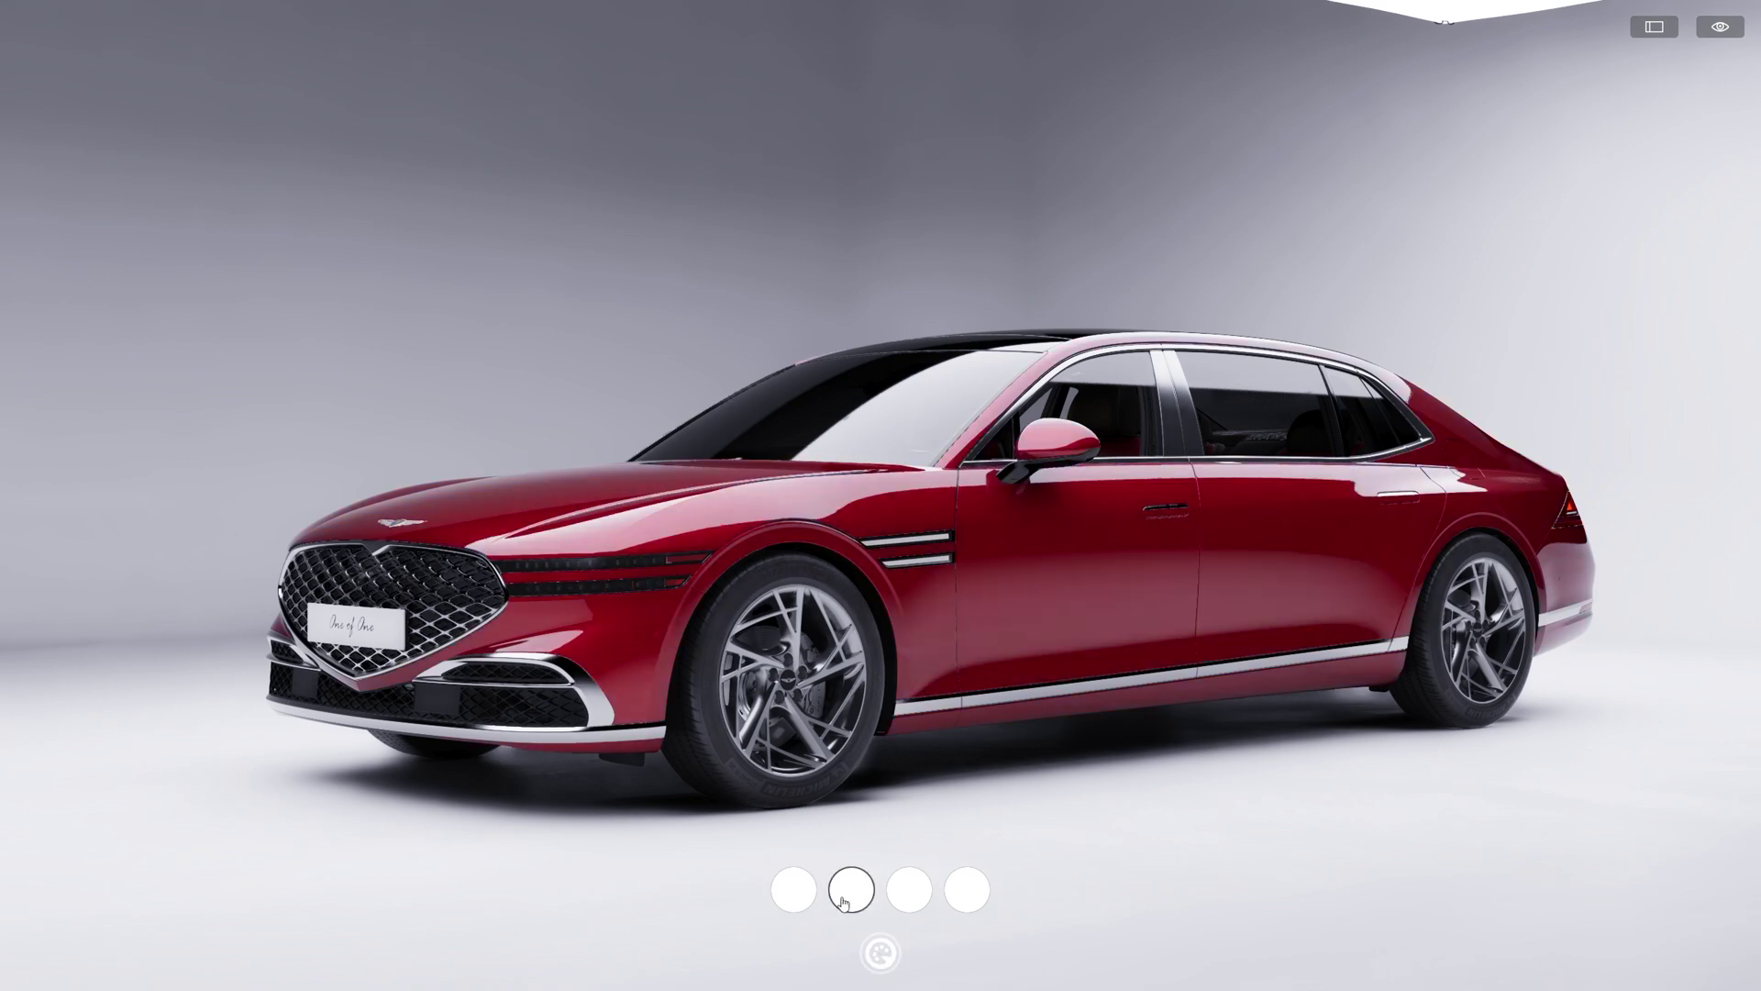
click(793, 892)
click(968, 897)
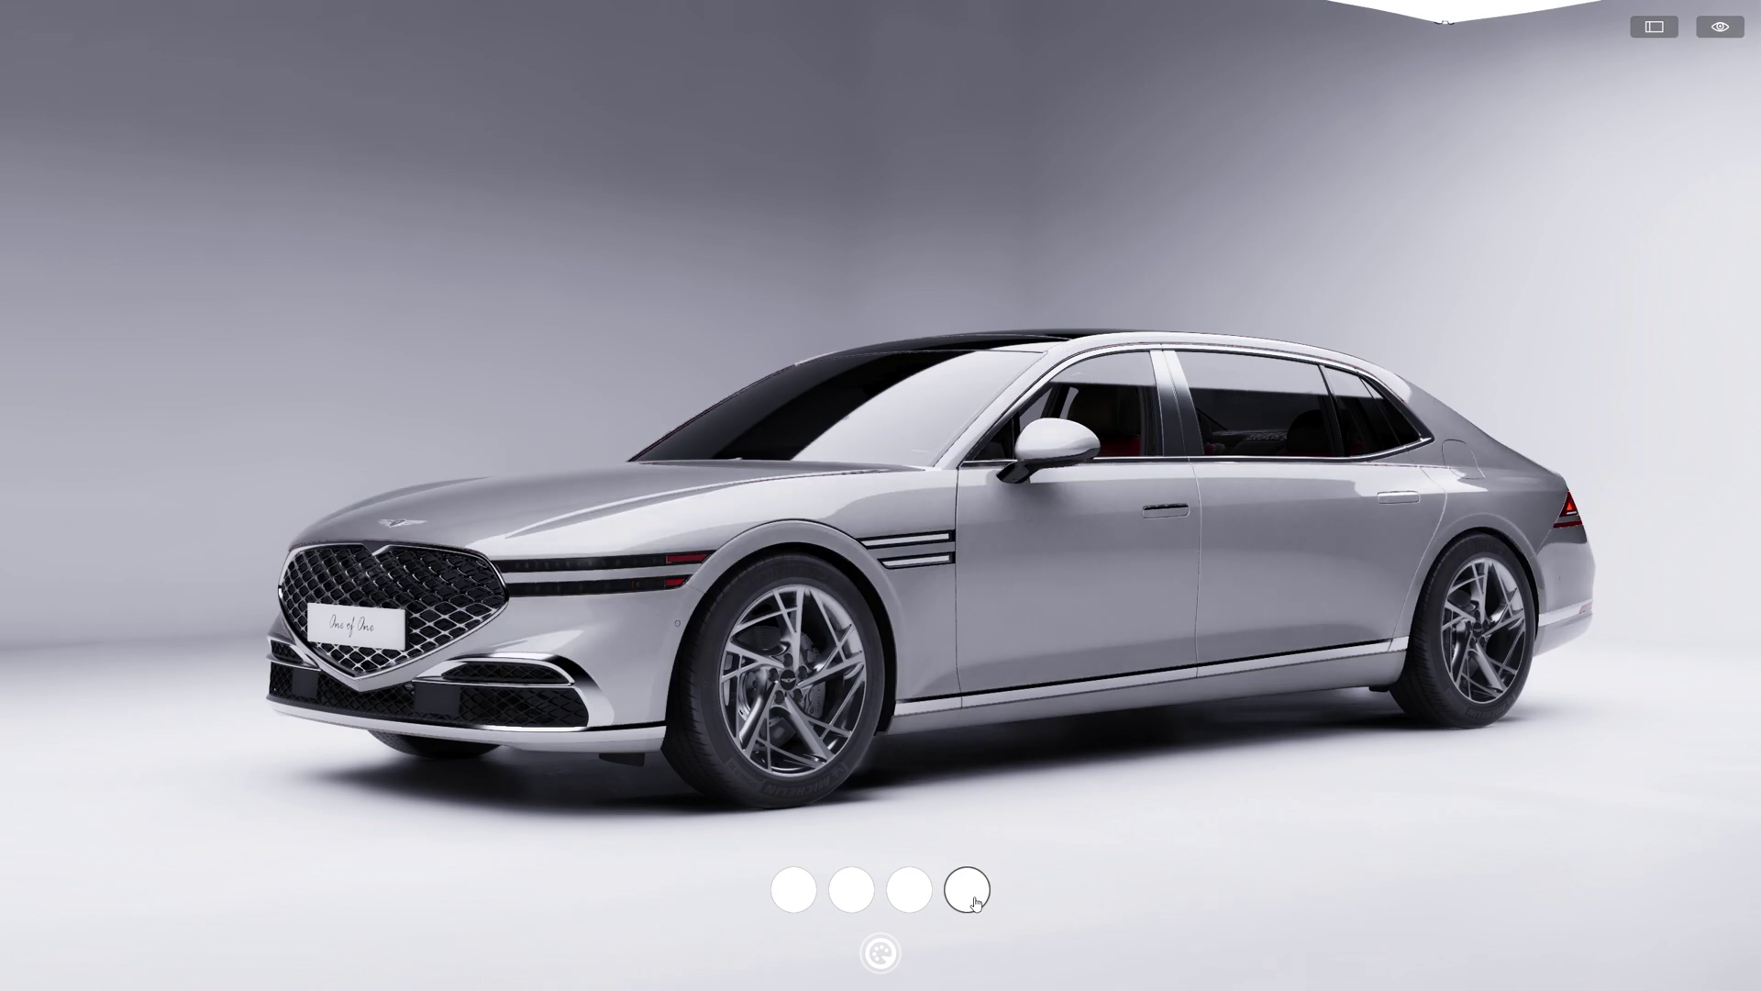
click(909, 895)
click(851, 895)
click(794, 896)
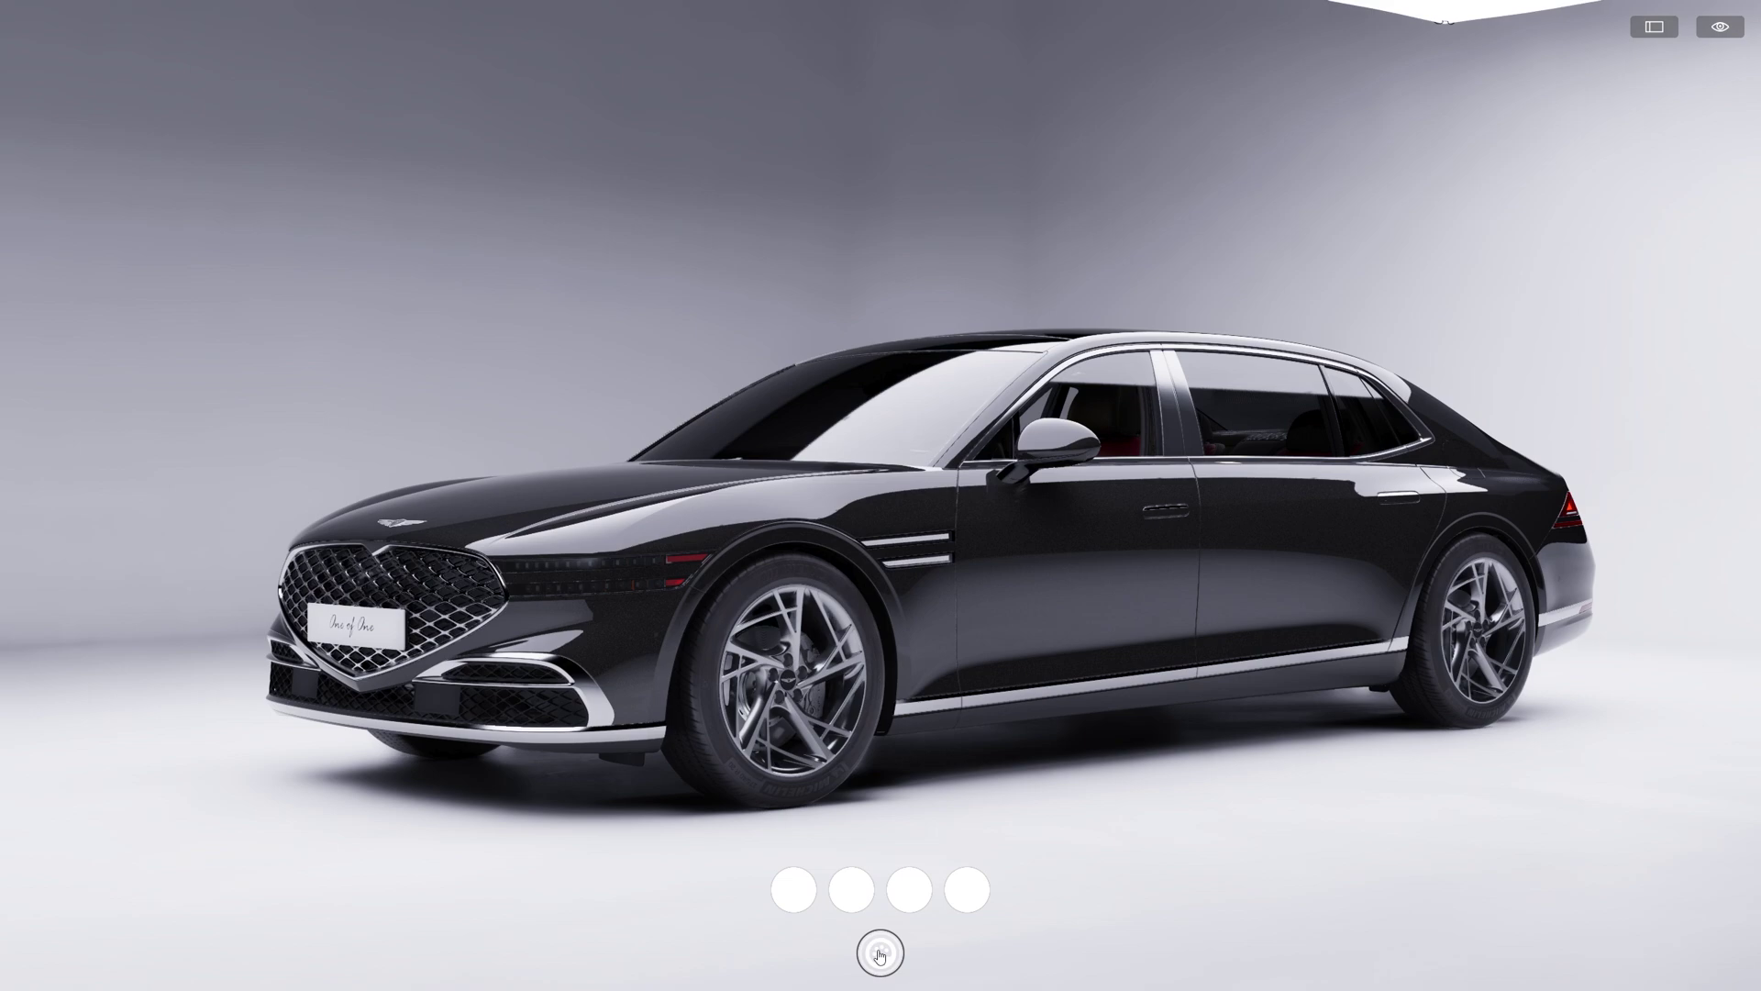
click(880, 955)
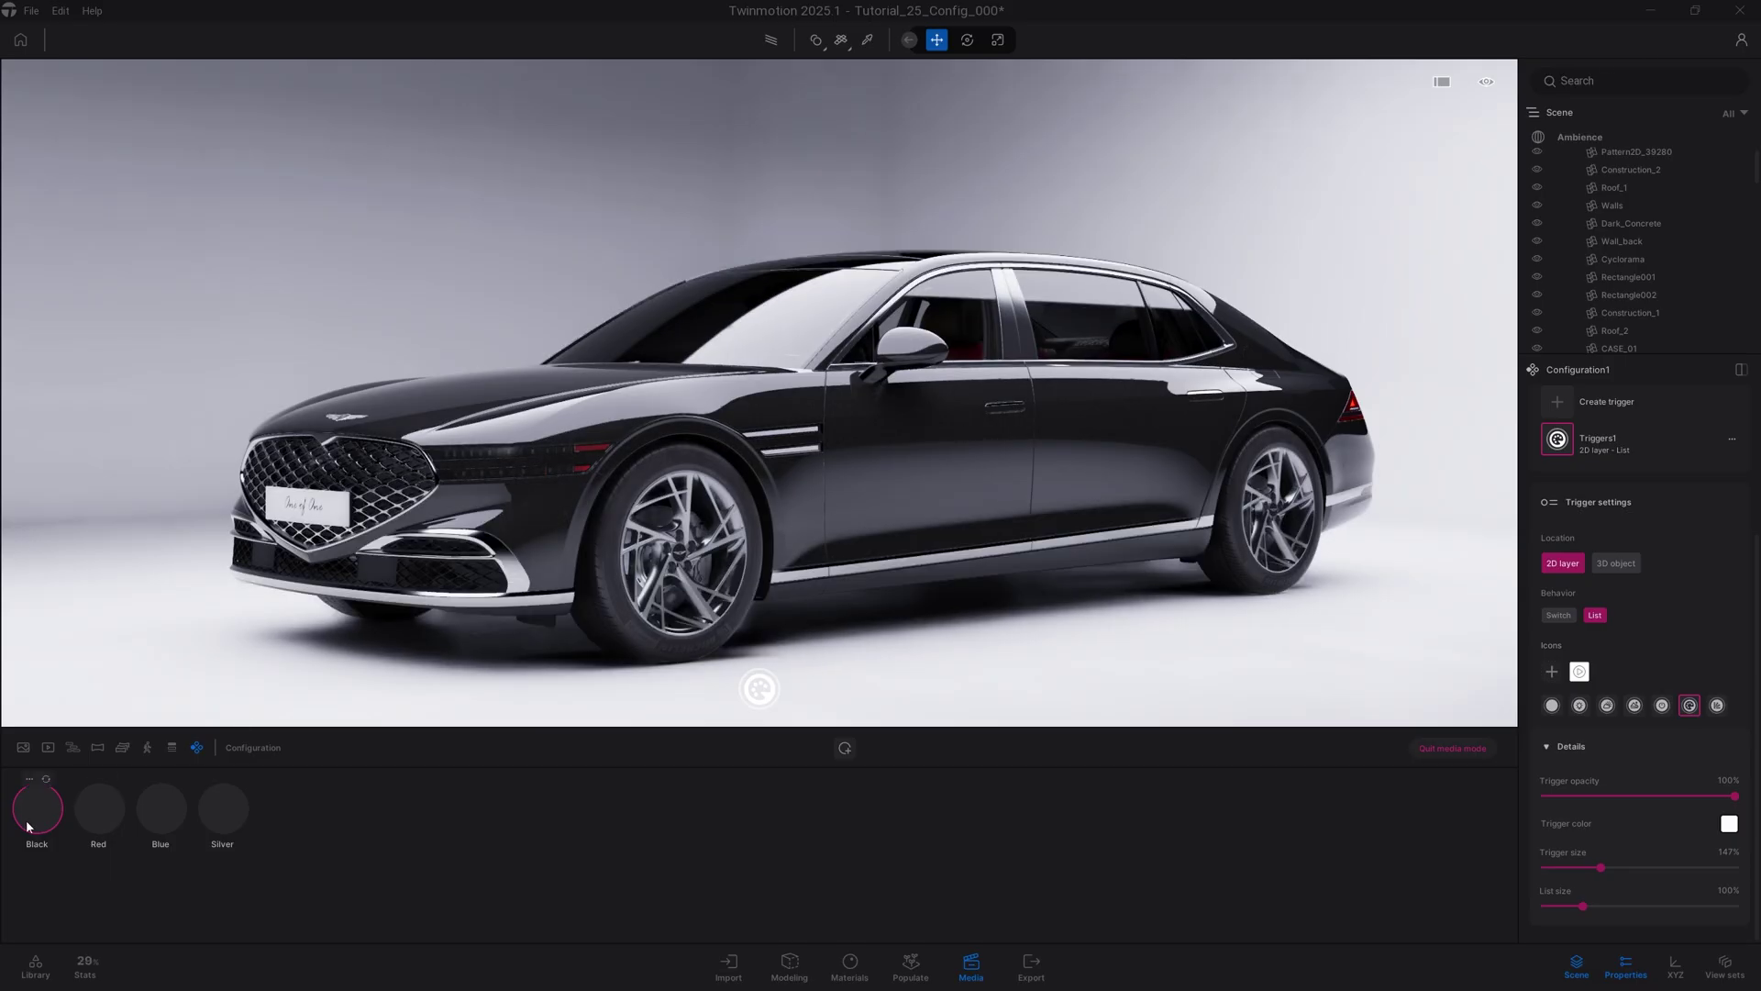
Capture a thumbnail for the Black state from a close-up of the bodywork around the wheel arch.
click(30, 780)
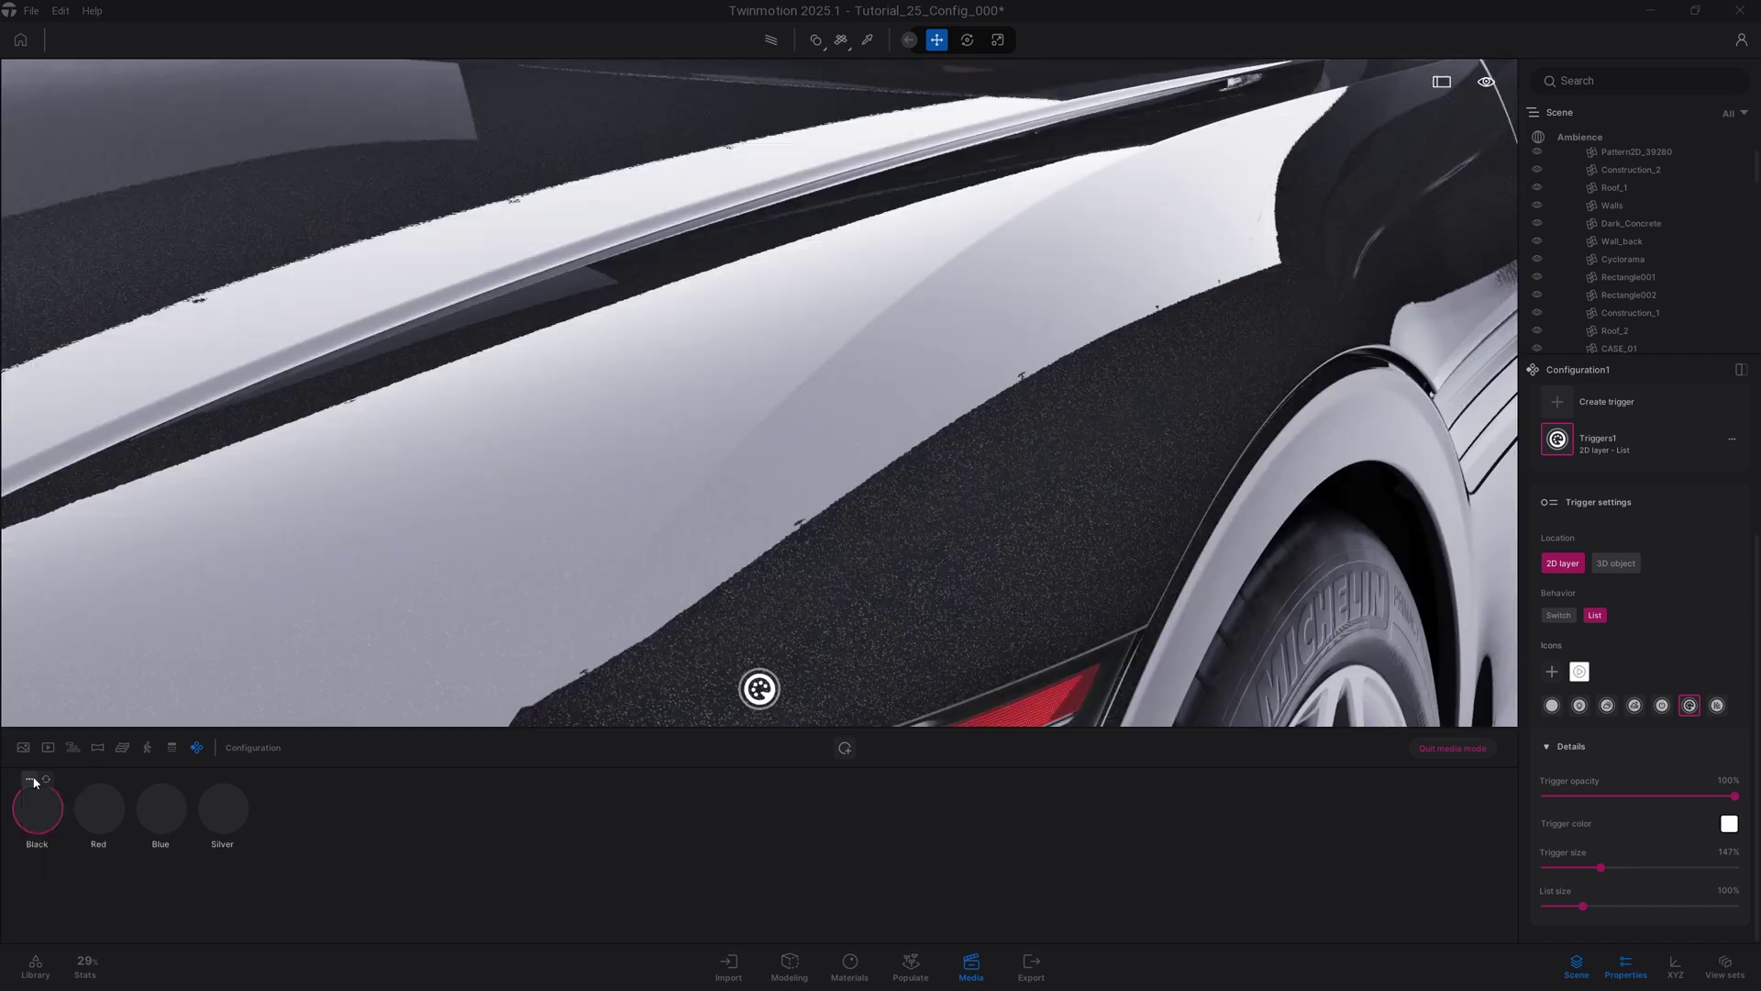
click(31, 779)
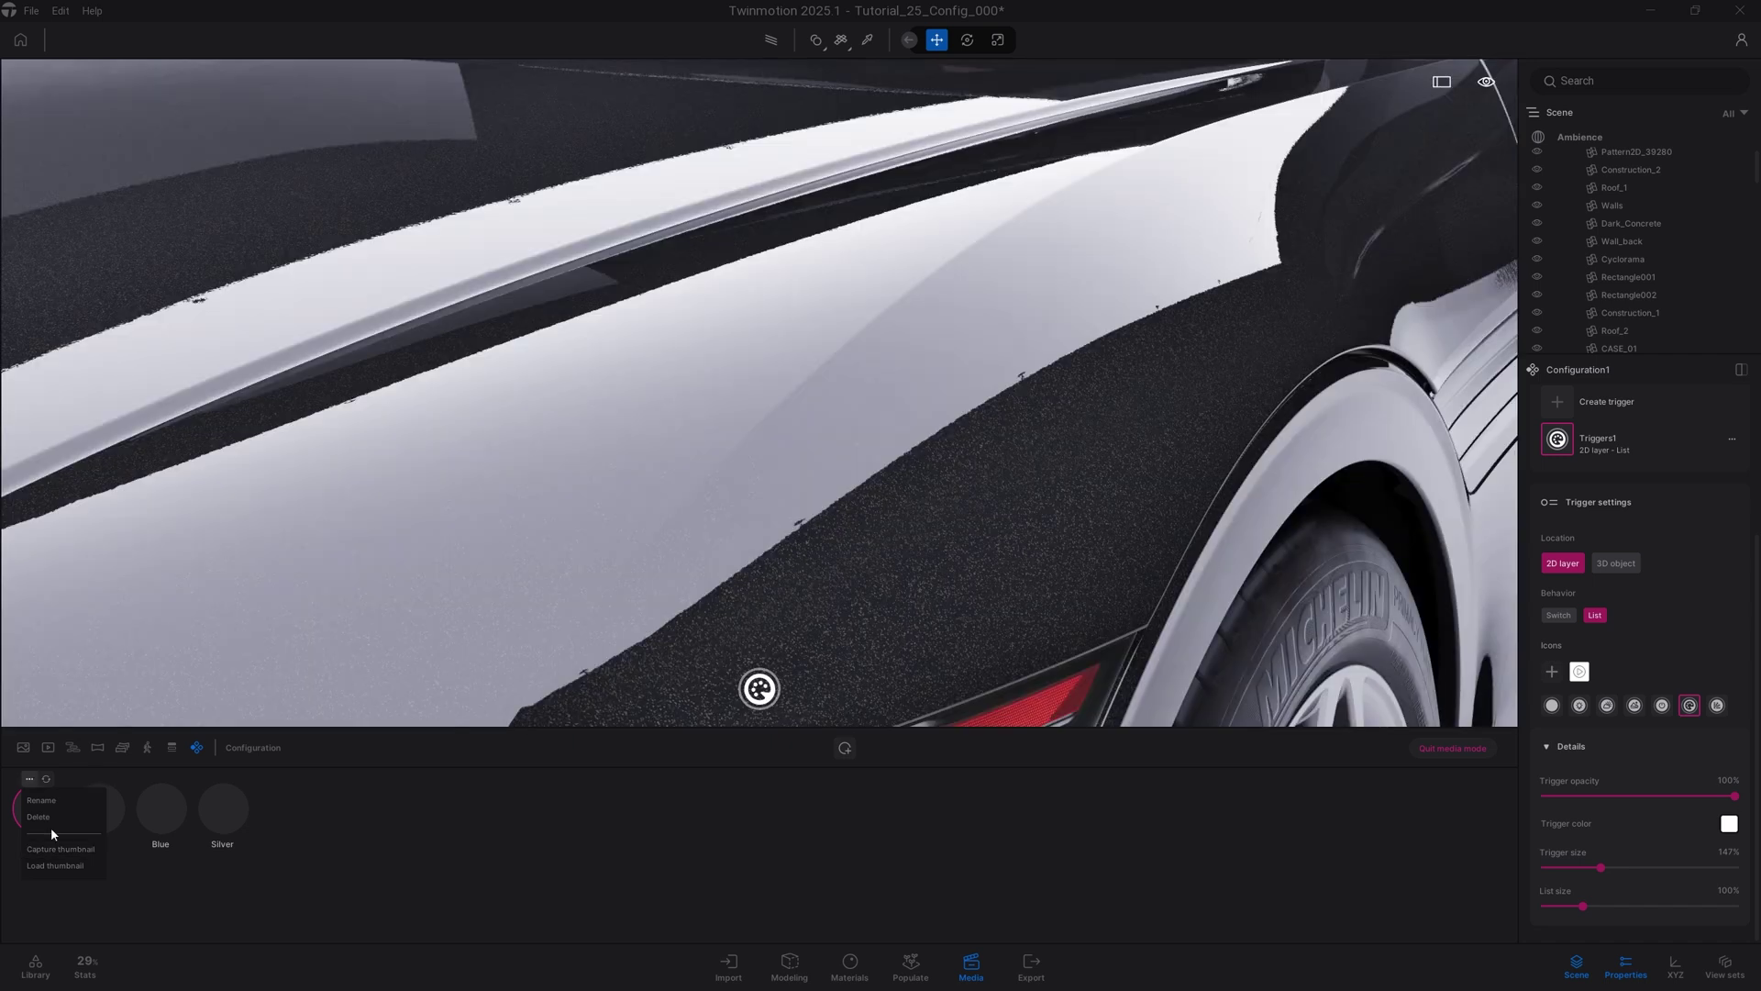
click(101, 866)
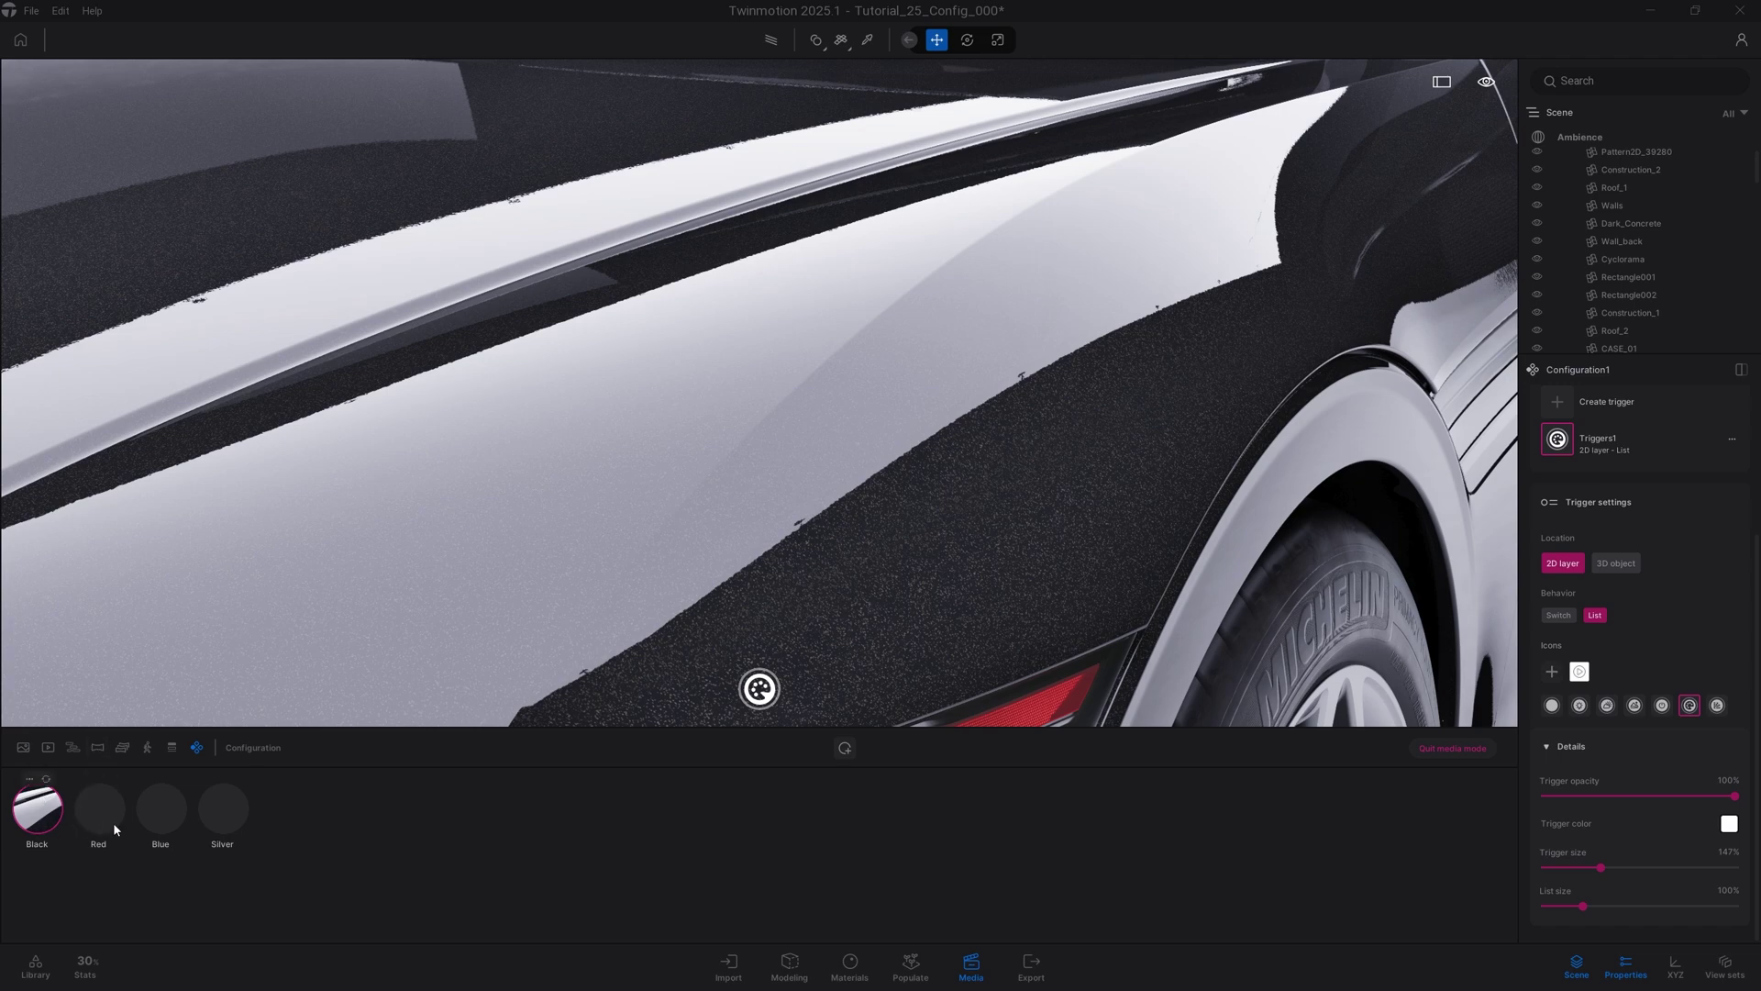
Frame a close-up of the front door and its handle and recapture the Black state's thumbnail from that view.
right_drag(883, 483, 911, 358)
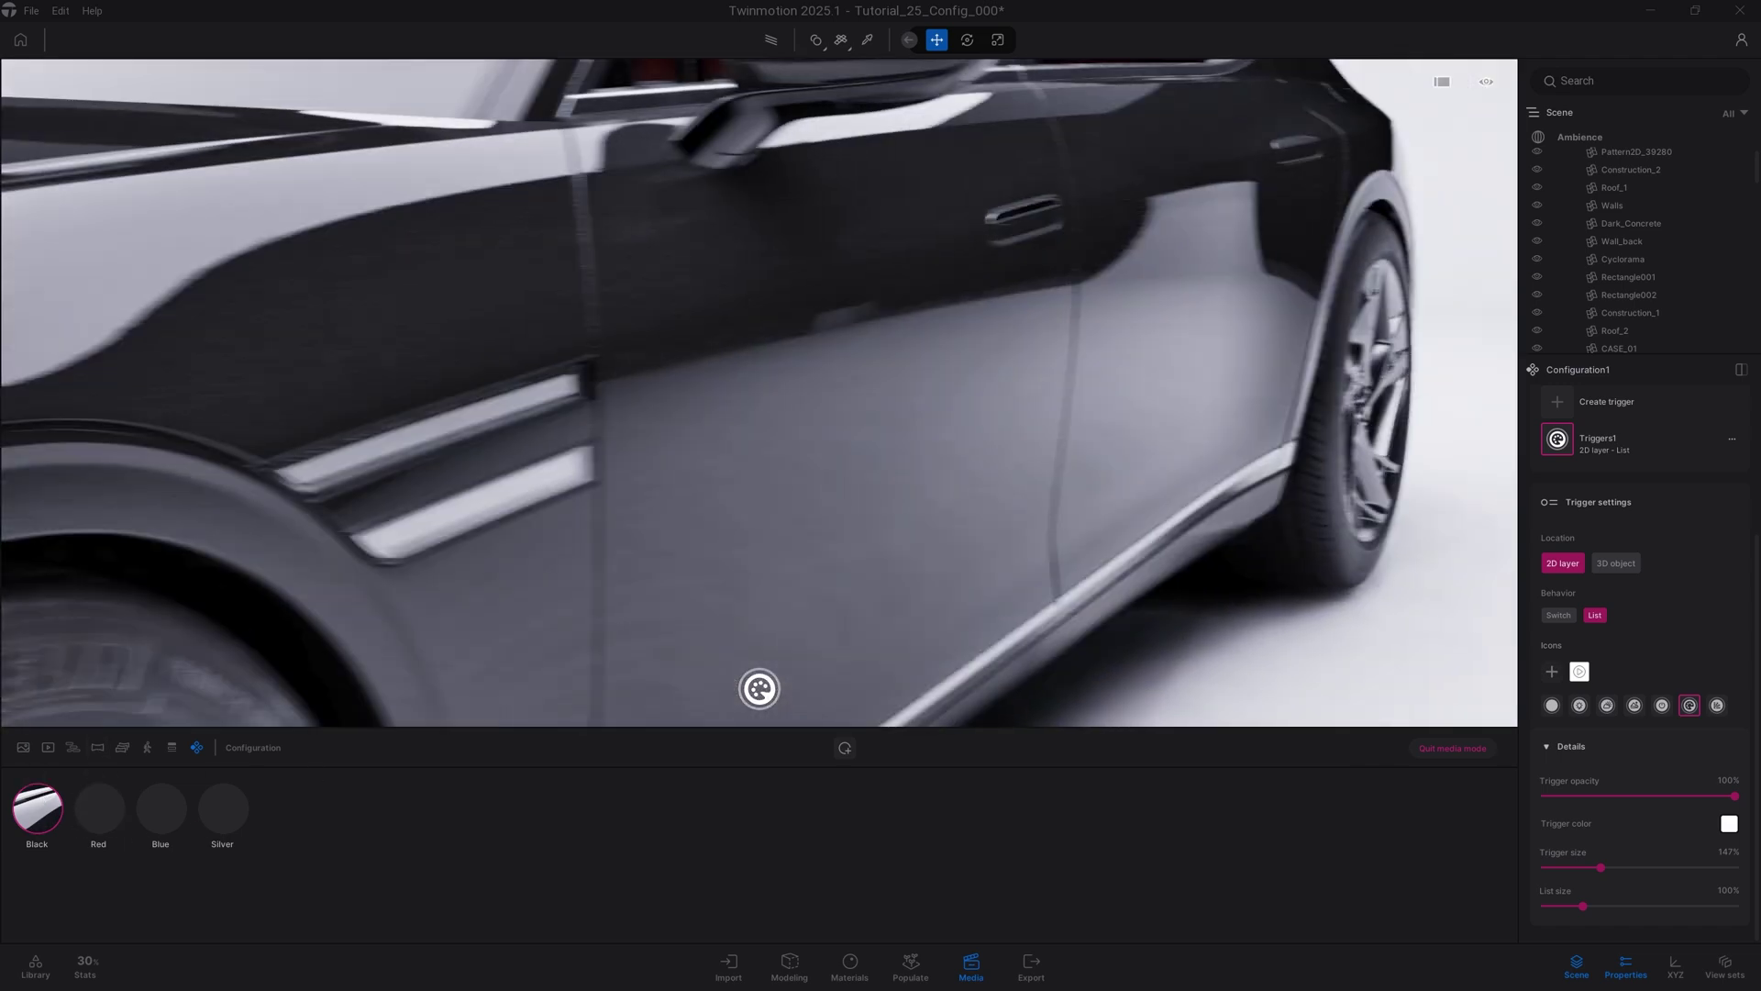
key(w)
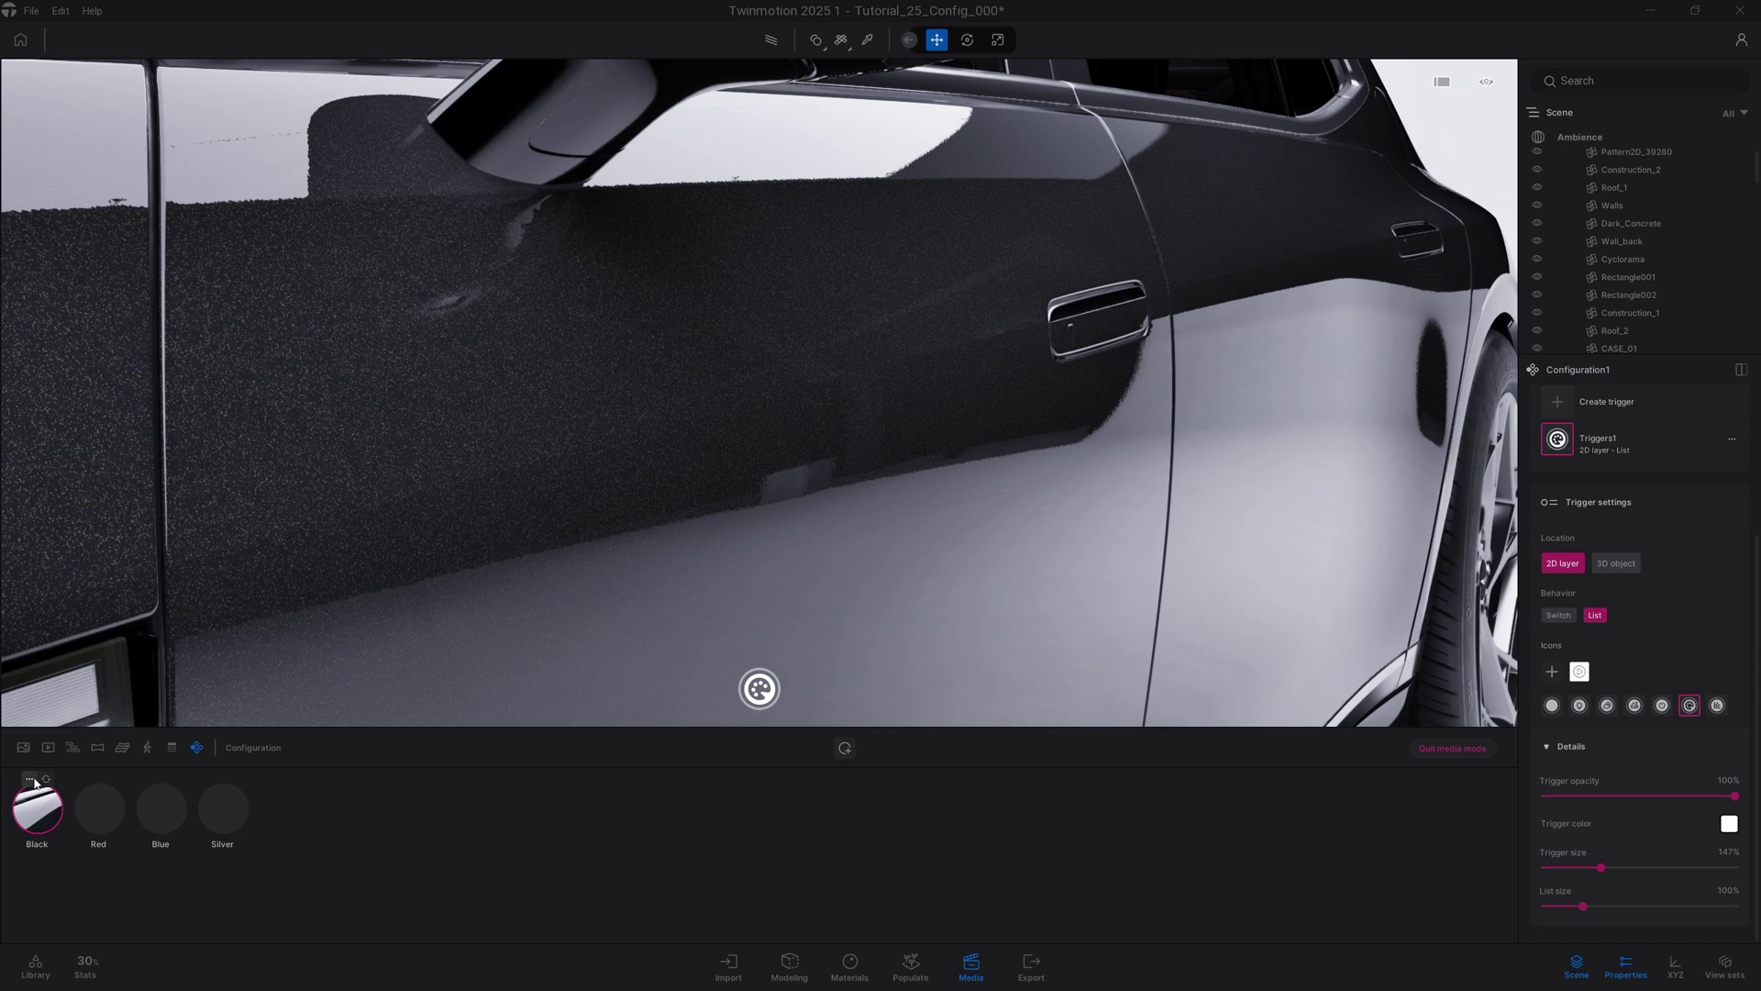
click(30, 779)
click(91, 851)
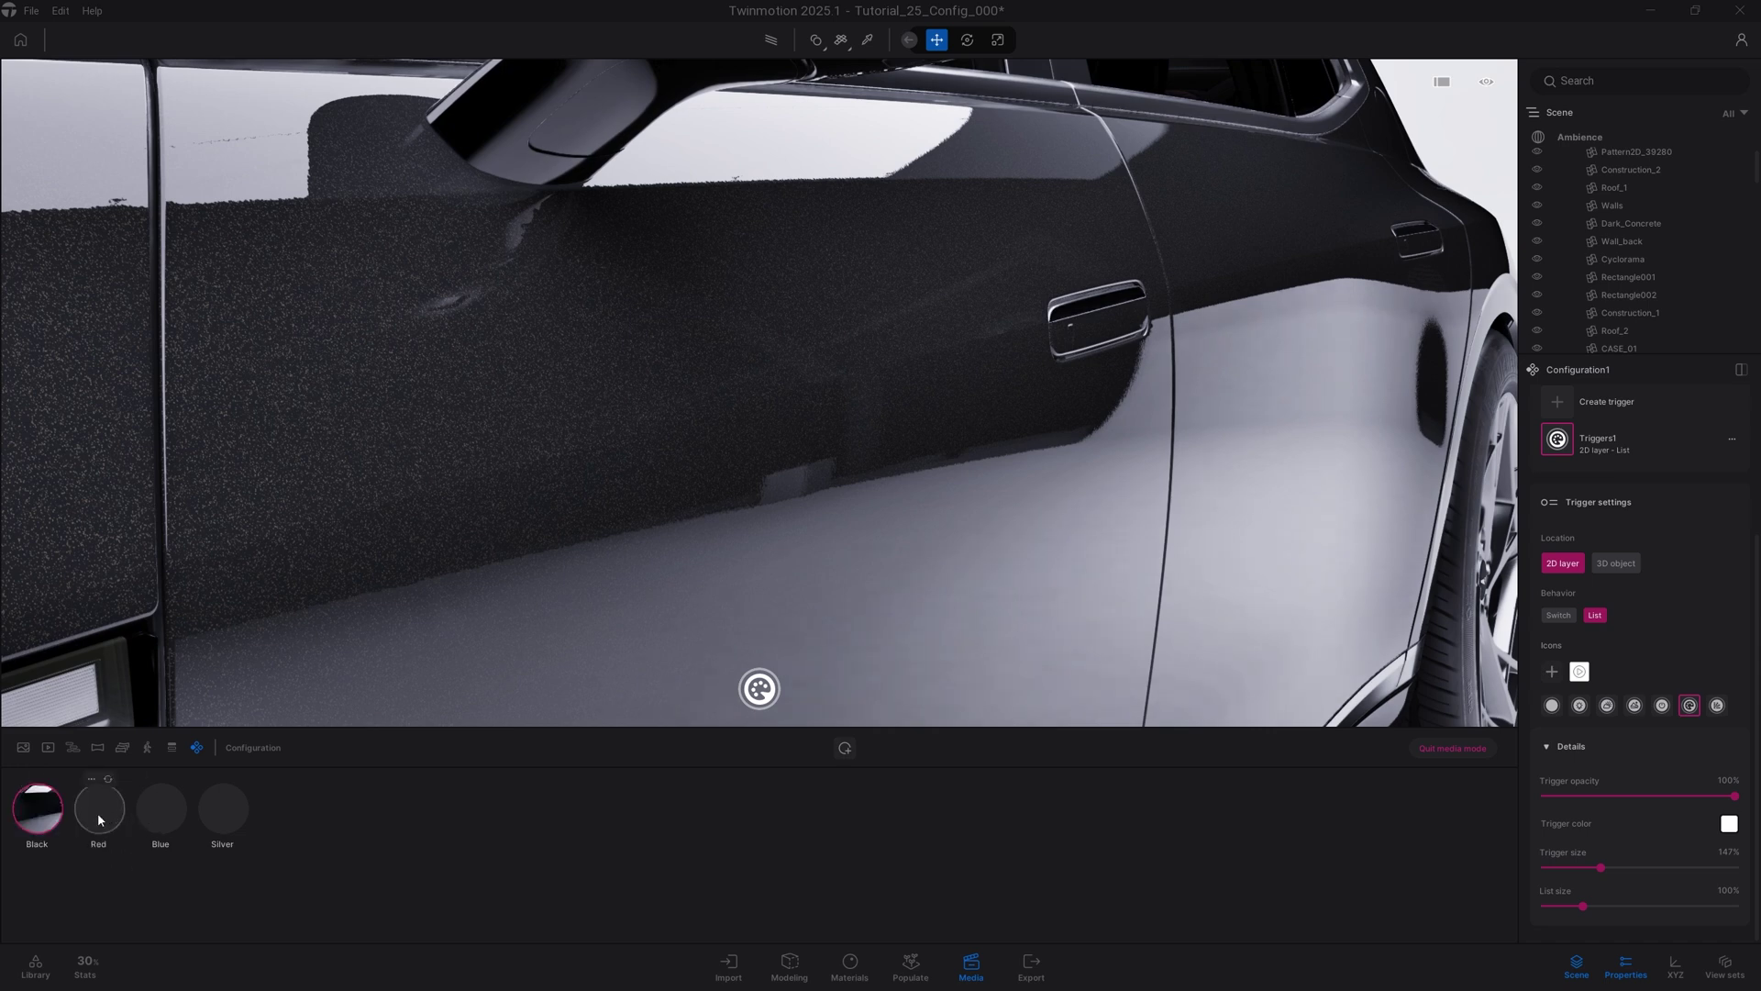
Capture thumbnails for the Red, Blue and Silver states from the same door close-up, activating each state first.
click(101, 819)
click(92, 780)
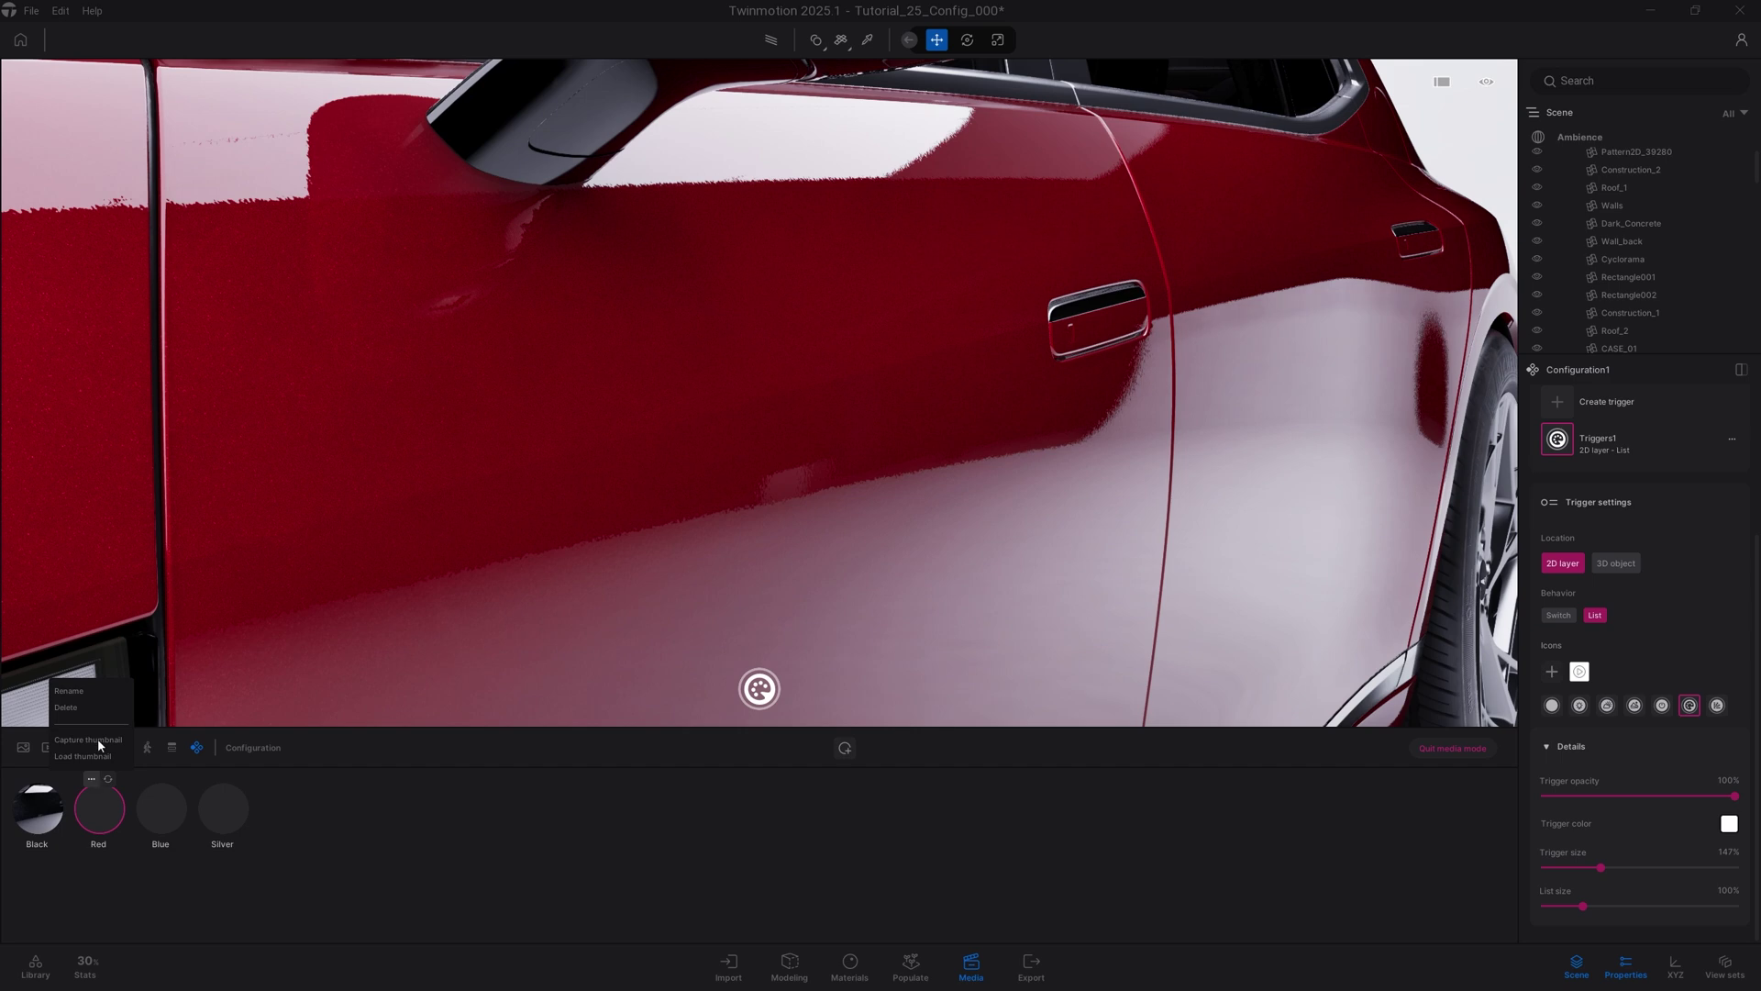
click(98, 741)
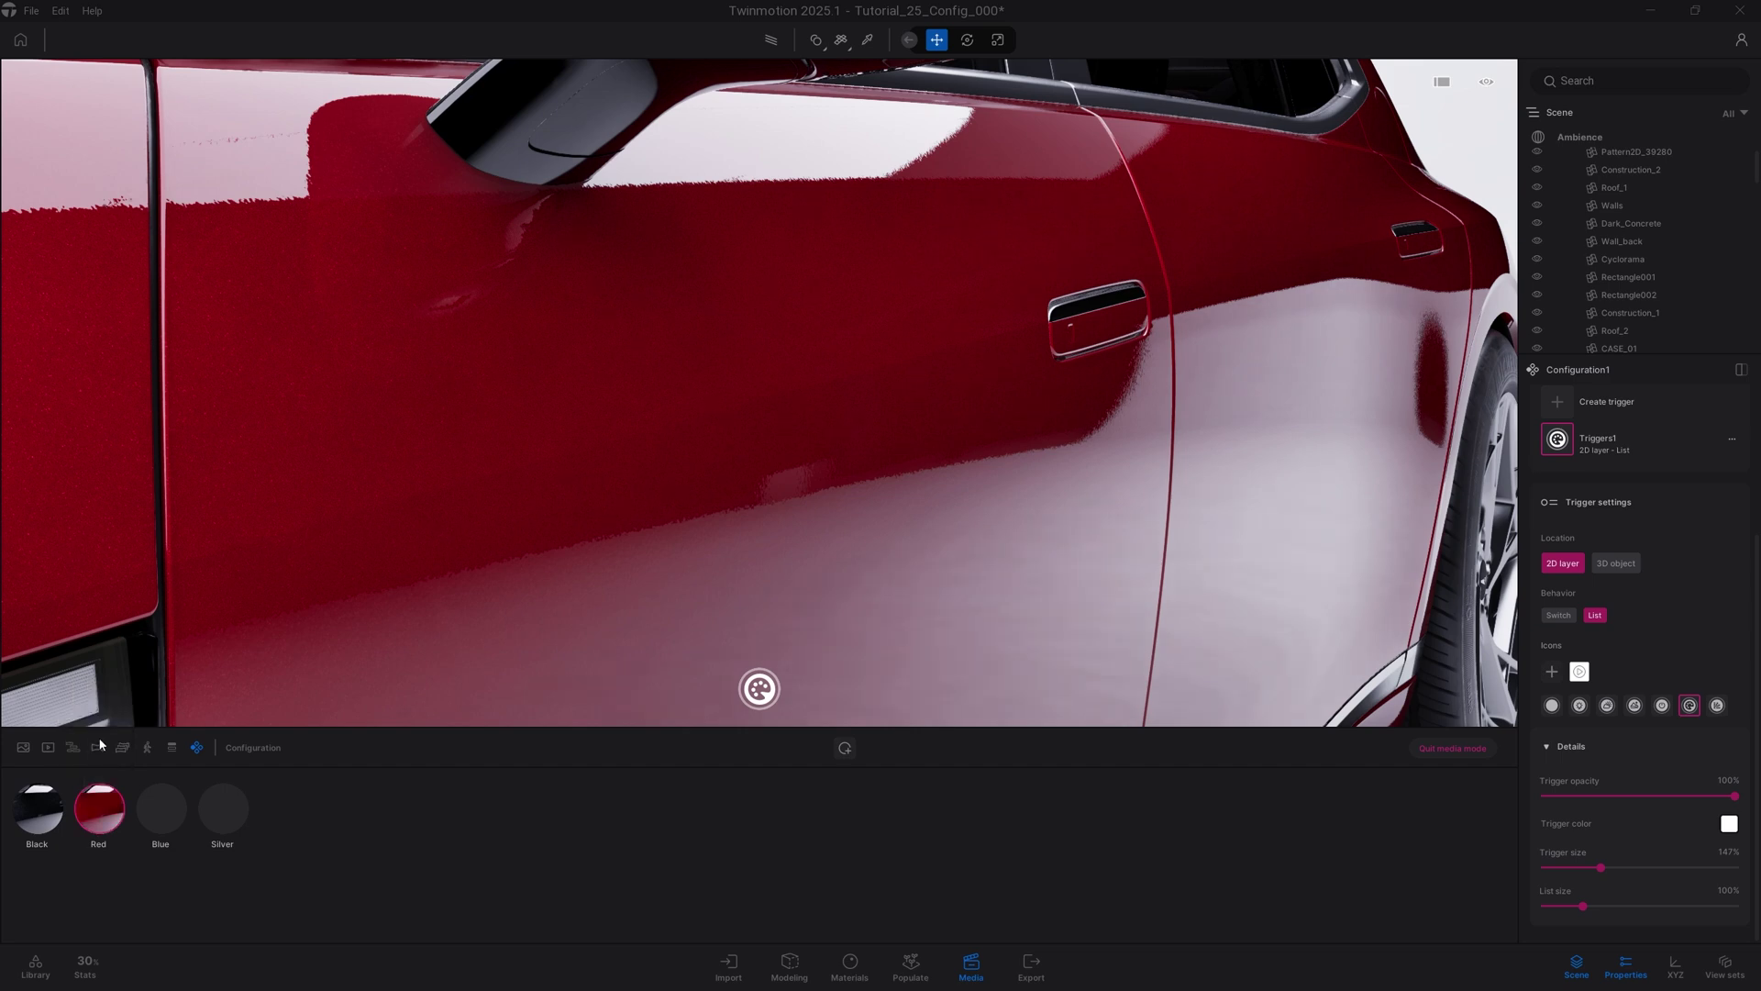
click(163, 812)
click(153, 779)
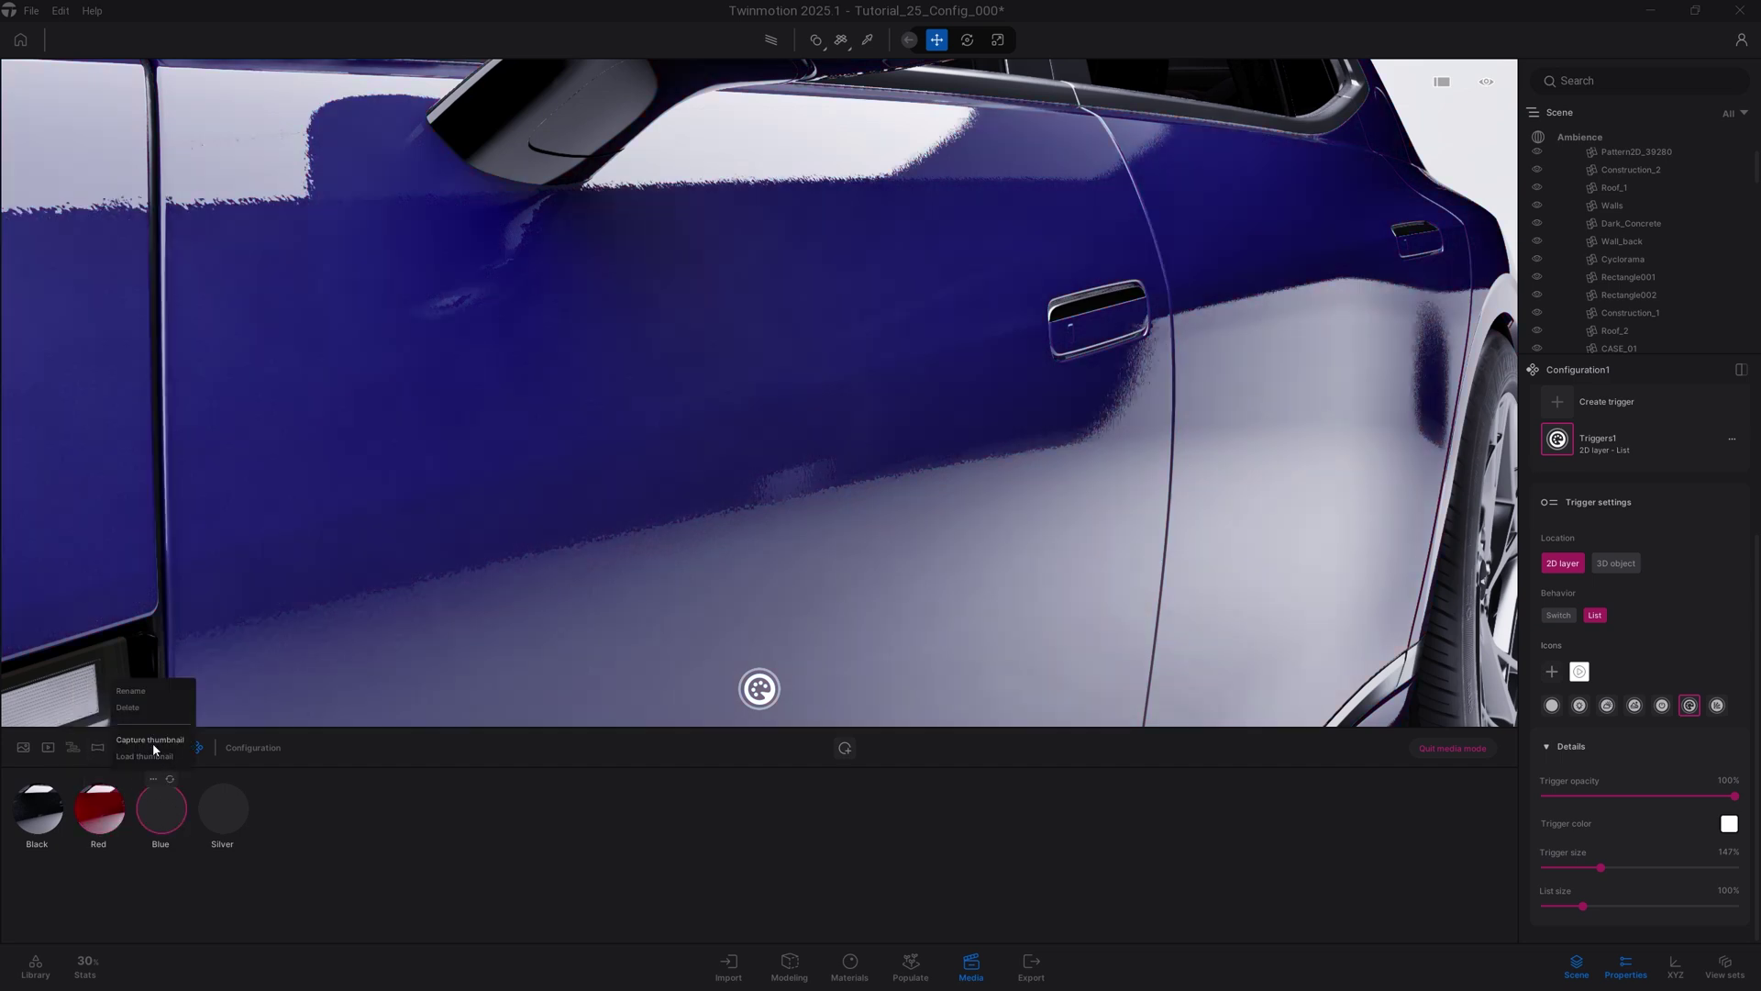
click(153, 741)
click(223, 809)
click(215, 778)
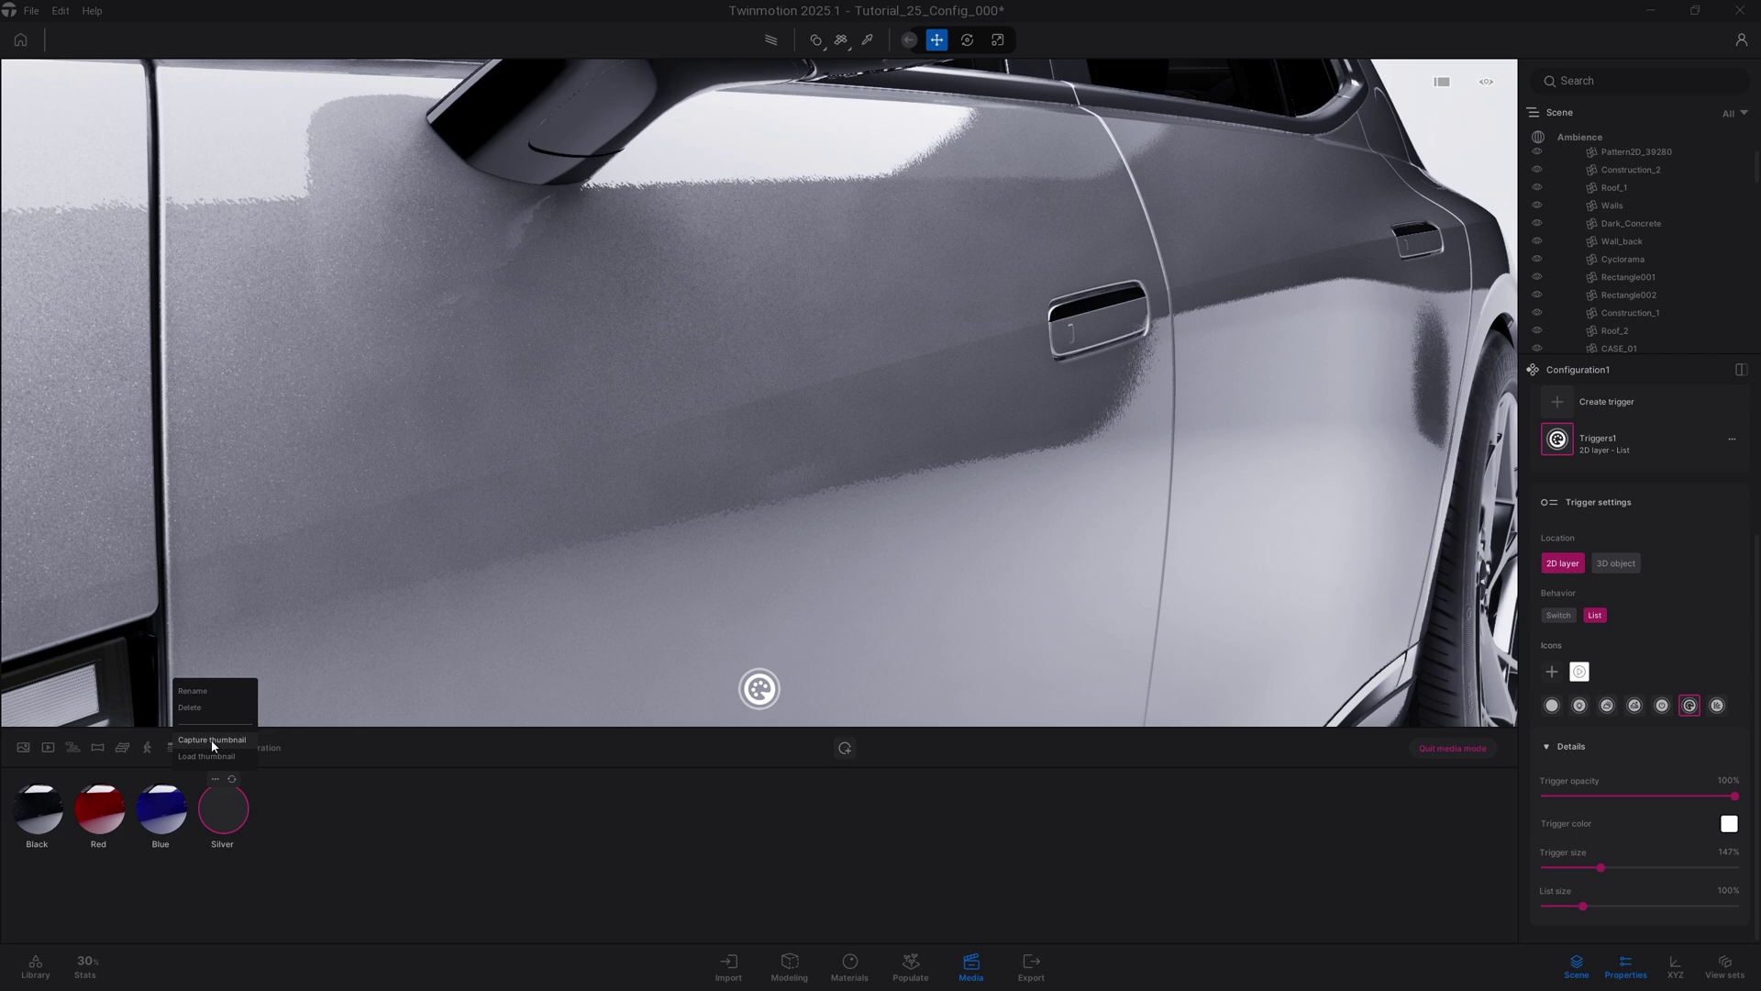
click(211, 740)
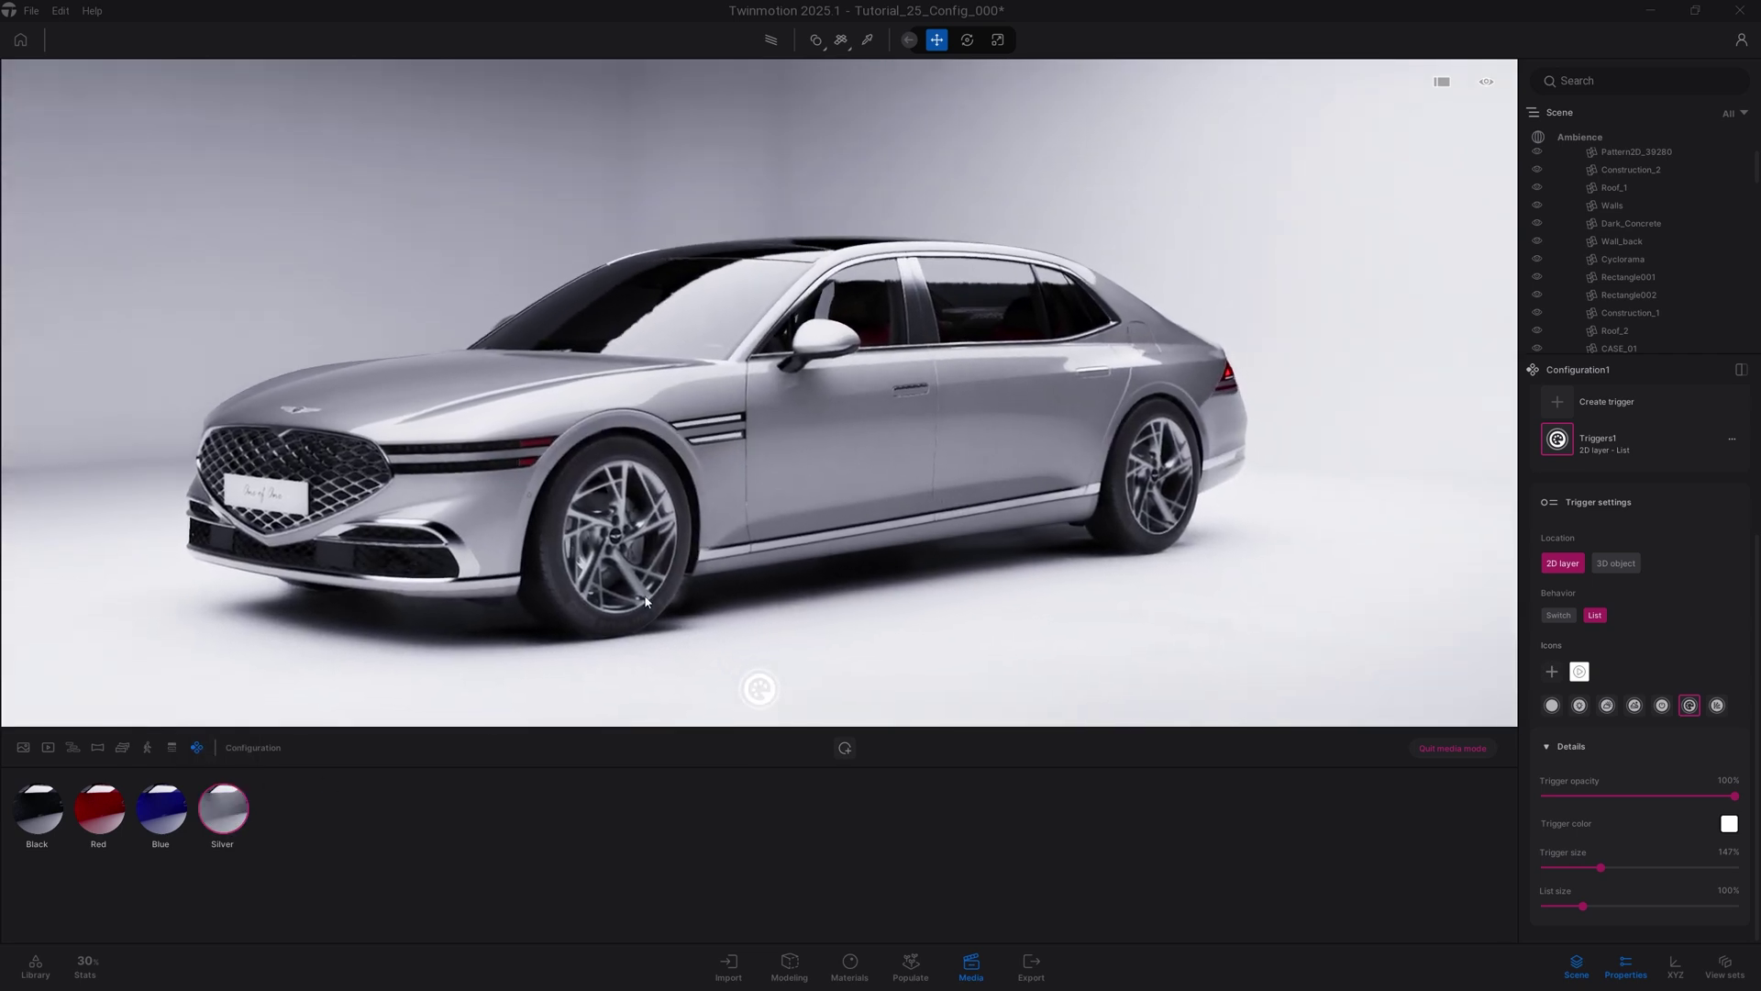
Preview the Red, Blue, Silver and Black paints on the whole car through the trigger's thumbnail list, ending on Black.
click(759, 689)
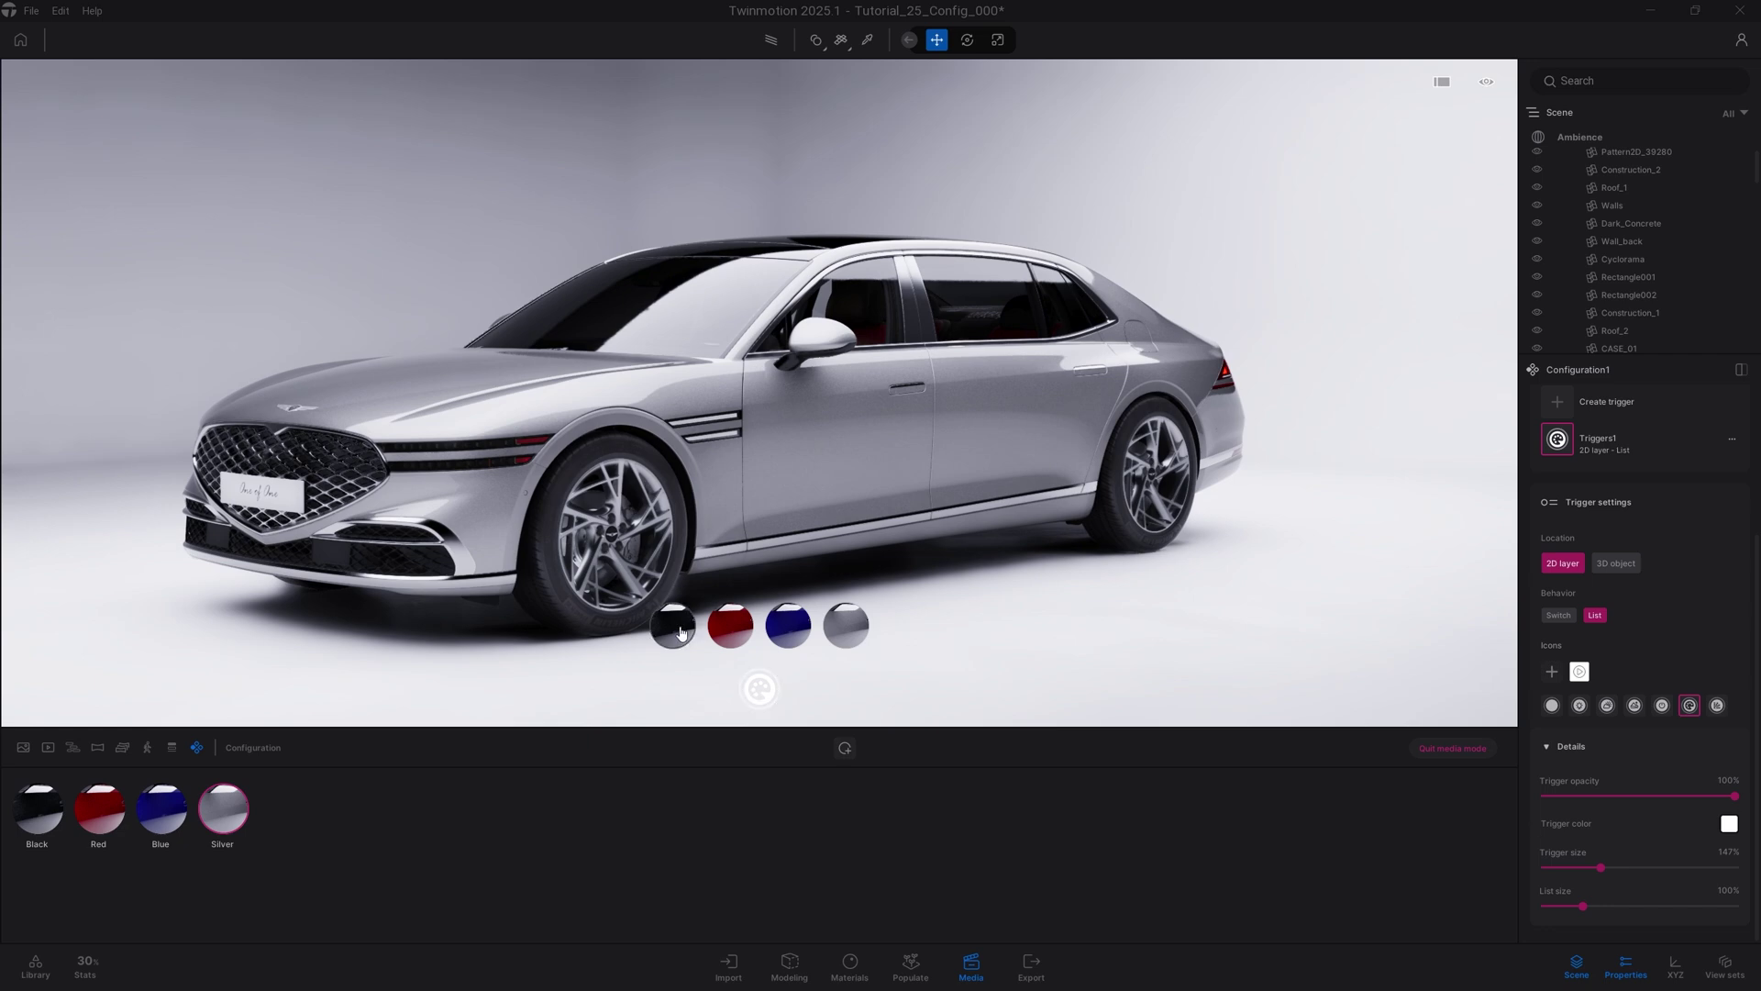
click(728, 632)
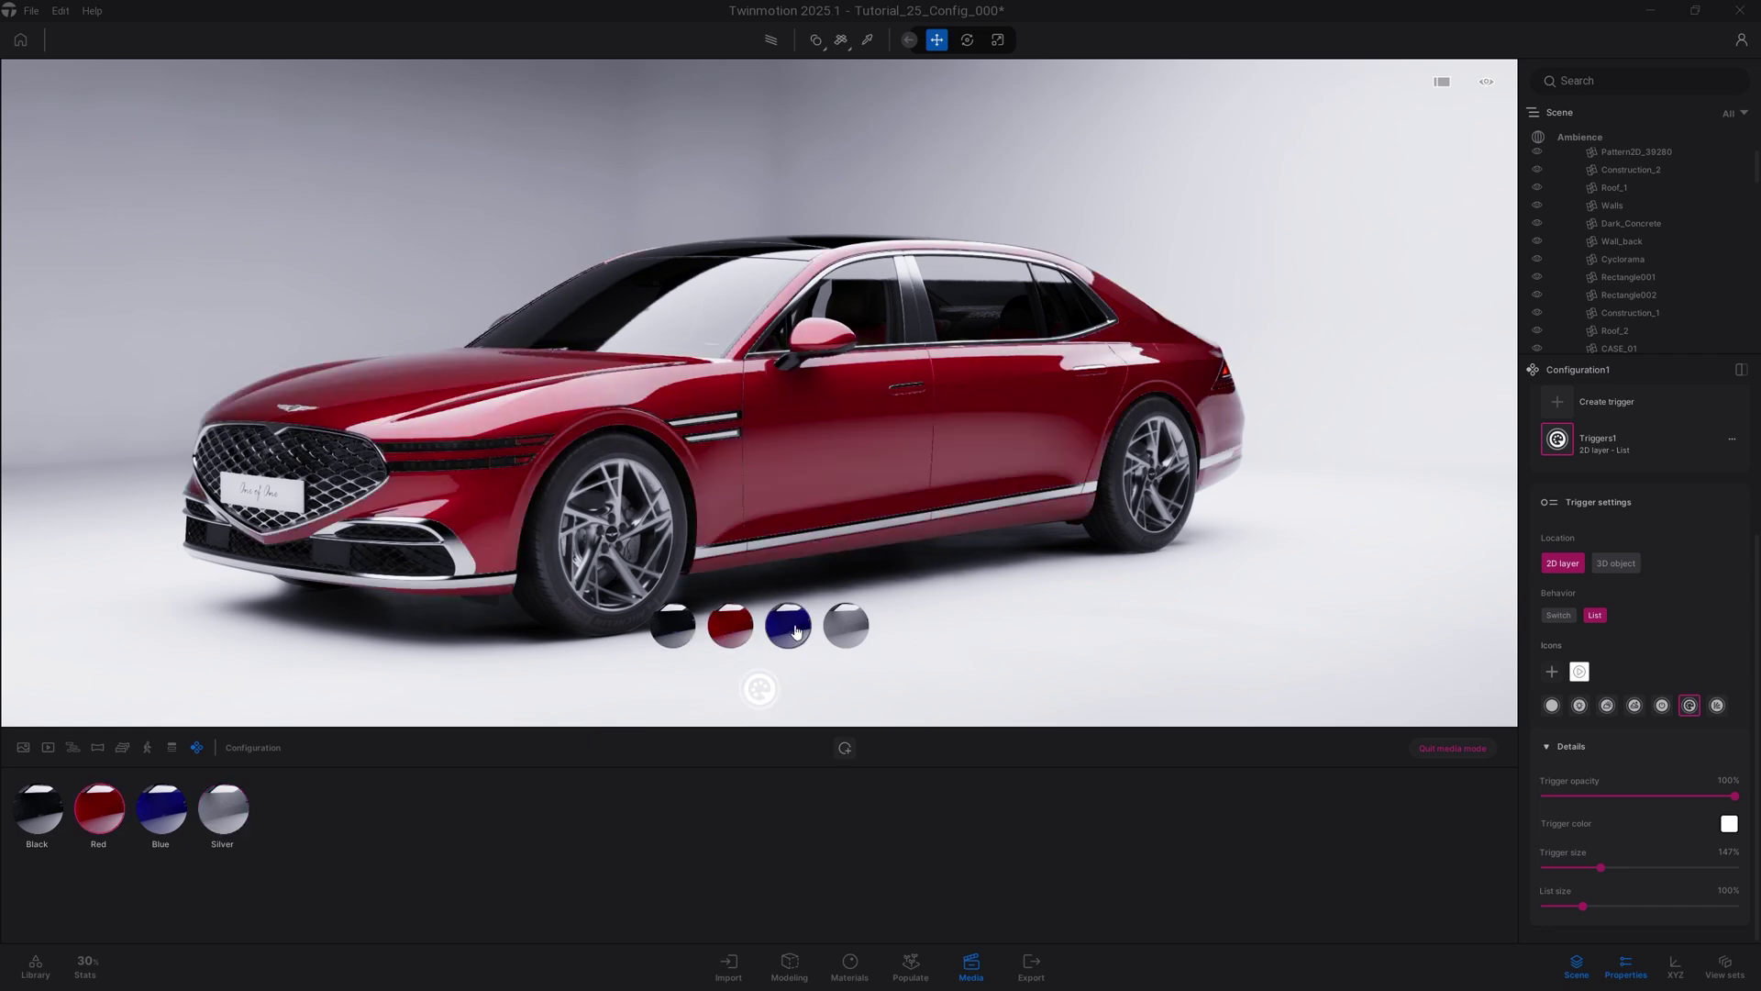
click(796, 631)
click(851, 633)
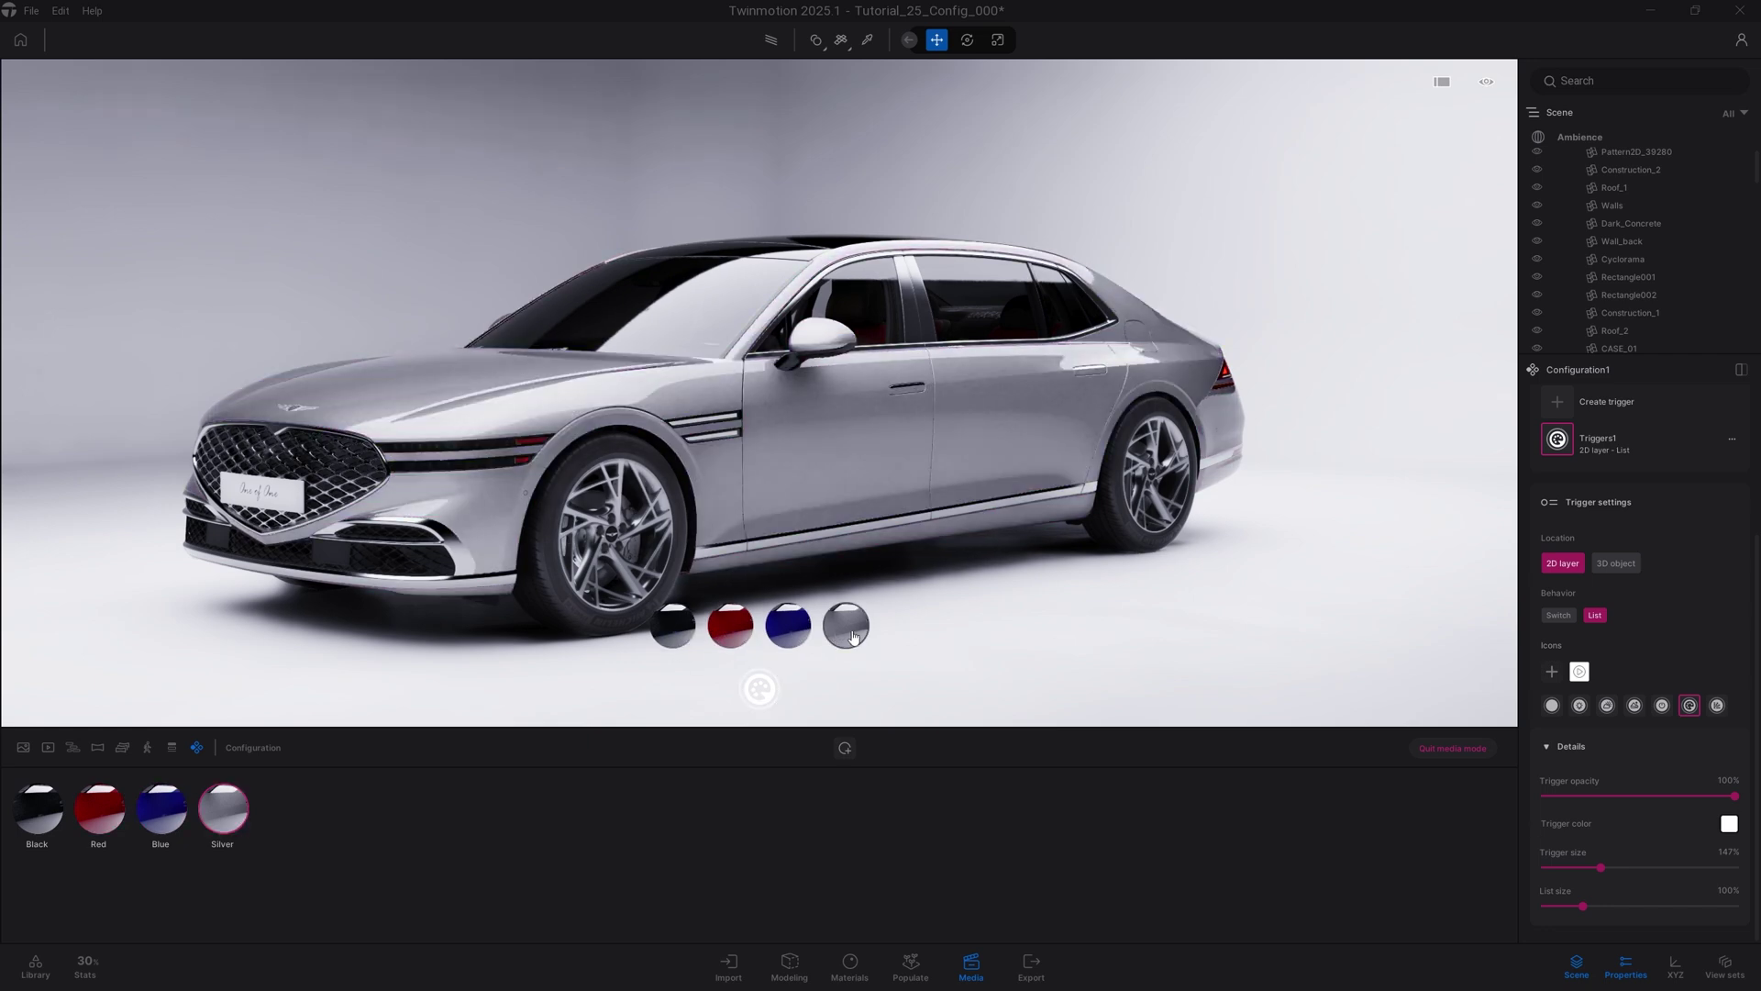
click(741, 635)
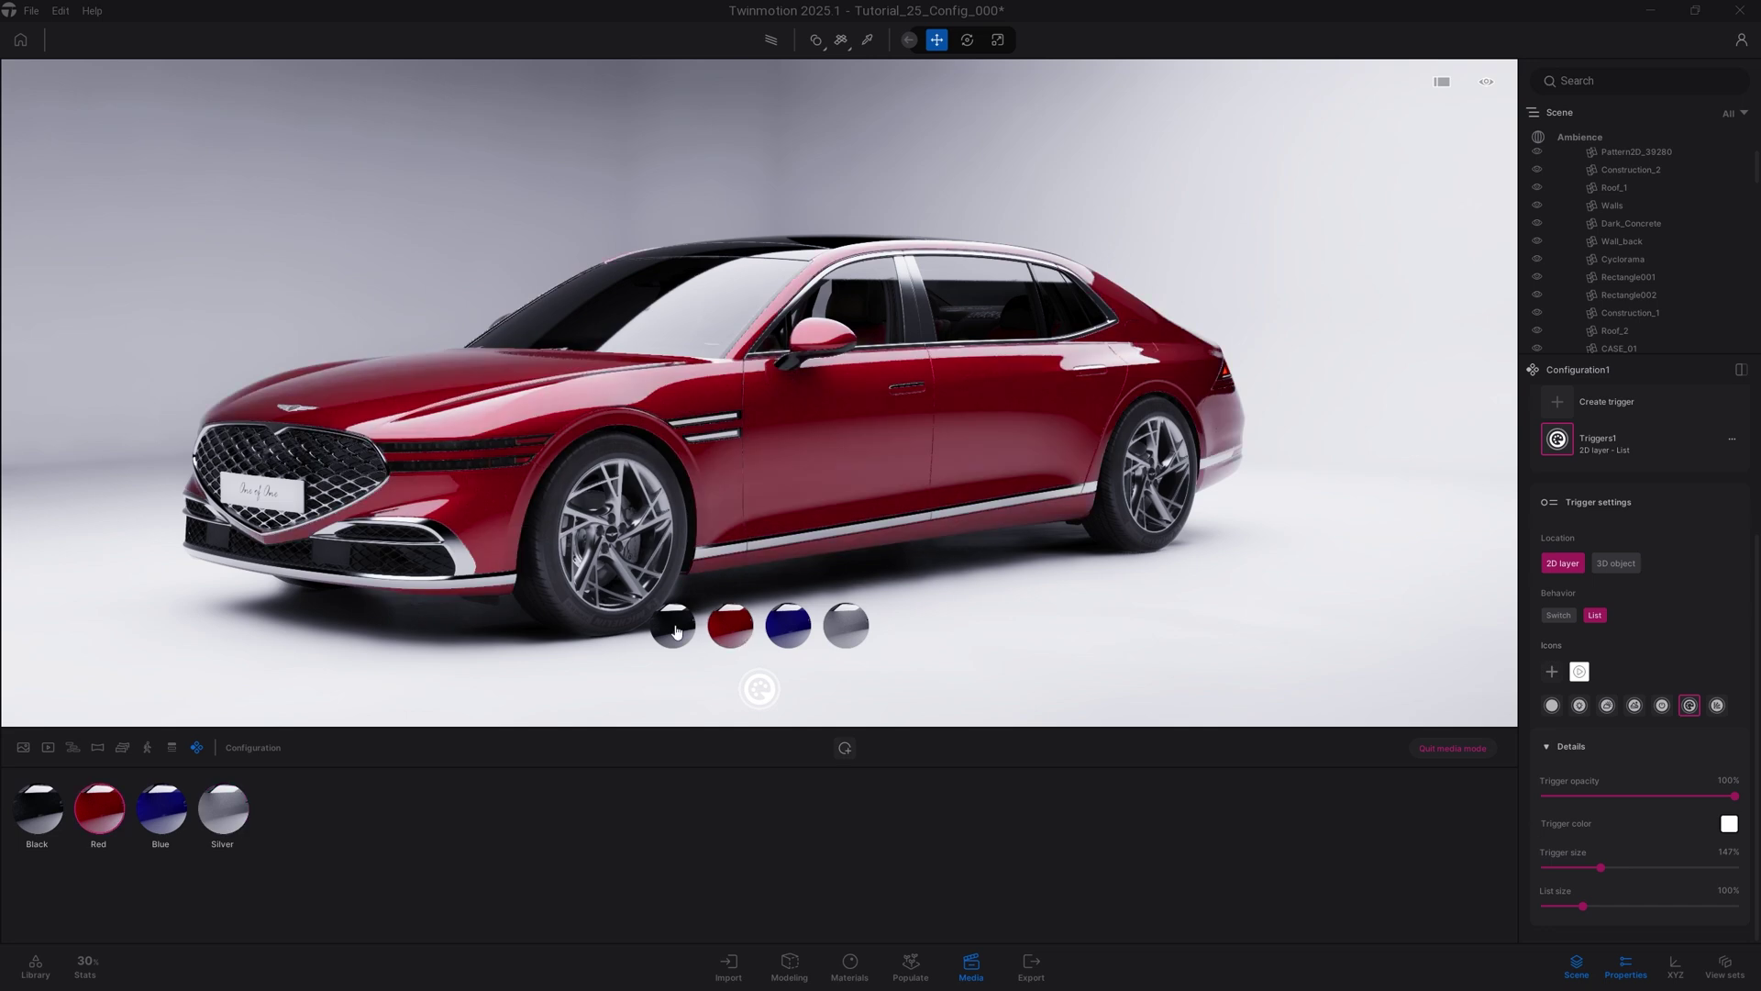
click(675, 630)
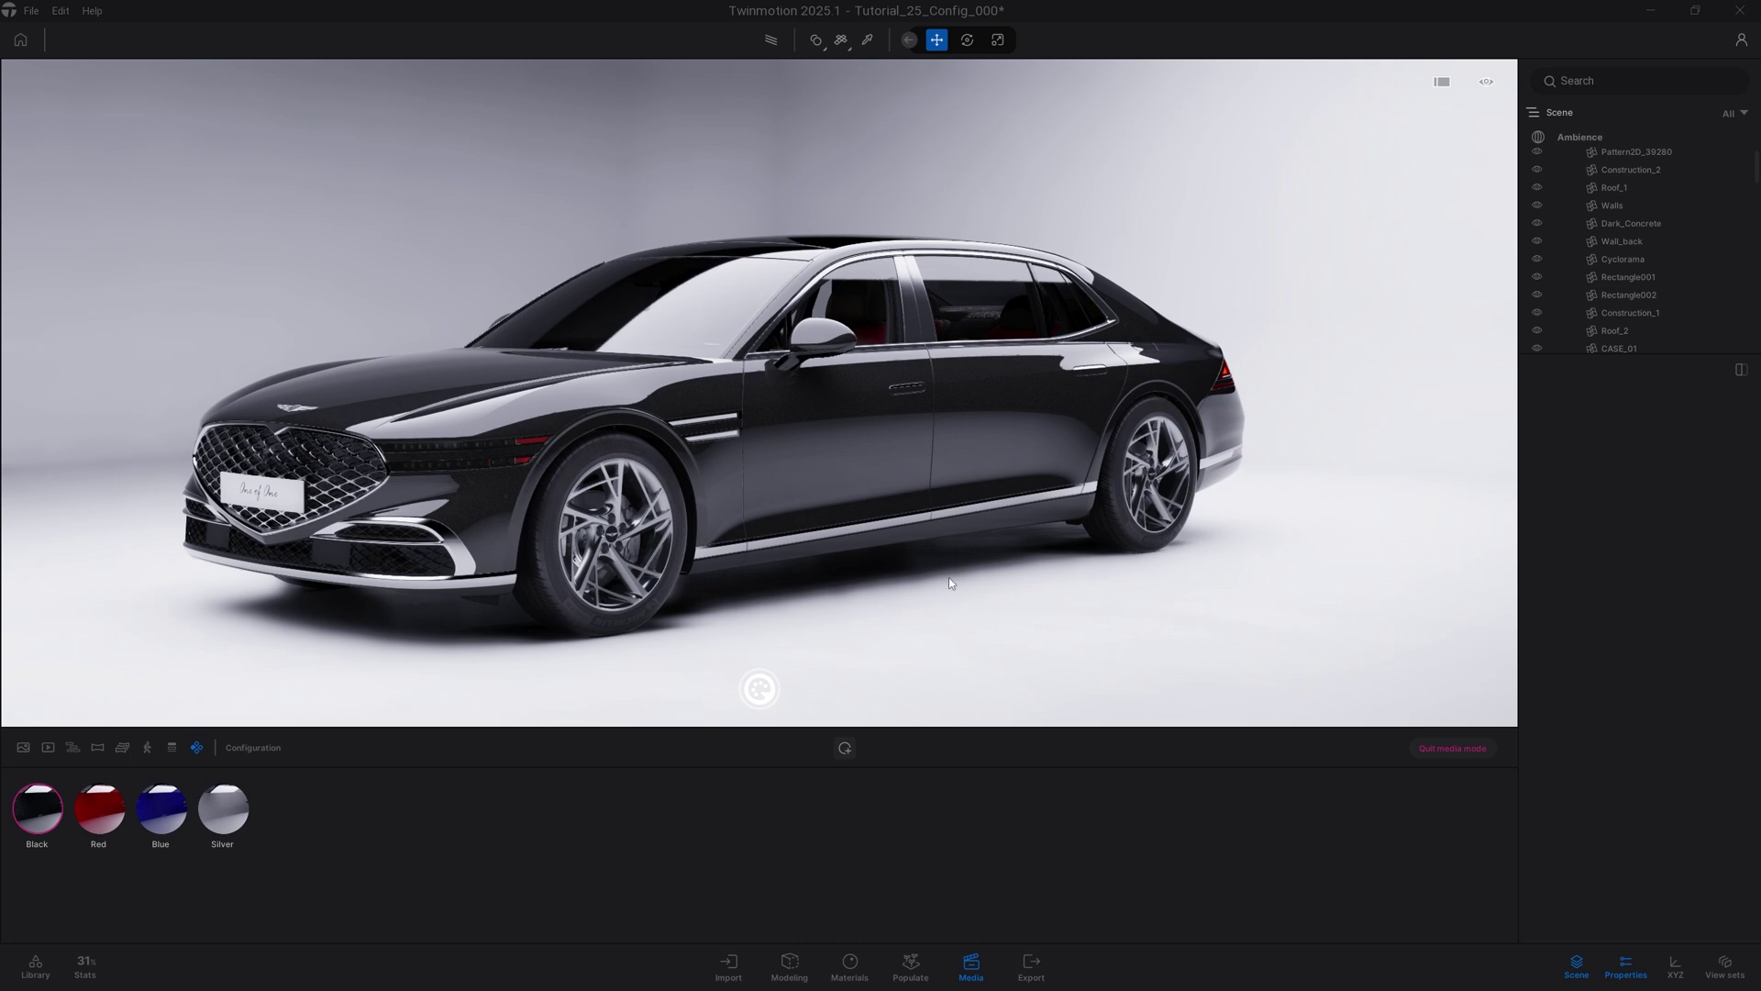
Return to the configuration overview and rename Configuration1 as Car Paint.
shift+middle_drag(759, 394, 804, 374)
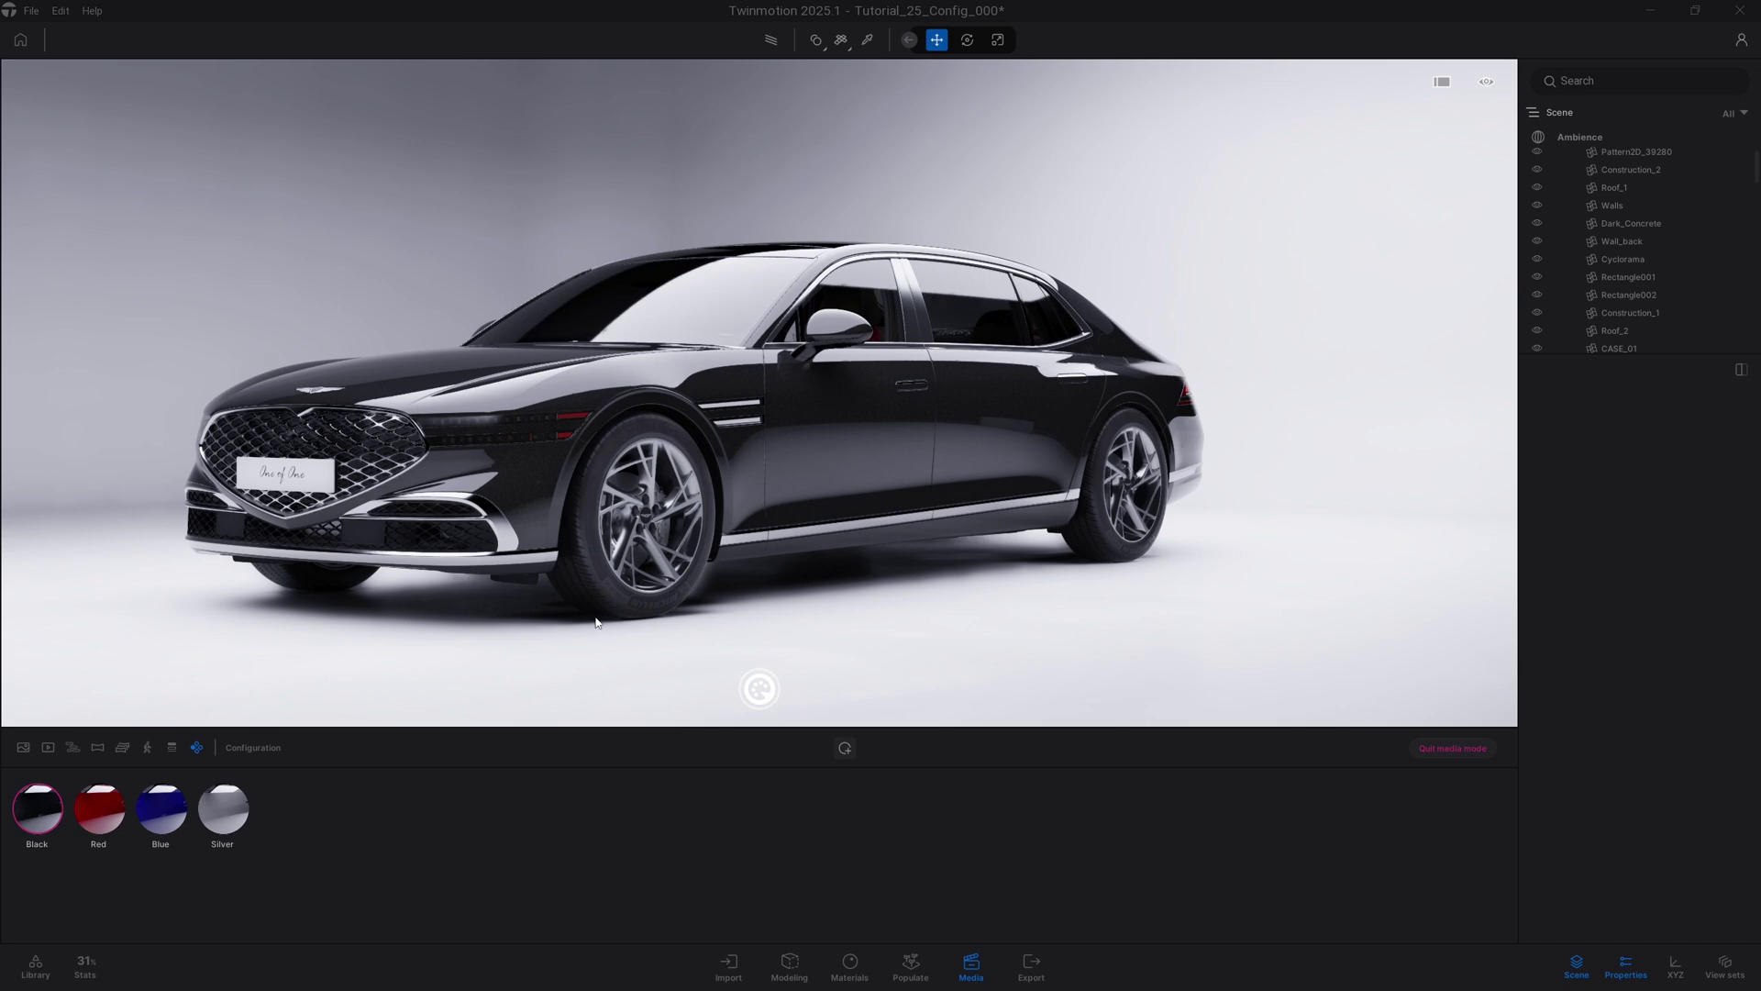
click(197, 749)
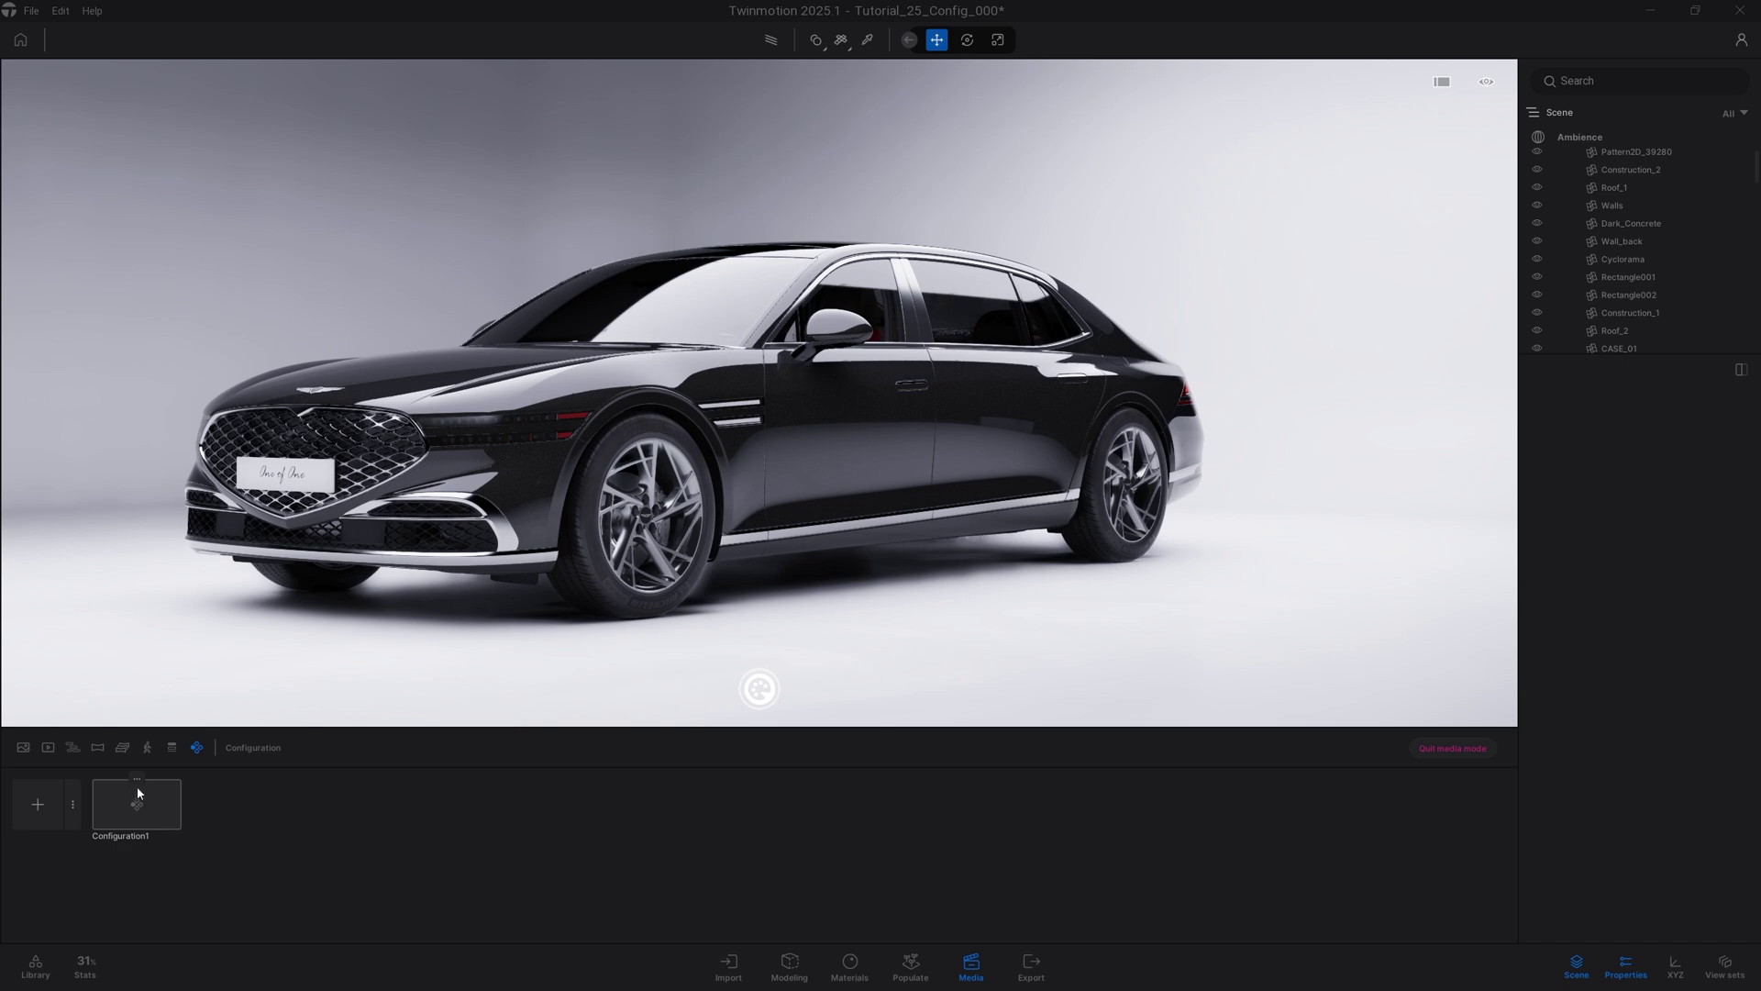
click(137, 778)
click(134, 741)
text(Car Paint)
key(Return)
Create a second configuration with only the Visibility type enabled instead of Material switch, and rename its first state Wheel_01.
click(73, 807)
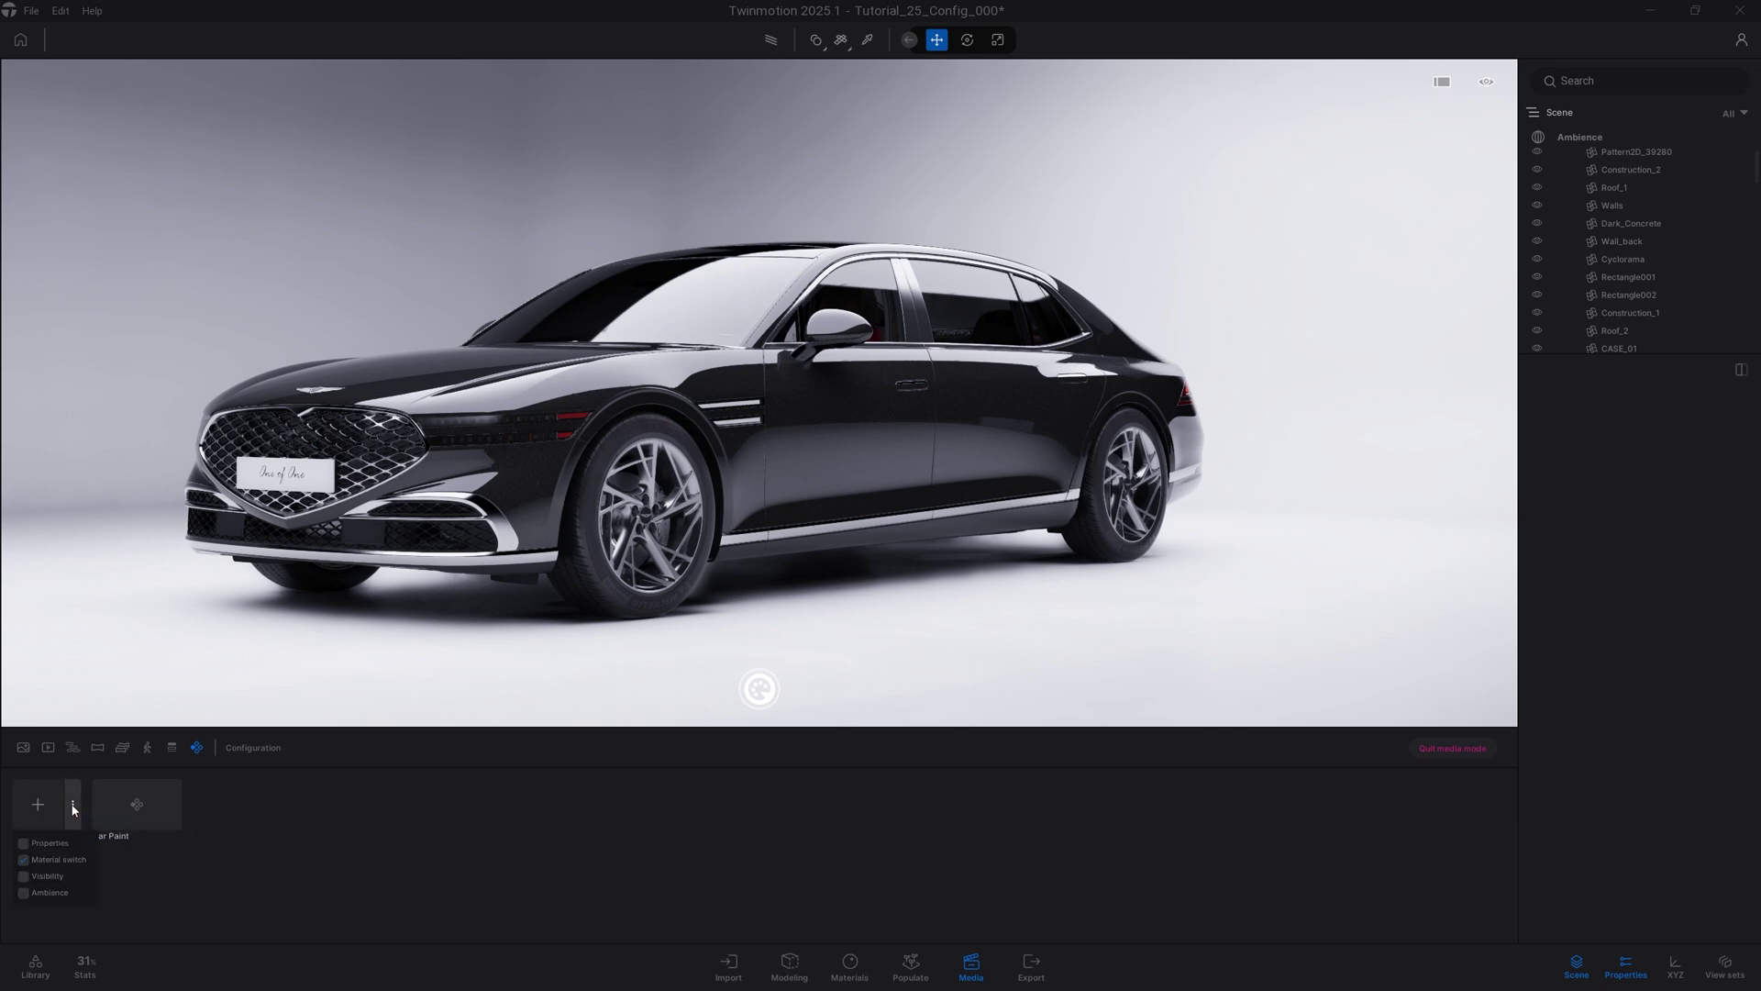
click(24, 861)
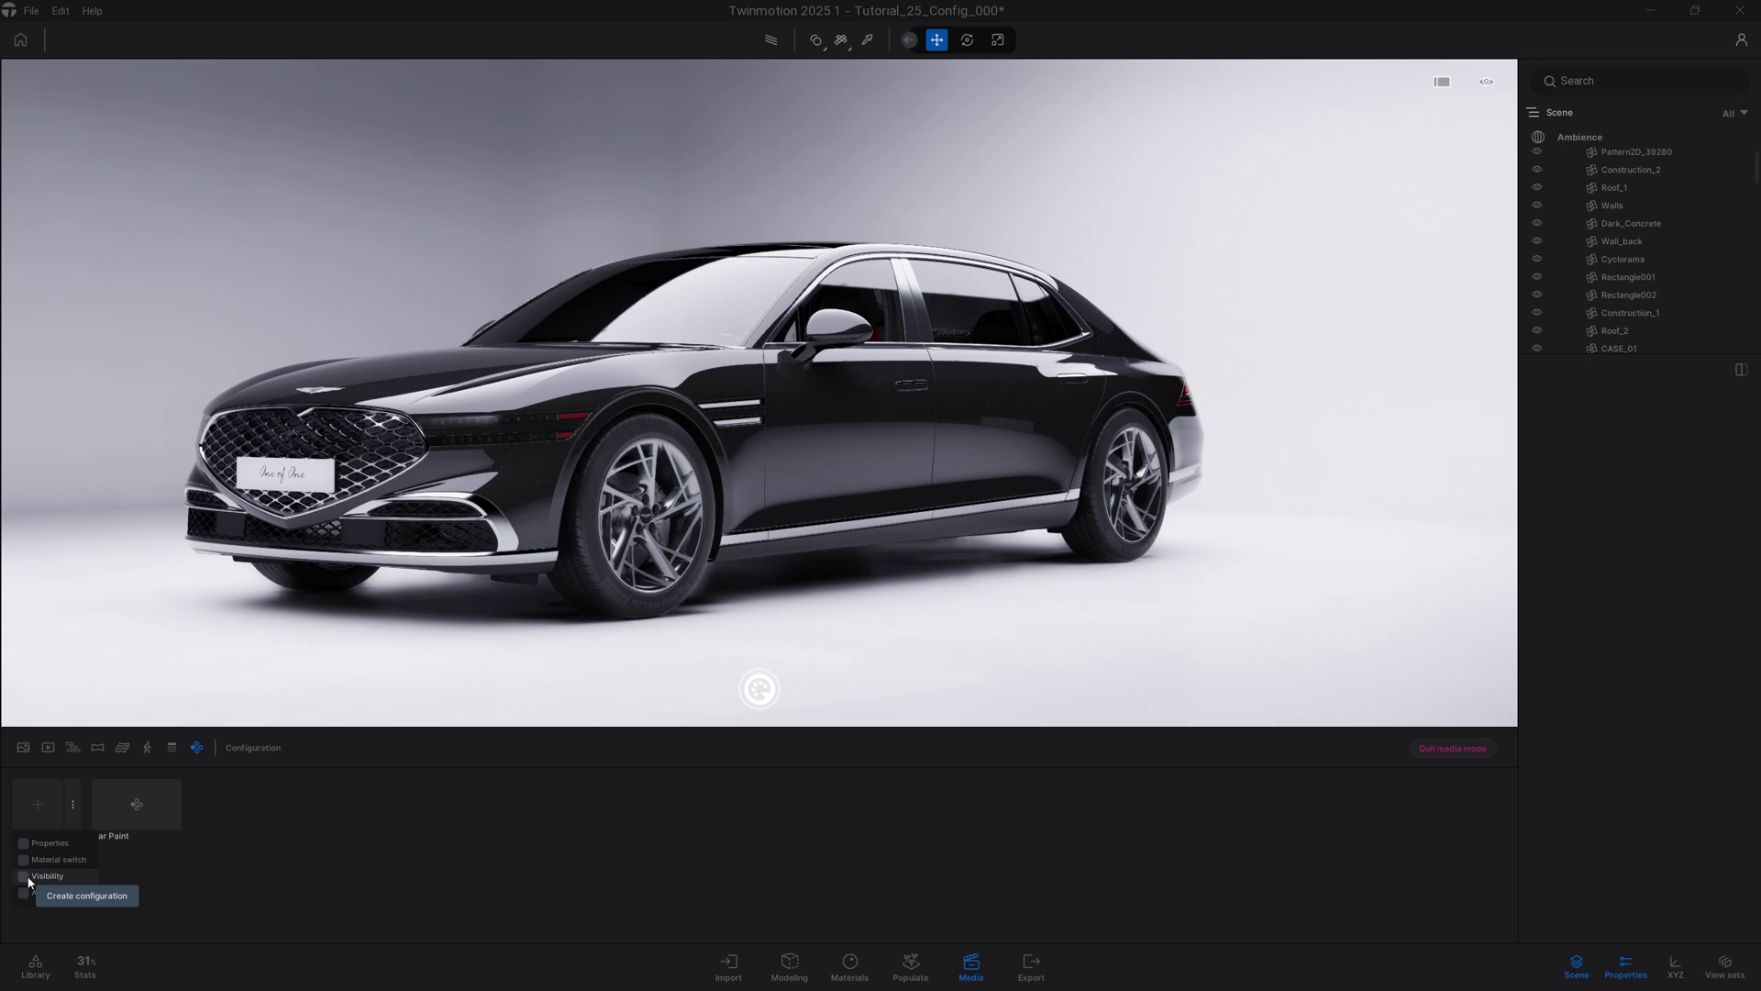
click(24, 876)
click(200, 882)
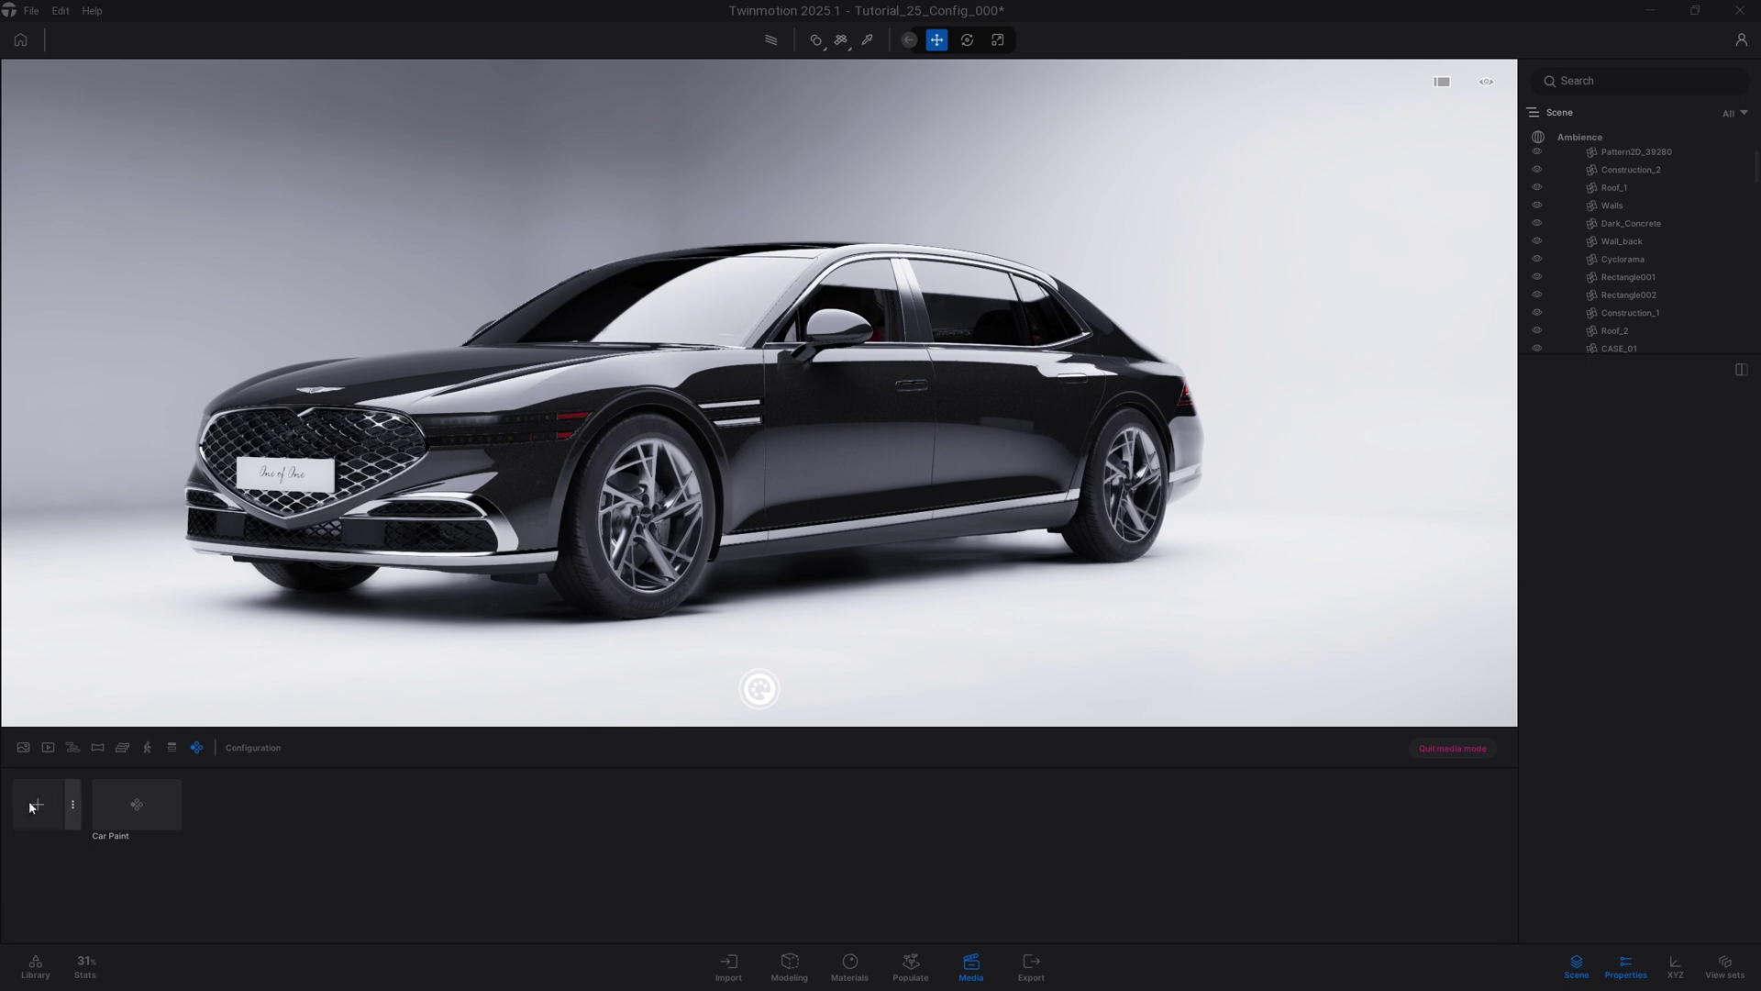
click(38, 805)
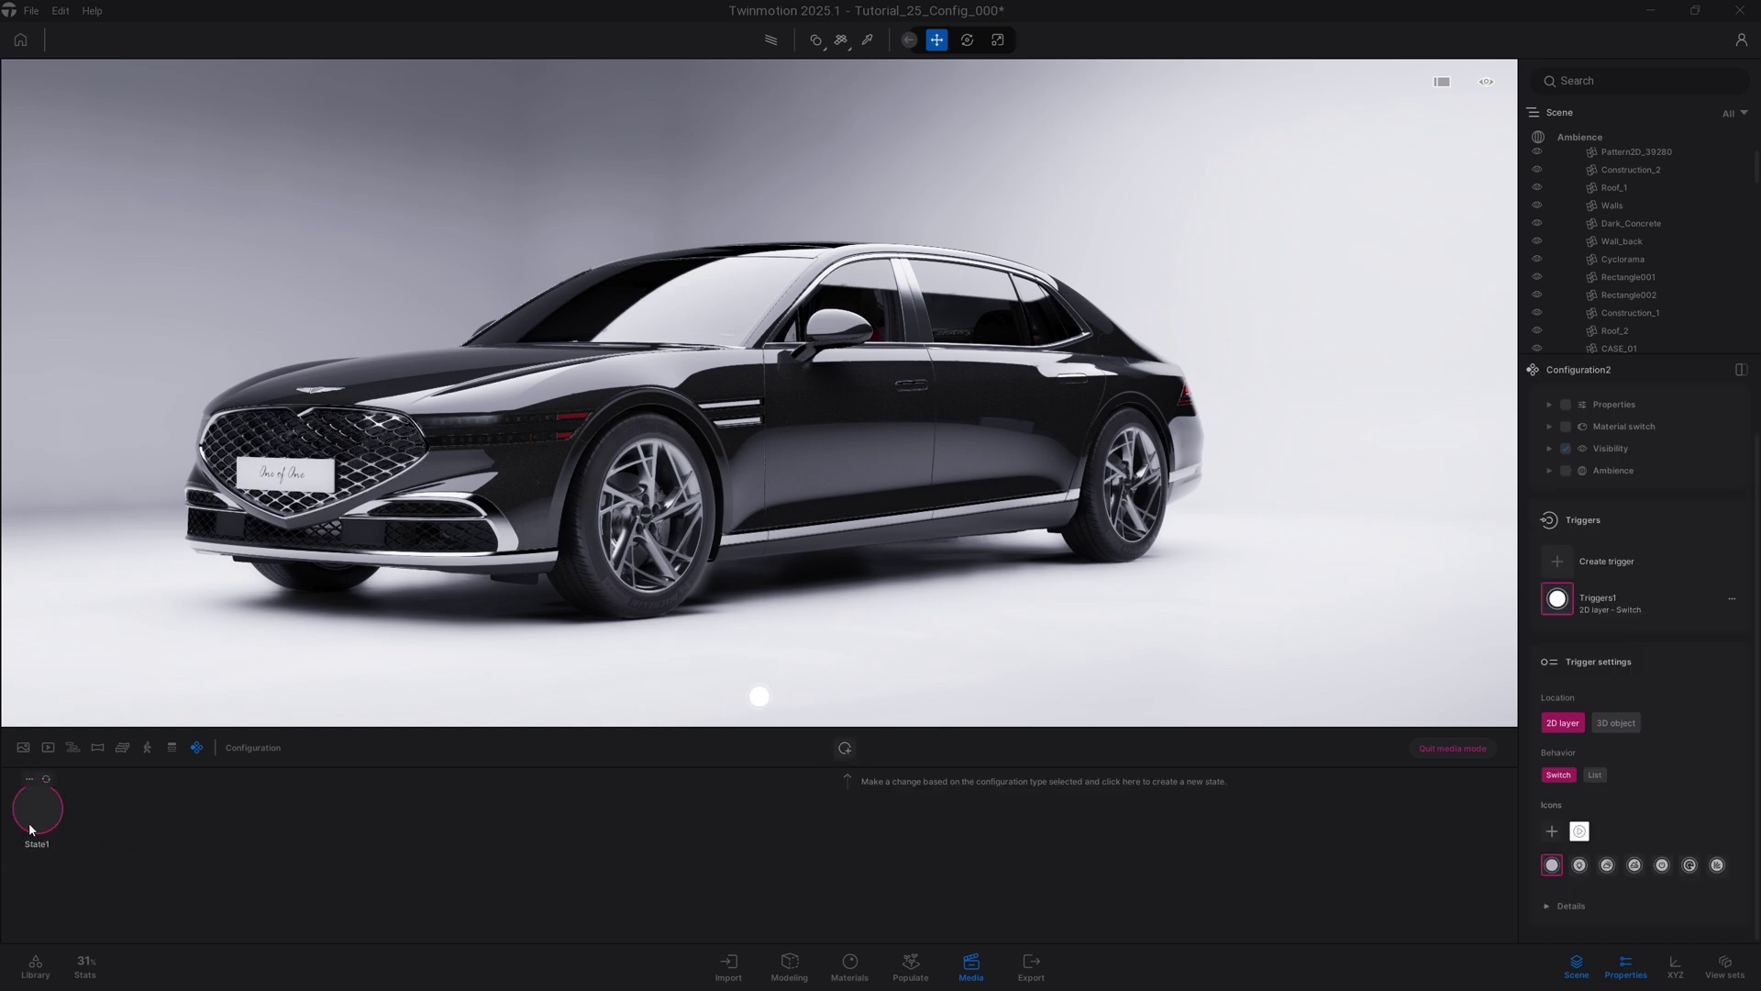
click(29, 777)
click(55, 798)
Locate the front wheel in the scene tree, then hide the RS4_M_Wheel01 group and show RS4_M_Wheel02.
click(651, 498)
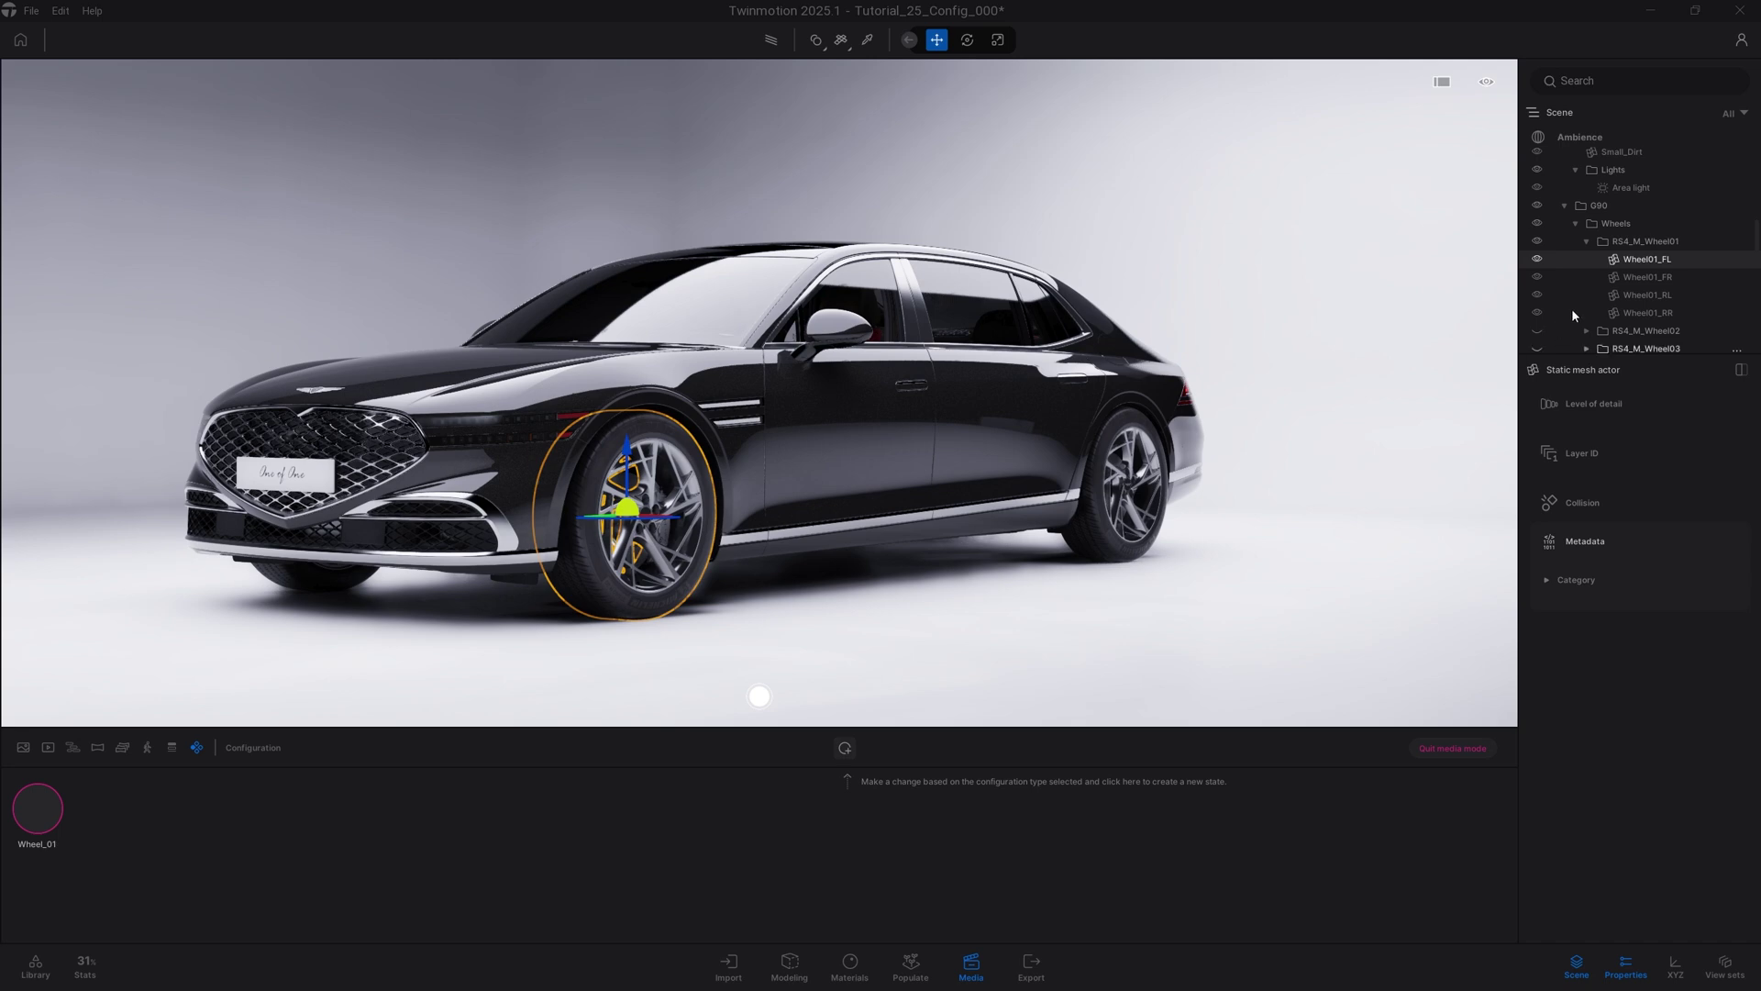
click(1587, 241)
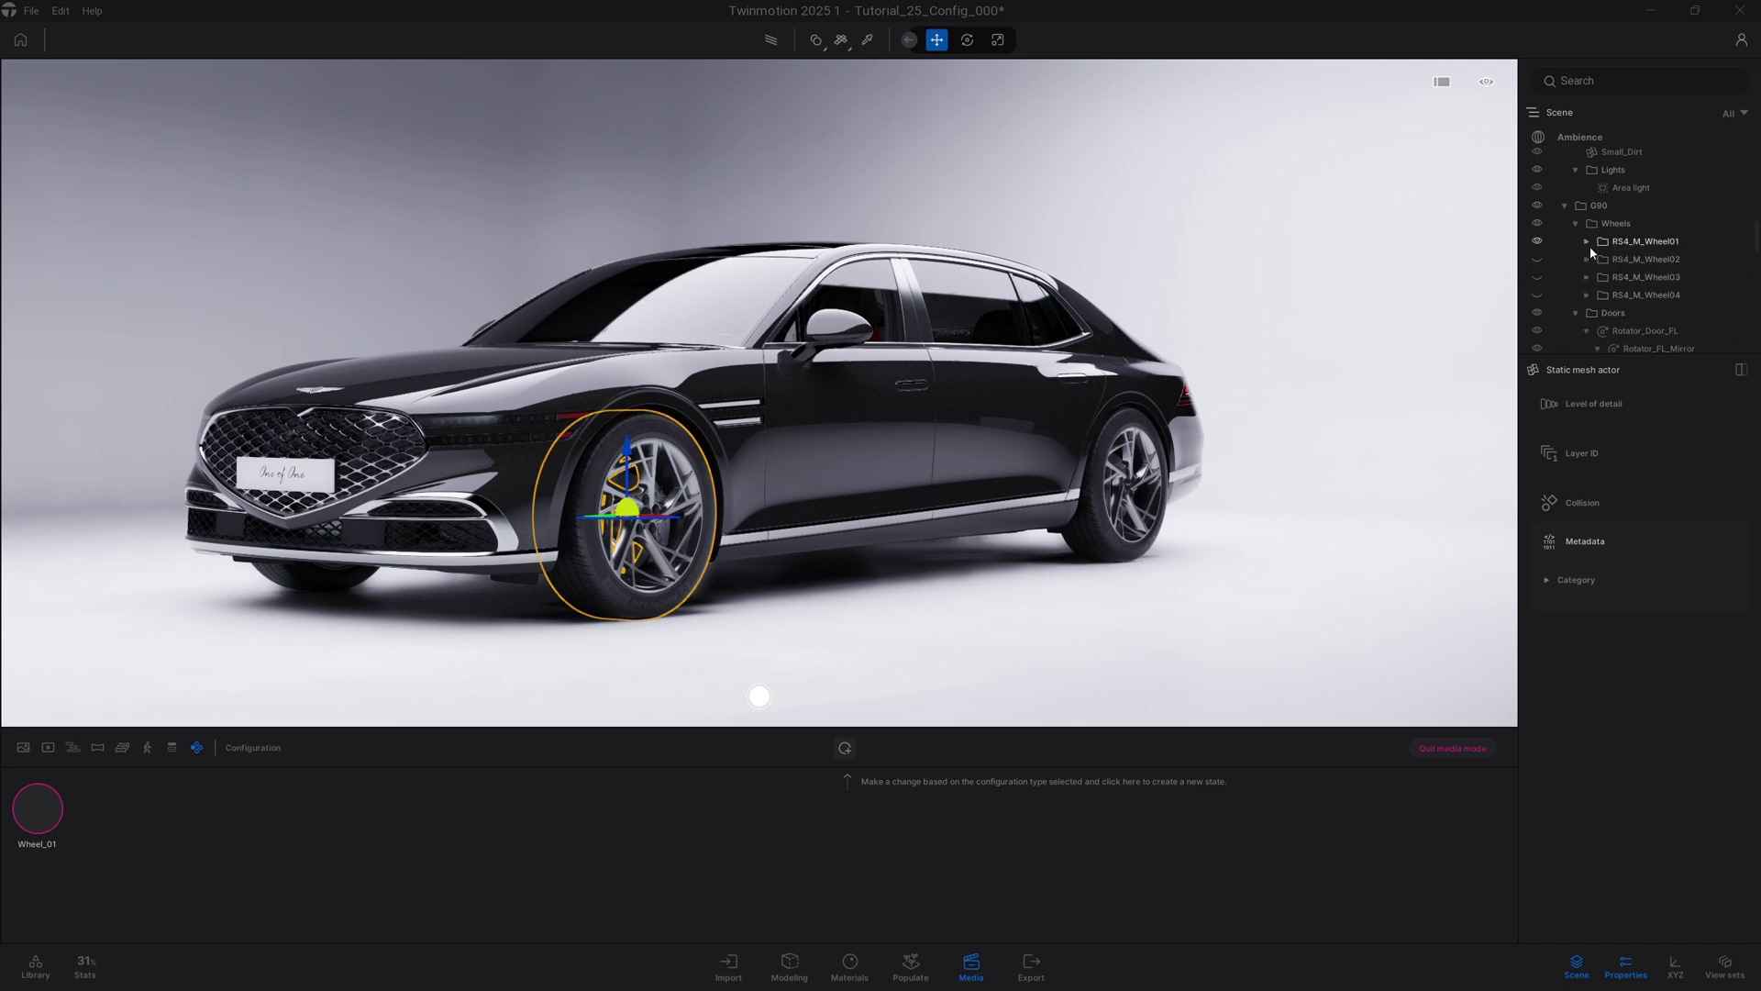
click(1537, 242)
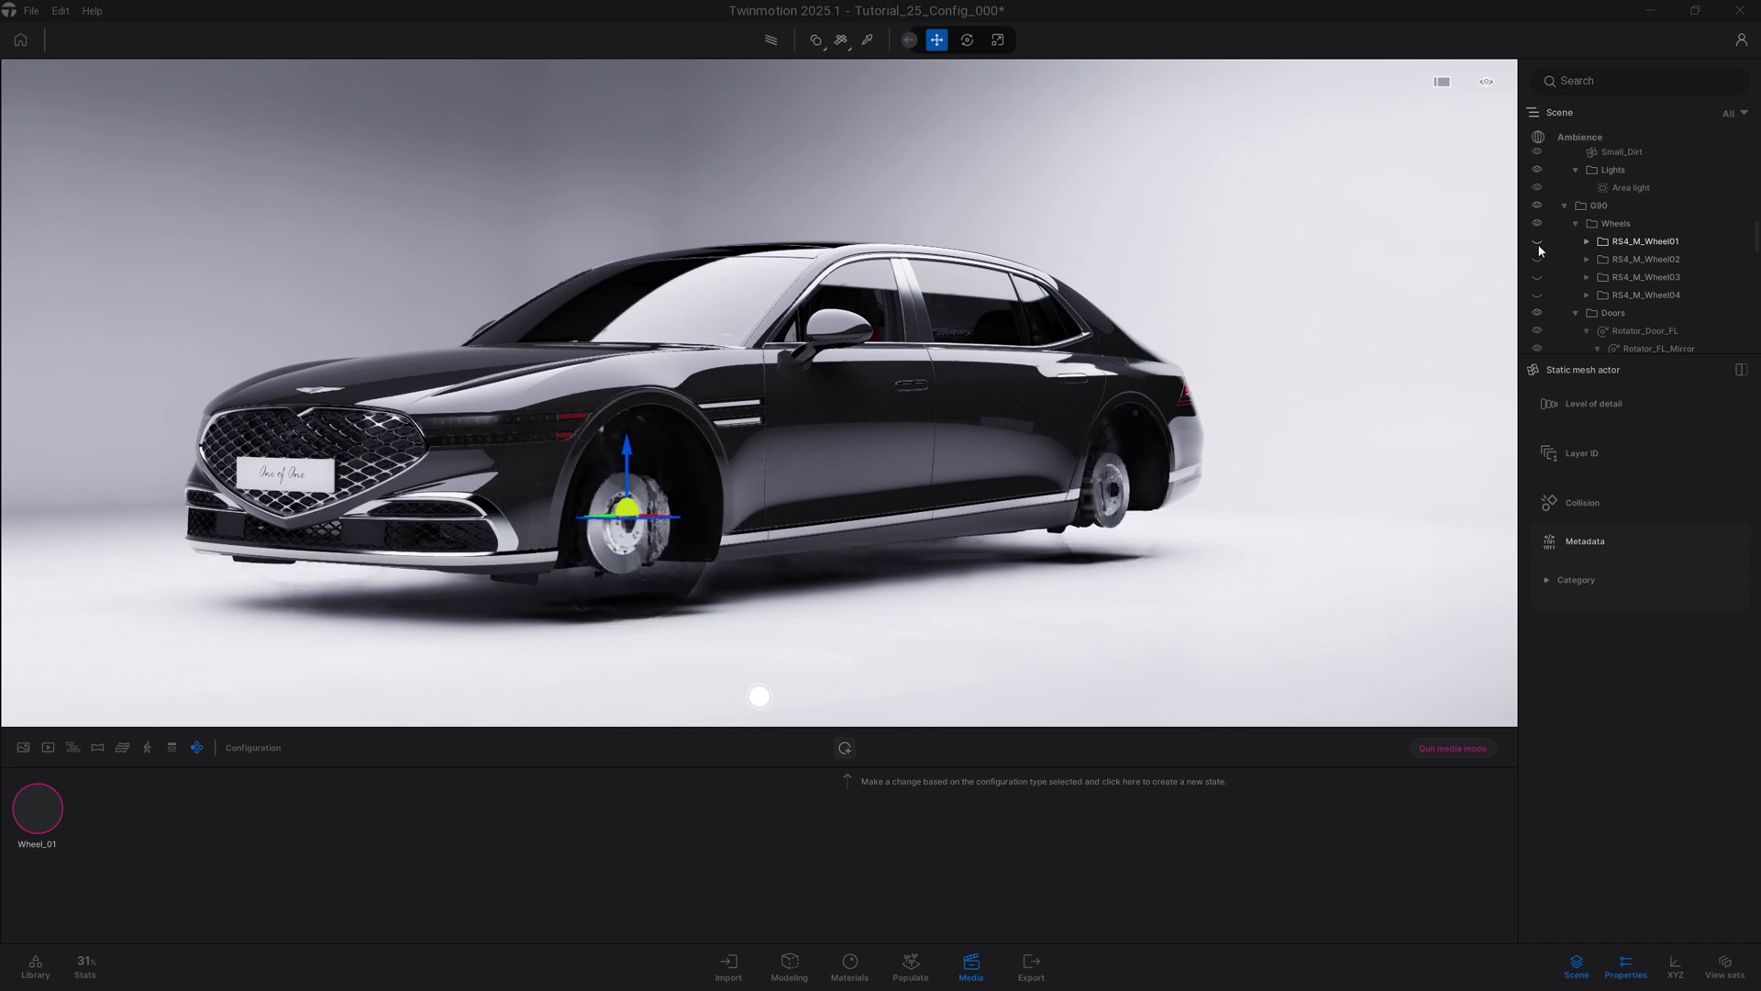
click(1538, 260)
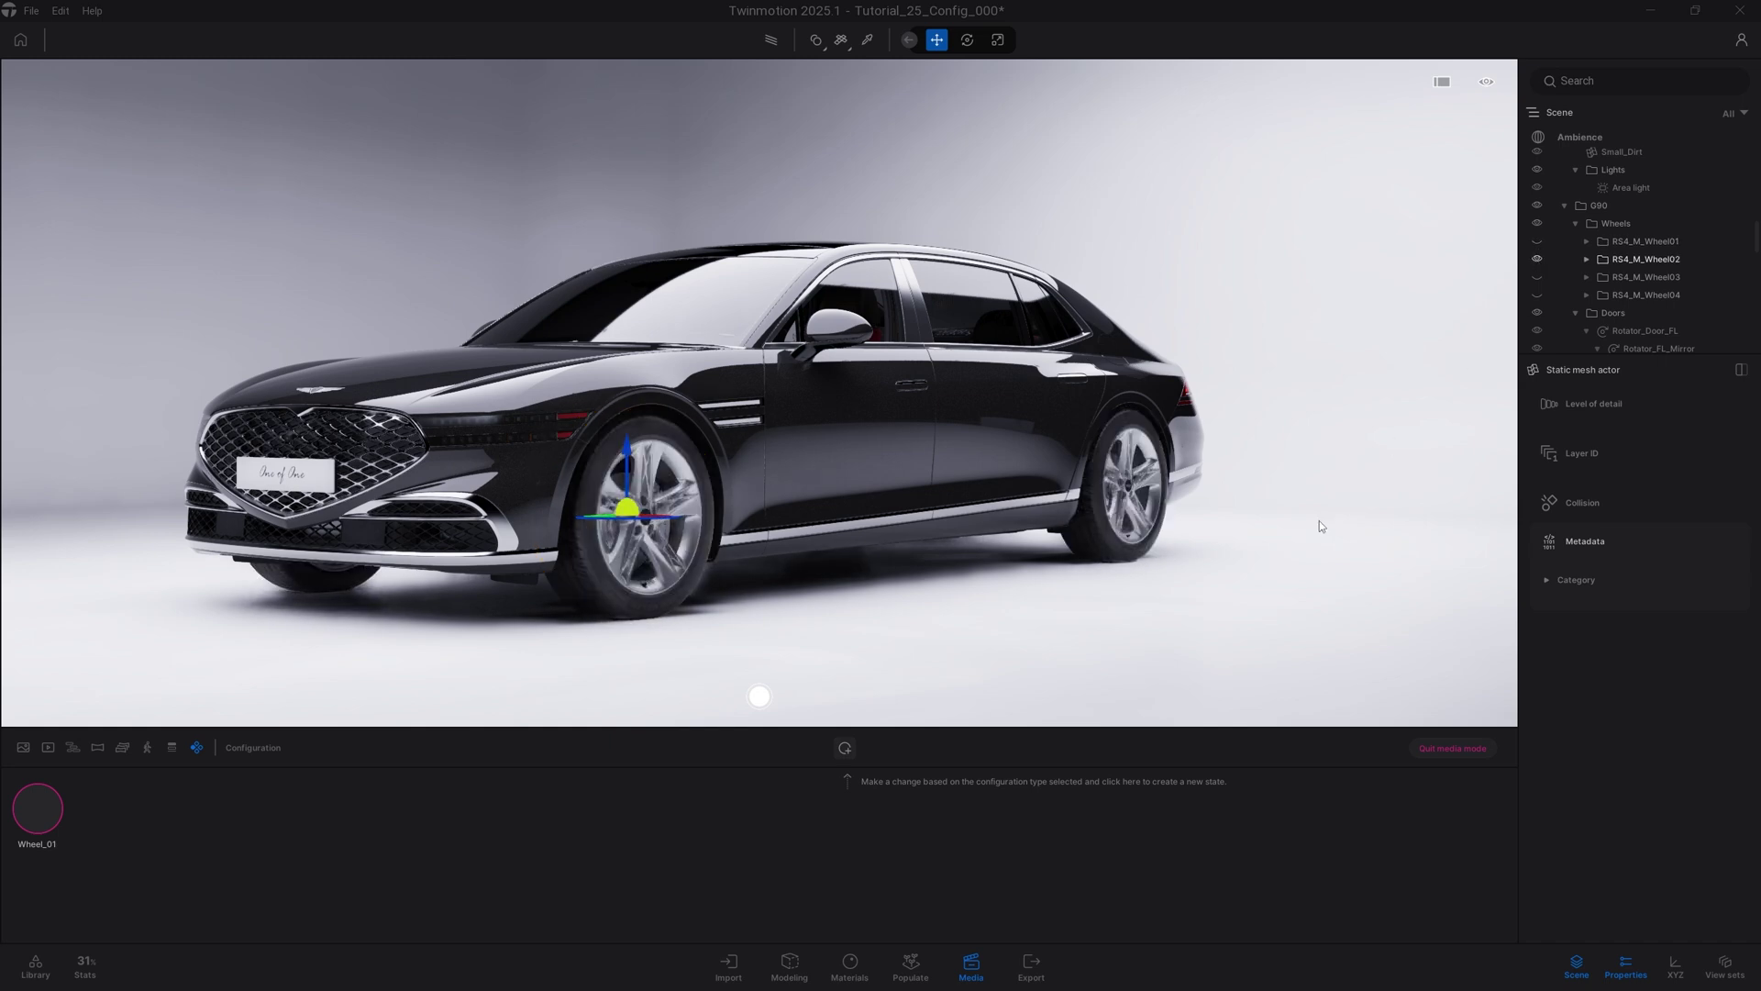
Create a new configuration state from the changed wheel visibility and rename it Wheel_02.
click(845, 748)
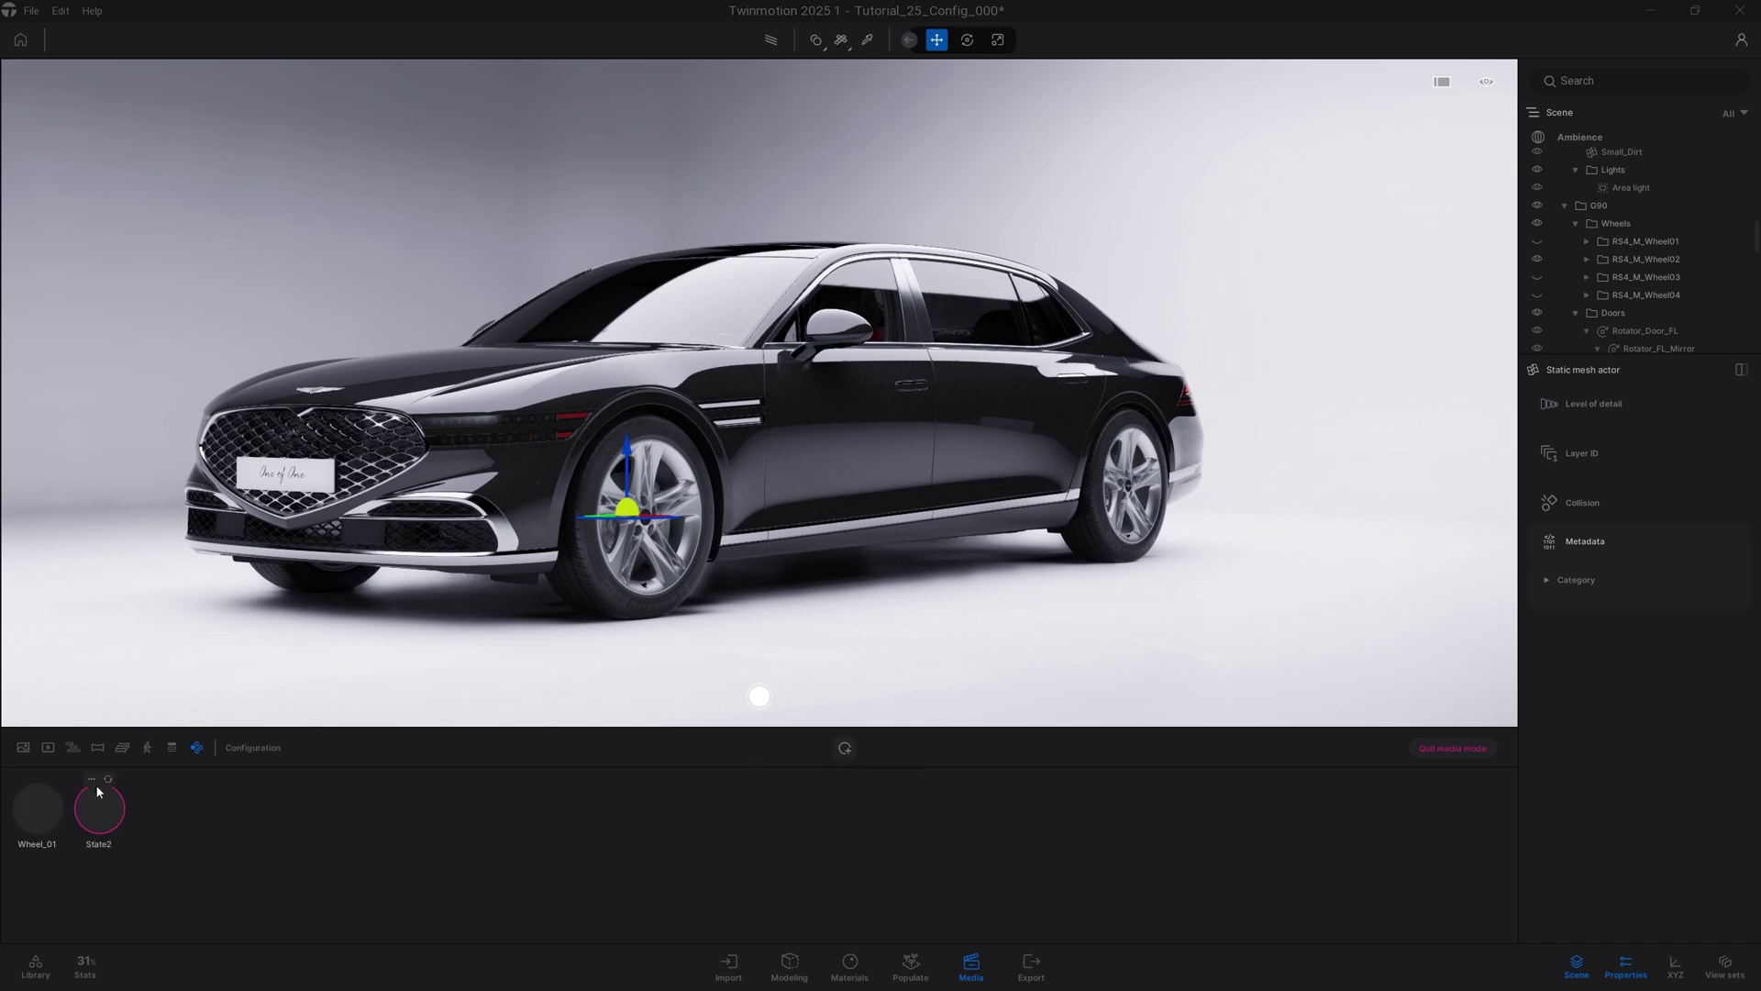
click(91, 778)
click(79, 698)
text(Wheel_02)
key(Return)
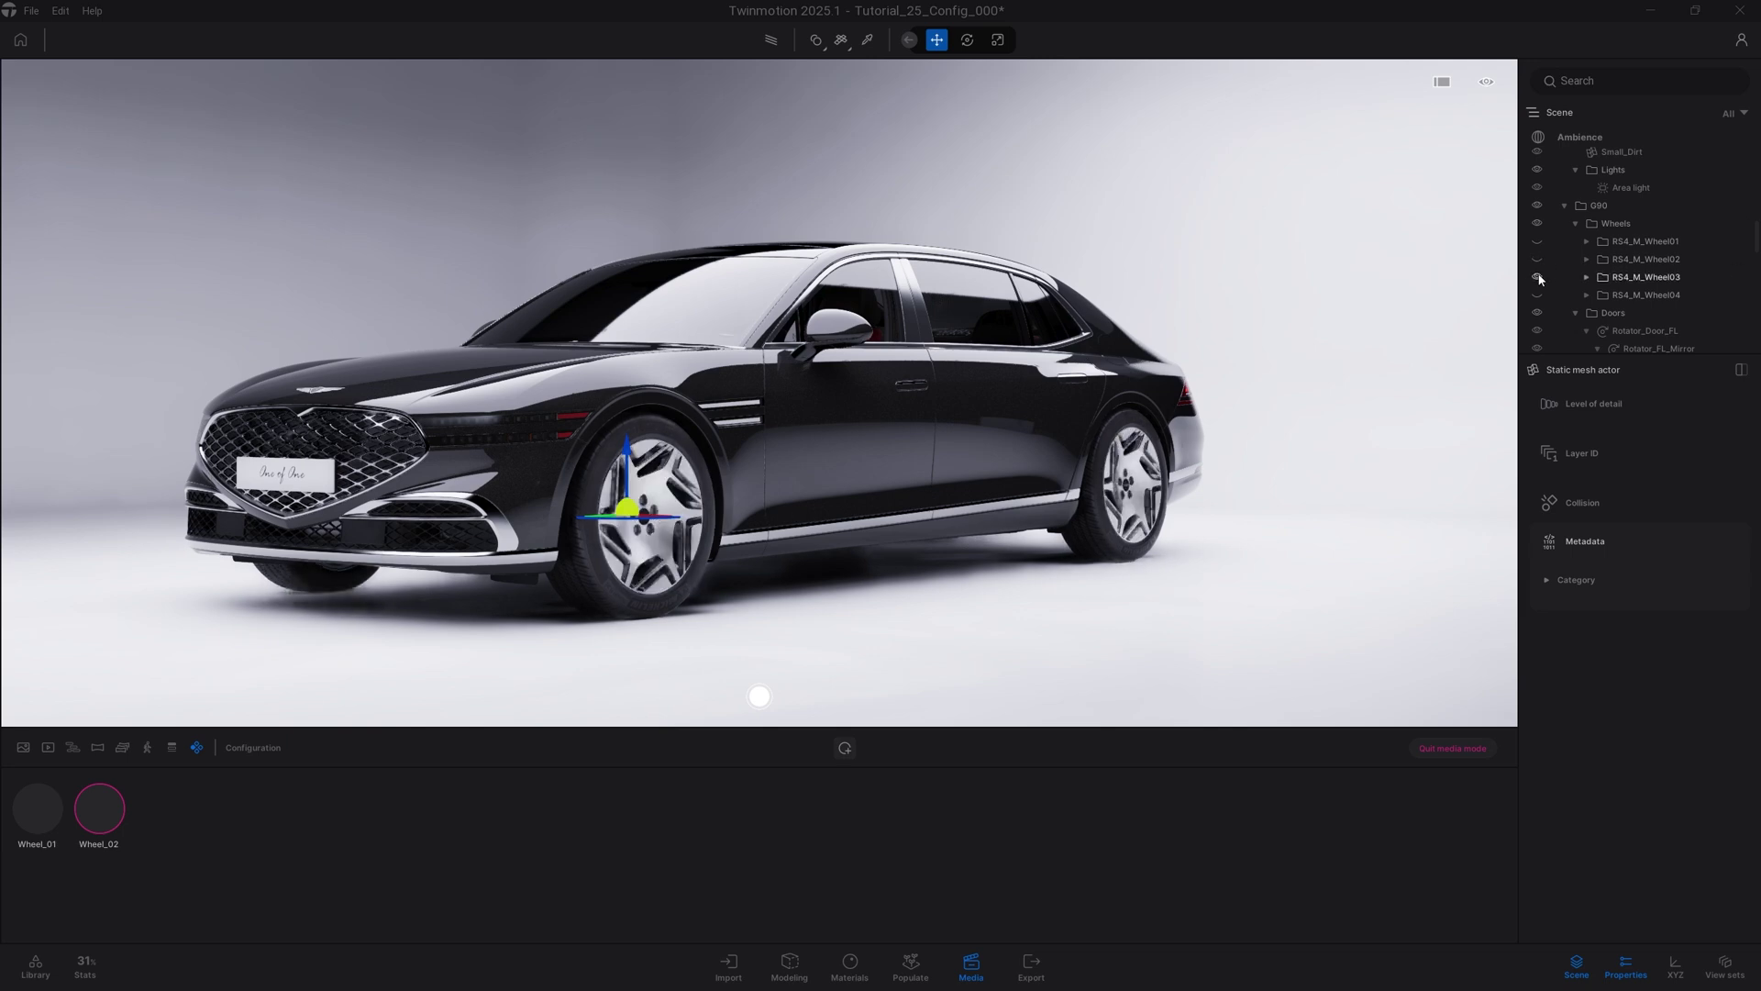
Create a new configuration state with only the RS4_M_Wheel03 wheel group shown and rename it Wheel_03.
click(848, 751)
click(153, 778)
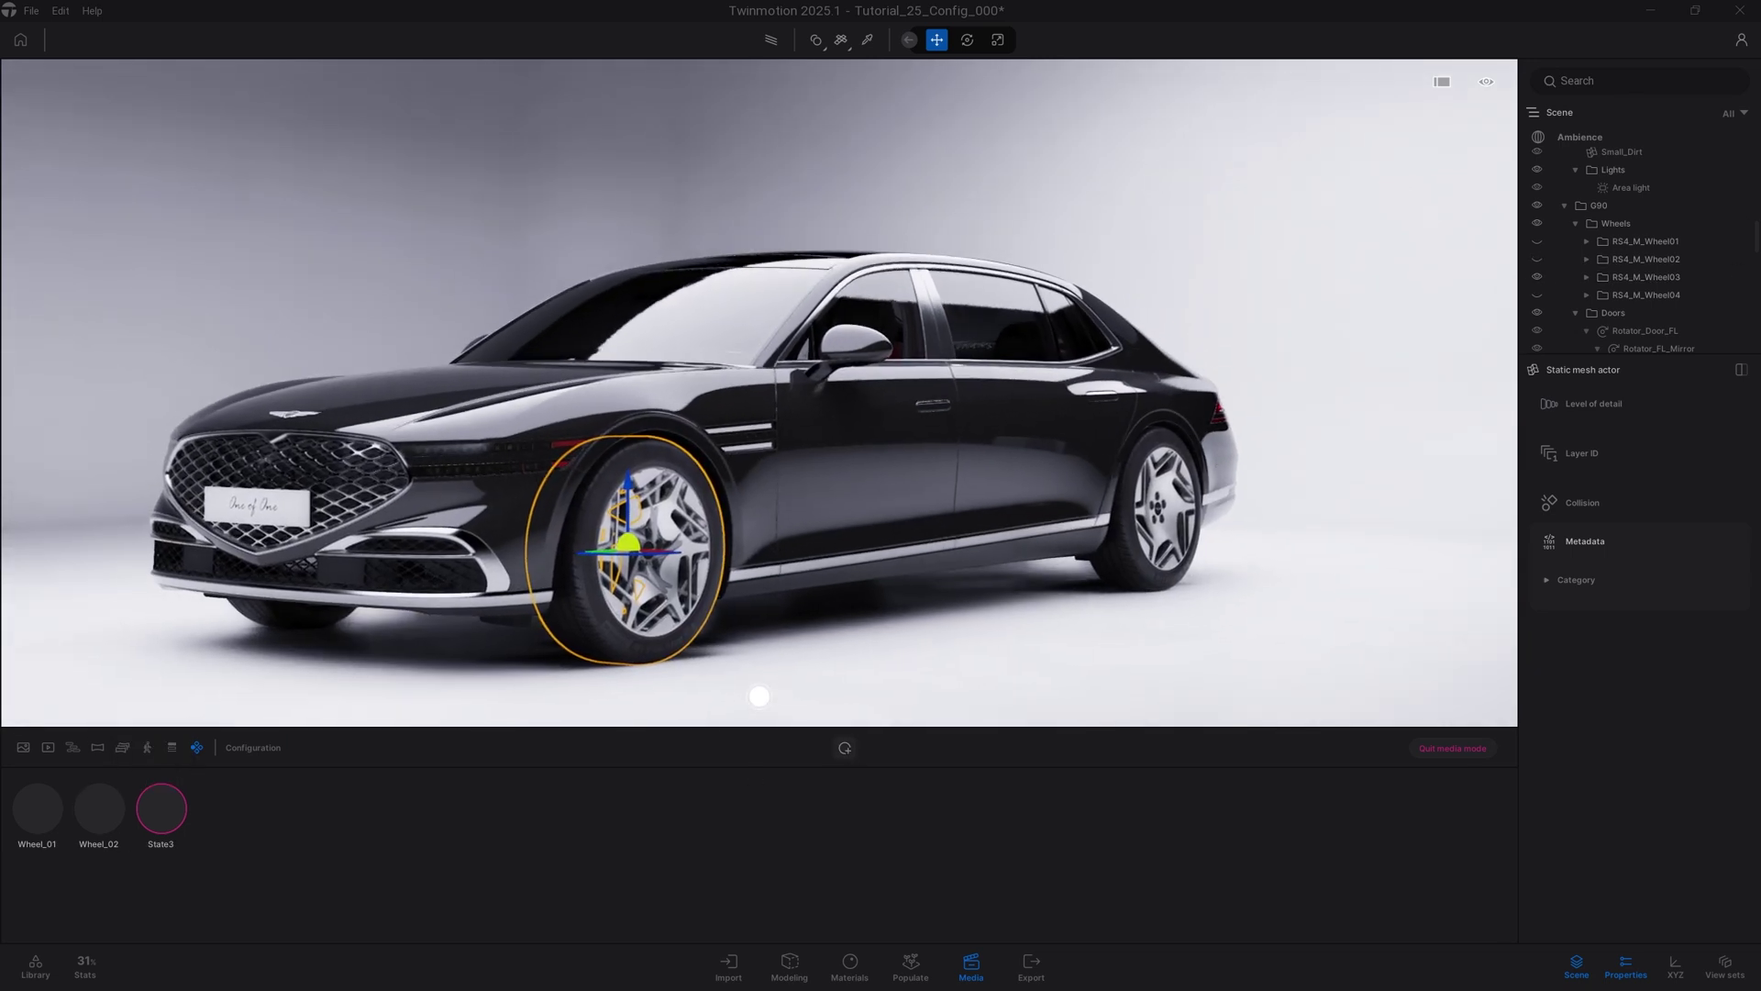
click(142, 694)
text(Wheel_03)
key(Return)
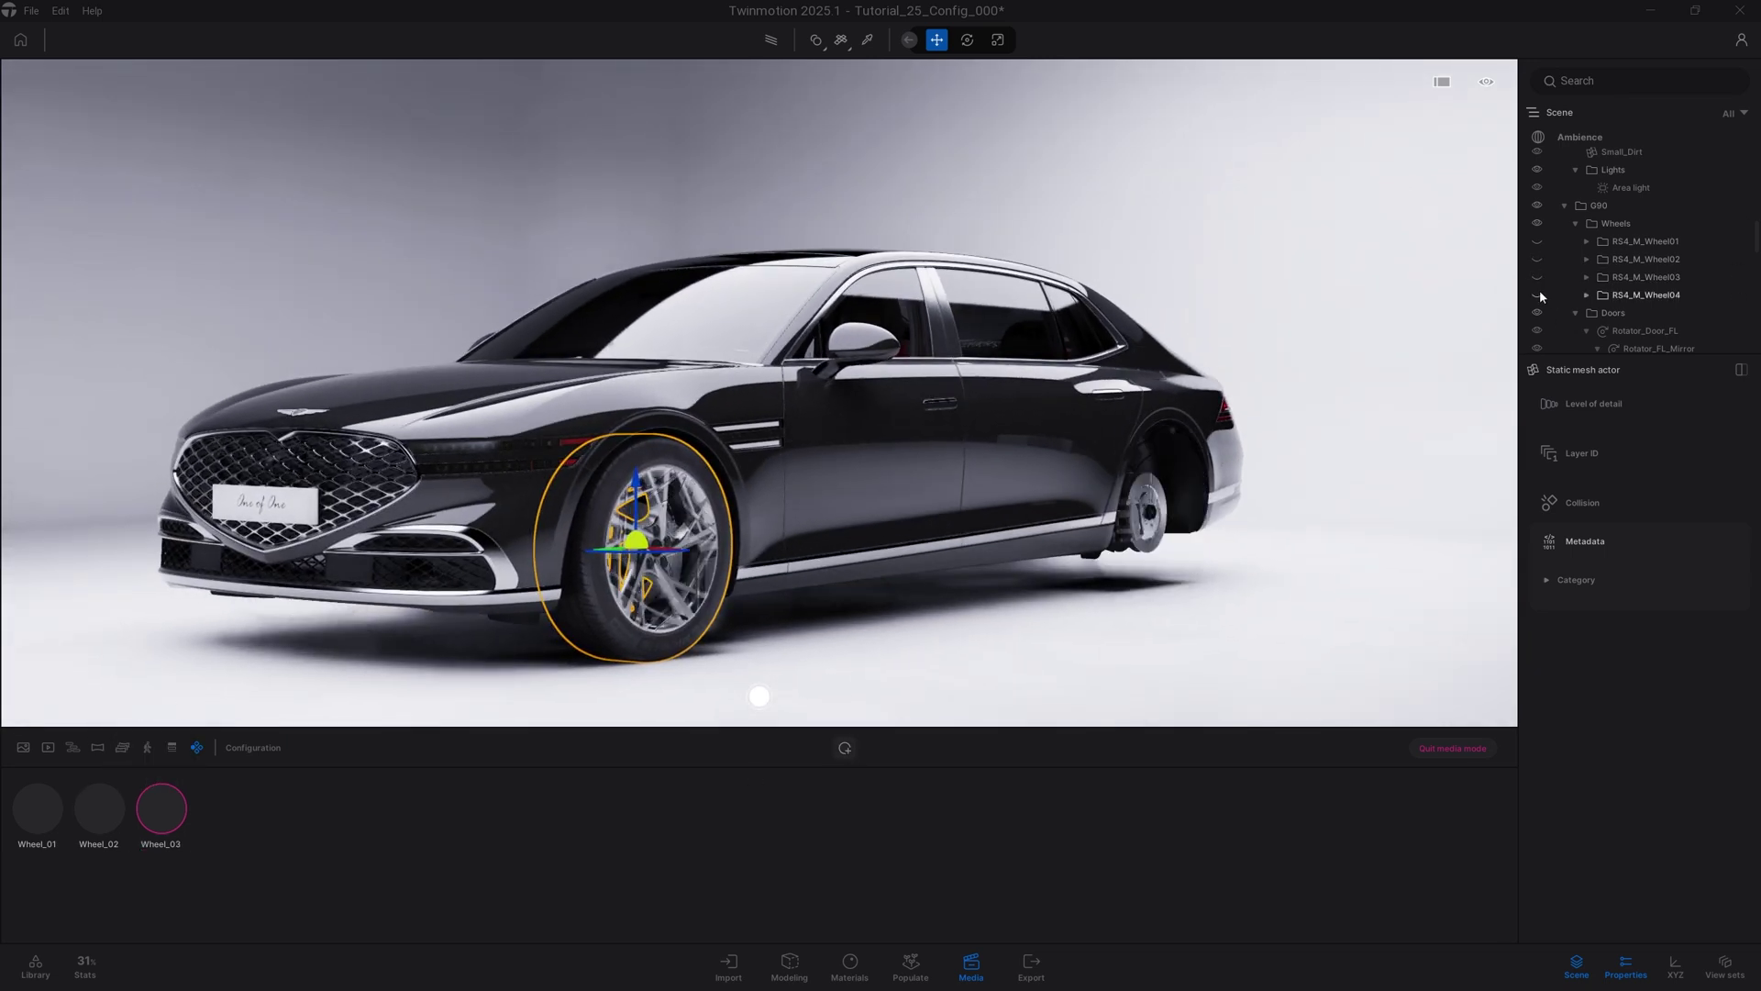
Add a fourth configuration state with only the RS4_M_Wheel04 wheel group shown and rename it Wheel_04.
click(846, 750)
click(215, 778)
click(211, 691)
text(Wheel_04)
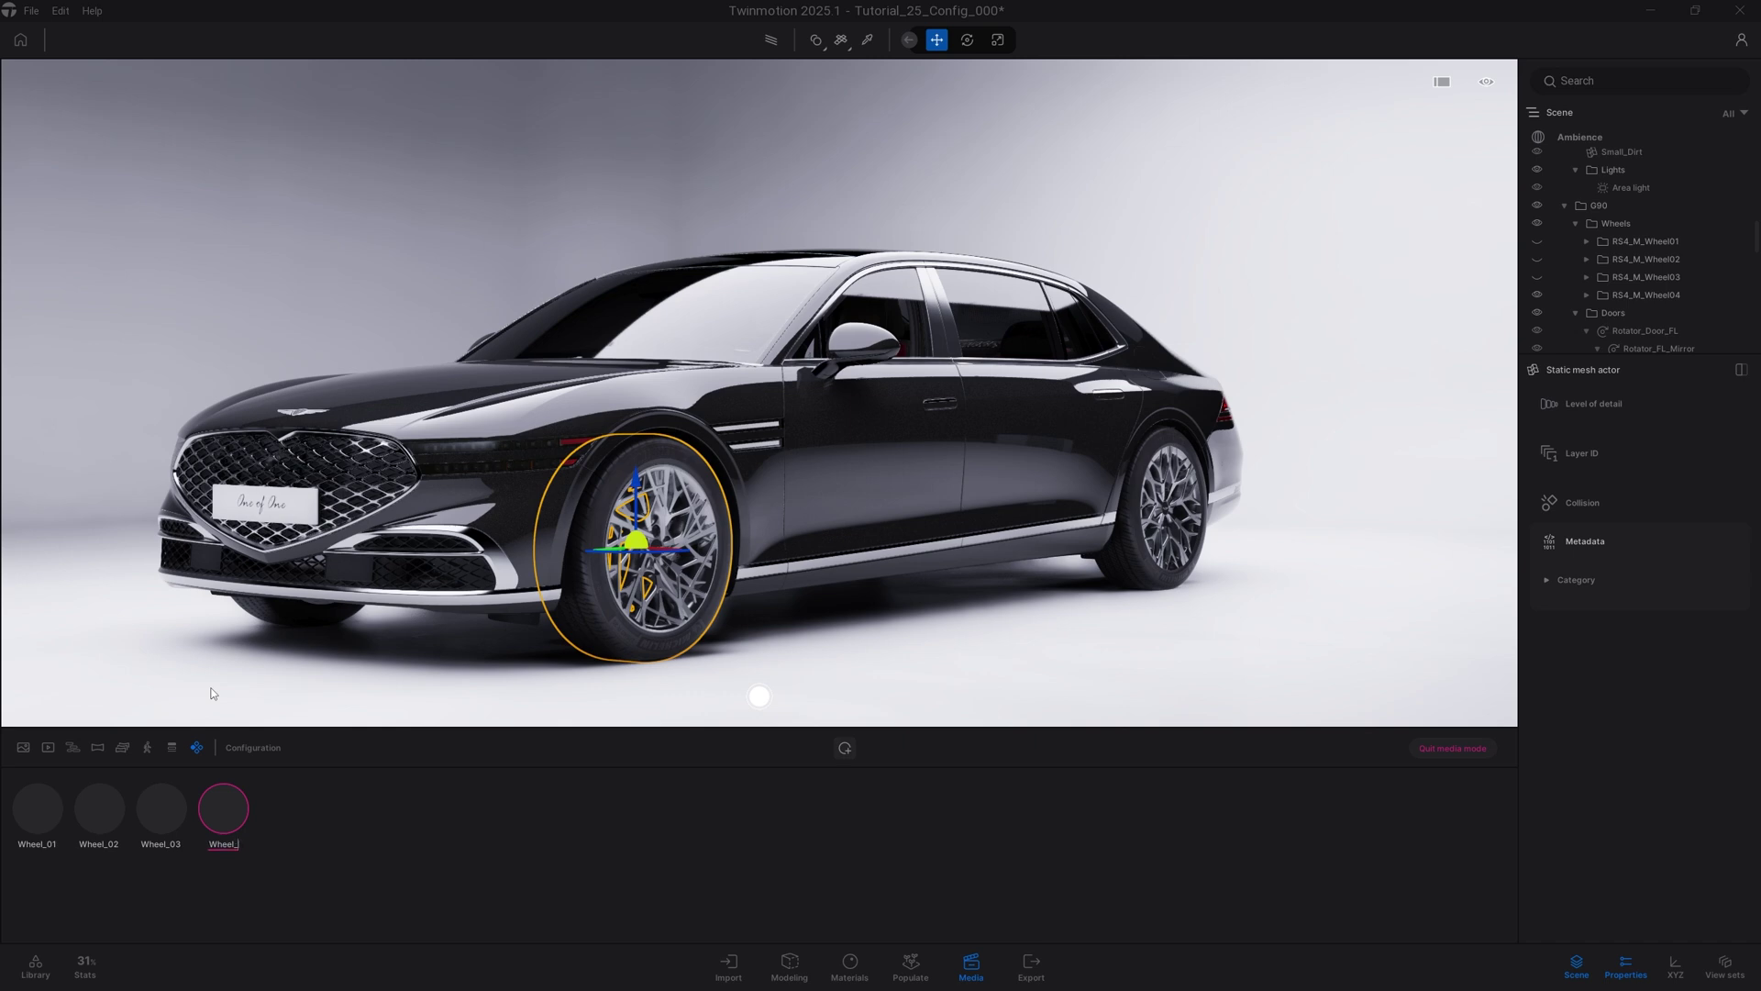
key(Return)
Frame the car from the front and activate the Wheel_01, Wheel_02 and Wheel_03 states to check each wheel design.
click(898, 629)
shift+middle_drag(898, 618, 845, 651)
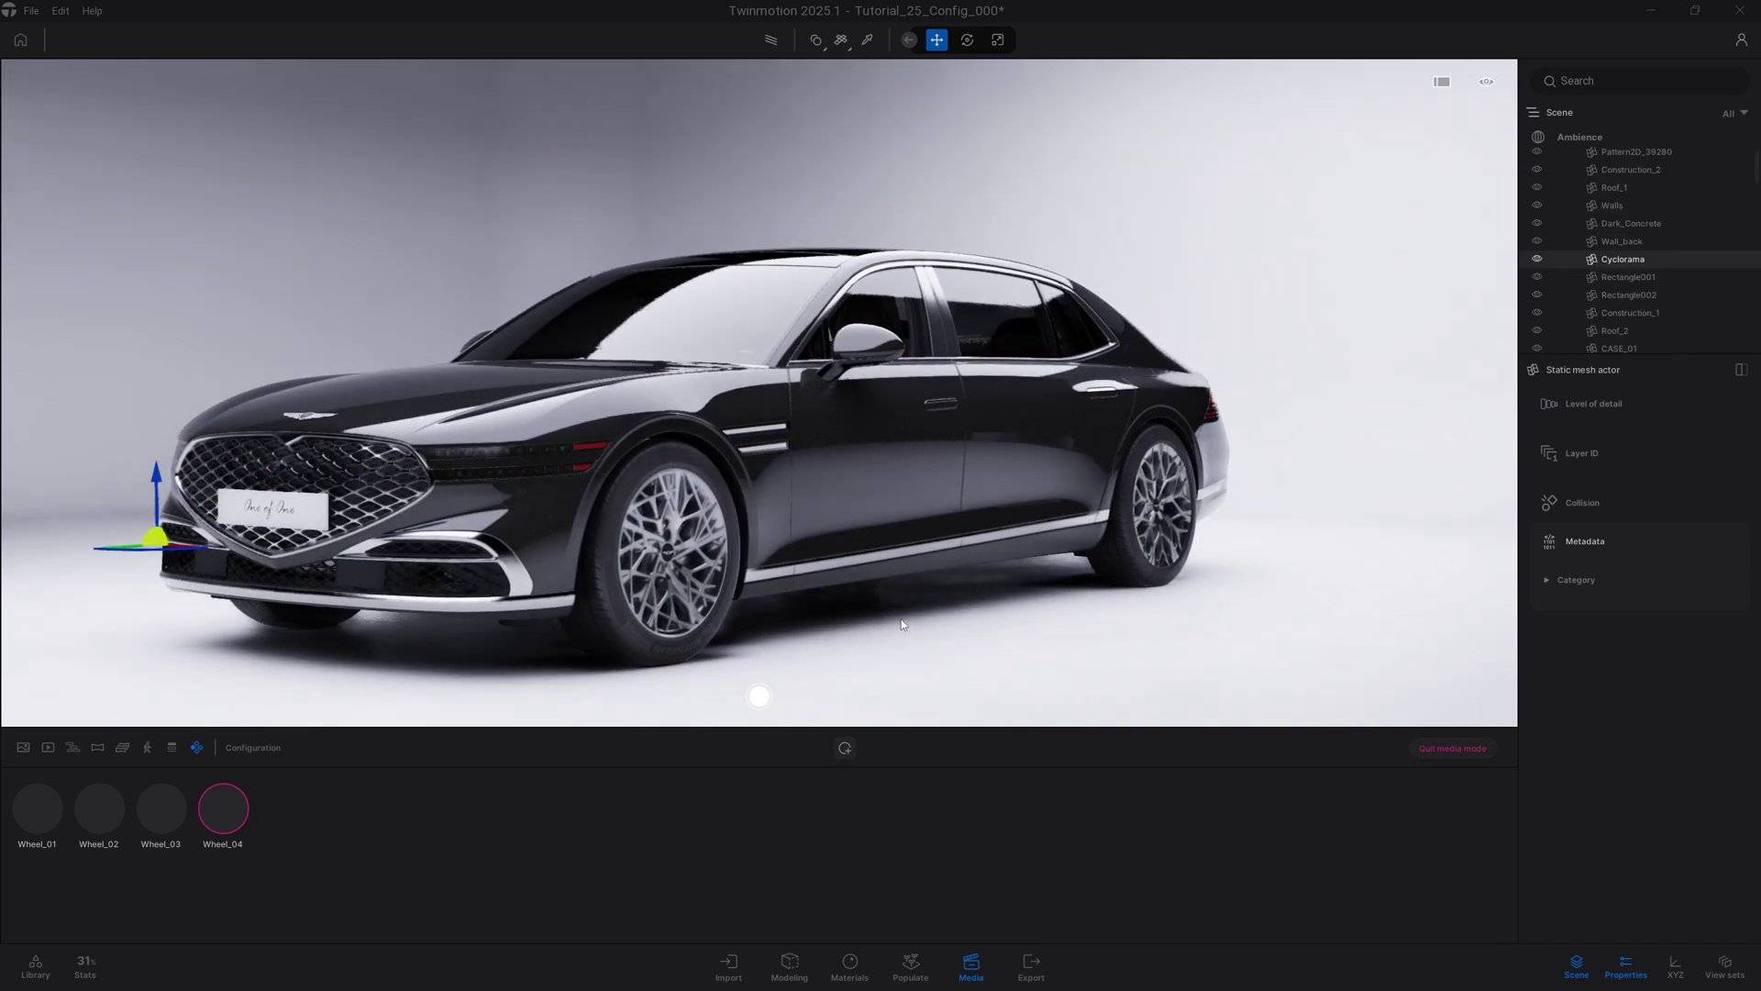
mouse_move(899, 622)
right_down()
mouse_move(770, 639)
mouse_move(916, 625)
right_up()
drag(779, 625, 766, 628)
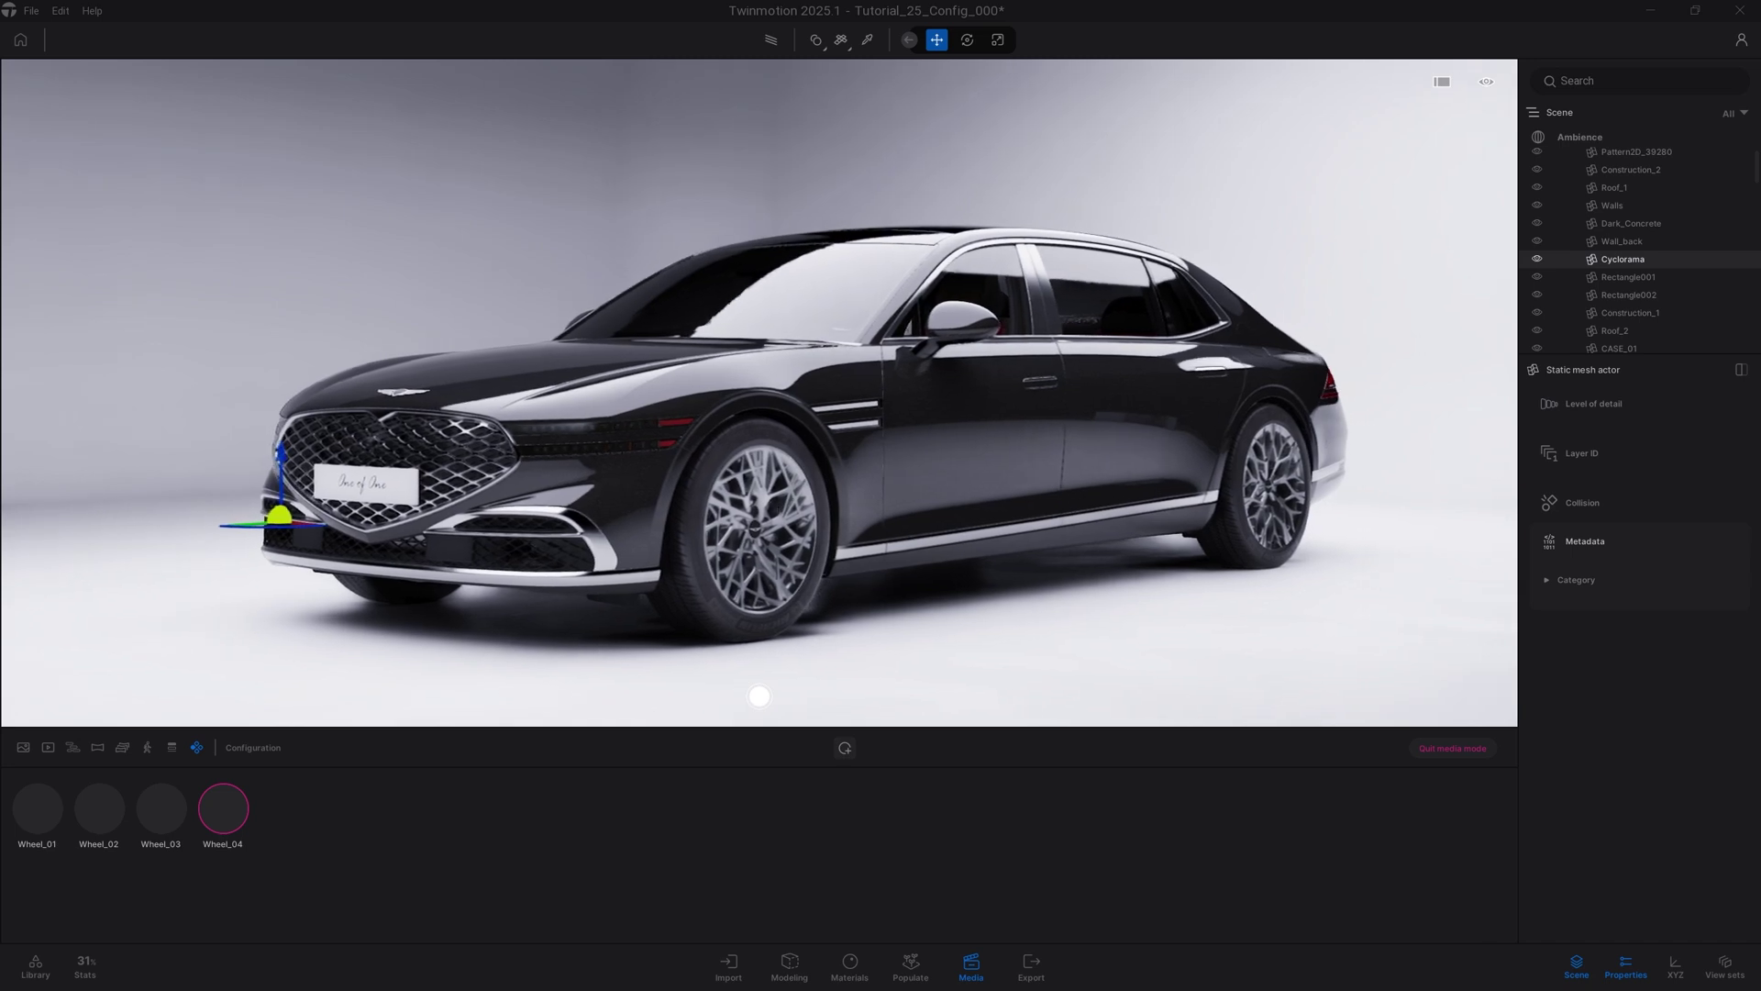
click(35, 807)
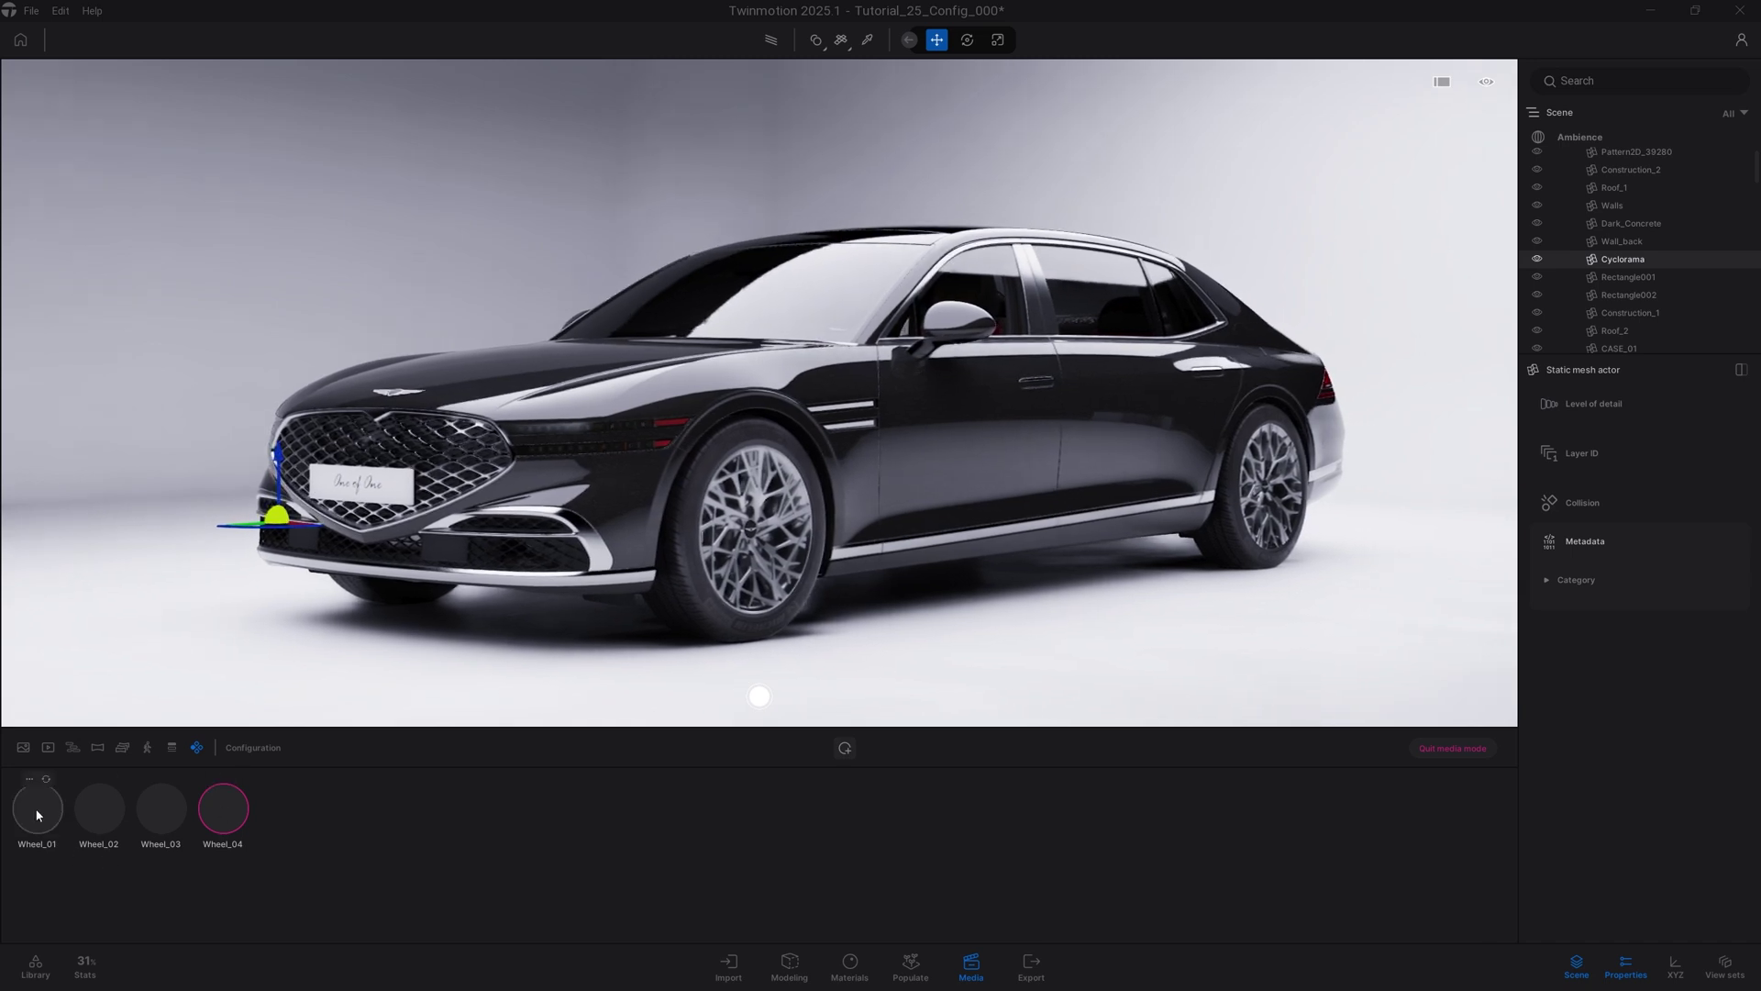
click(106, 820)
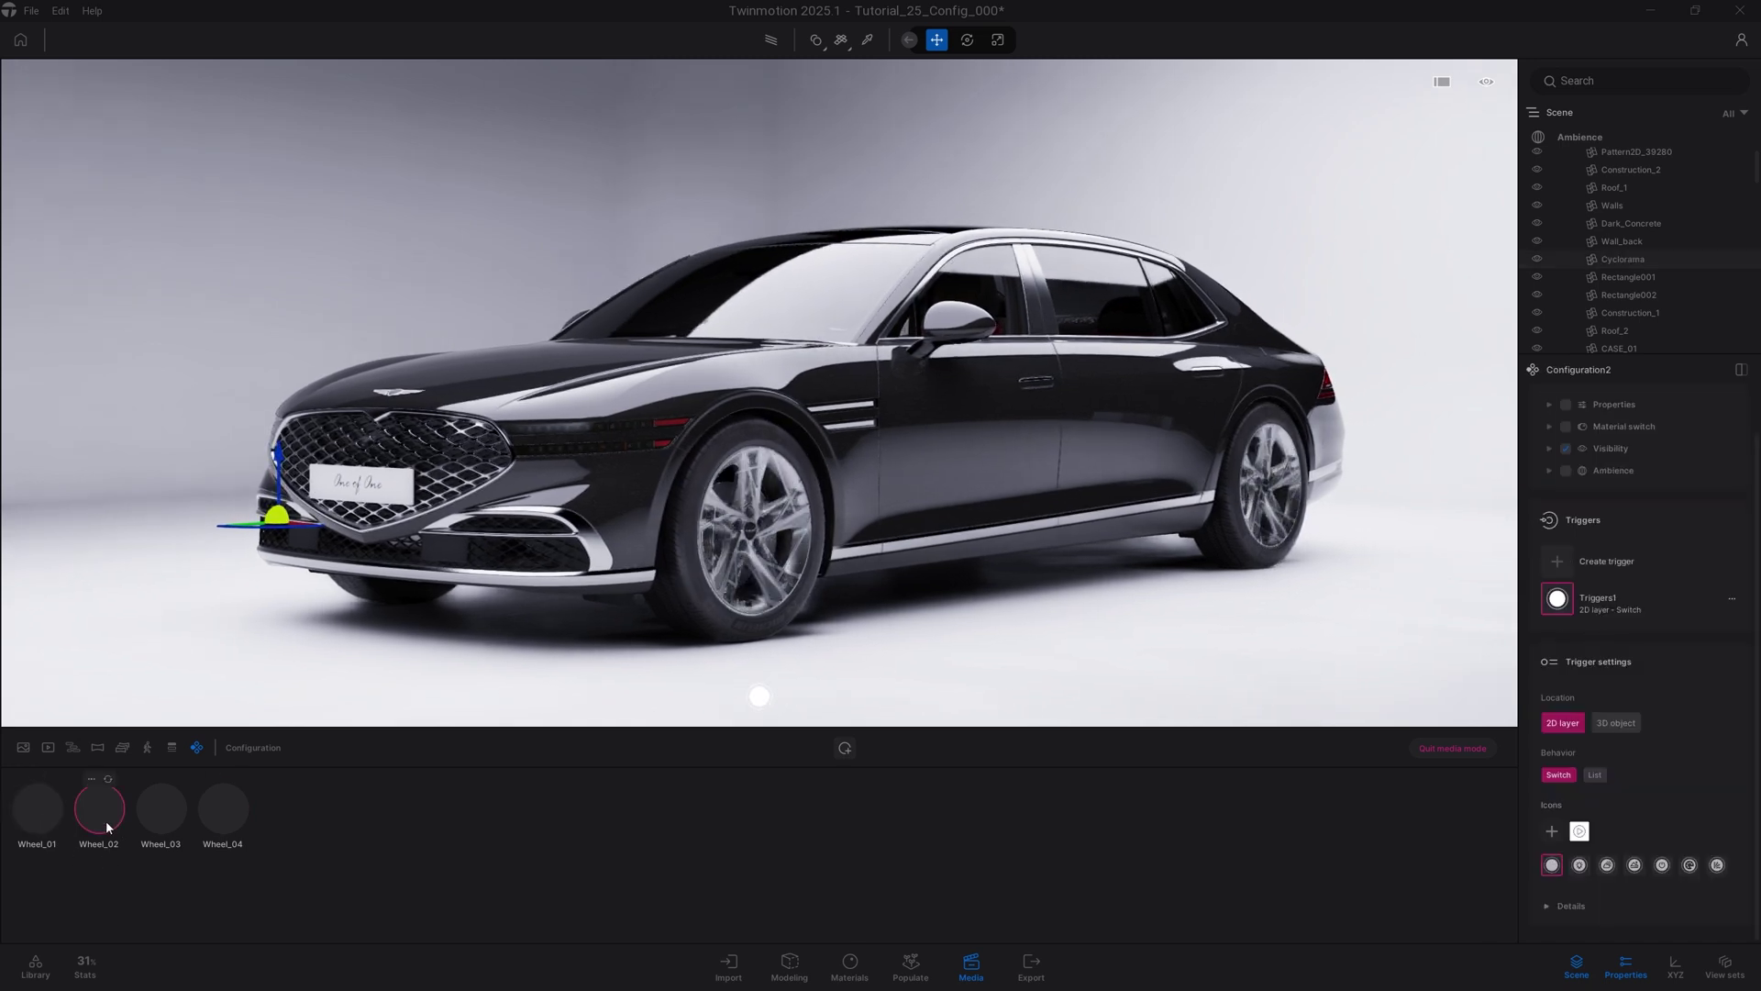
click(160, 832)
Examine the wheel groups' visibility in the scene tree while activating Wheel_04, Wheel_03, Wheel_02 and Wheel_01.
click(786, 550)
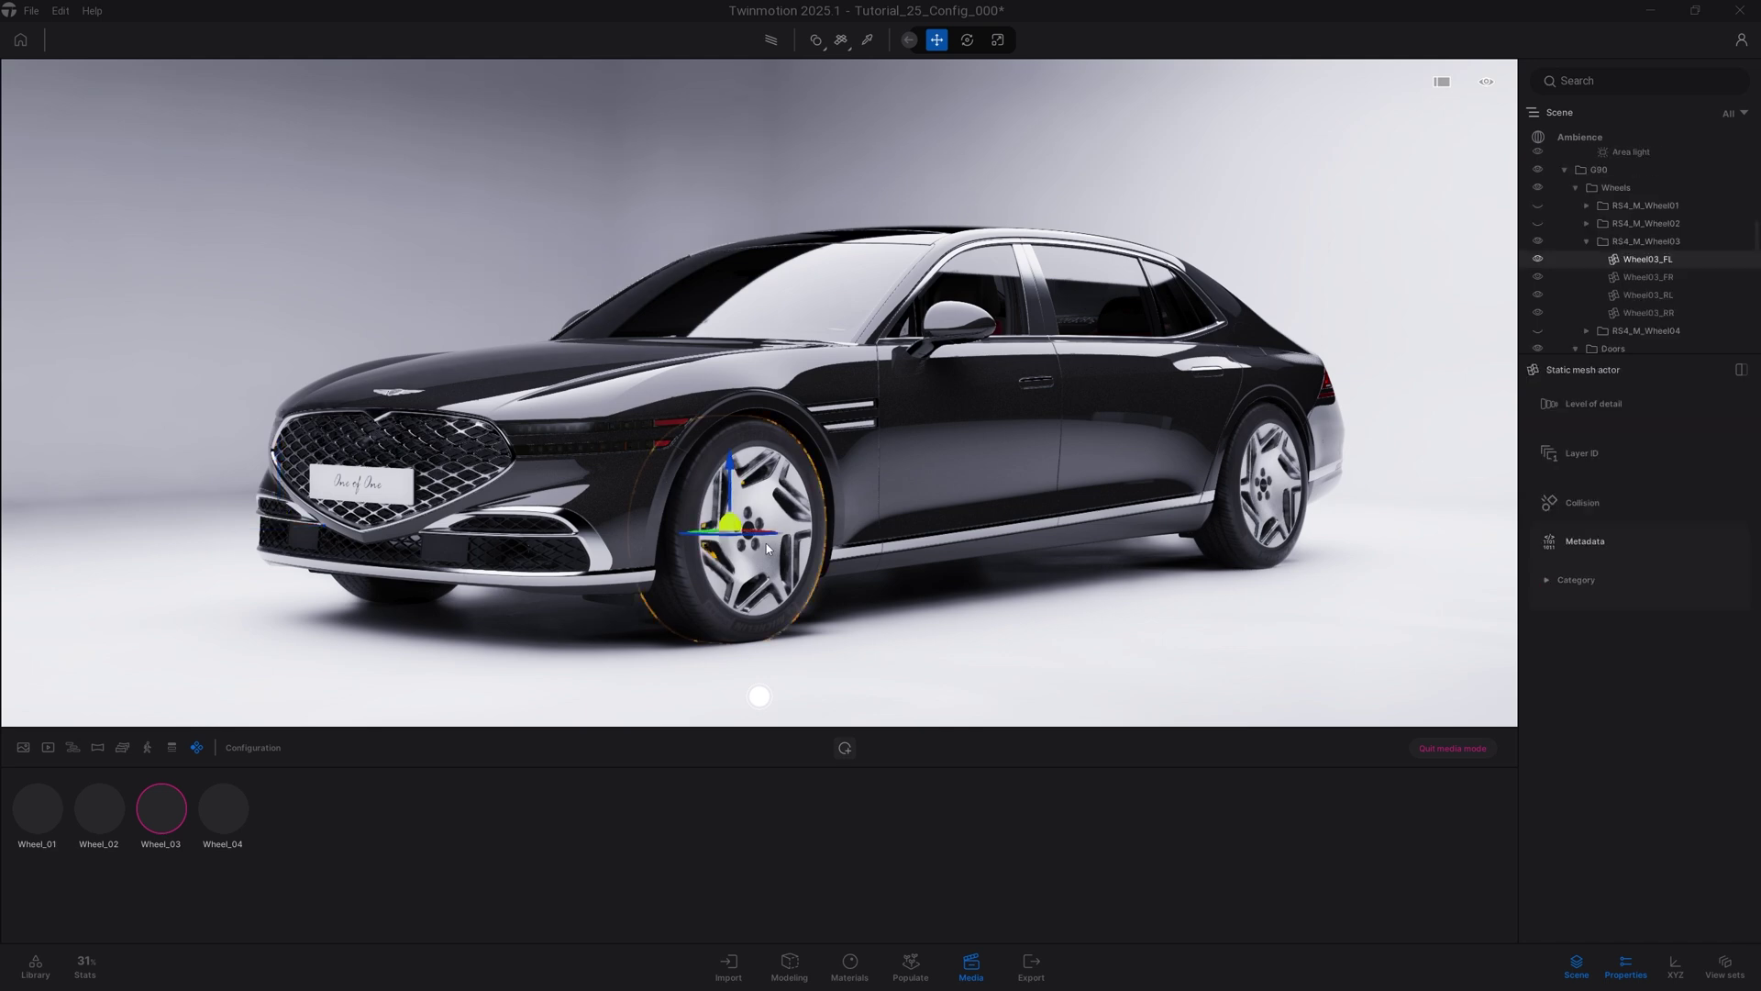
click(1587, 241)
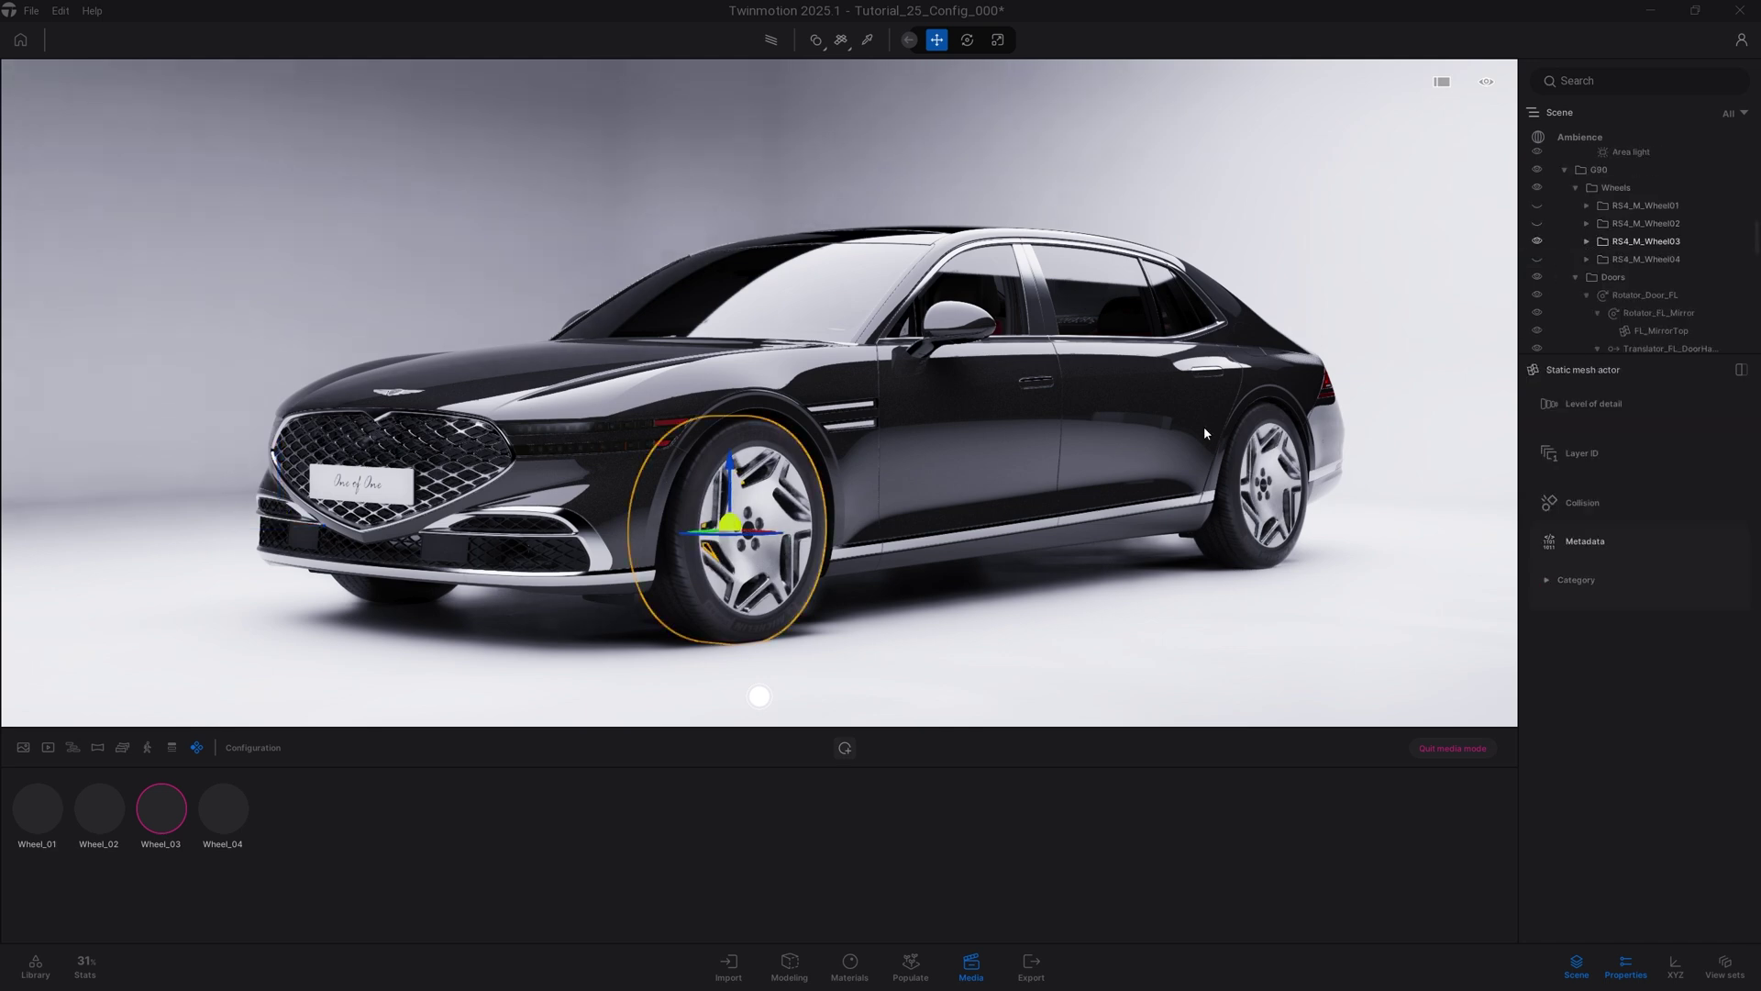
click(220, 809)
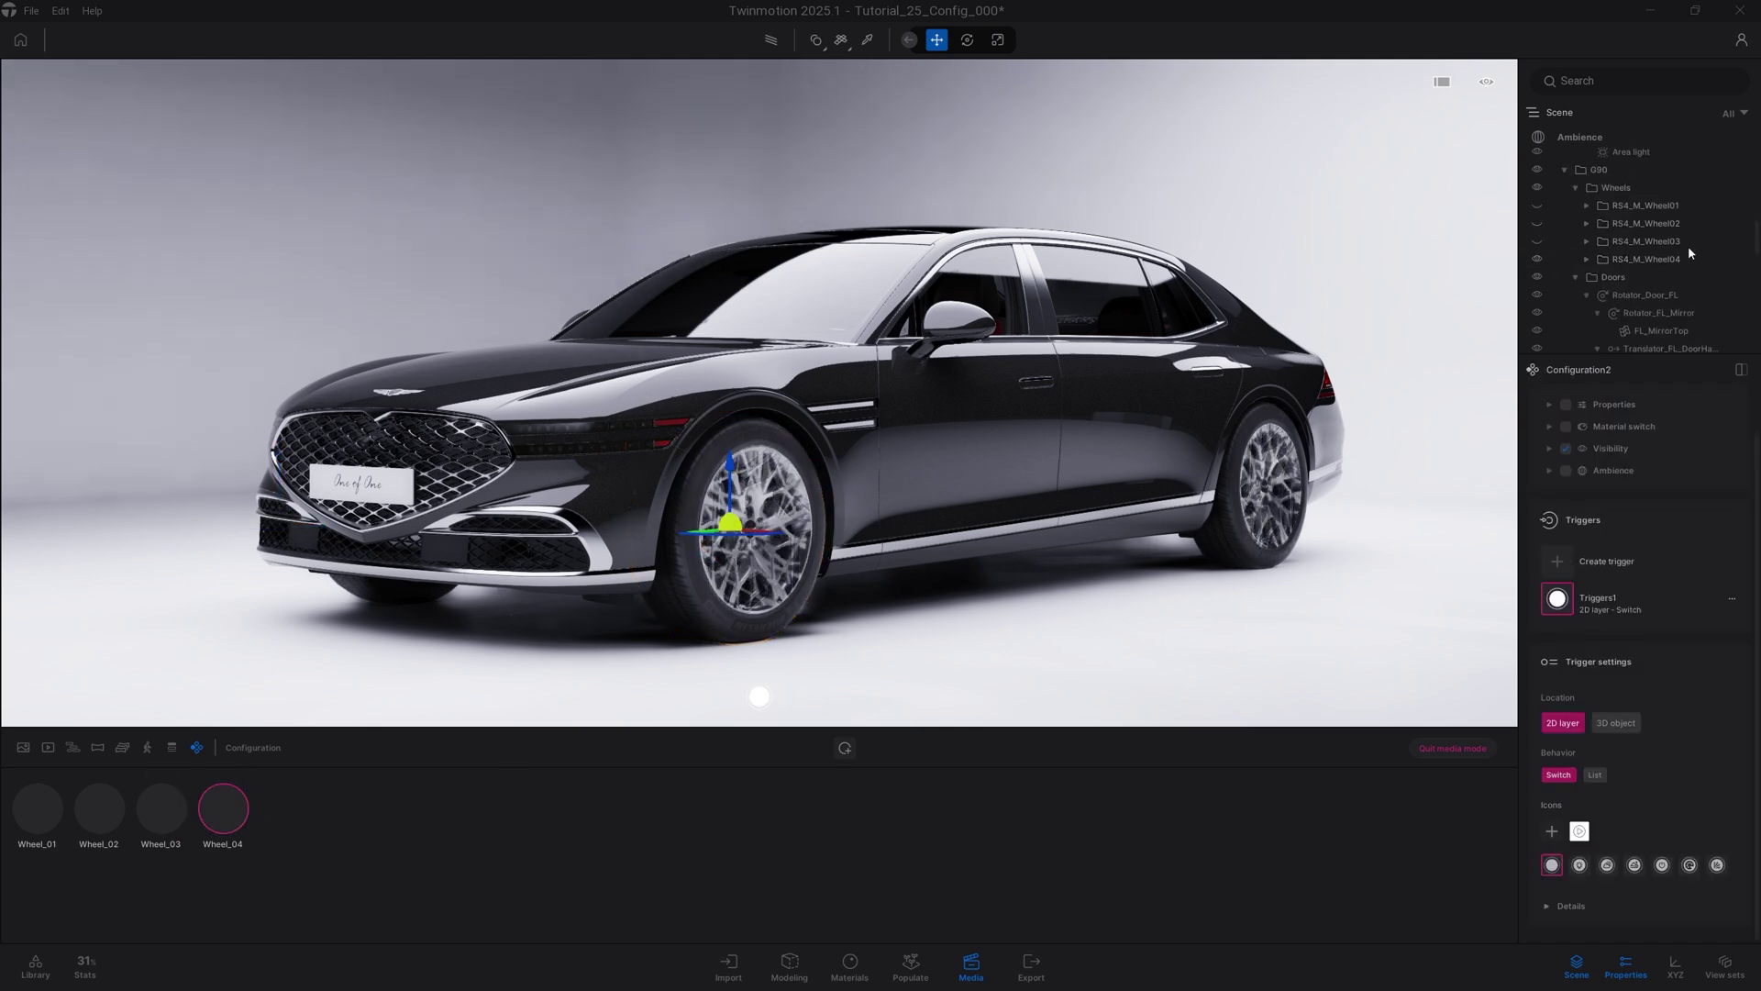
click(1576, 277)
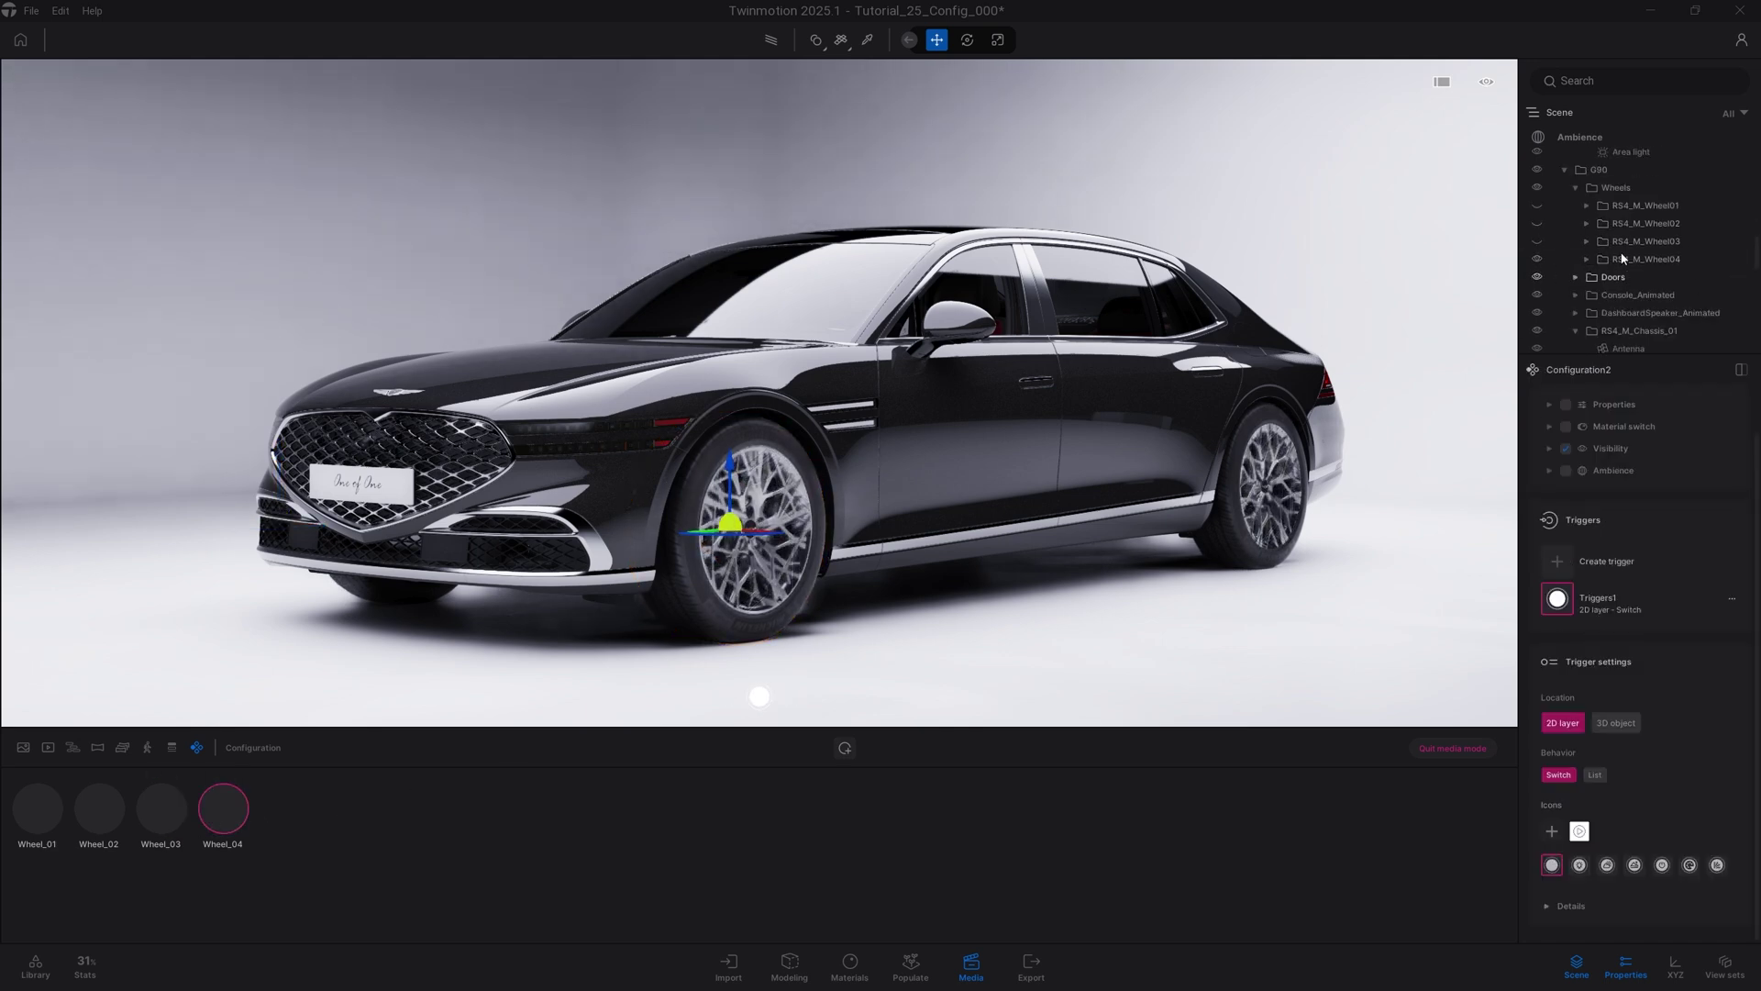
click(161, 813)
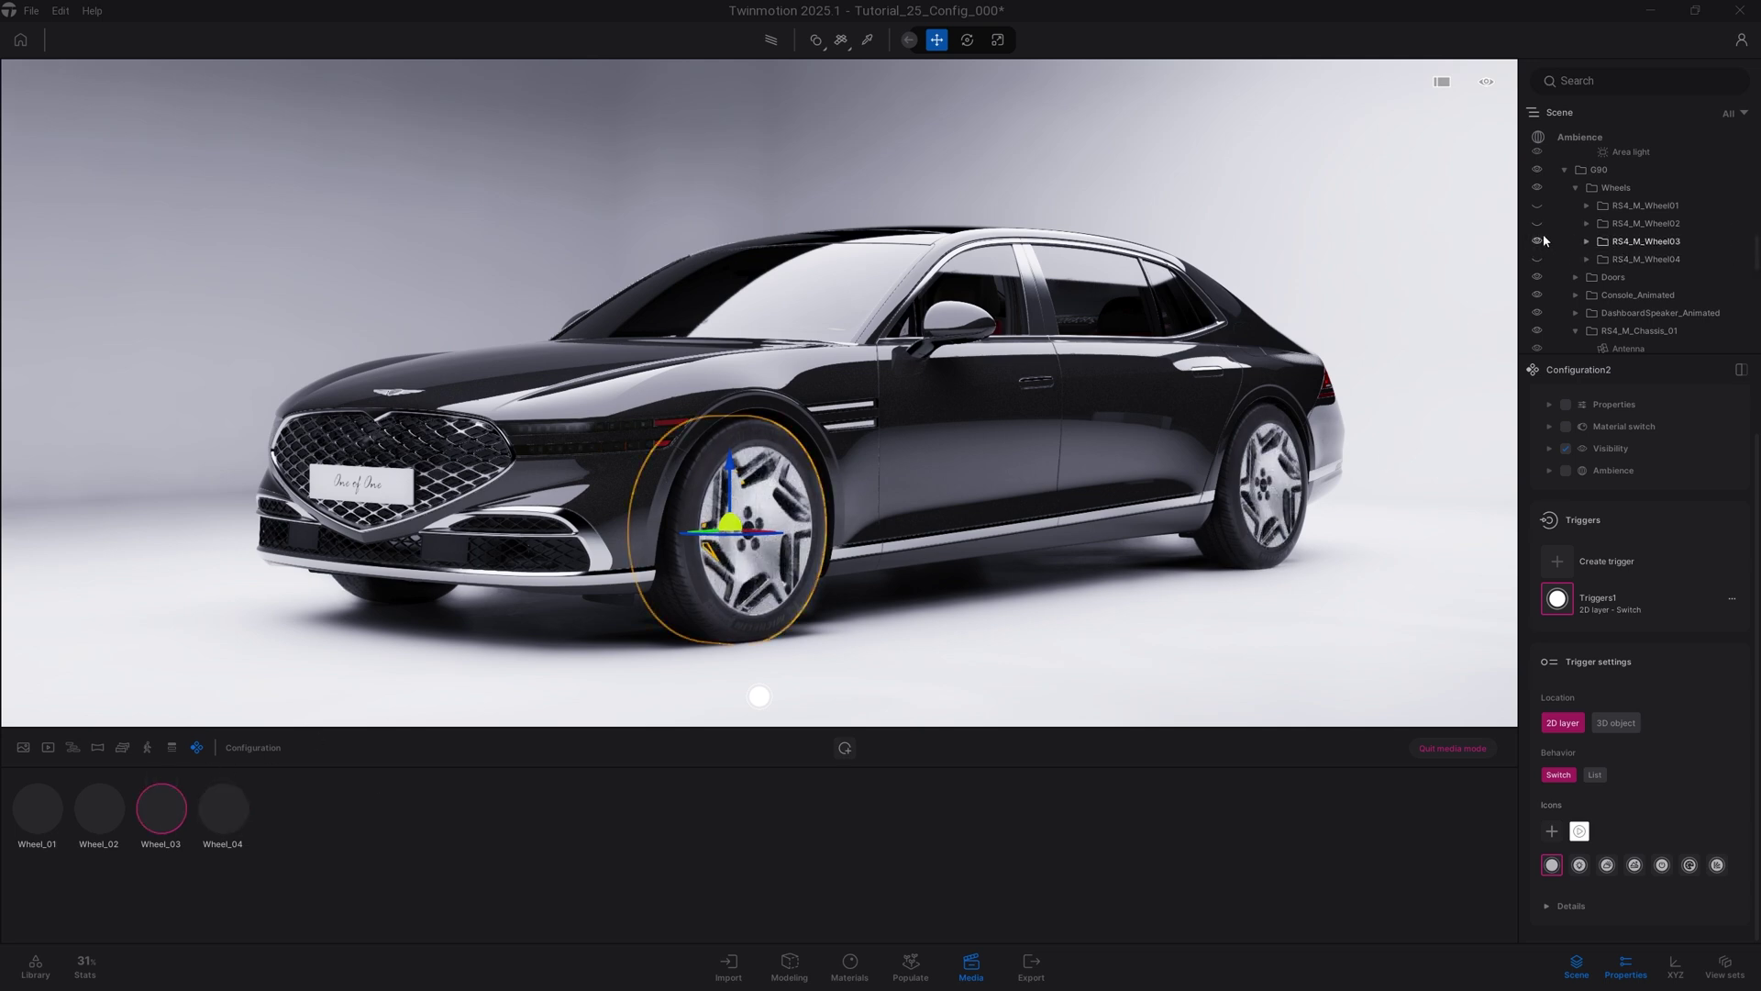
click(94, 821)
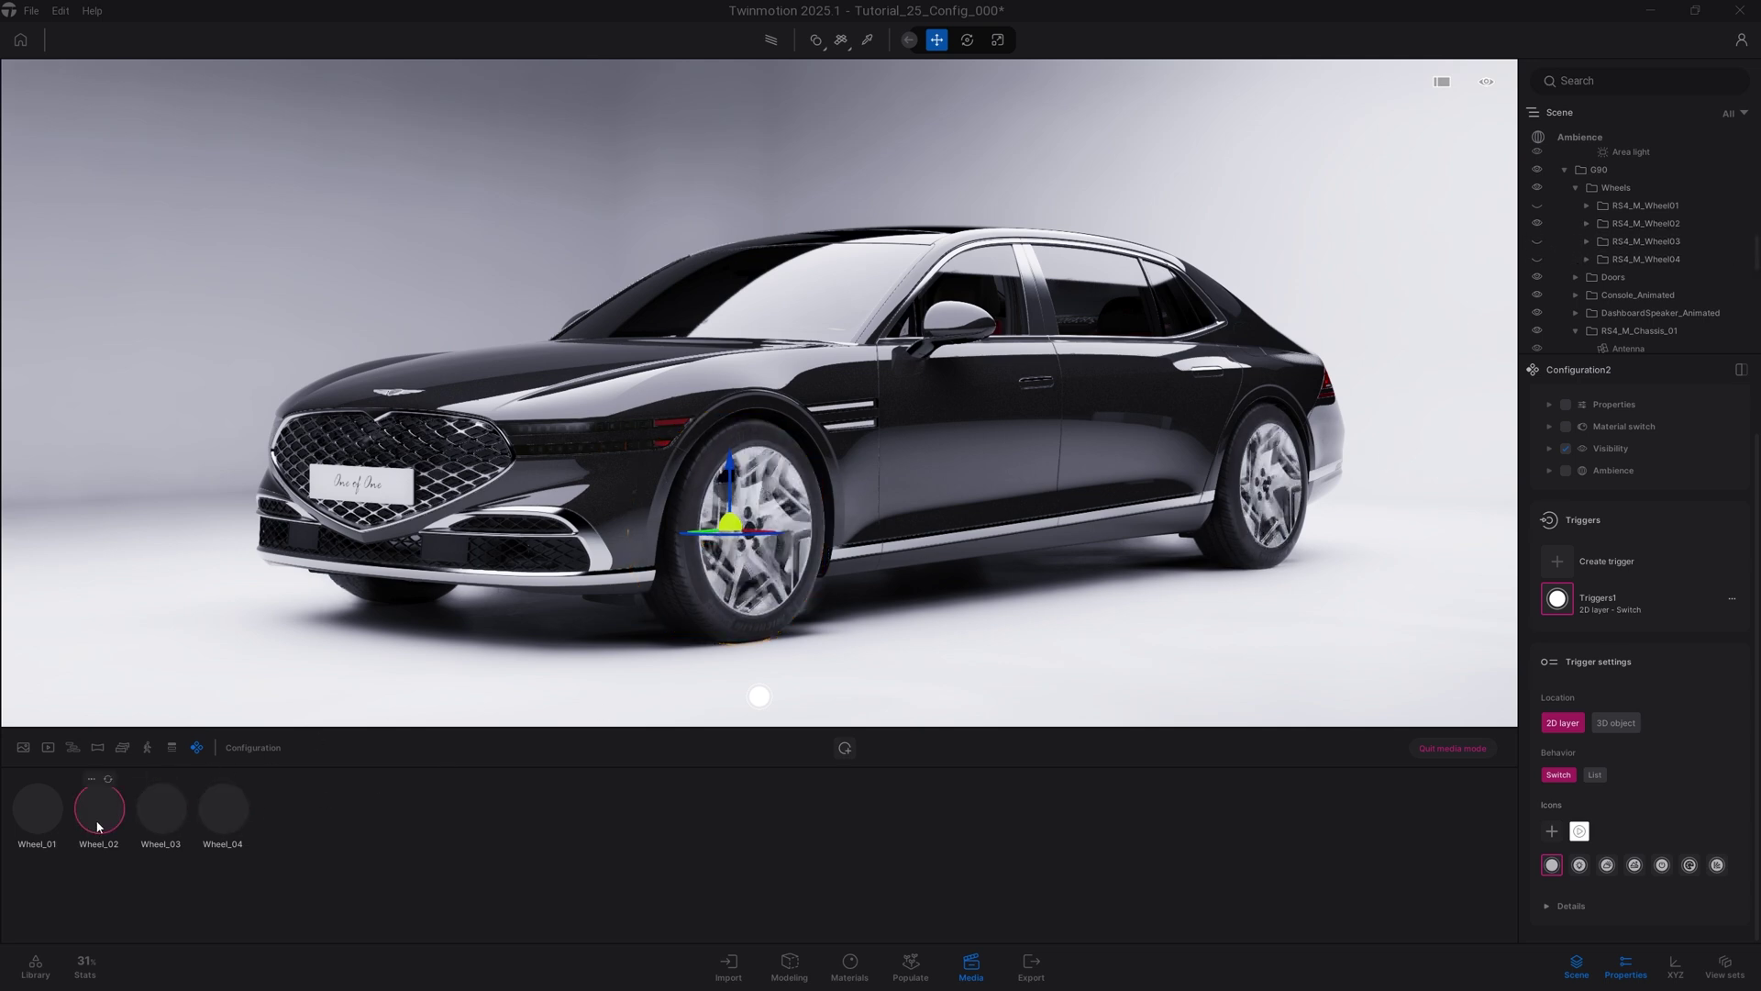
click(52, 819)
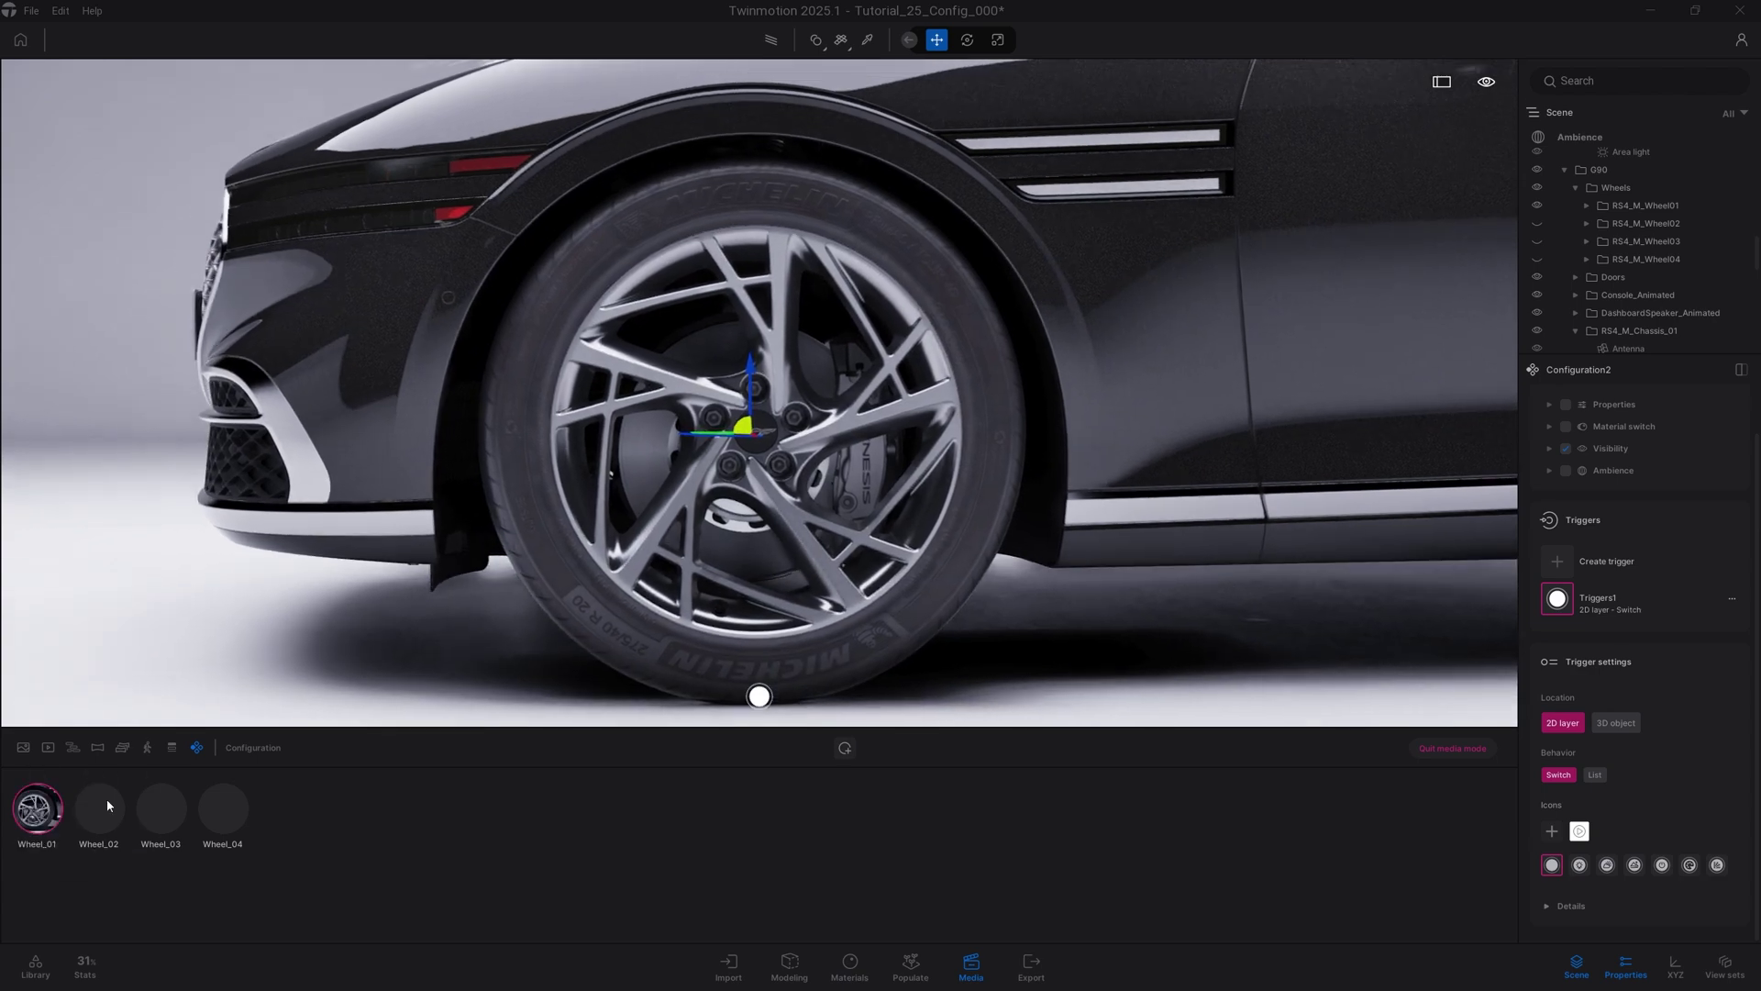
Capture close-up front wheel thumbnails for the states Wheel_01 through Wheel_04.
click(29, 779)
click(67, 855)
click(96, 803)
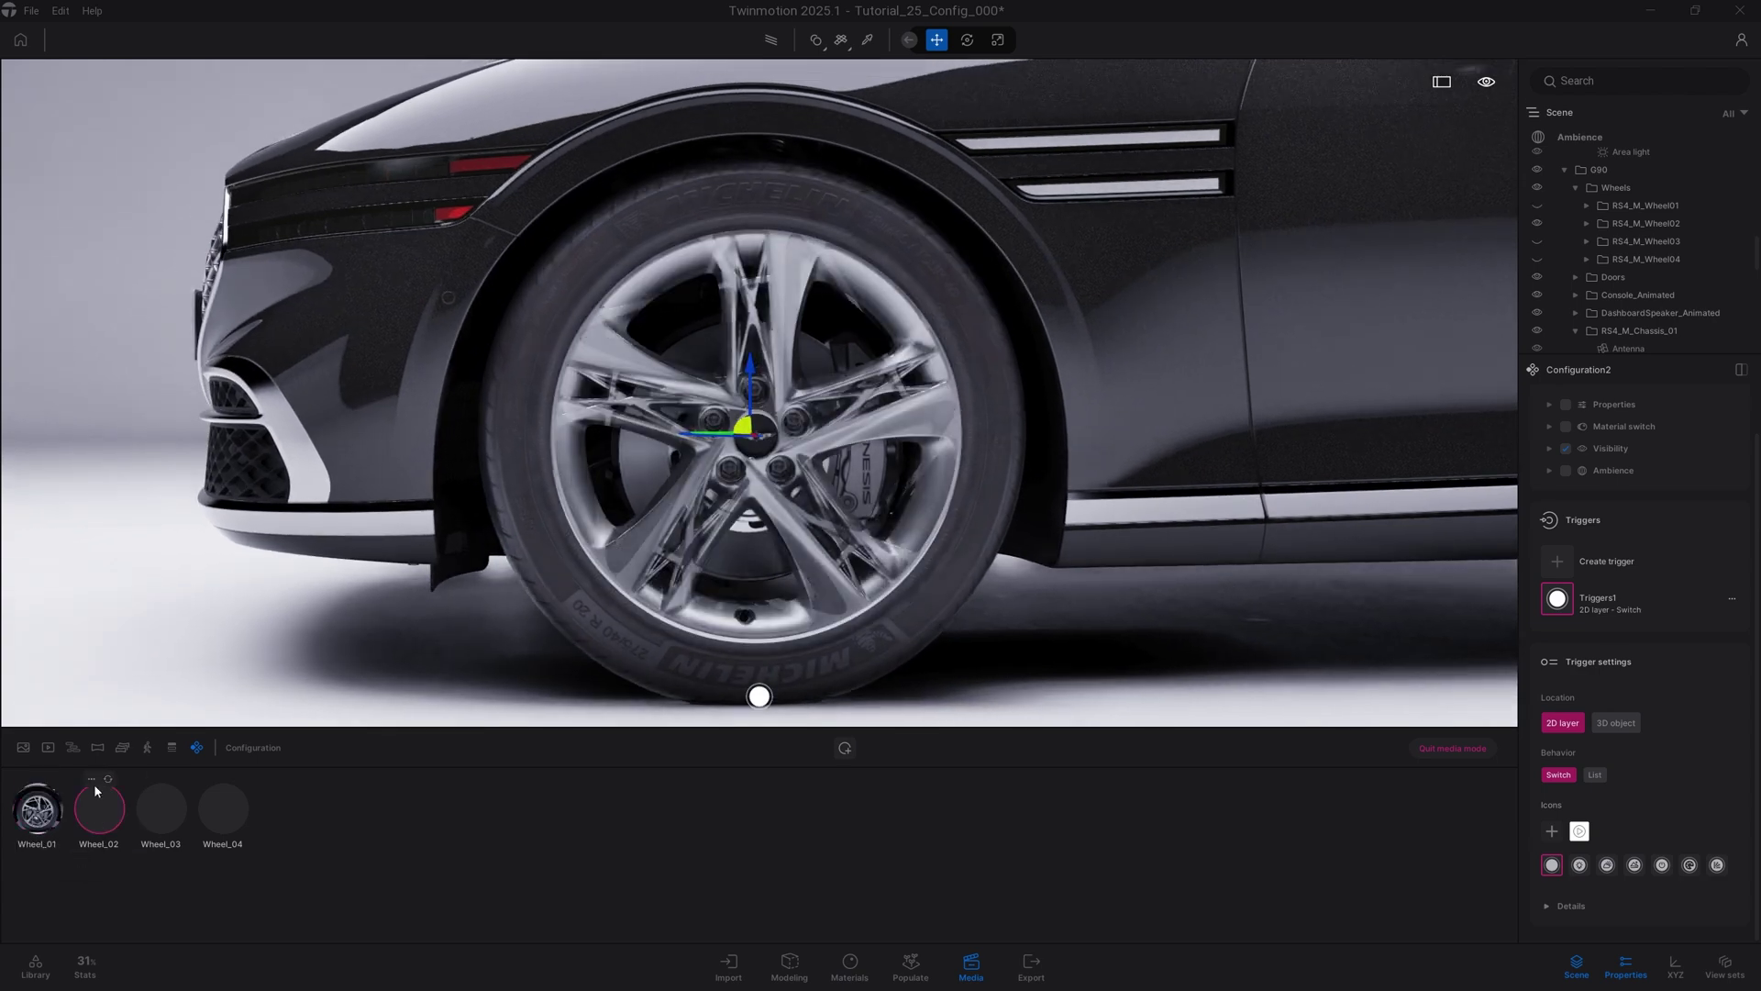
click(215, 818)
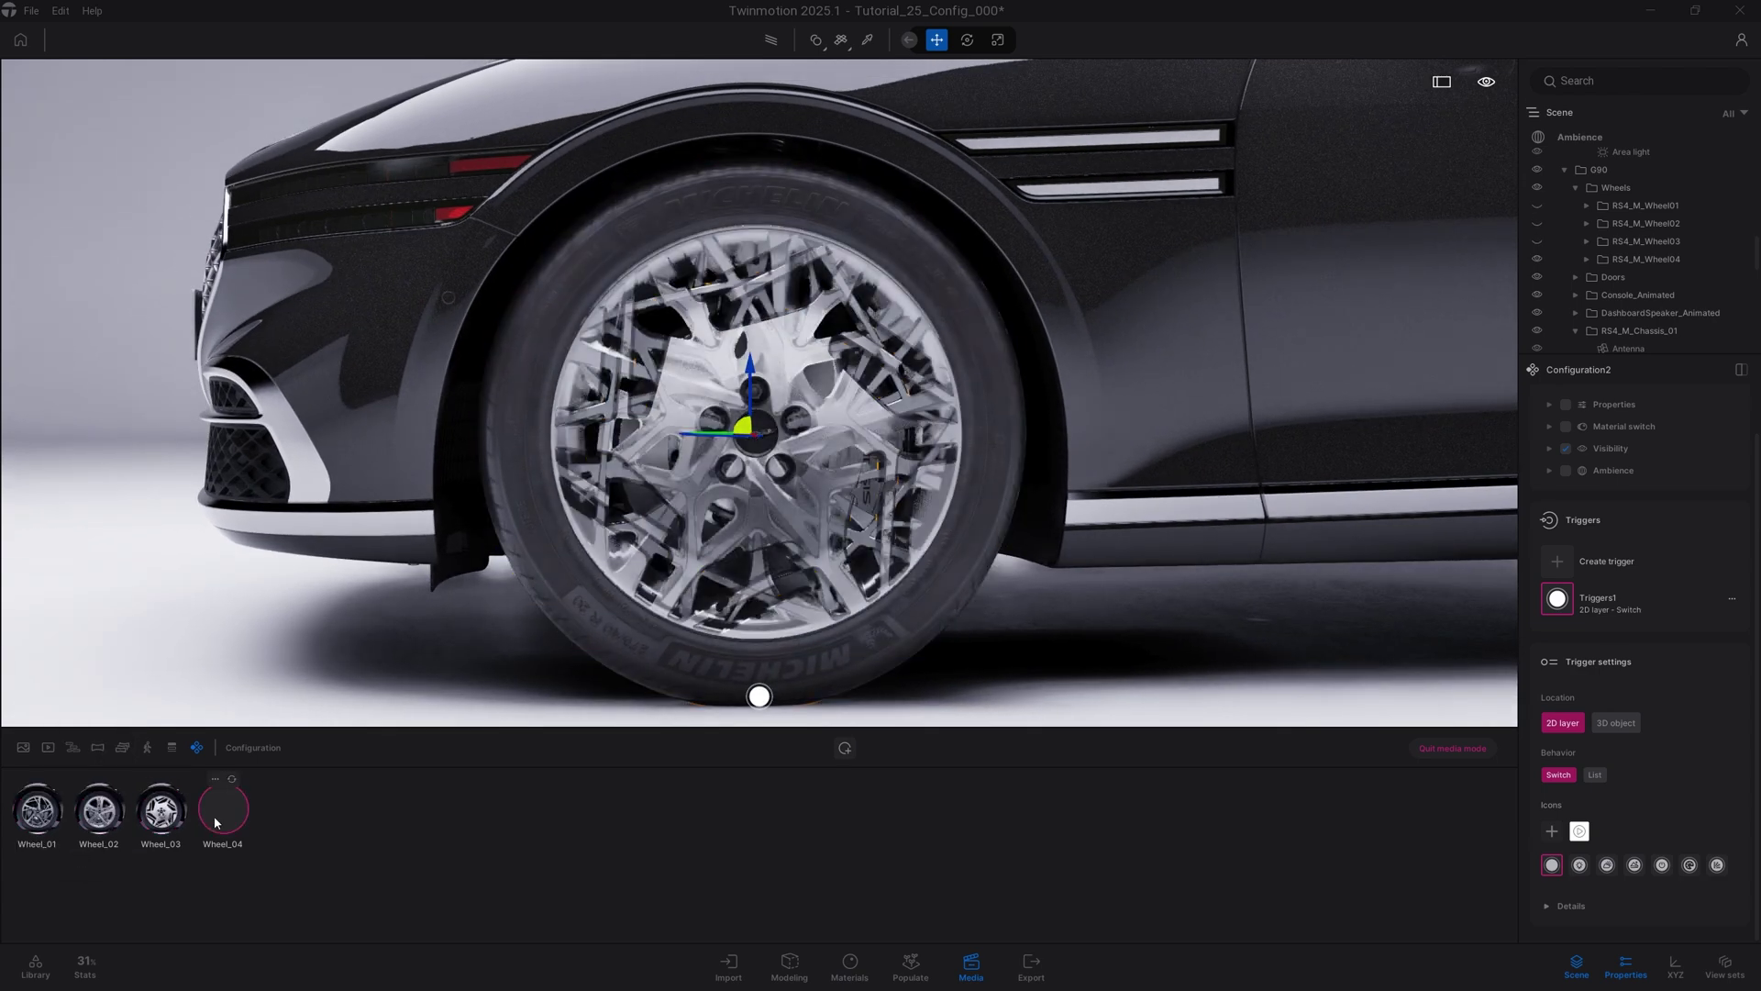
click(215, 779)
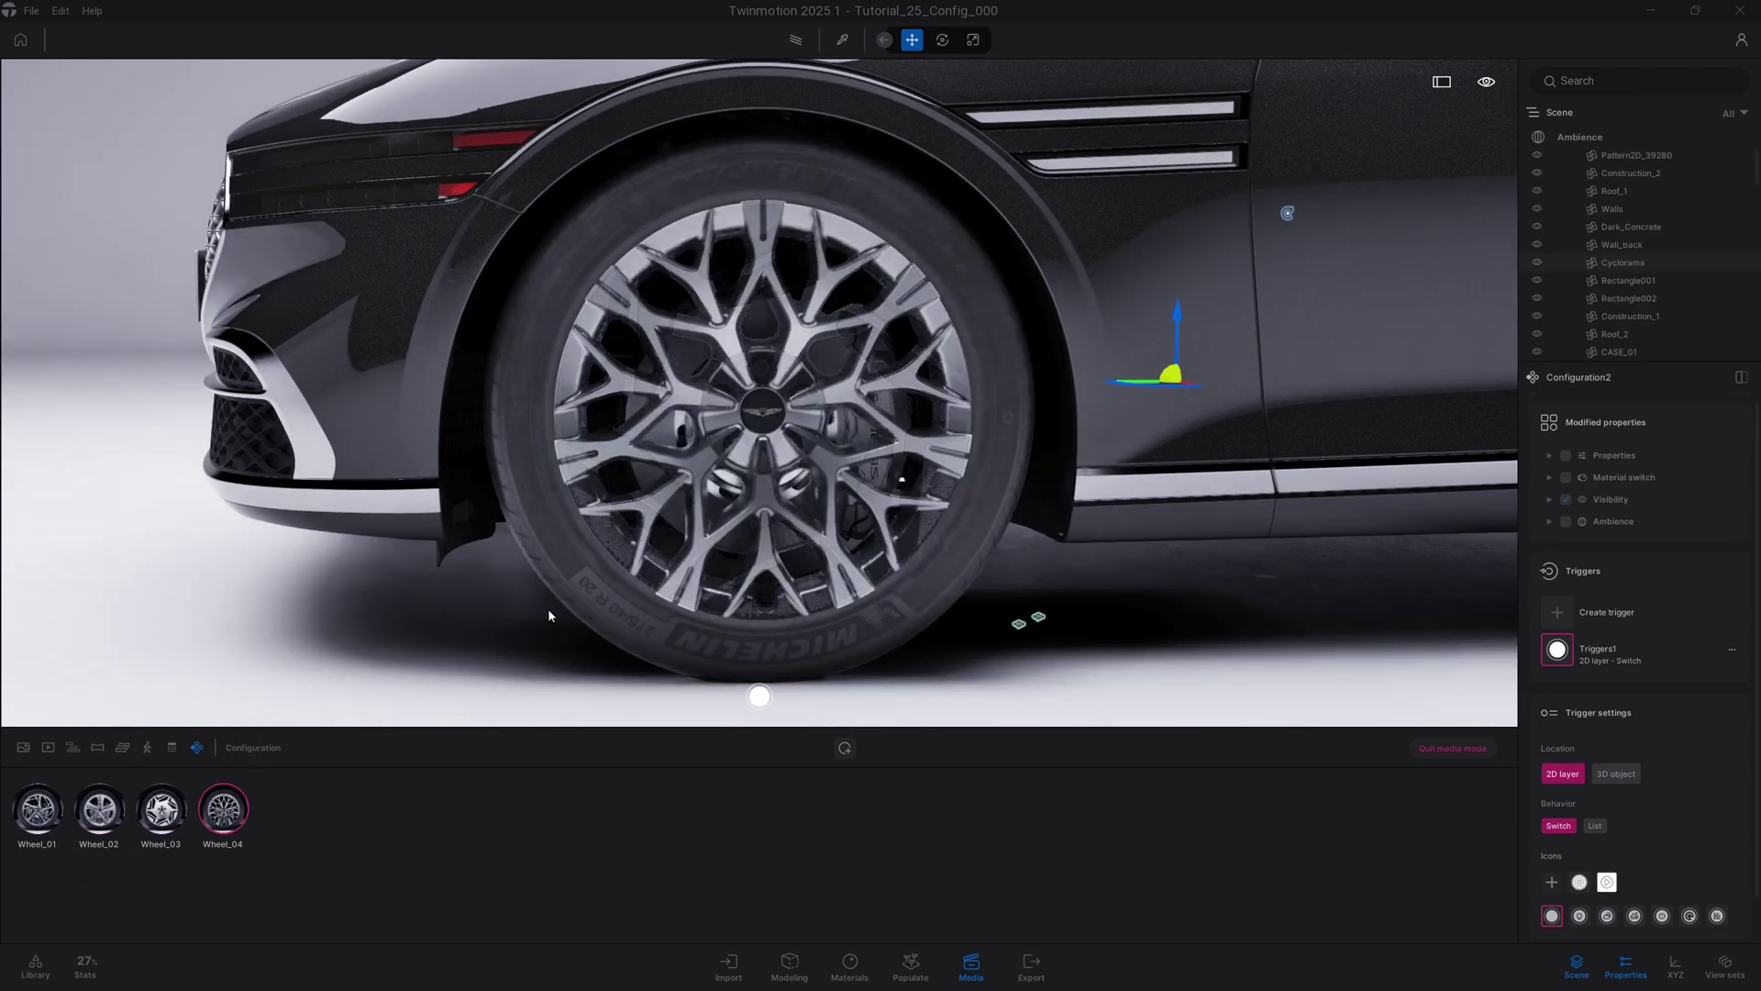
Frame the whole car and test the viewport trigger by cycling through all four wheel states.
scroll(548, 617, down, 3)
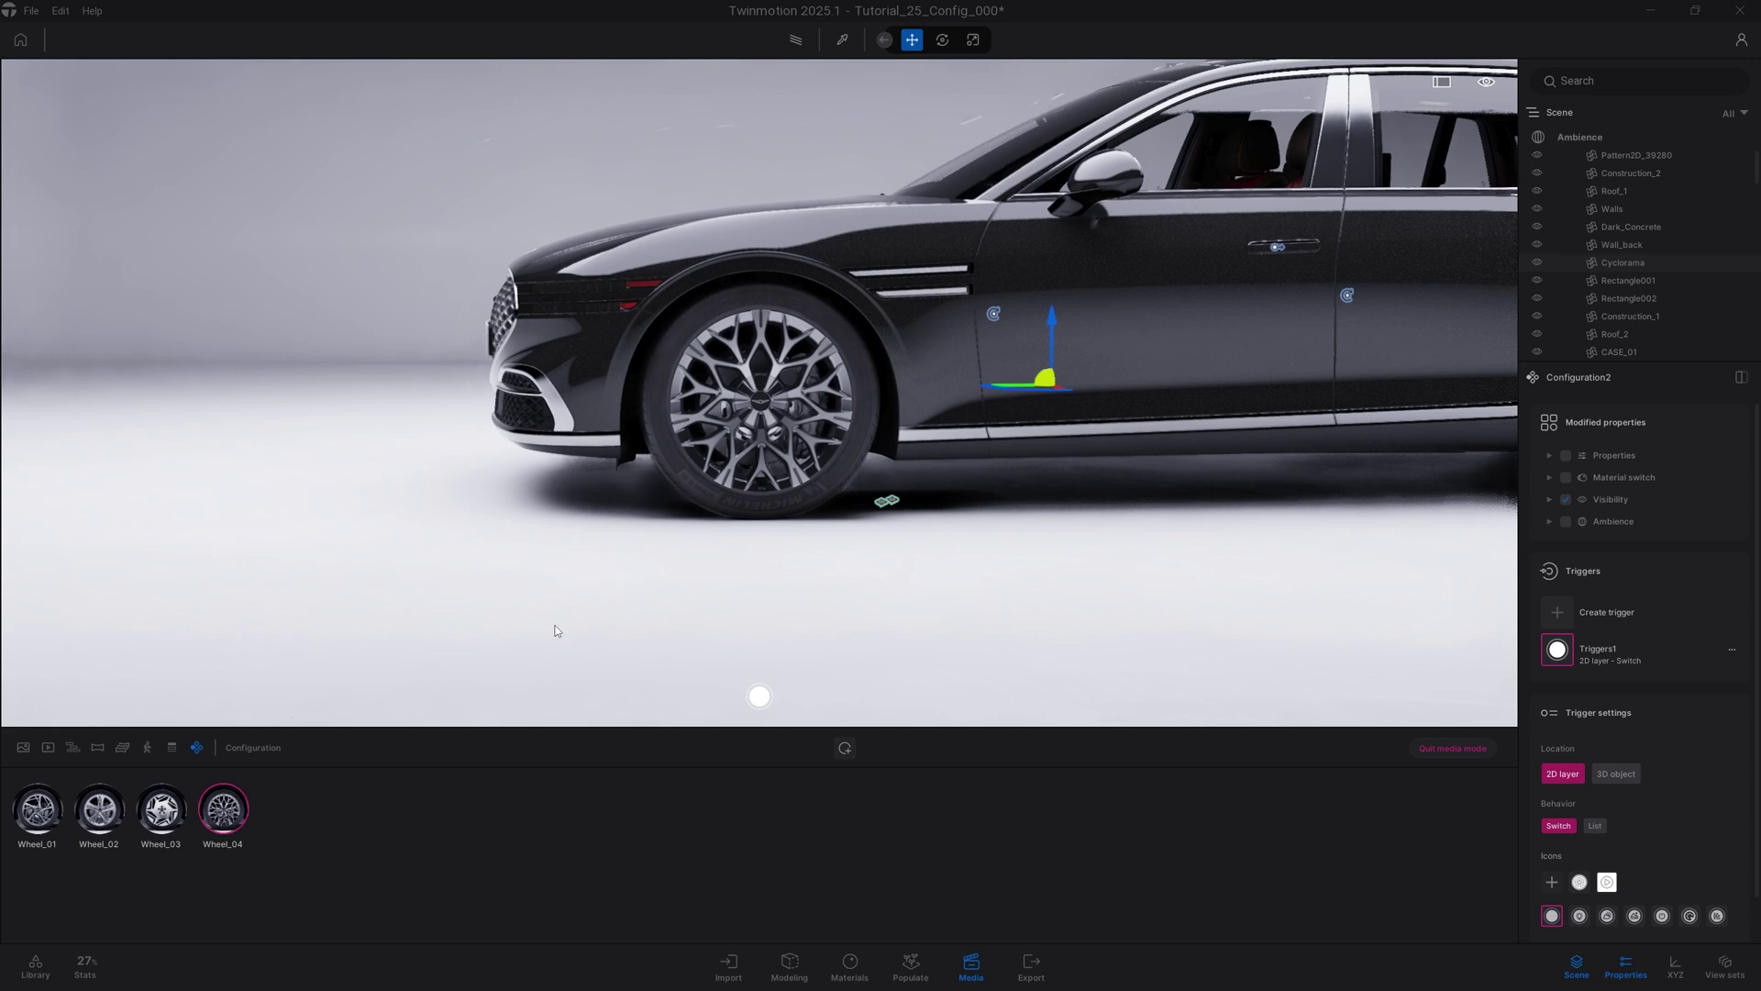
shift+middle_drag(555, 630, 798, 629)
scroll(759, 392, down, 3)
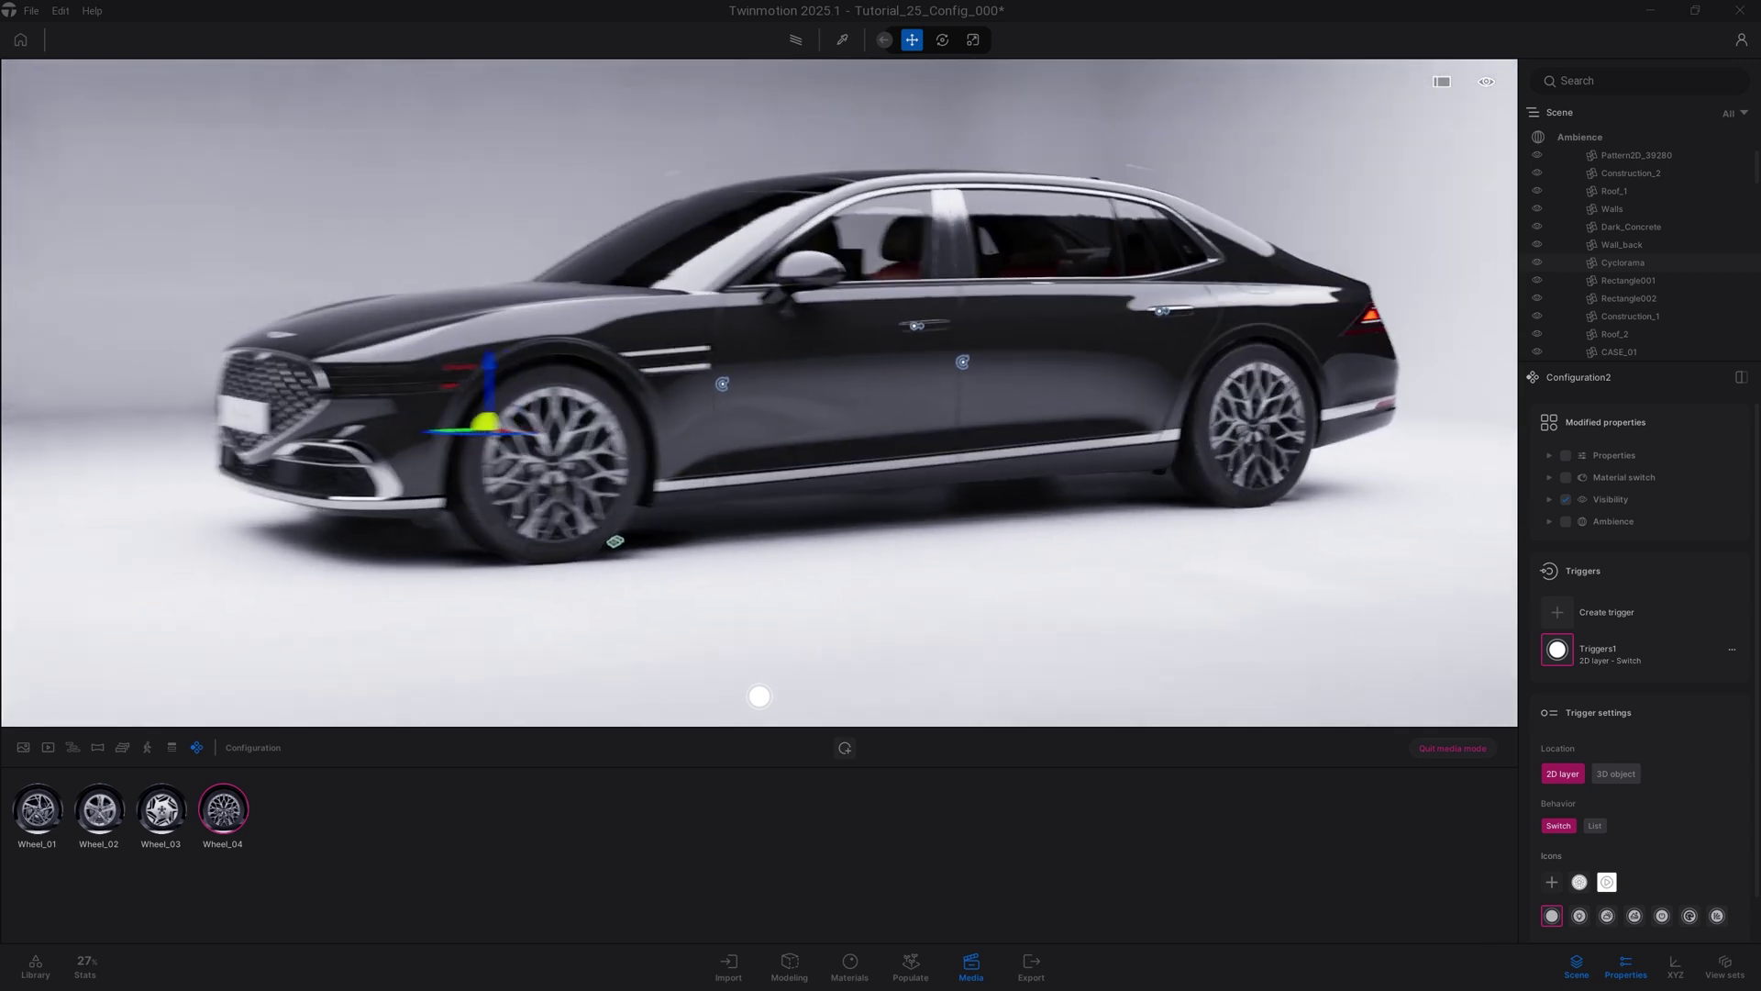
middle_drag(659, 617, 630, 623)
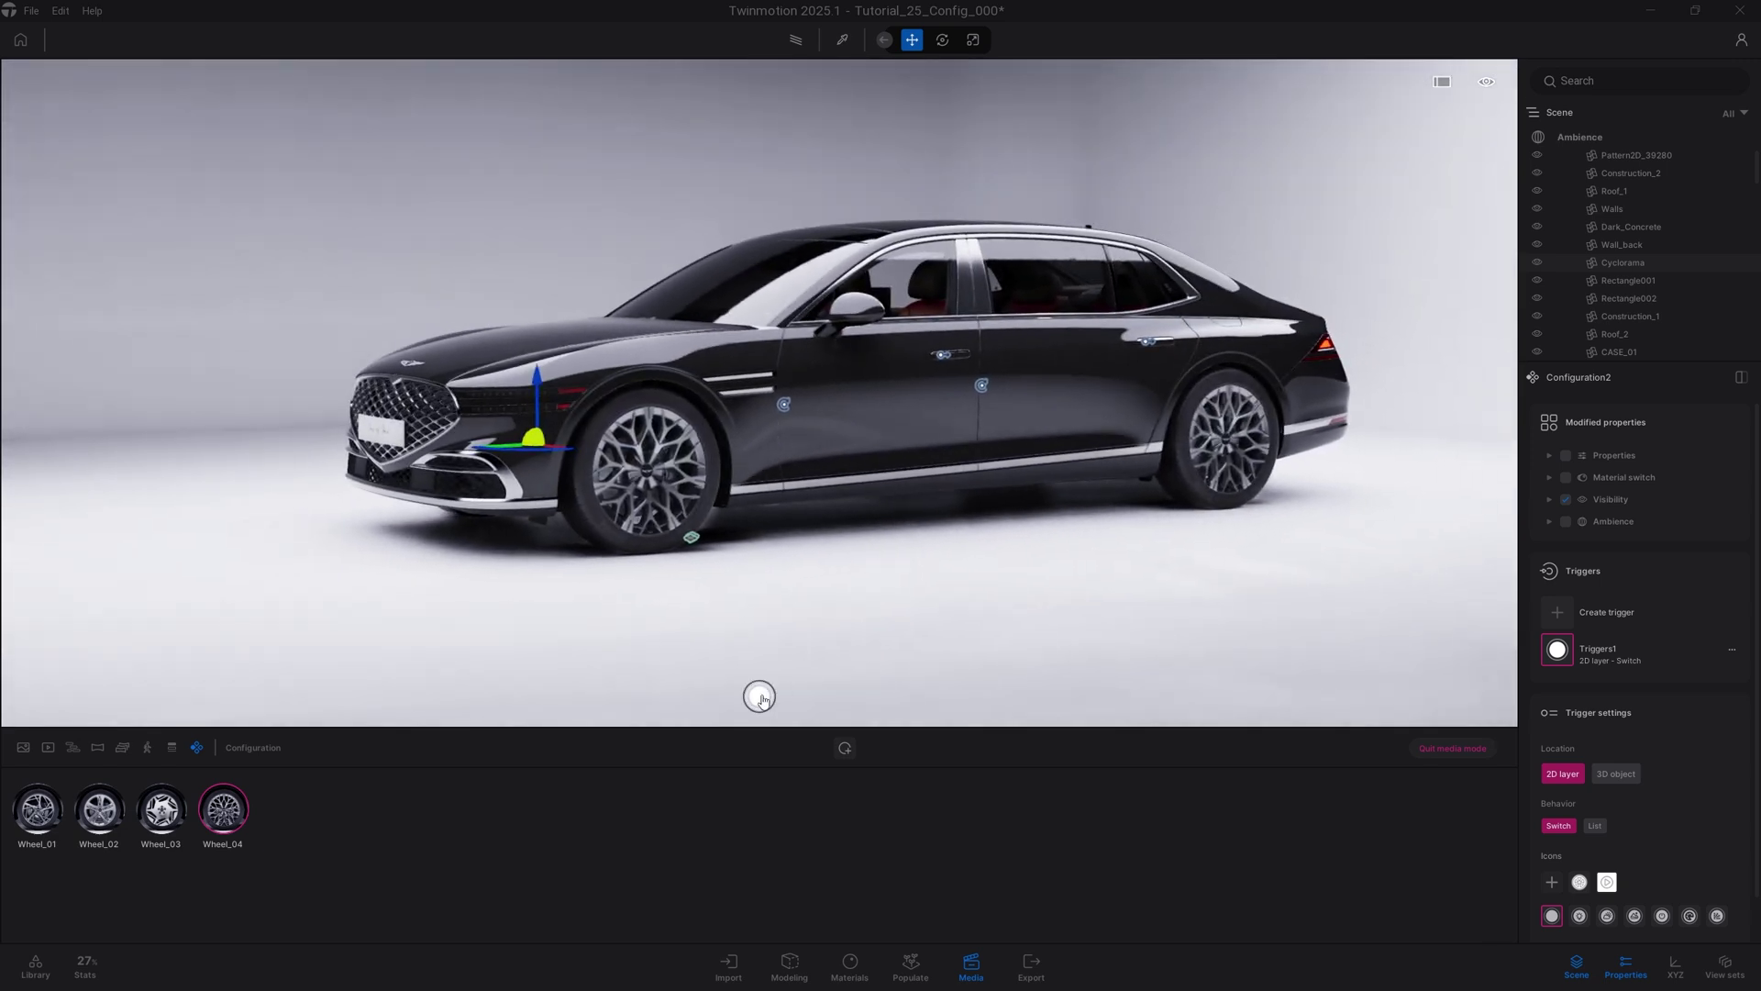
click(760, 698)
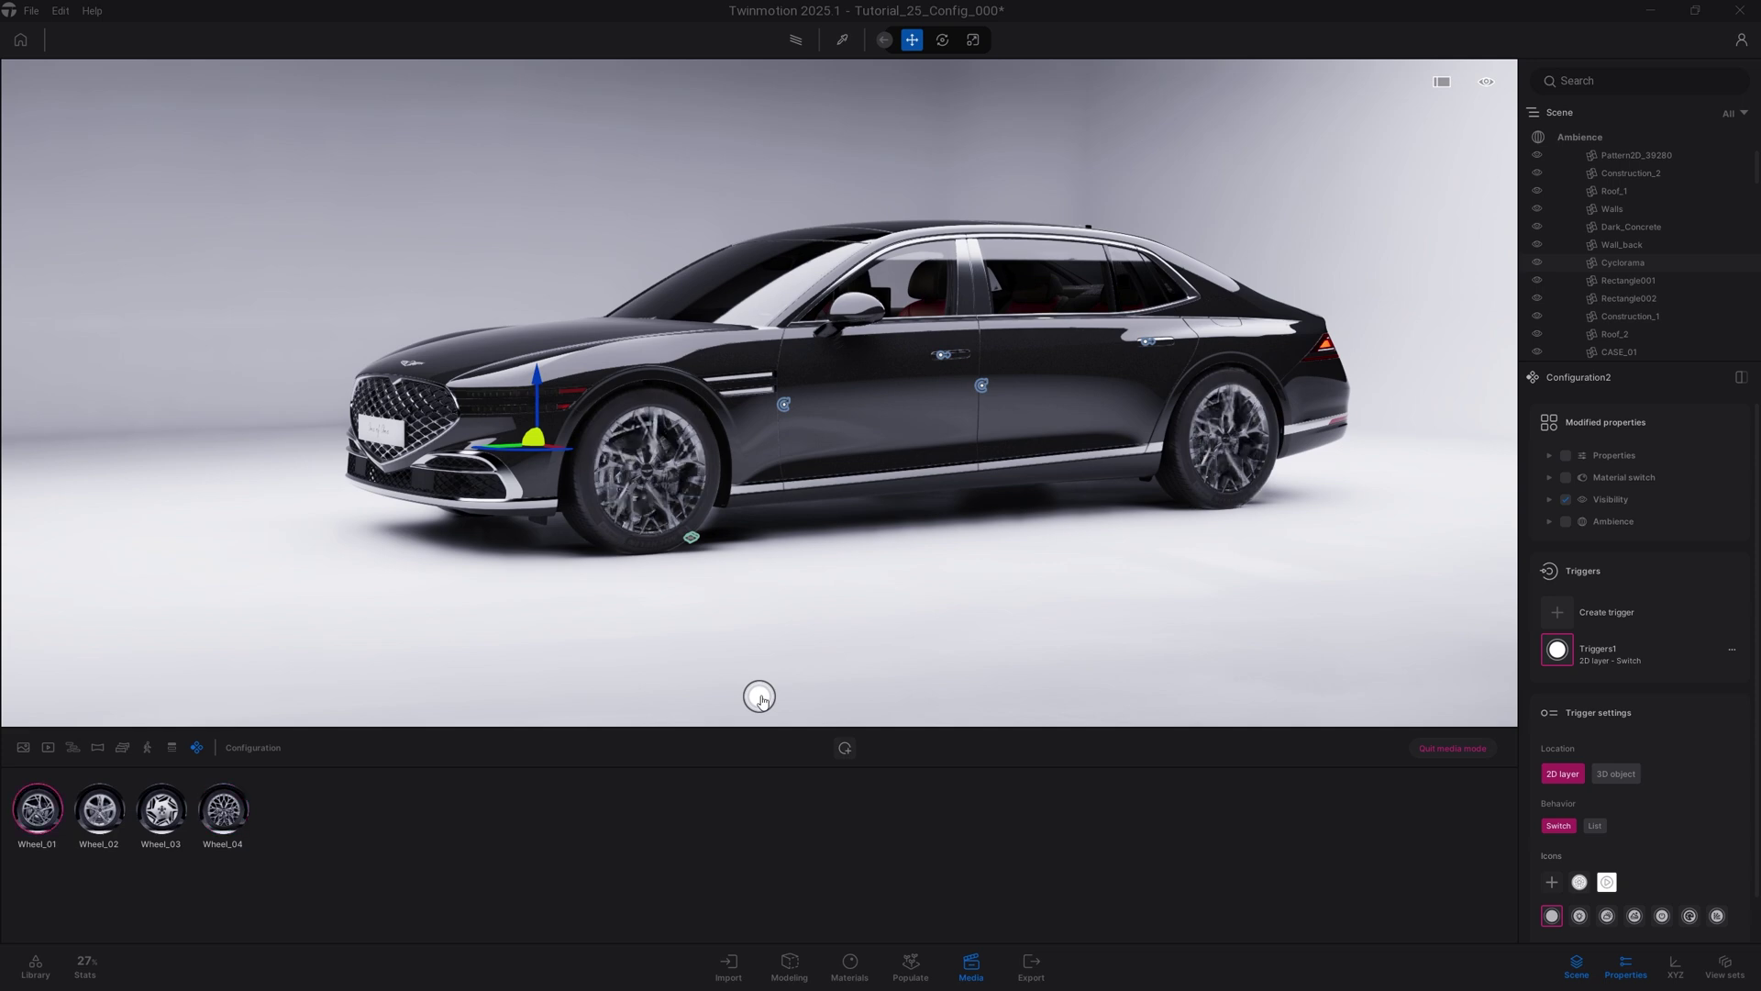
click(760, 699)
click(760, 699)
click(760, 699)
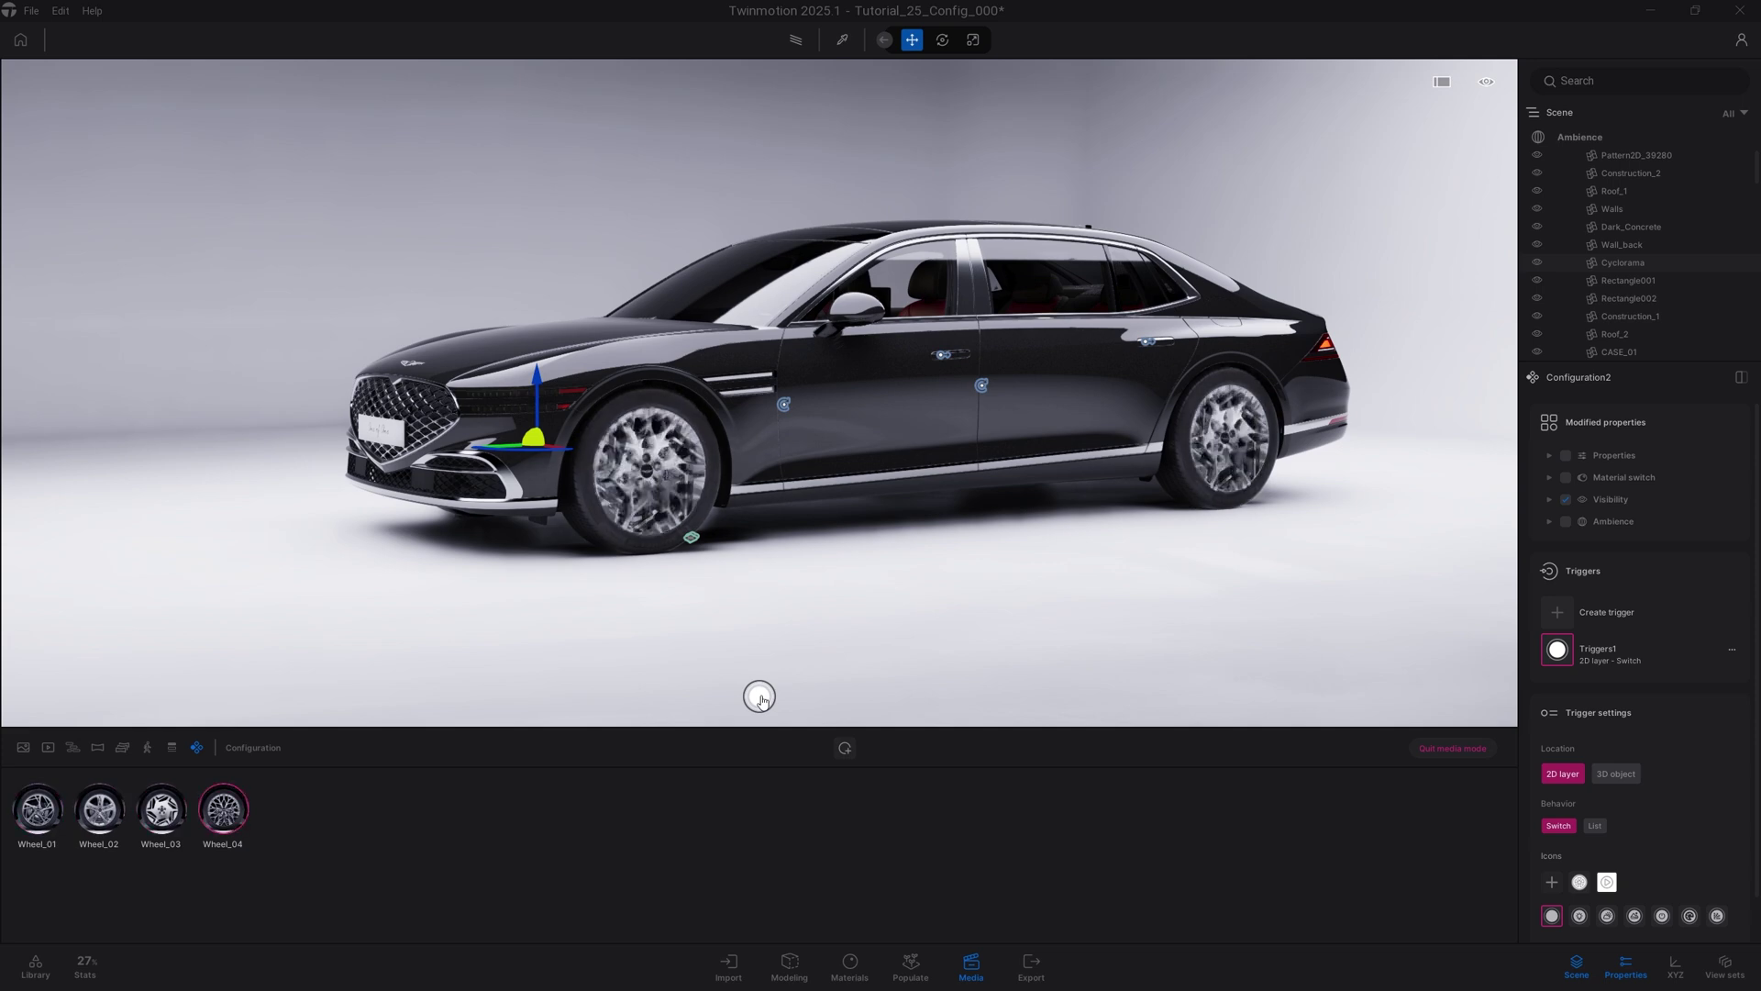
Set the wheel trigger's behavior to List and give it the custom round wheel icon.
click(1595, 825)
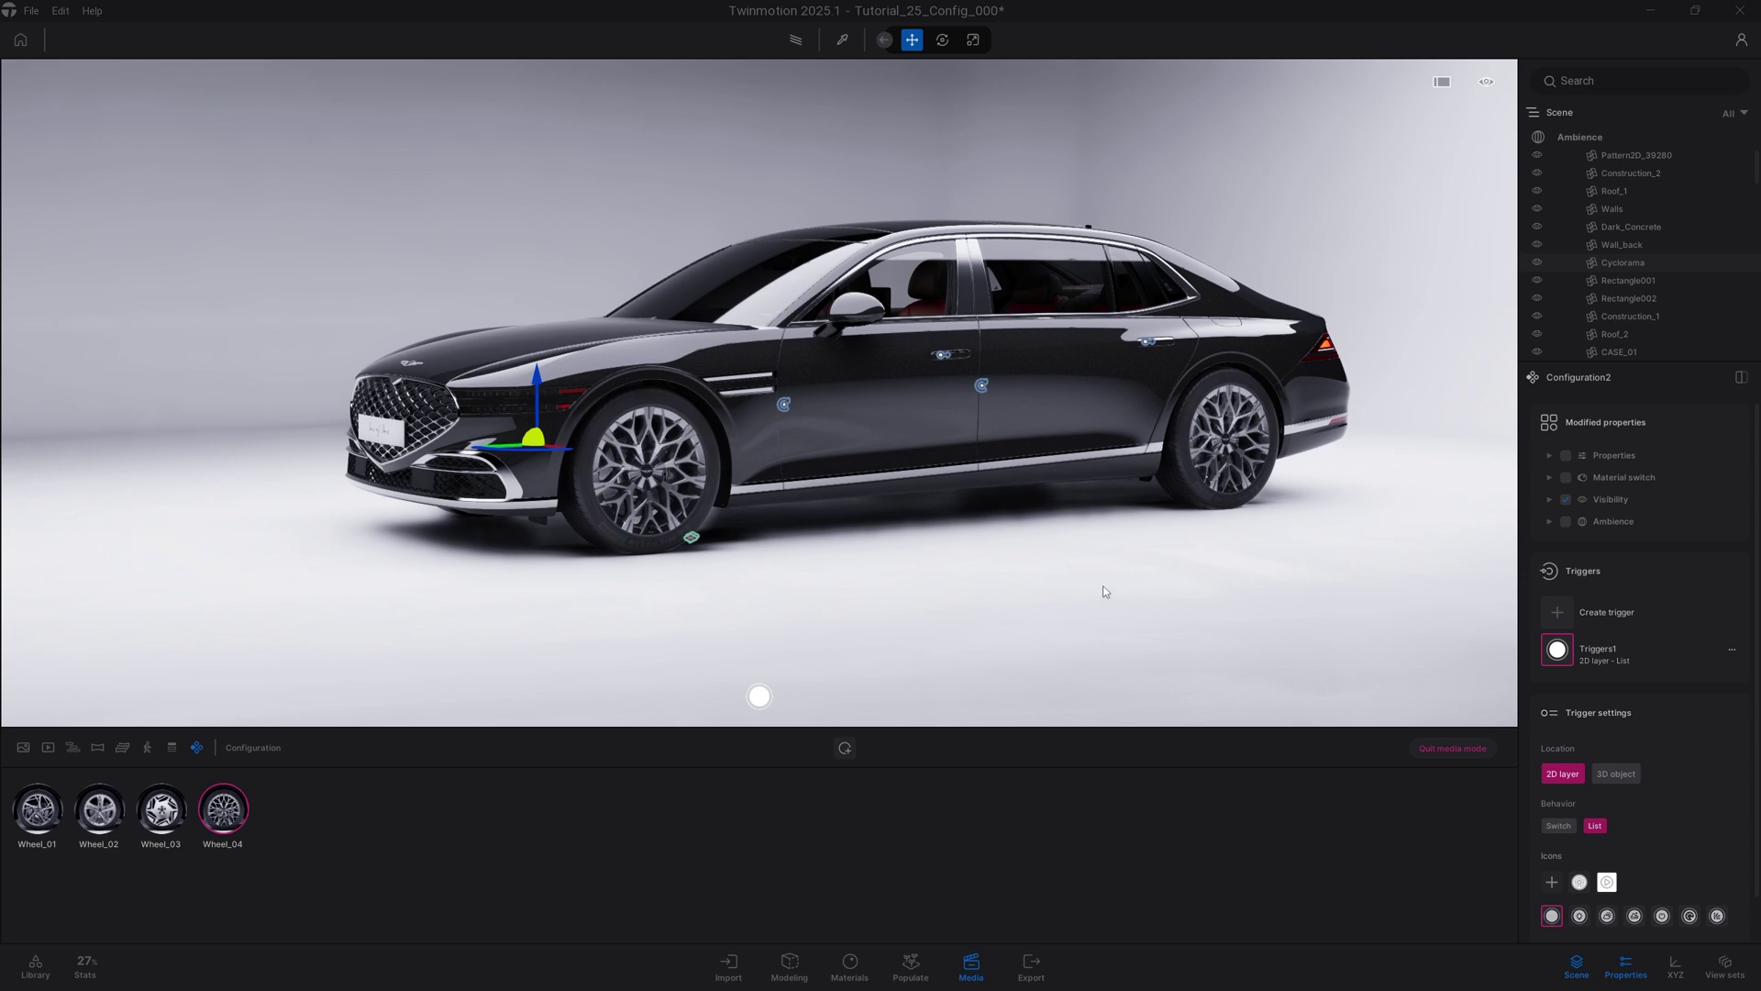
shift+middle_drag(1026, 596, 954, 622)
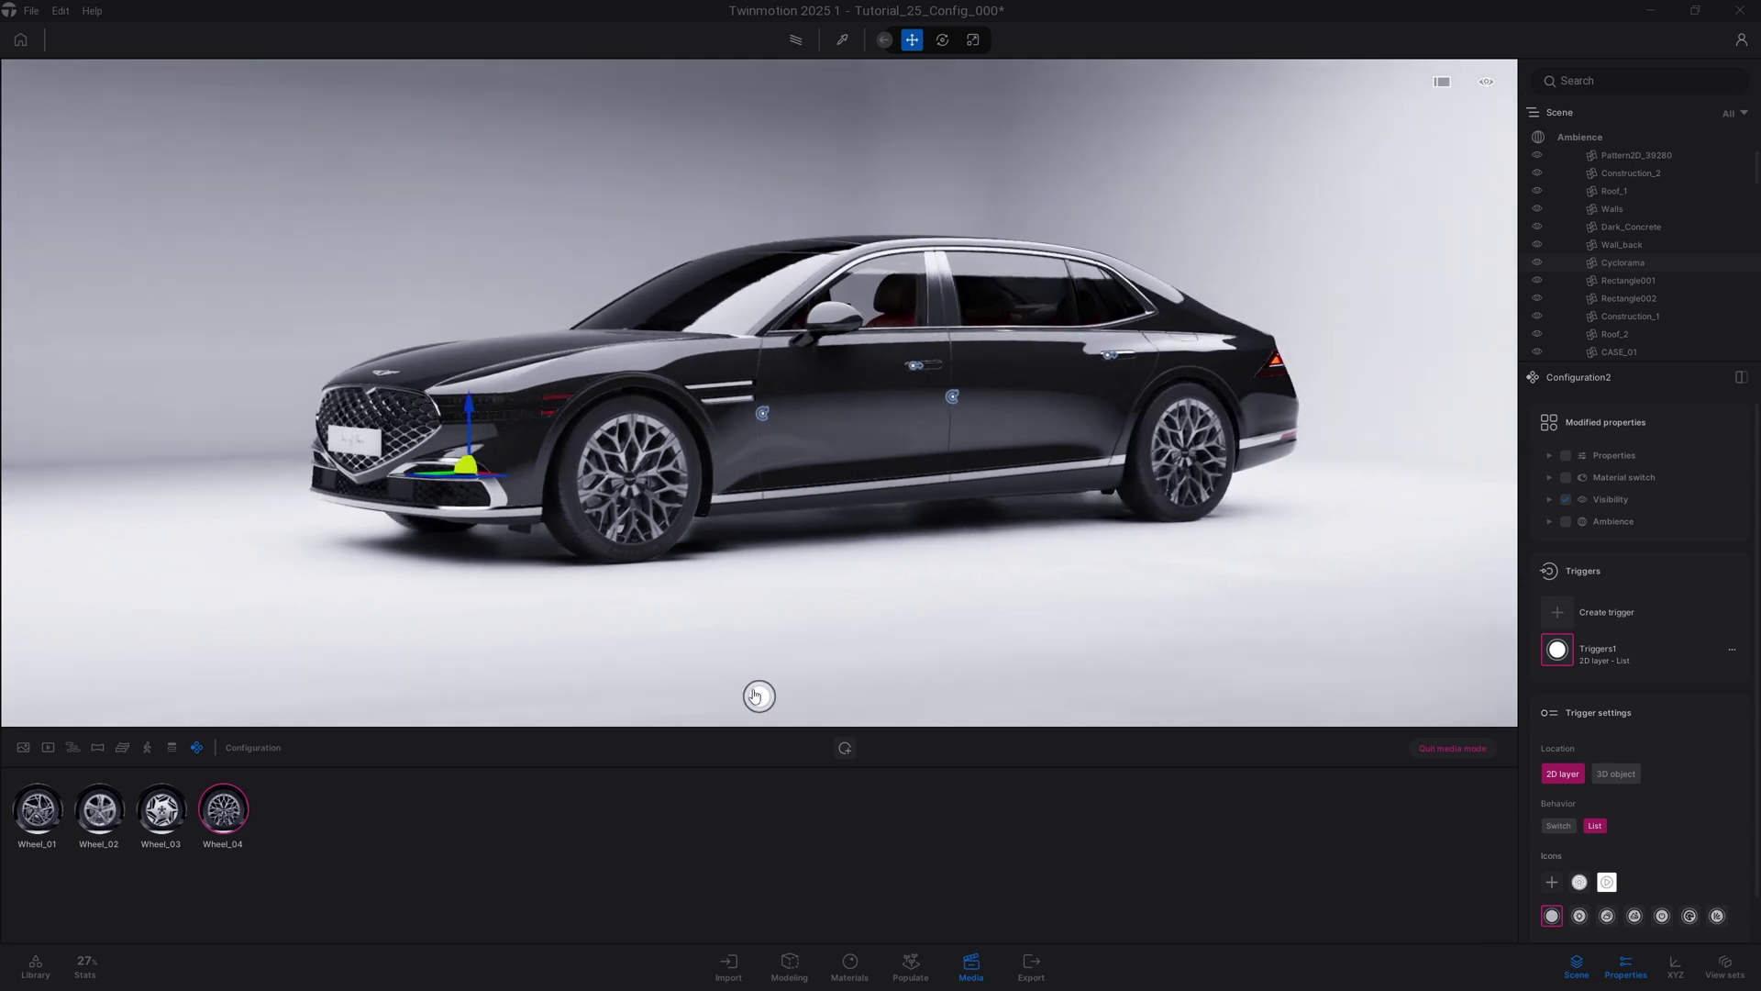
click(1553, 882)
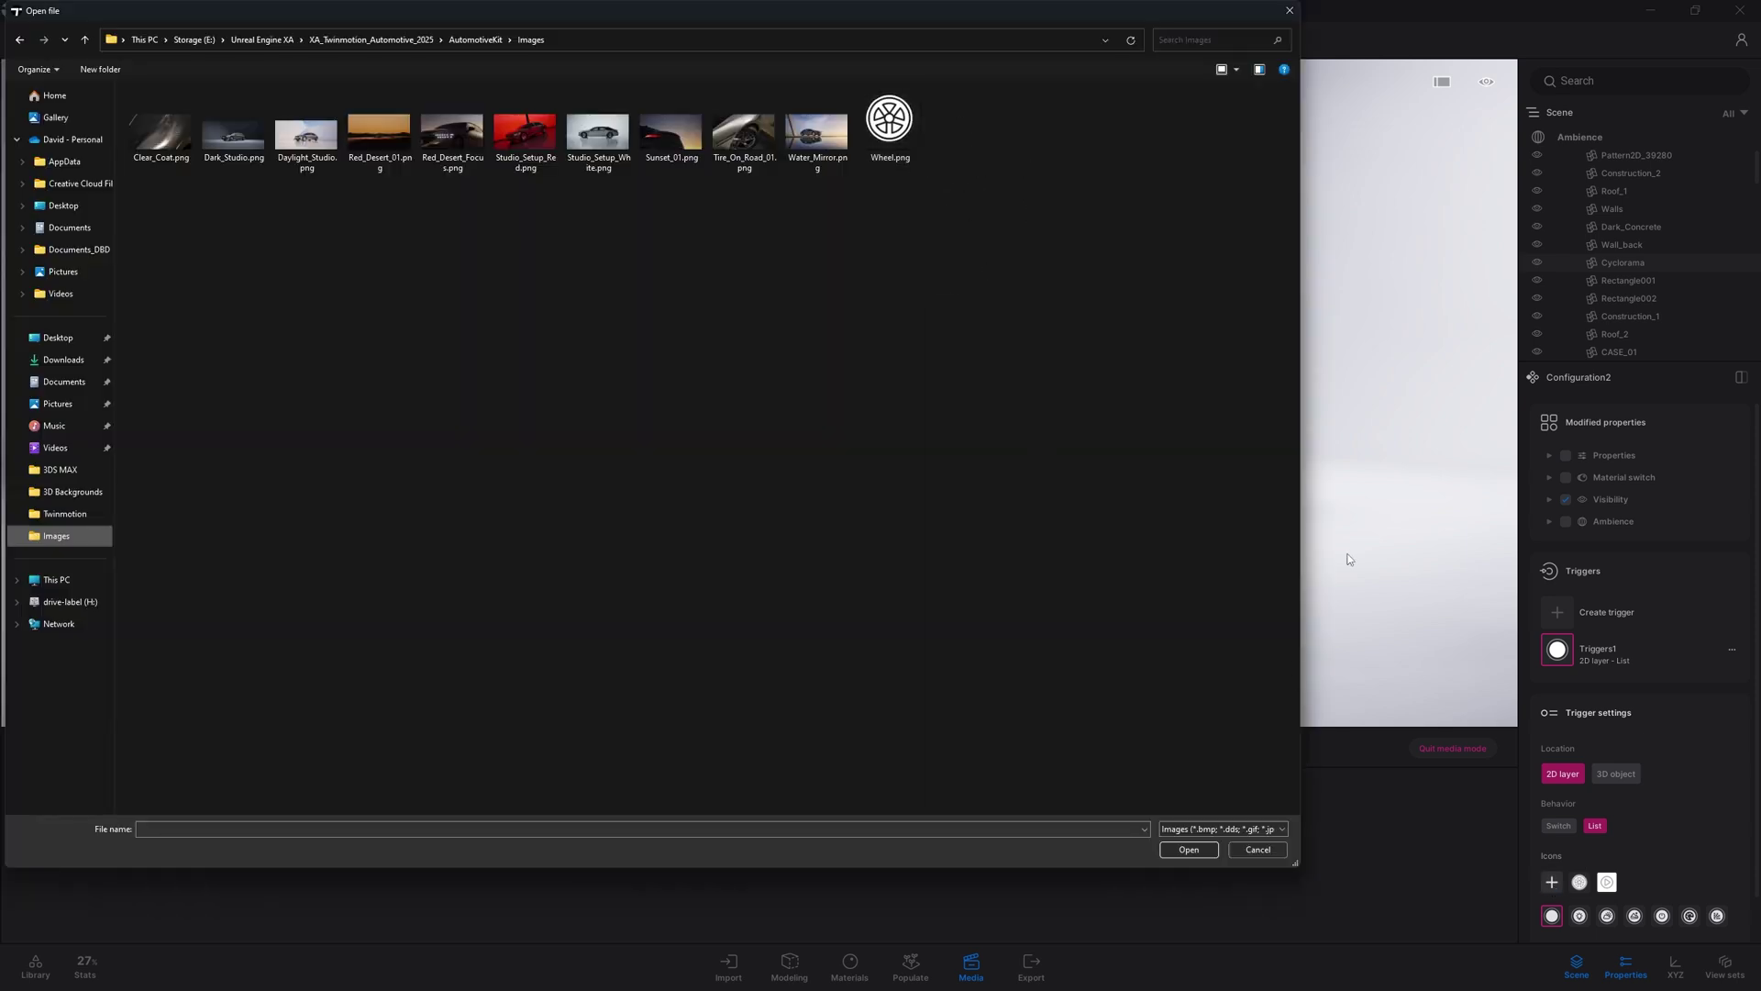
click(1291, 12)
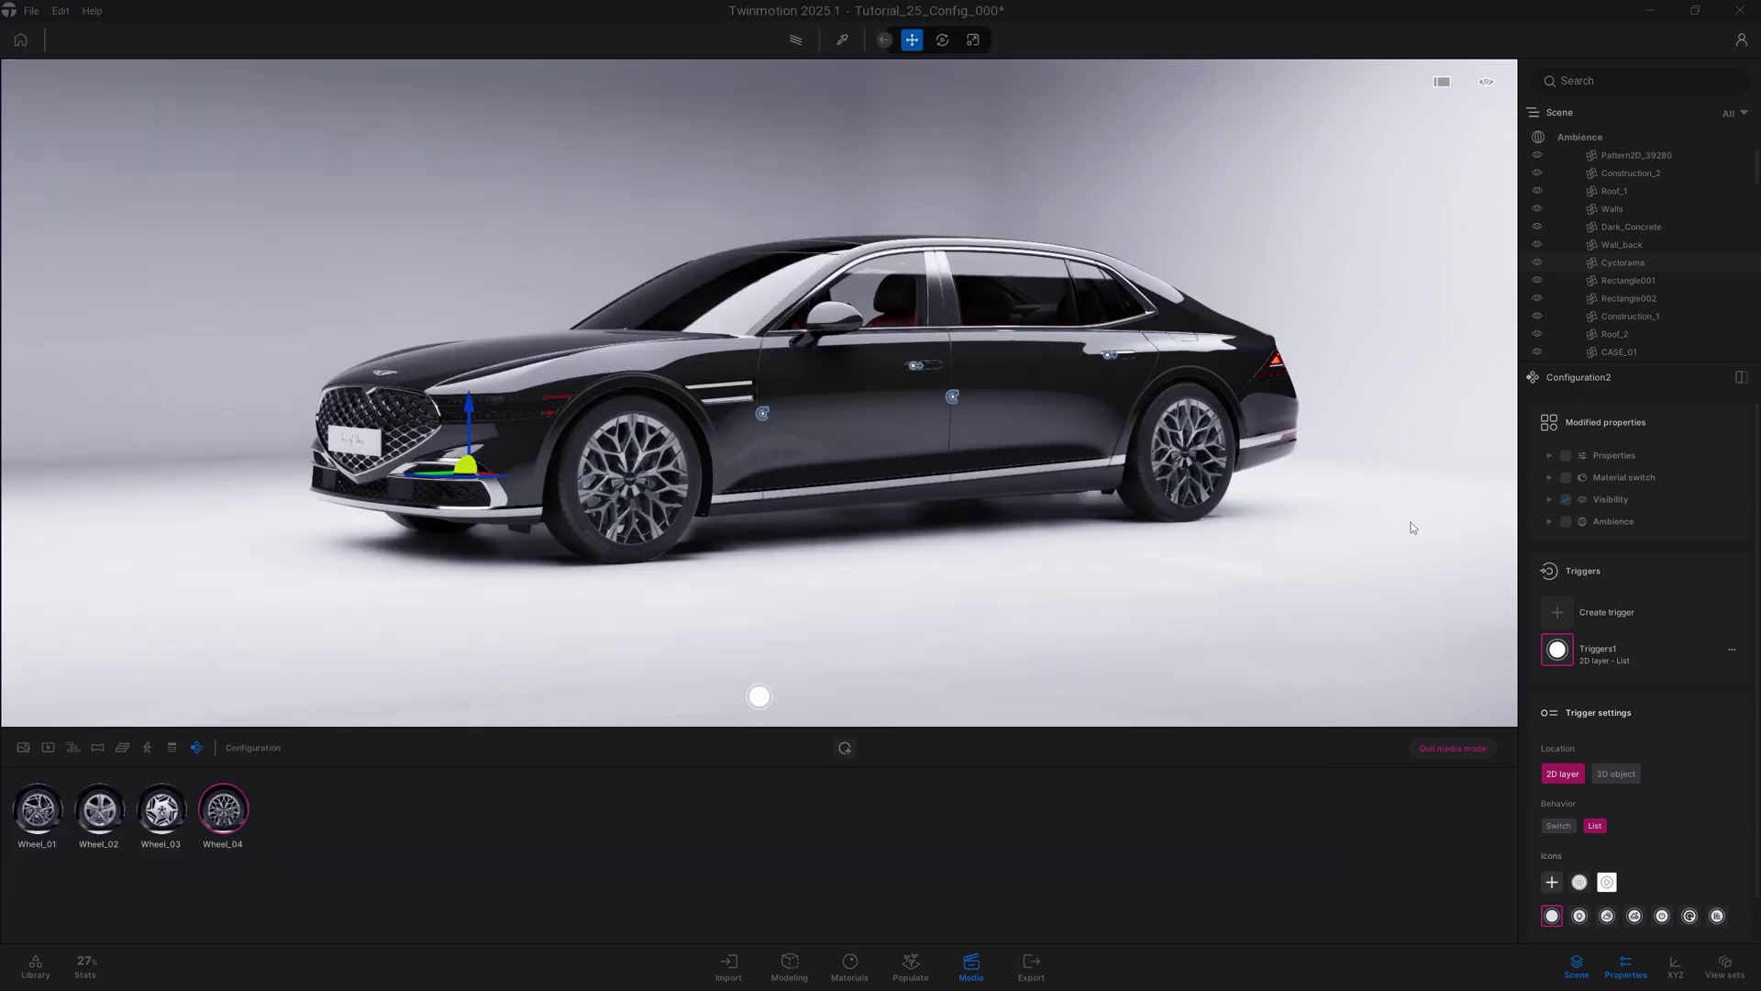
click(1578, 883)
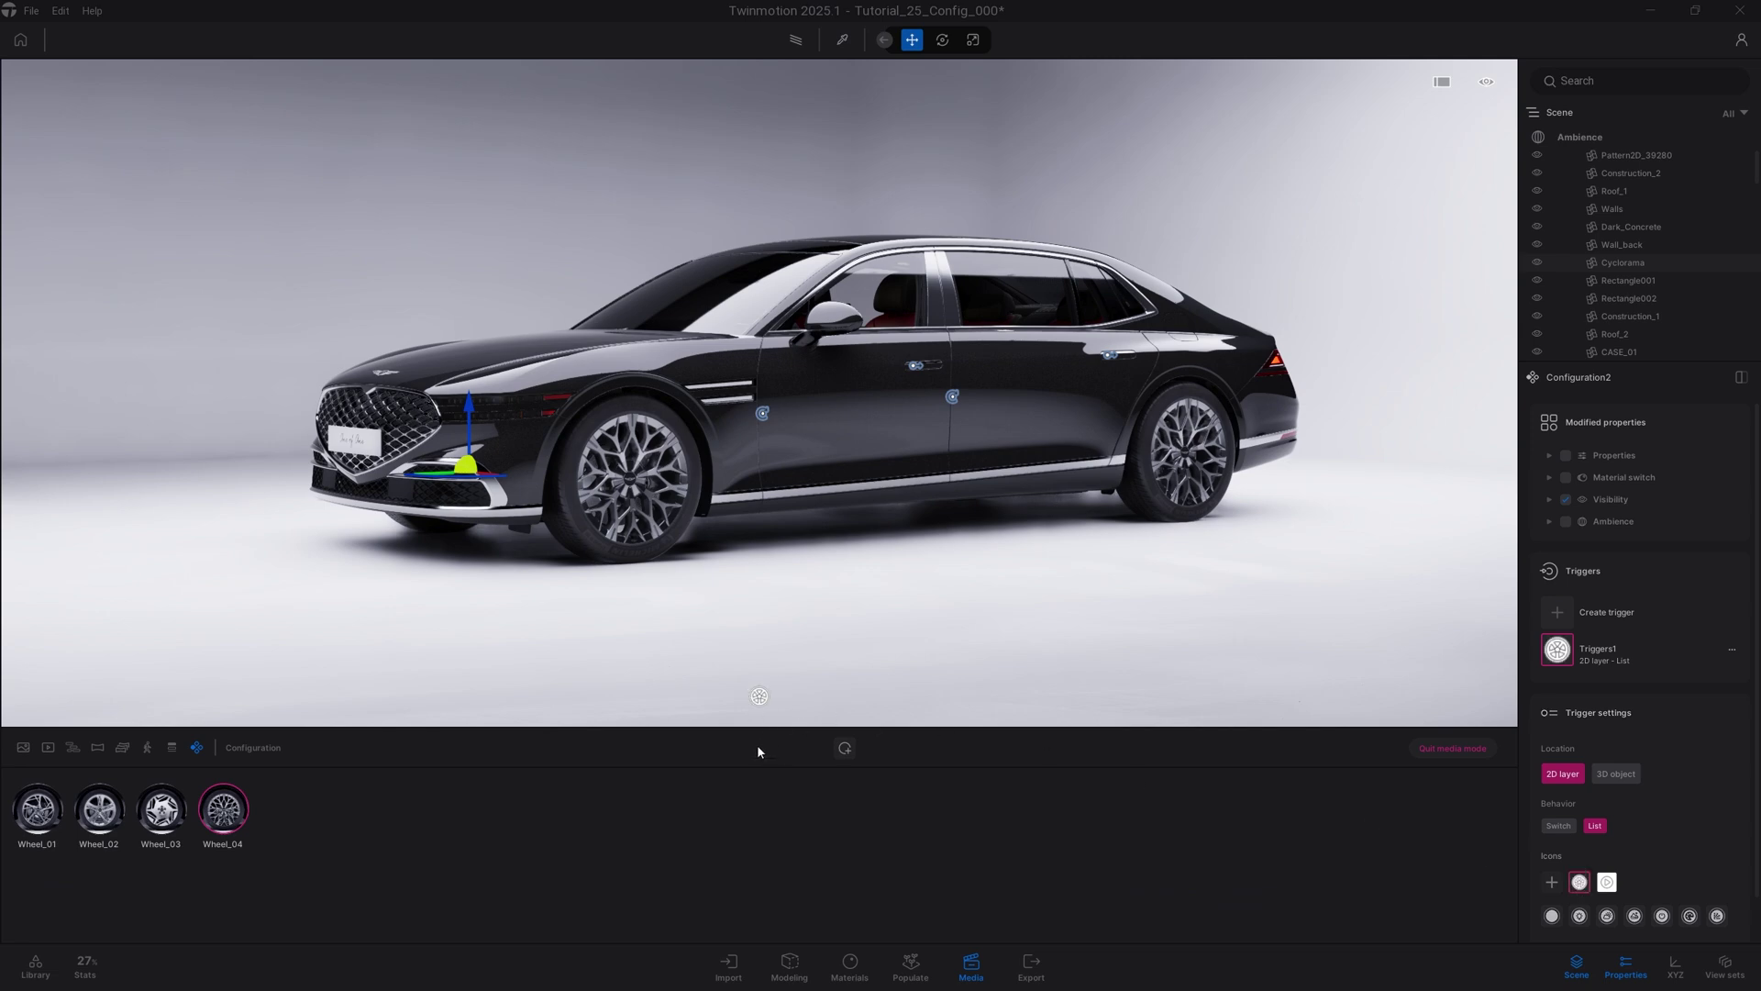
Test the wheel list trigger in the viewport and in full screen, choosing the first and third wheel designs.
click(761, 699)
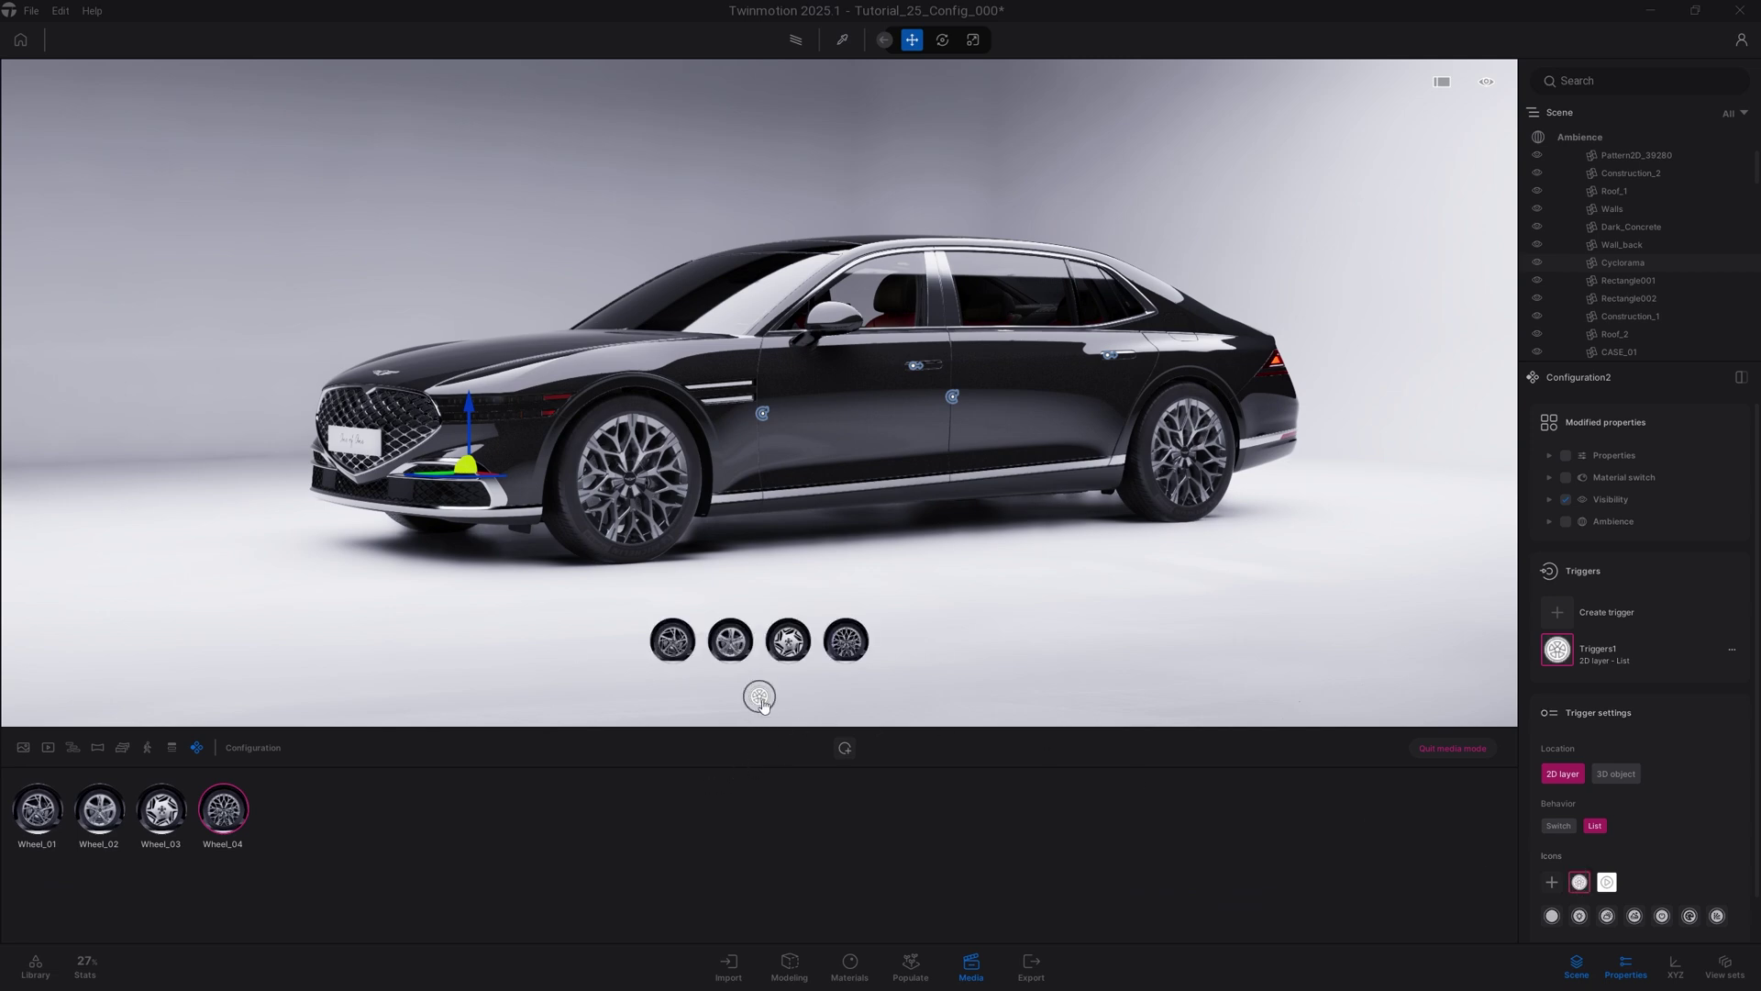
click(675, 642)
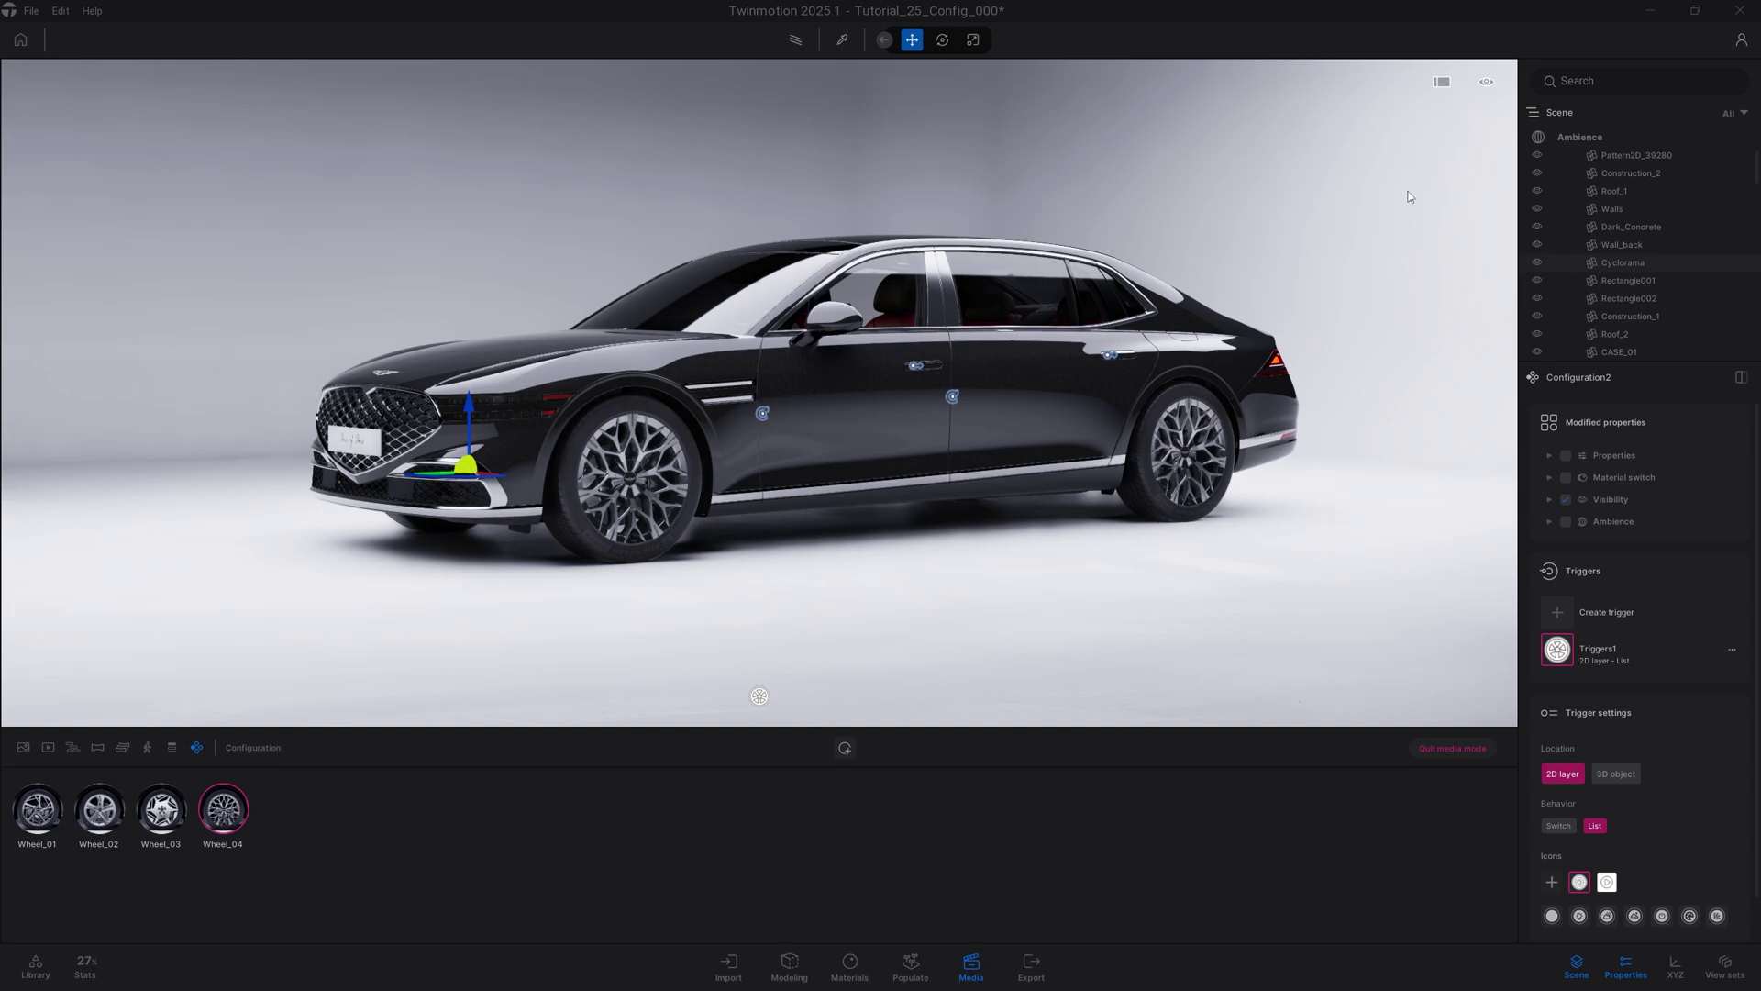
click(1443, 84)
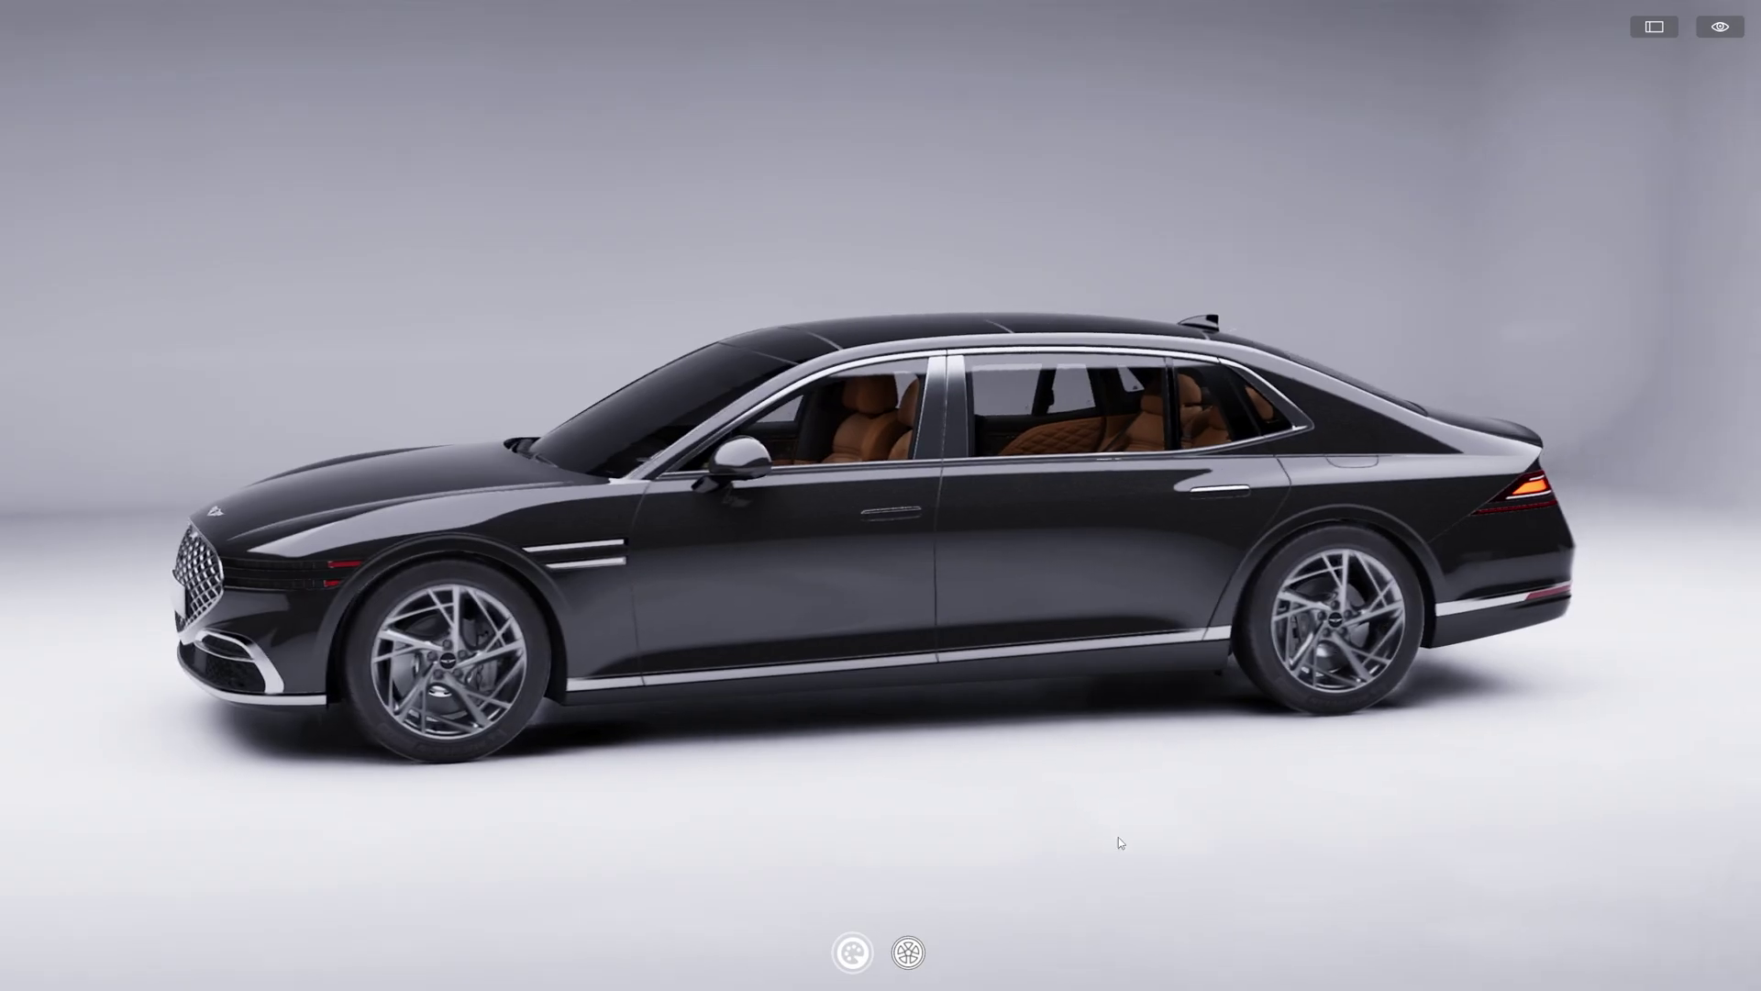
click(909, 954)
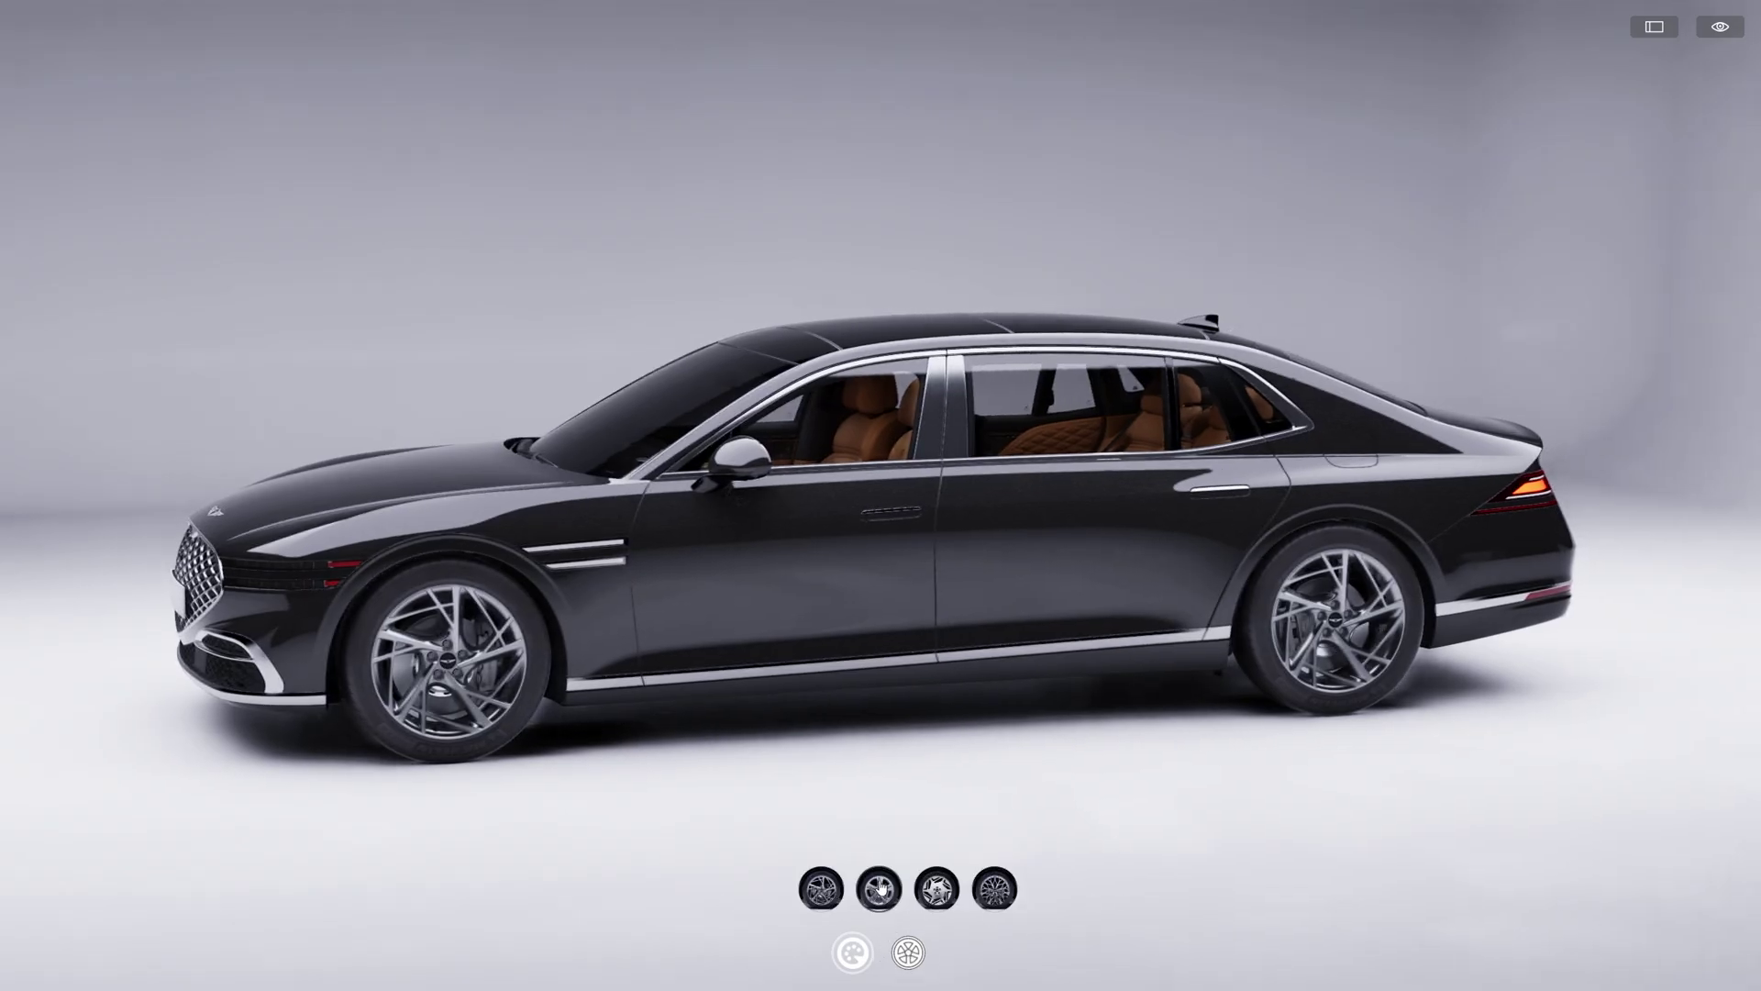
click(936, 888)
click(852, 952)
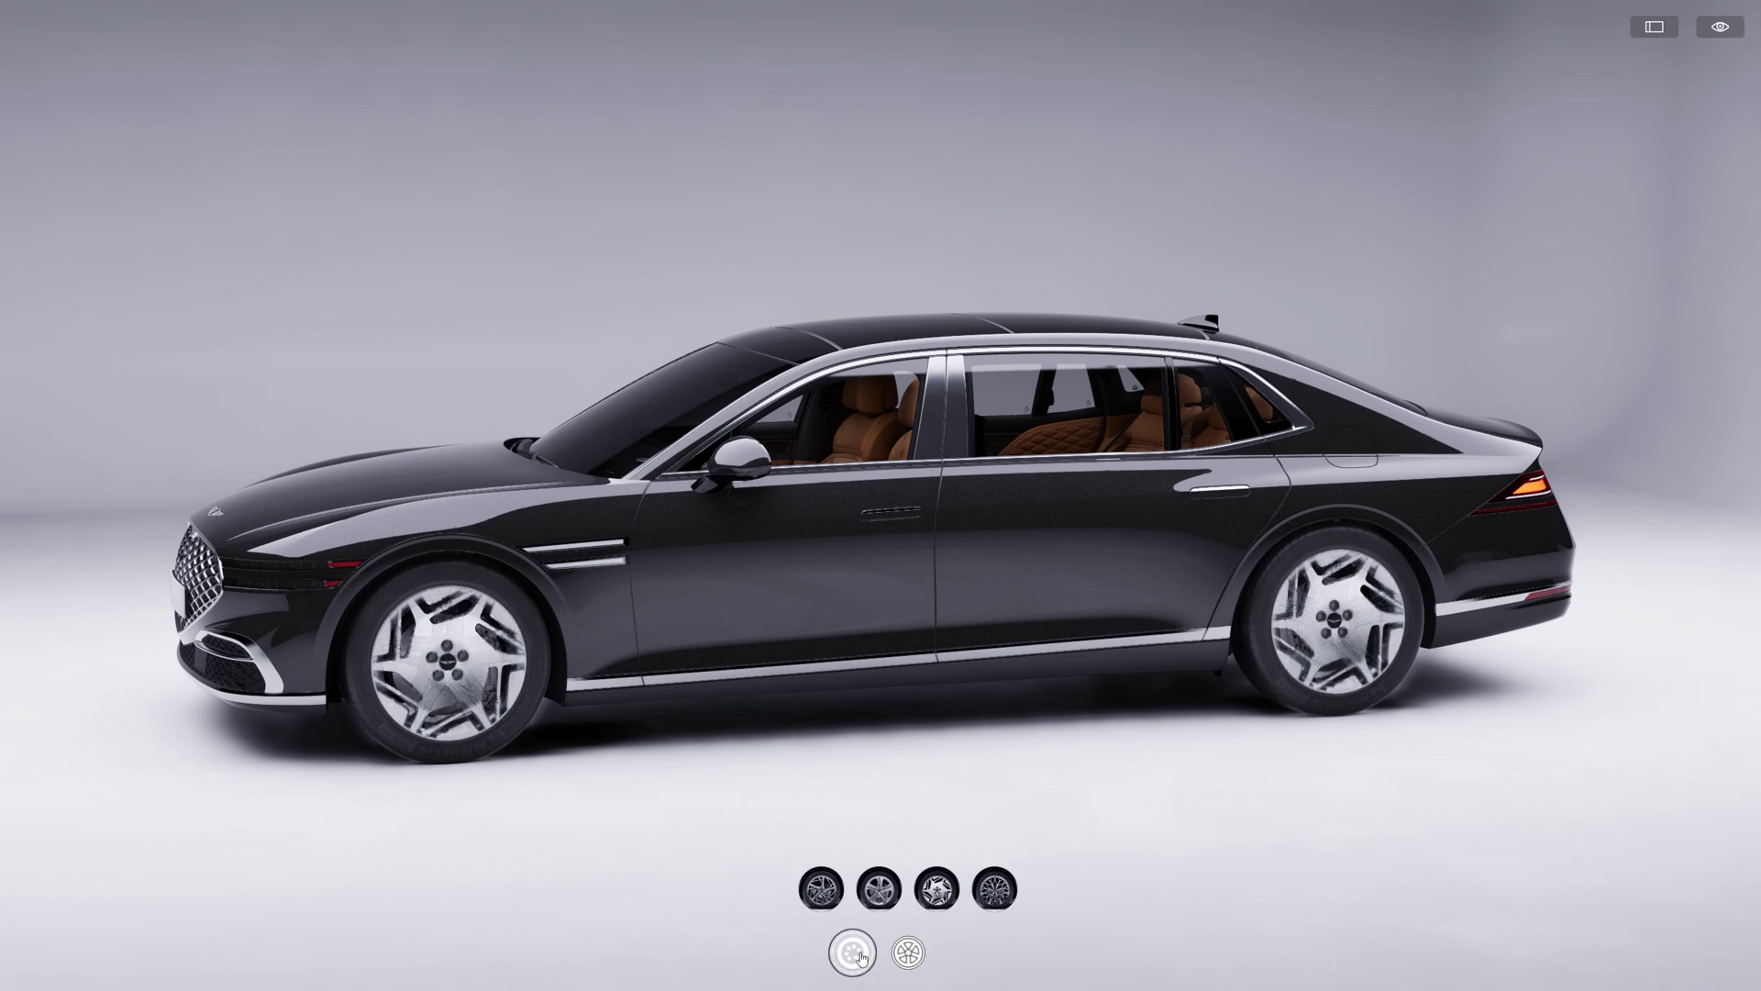
click(939, 888)
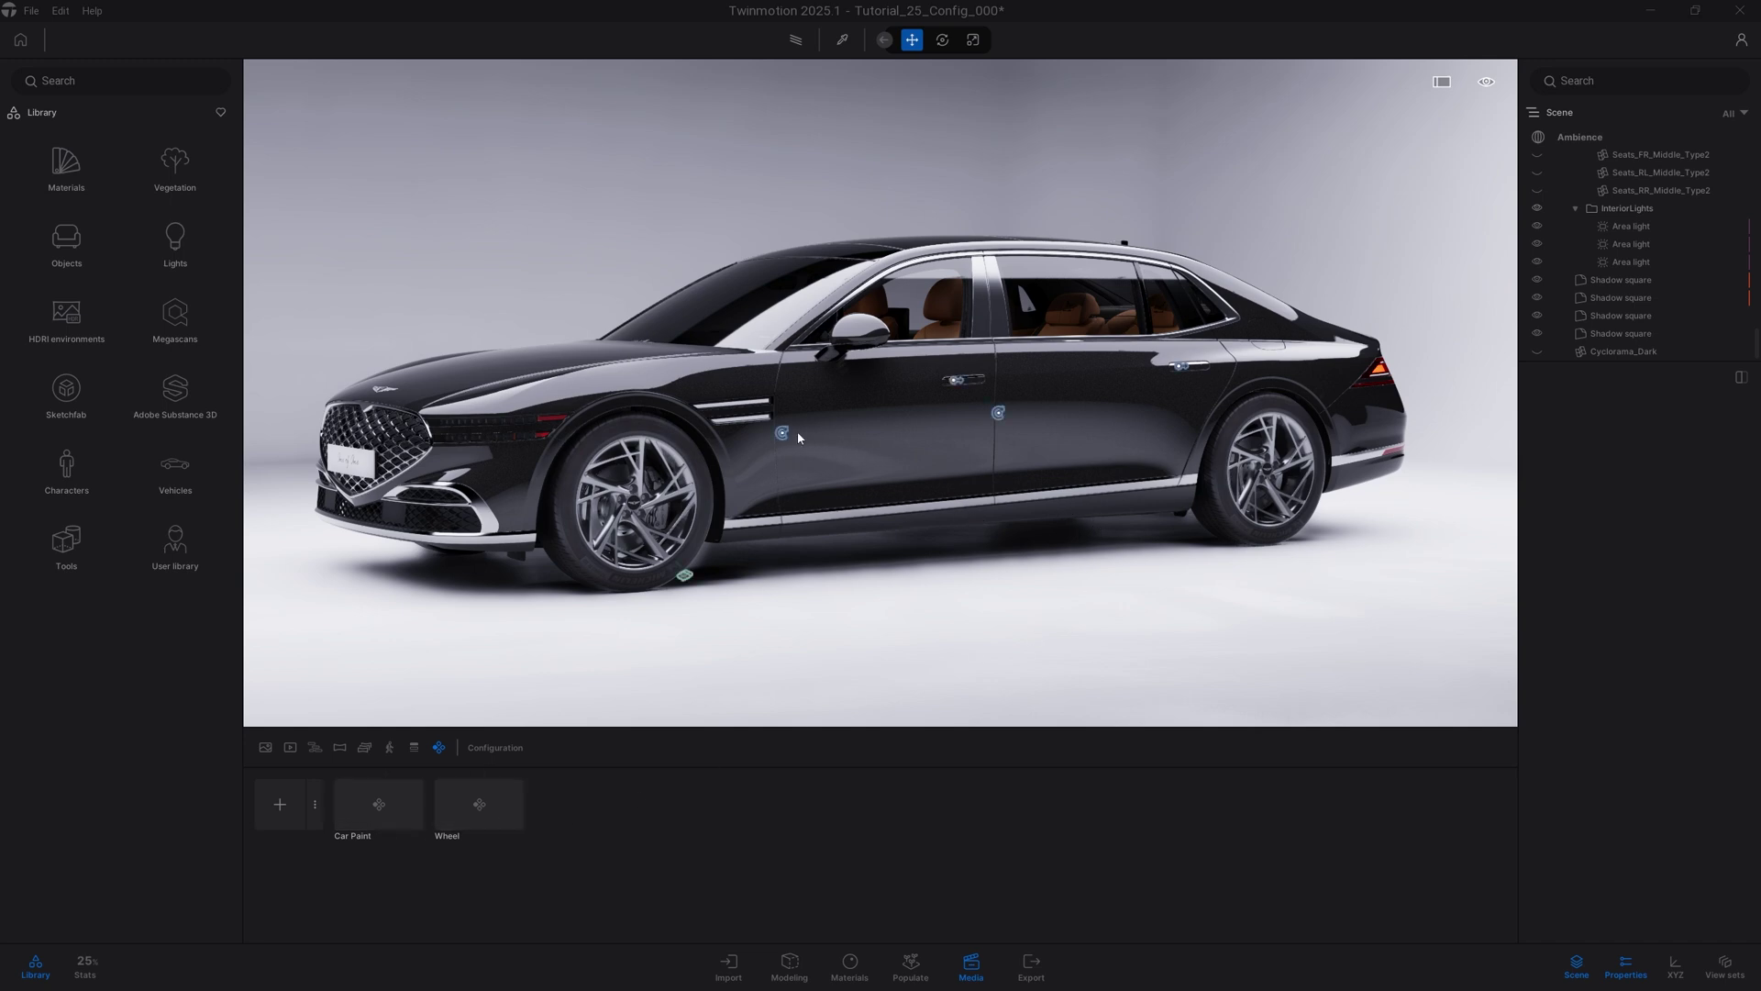
Select the front left door's rotator, Rotator_Door_FL, and play its opening animation.
click(783, 433)
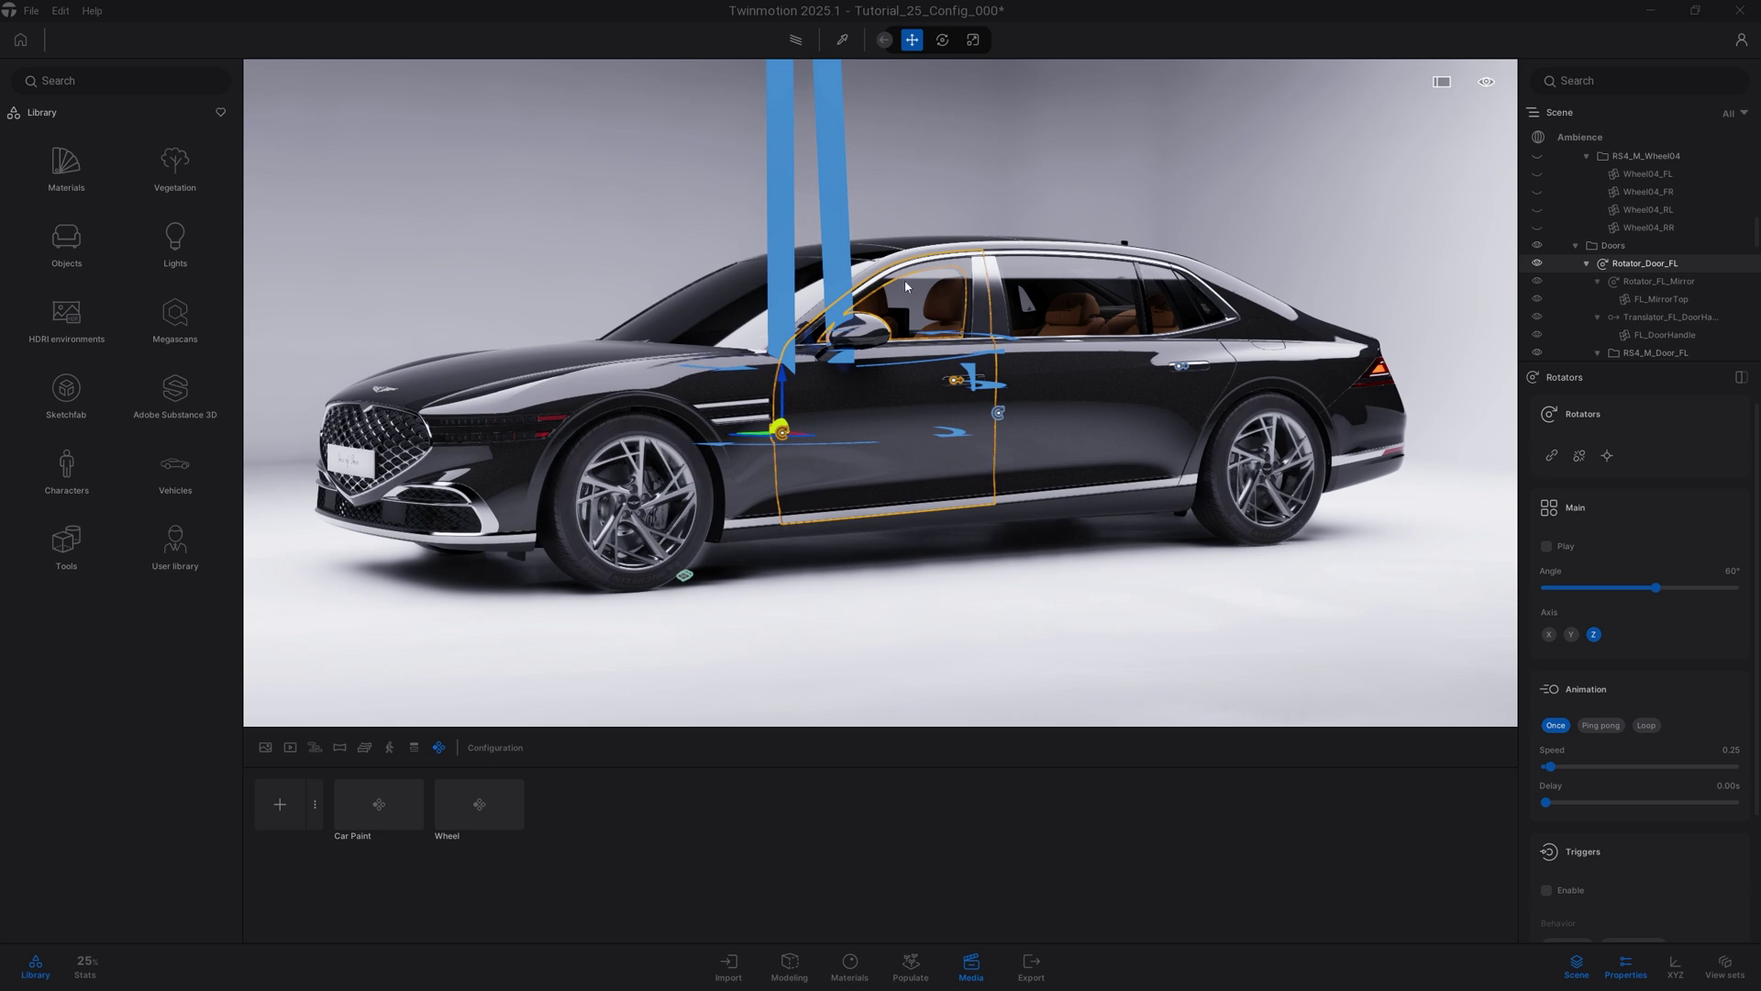
click(1548, 548)
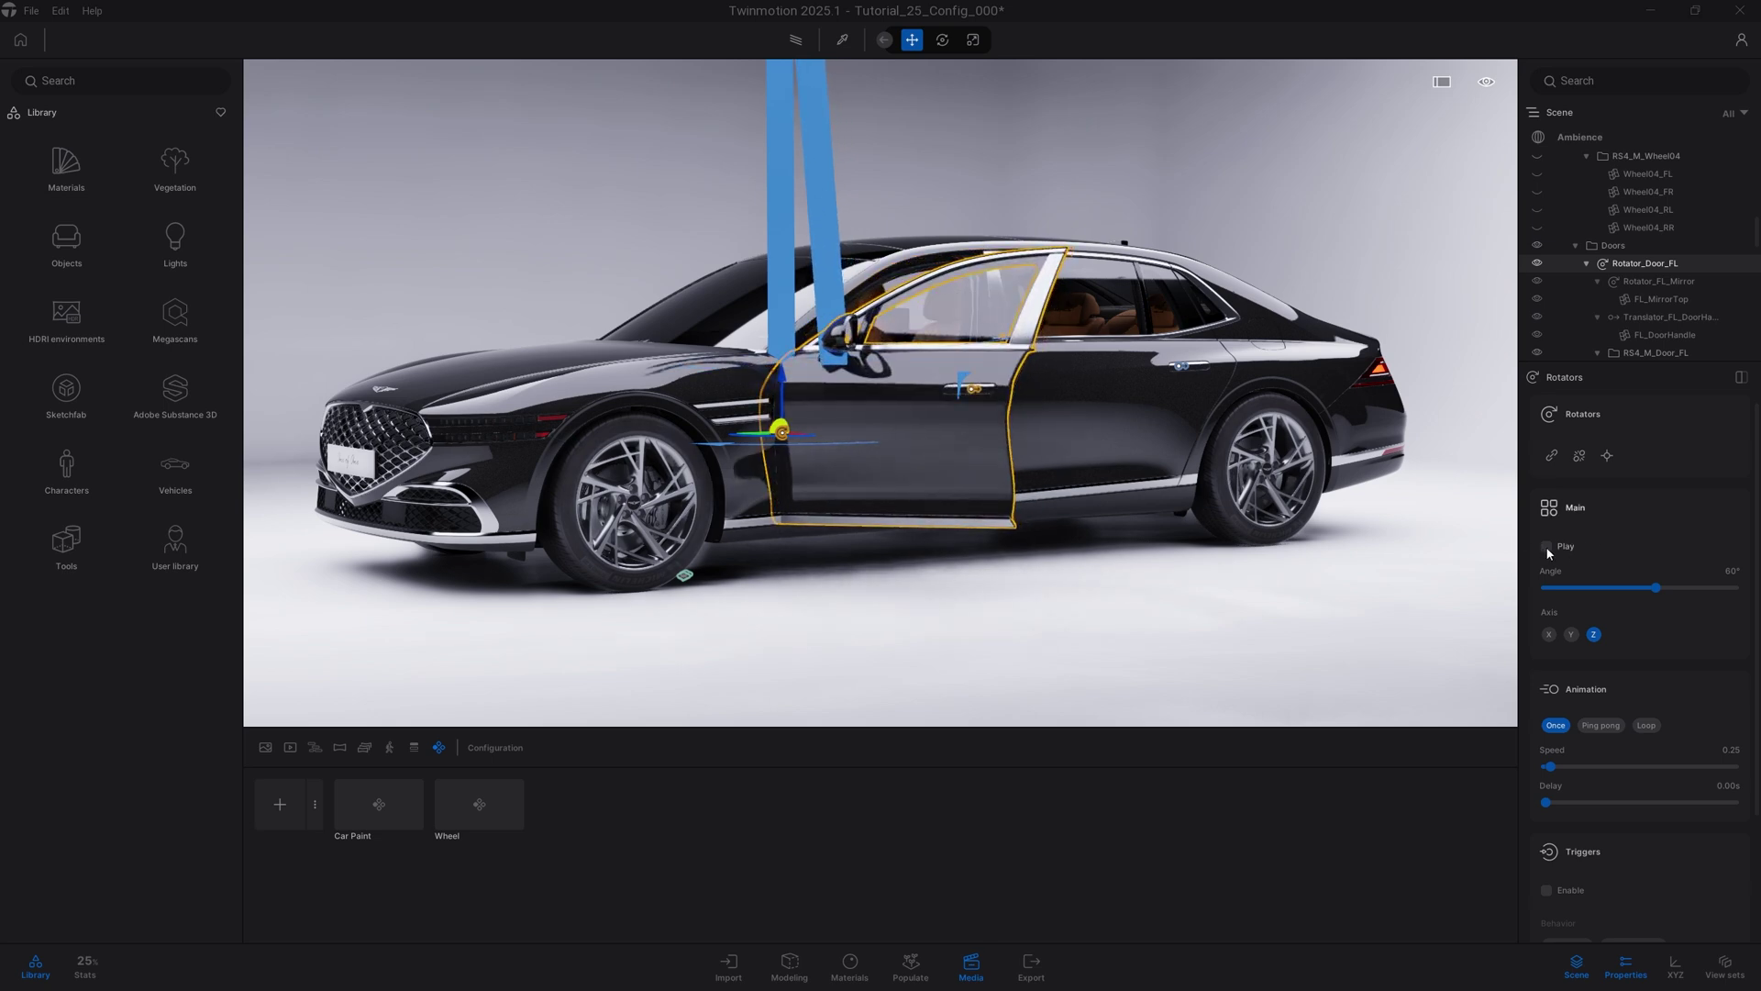
Turn off playback of the front left door's rotator to close the door, and hide the library.
click(1547, 548)
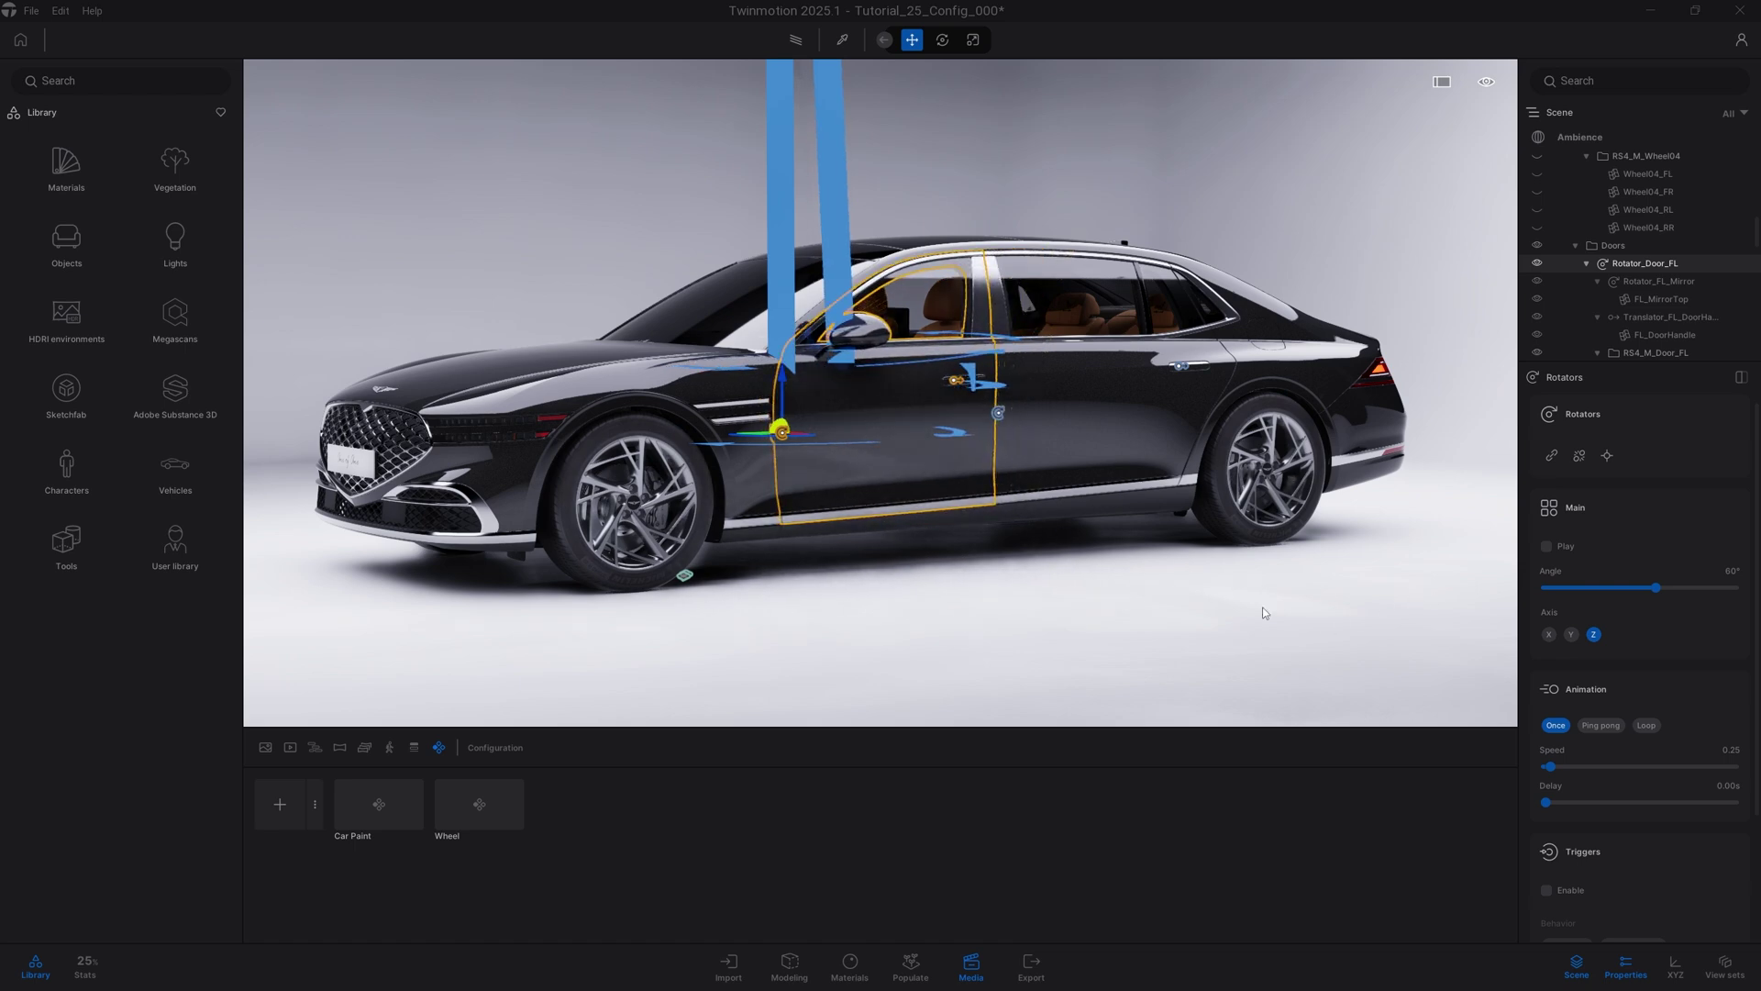
click(35, 964)
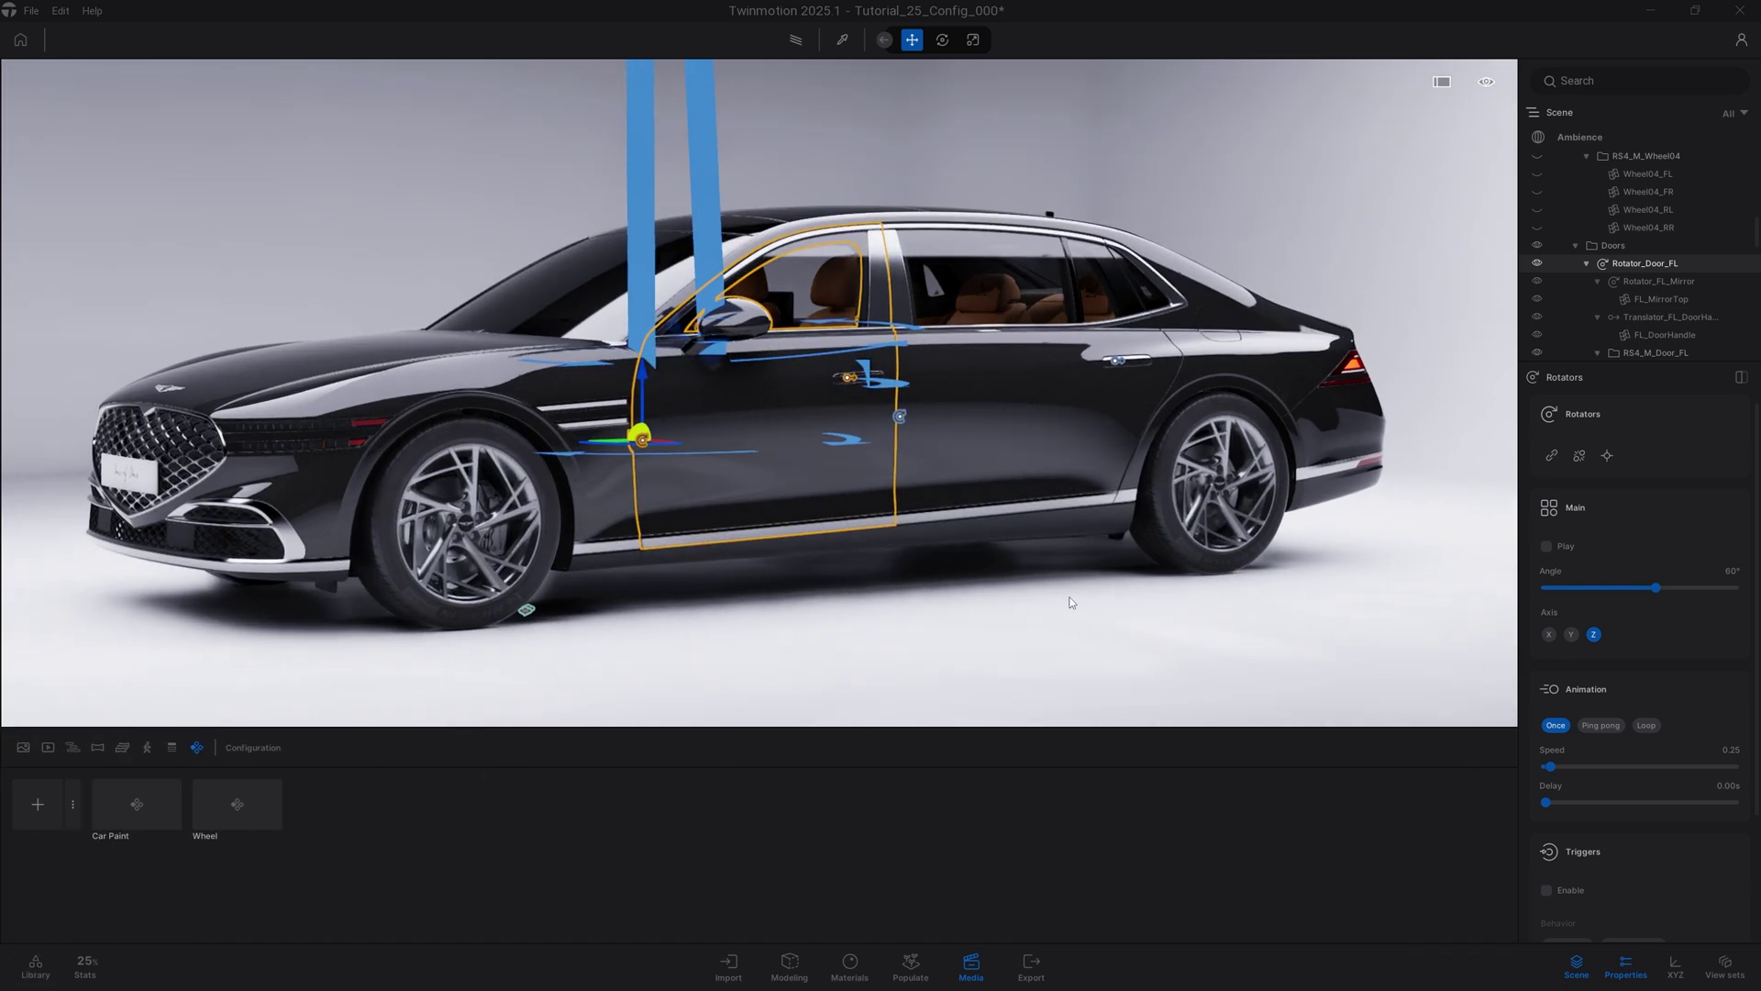
shift+middle_drag(1343, 609, 1063, 644)
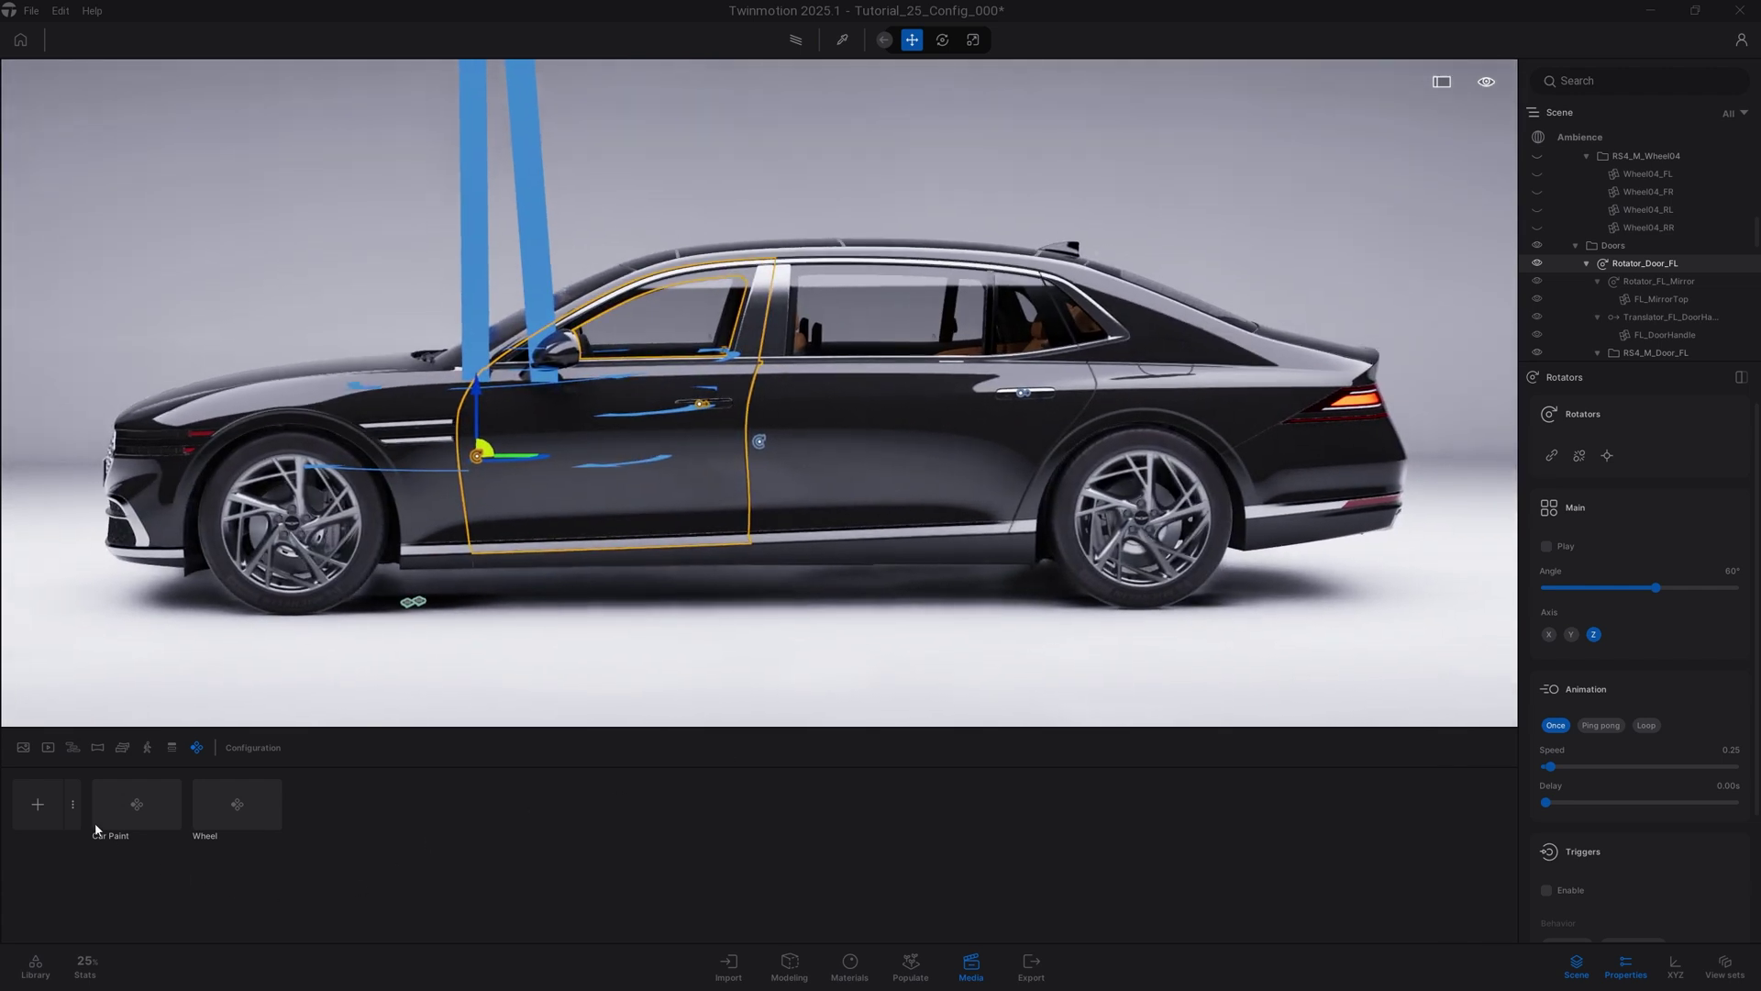
Create a new configuration of the Properties type and name its first state Door Closed.
click(74, 806)
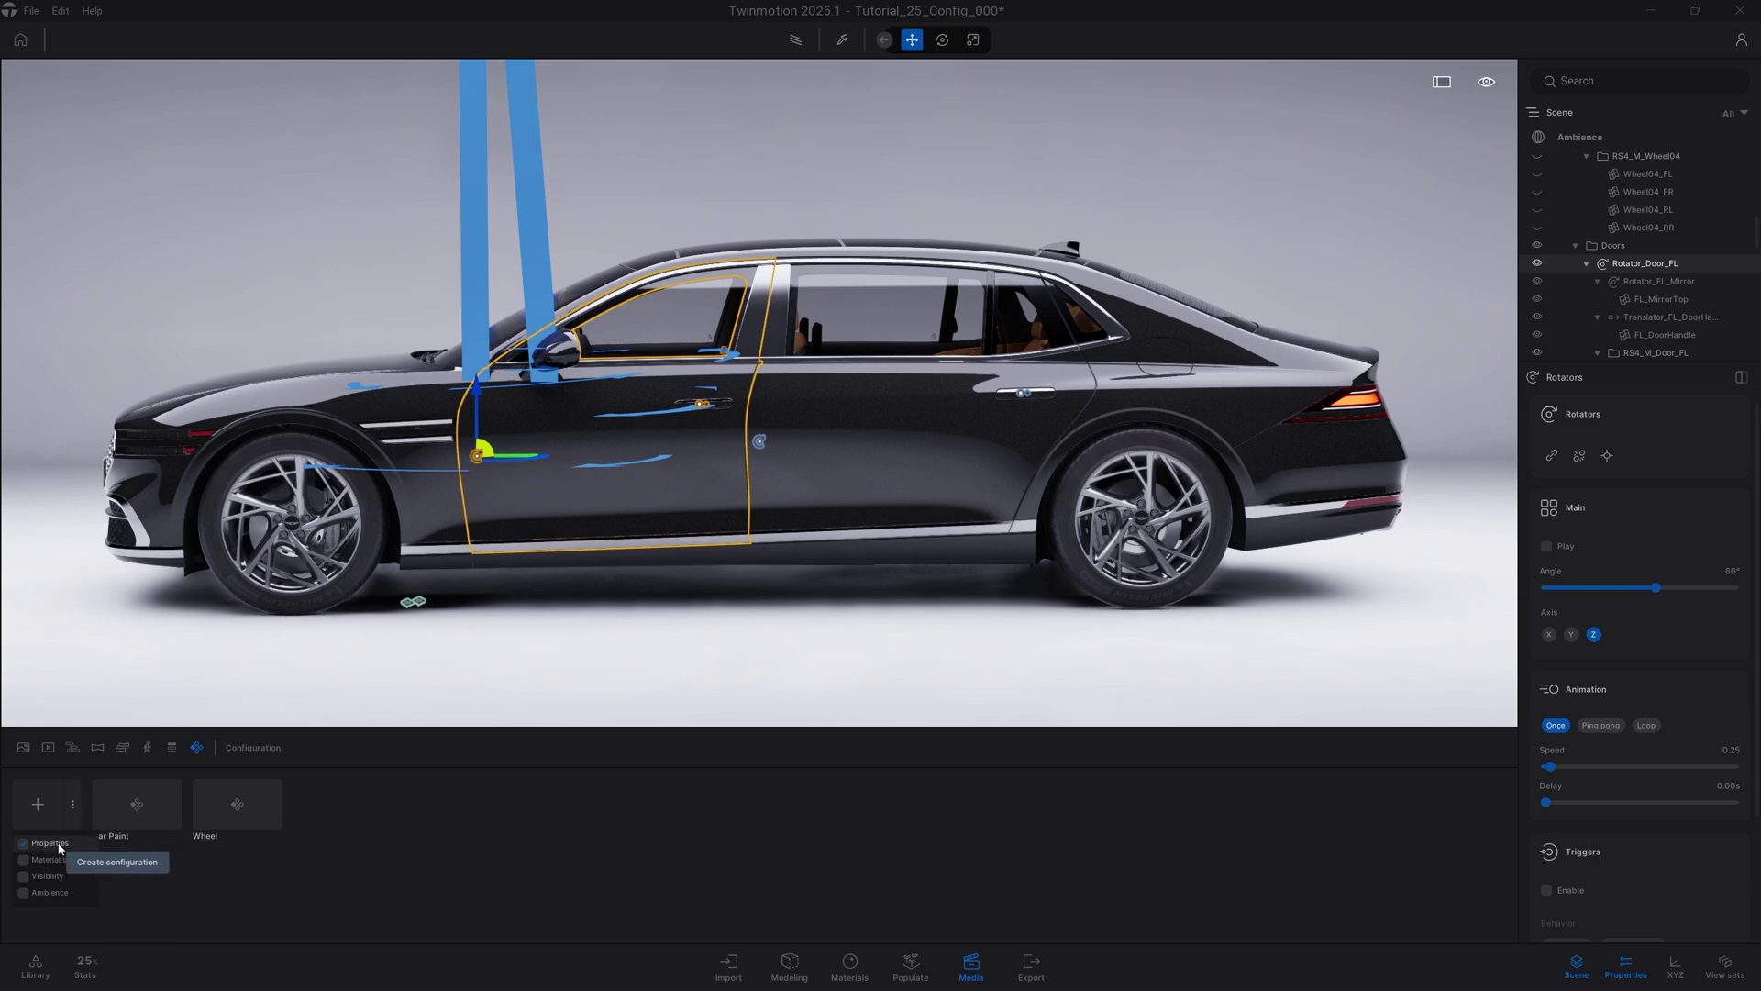
click(55, 844)
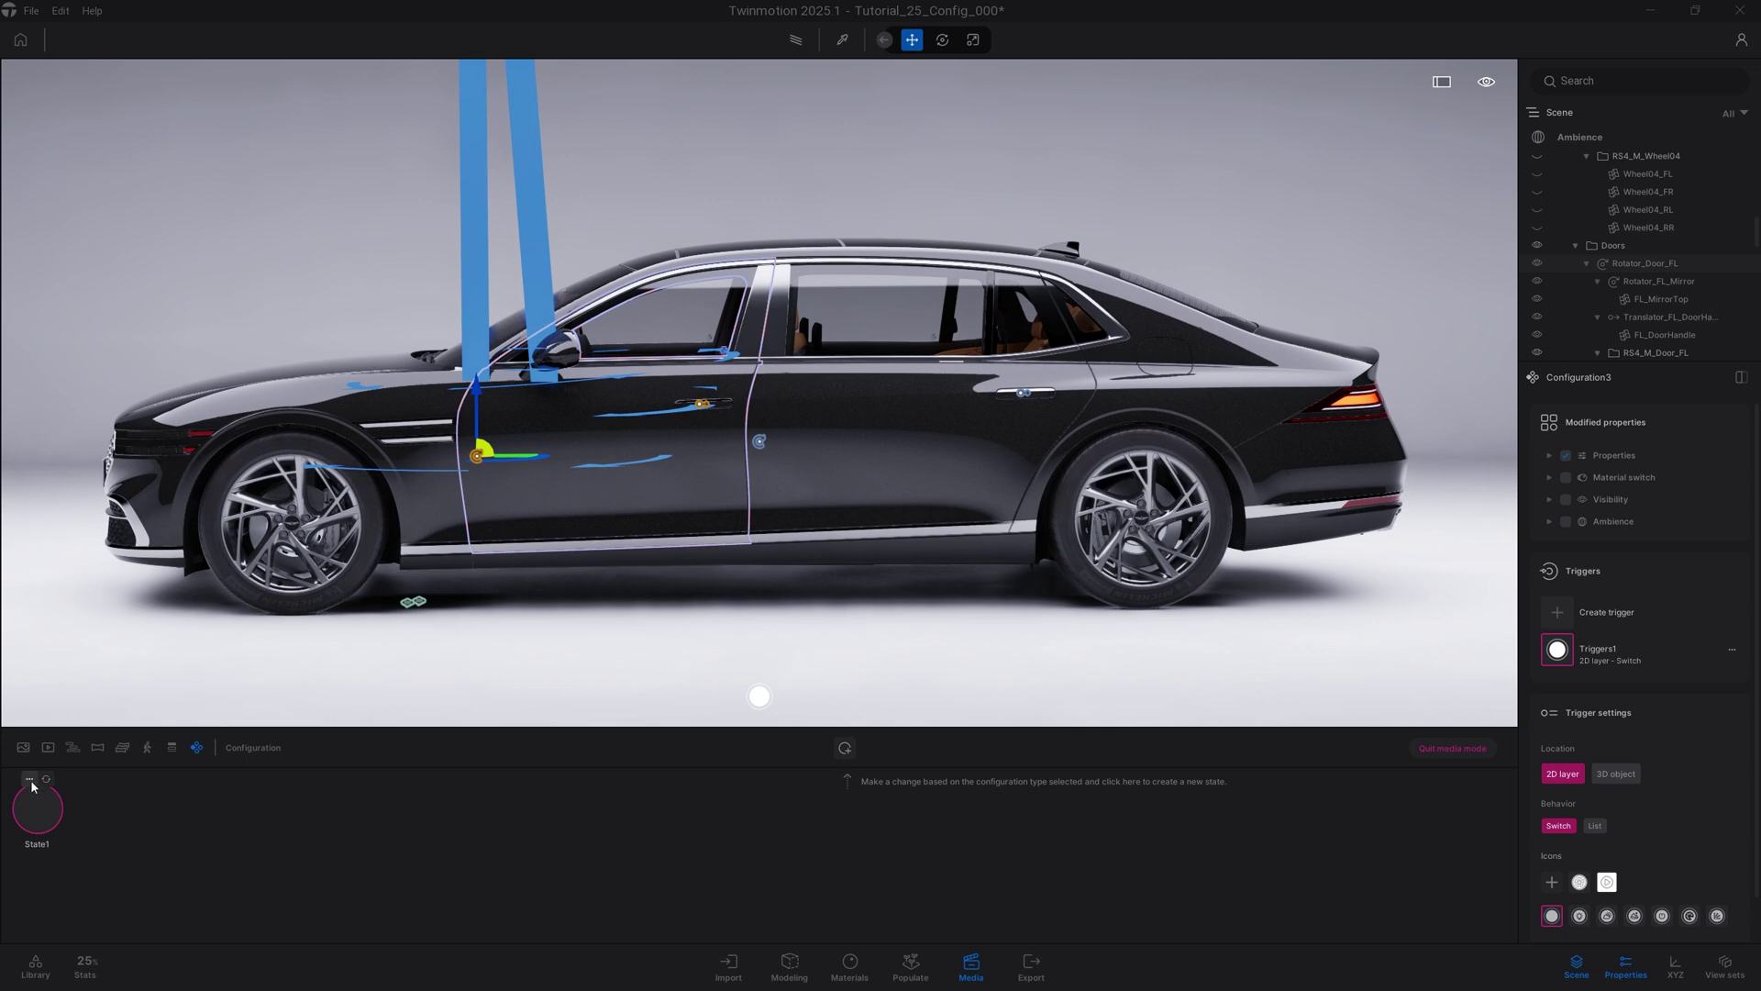
double_click(42, 798)
key(Return)
Play the Rotator_Door_FL animation, capture it as a second configuration state and name that state Door Open.
click(1647, 264)
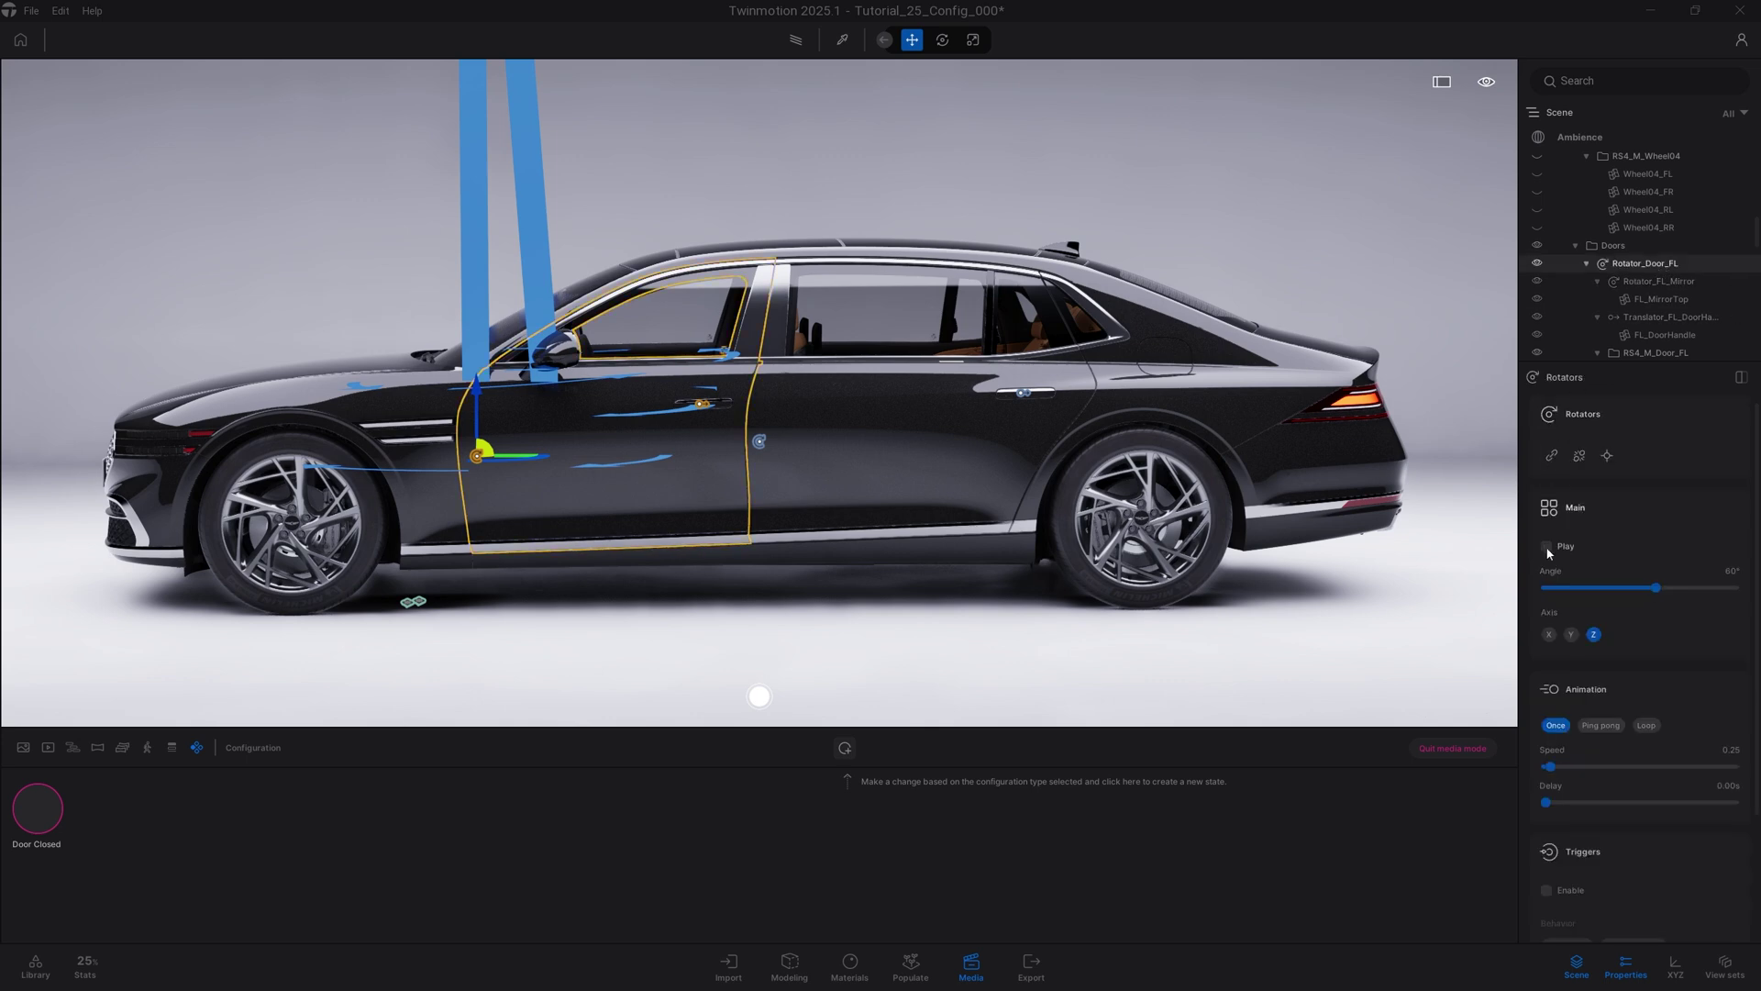
click(1547, 546)
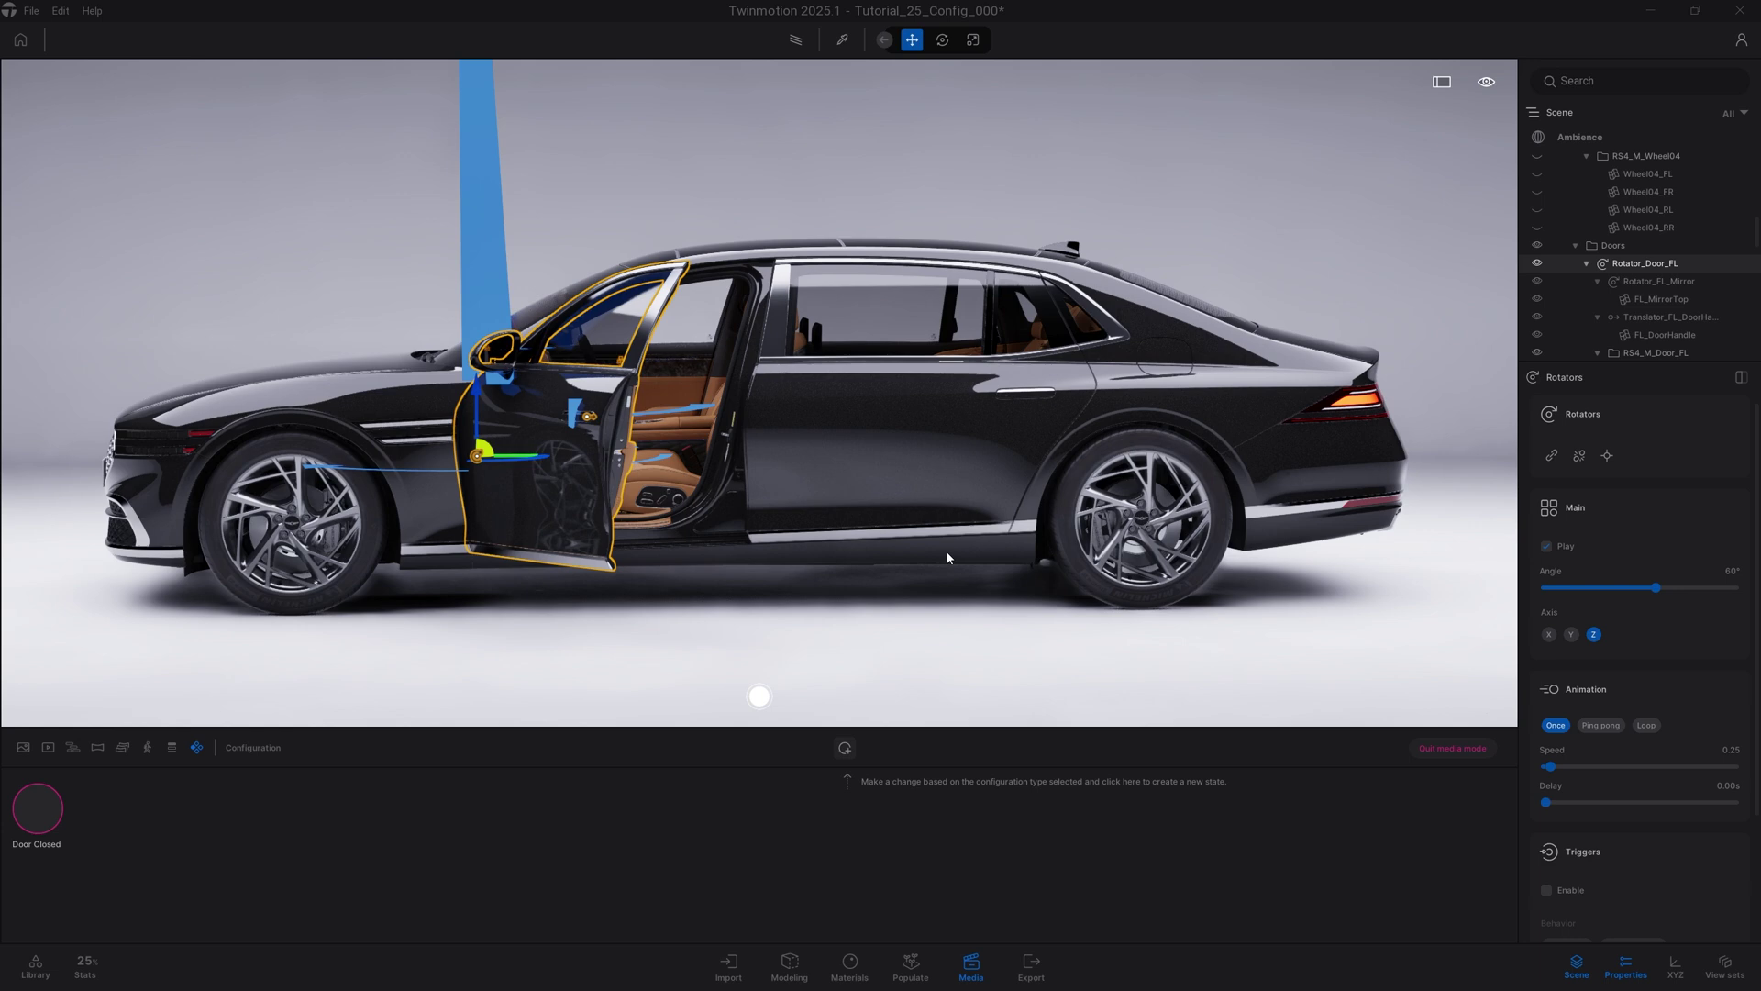
click(844, 745)
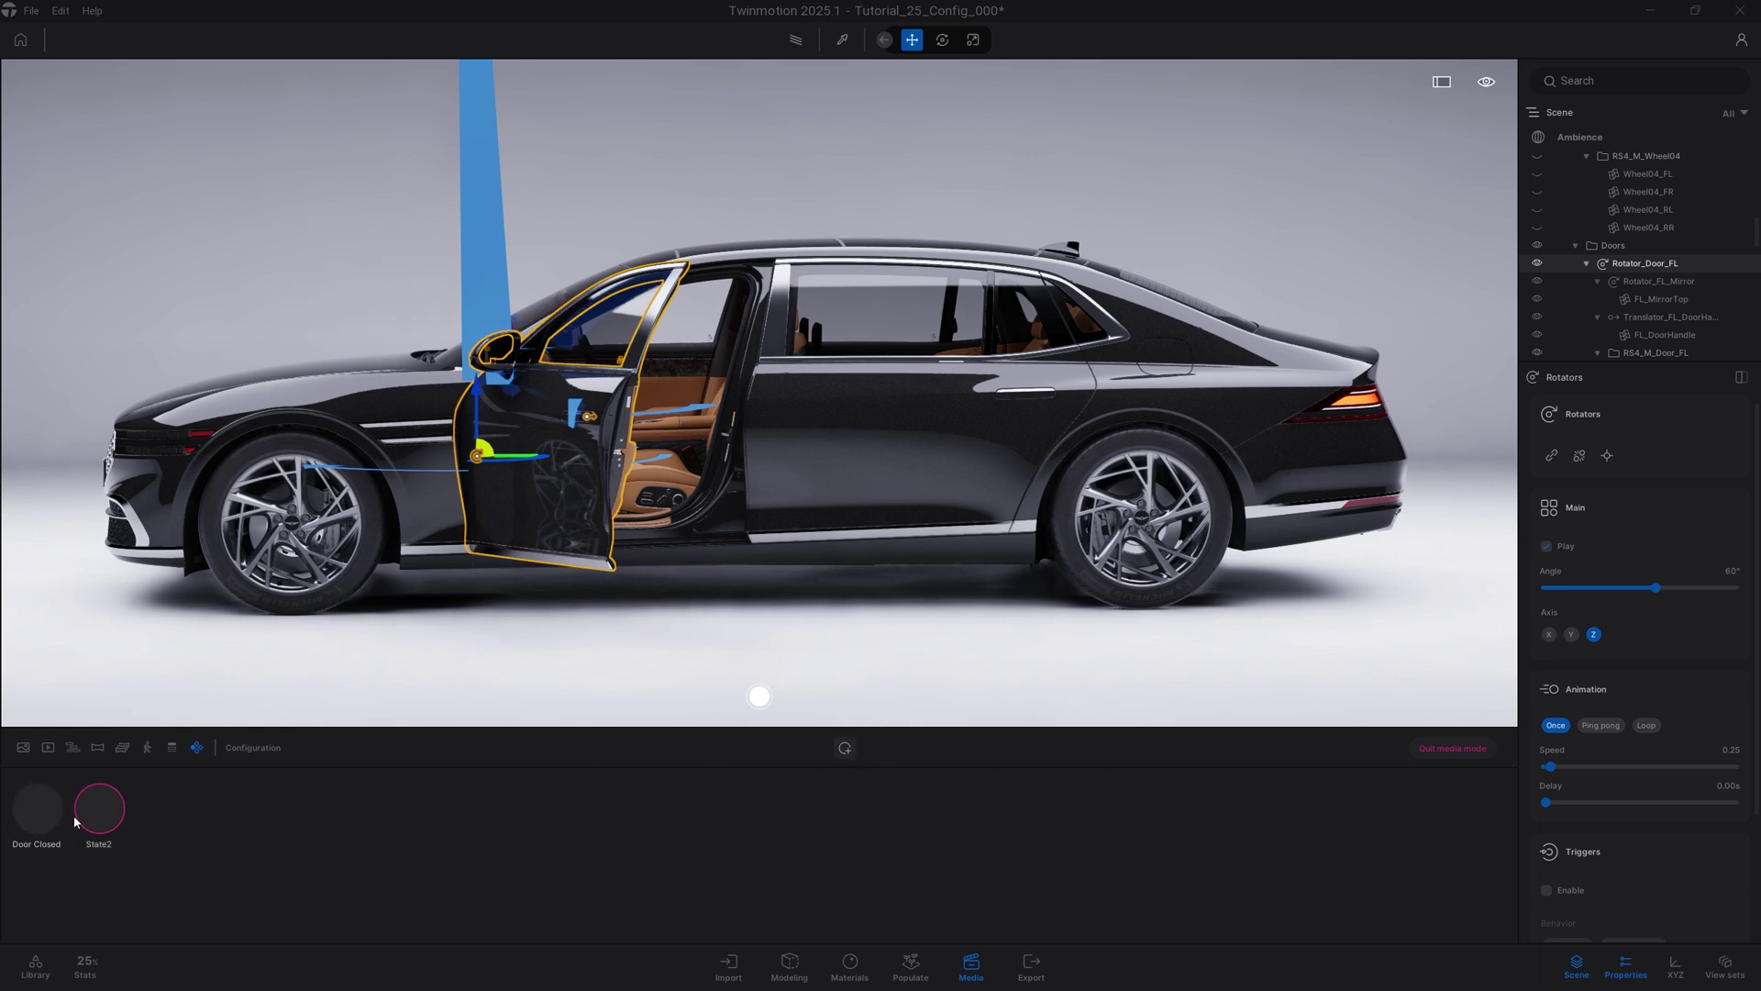
click(93, 787)
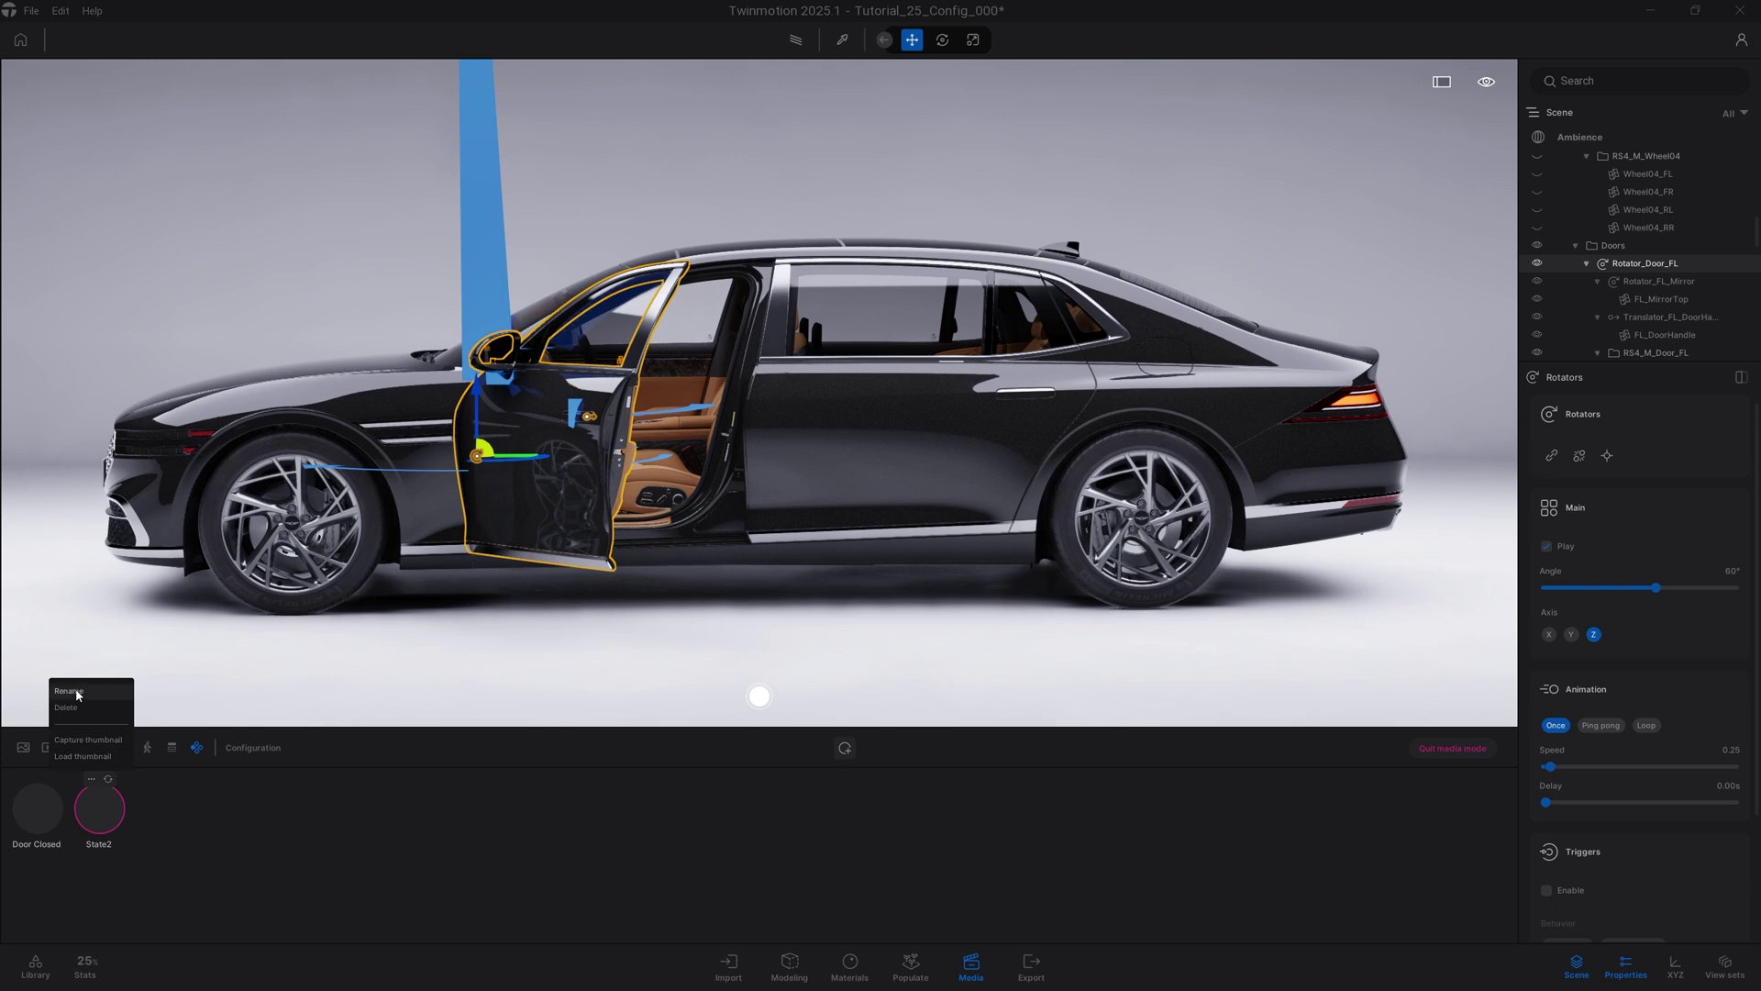
click(77, 695)
text(Door Open)
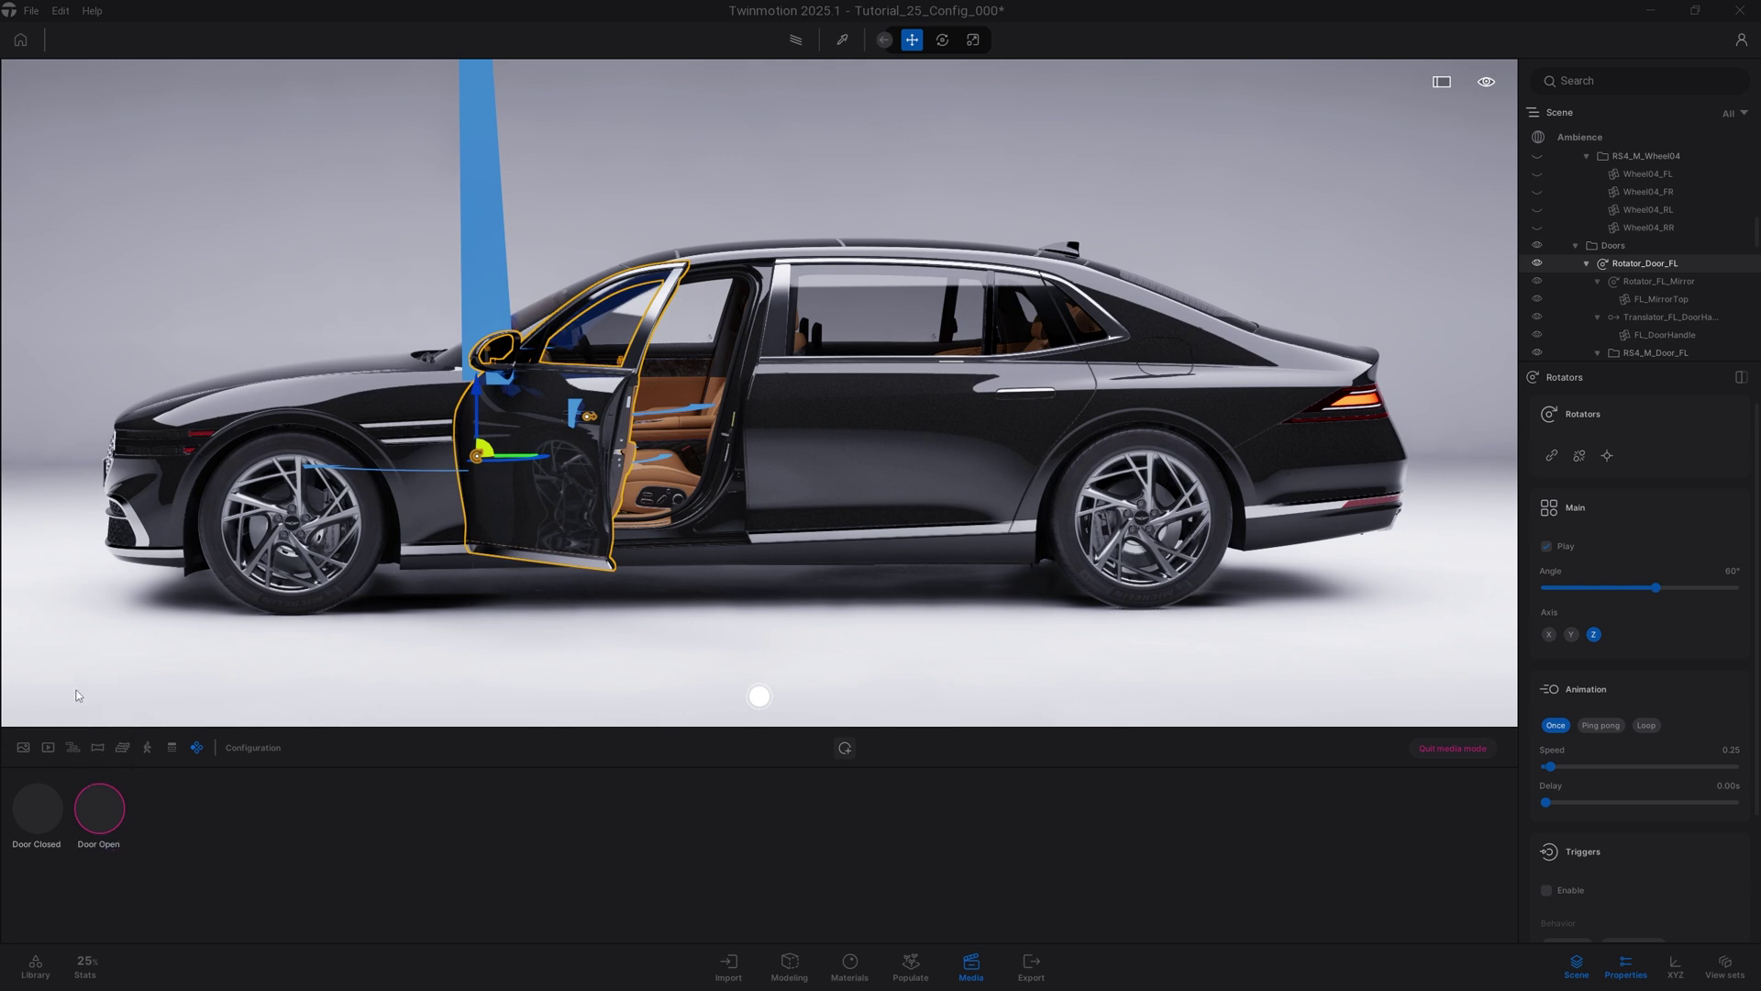
Test the Door Closed and Door Open states, first from the state list and then with the viewport trigger.
click(37, 808)
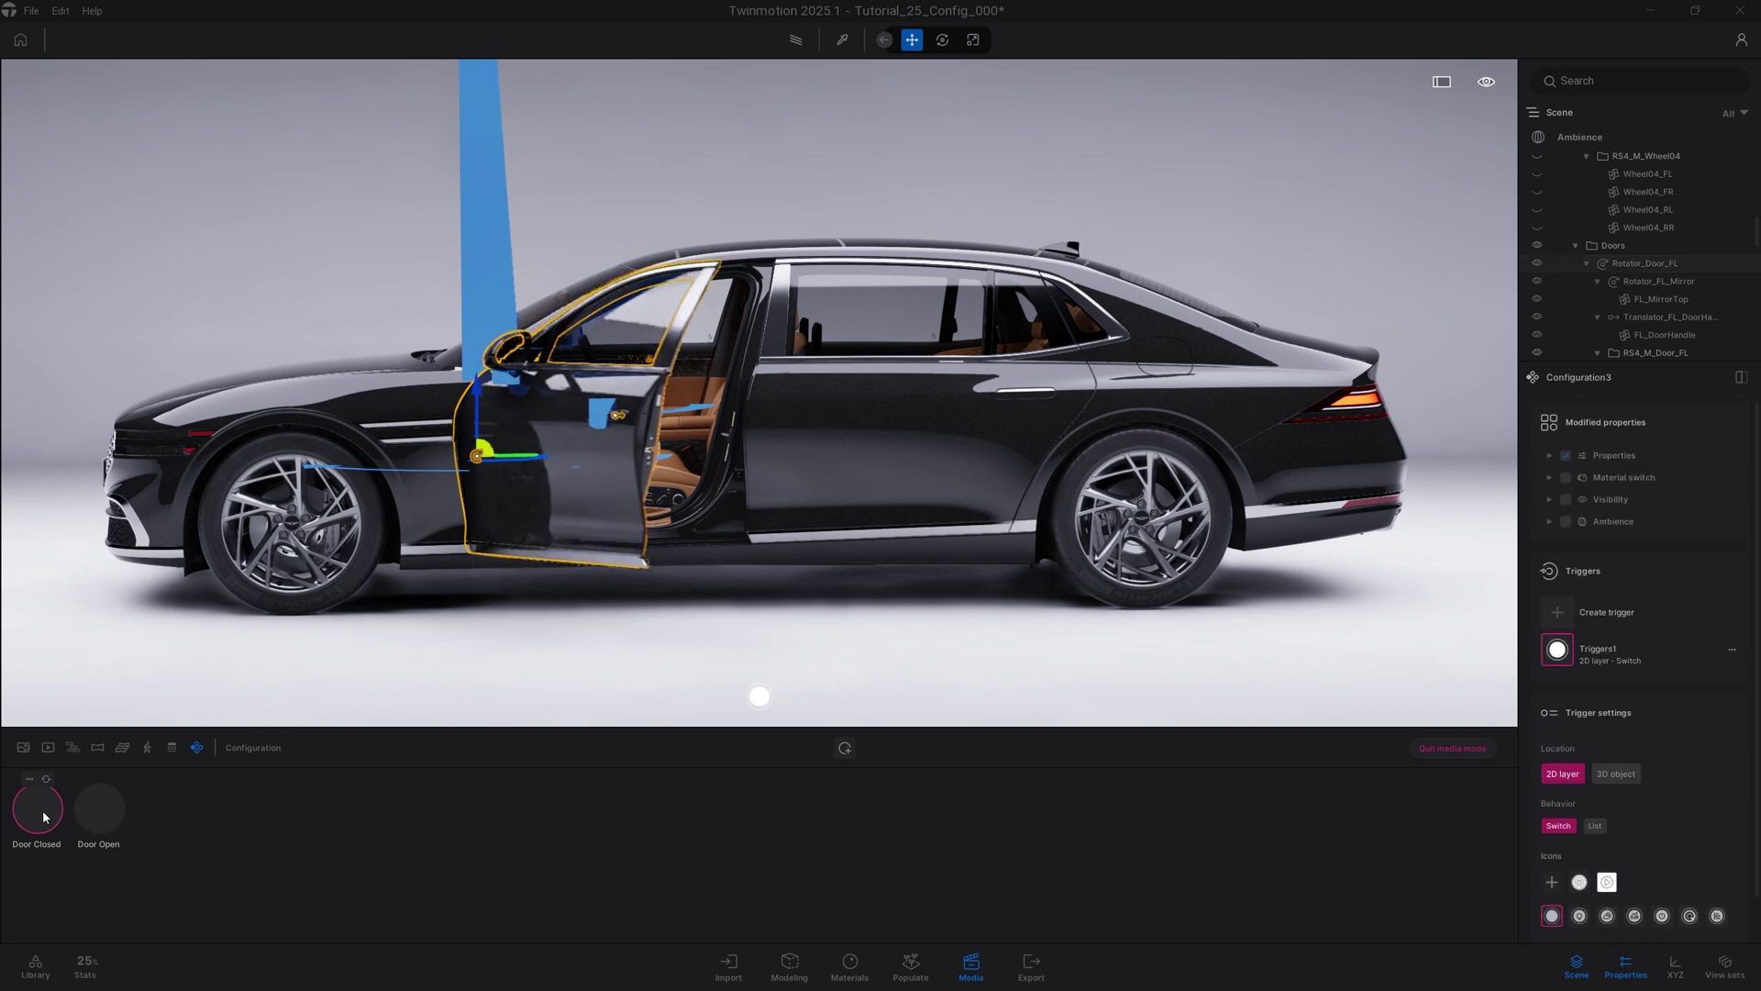
click(82, 822)
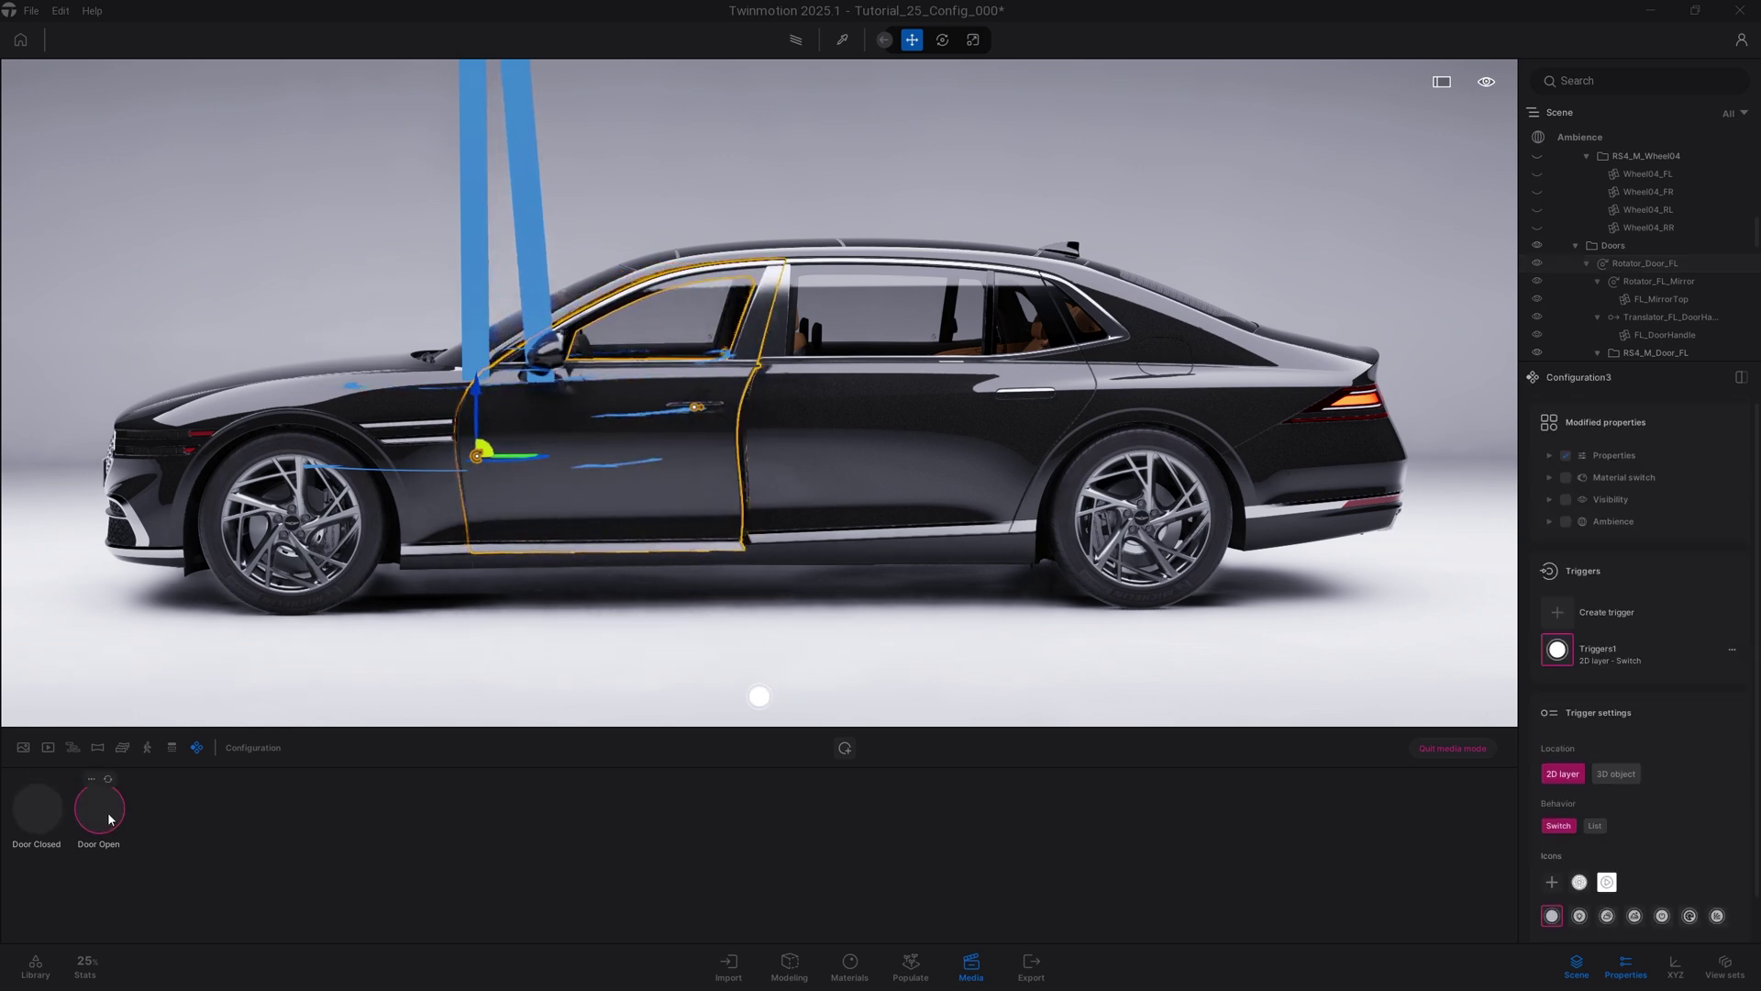
click(57, 820)
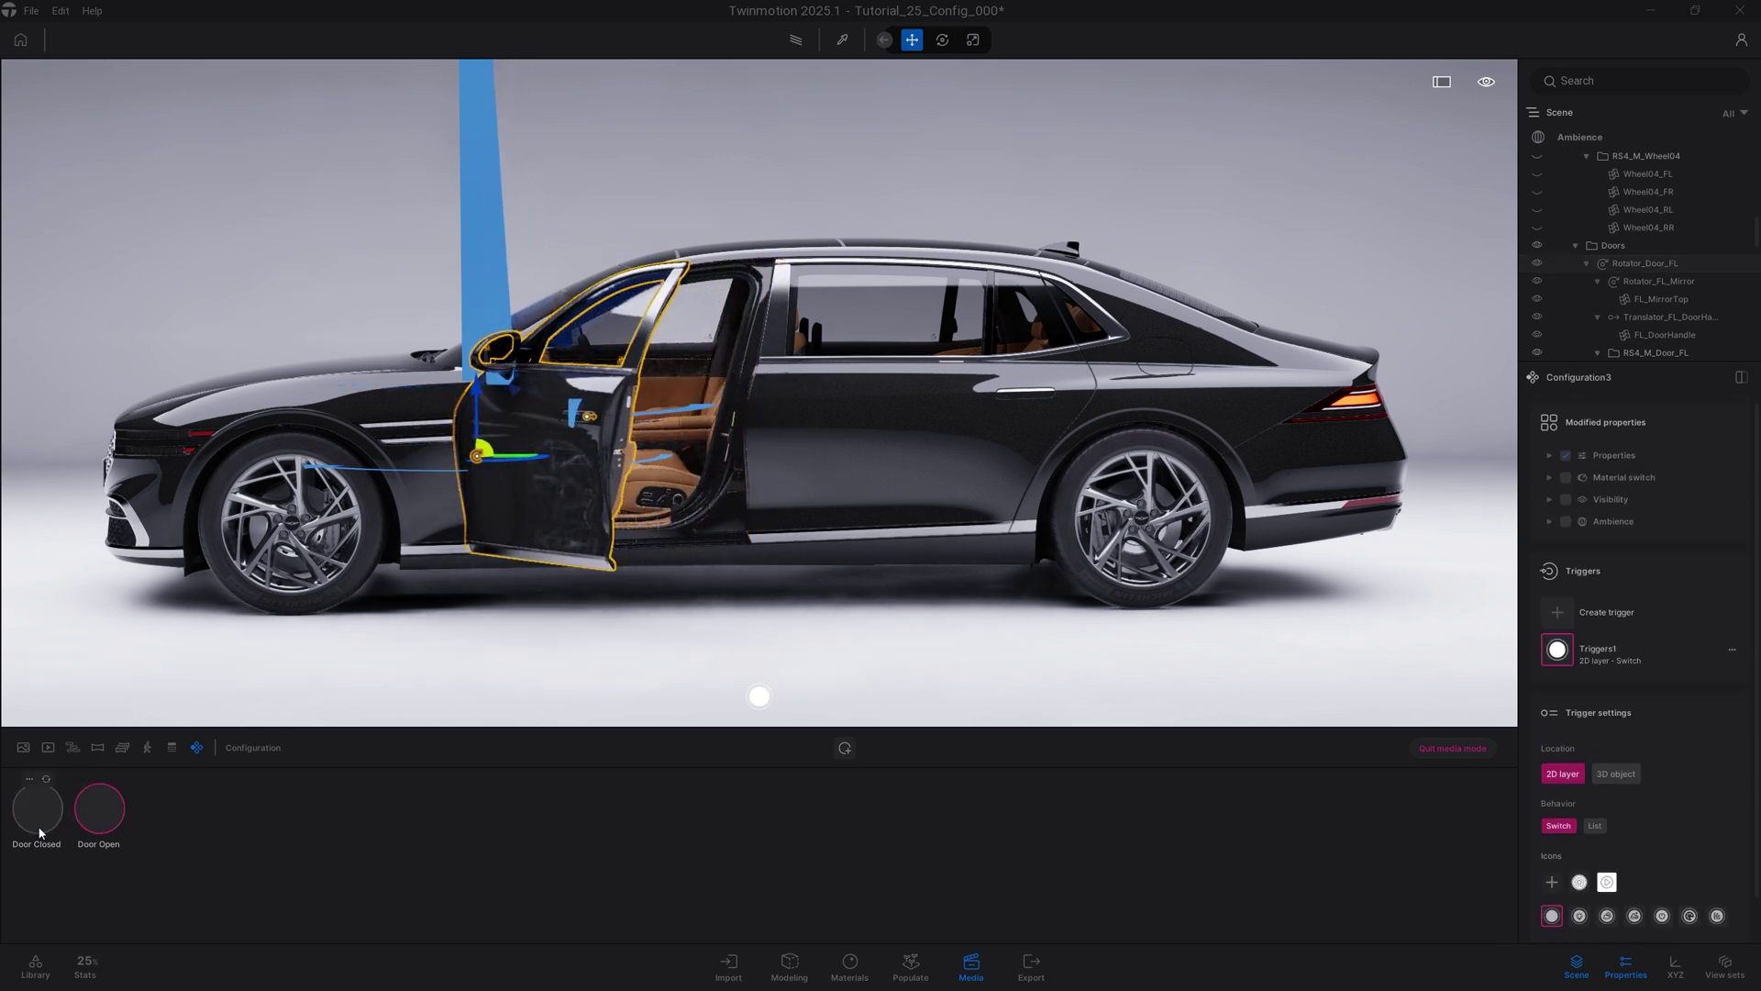
click(762, 702)
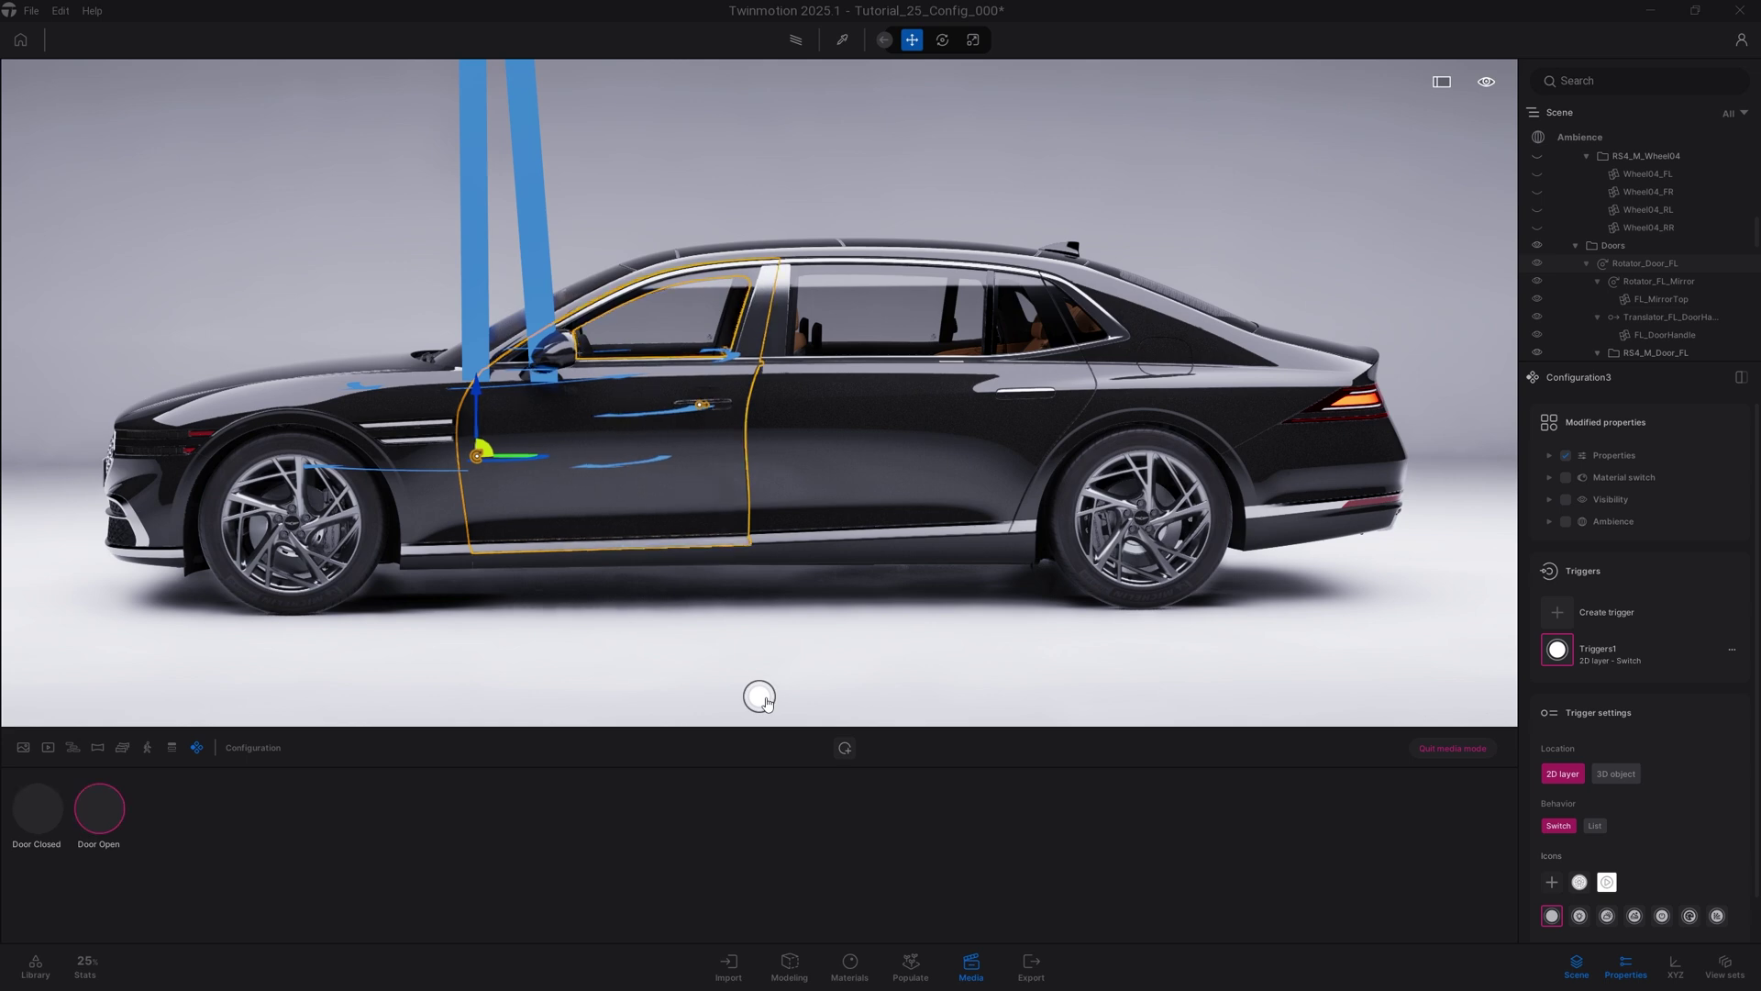
click(758, 699)
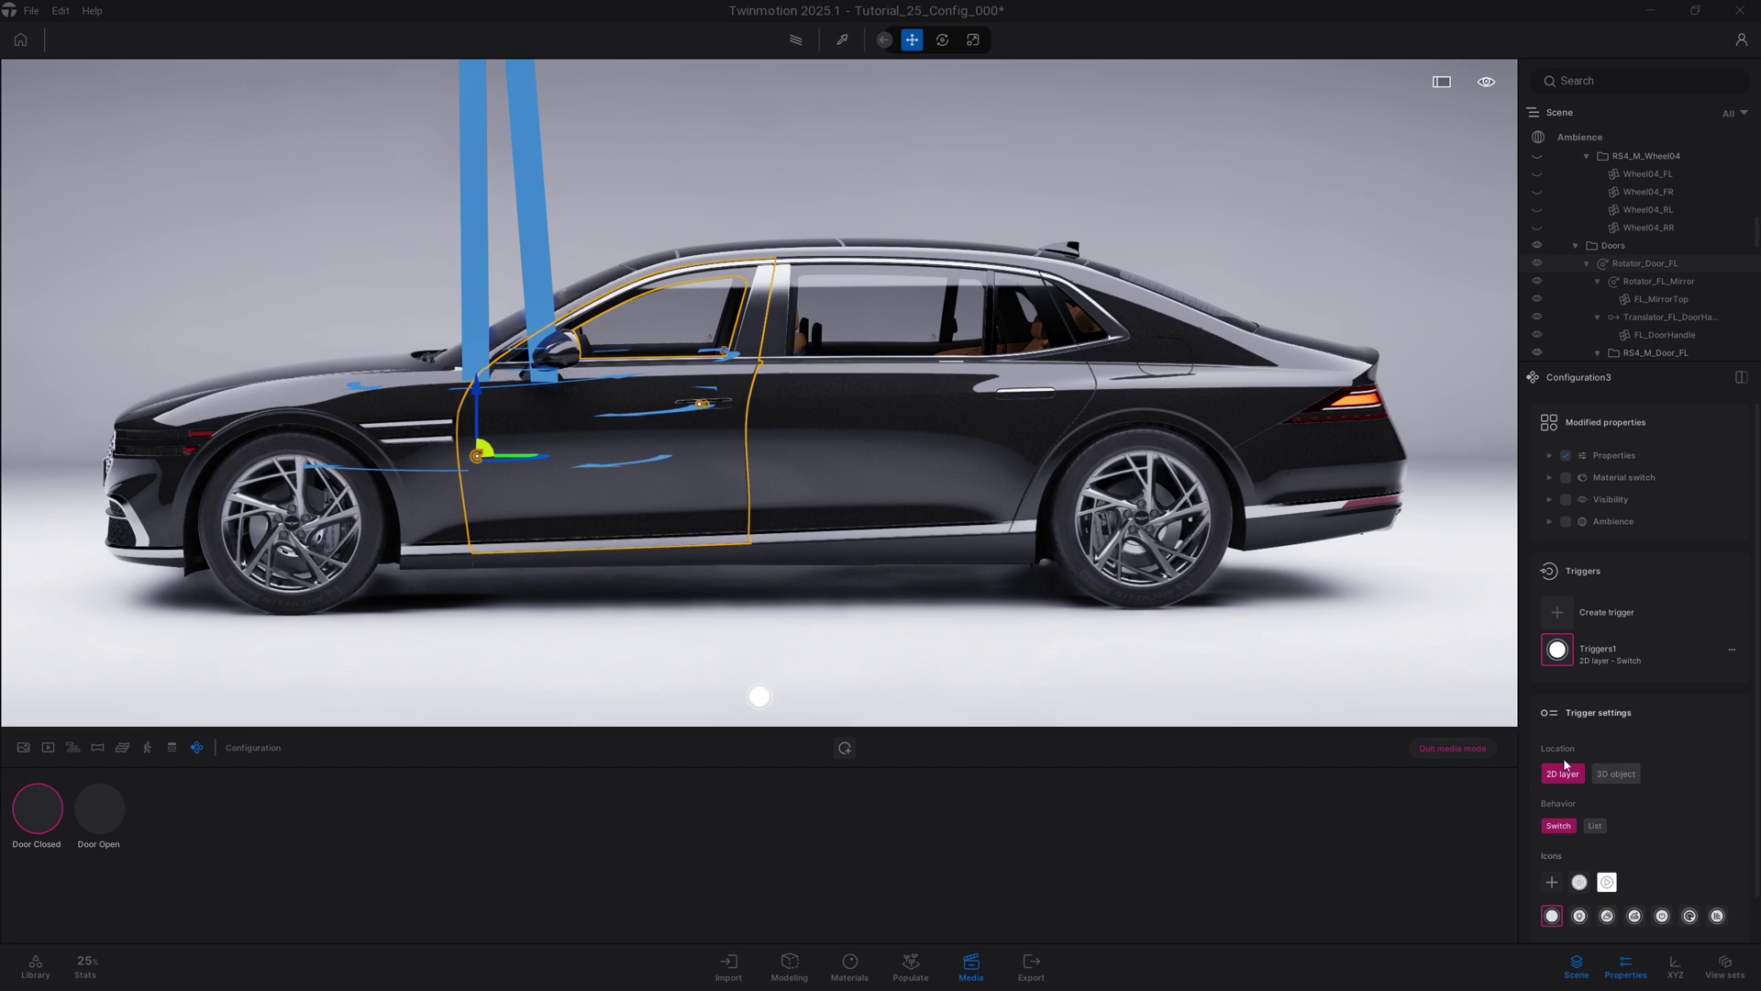
Set the door trigger's location to 3D object and place it on the front left door beside the handle.
click(1622, 776)
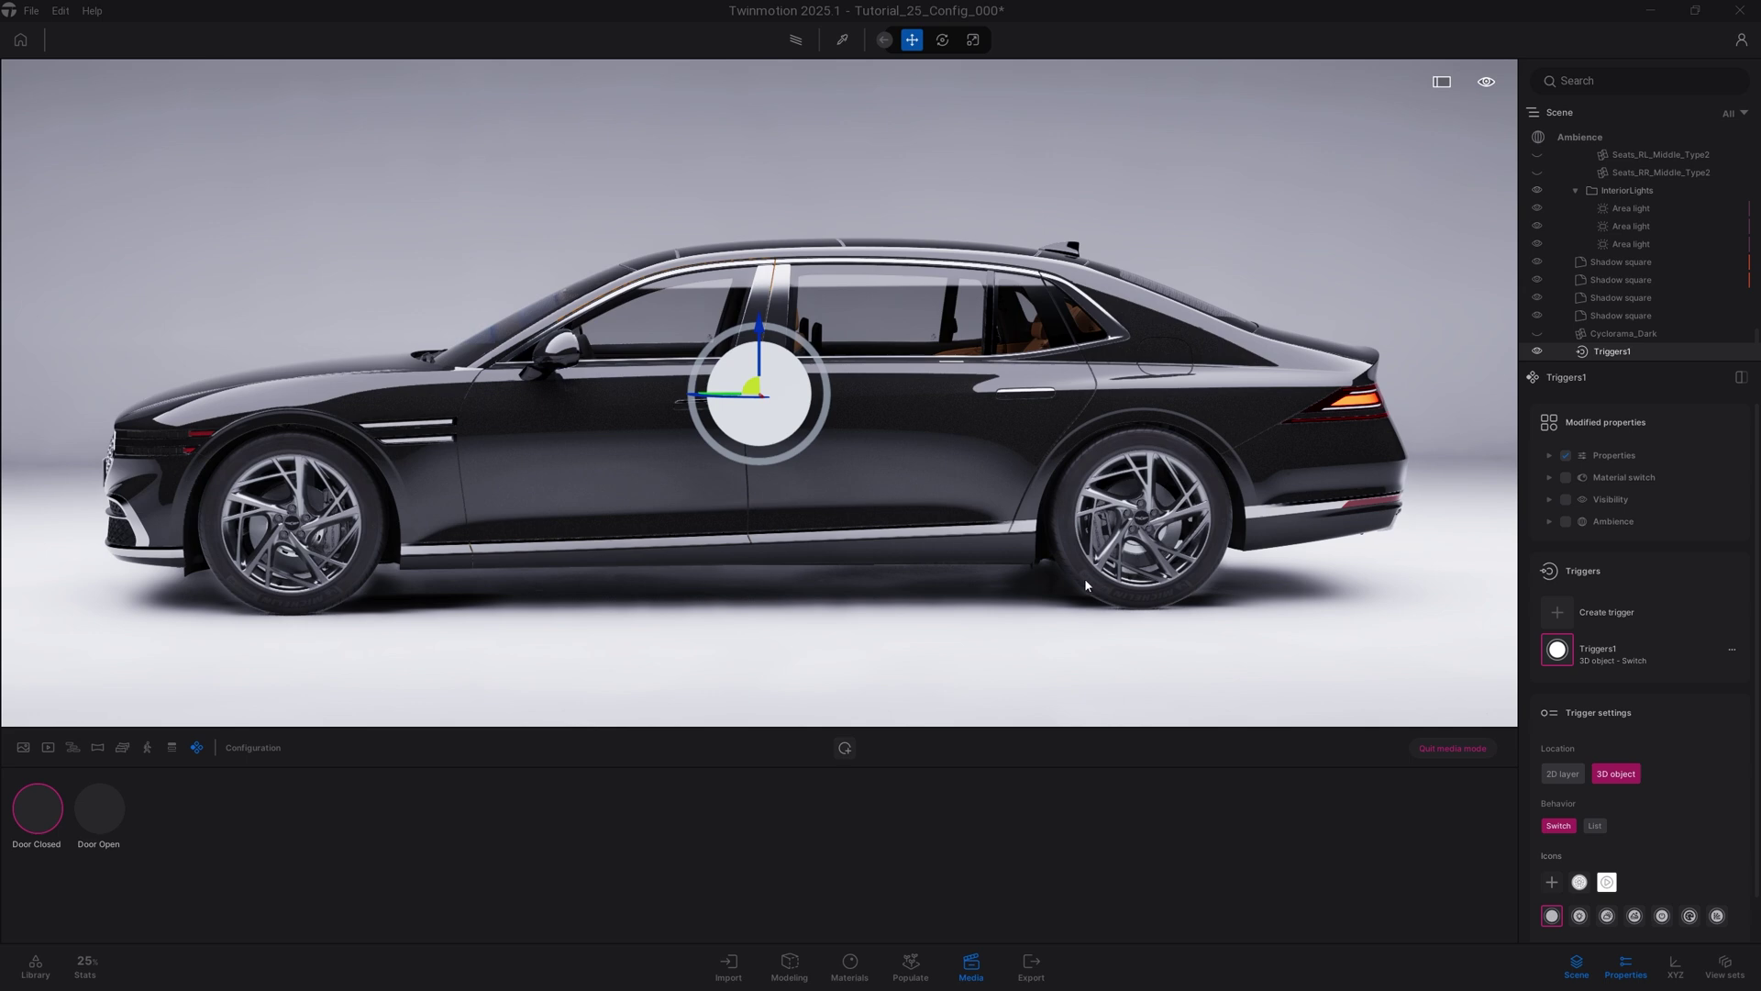
shift+middle_drag(1086, 580, 298, 607)
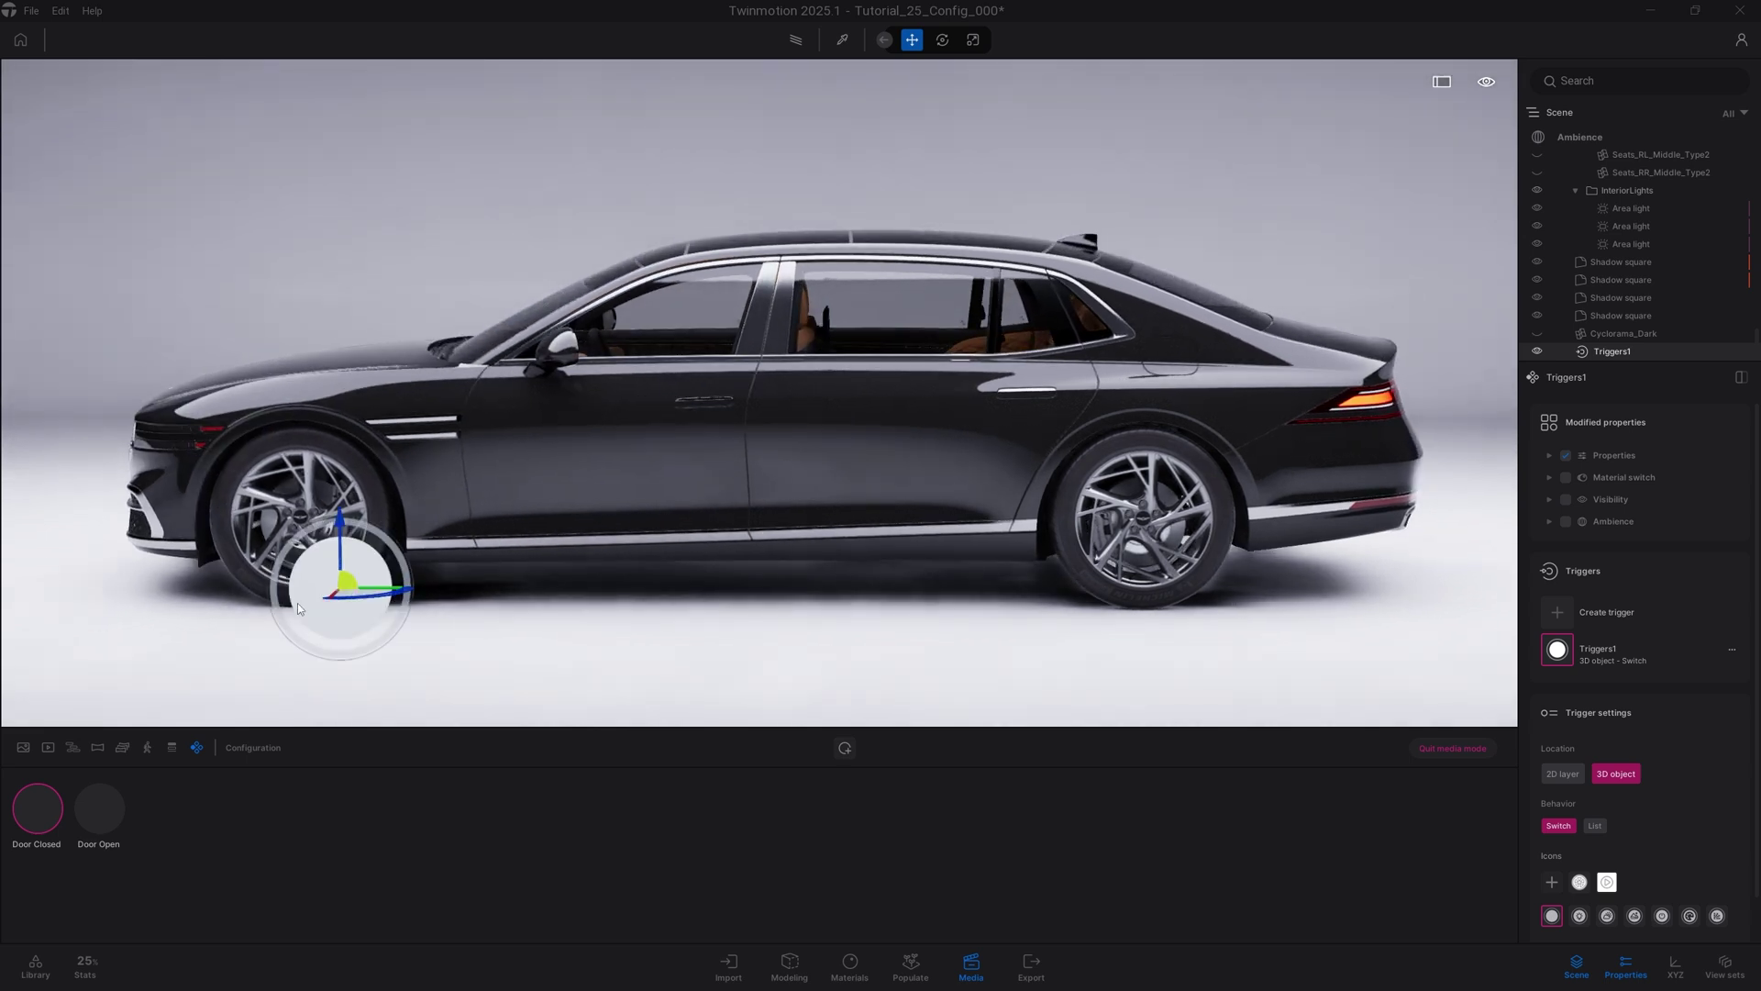
drag(298, 607, 714, 370)
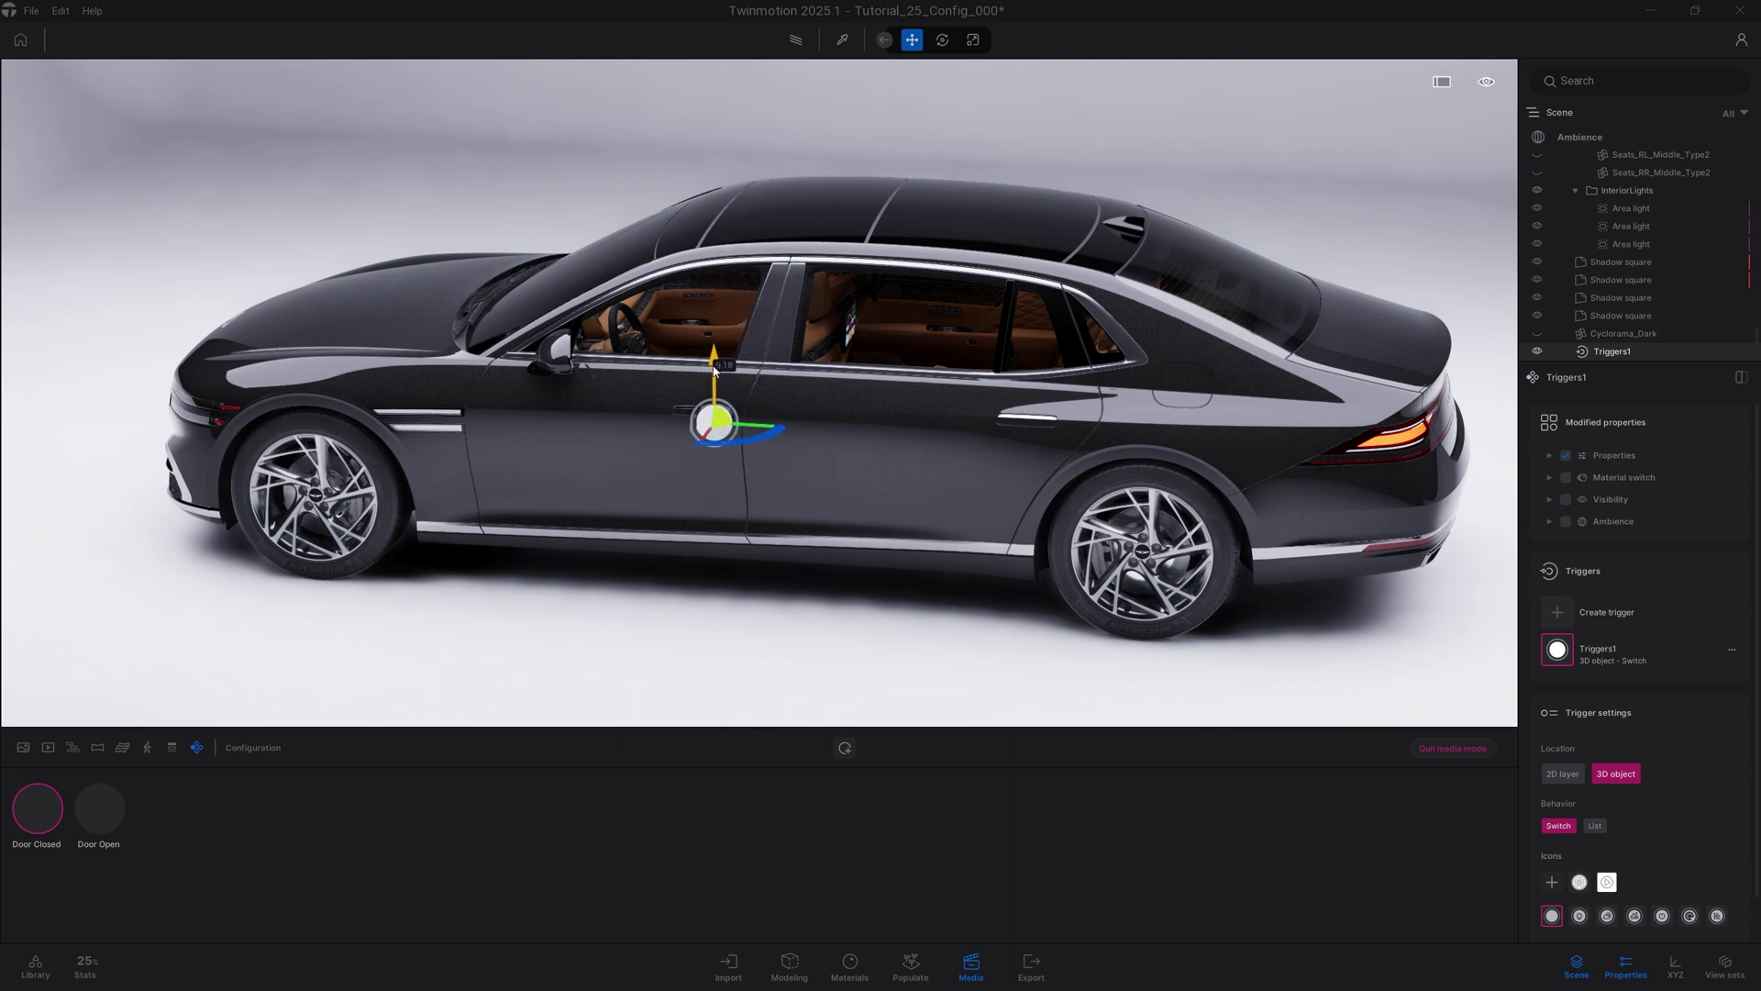
shift+middle_drag(684, 601, 719, 593)
click(733, 595)
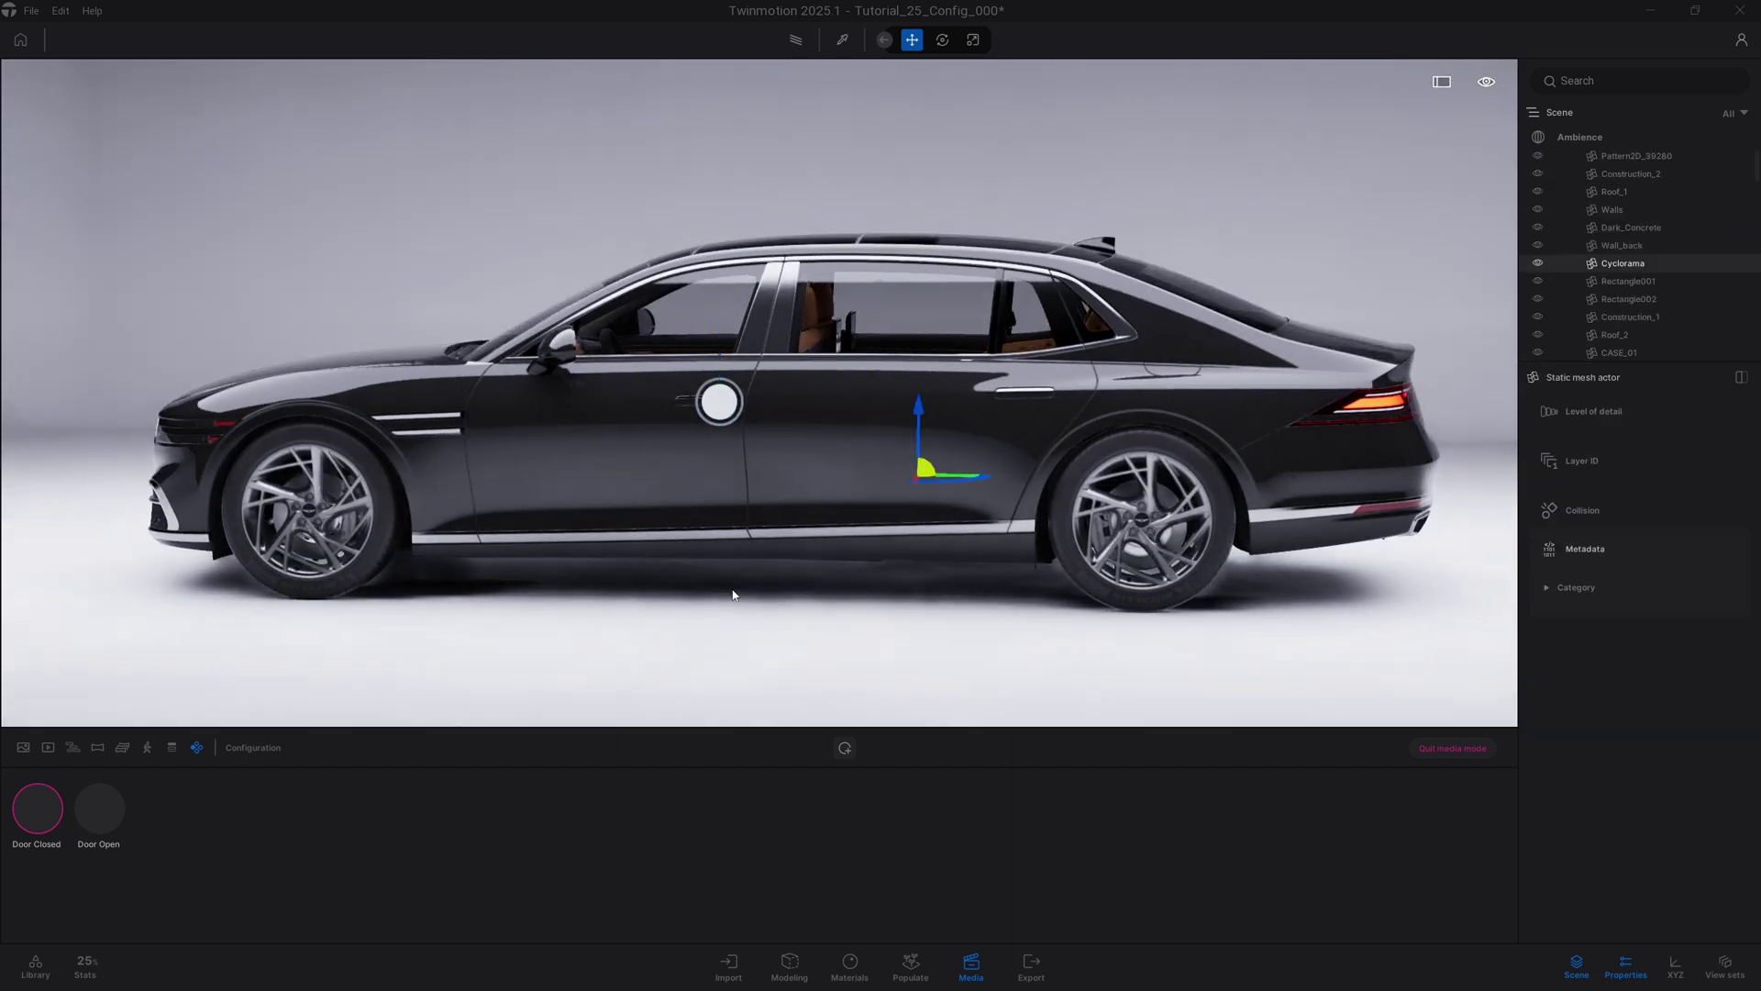
Test the 3D door trigger by opening and closing the front left door, and clear the selection.
click(722, 408)
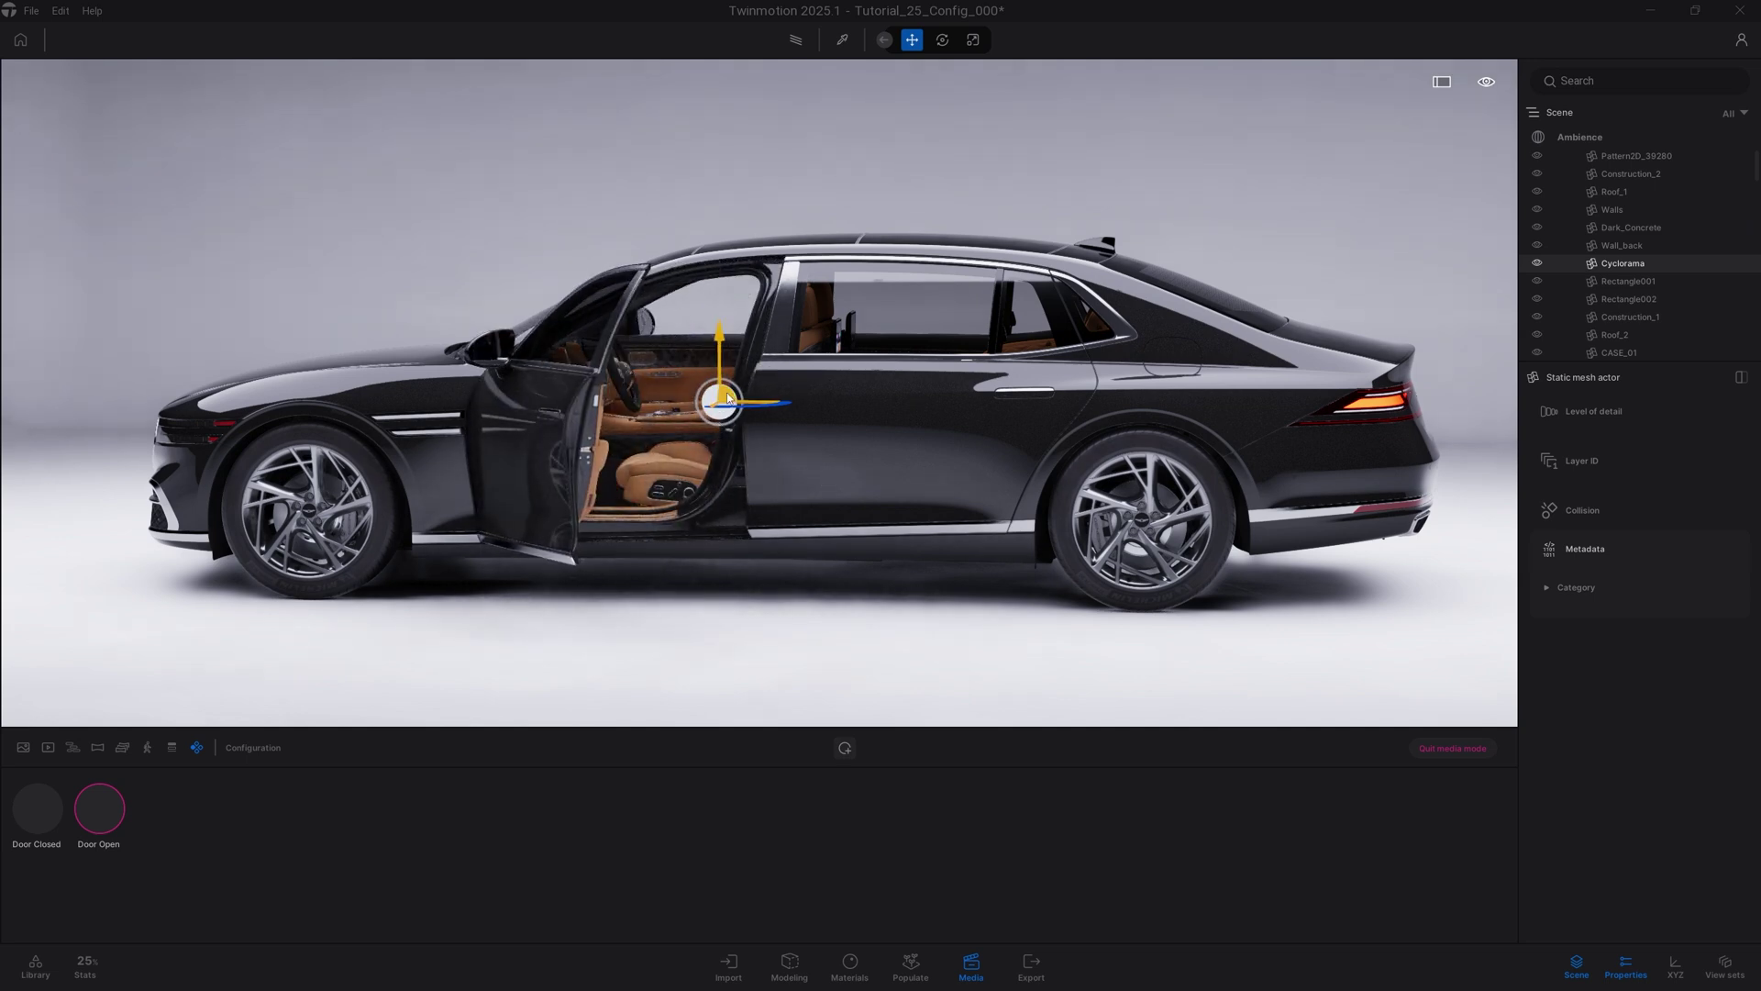
click(725, 401)
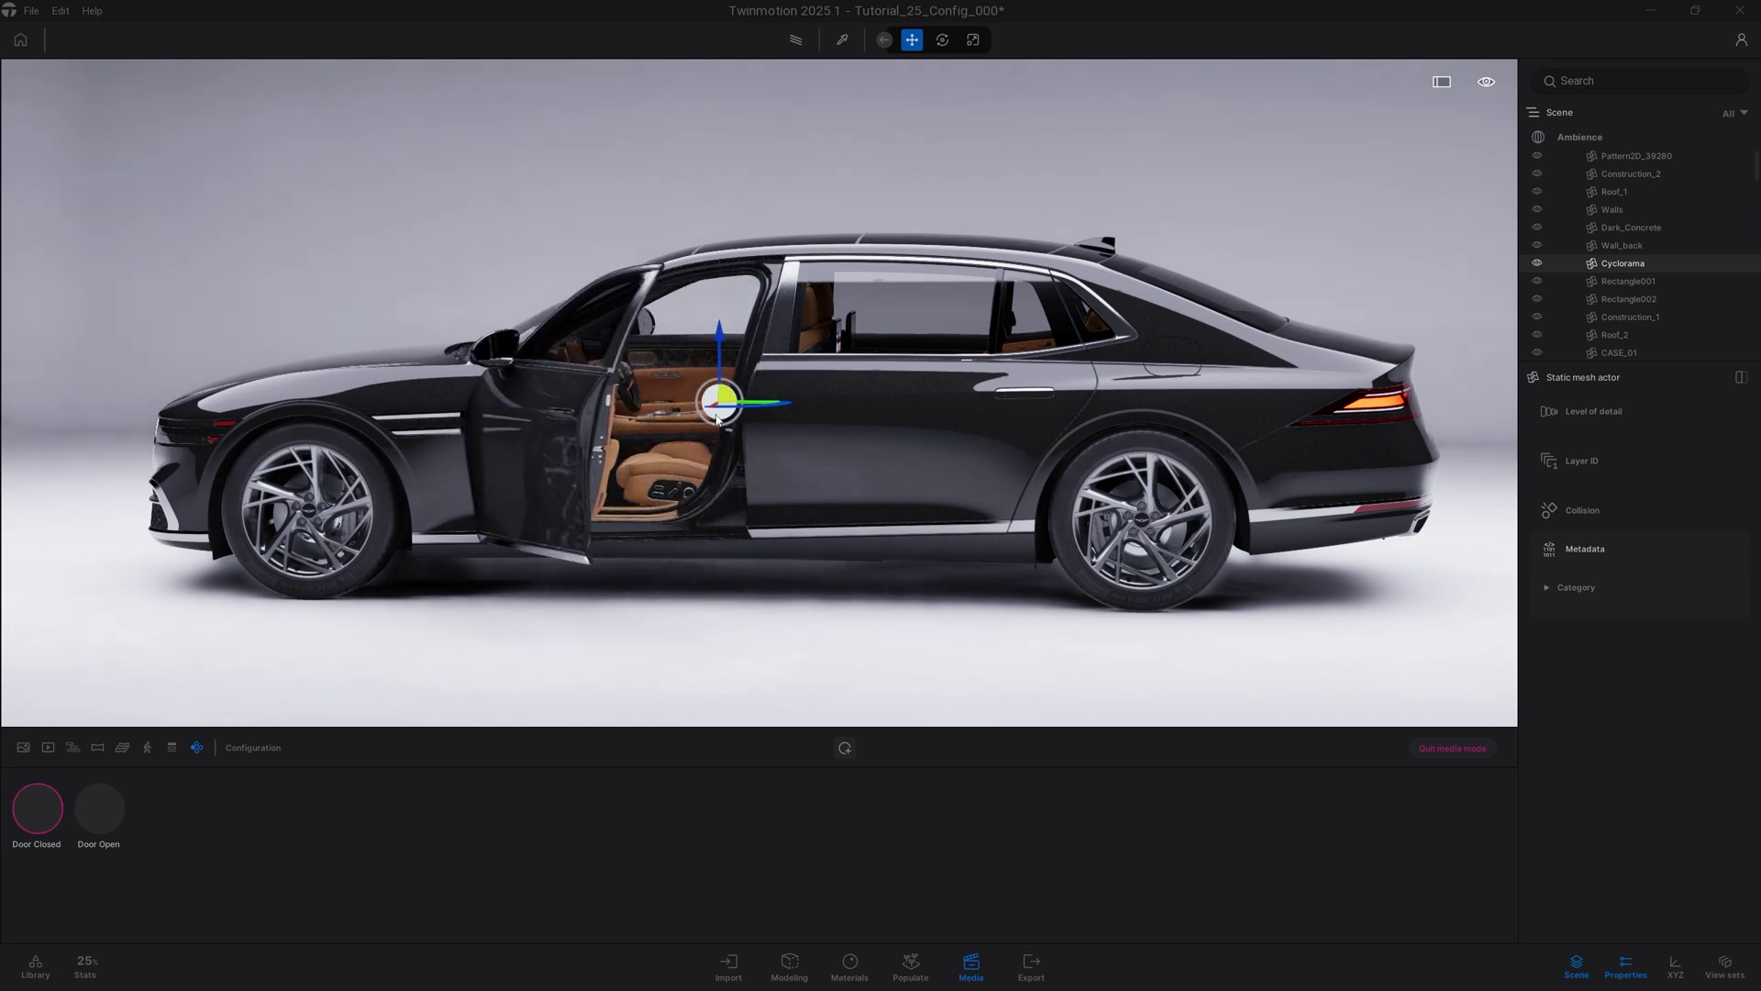
click(737, 625)
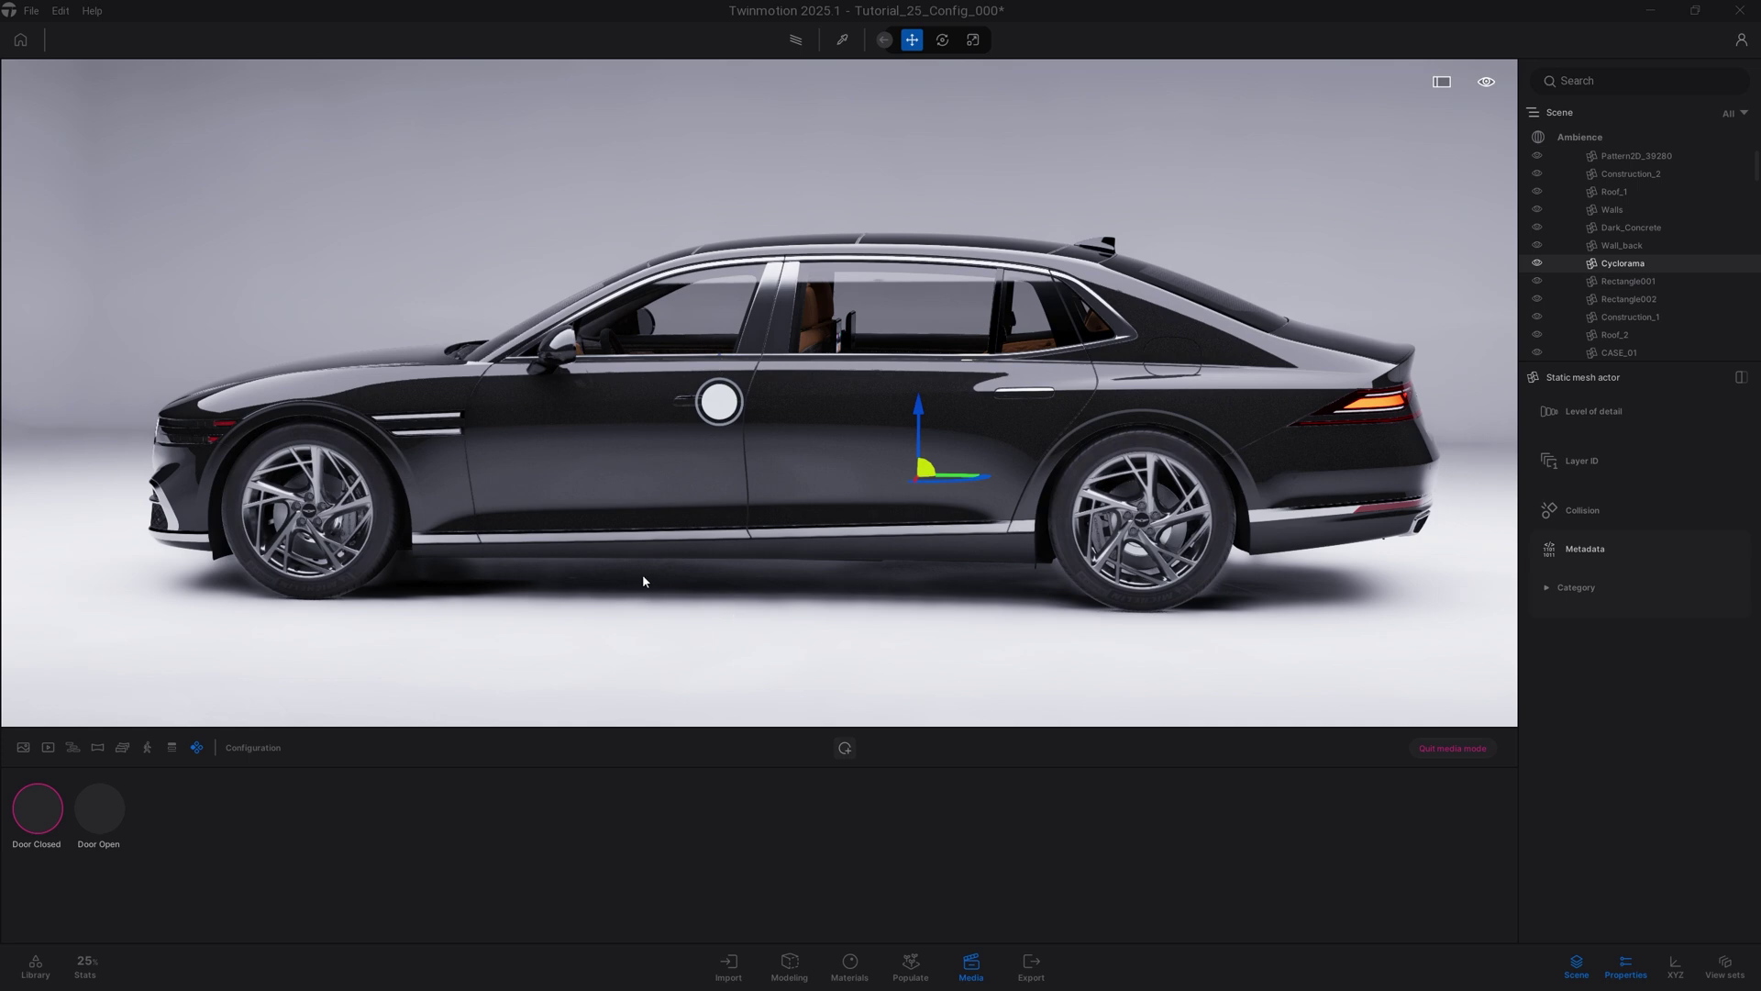
shift+middle_drag(643, 576, 766, 579)
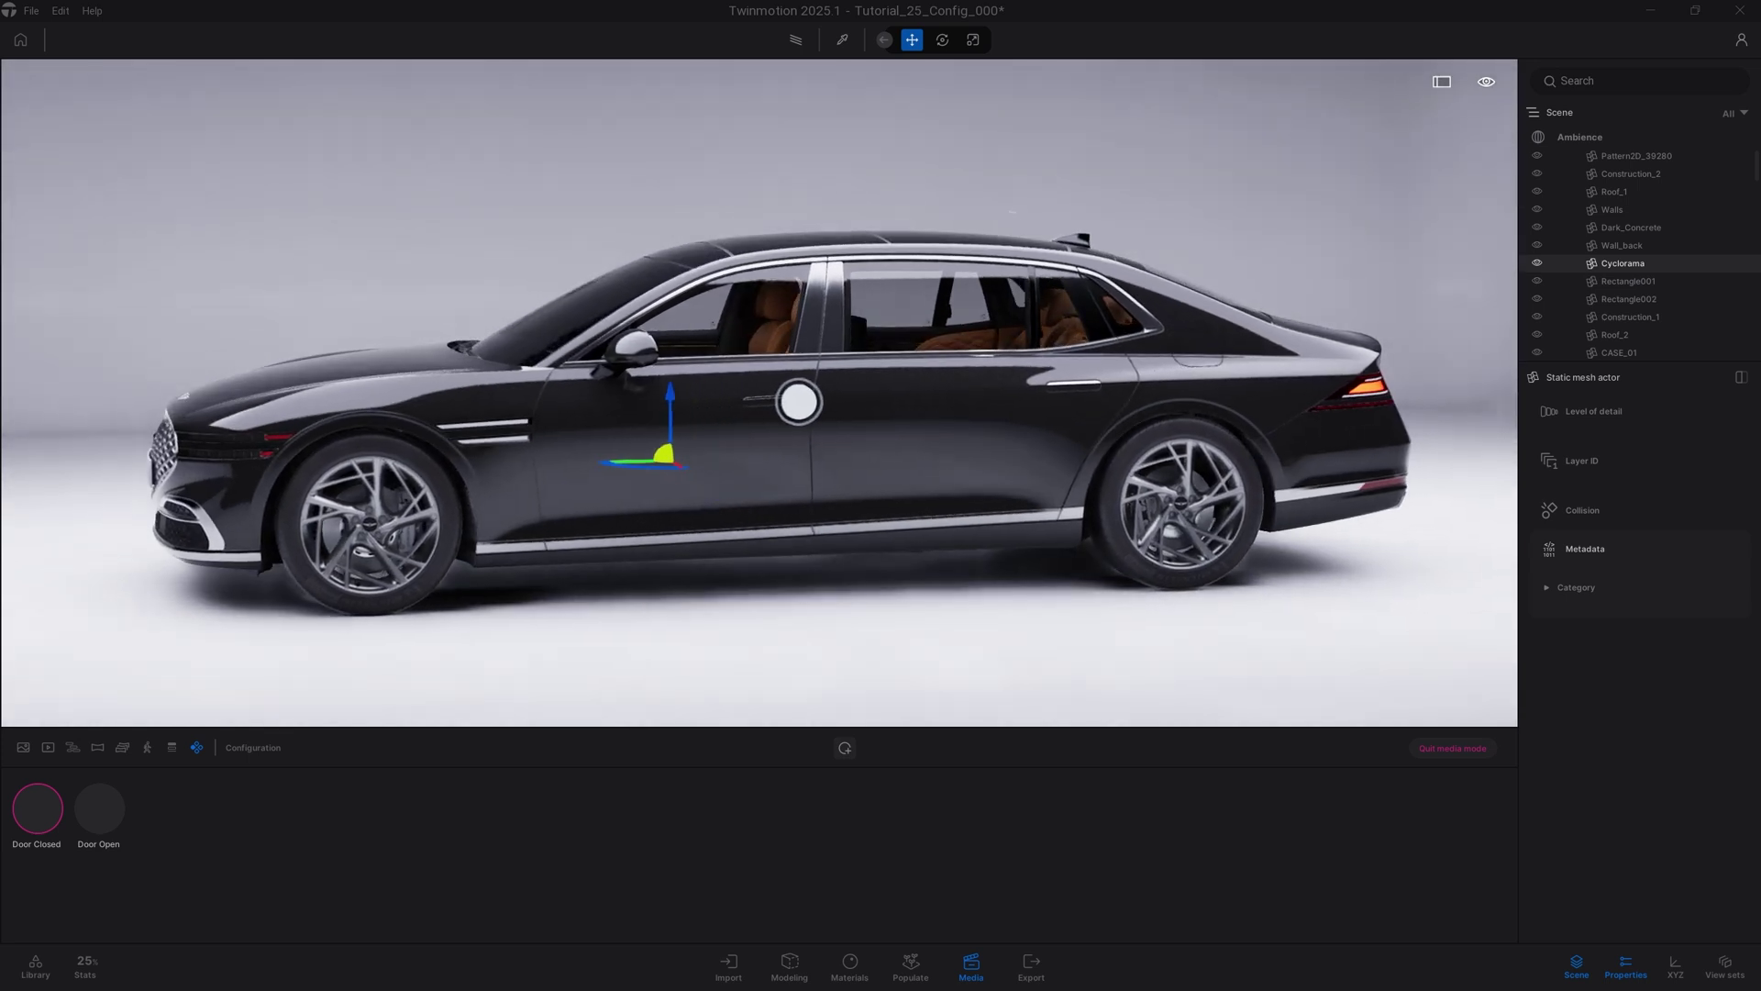
key(Escape)
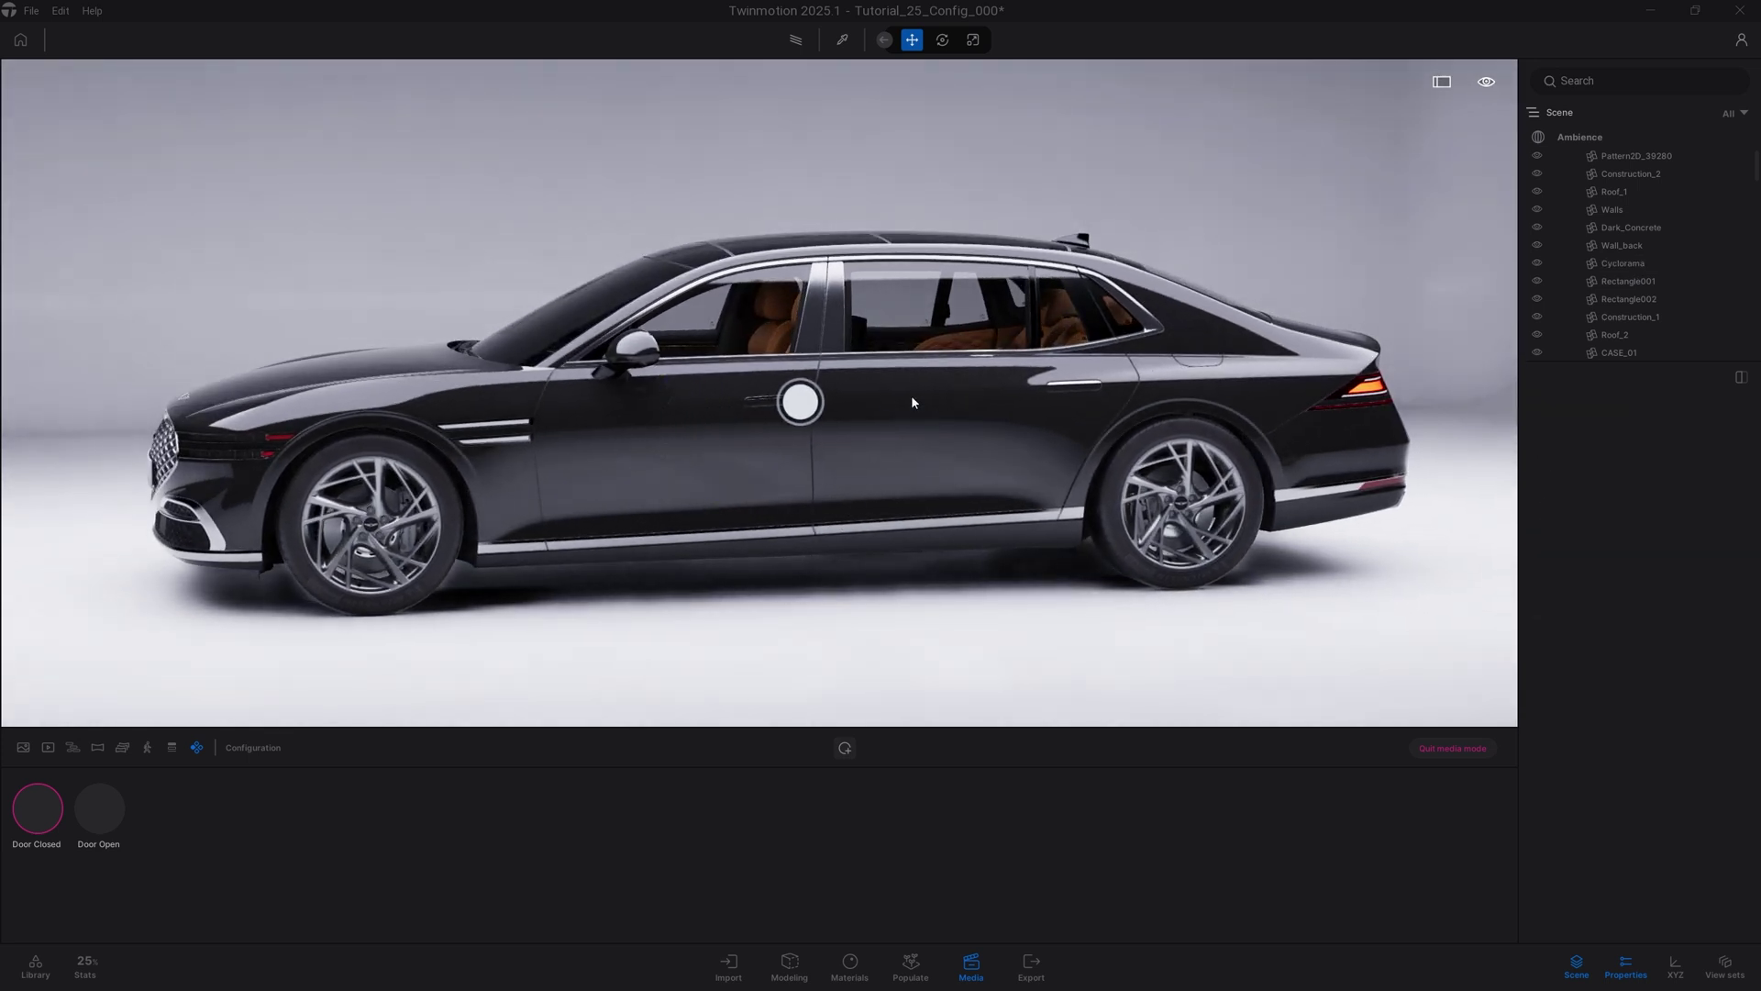
Enable Fade trigger in the details of the door configuration's trigger settings.
click(41, 817)
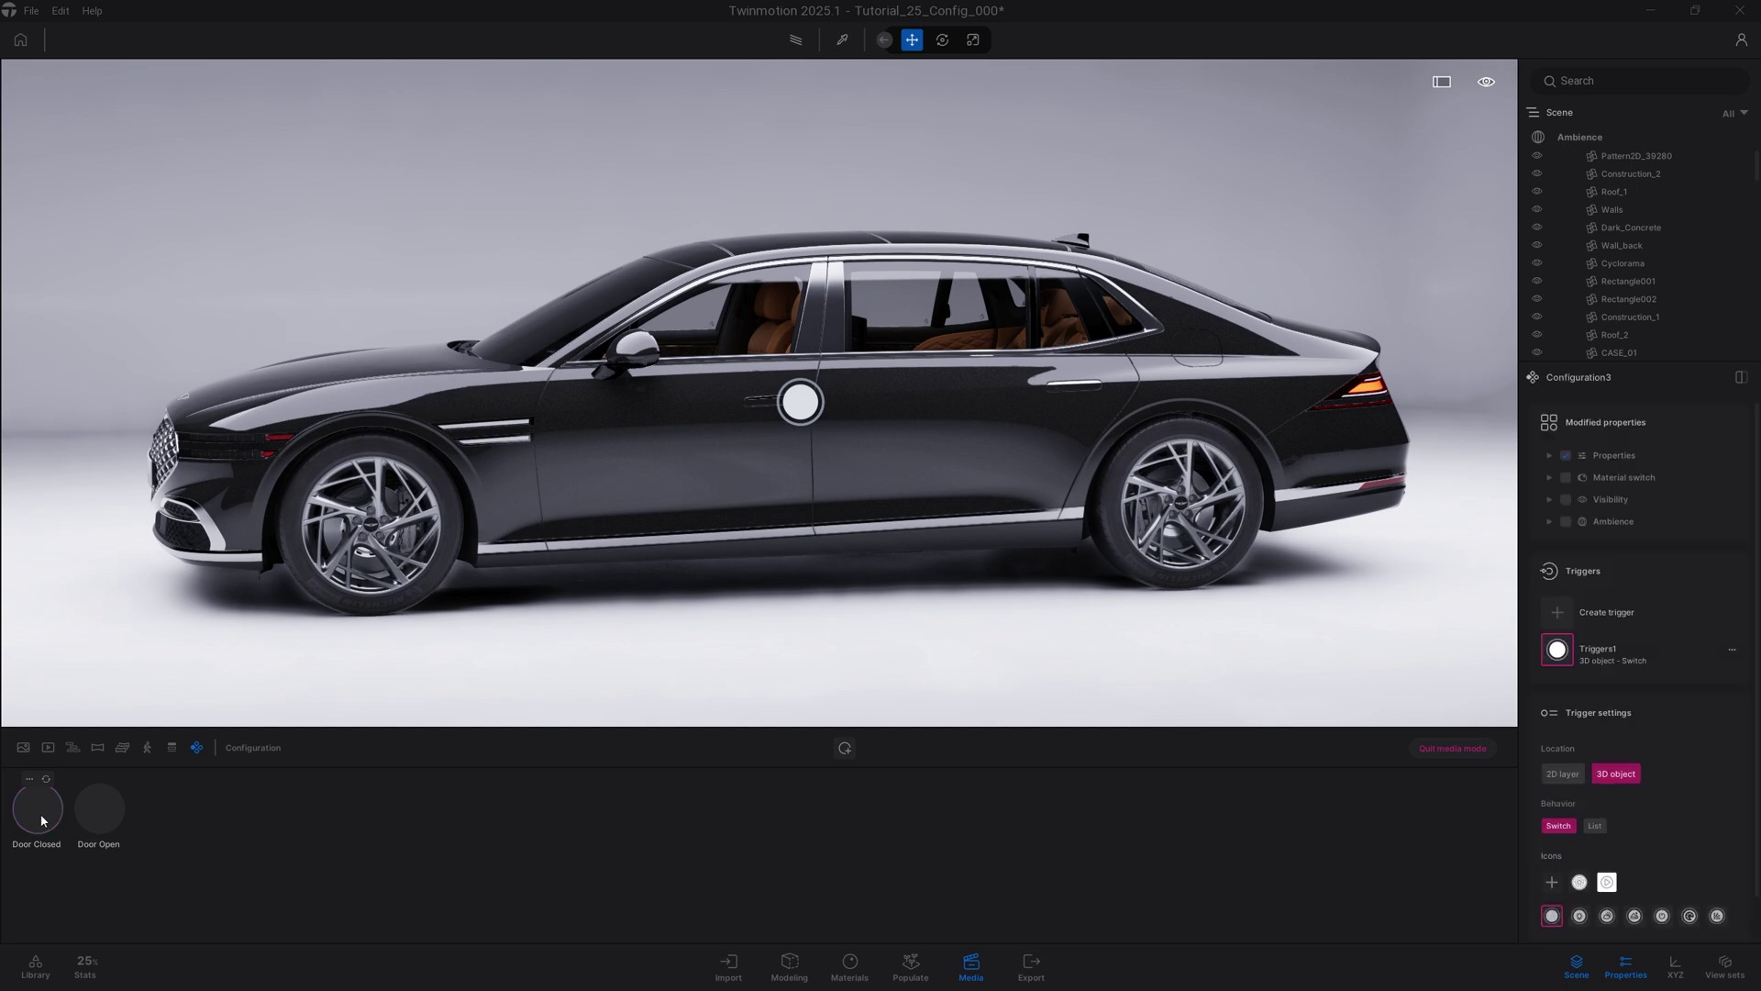
scroll(1654, 791, down, 1)
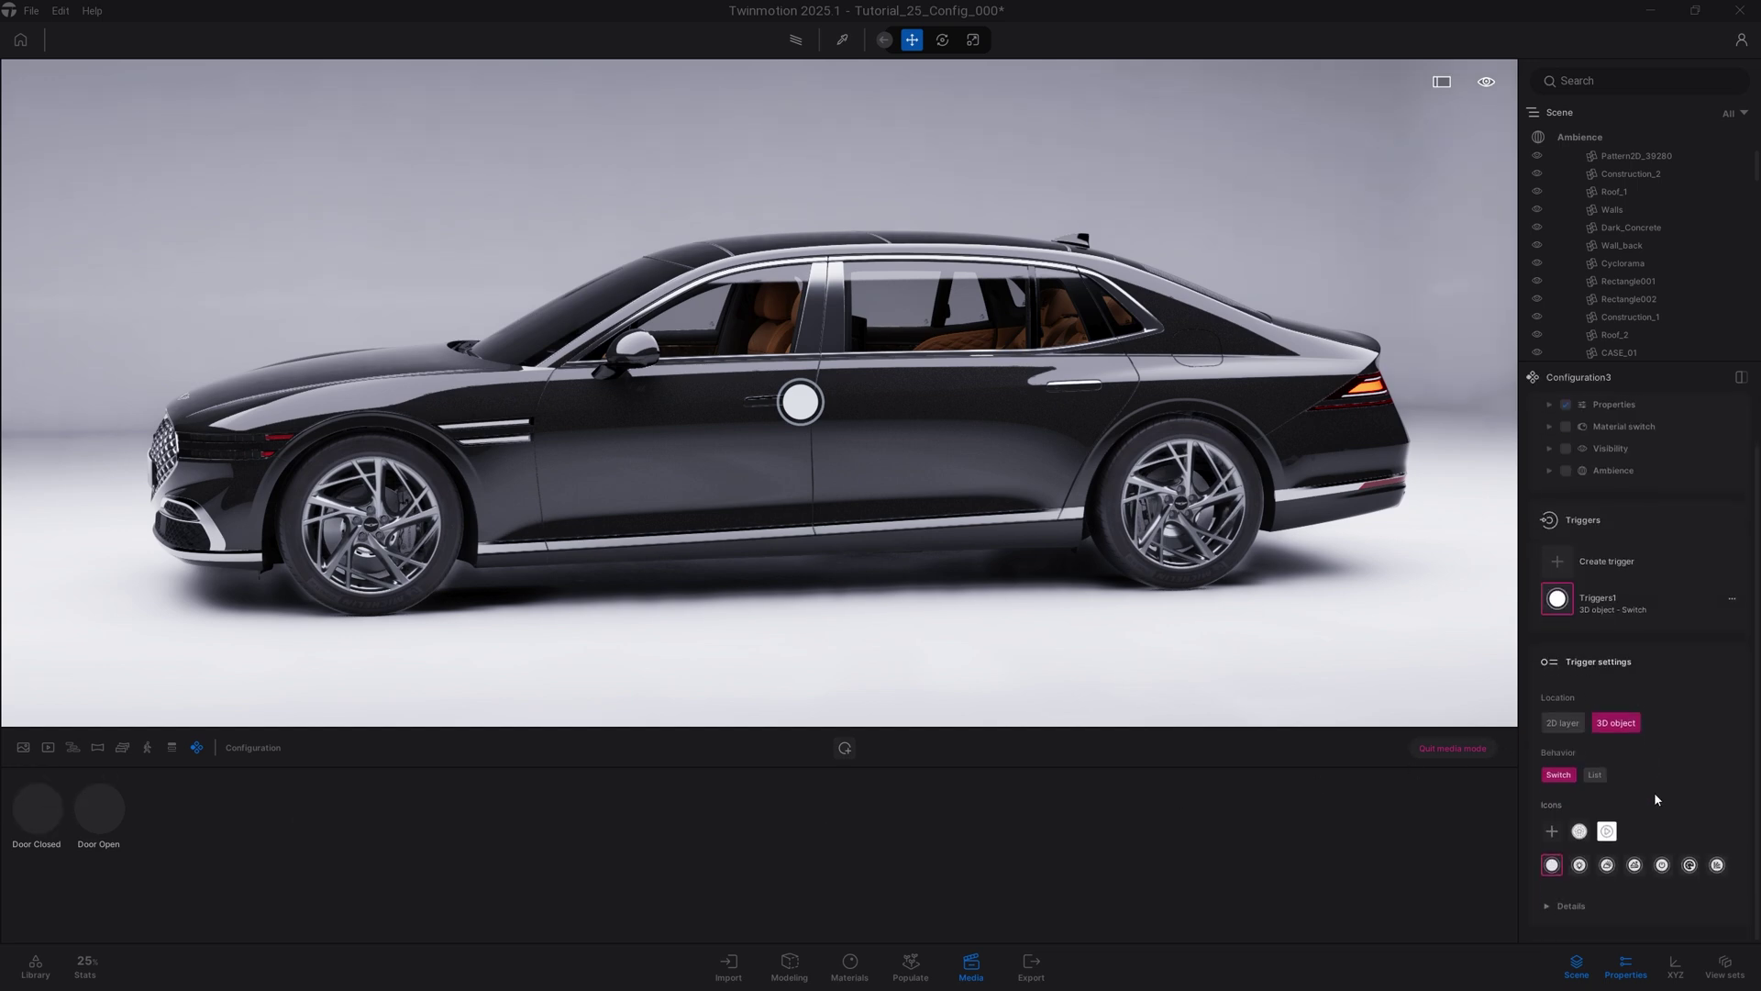
click(1545, 906)
scroll(1577, 903, down, 3)
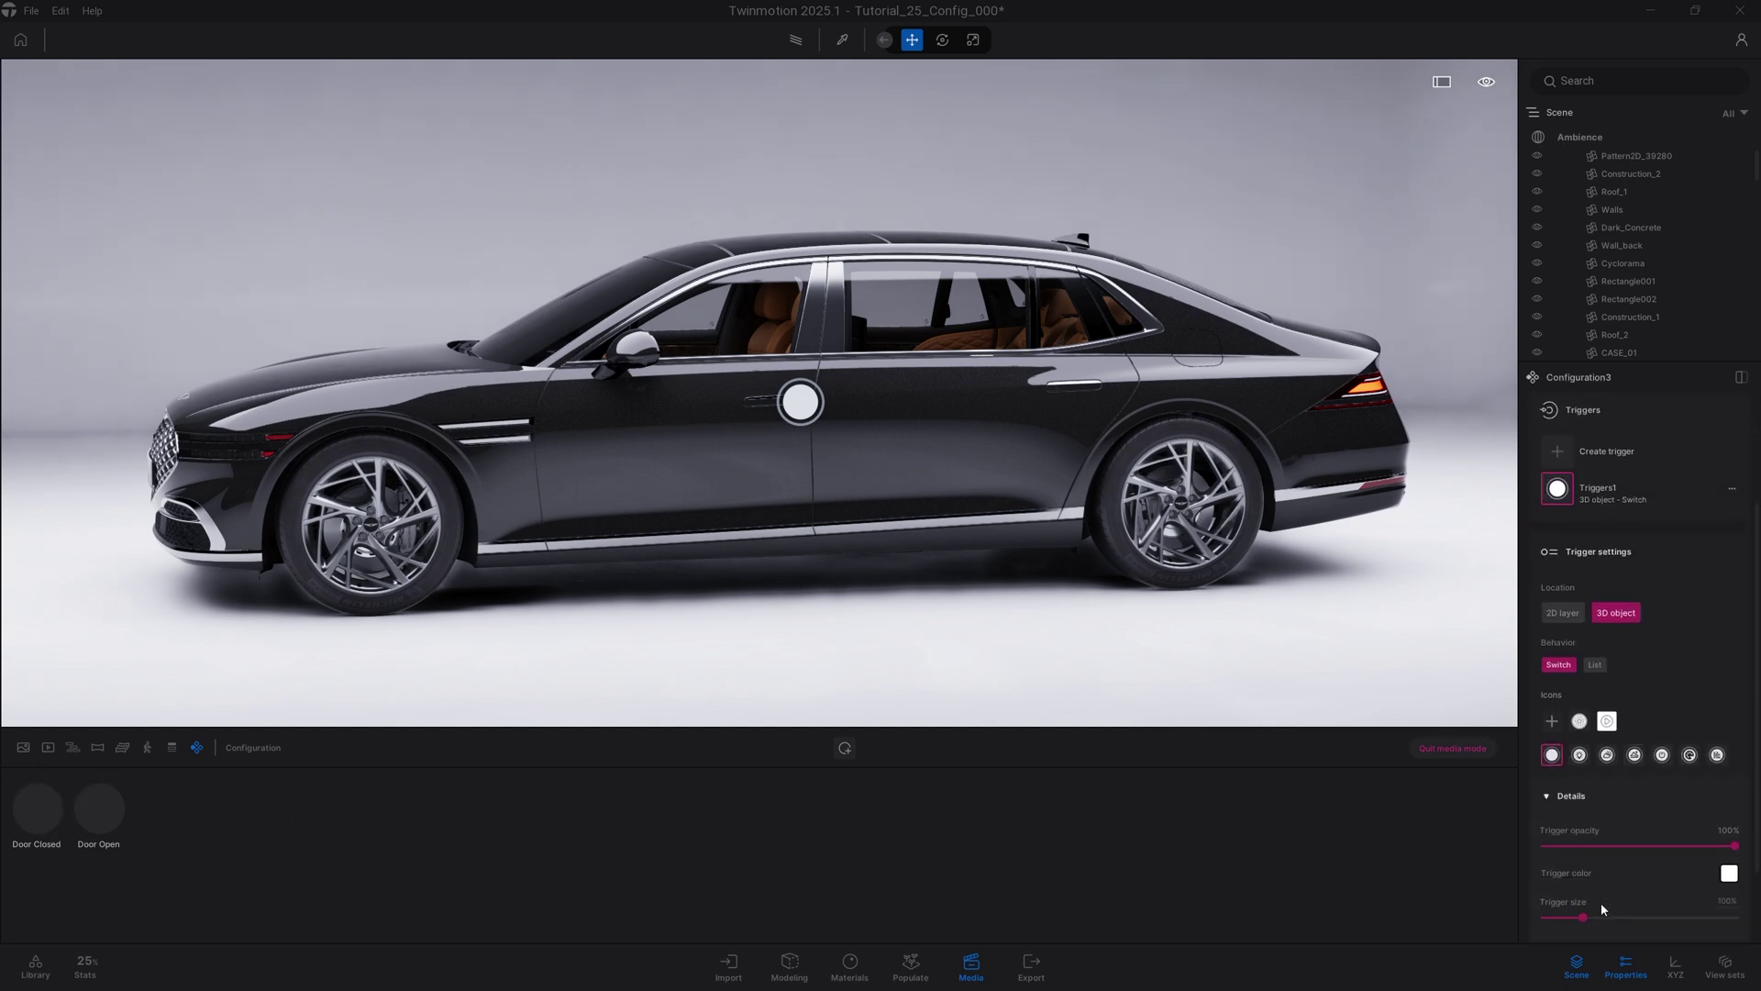
scroll(1592, 903, down, 2)
scroll(1564, 867, down, 1)
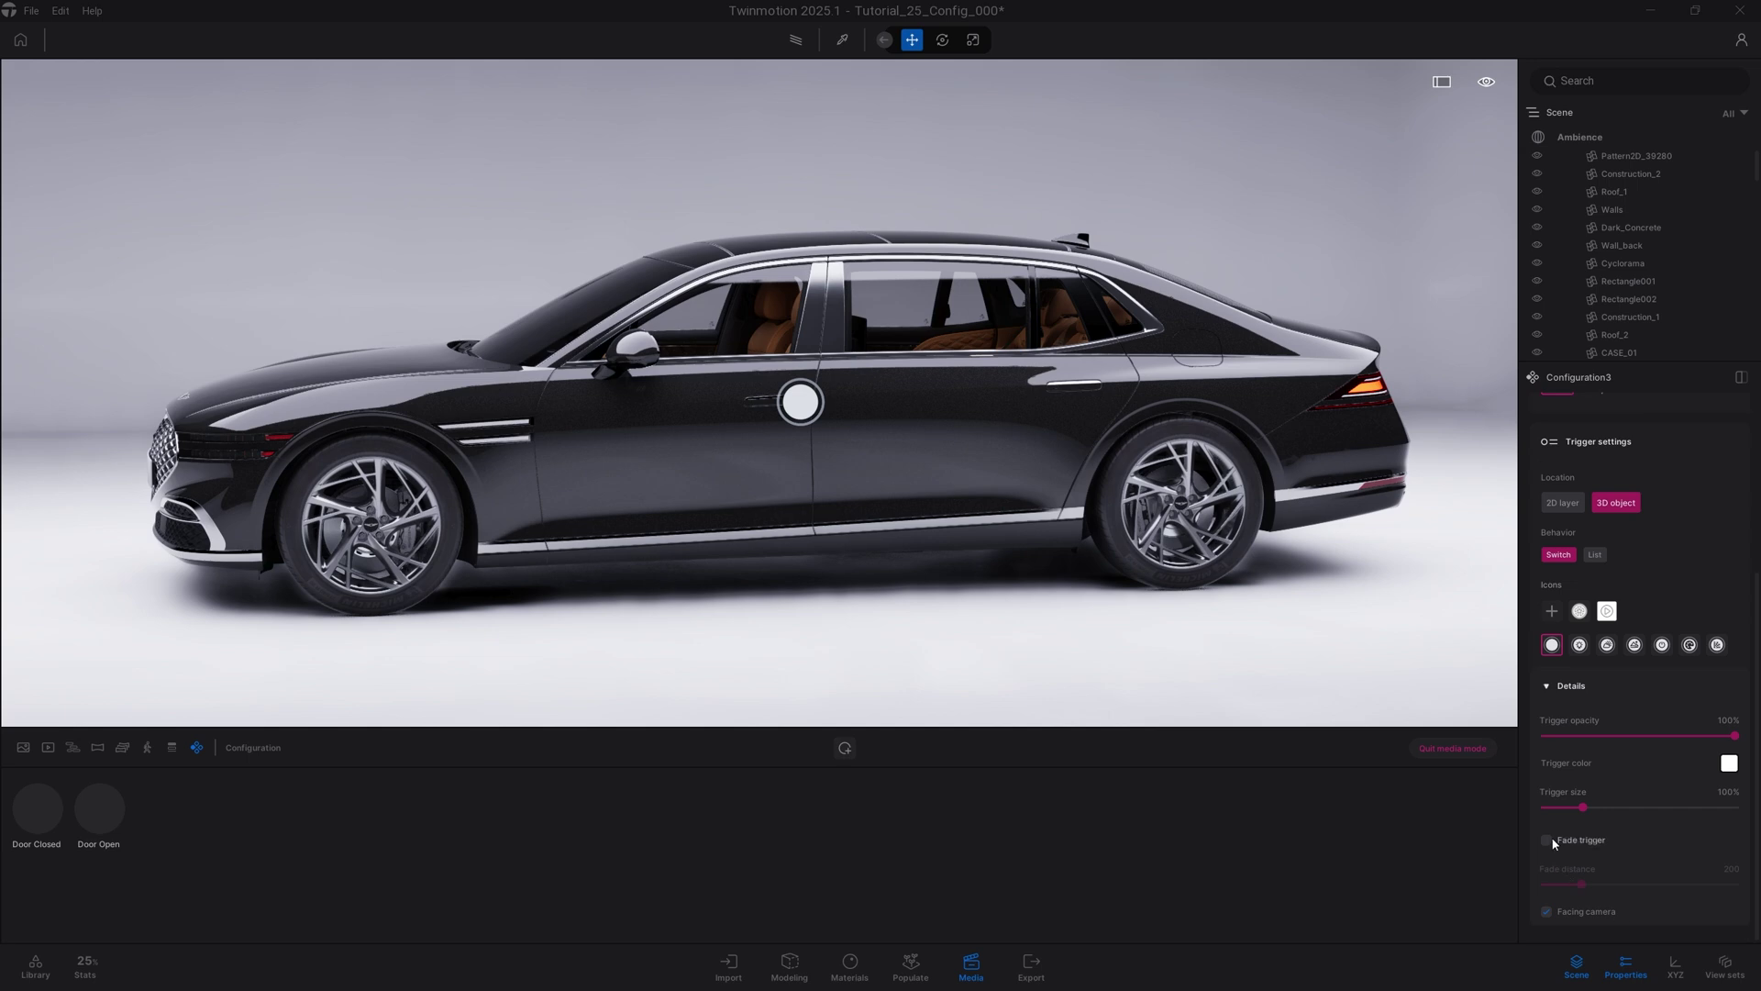
click(1546, 839)
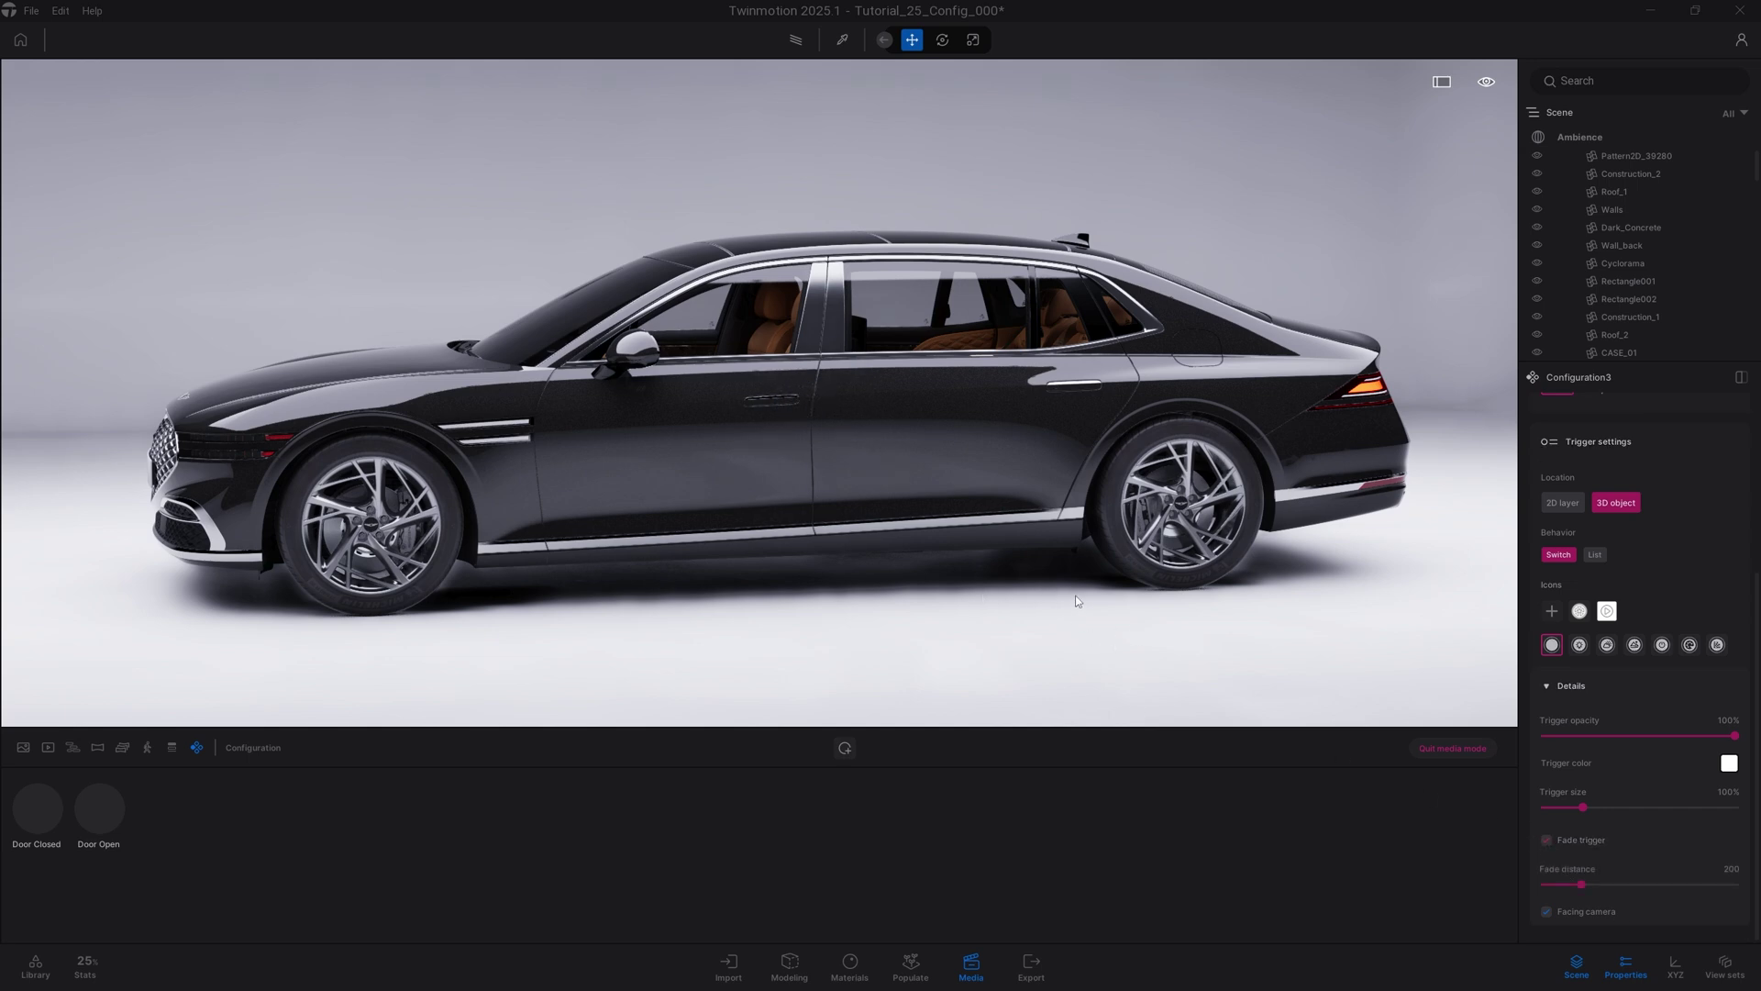
Test the fading door trigger in full screen by approaching the car and toggling the front left door.
click(1444, 84)
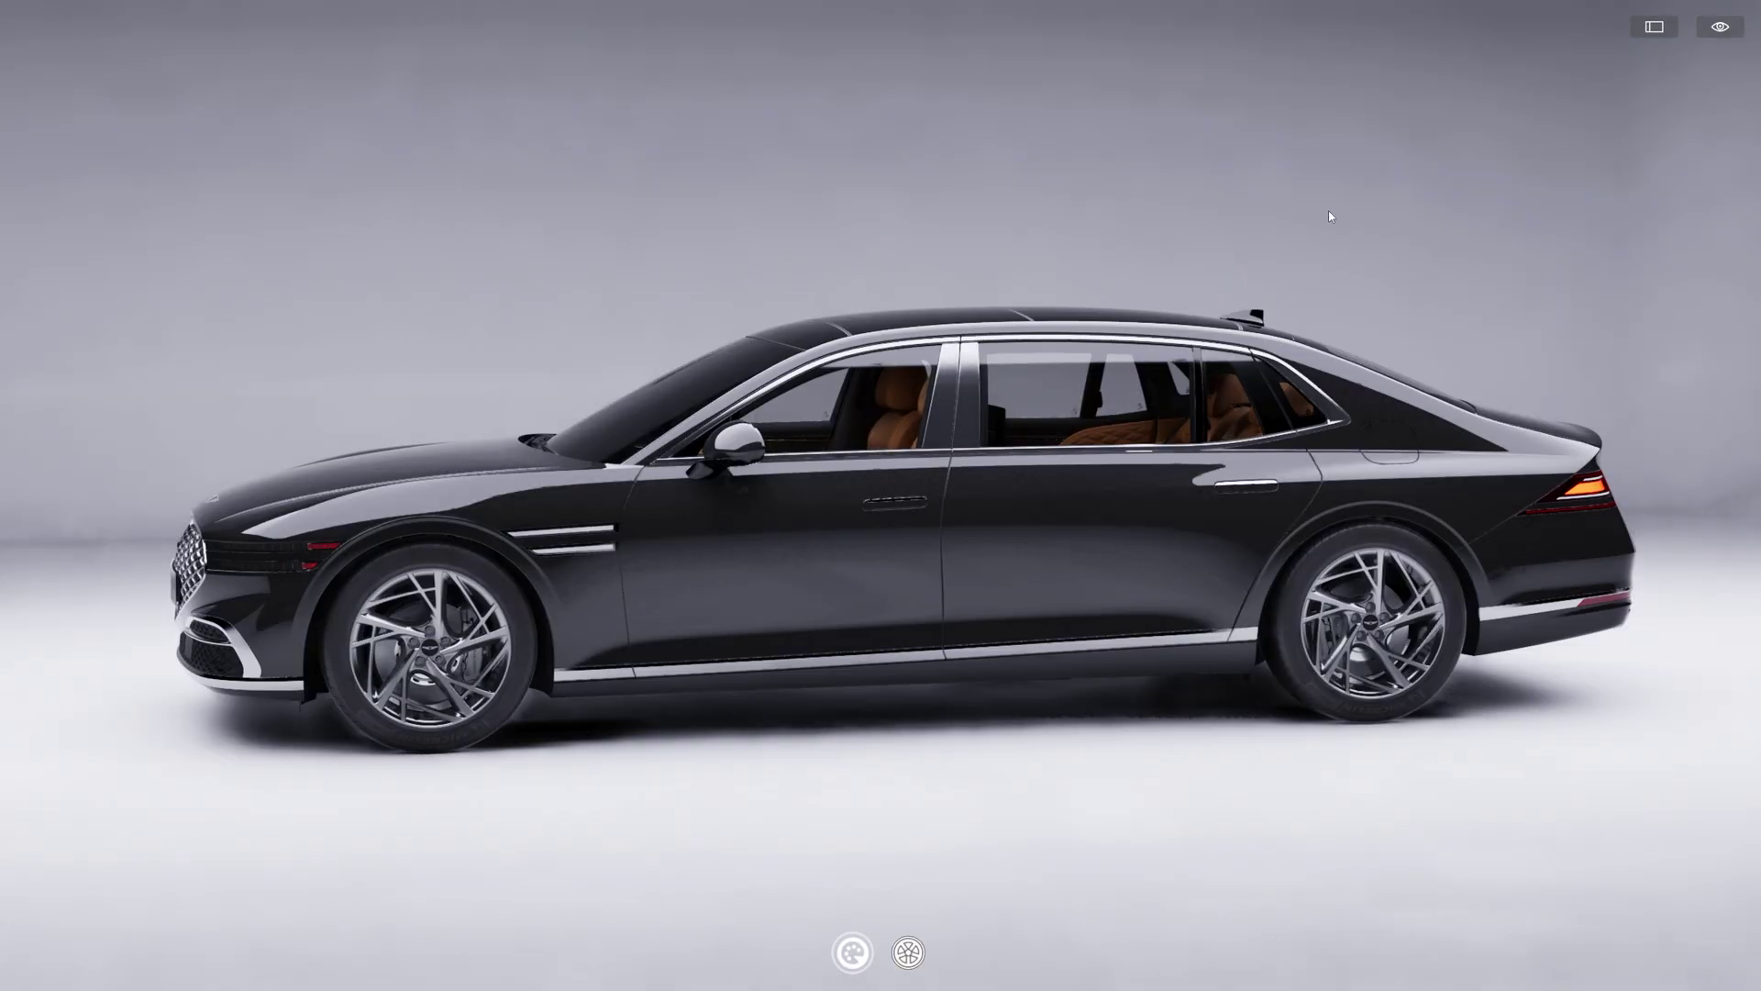
scroll(1212, 738, up, 3)
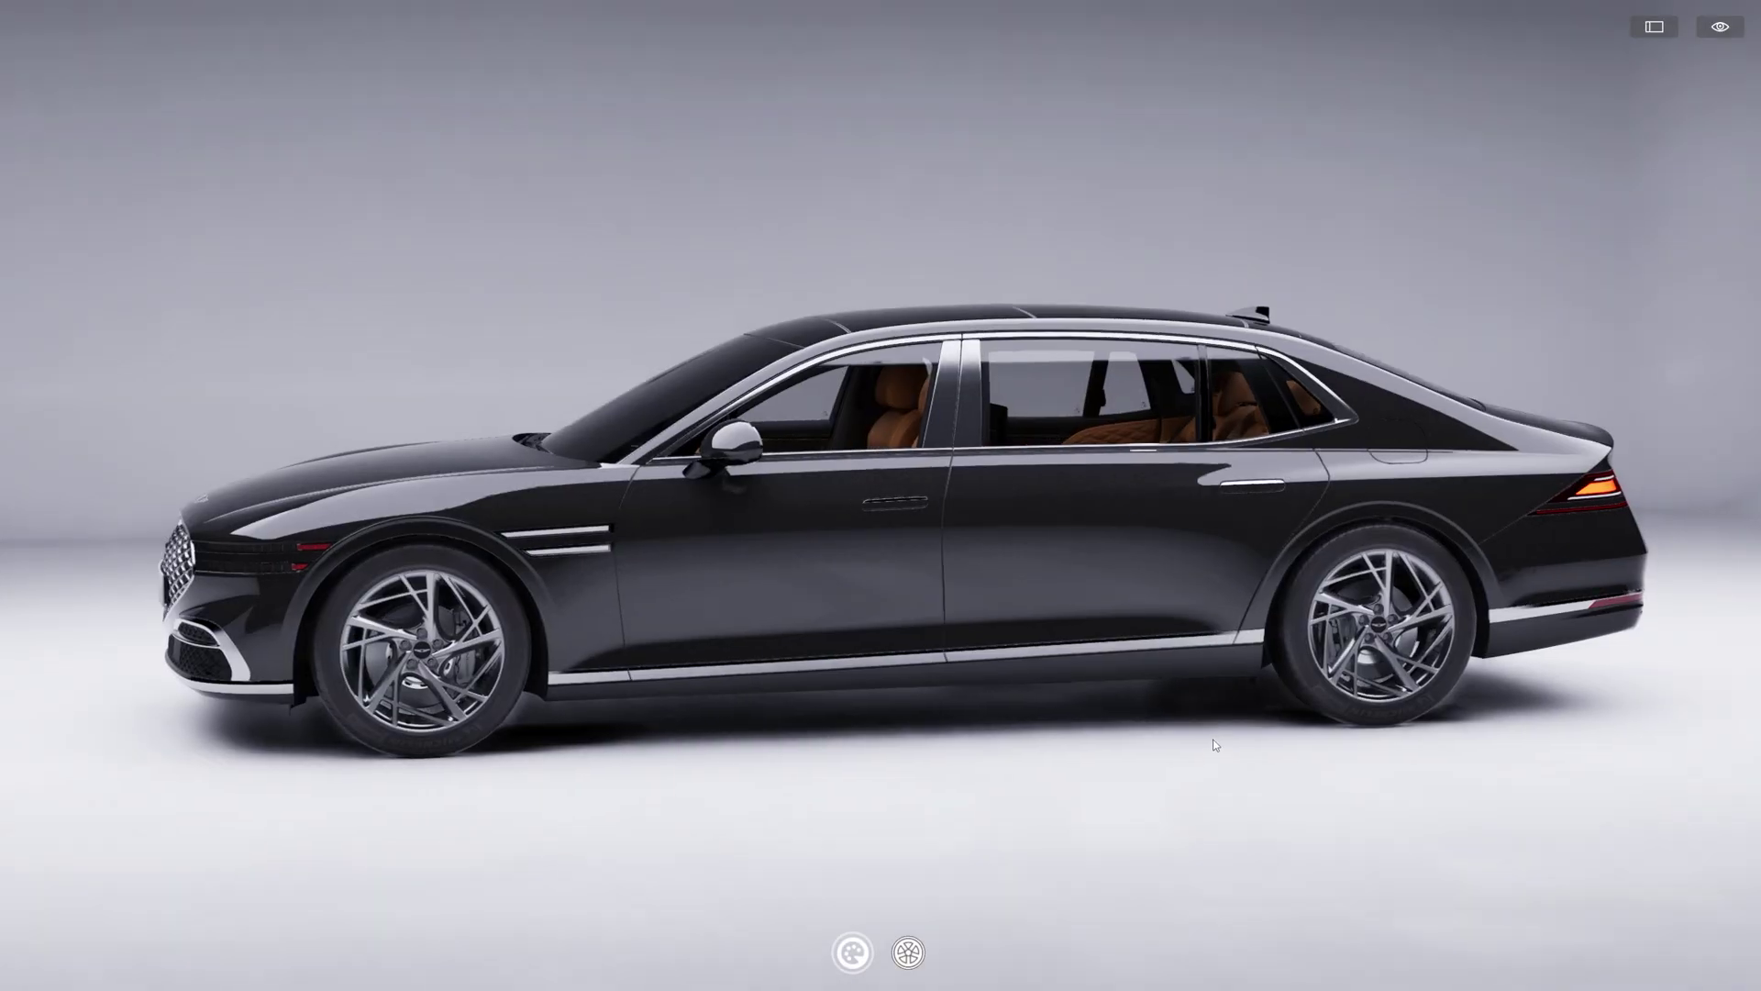
mouse_move(952, 506)
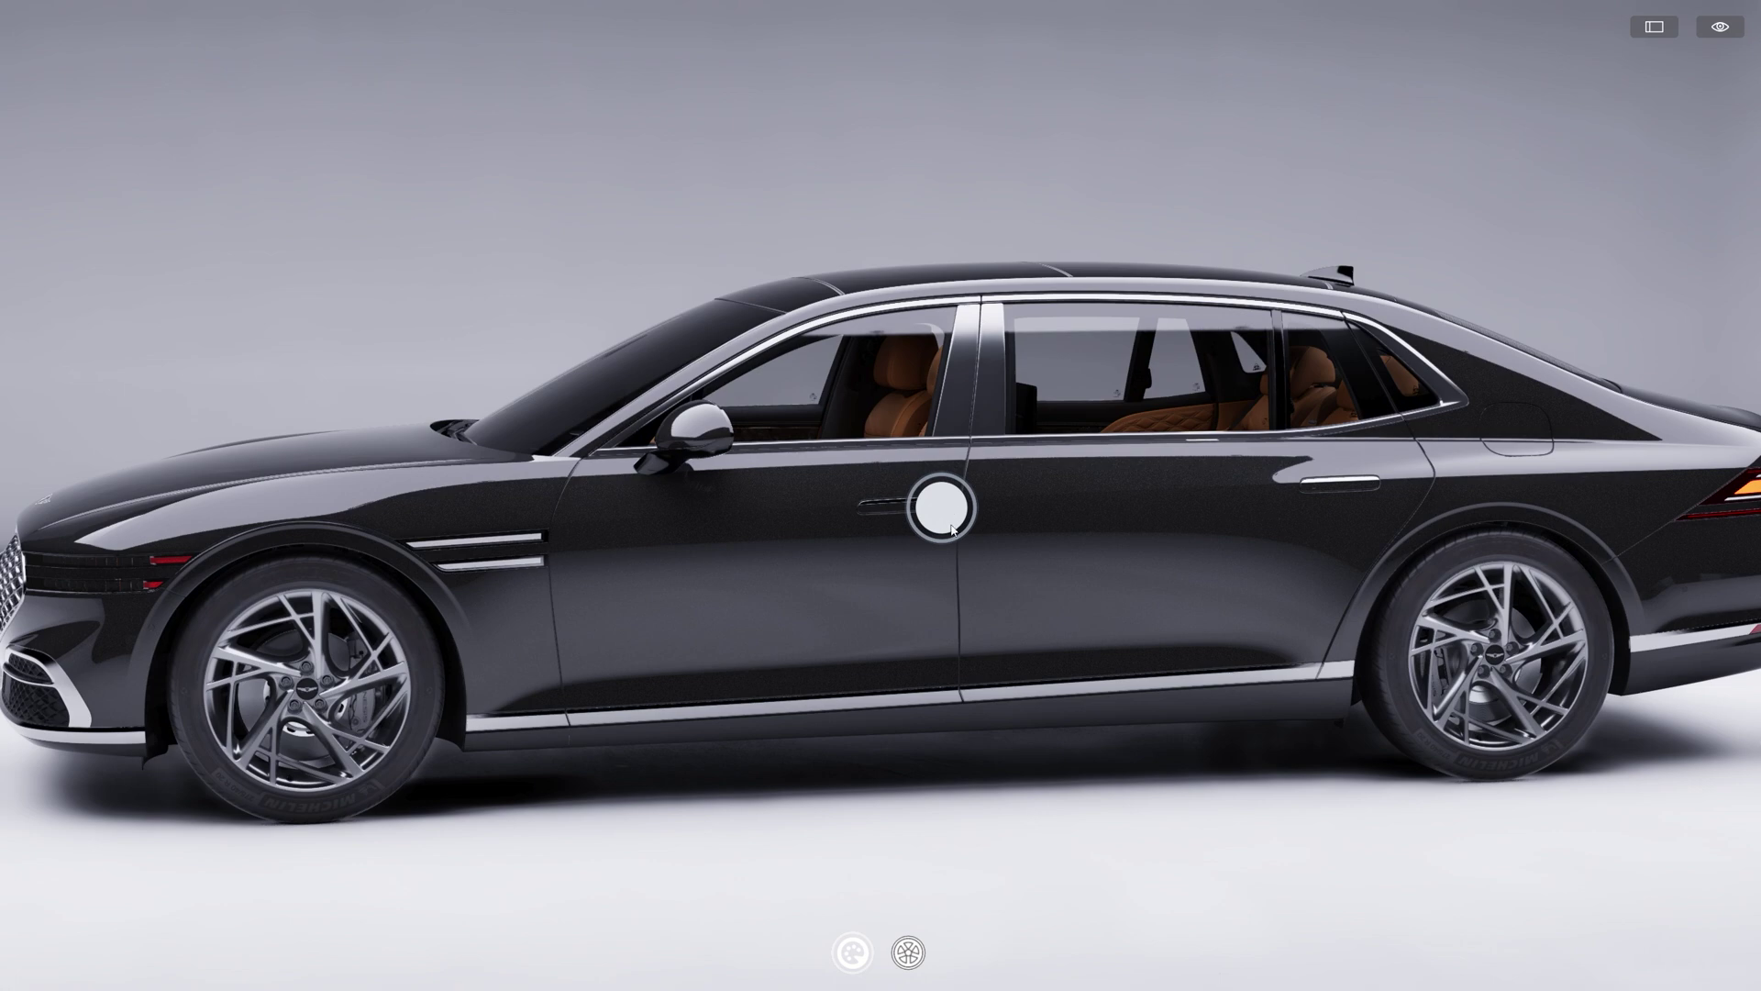
click(939, 511)
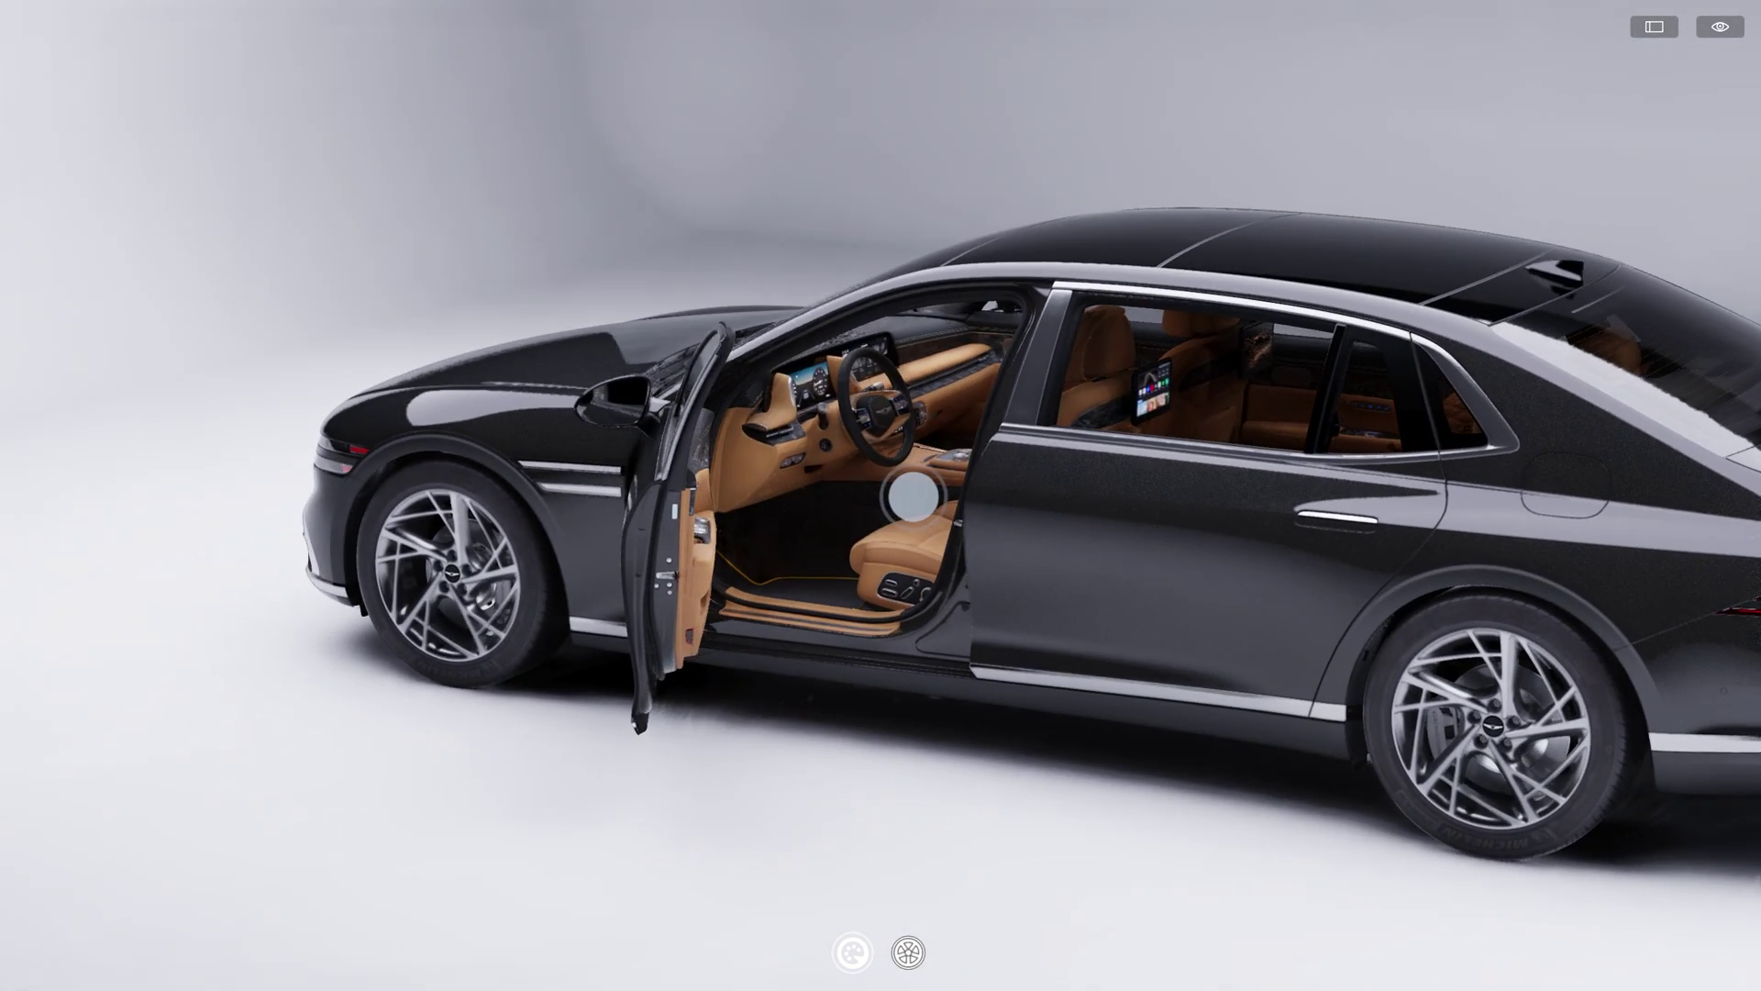
drag(912, 497, 770, 496)
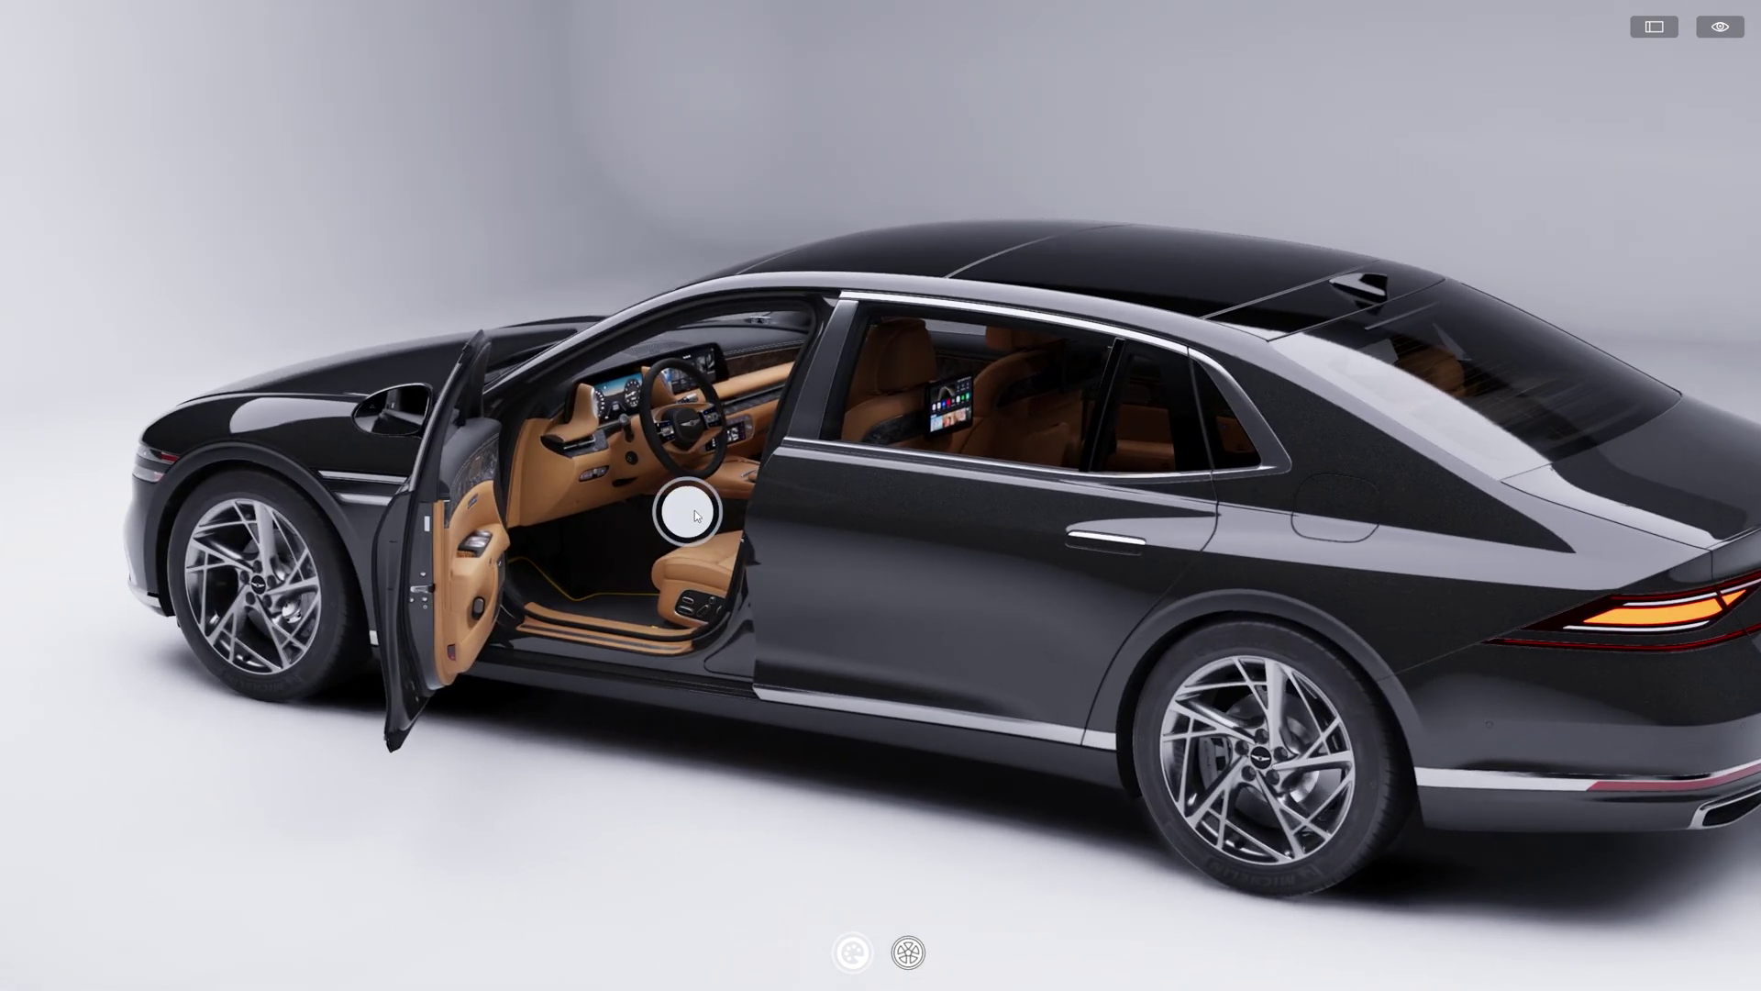
click(694, 511)
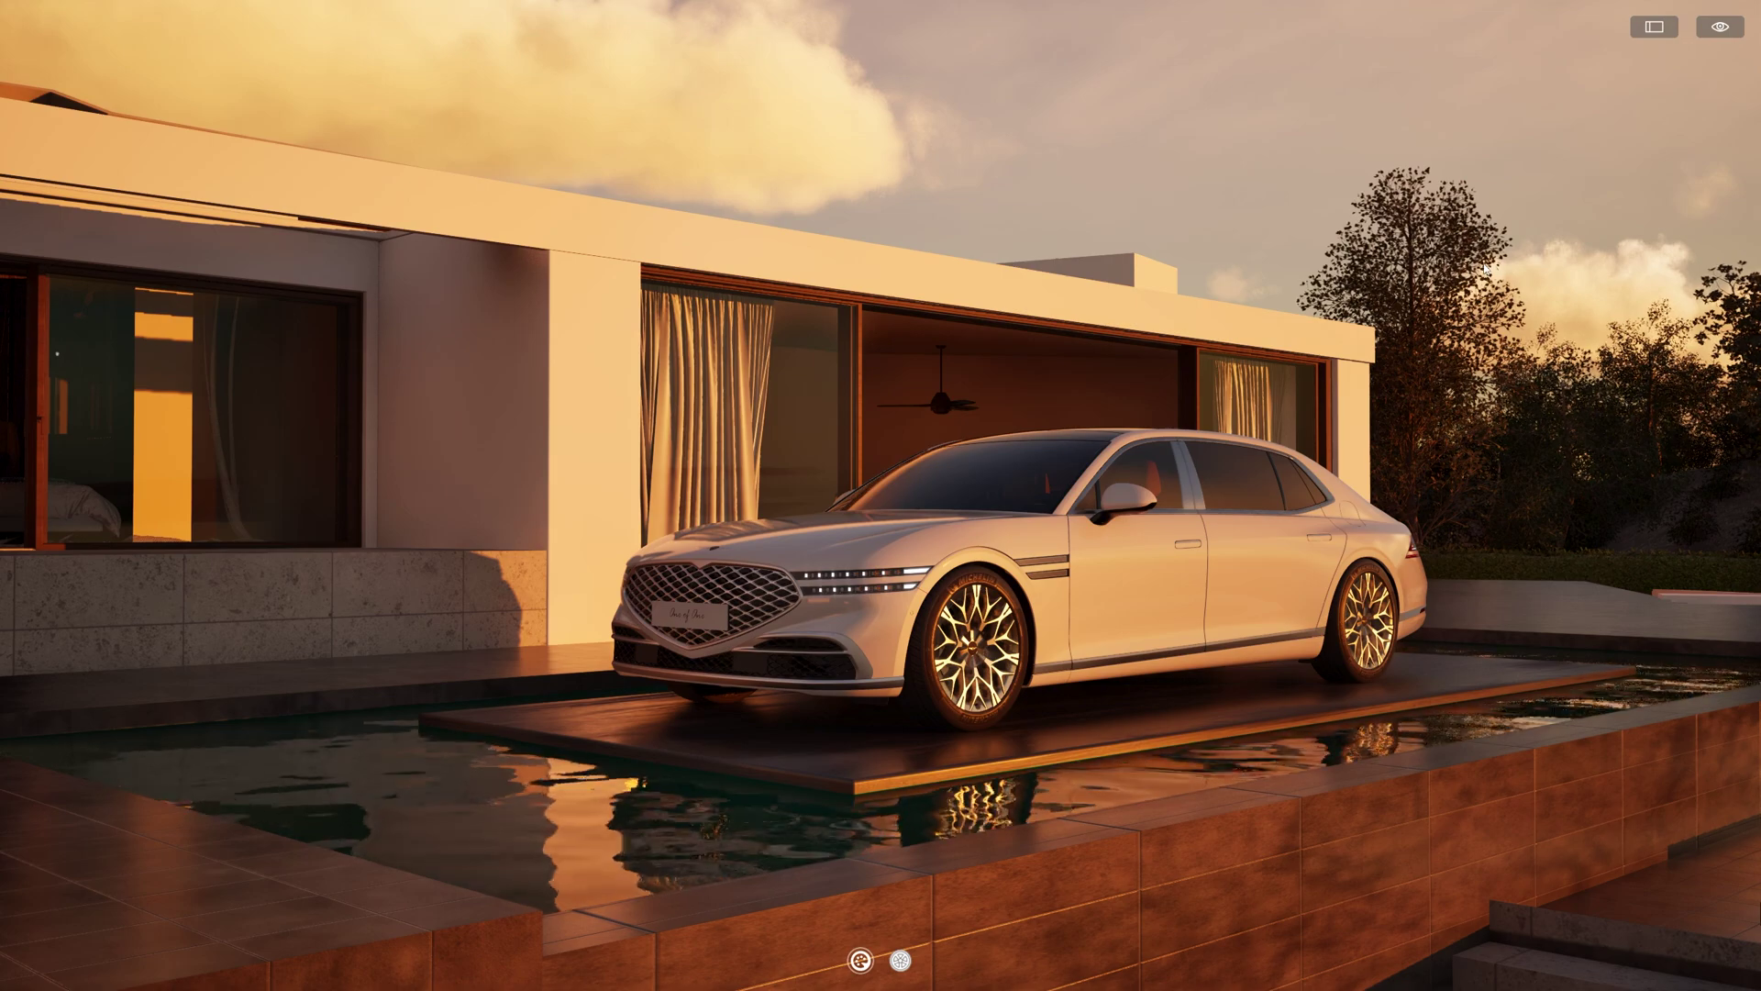
Exit full screen, create an Ambience-type configuration, select the scene's Ambience and rename the first state as Morning.
click(1656, 28)
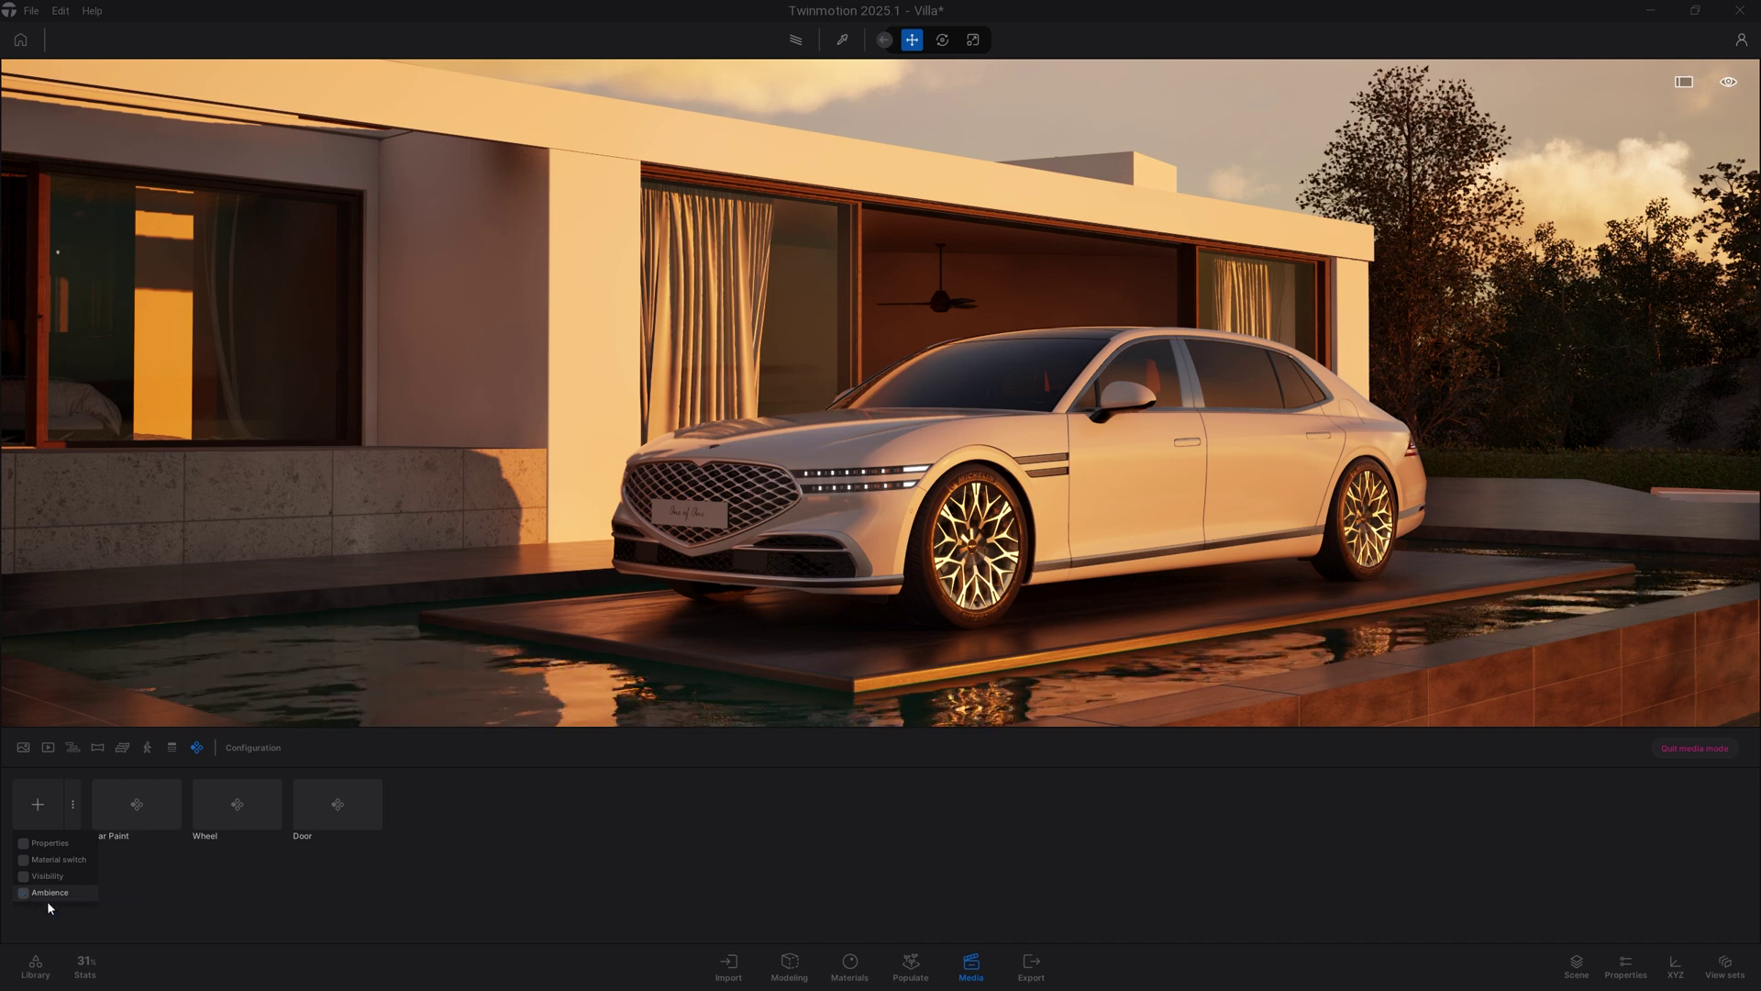
click(39, 805)
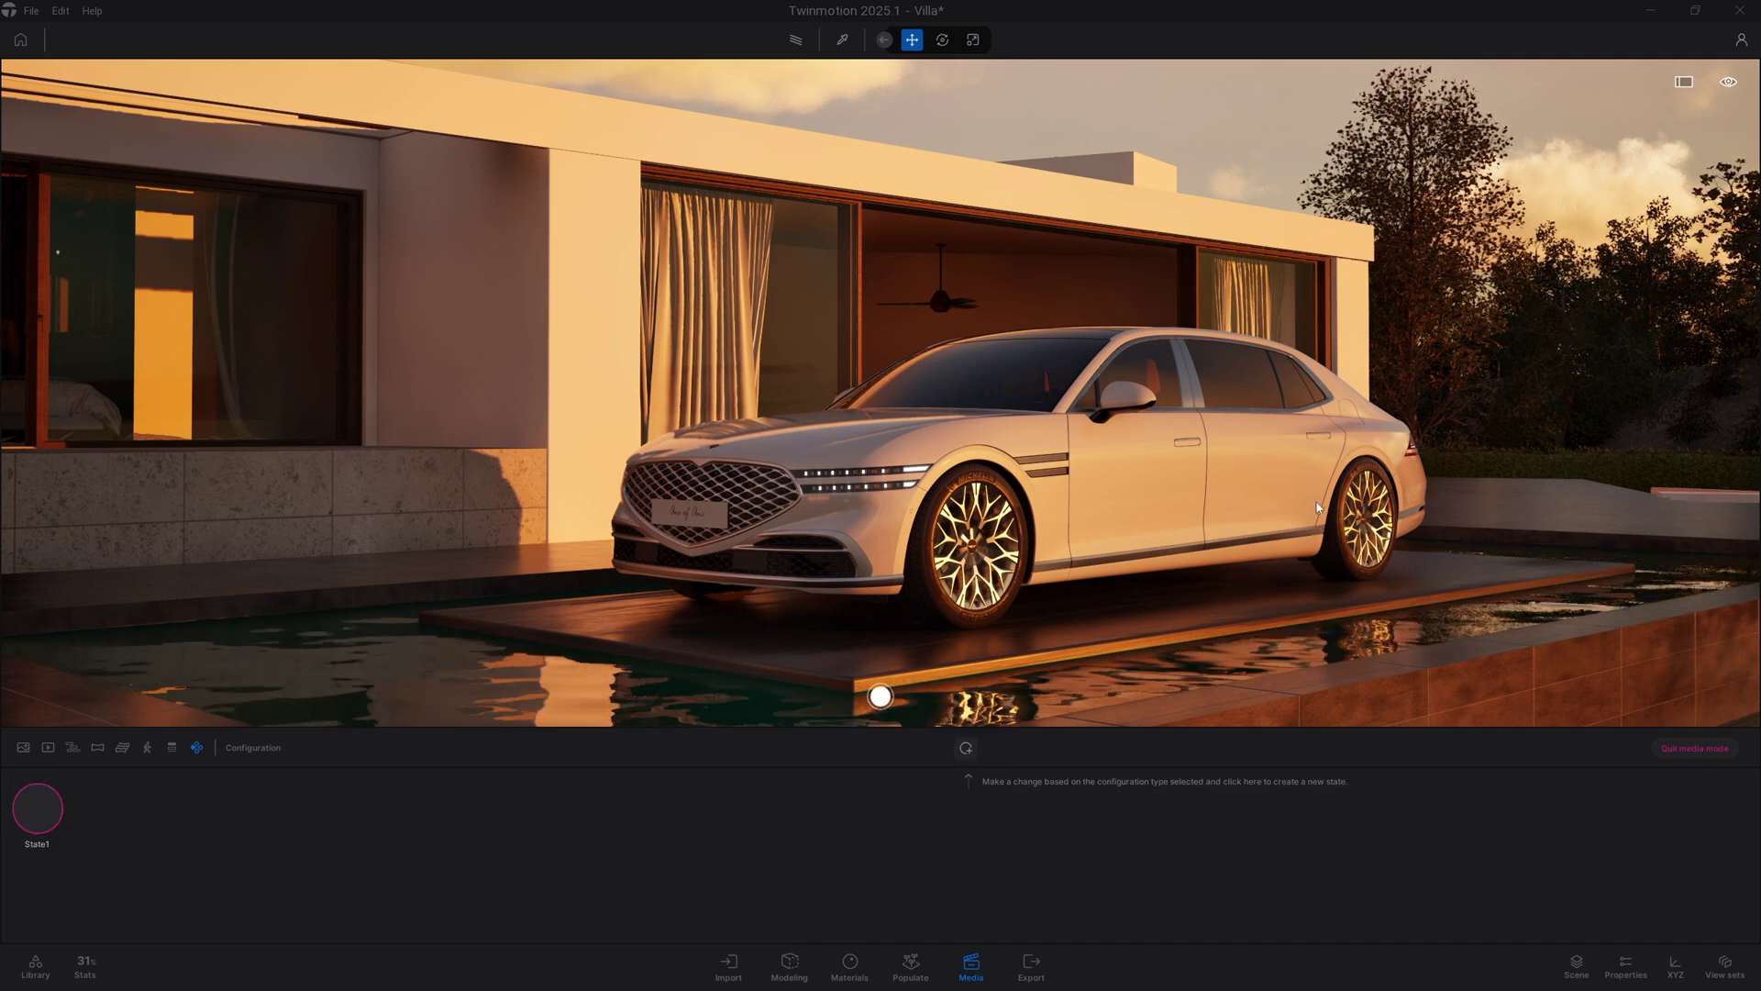
click(1590, 976)
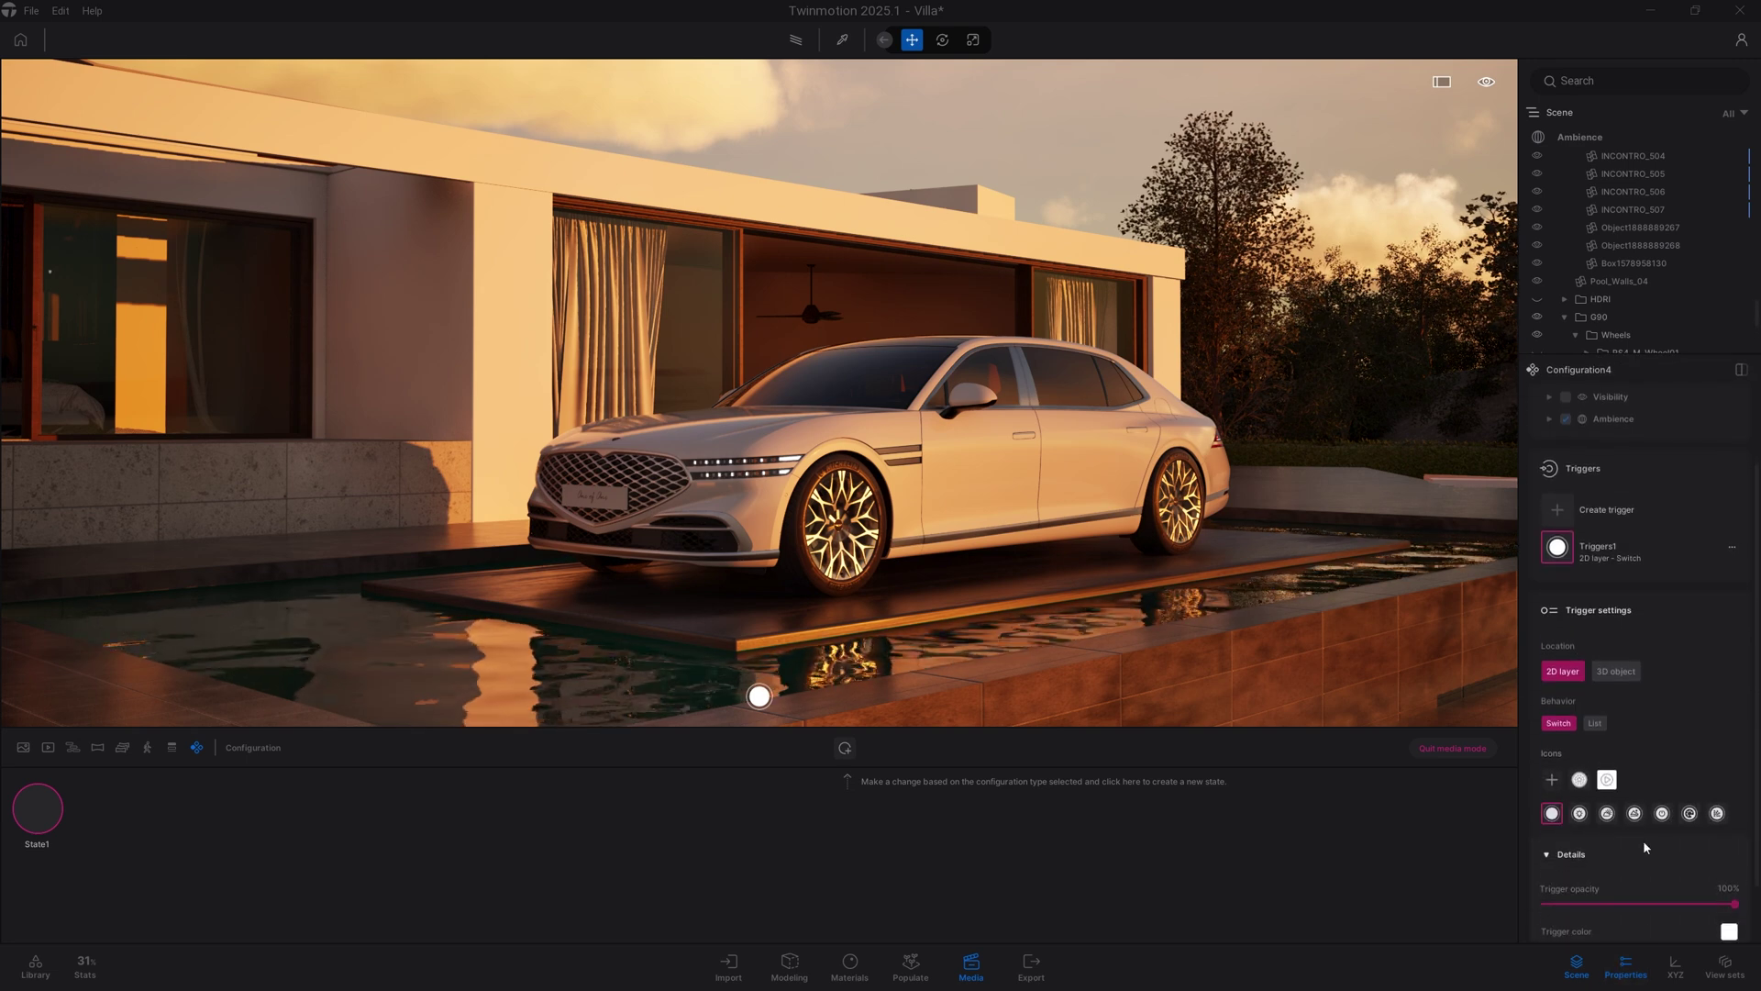
click(1598, 143)
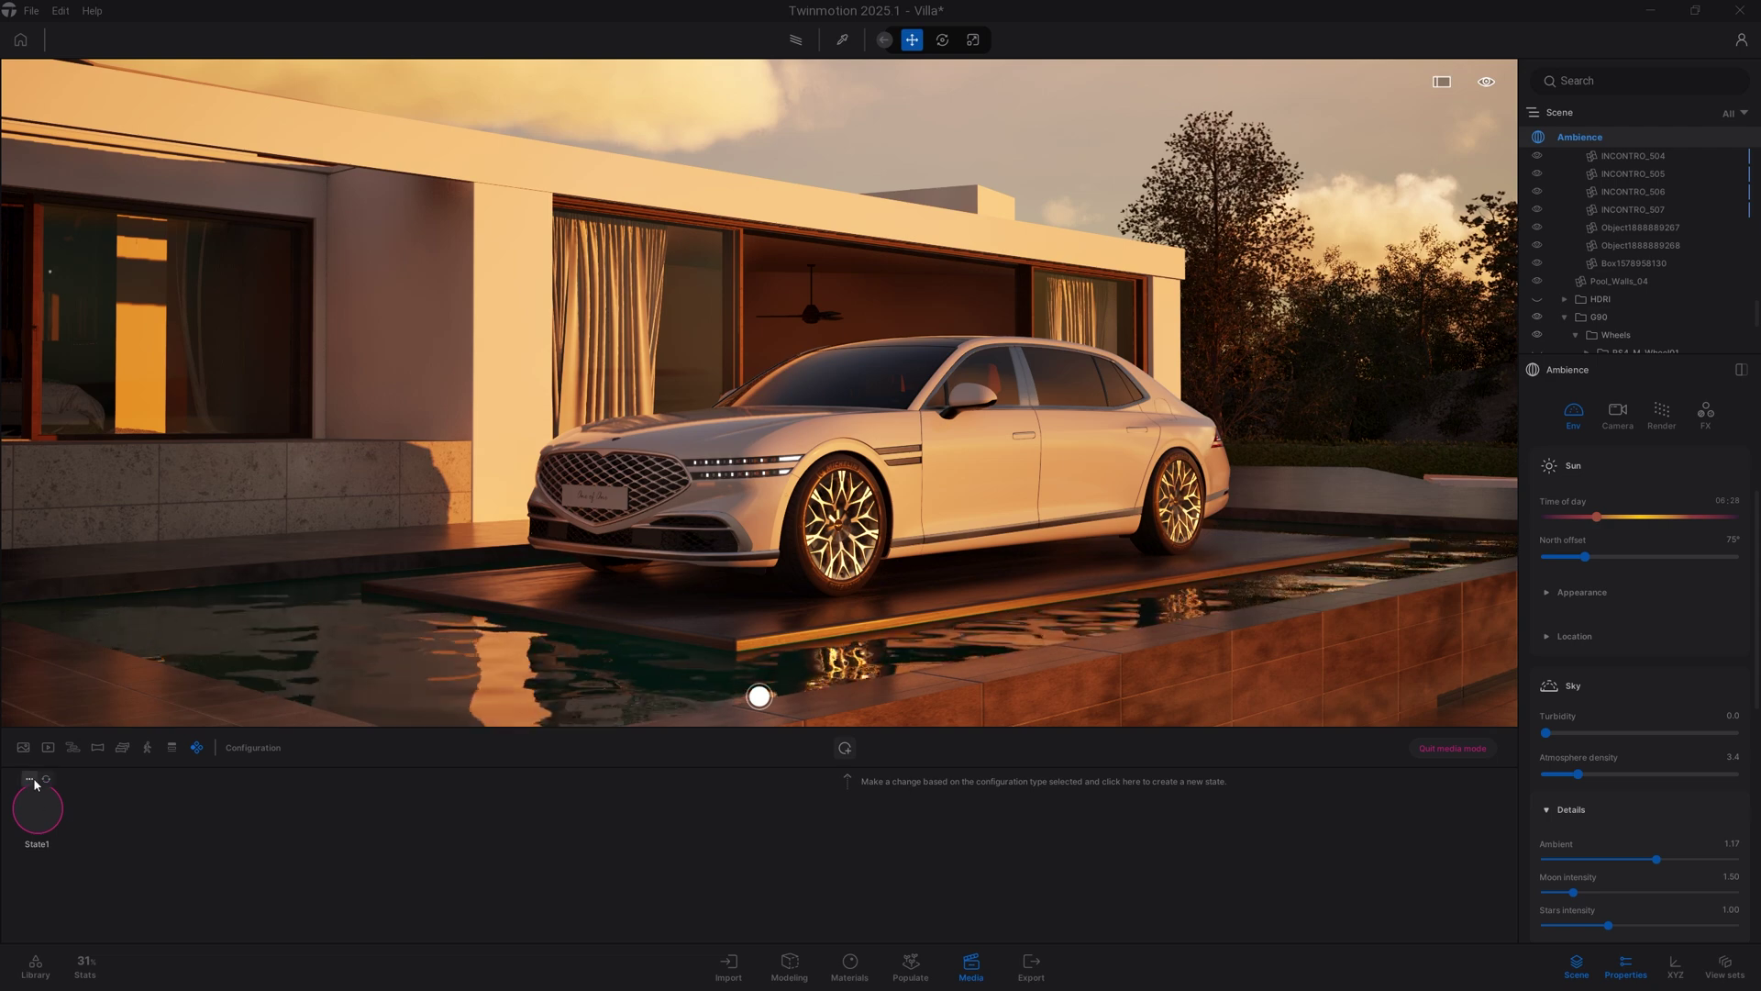
double_click(46, 808)
text(Morning)
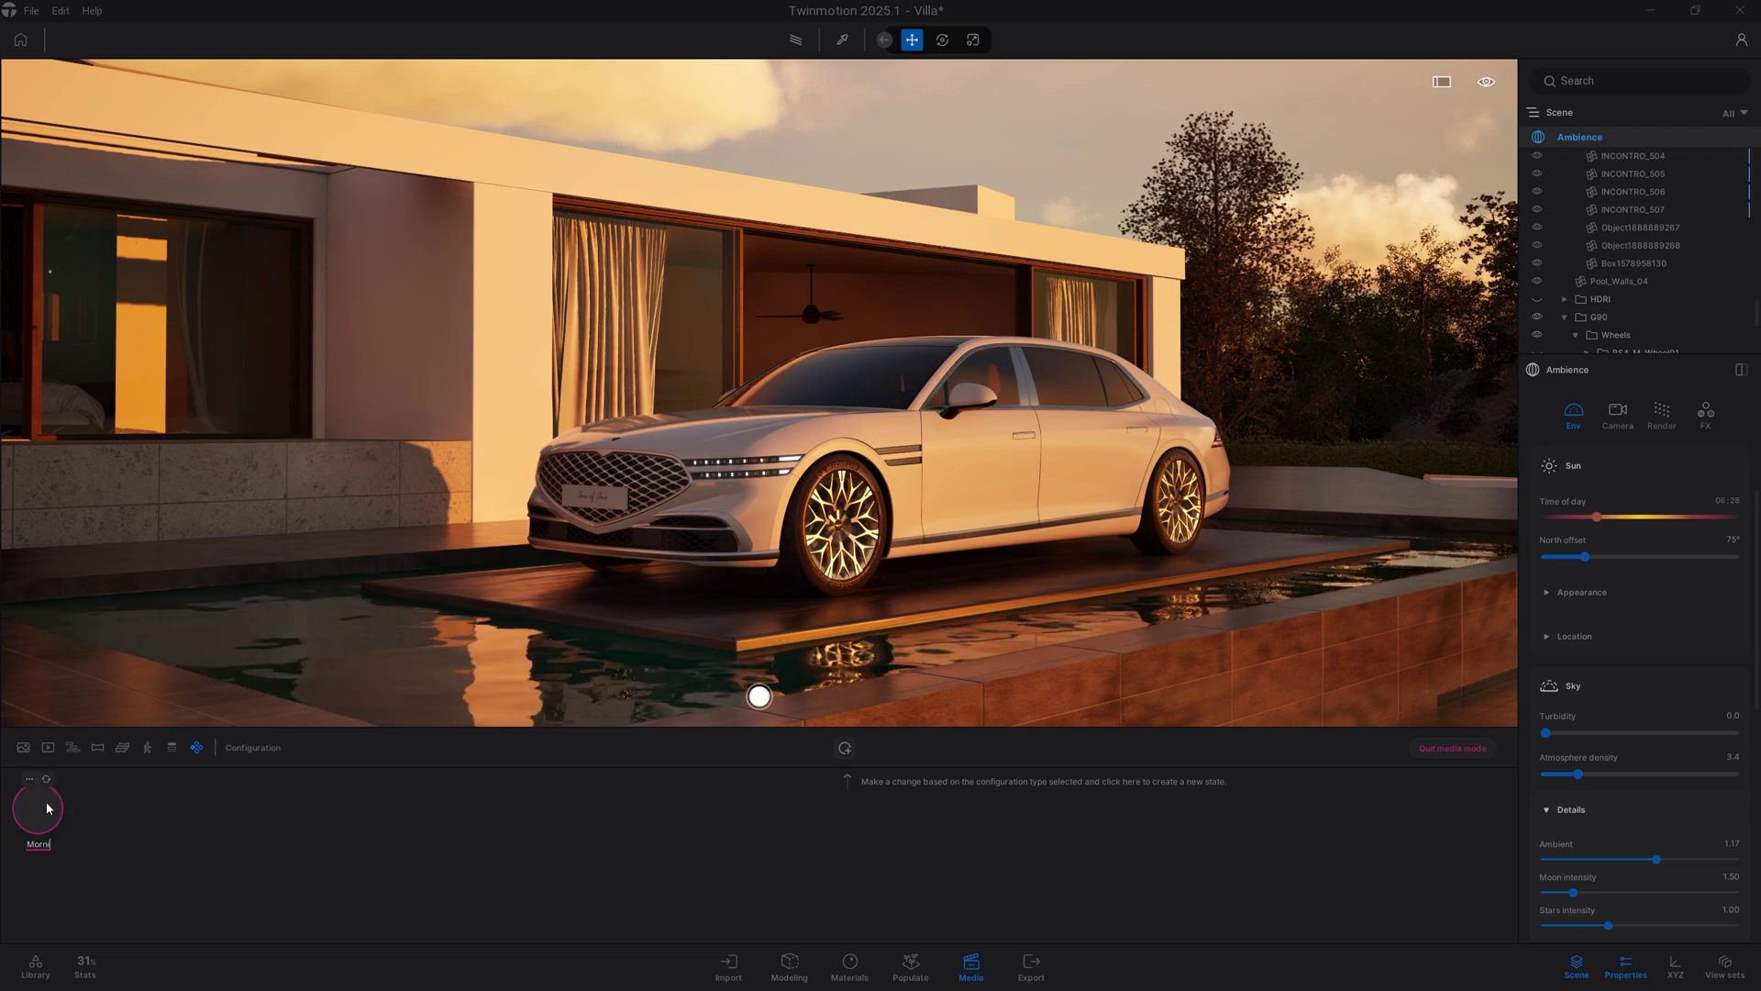
key(Return)
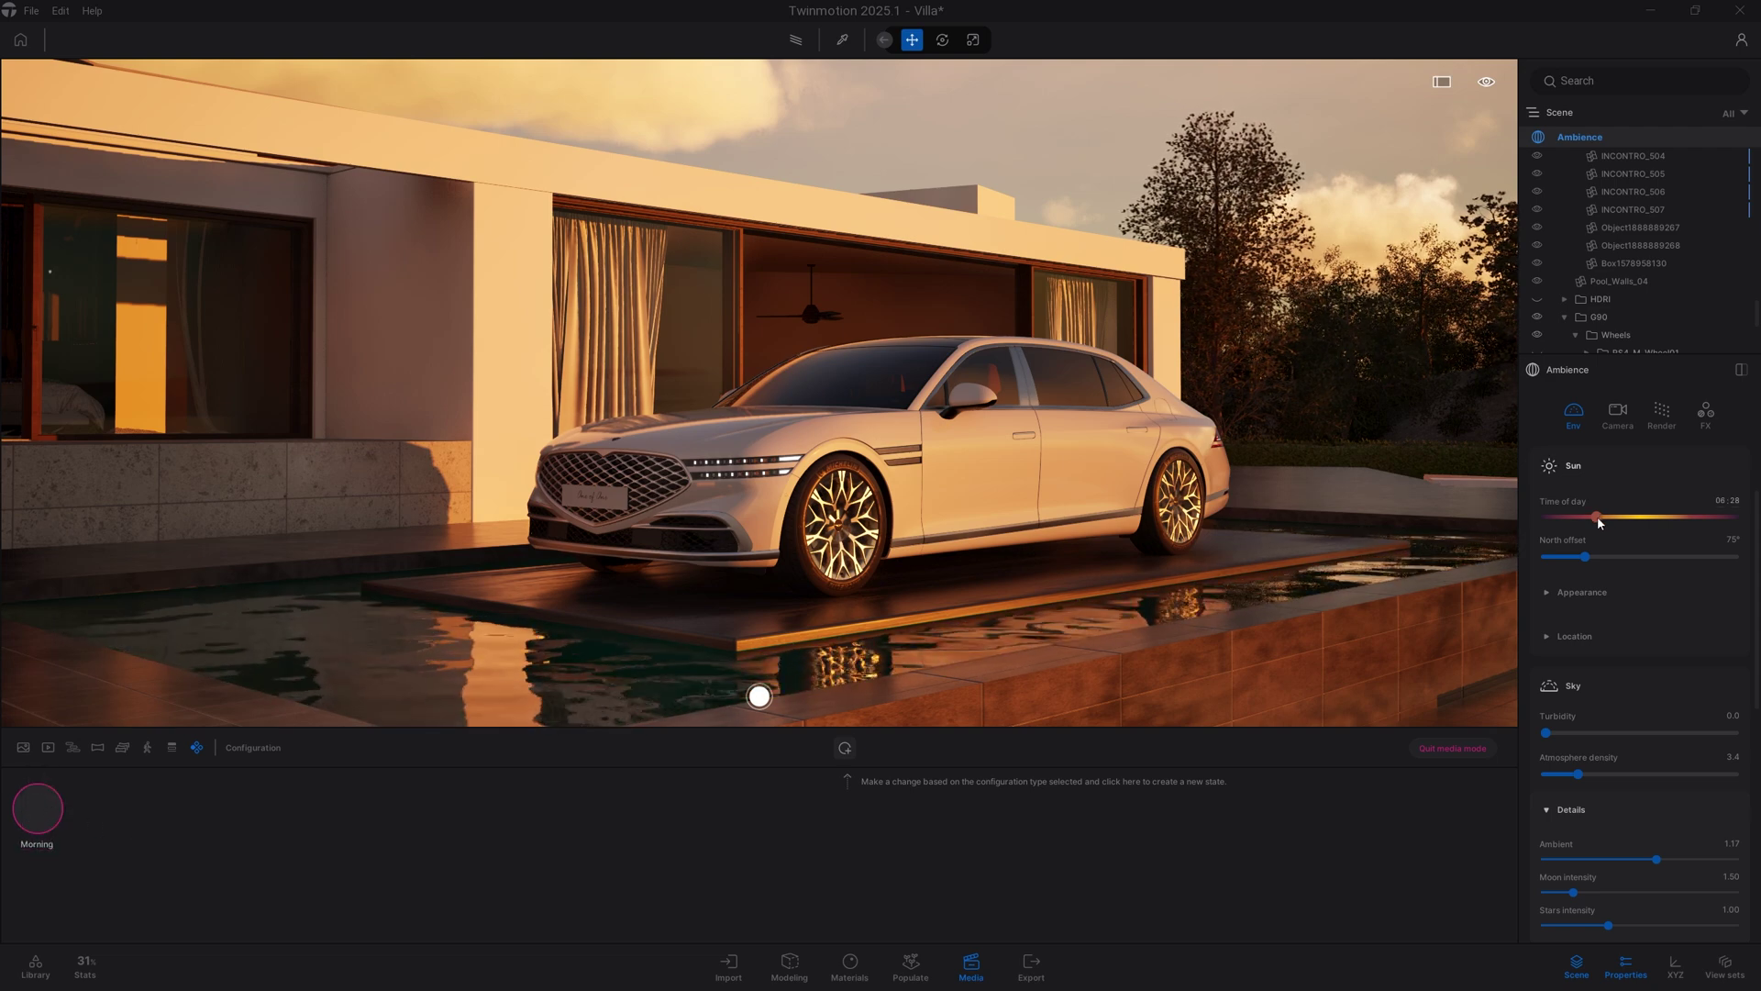
Add a Mid day state with a later morning time of day and a North offset of about 188°.
drag(1597, 516, 1643, 543)
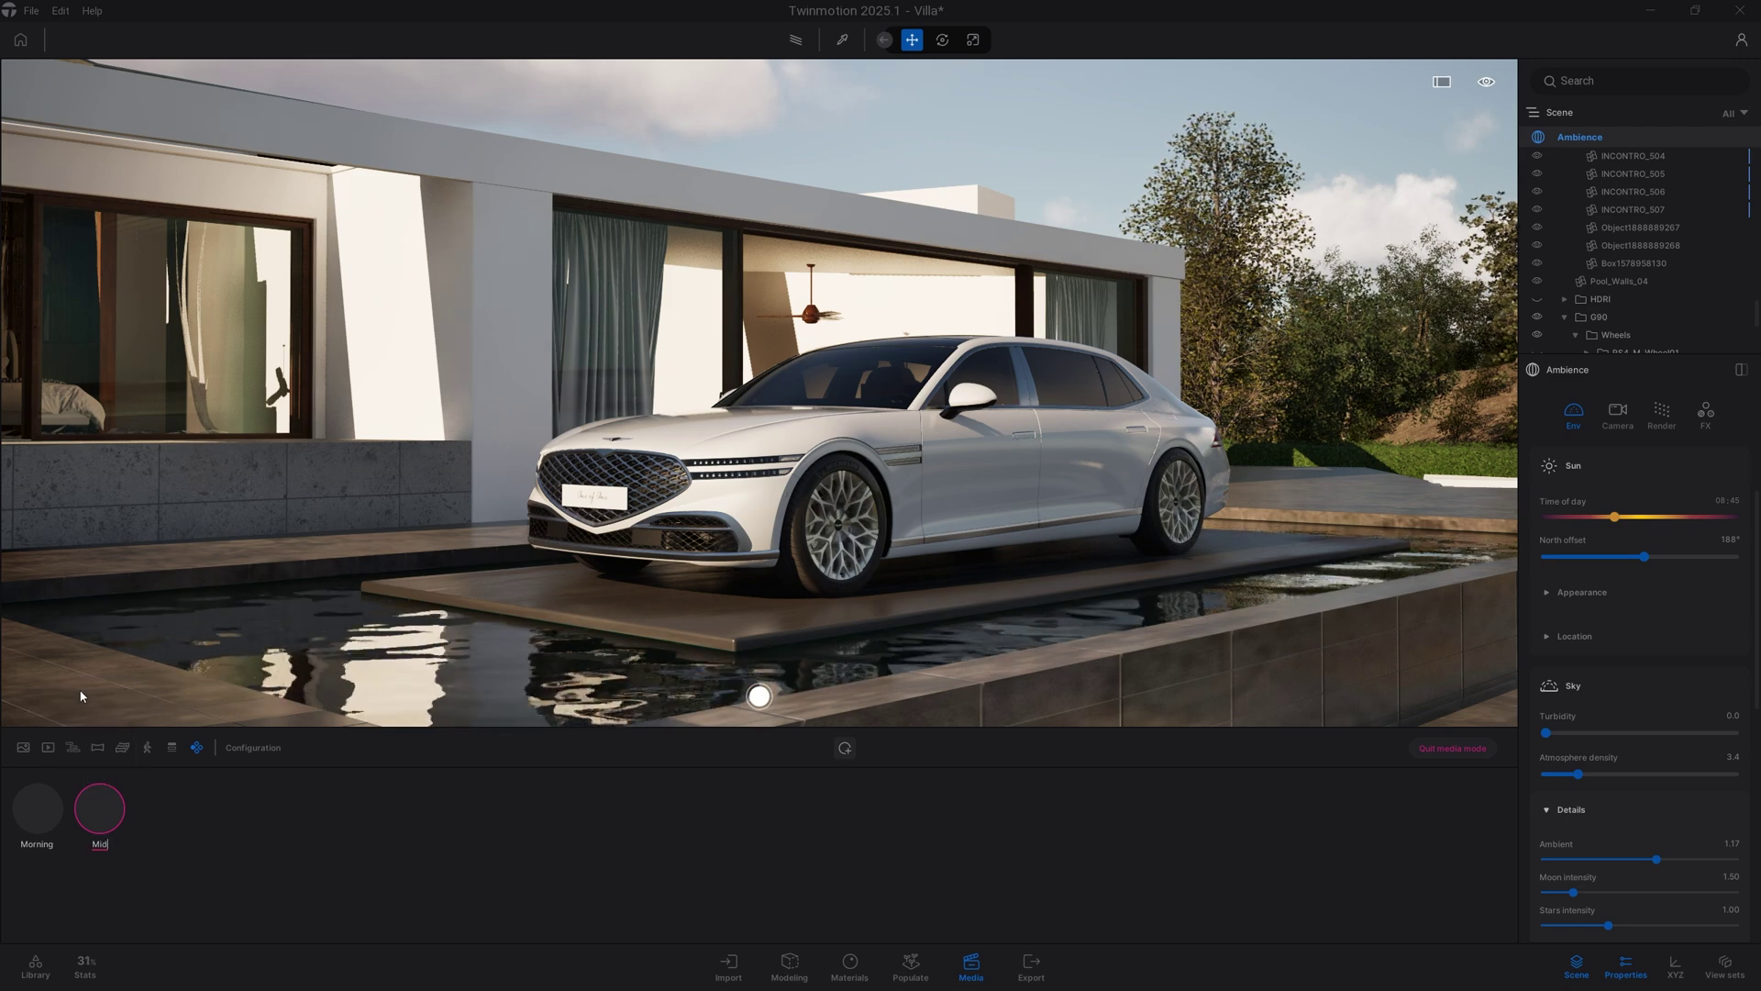
Add a Sunset state with the time of day at about 20:15, denser volumetric clouds and a North offset of 149°.
drag(1614, 517, 1707, 517)
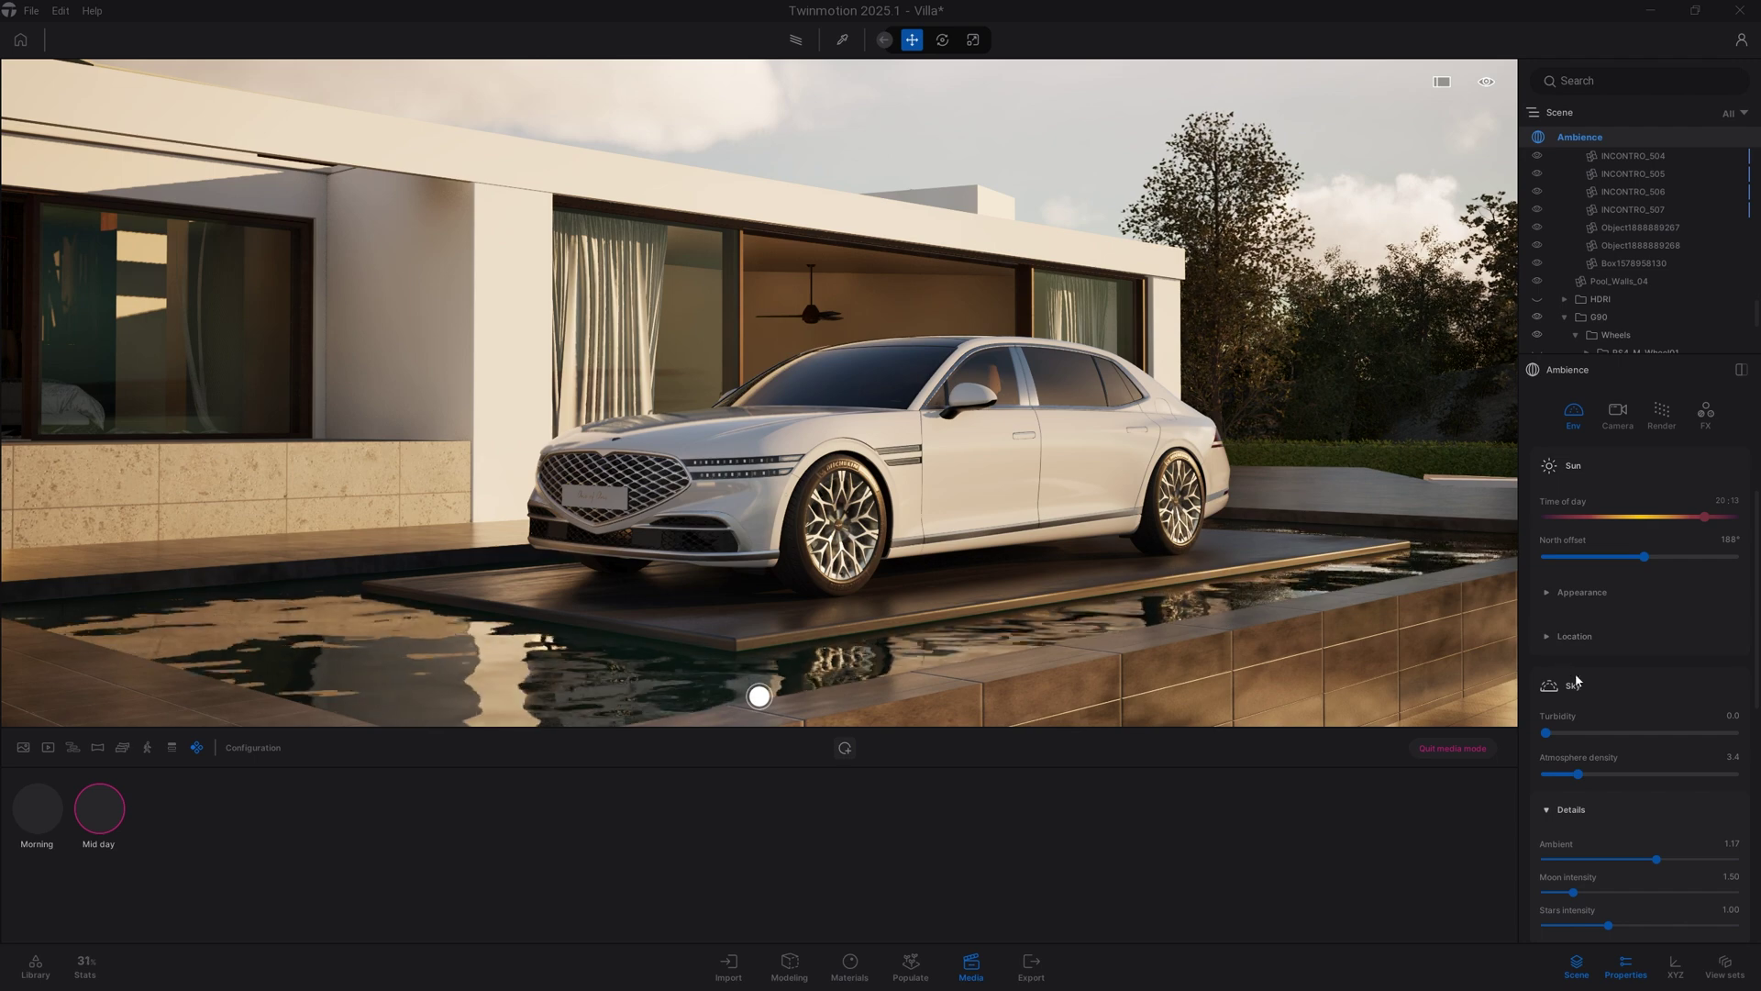
scroll(1607, 732, down, 5)
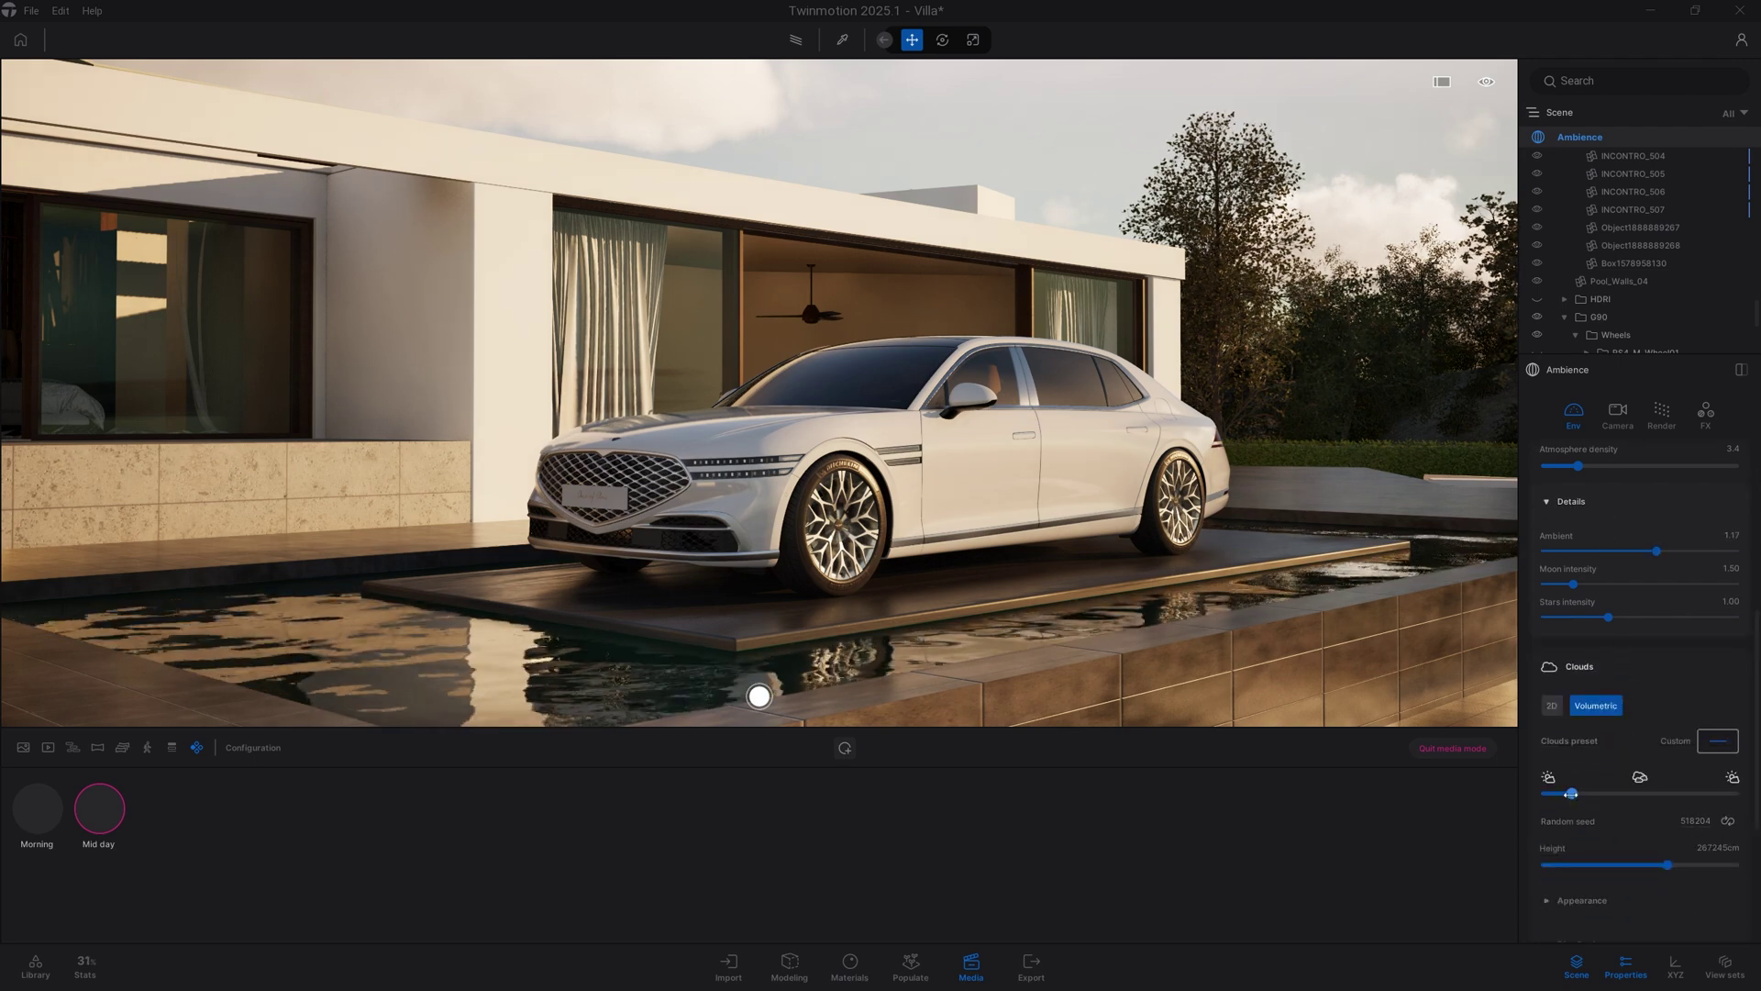
drag(1571, 794, 1589, 793)
shift+middle_drag(759, 412, 917, 413)
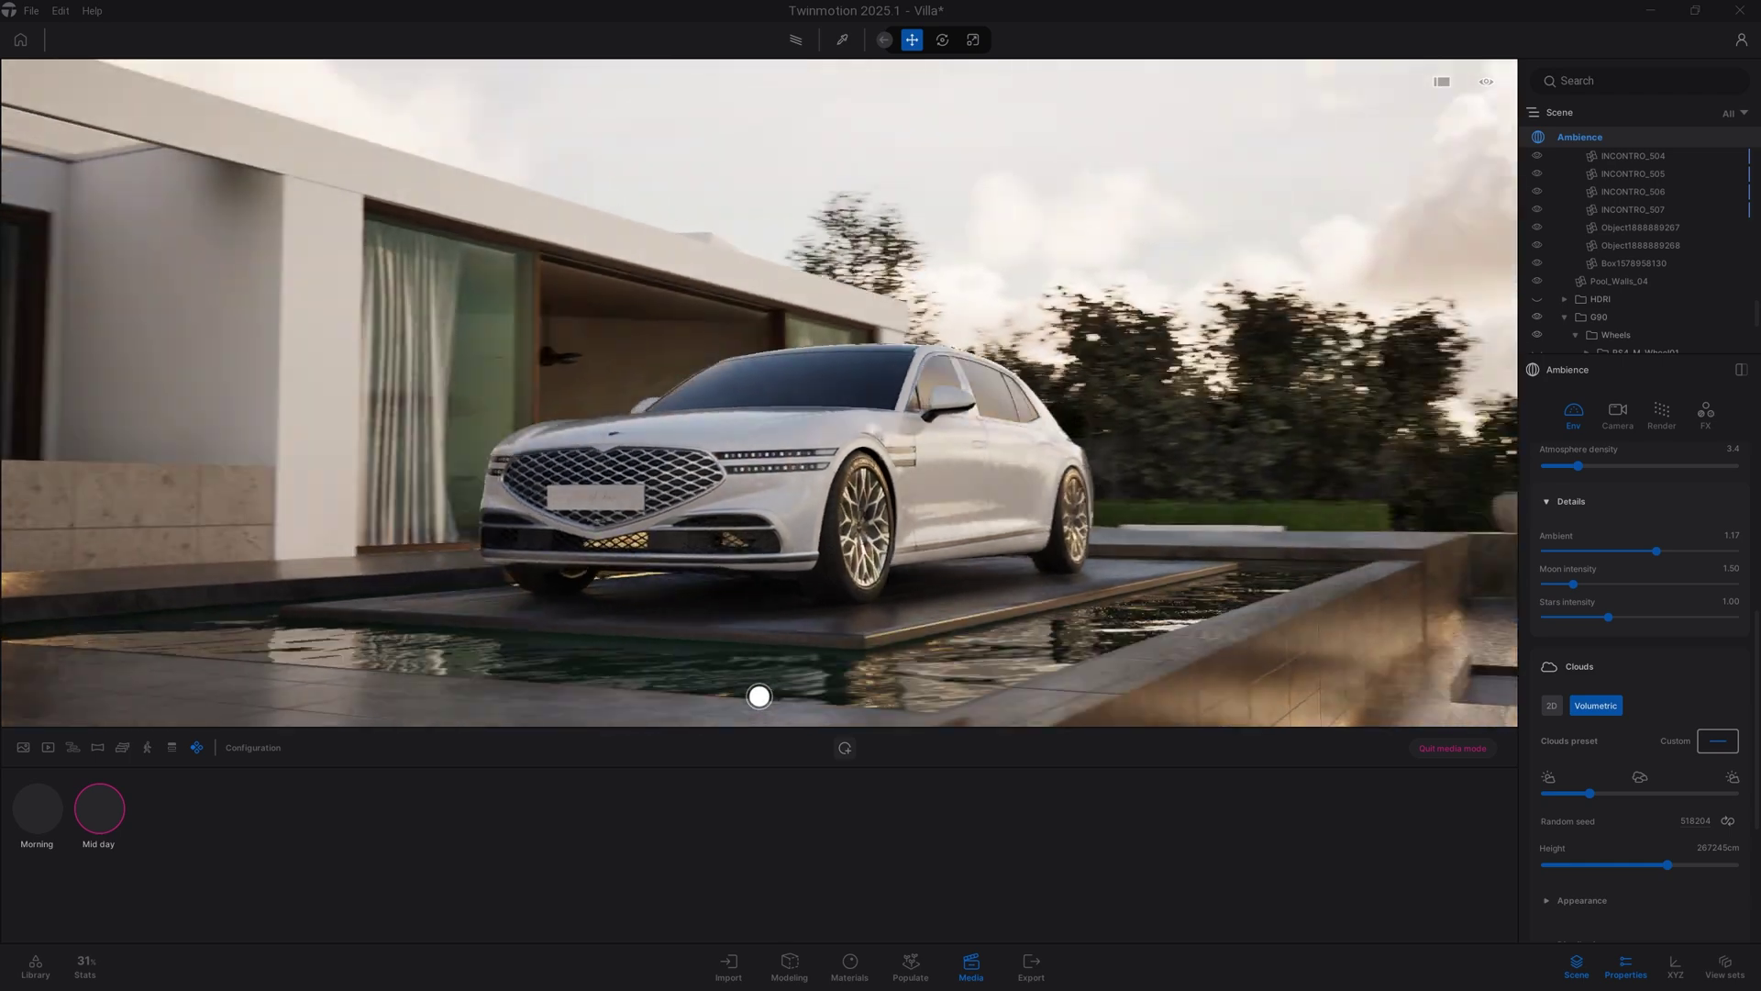
drag(1590, 793, 1603, 793)
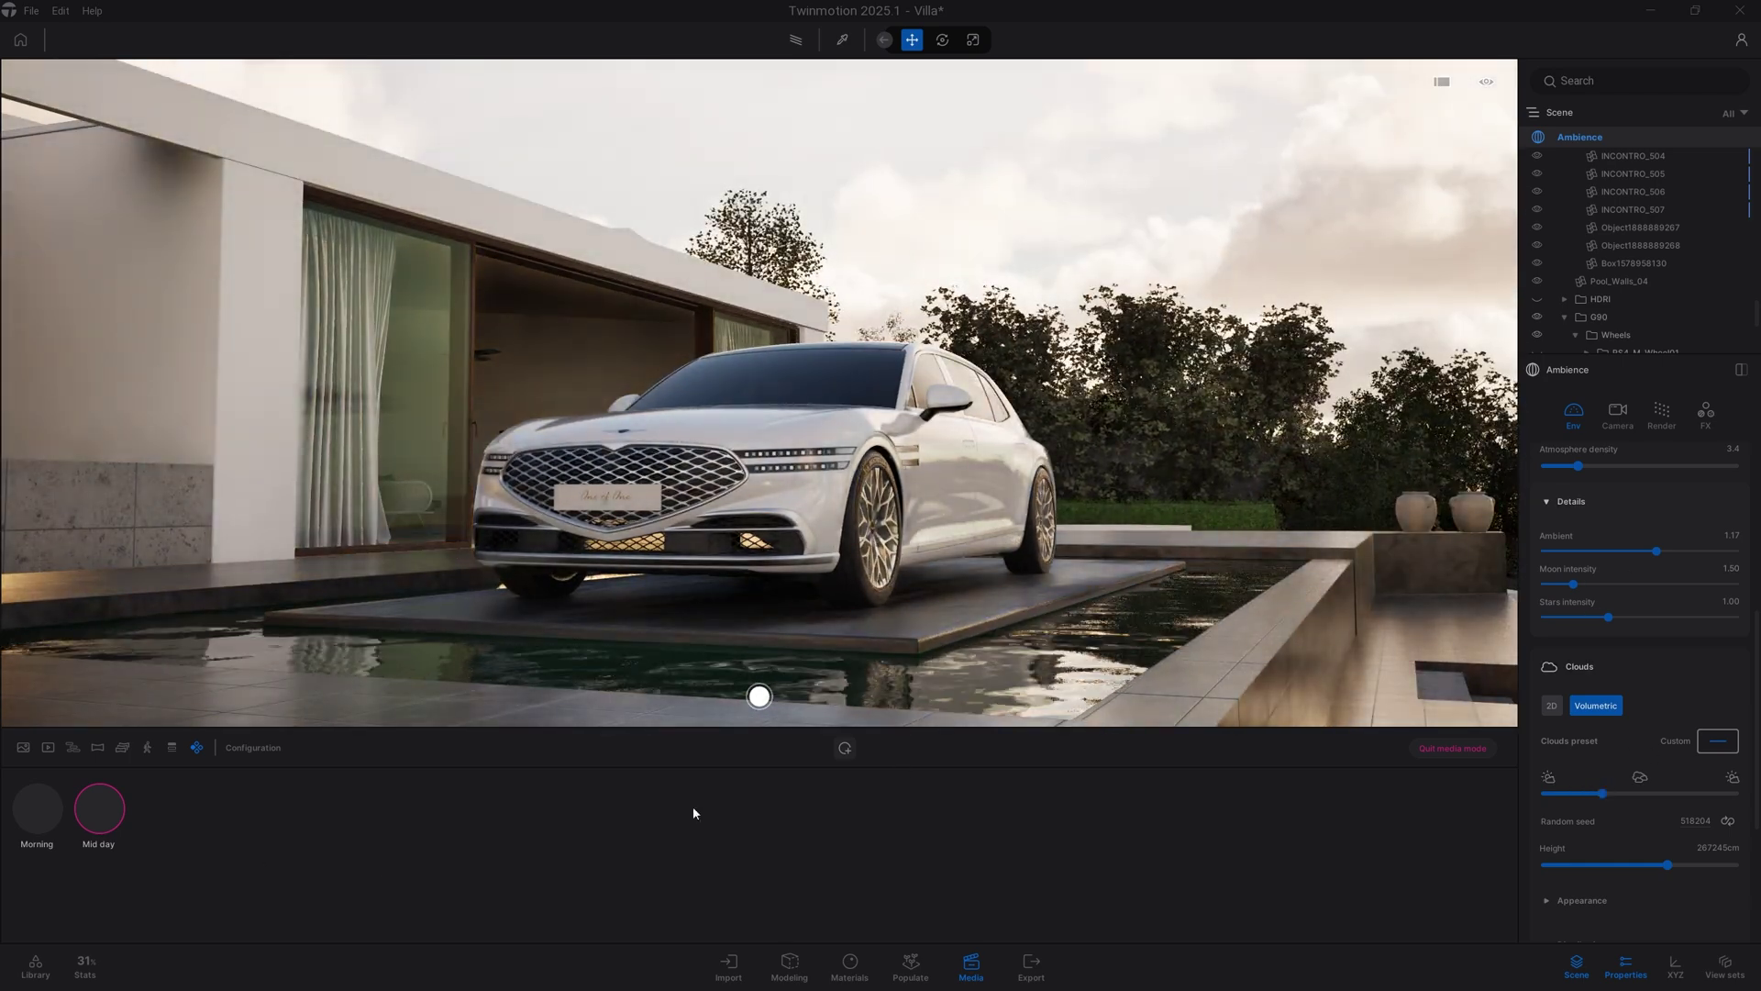
shift+middle_drag(918, 458, 642, 496)
scroll(1639, 643, up, 3)
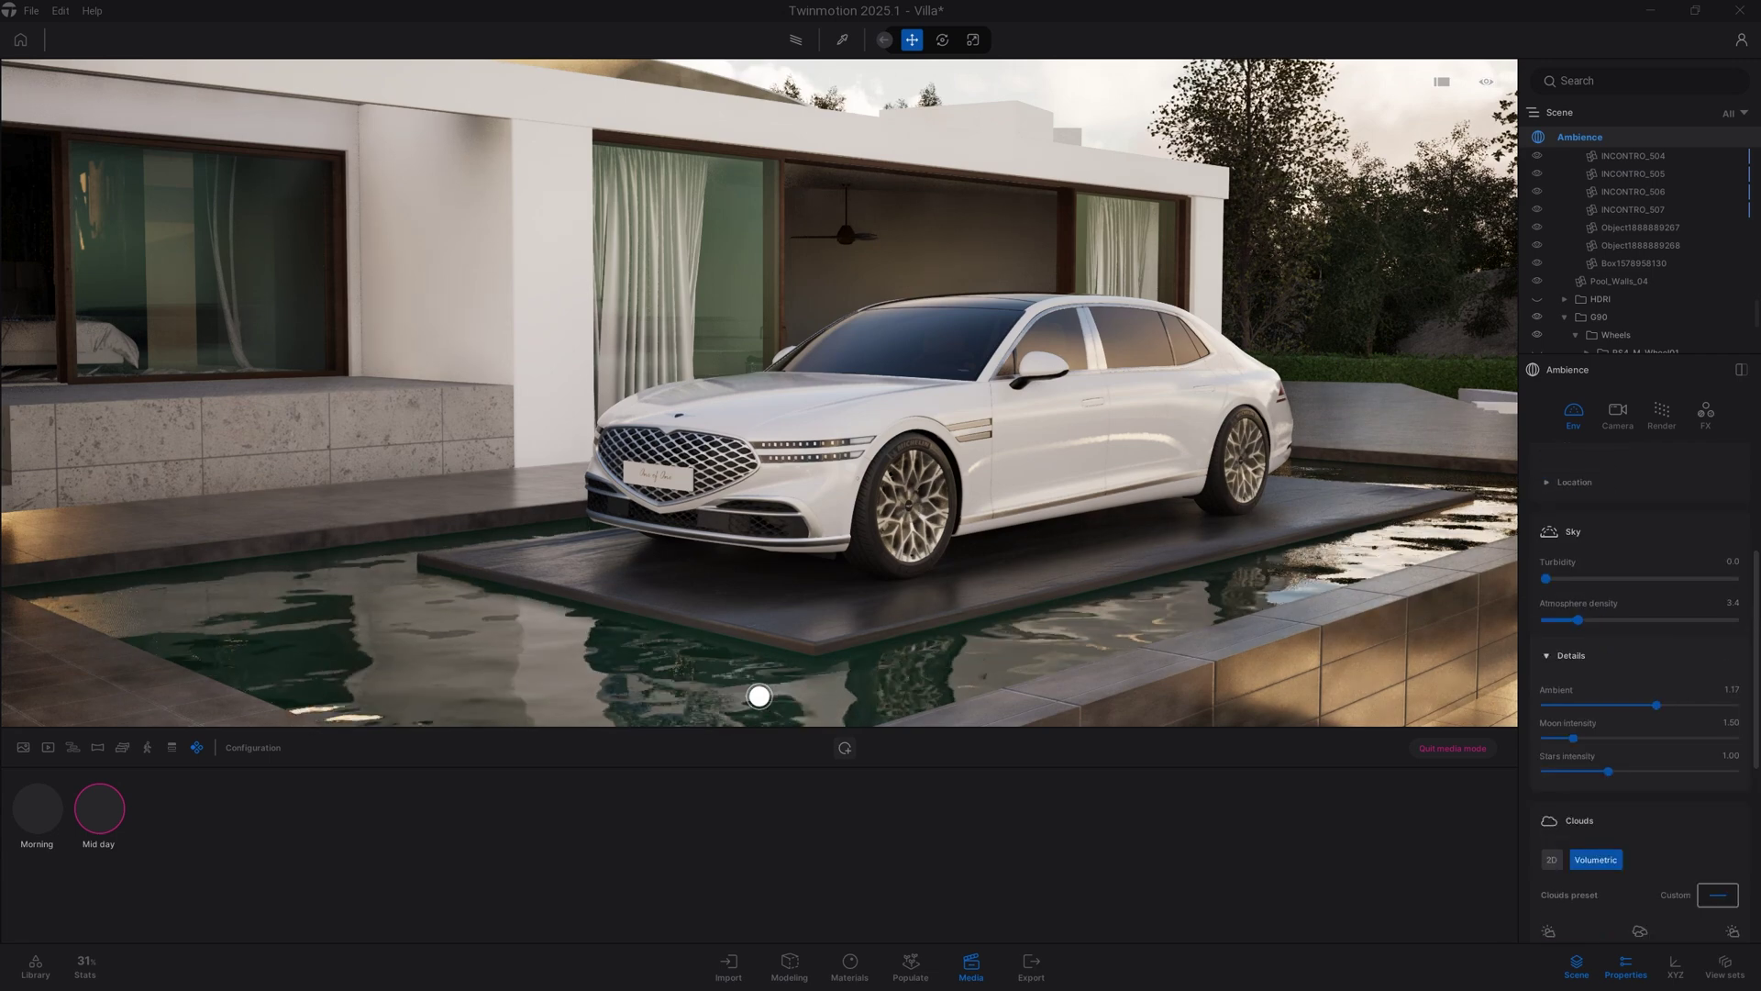
scroll(1638, 642, up, 3)
drag(1642, 652, 1622, 652)
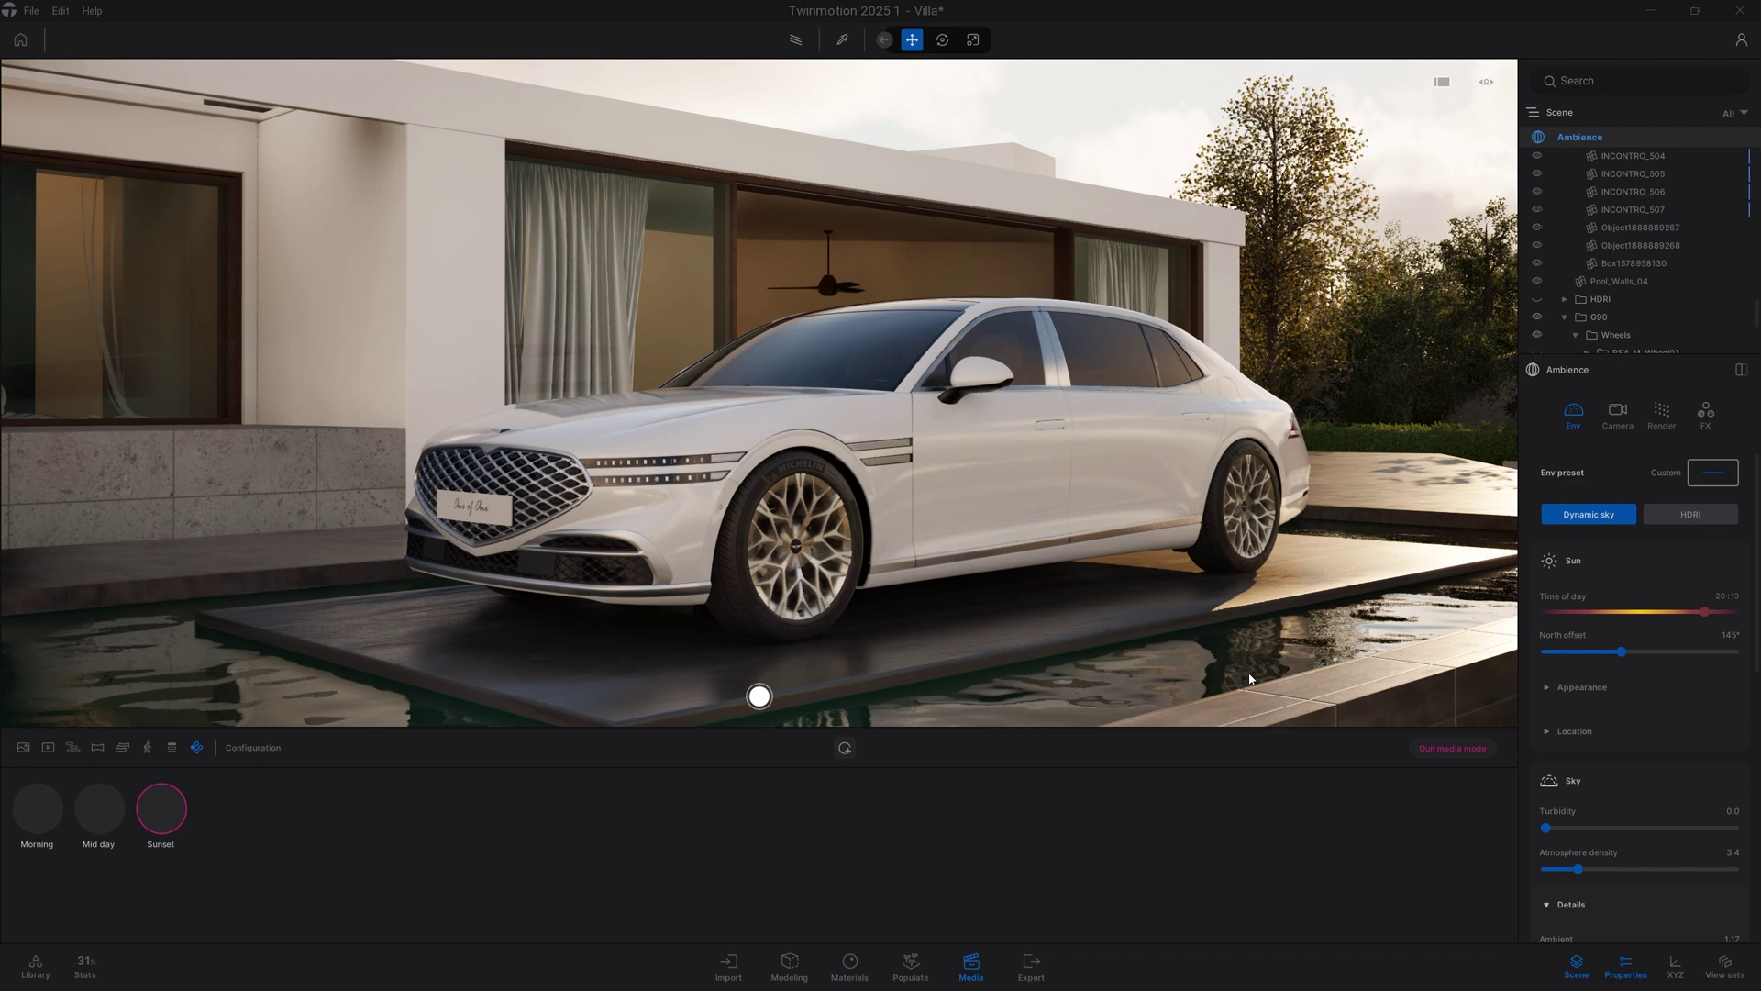
Activate the Morning state and give the ambience configuration's trigger the sun-and-cloud icon.
click(25, 816)
scroll(1651, 839, down, 2)
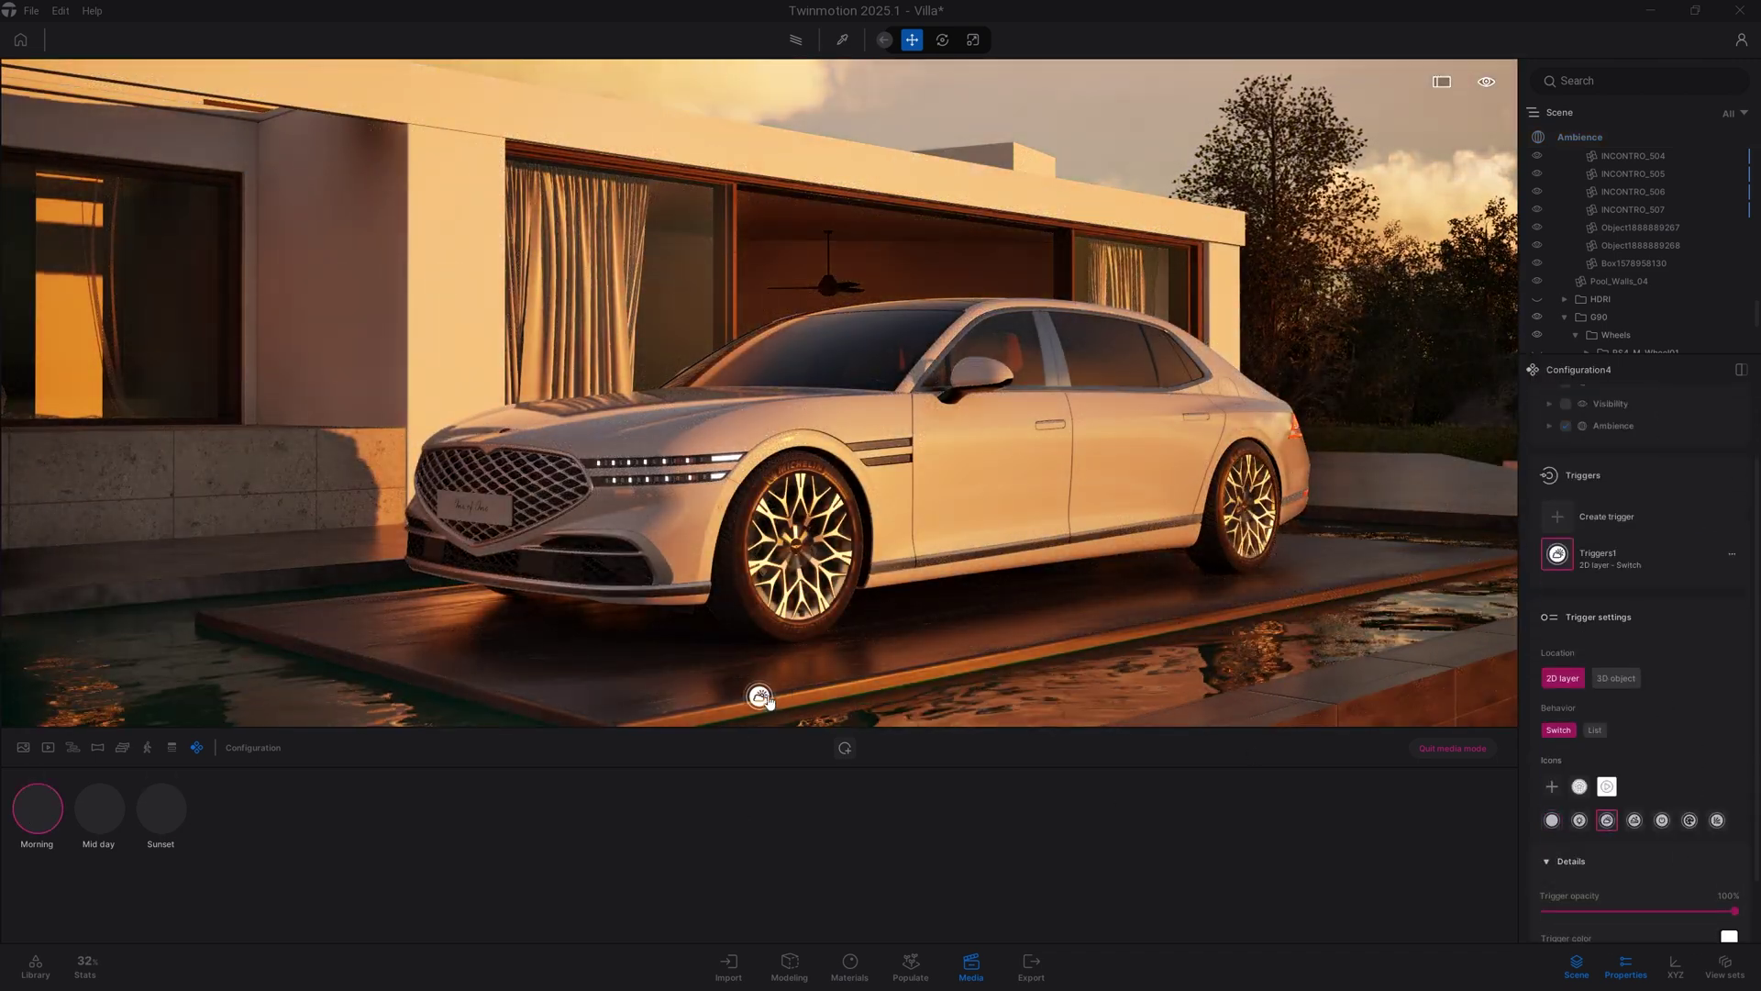
scroll(1633, 881, down, 2)
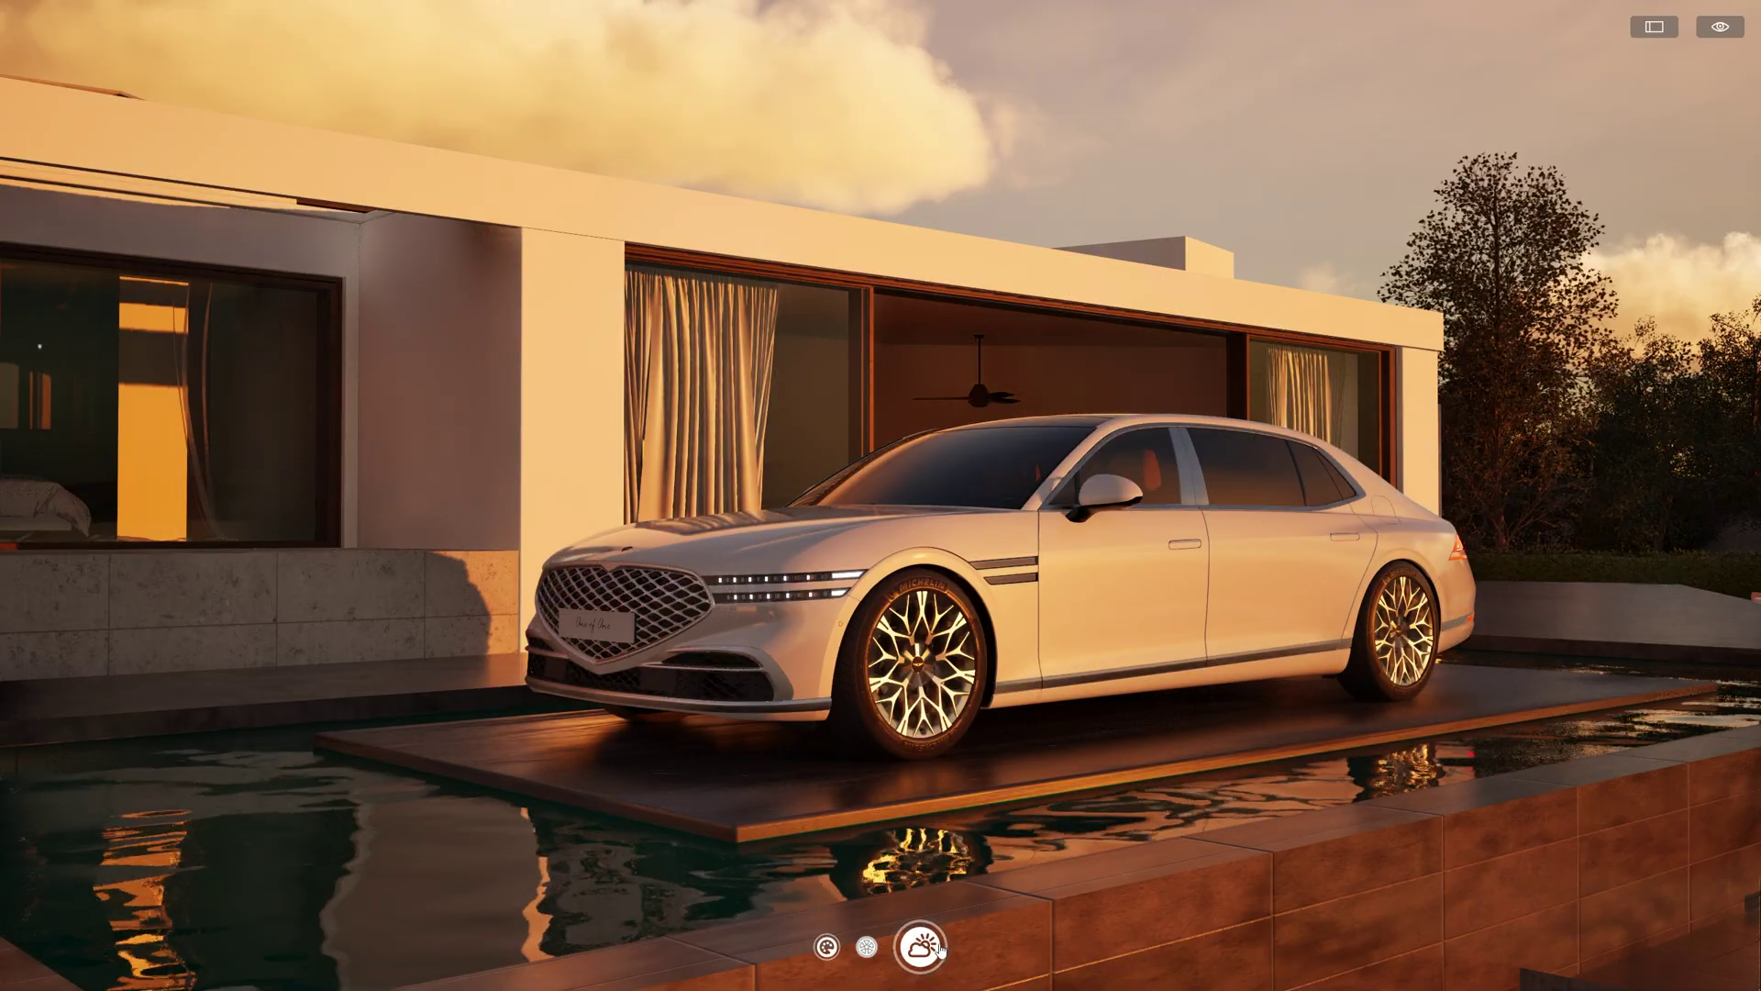
Test the ambience trigger in full screen by cycling the lighting states and viewing the car from above.
click(938, 950)
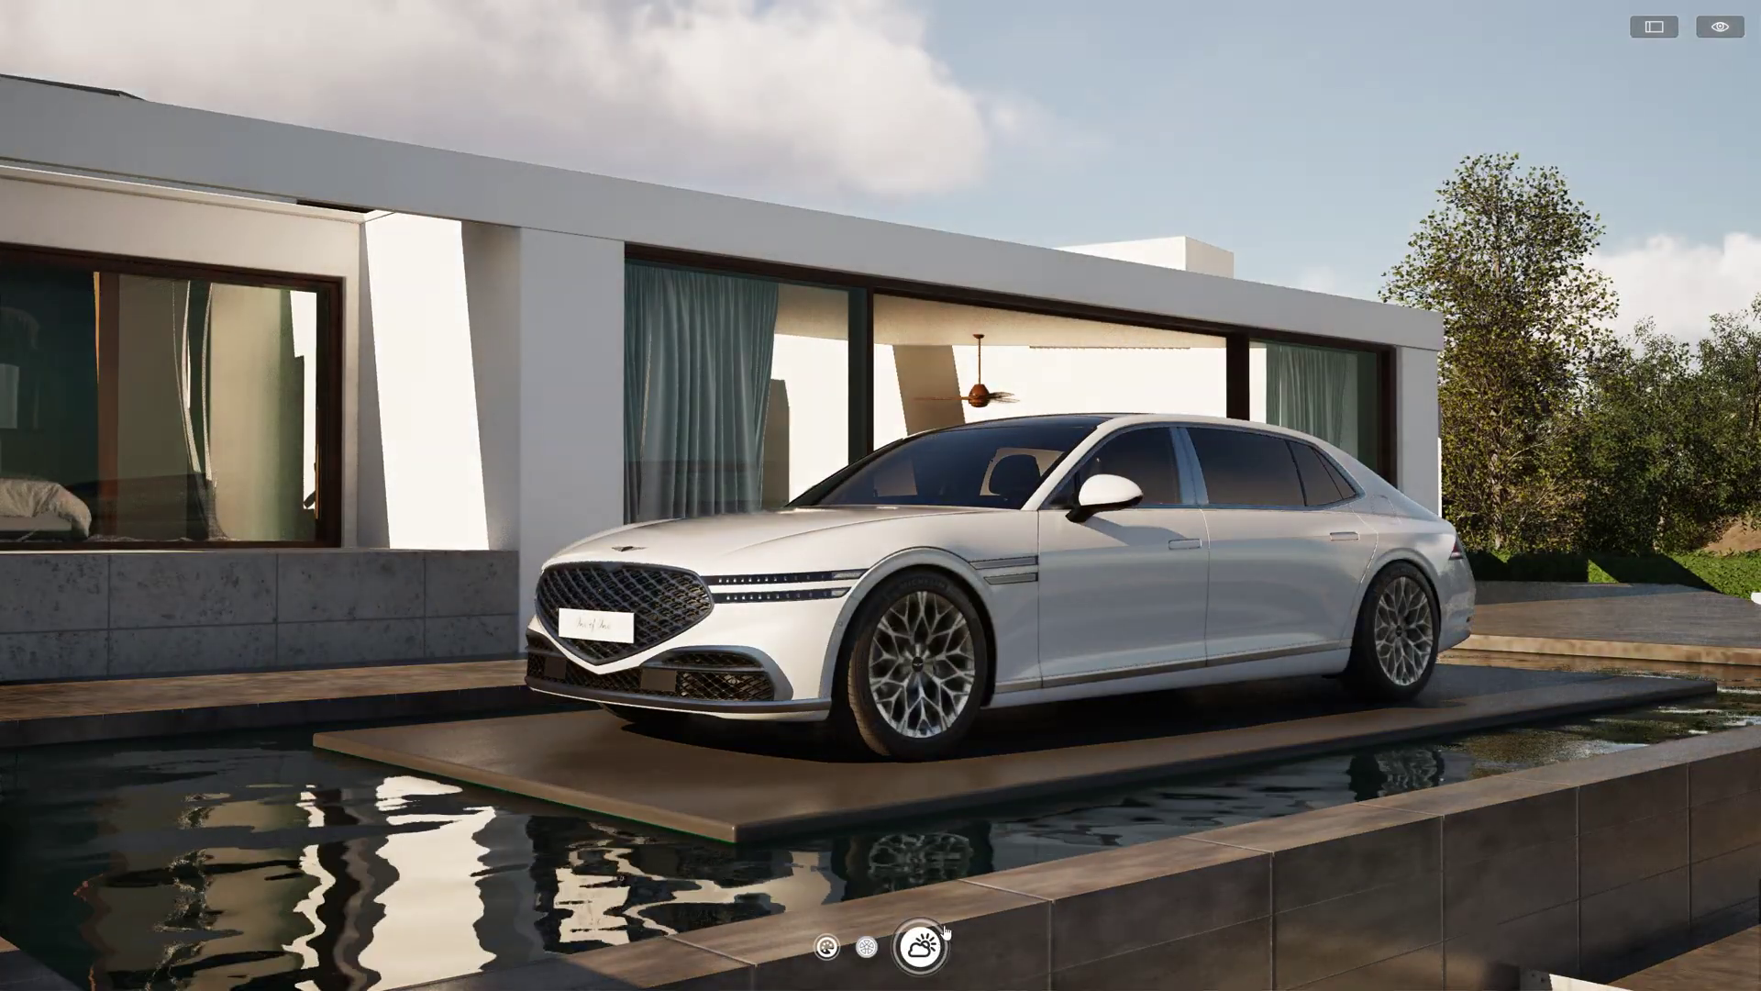
drag(1010, 786, 1009, 860)
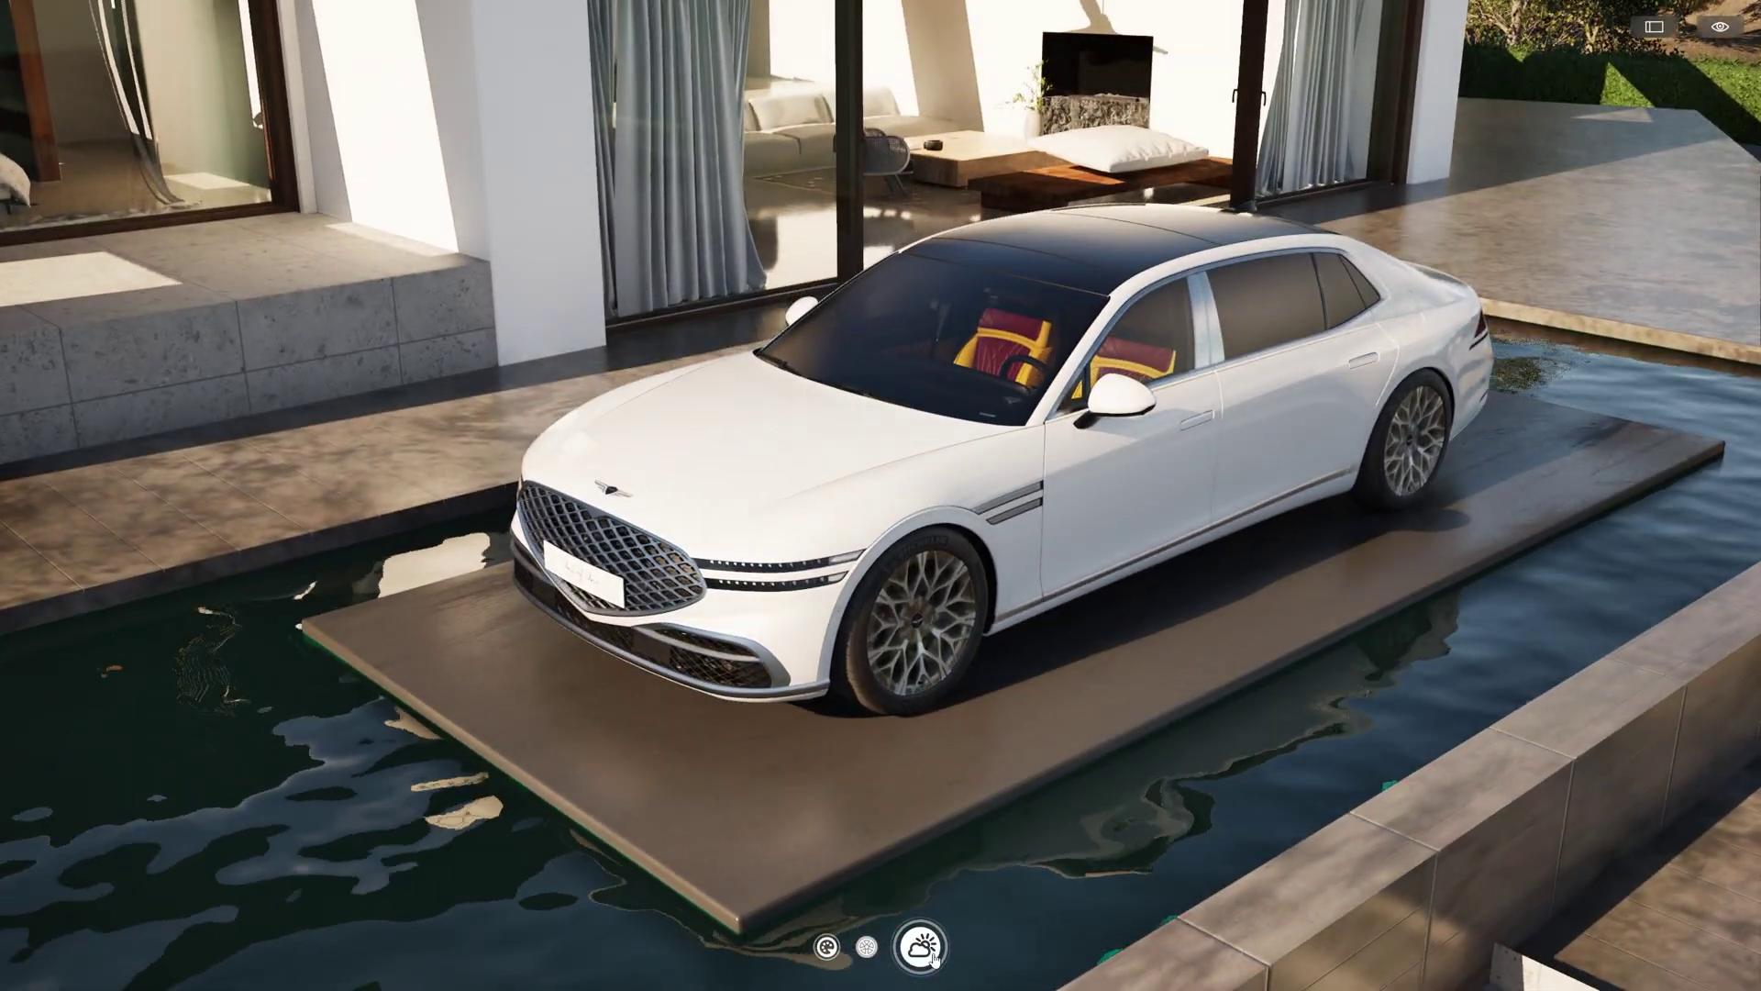
click(932, 954)
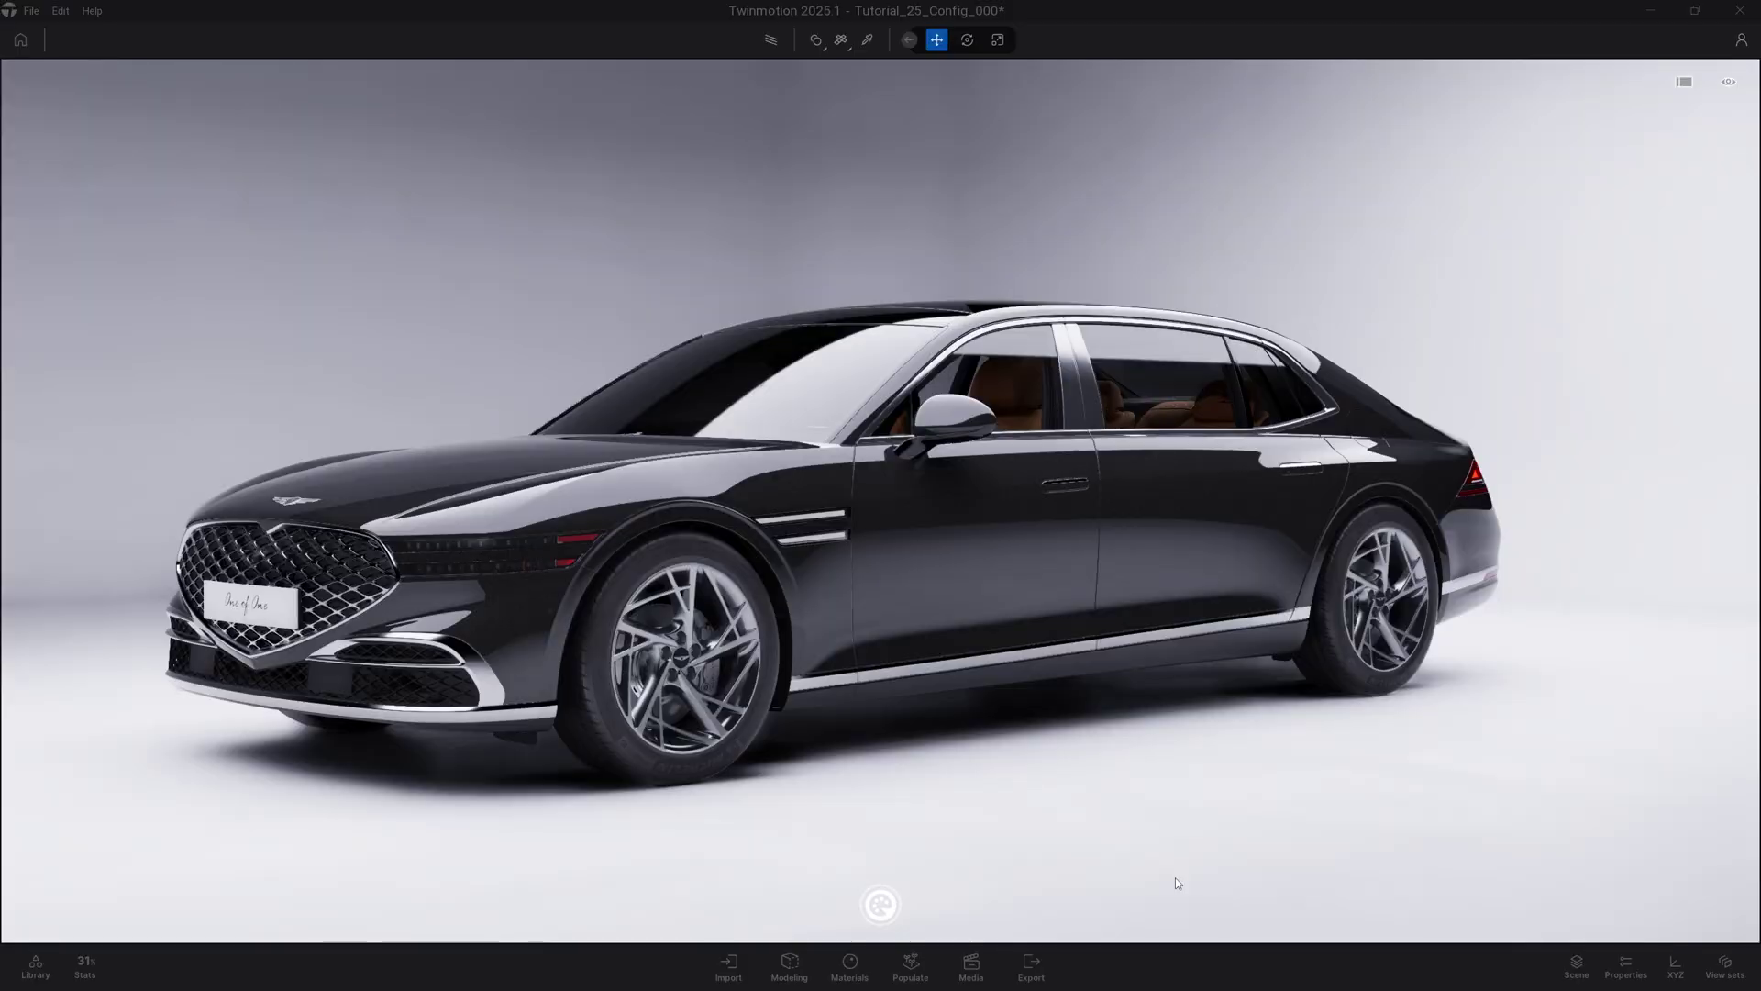
Create a new media image of the black sedan in the studio scene and expand its Configuration settings.
click(975, 961)
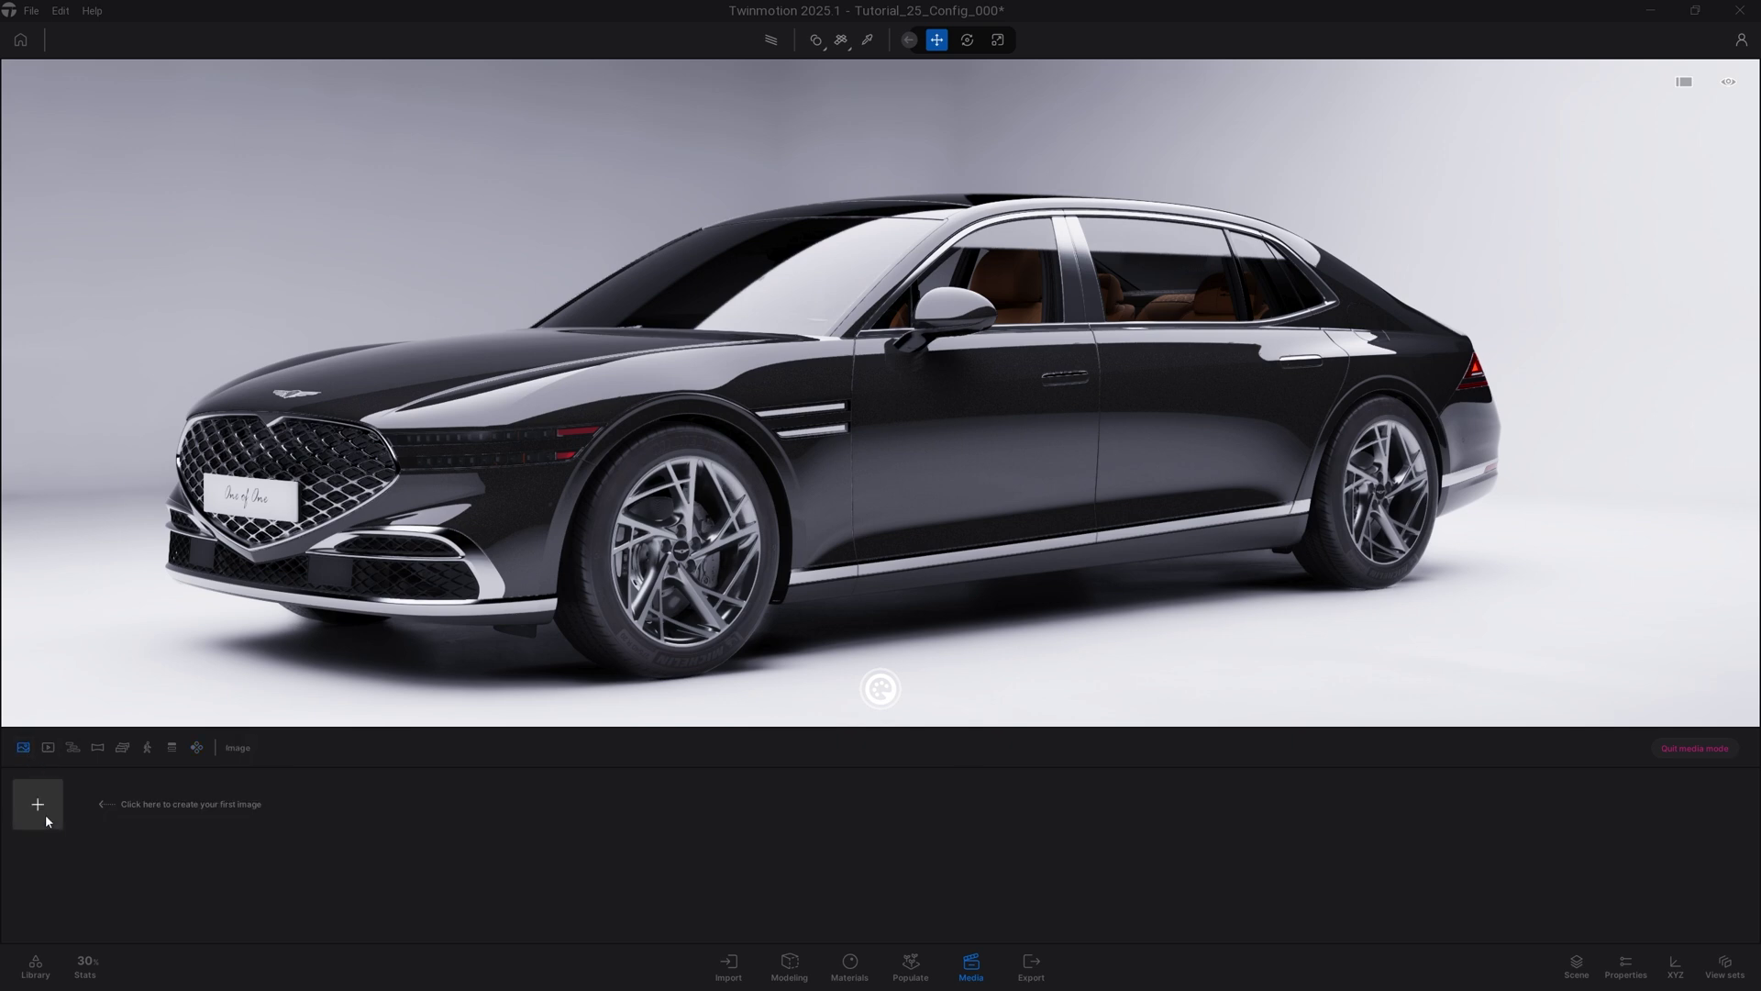
click(38, 804)
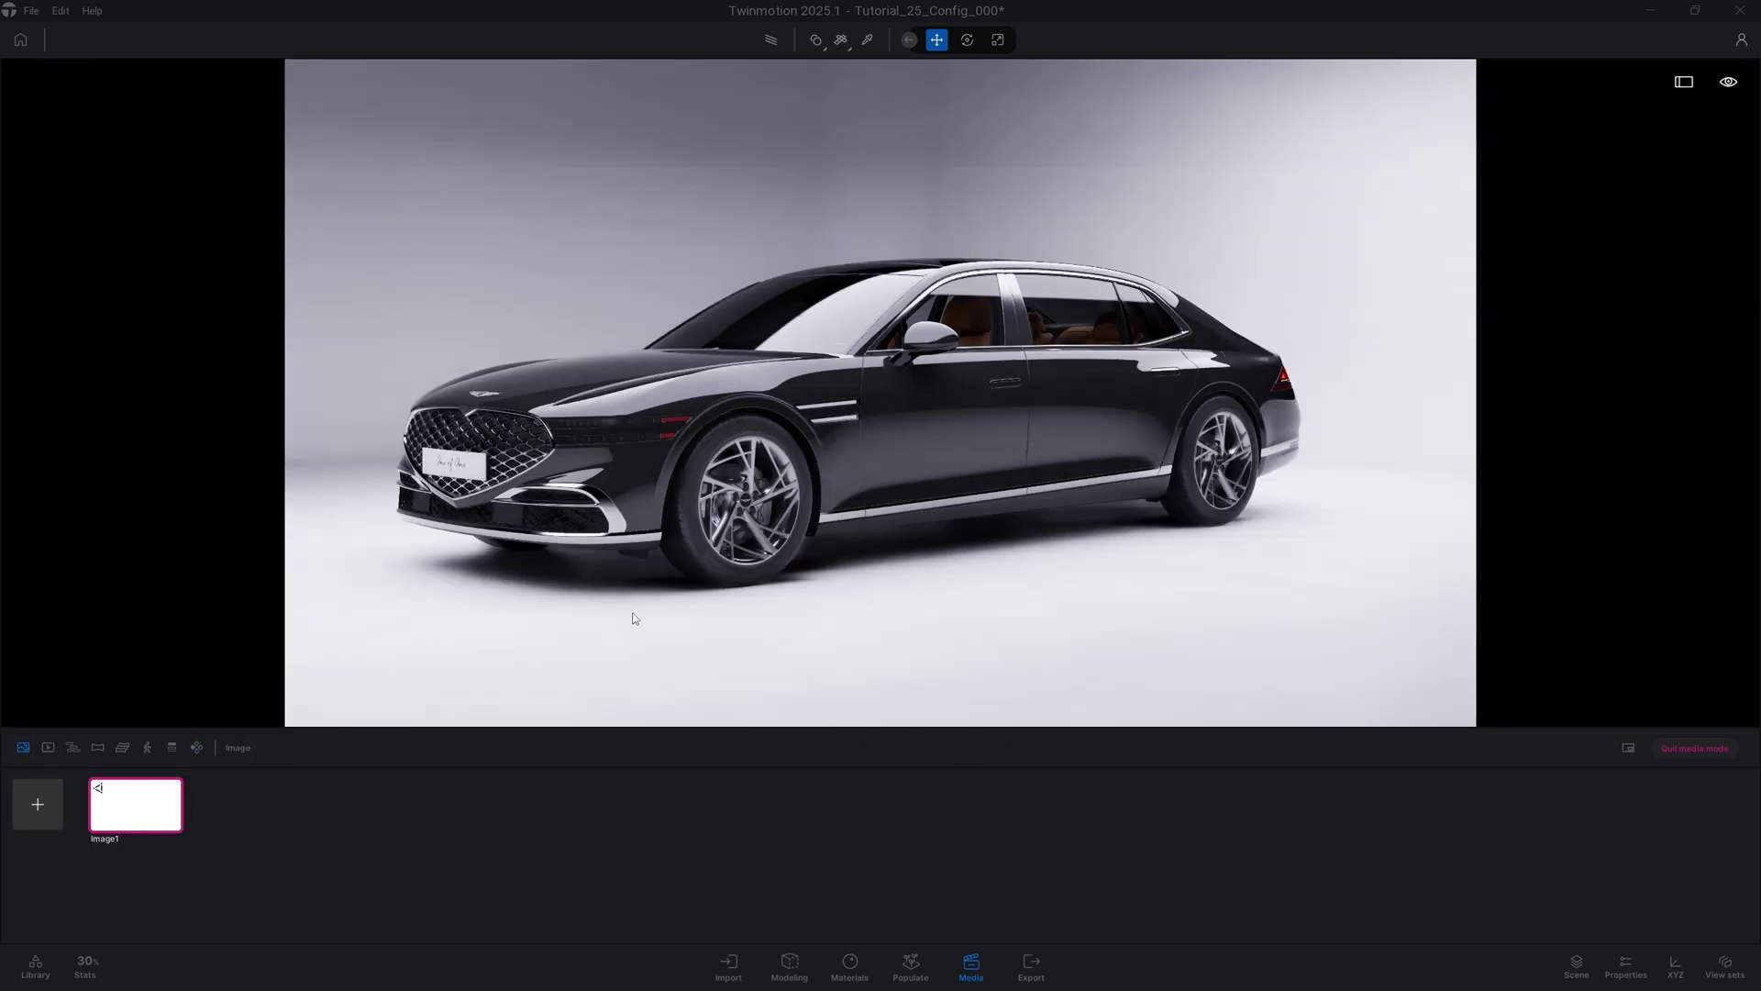
click(1604, 971)
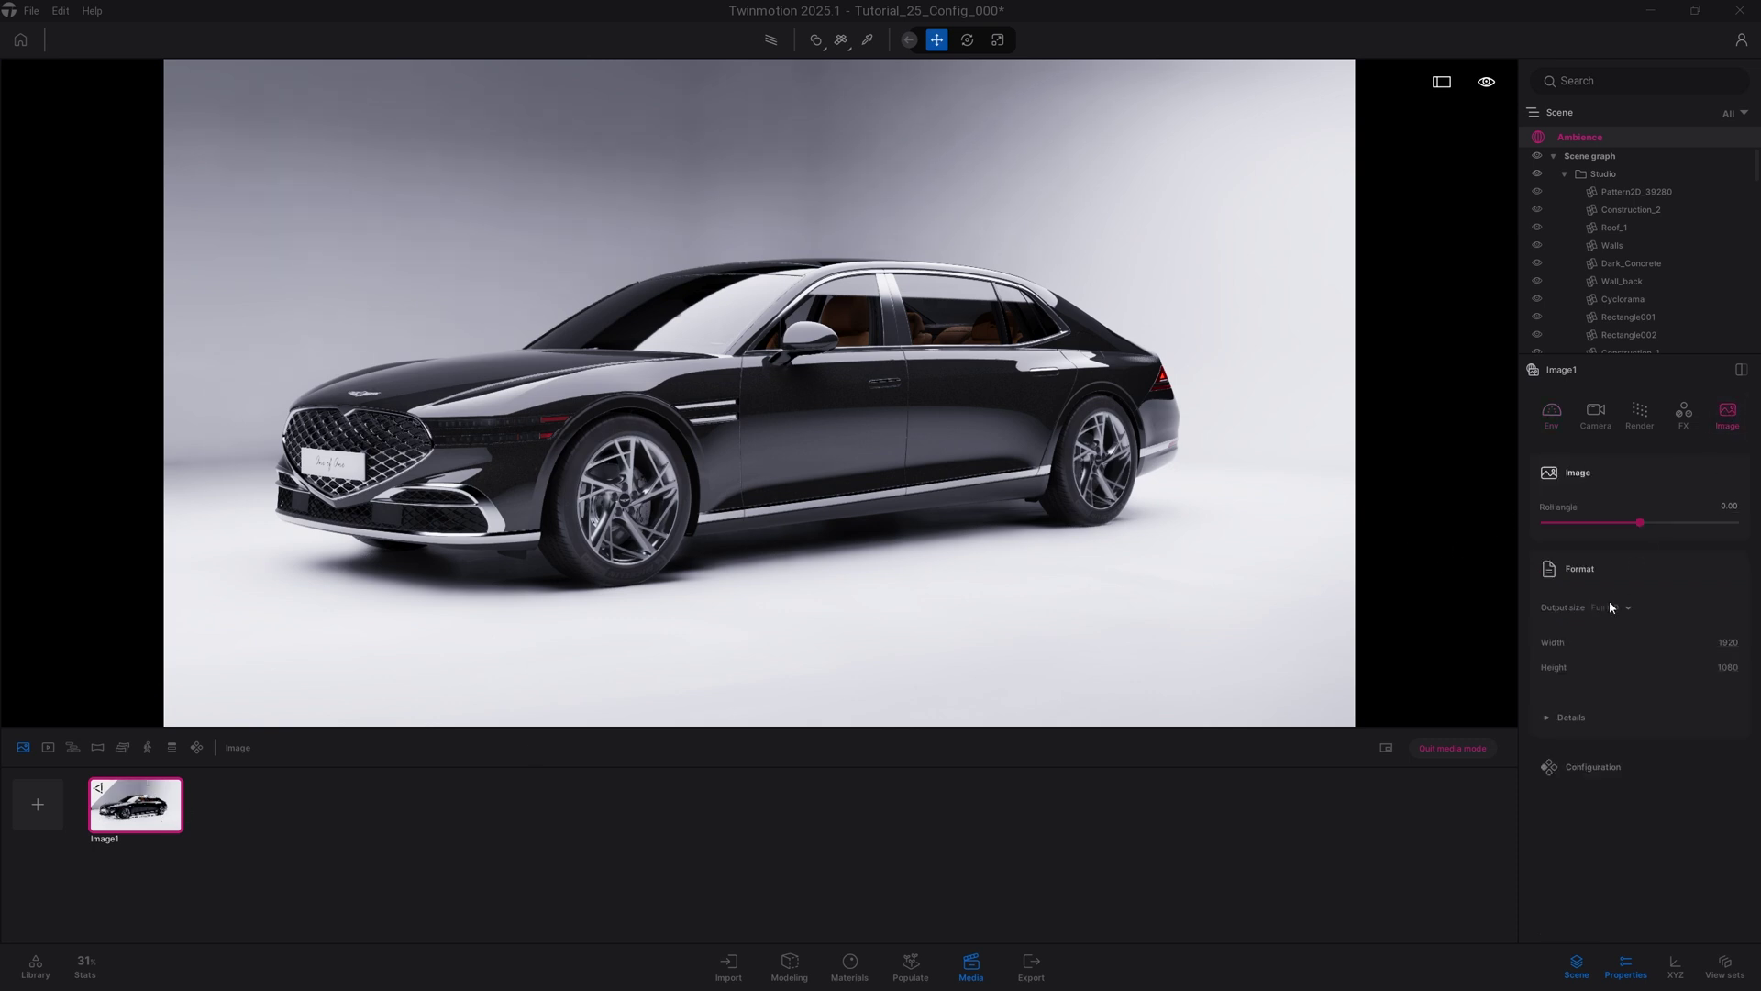
click(1593, 772)
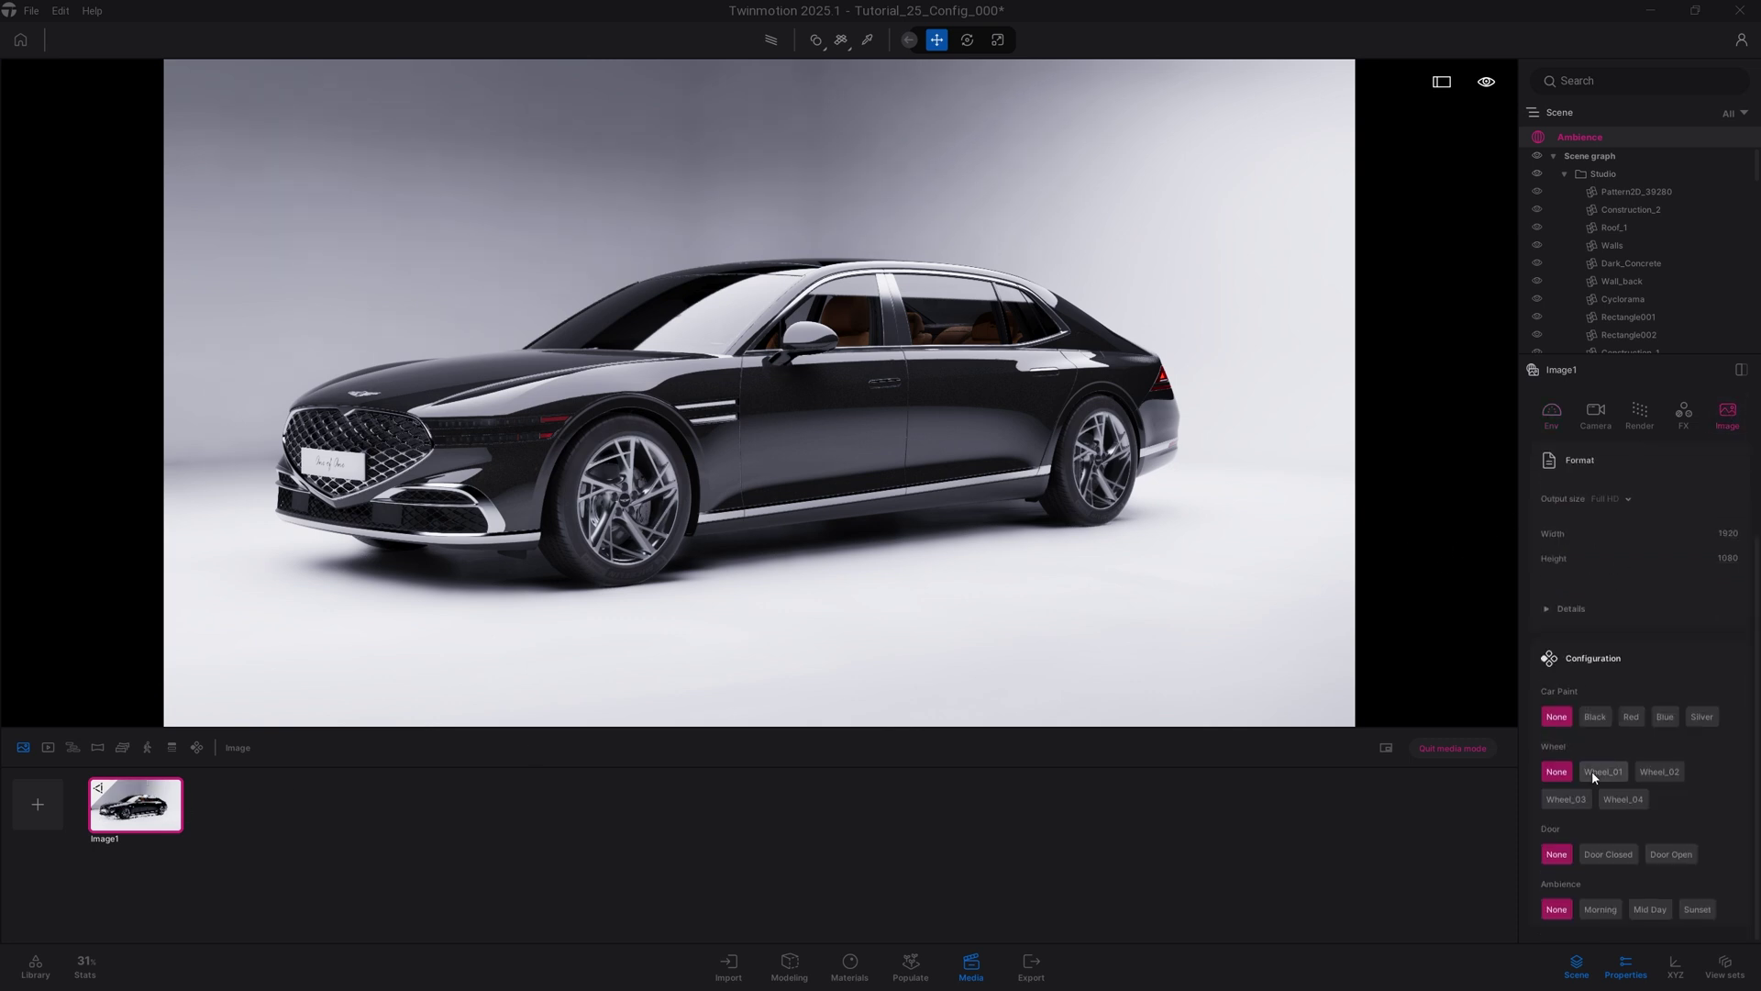
Try Red, Wheel_03 and Door Open on the image, and switch it to Black, Wheel_04 and Door Closed.
click(1632, 719)
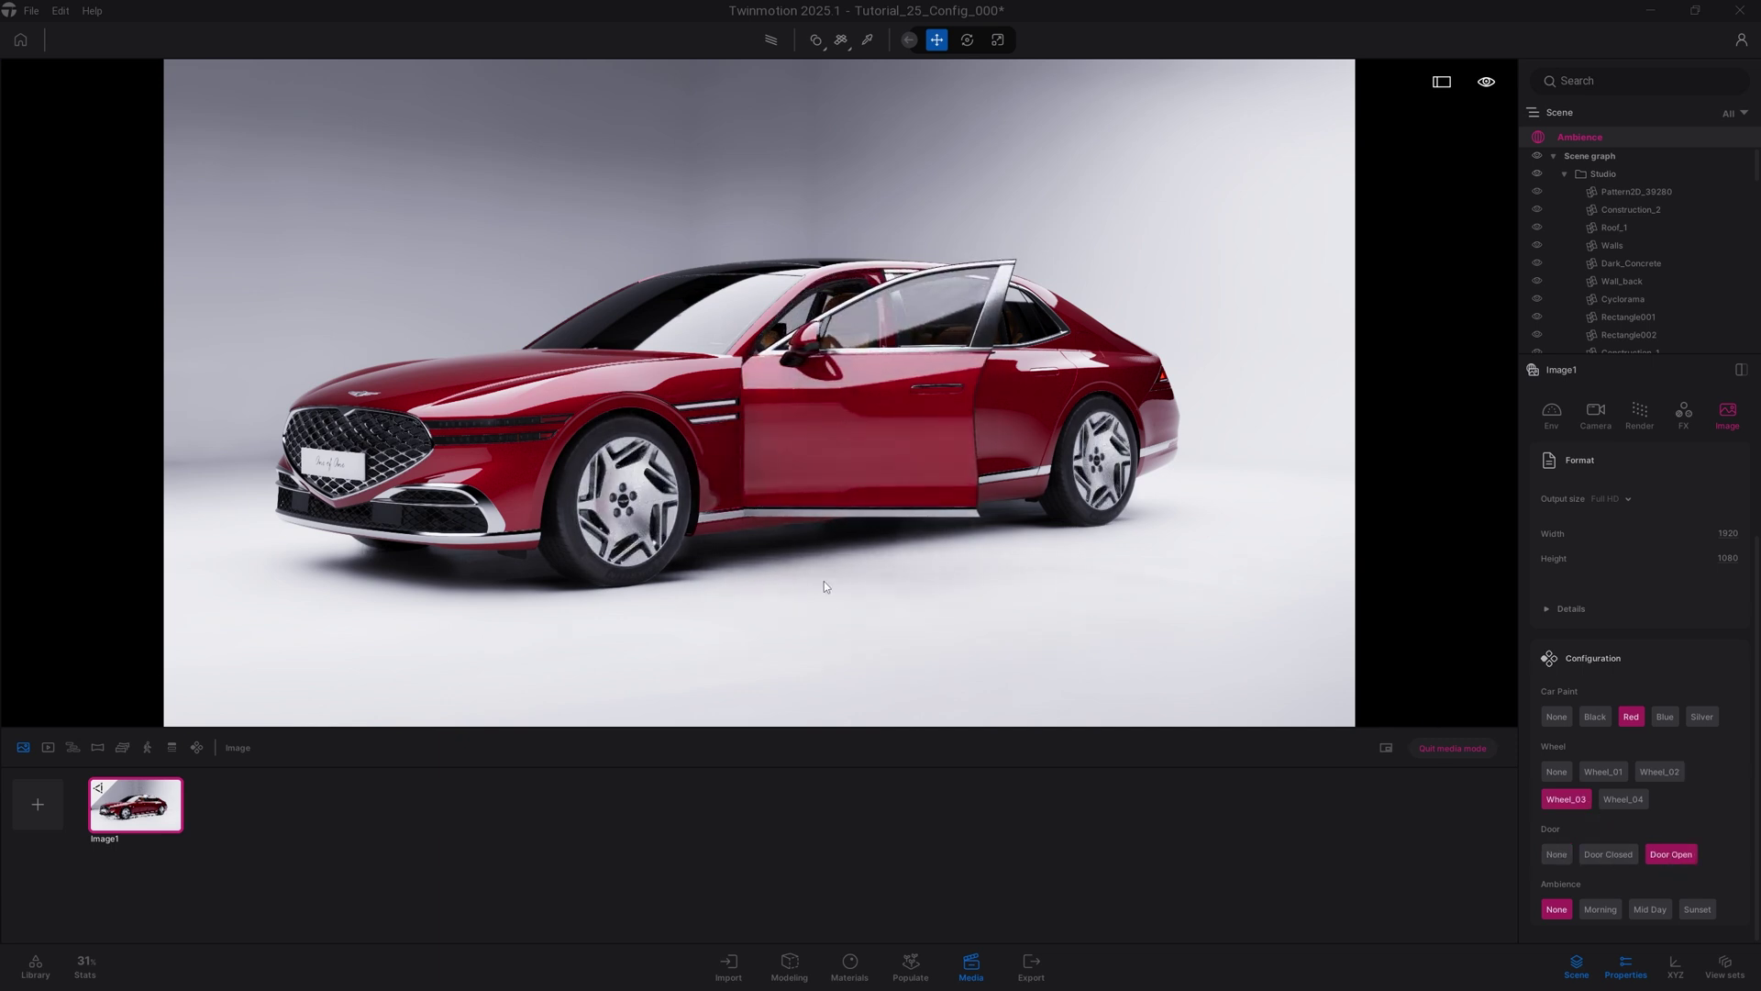
click(1616, 857)
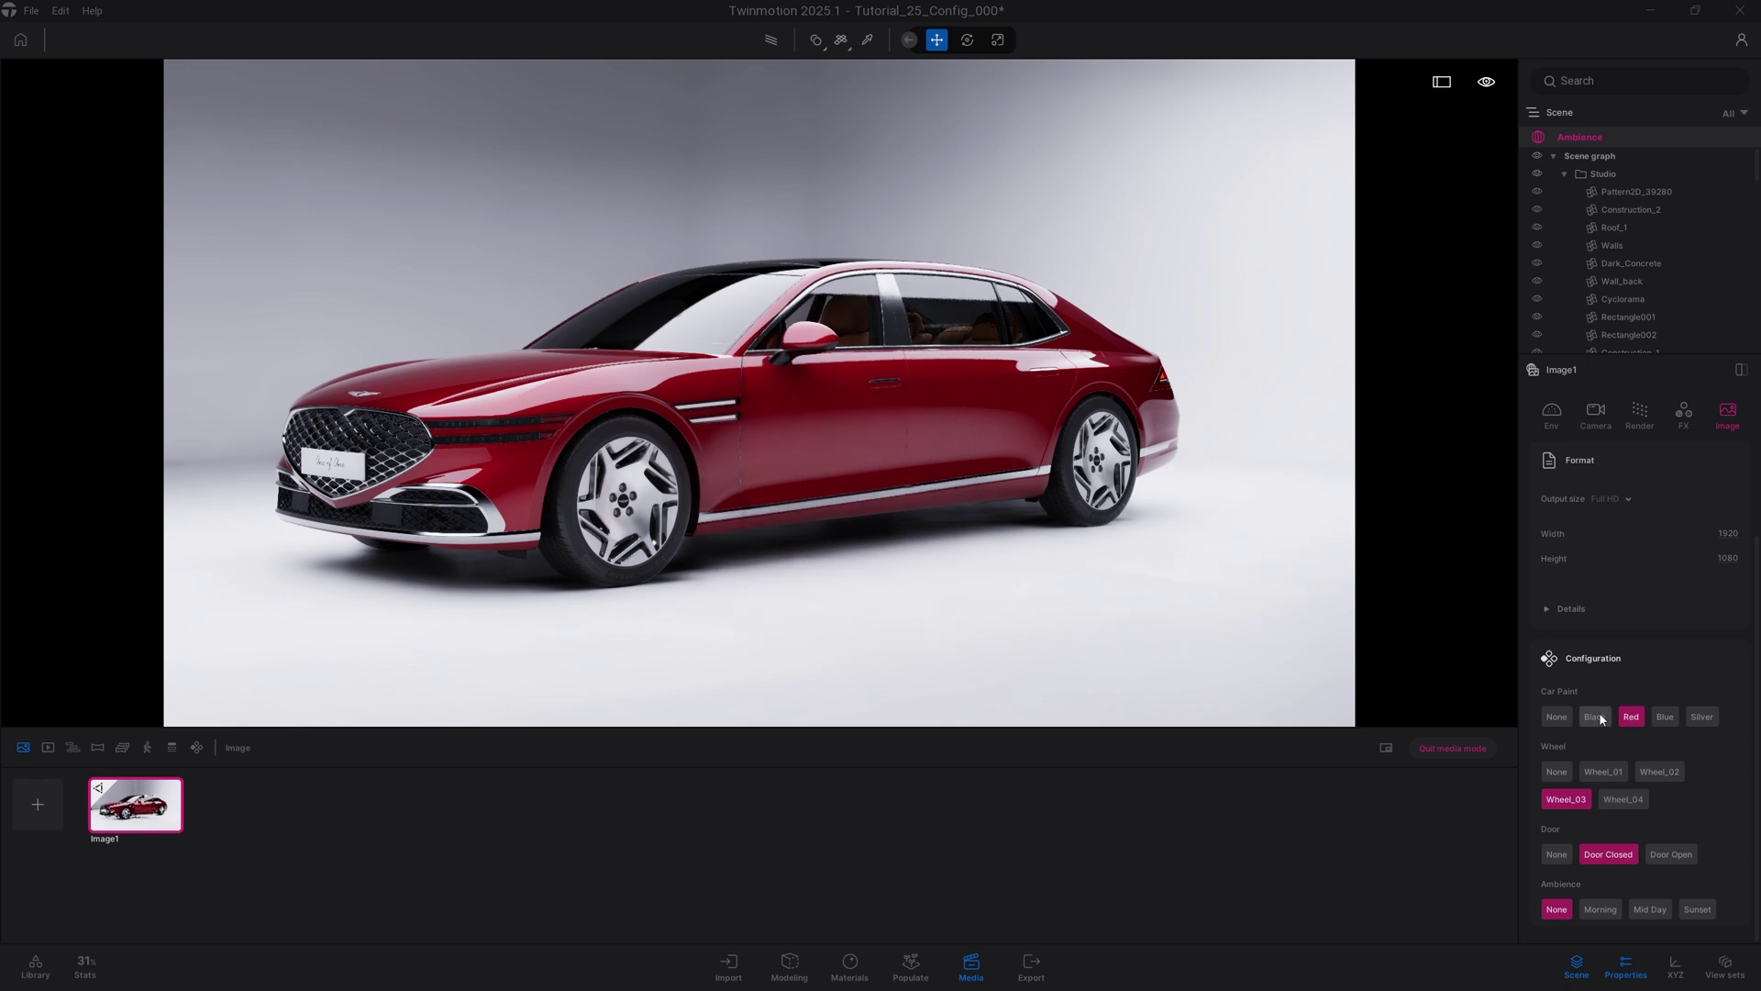
click(1596, 719)
click(1625, 799)
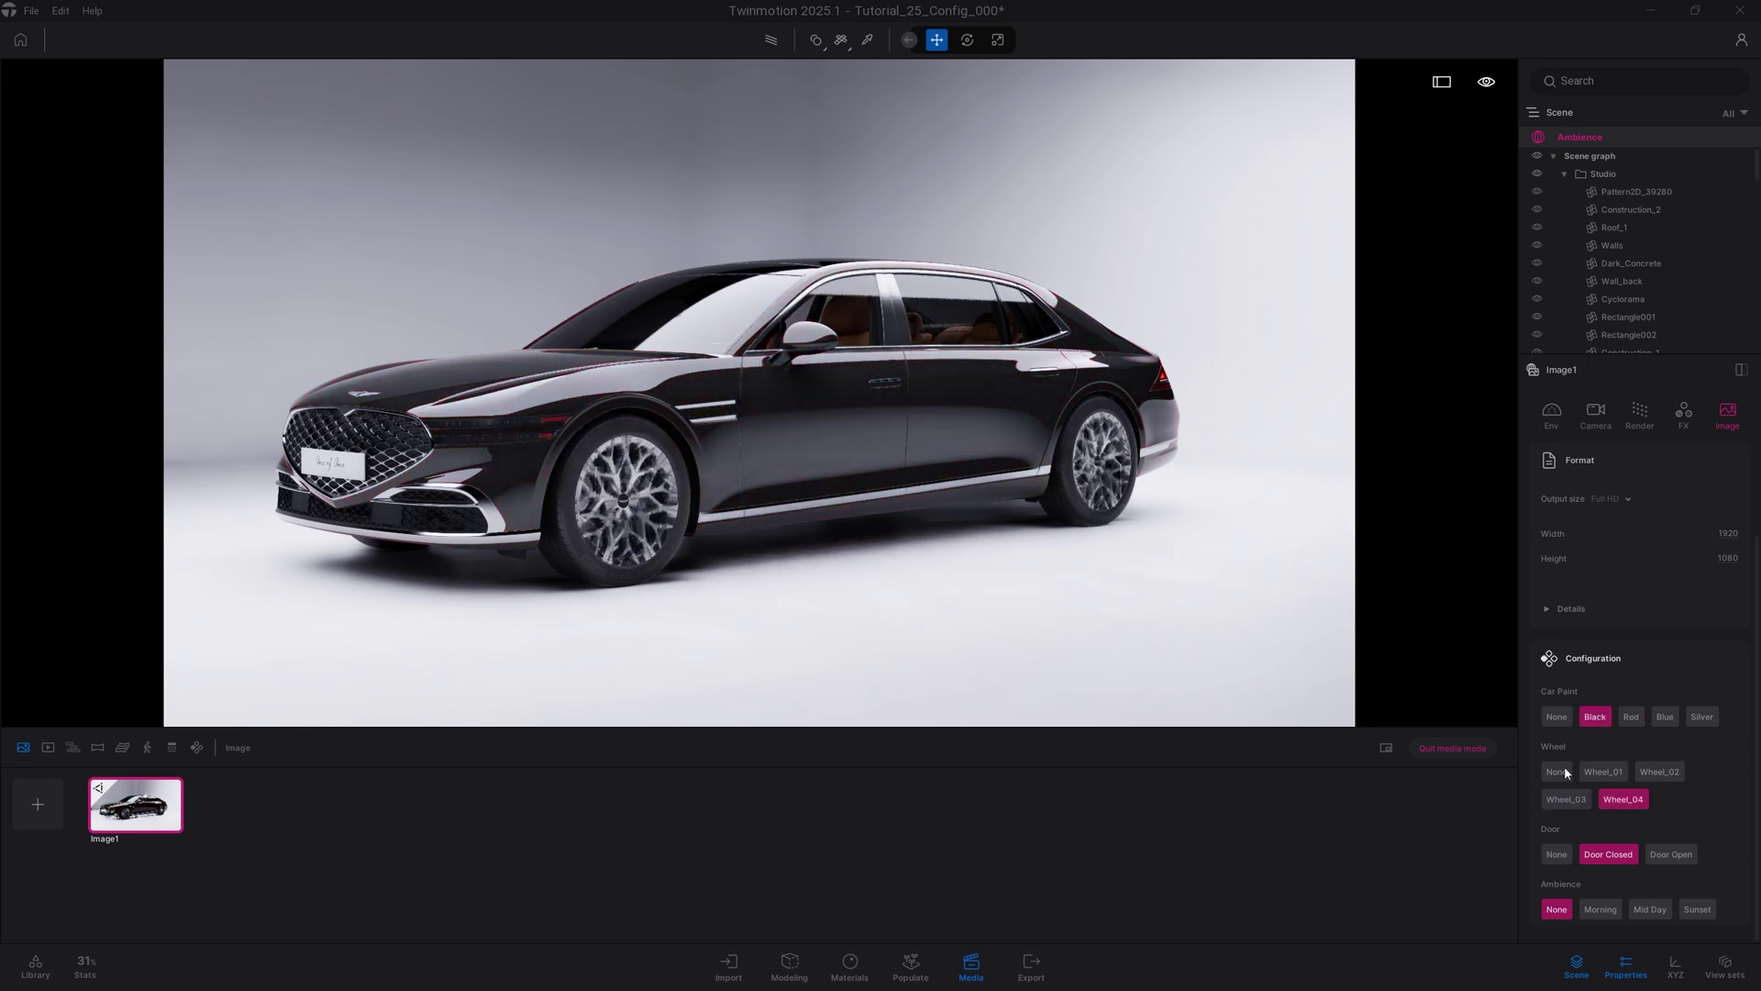